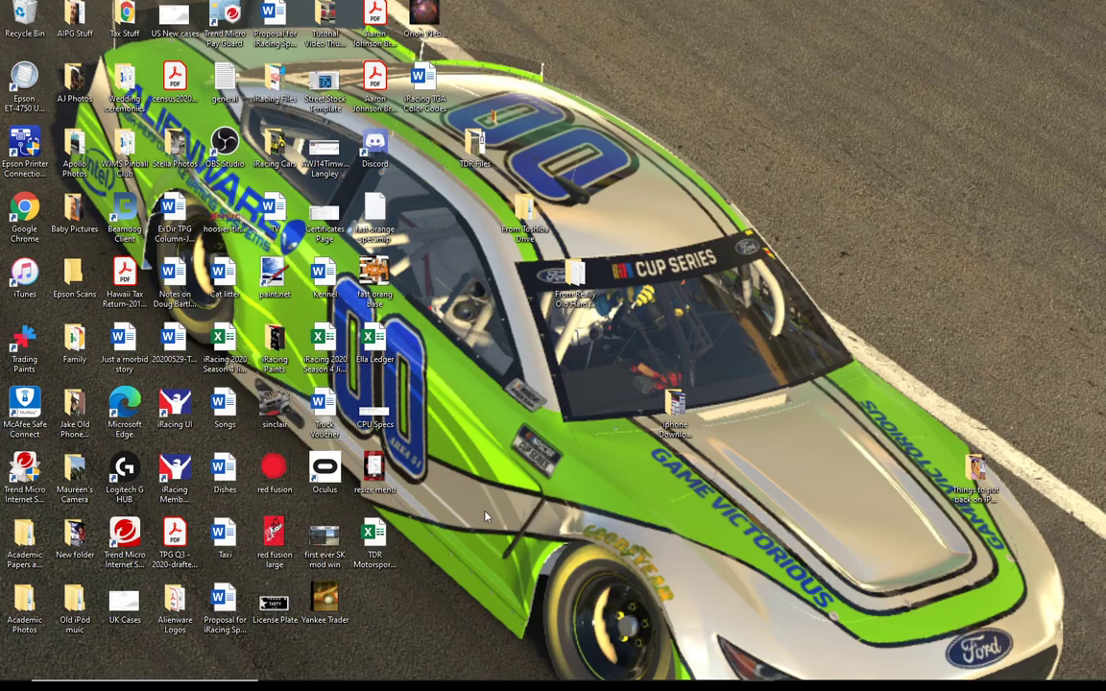
Step: Switch to paint.net and open the Ford Mustang Class B template from the Template folder in iRacing Paints
mouse_move(518, 684)
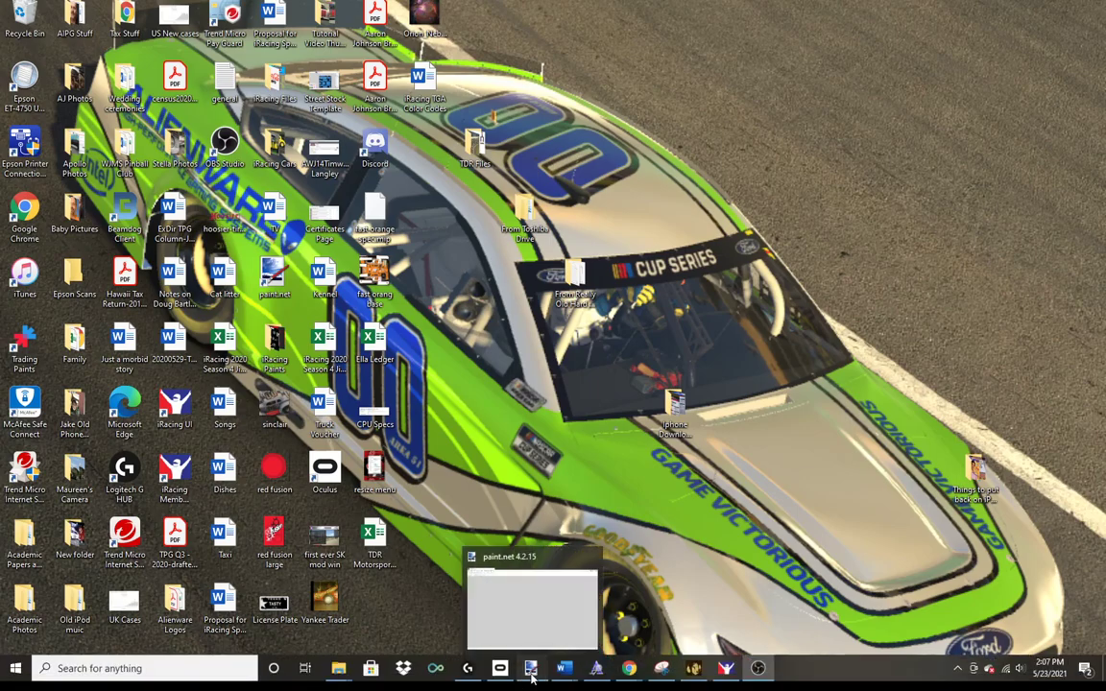
left_click(530, 668)
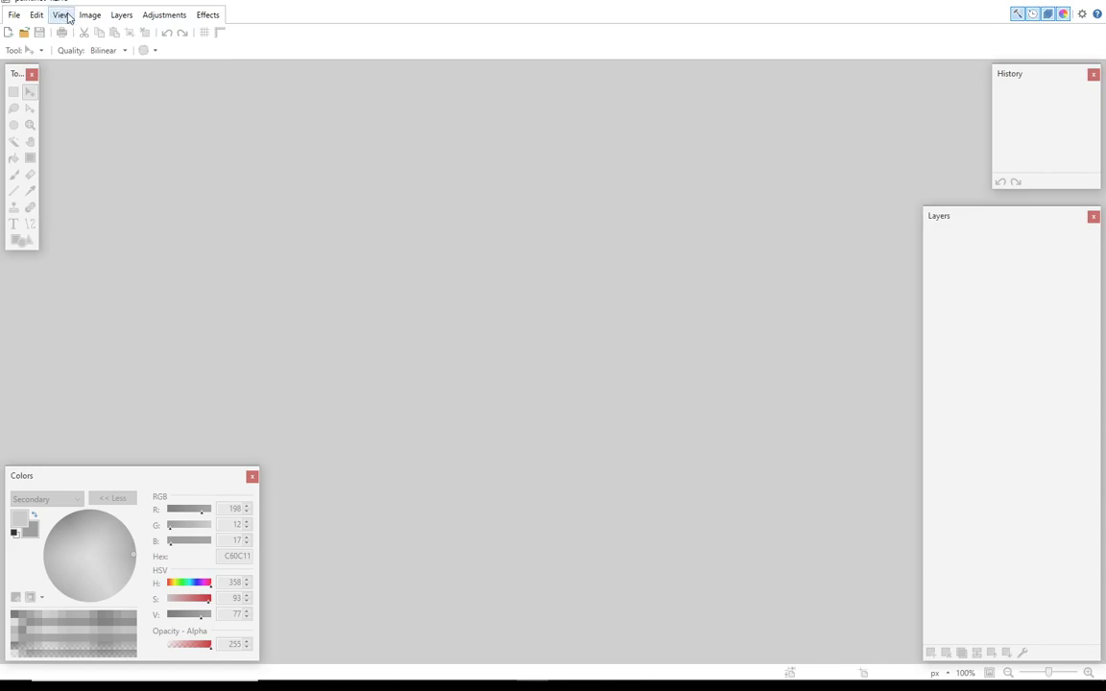
left_click(19, 19)
left_click(34, 46)
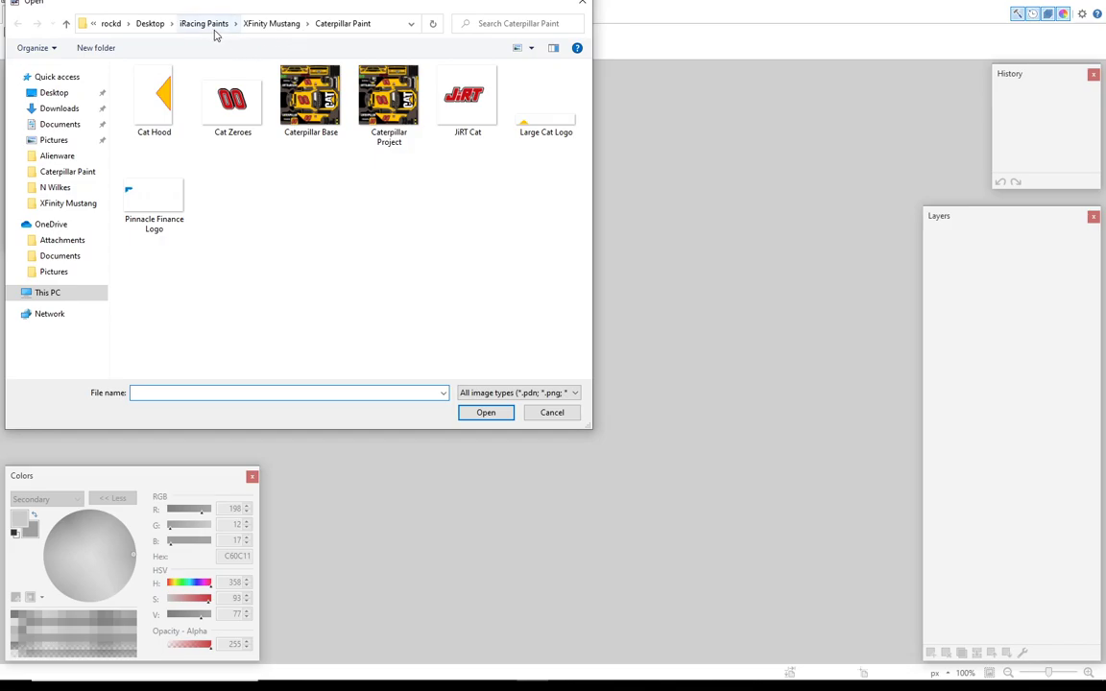
left_click(212, 27)
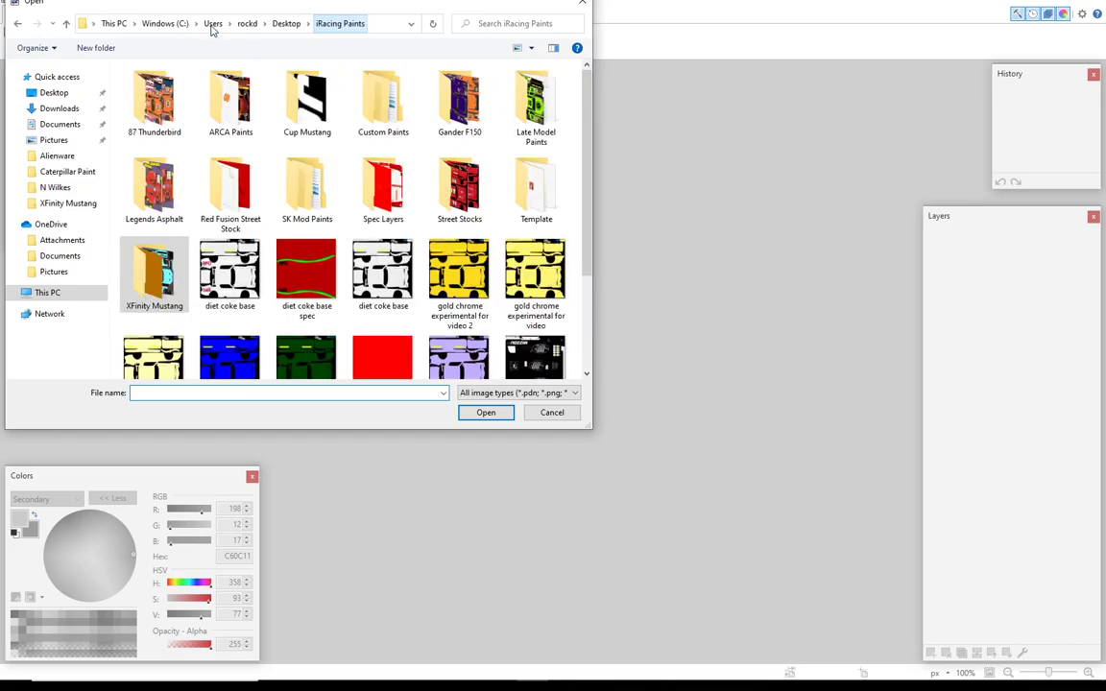
double_click(540, 210)
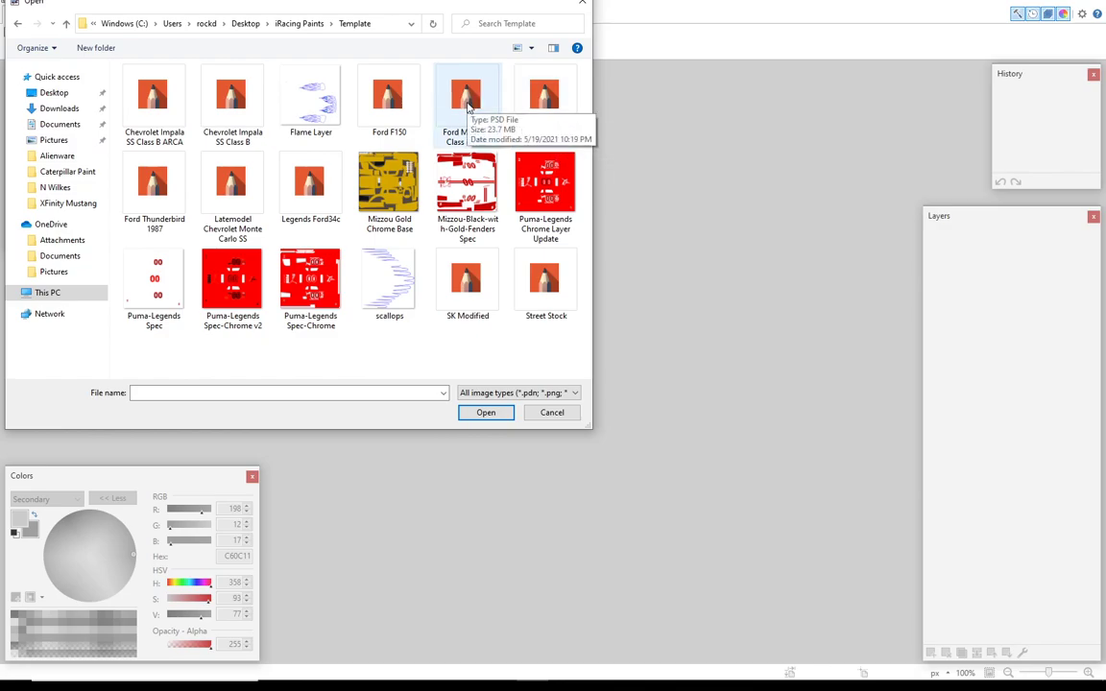
left_click(468, 103)
double_click(468, 103)
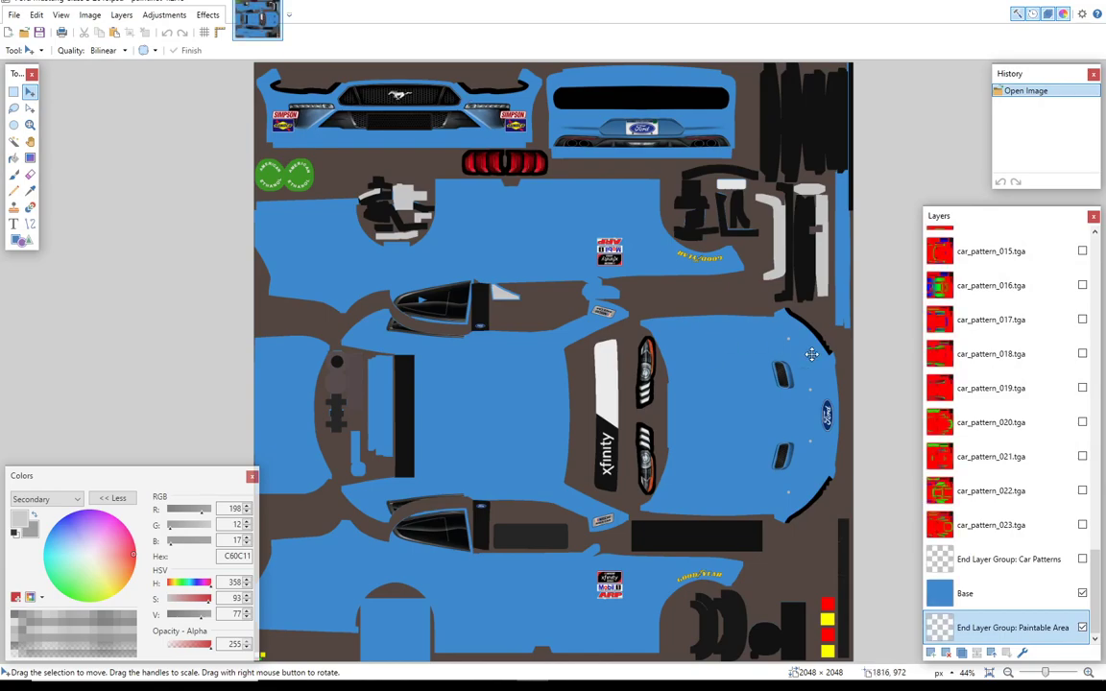
Step: Delete all the car pattern layers, from car_pattern_000.tga through car_pattern_023.tga
scroll(1082, 529, "up", 3)
left_click_drag(1094, 529, 1102, 280)
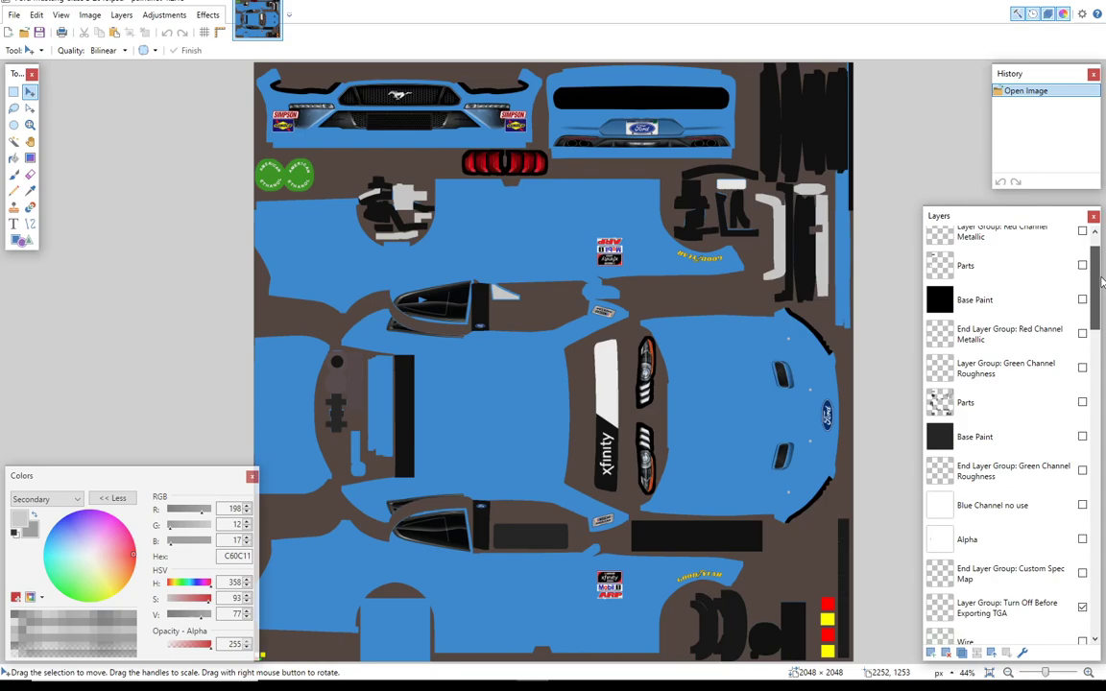
left_click_drag(1102, 280, 1102, 473)
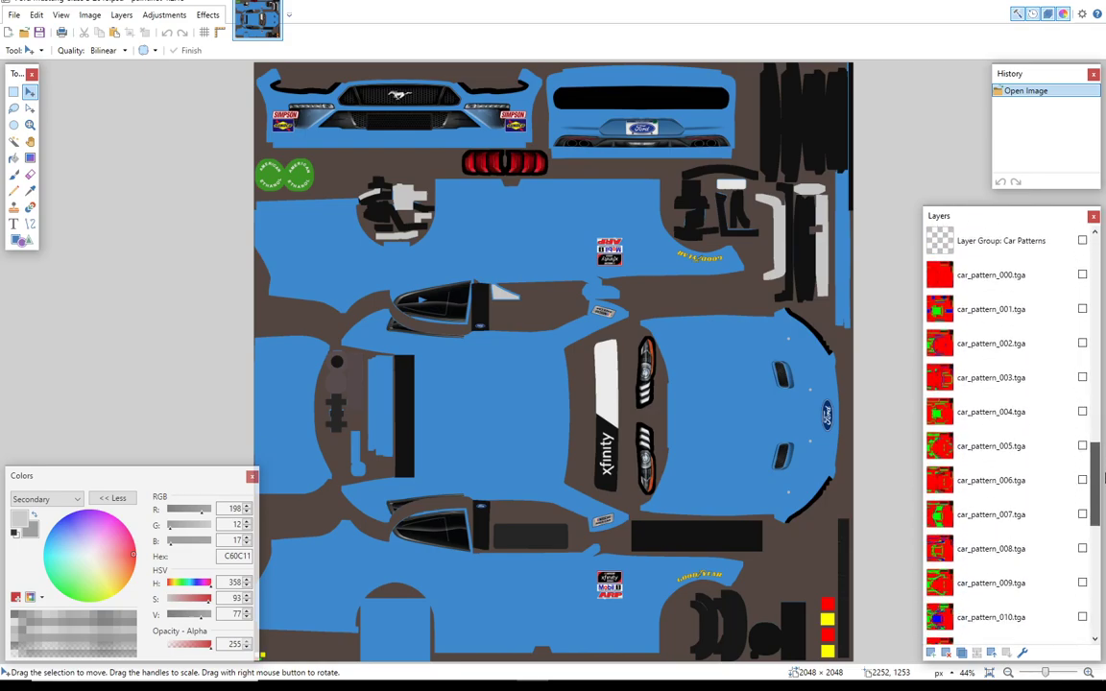
left_click(1001, 314)
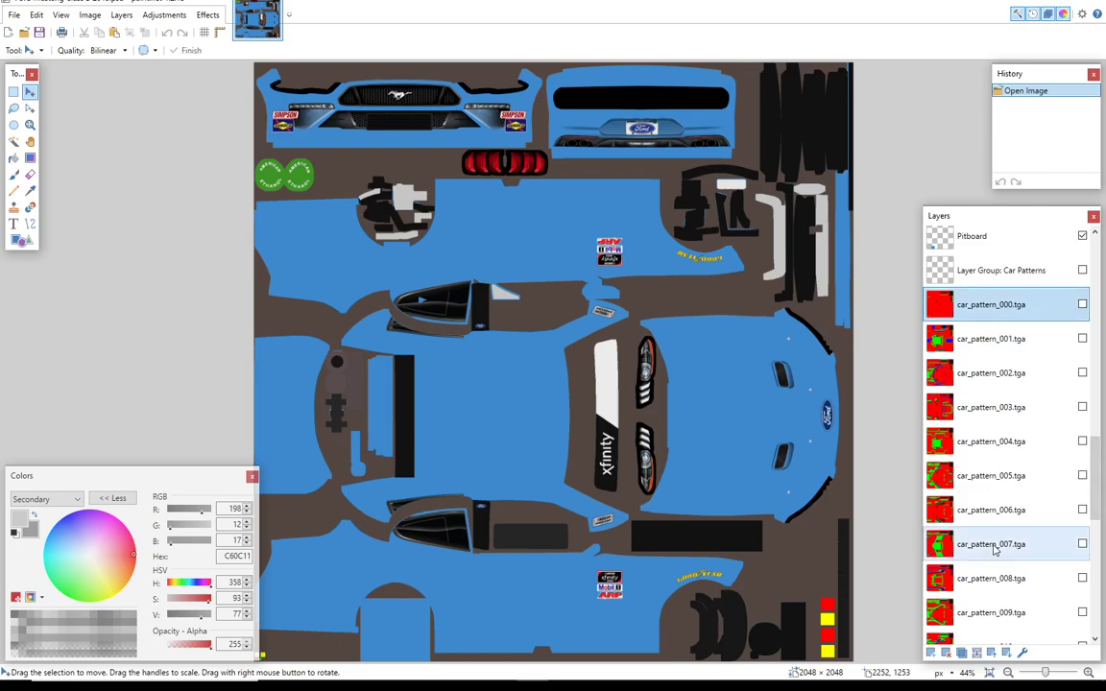
left_click(946, 653)
left_click(947, 653)
left_click(947, 653)
left_click(946, 653)
left_click(946, 653)
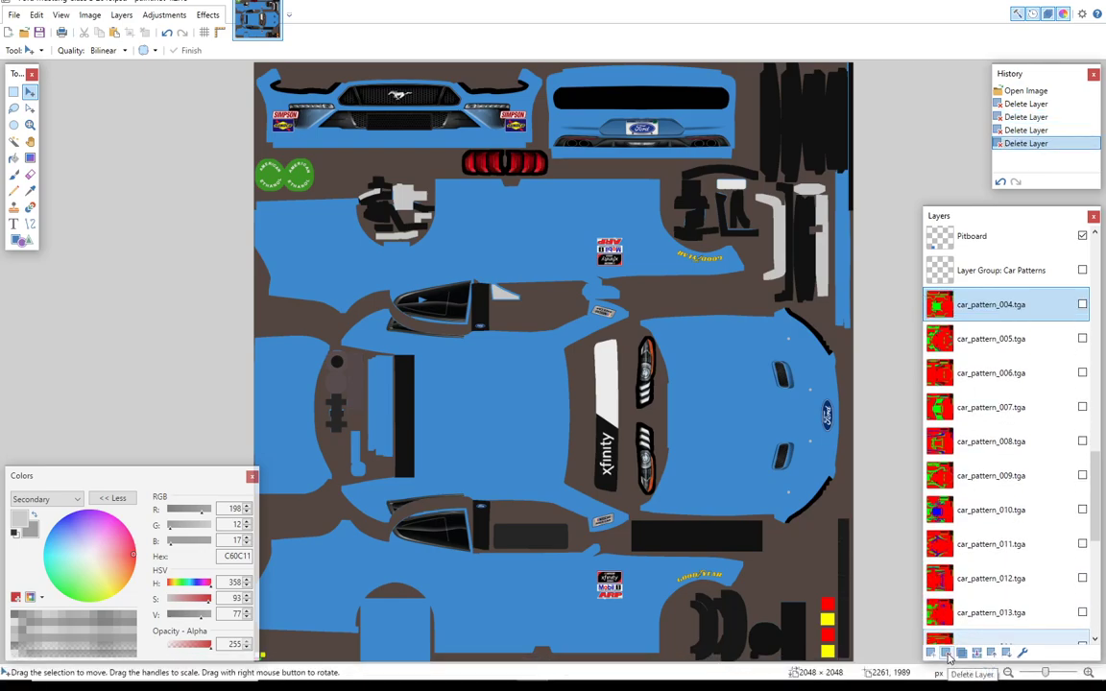
left_click(947, 653)
left_click(947, 653)
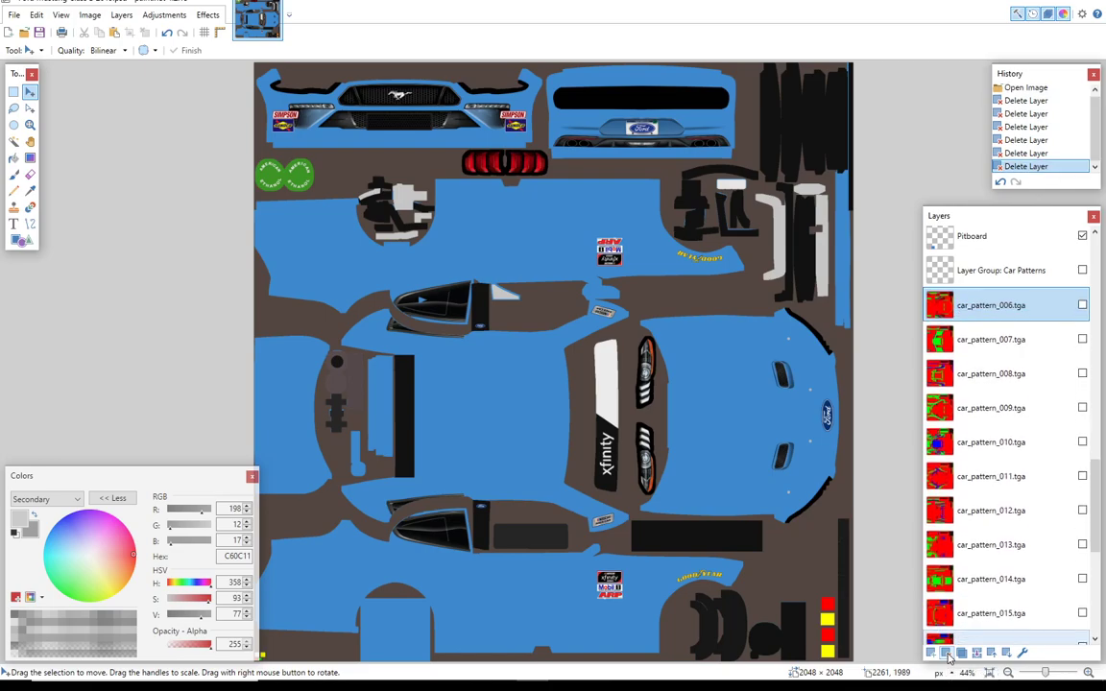
left_click(947, 653)
left_click(947, 653)
left_click(947, 653)
left_click(946, 653)
left_click(946, 653)
left_click(947, 653)
left_click(947, 653)
left_click(947, 653)
left_click(947, 653)
left_click(947, 653)
left_click(947, 653)
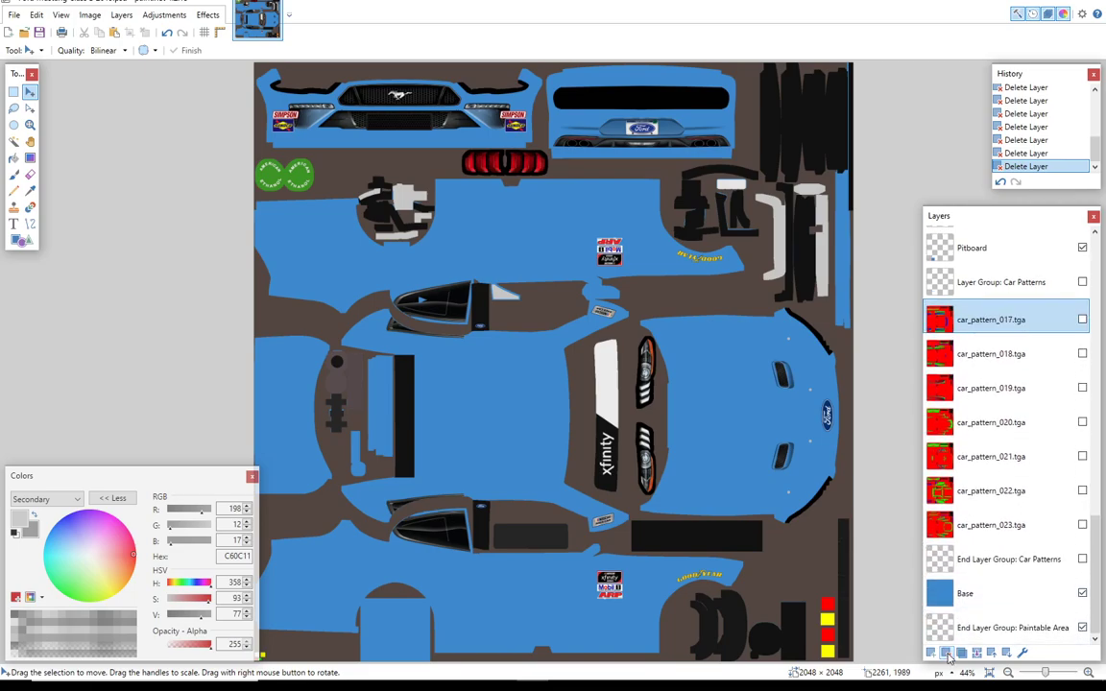
left_click(947, 653)
left_click(946, 653)
left_click(946, 653)
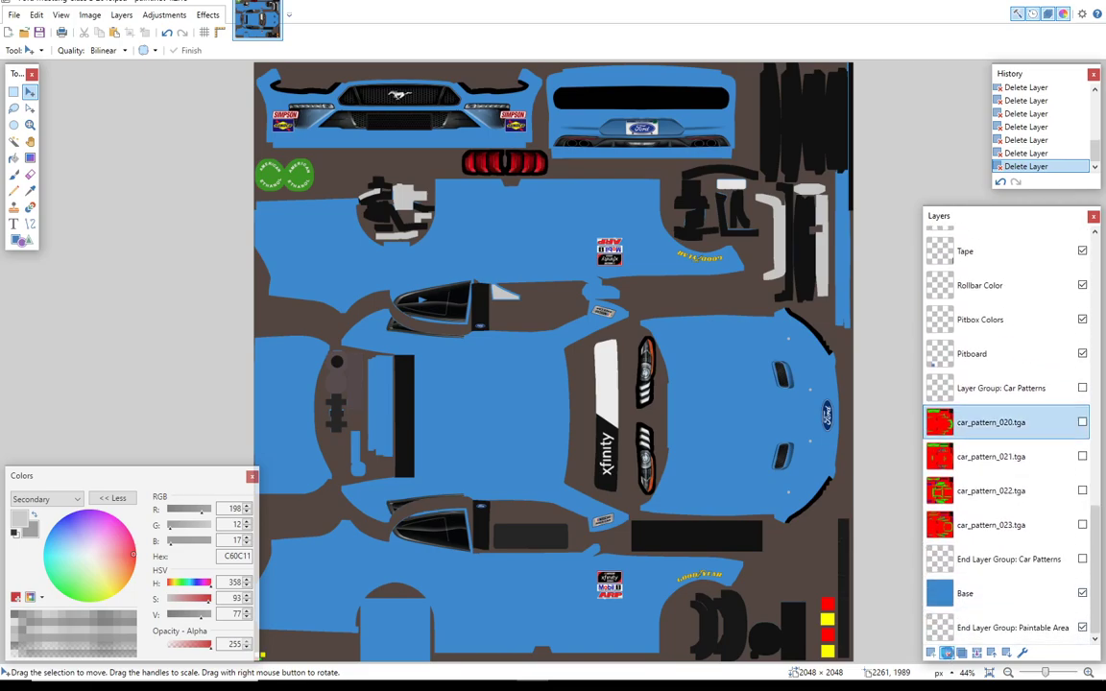
left_click(946, 653)
left_click(947, 653)
left_click(946, 652)
left_click(947, 653)
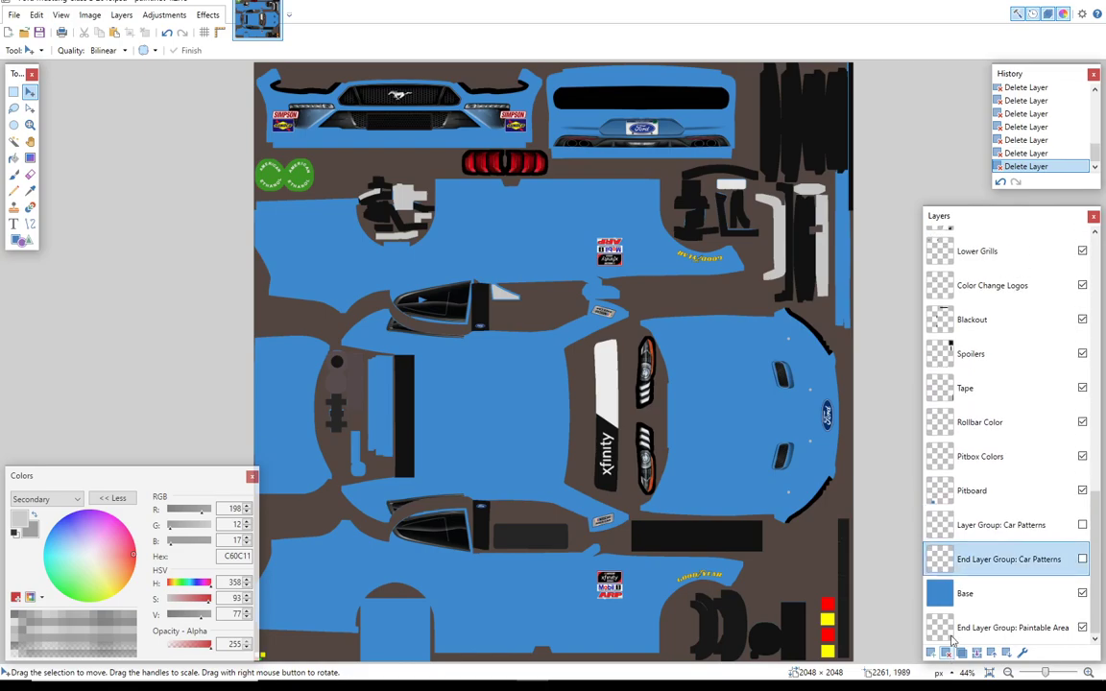
Step: Delete the leftover "Layer Group: Car Patterns" and "End Layer Group: Car Patterns" layers
left_click(997, 528)
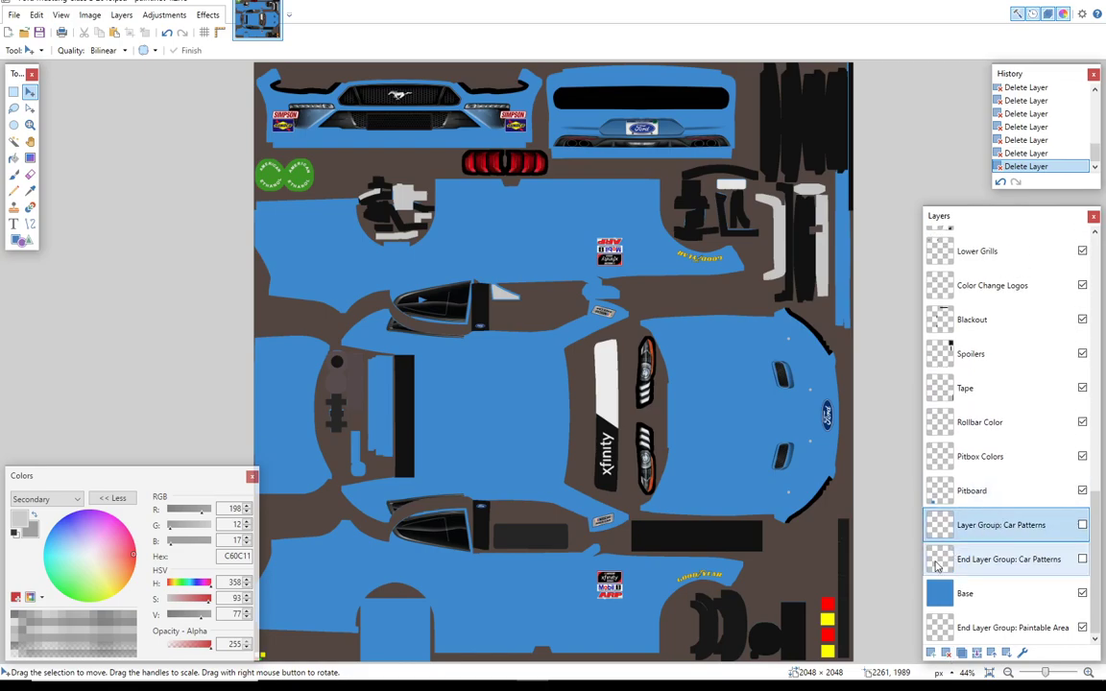
left_click(947, 653)
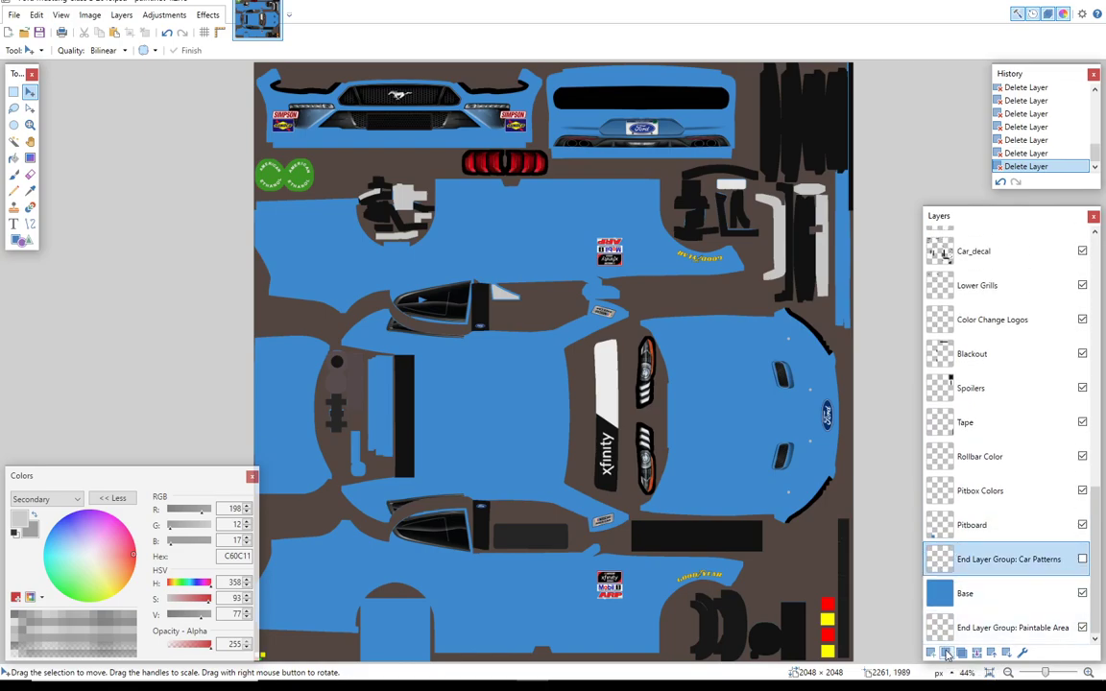
left_click(947, 653)
mouse_move(1095, 585)
left_mouse_down()
mouse_move(1103, 388)
mouse_move(1102, 597)
left_mouse_up()
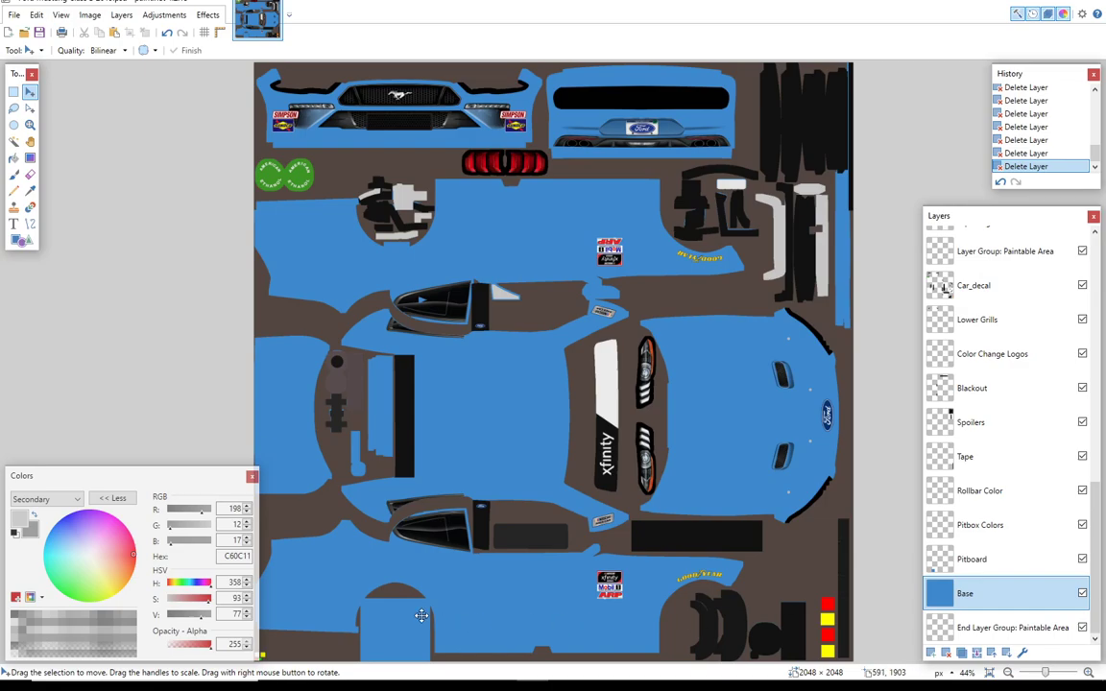
Step: Make orange FF8400 the primary colour and fill the car body on the Base layer with it using the Paint Bucket
left_click_drag(224, 556, 258, 558)
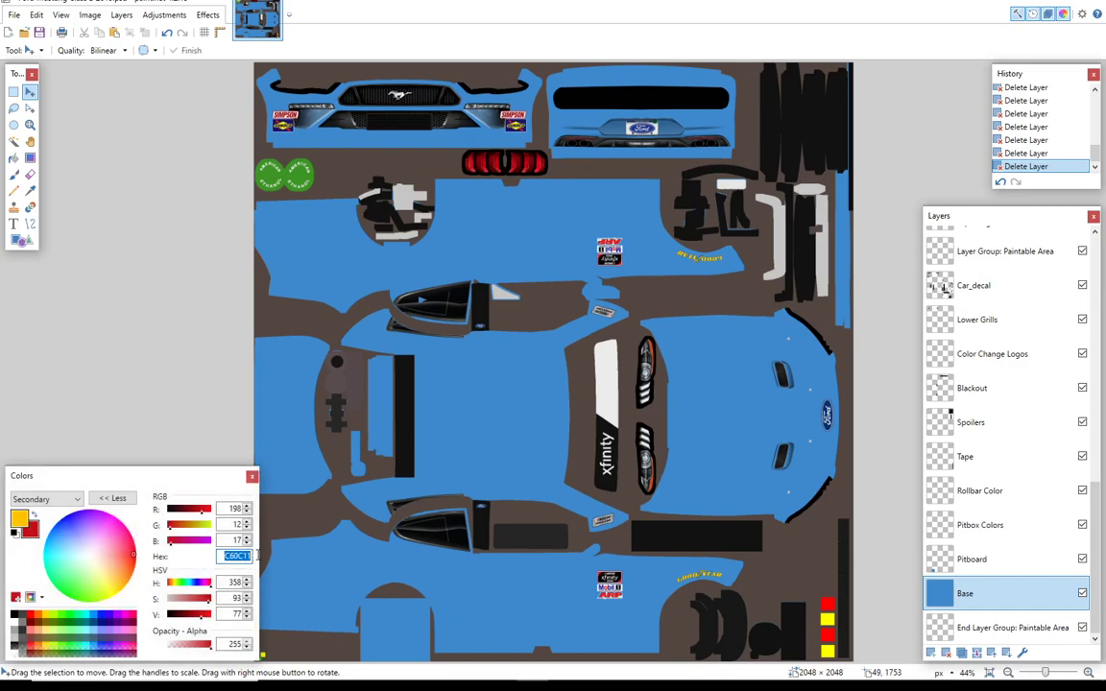
type("FF8400")
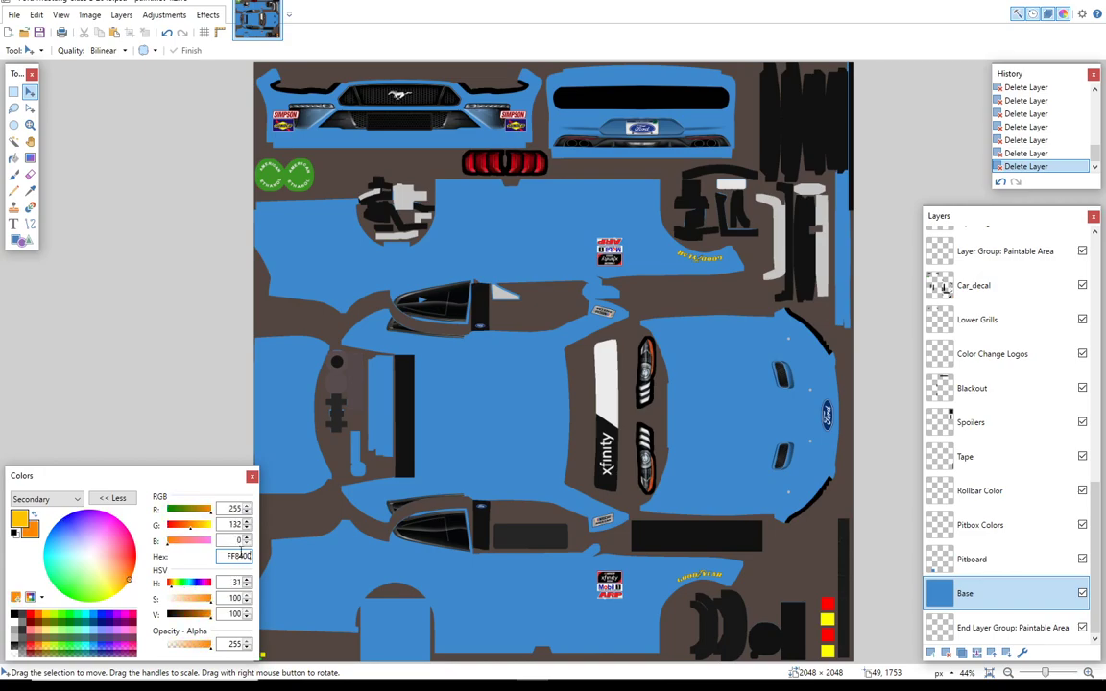
left_click(34, 517)
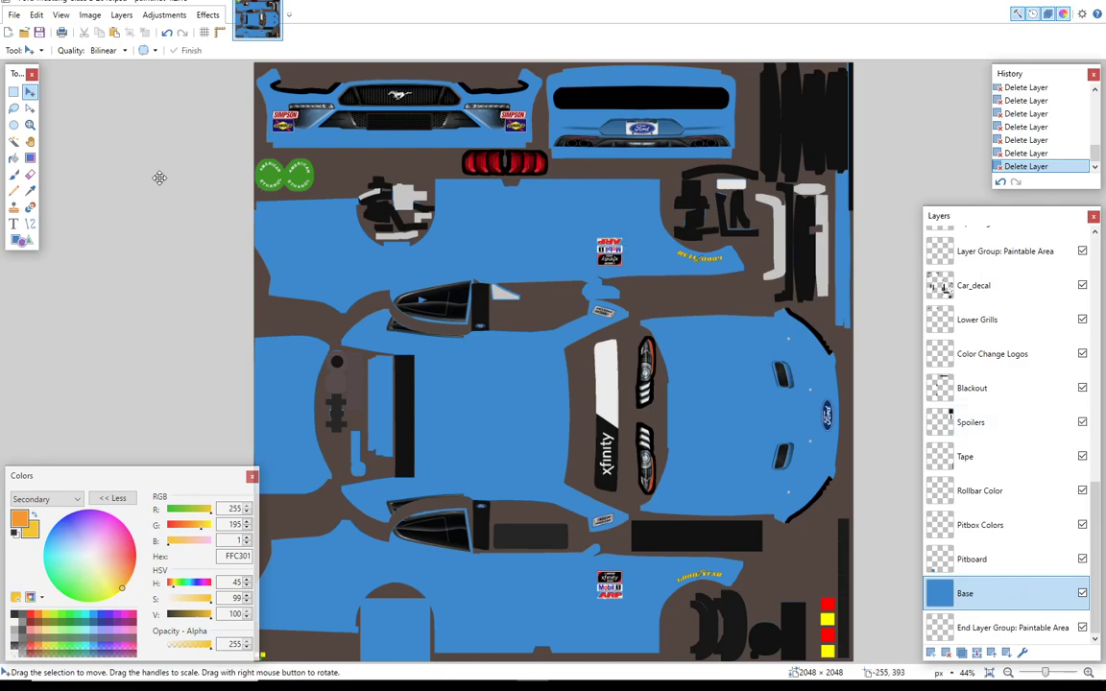
left_click(13, 159)
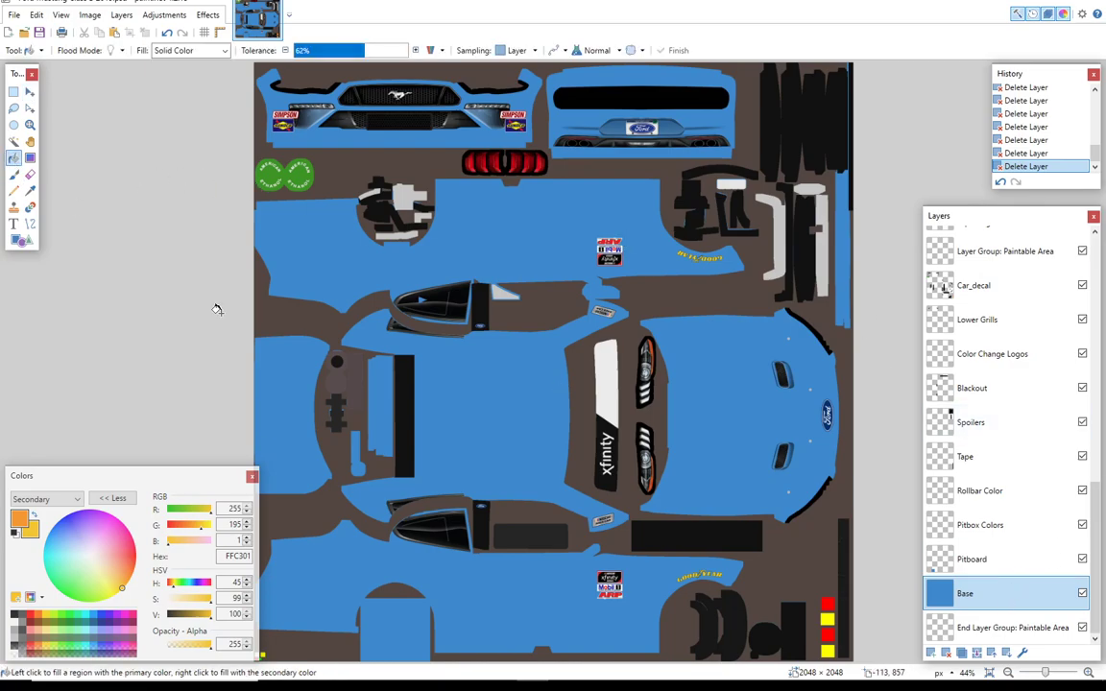
left_click(288, 372)
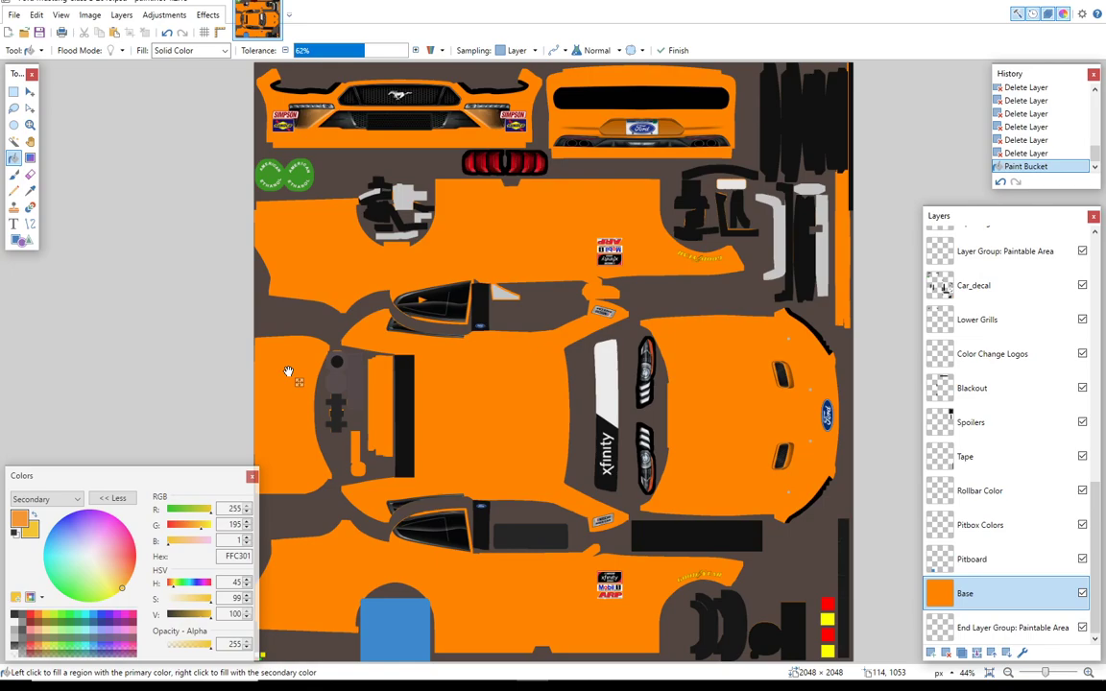
Step: On the Pitboard layer, select the blue rectangle with the Magic Wand and fill it with the primary orange
left_click(1008, 559)
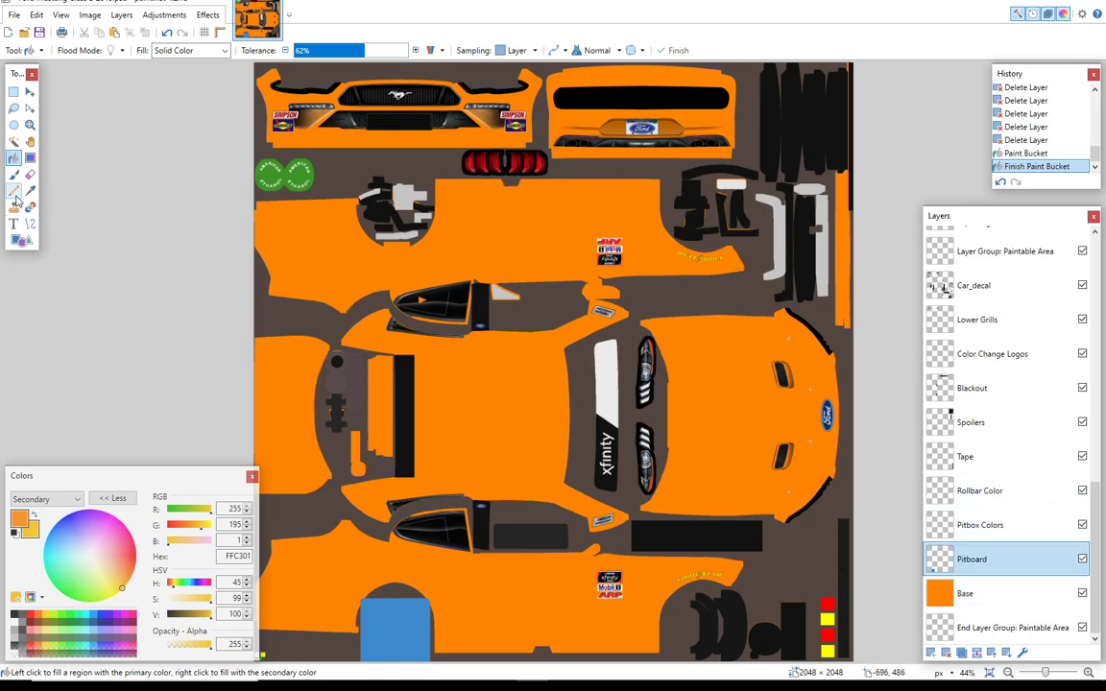
left_click(14, 142)
left_click(399, 634)
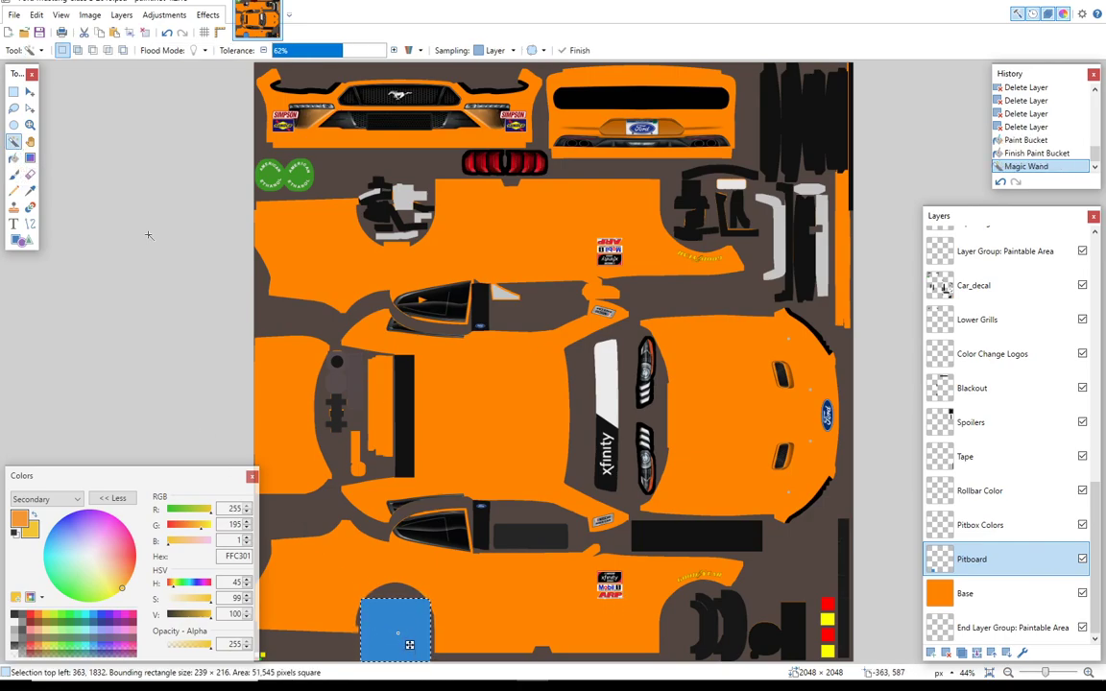
left_click(14, 159)
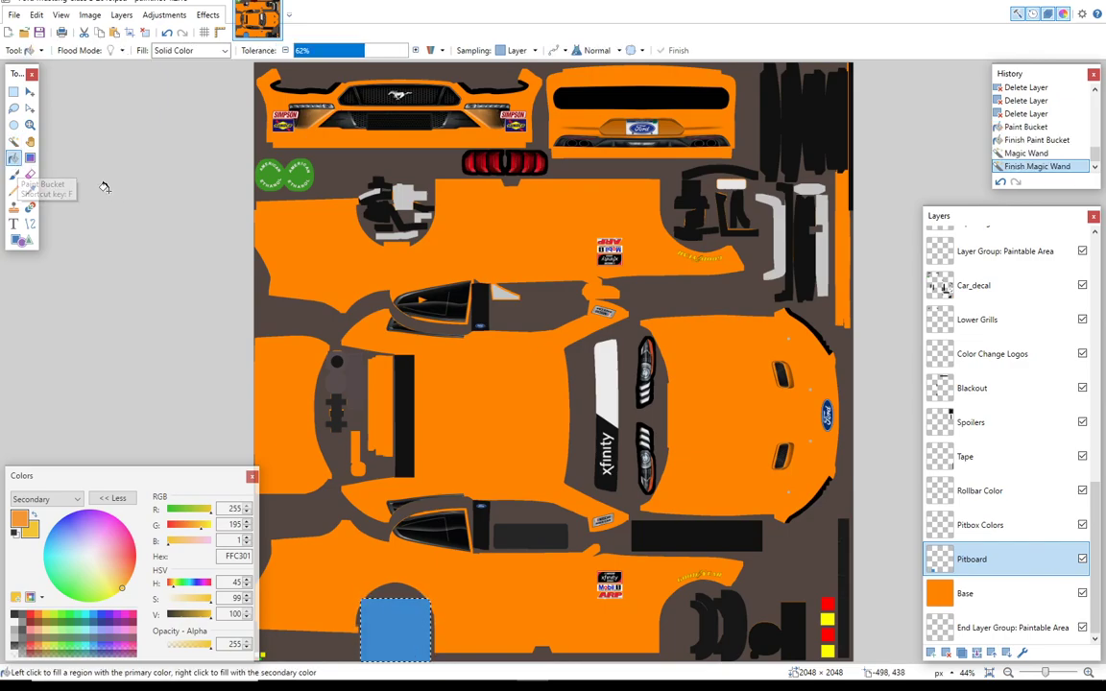
left_click(399, 637)
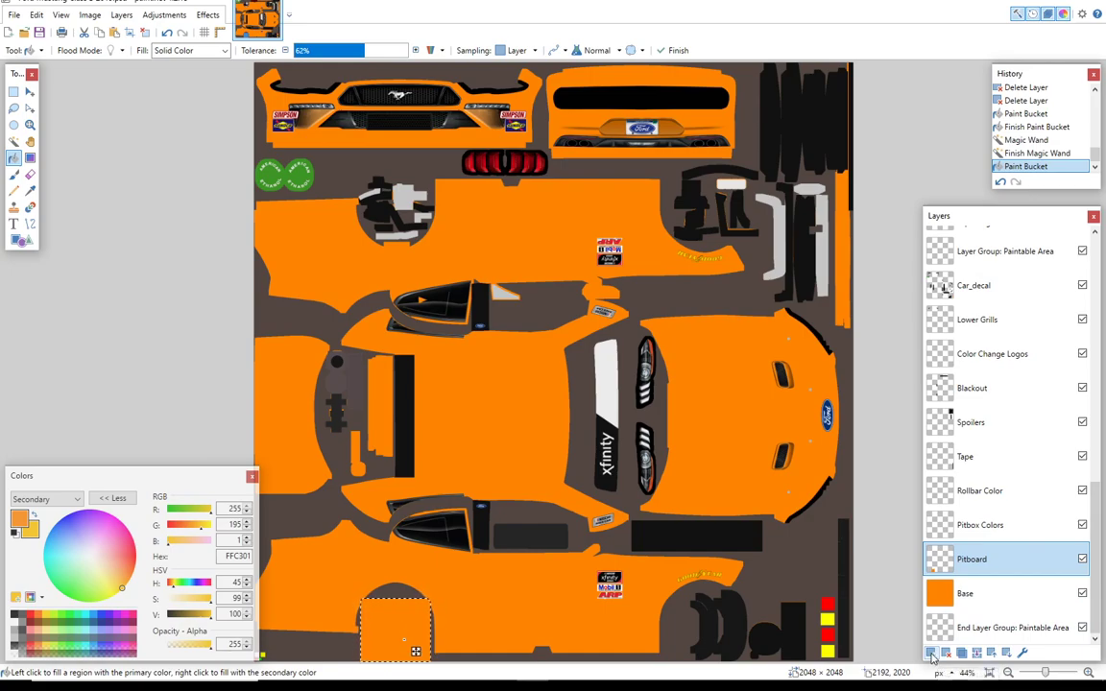
left_click(979, 594)
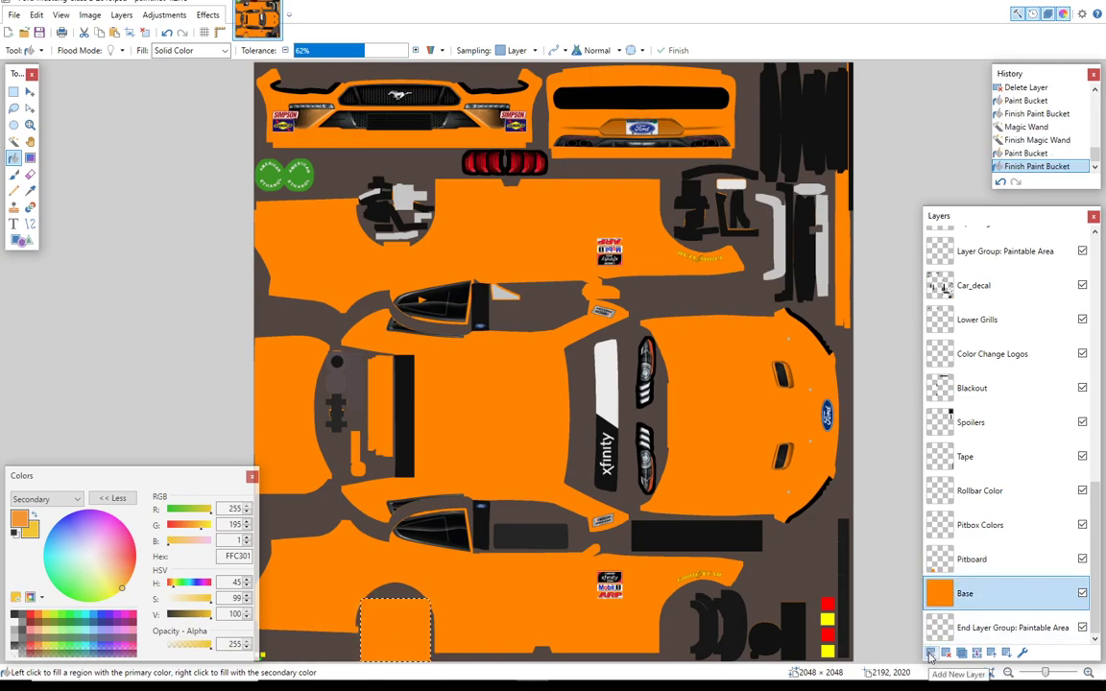
mouse_move(1001, 562)
left_mouse_down()
mouse_move(1003, 413)
mouse_move(1013, 574)
mouse_move(1020, 561)
left_mouse_up()
Step: Select the Base Paint layer in the Green Channel Roughness group and make it visible
scroll(1090, 419, "up", 4)
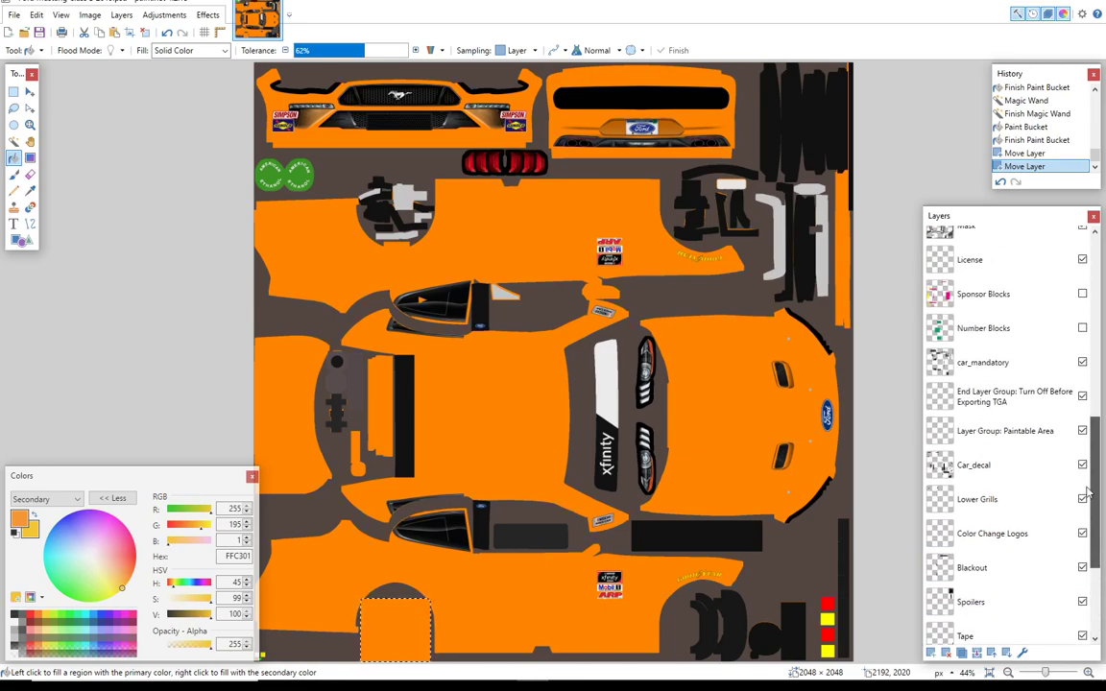
scroll(1090, 420, "up", 2)
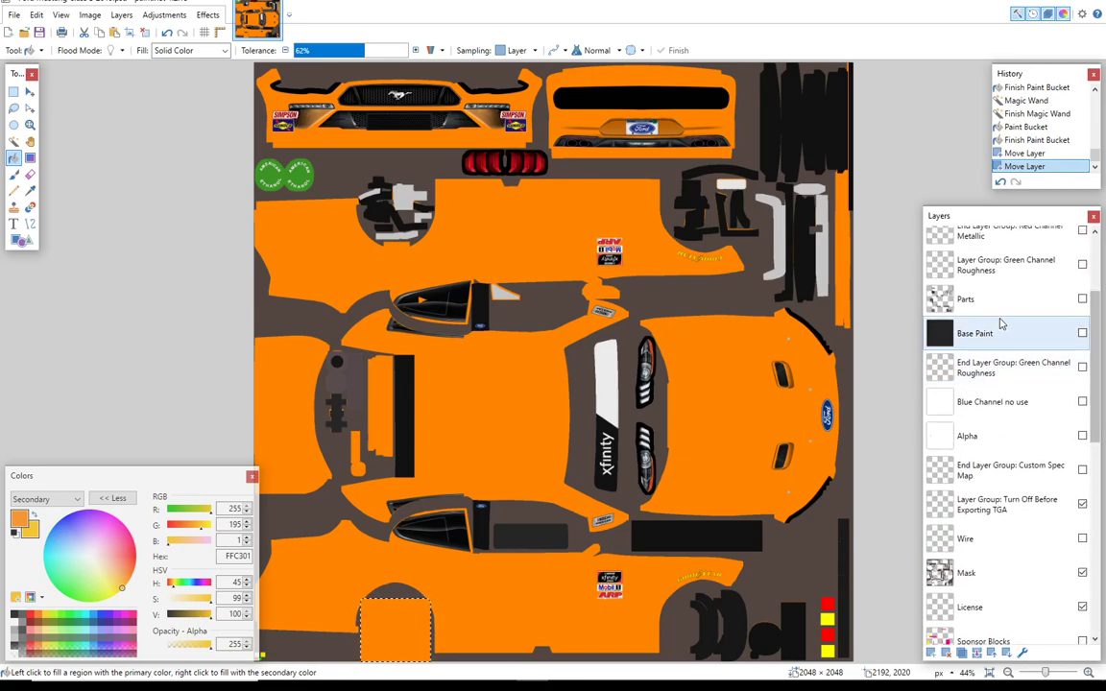
left_click(1087, 344)
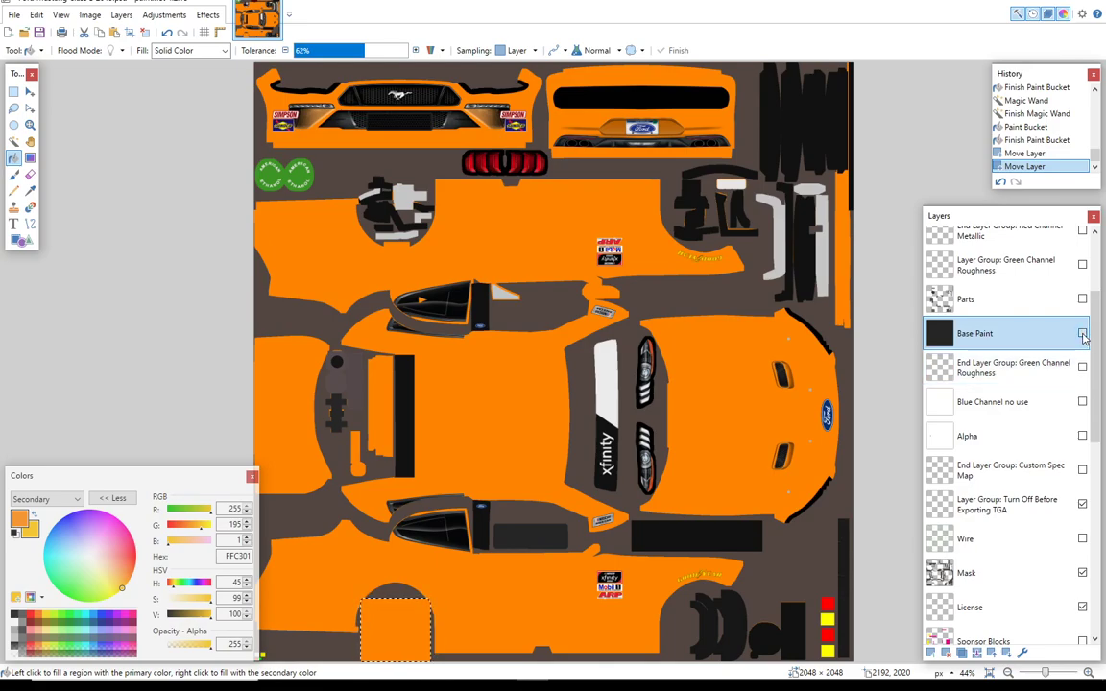
left_click(1082, 333)
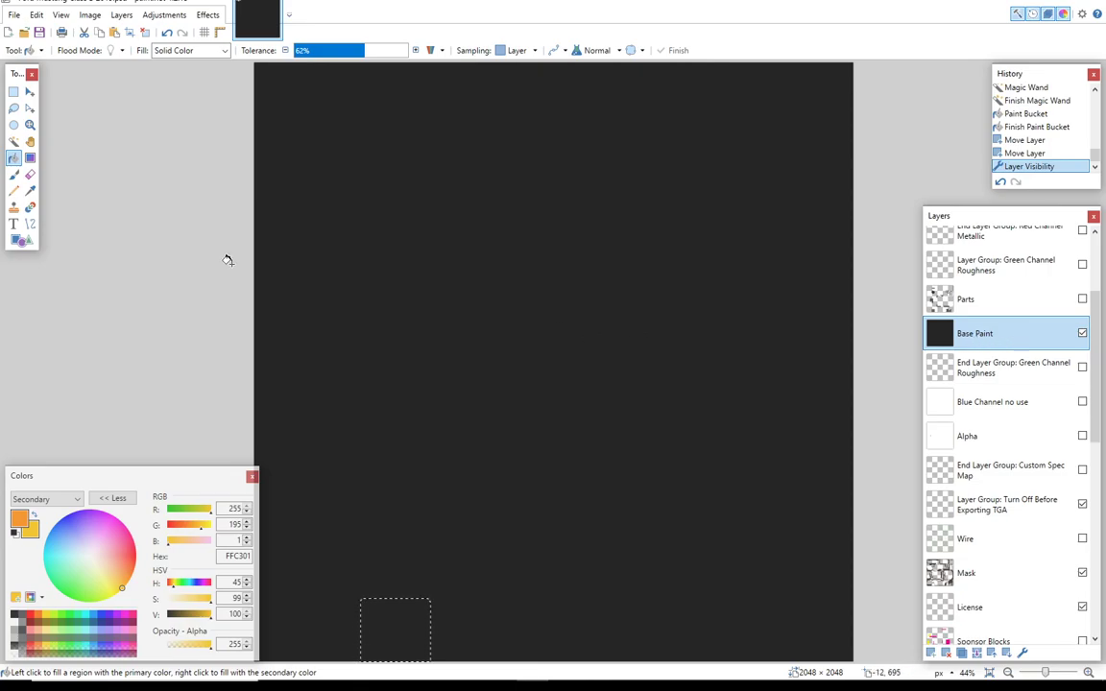
Step: Clear the selection, paint a freehand orange squiggle across the Base Paint layer with the Paintbrush at width 100, and hide the layer
left_click(13, 176)
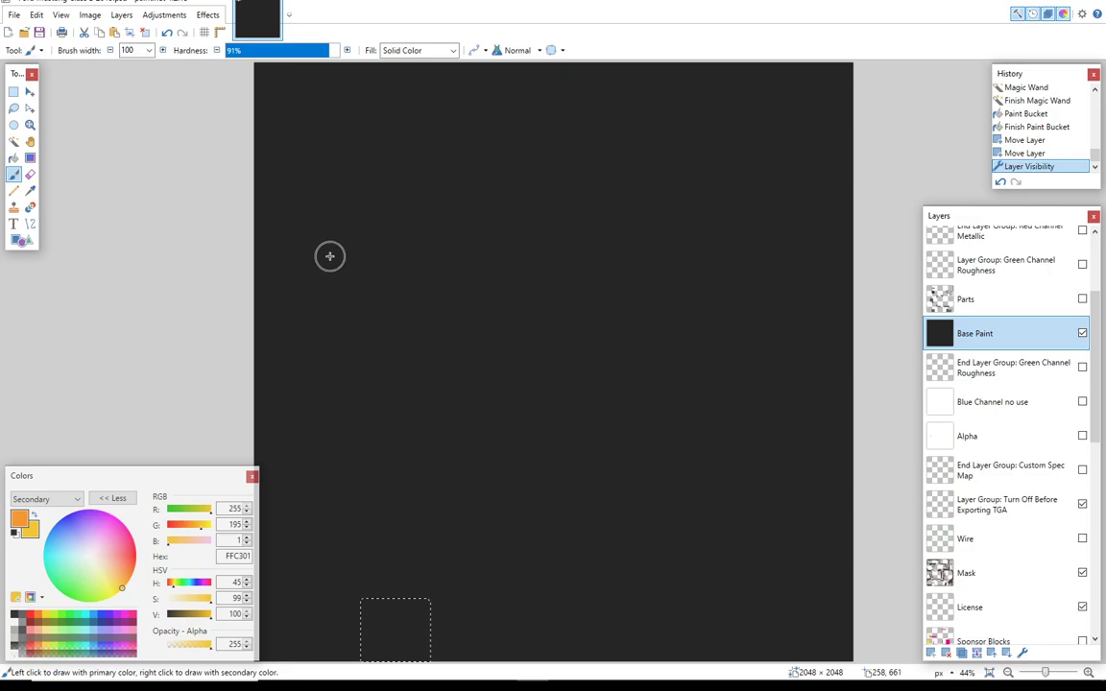
key("ctrl+d")
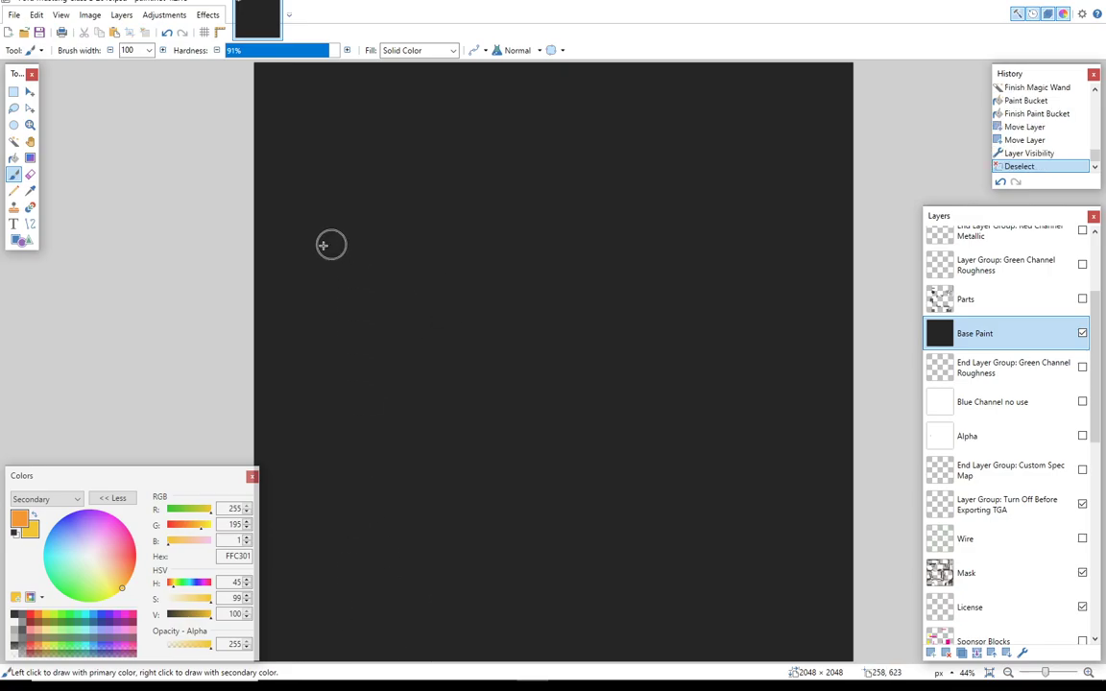
mouse_move(296, 272)
left_mouse_down()
mouse_move(506, 271)
mouse_move(517, 222)
mouse_move(447, 205)
mouse_move(500, 247)
mouse_move(567, 161)
mouse_move(449, 199)
mouse_move(619, 177)
mouse_move(721, 197)
mouse_move(744, 336)
mouse_move(598, 427)
mouse_move(552, 321)
mouse_move(676, 337)
mouse_move(557, 436)
mouse_move(431, 377)
mouse_move(390, 337)
mouse_move(429, 468)
mouse_move(567, 447)
mouse_move(623, 259)
left_mouse_up()
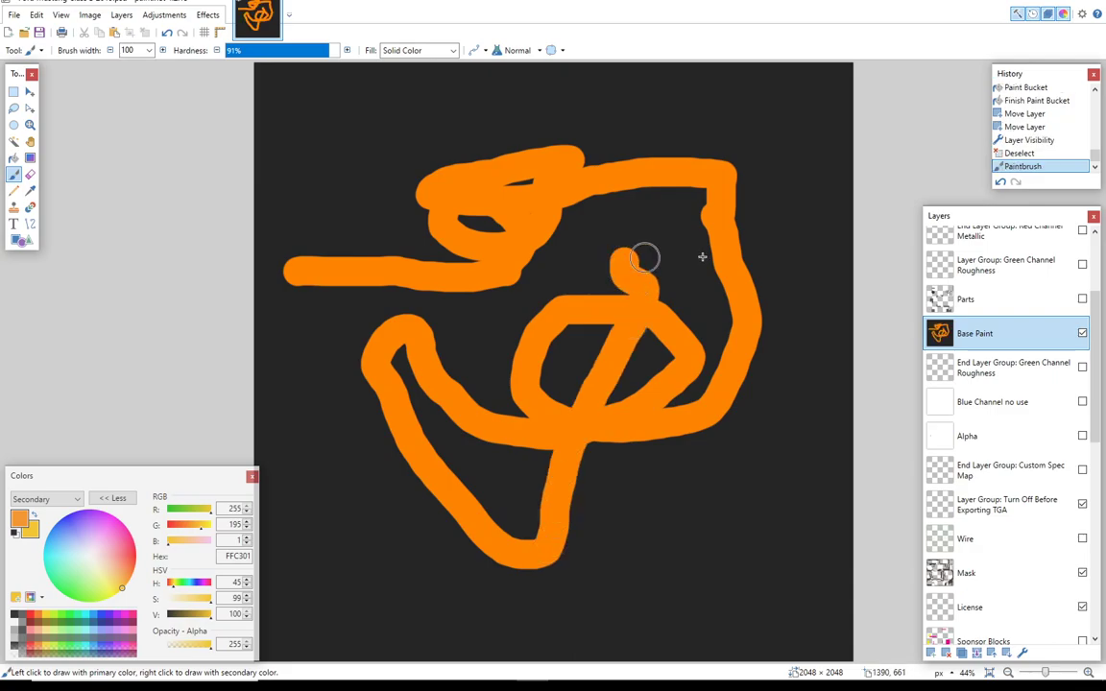
left_click(1083, 334)
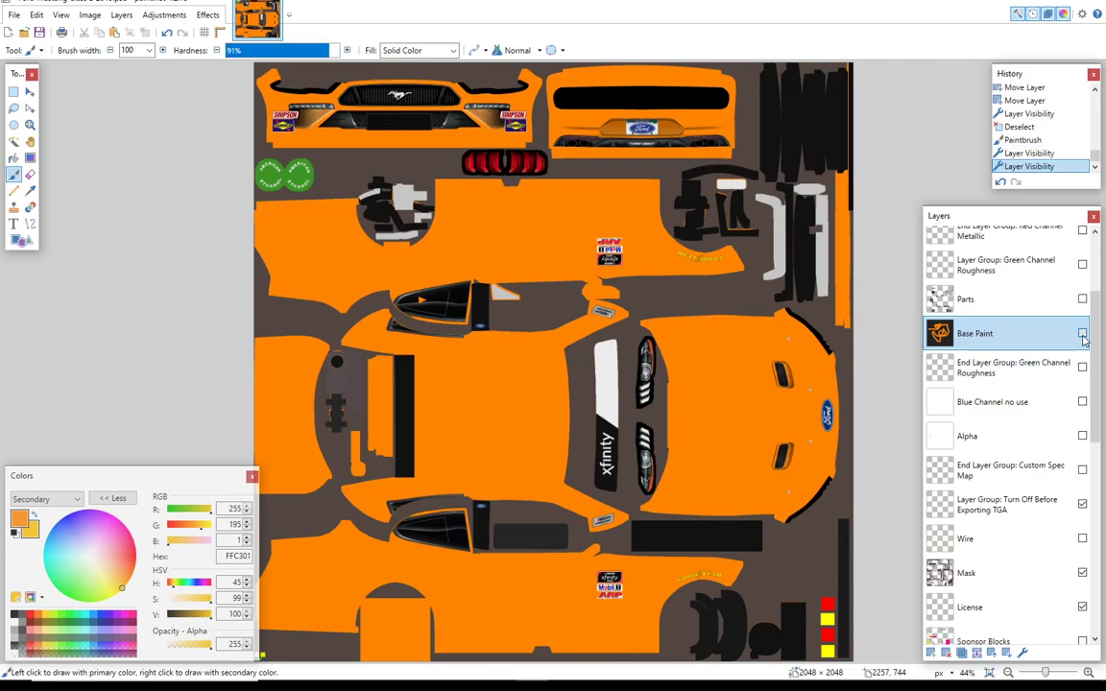
Step: Undo the orange squiggle and the visibility changes on the Base Paint layer
left_click(1082, 334)
left_click(171, 36)
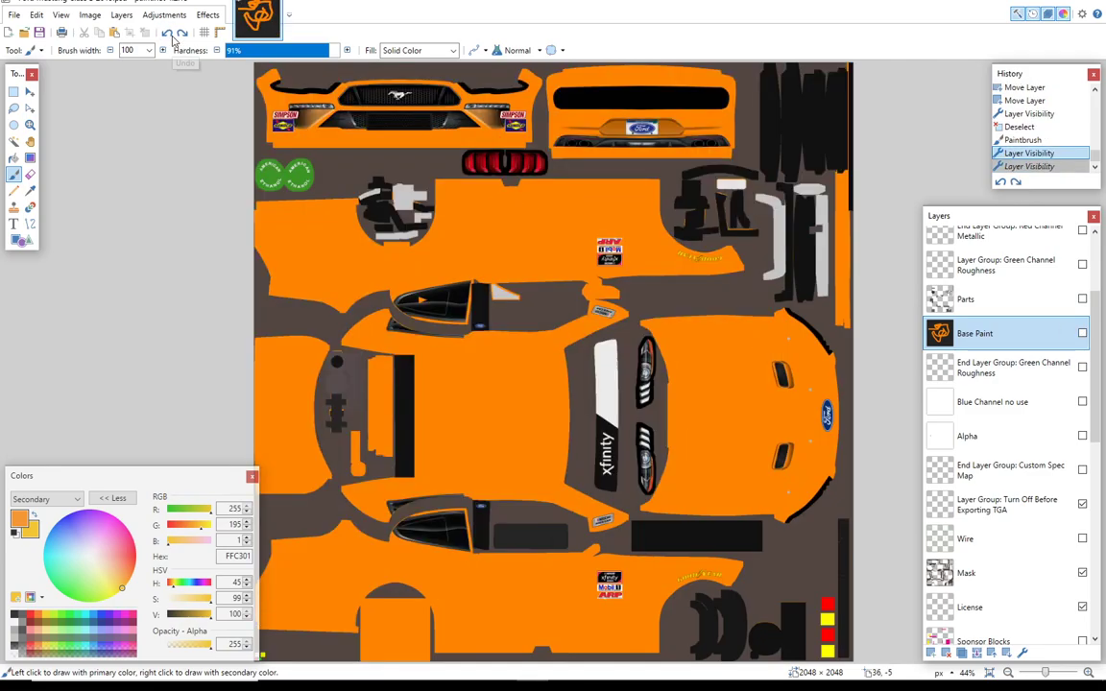
left_click(171, 36)
left_click(171, 36)
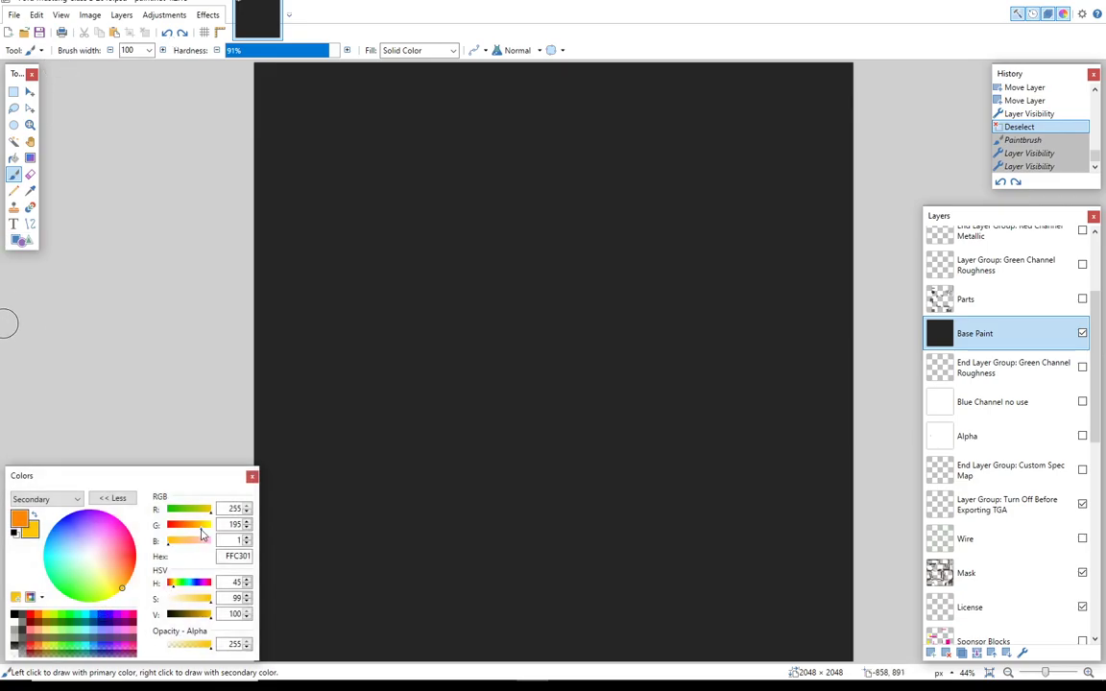
Step: Set the secondary colour to red FF0001 and fill the Base Paint layer with the primary orange, and over it with the secondary red
left_click_drag(190, 525, 165, 525)
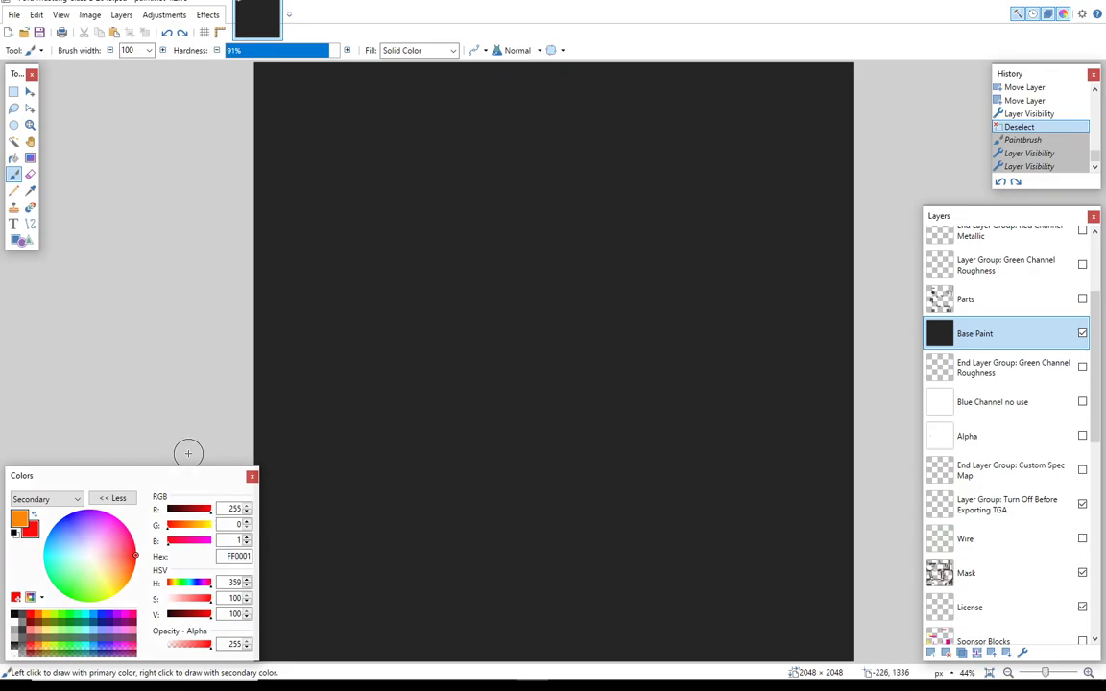
left_click(14, 157)
left_click(374, 210)
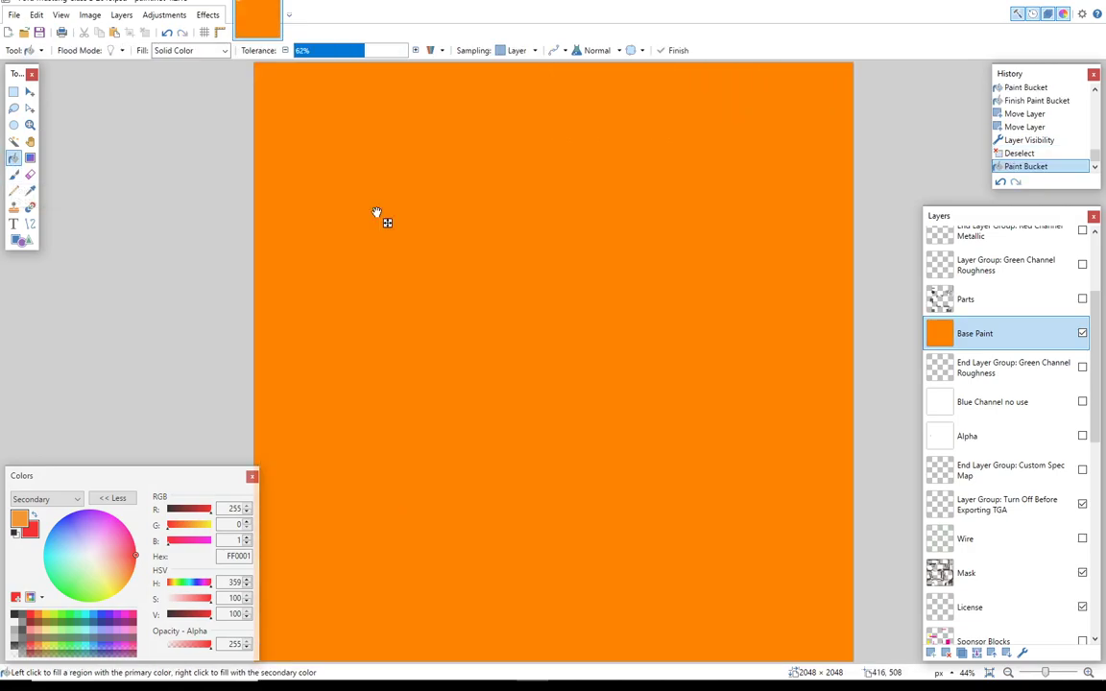
right_click(357, 230)
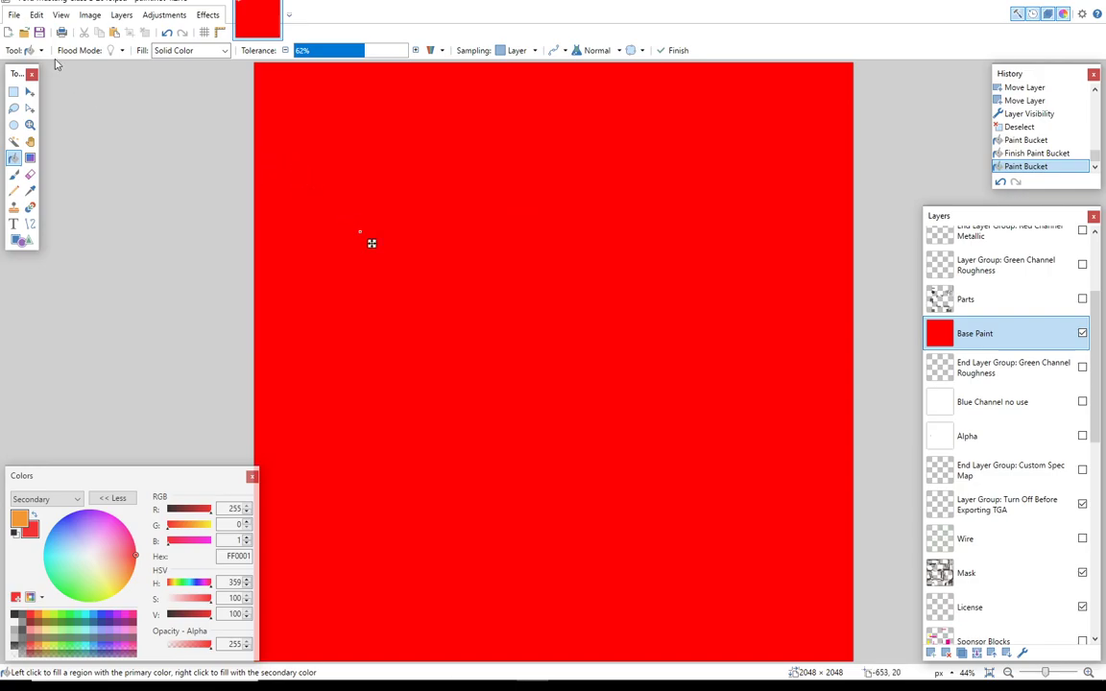
Step: Prepare a copy to save in the XFinity Mustang folder of iRacing Paints, named Tutorial Spec, in TGA format
left_click(37, 15)
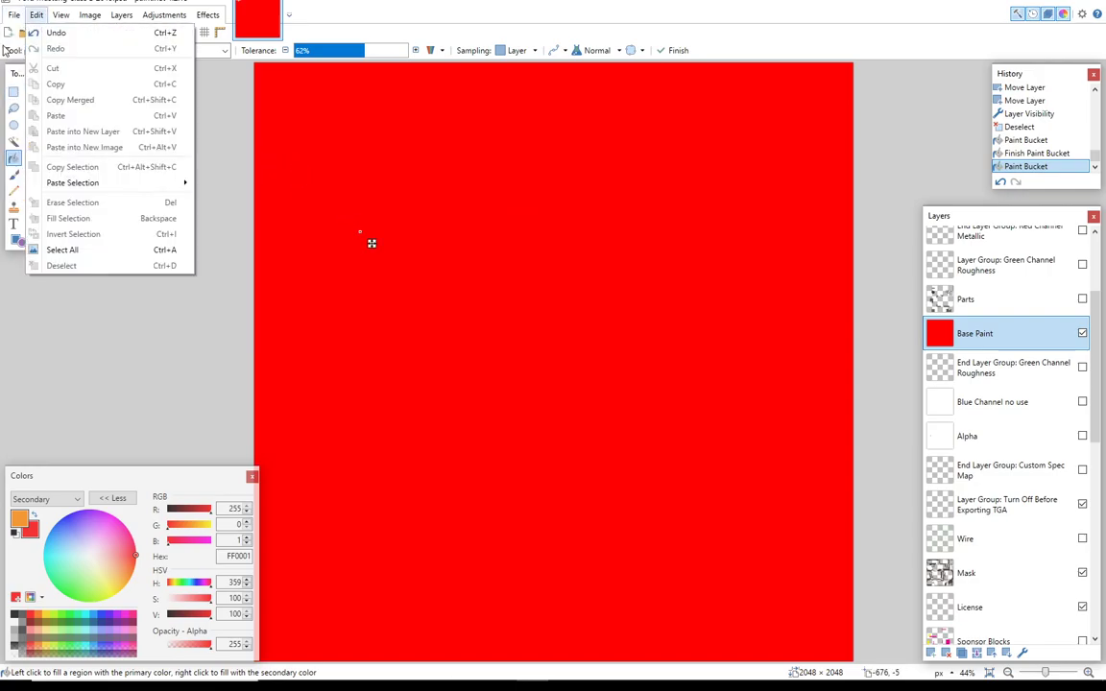
mouse_move(17, 17)
left_click(40, 115)
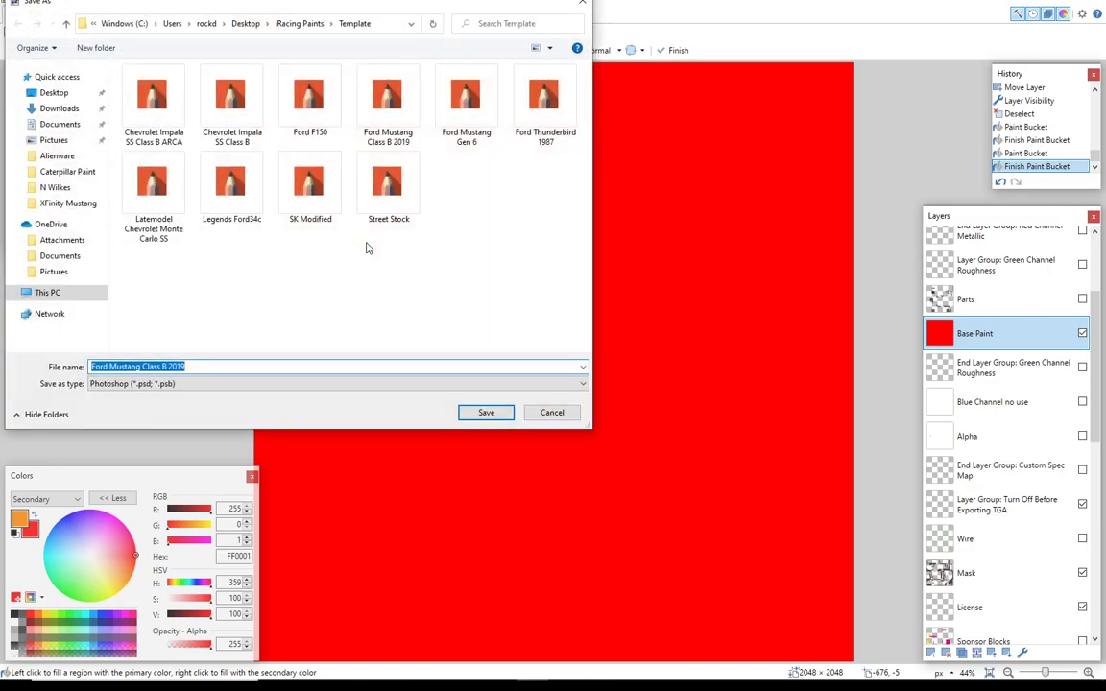
left_click(291, 24)
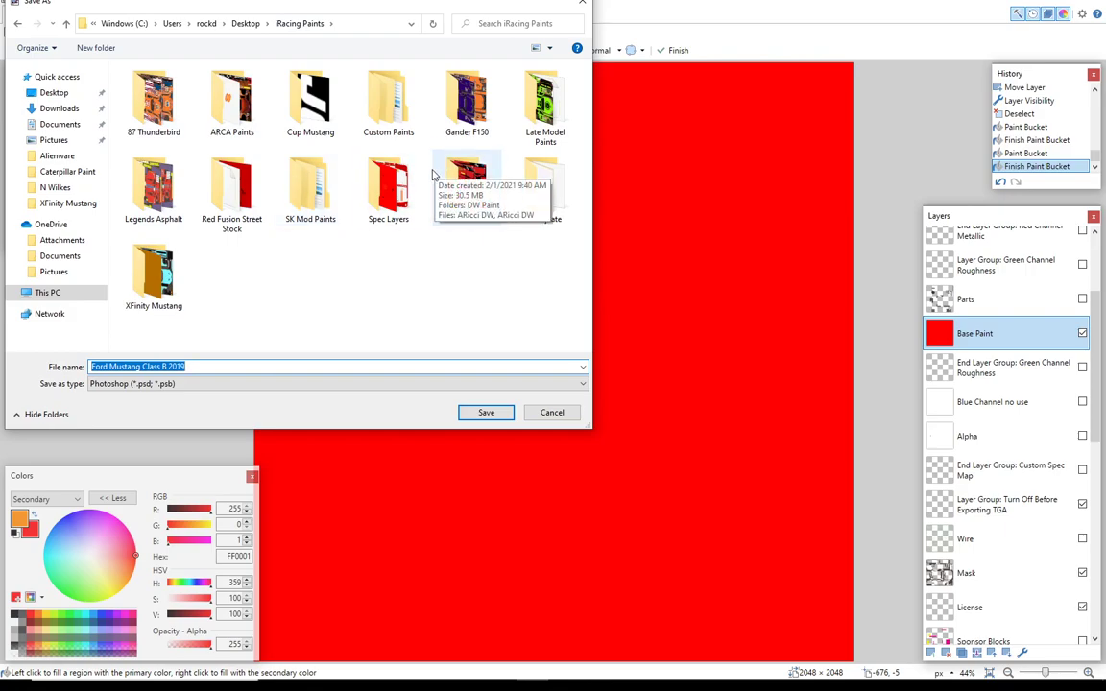
double_click(157, 262)
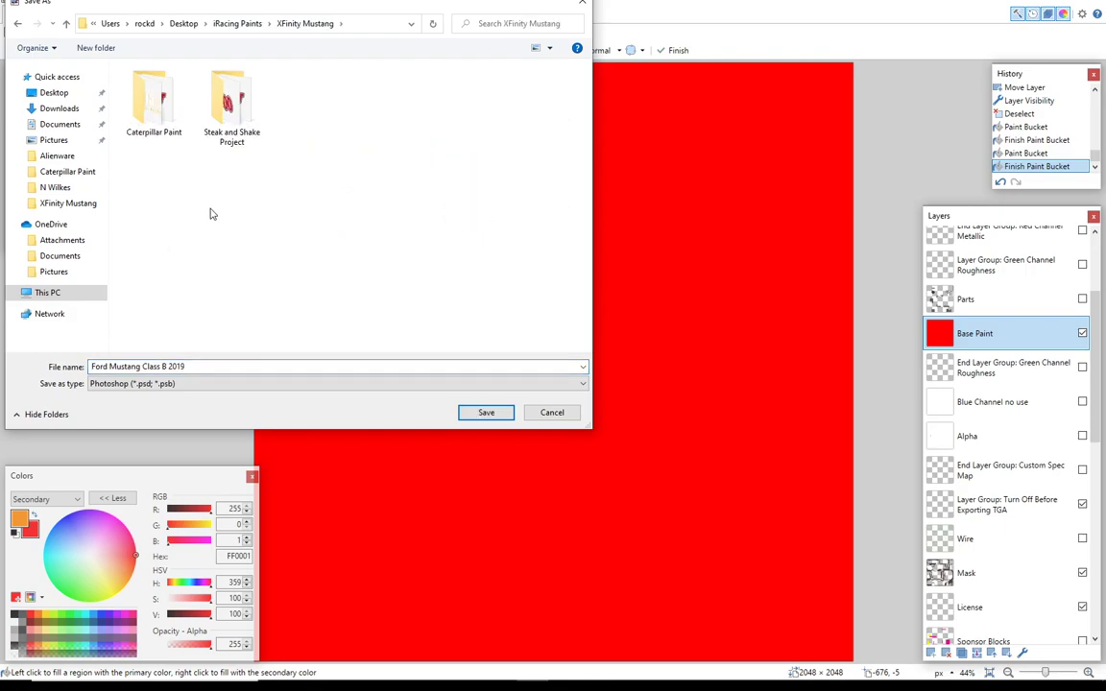
left_click(210, 366)
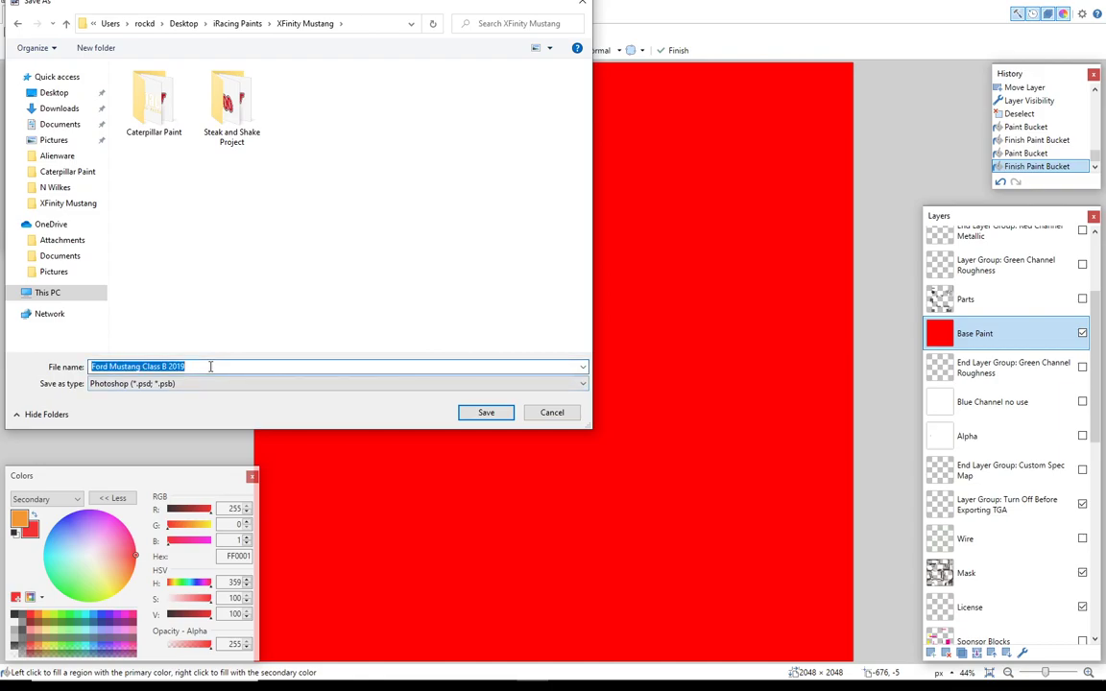
type("1")
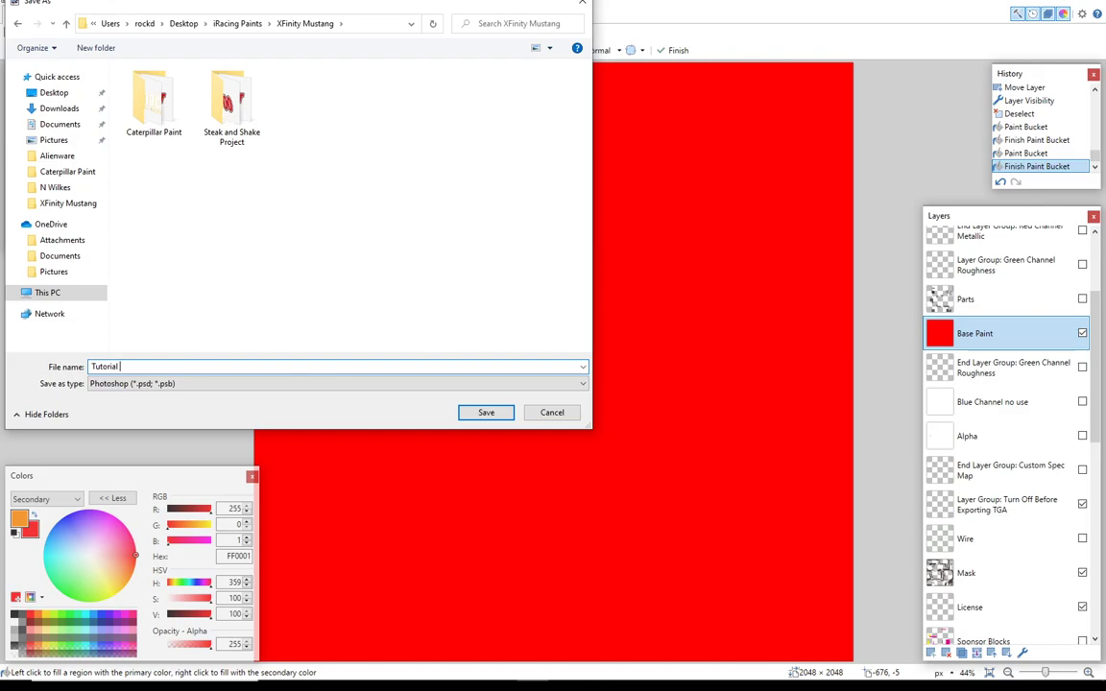
left_click(190, 386)
left_click(123, 457)
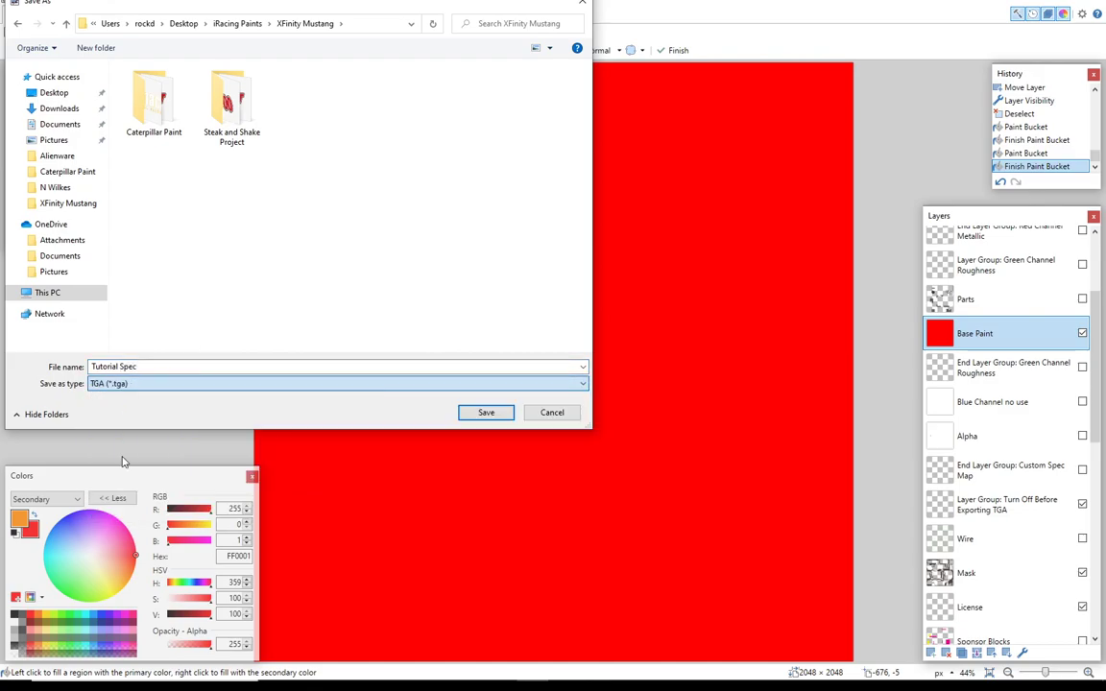
left_click(323, 101)
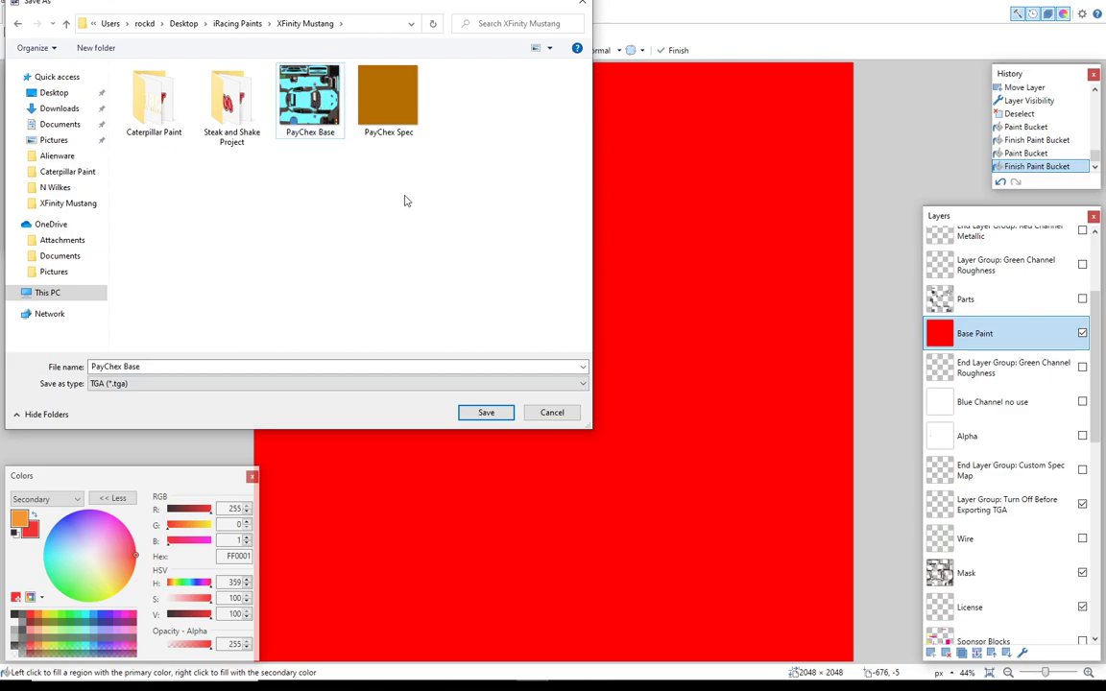
left_click(487, 413)
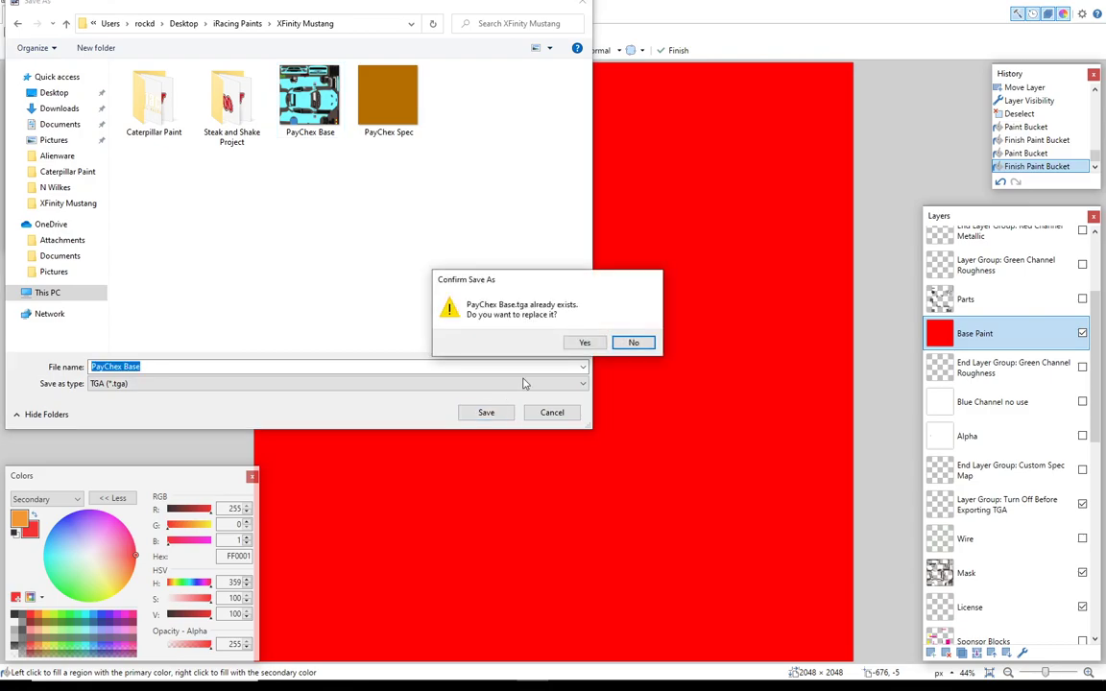
left_click(625, 343)
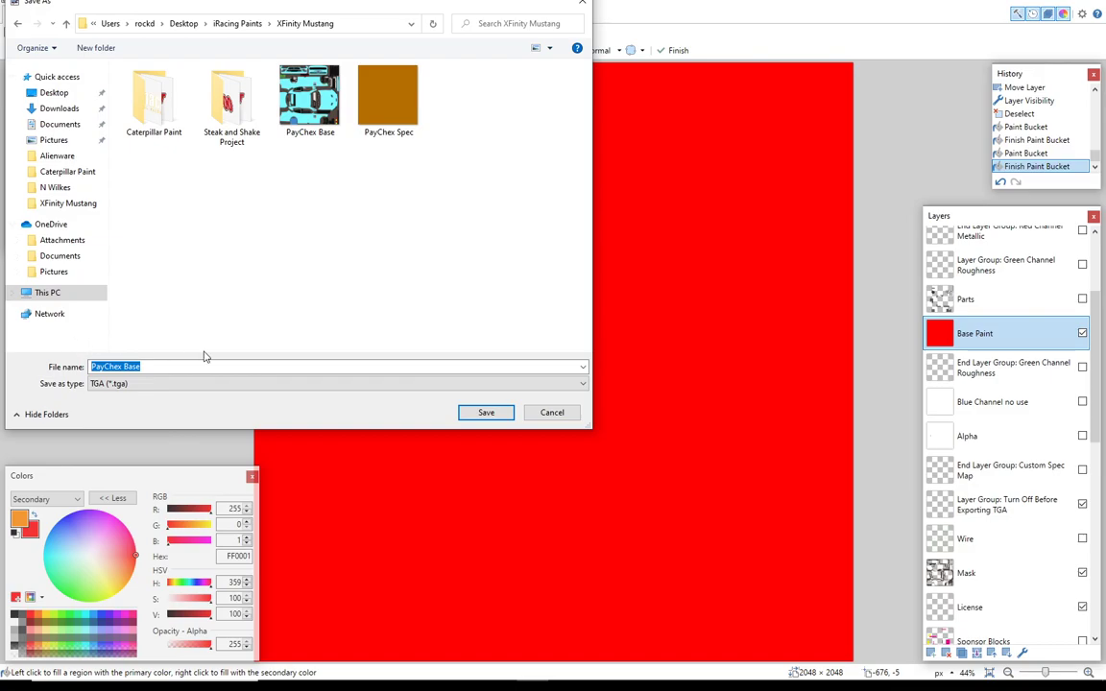
Step: Save the TGA as tutorial spec with auto-detected bit depth and RLE compression, flattening the image
type("tutorial spec")
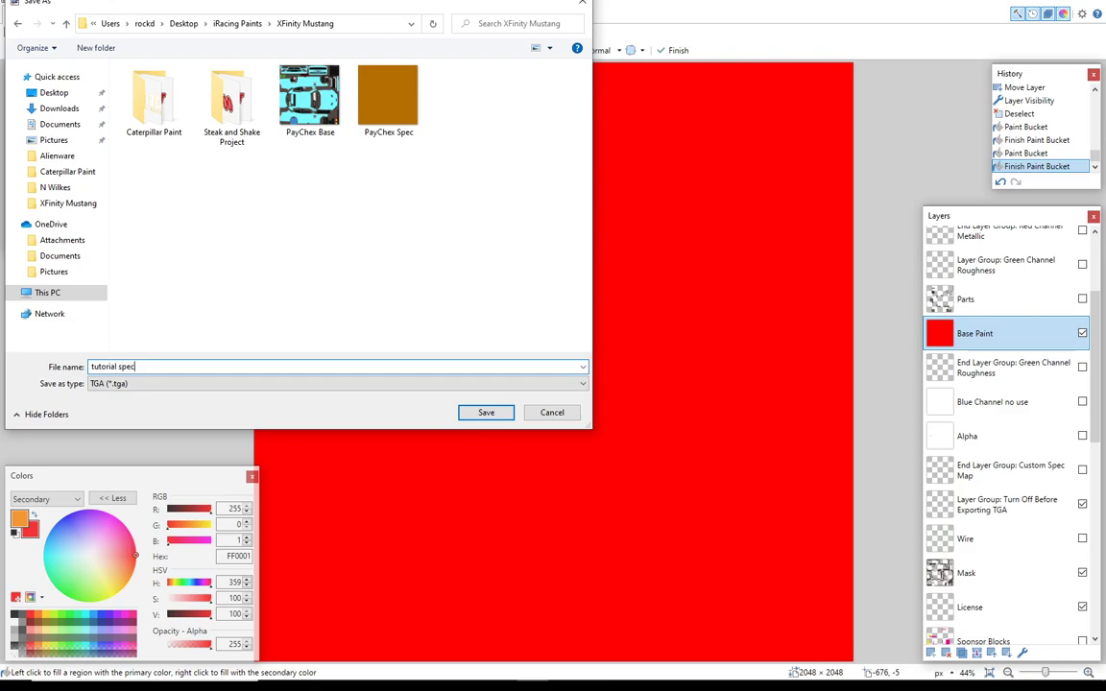
left_click(483, 413)
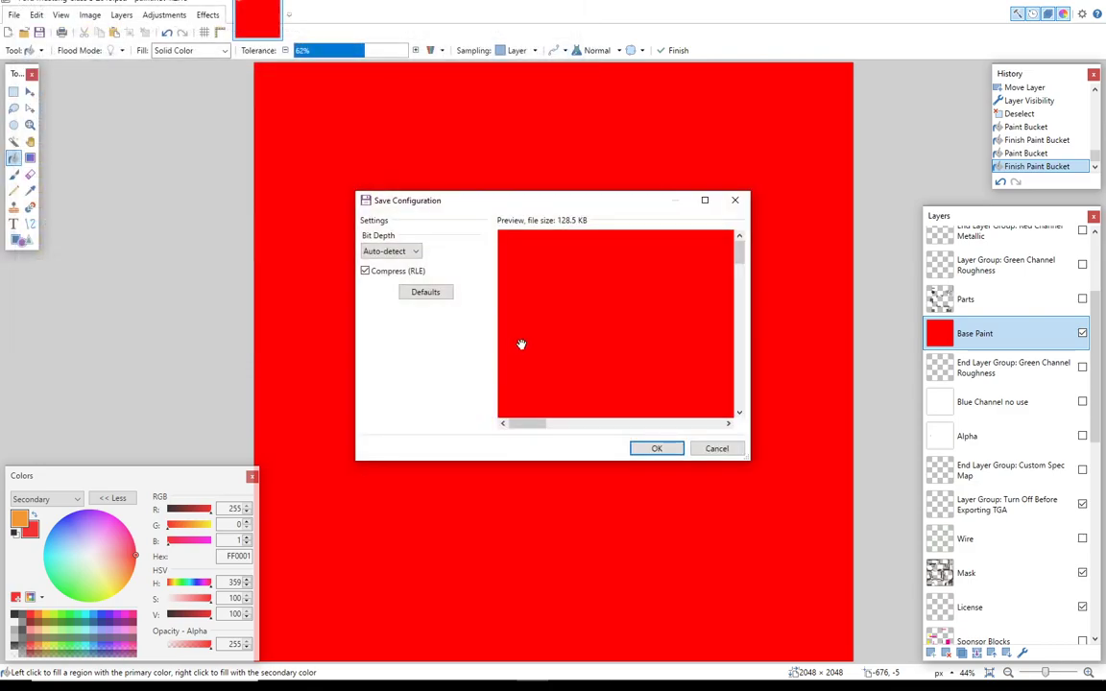
left_click(671, 450)
left_click(577, 367)
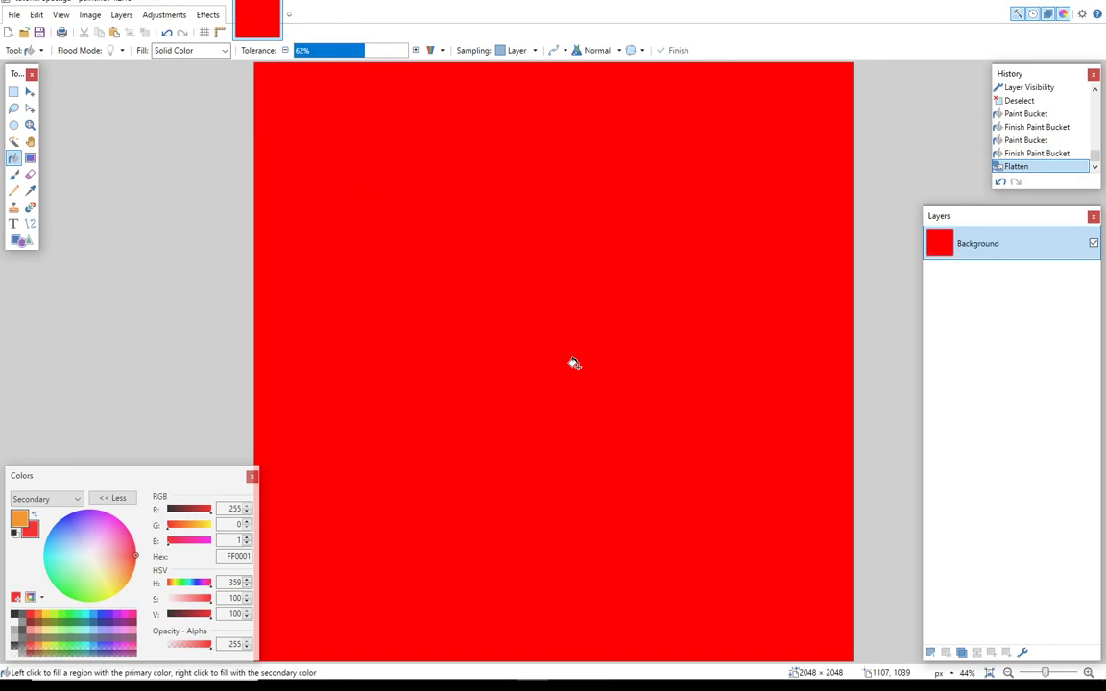
Step: Undo the flattening and hide the red Base Paint layer
left_click(167, 34)
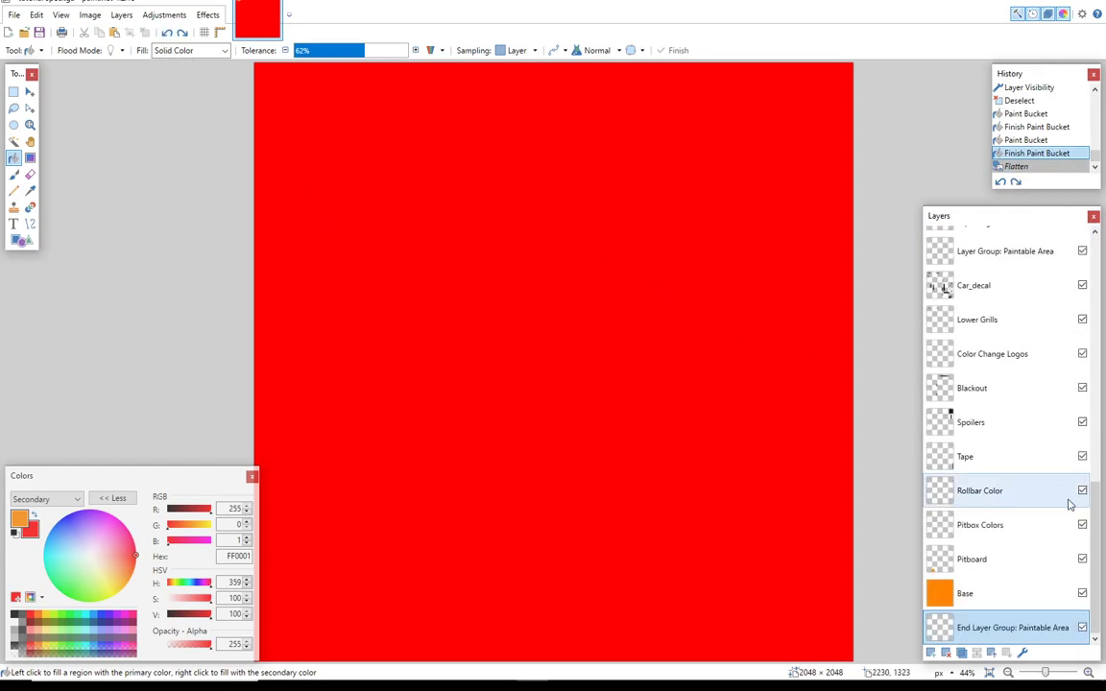
left_click_drag(1094, 488, 1083, 307)
left_click(1083, 306)
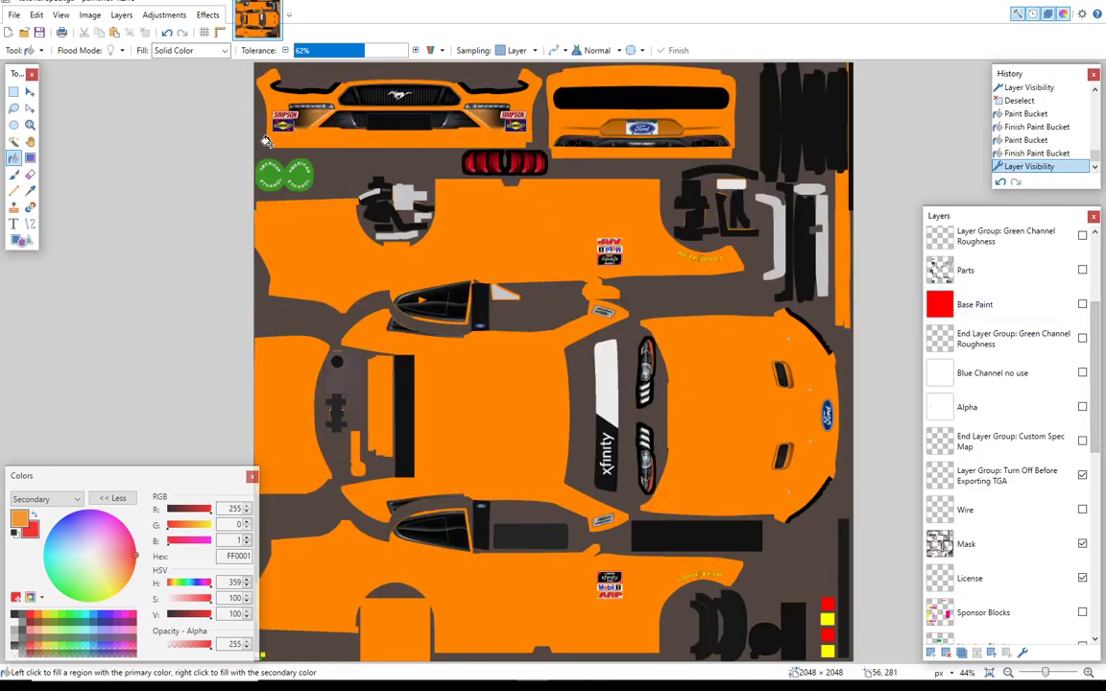
Step: Start saving another copy in the XFinity Mustang folder and name it tutorial paint
left_click(14, 15)
left_click(33, 115)
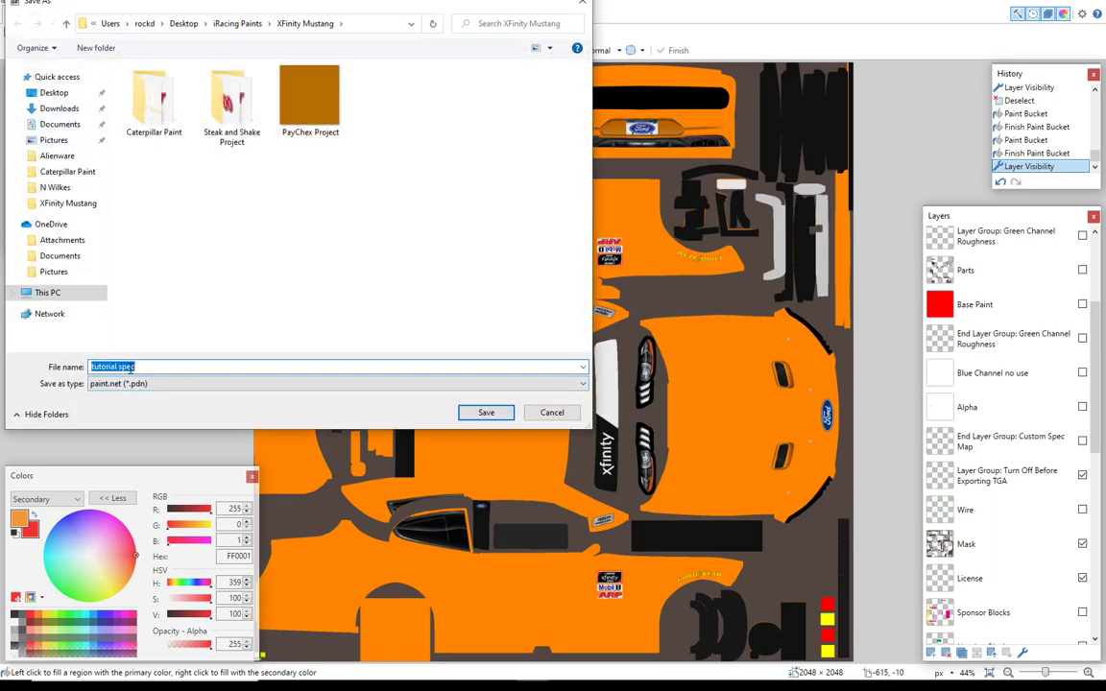
left_click(141, 365)
key("BackSpace")
key("BackSpace")
key("BackSpace")
key("BackSpace")
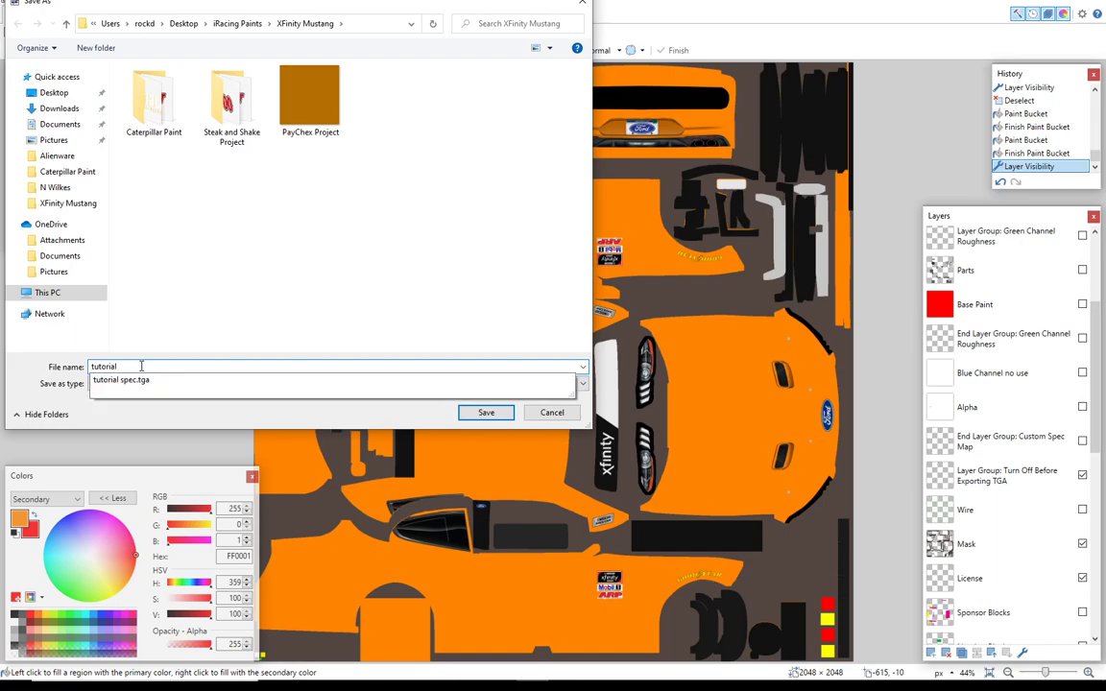
type("paint")
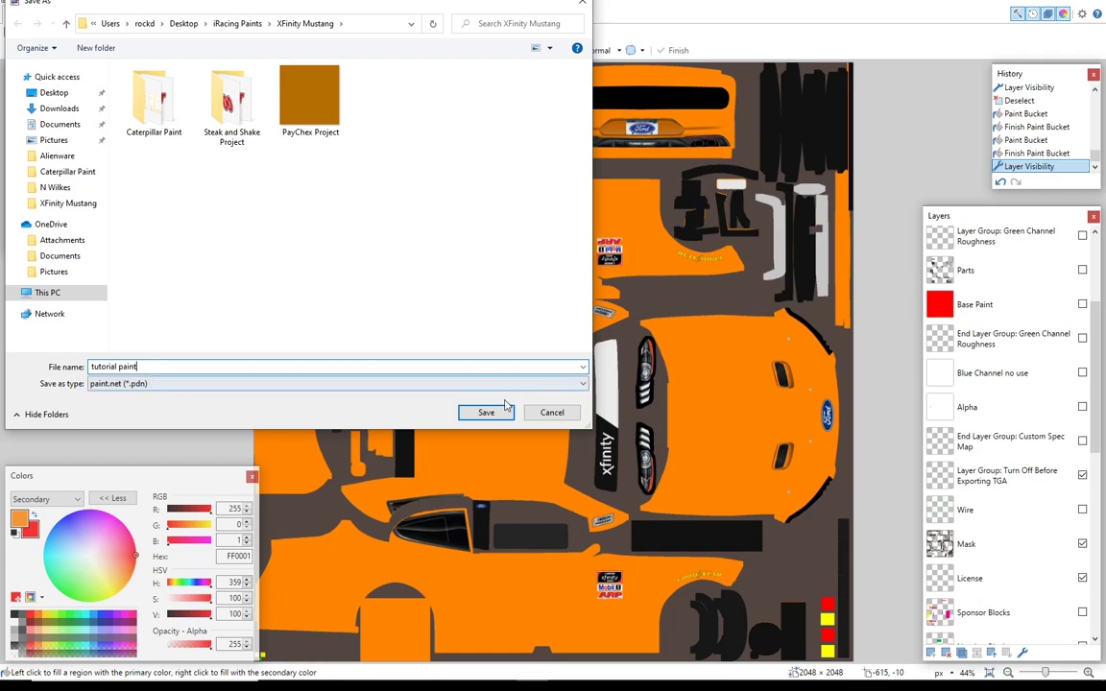
Step: Save the tutorial paint copy in TGA format with auto-detected bit depth and RLE compression, flattening the image
left_click(345, 384)
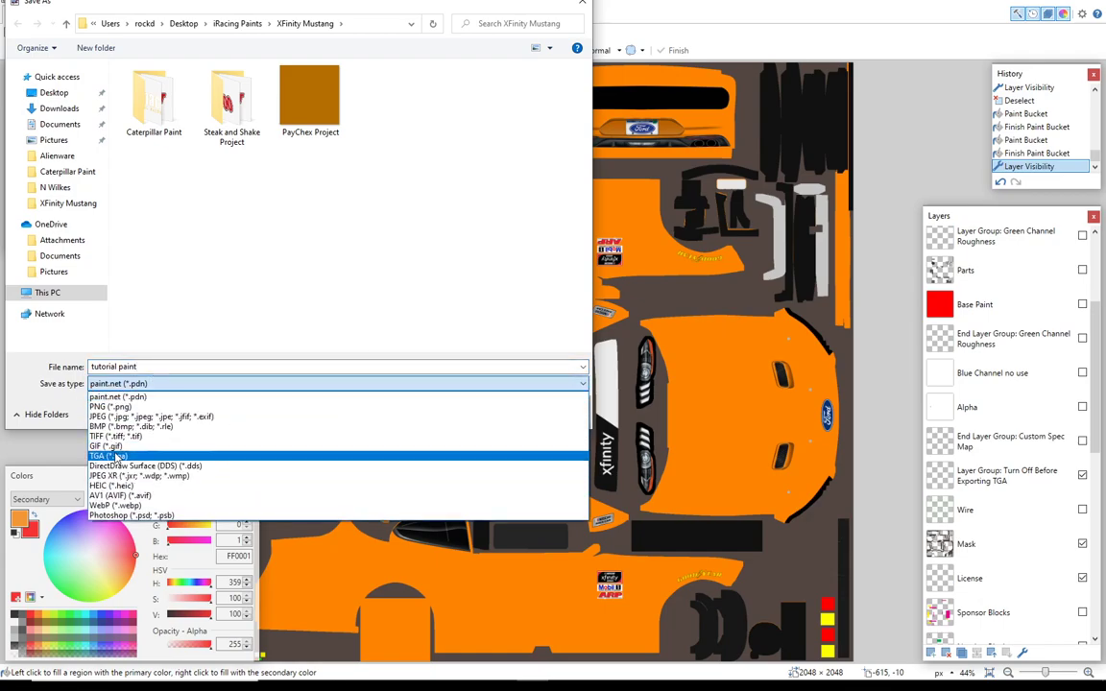
left_click(327, 452)
left_click(485, 412)
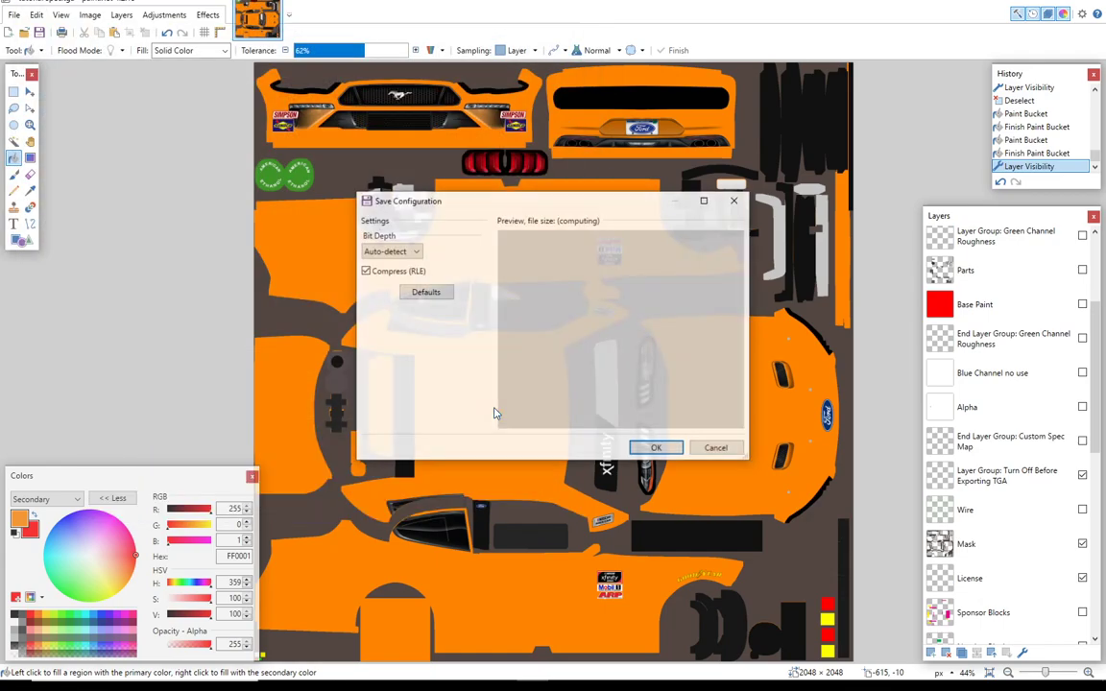
left_click(657, 449)
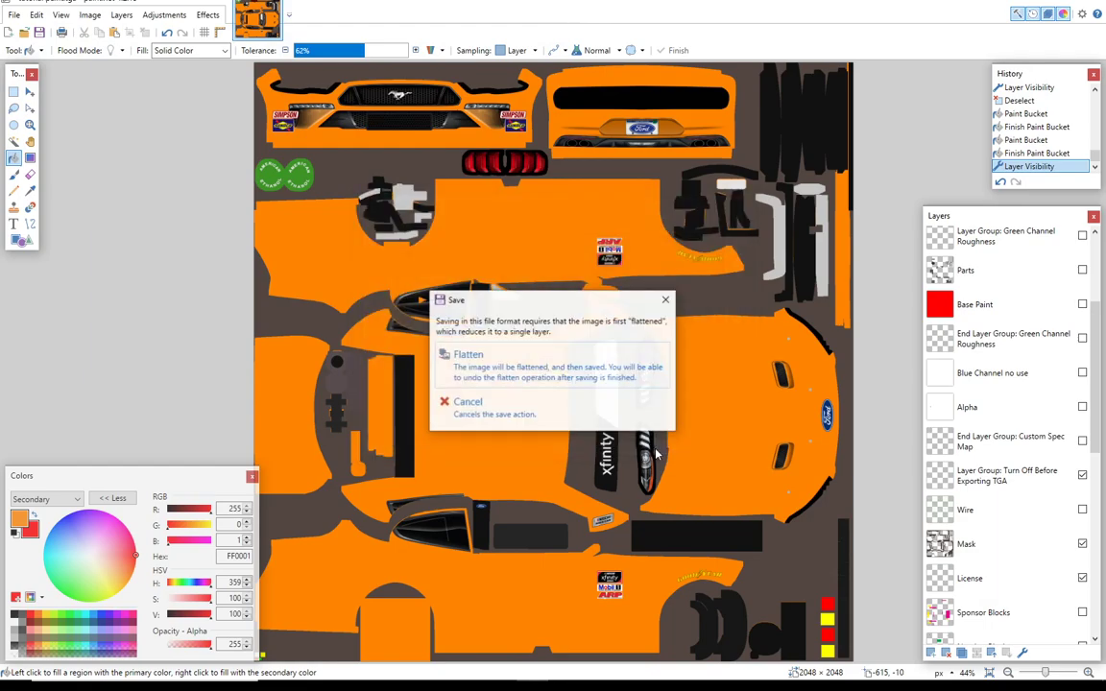
left_click(515, 365)
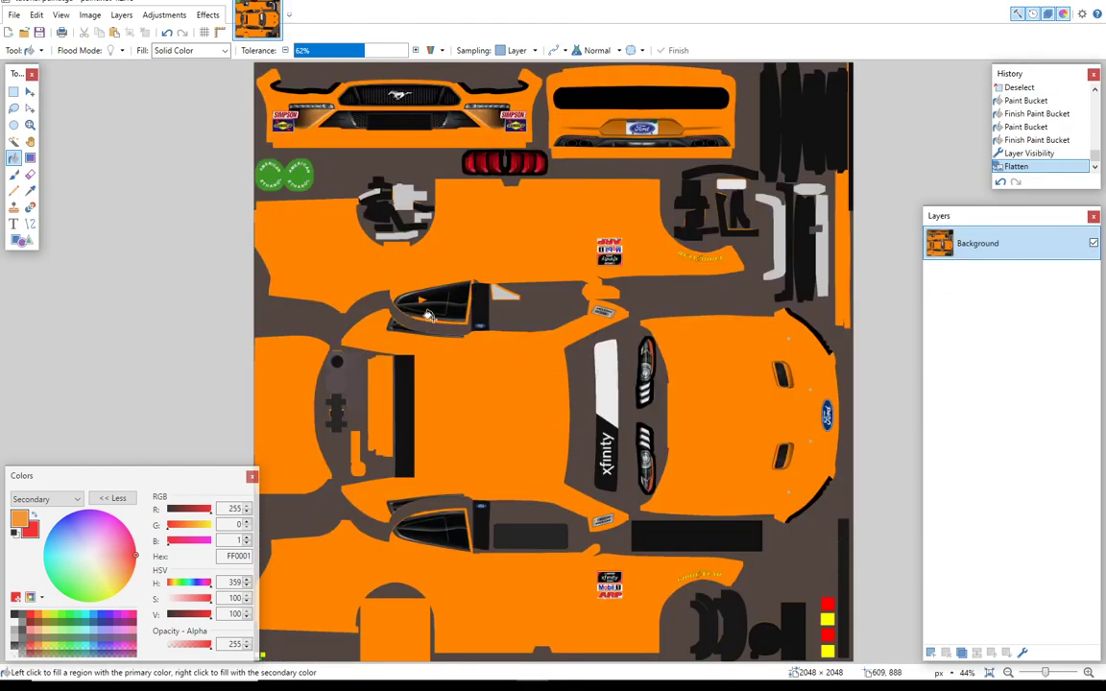
Step: Undo the flattening to restore the layers and make the red Base Paint layer visible
left_click(168, 32)
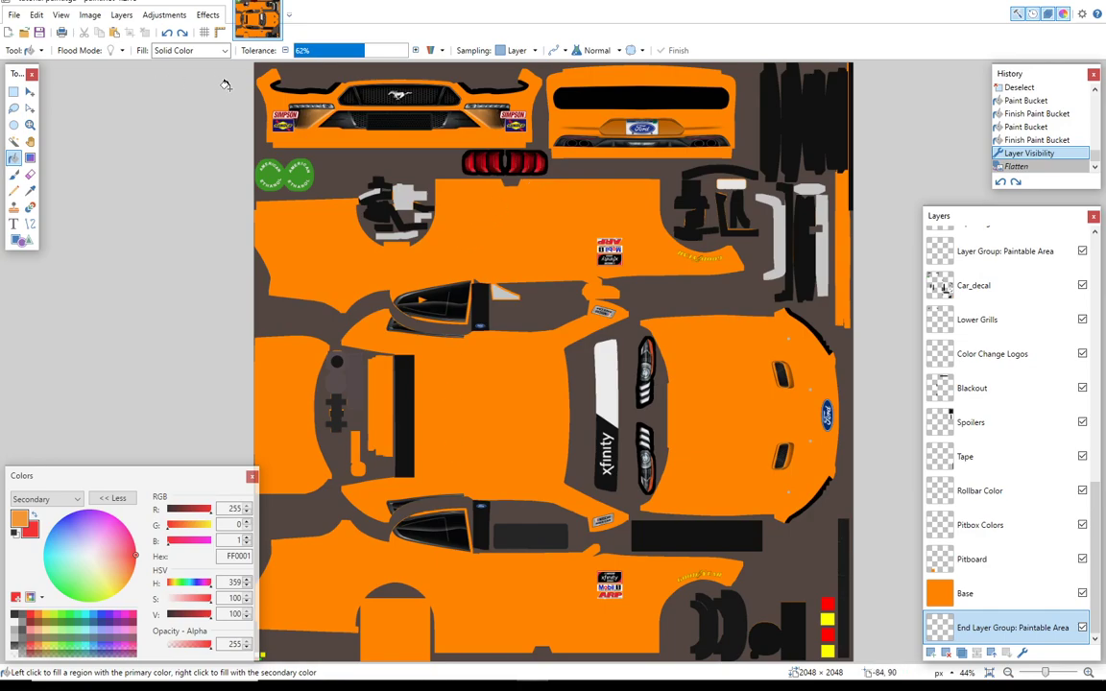
scroll(1095, 545, "up", 1)
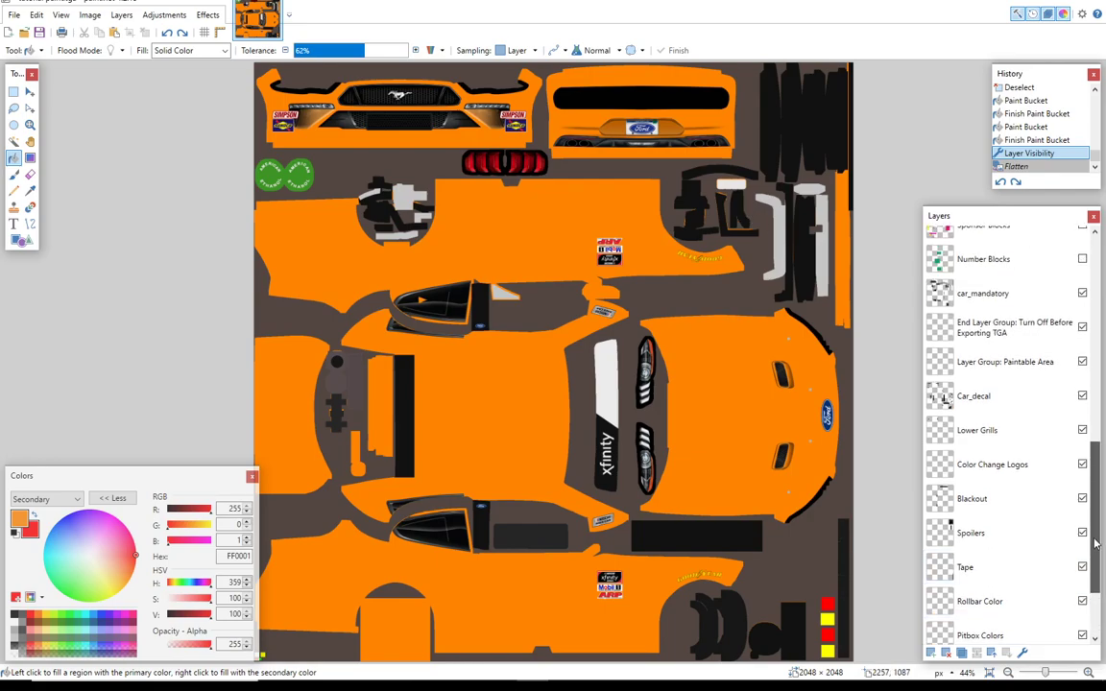
left_click_drag(1095, 544, 1093, 321)
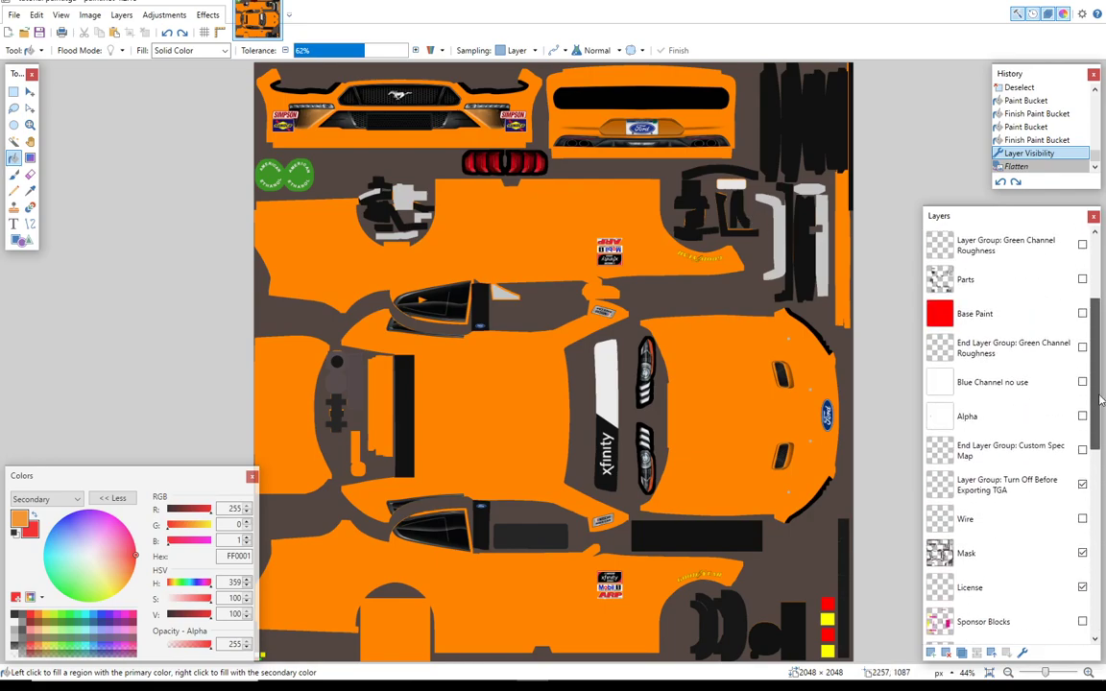
left_click(1082, 314)
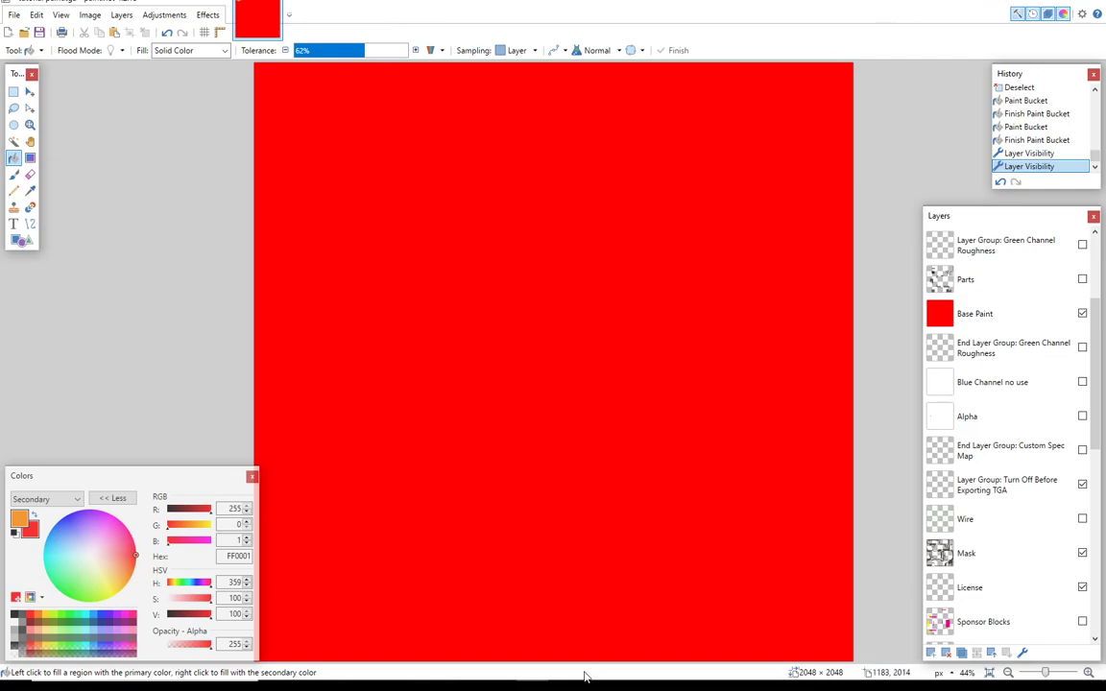
Step: Switch to the iRacing member site in Chrome, open the new user interface and close the car model preview
mouse_move(469, 664)
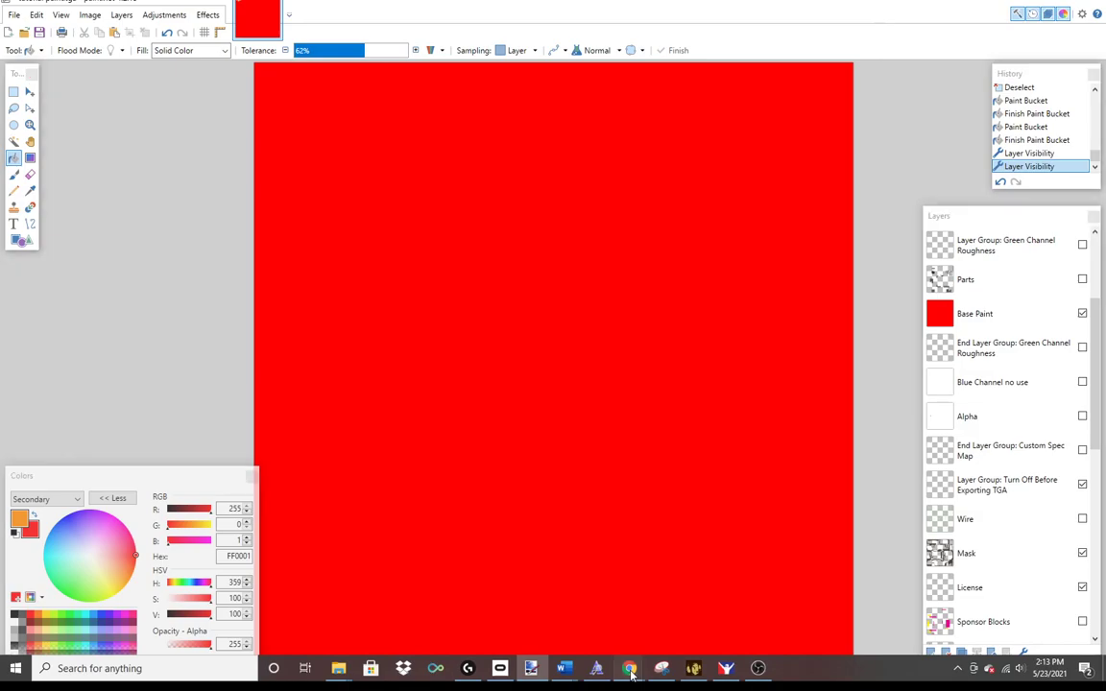
mouse_move(630, 672)
left_click(515, 538)
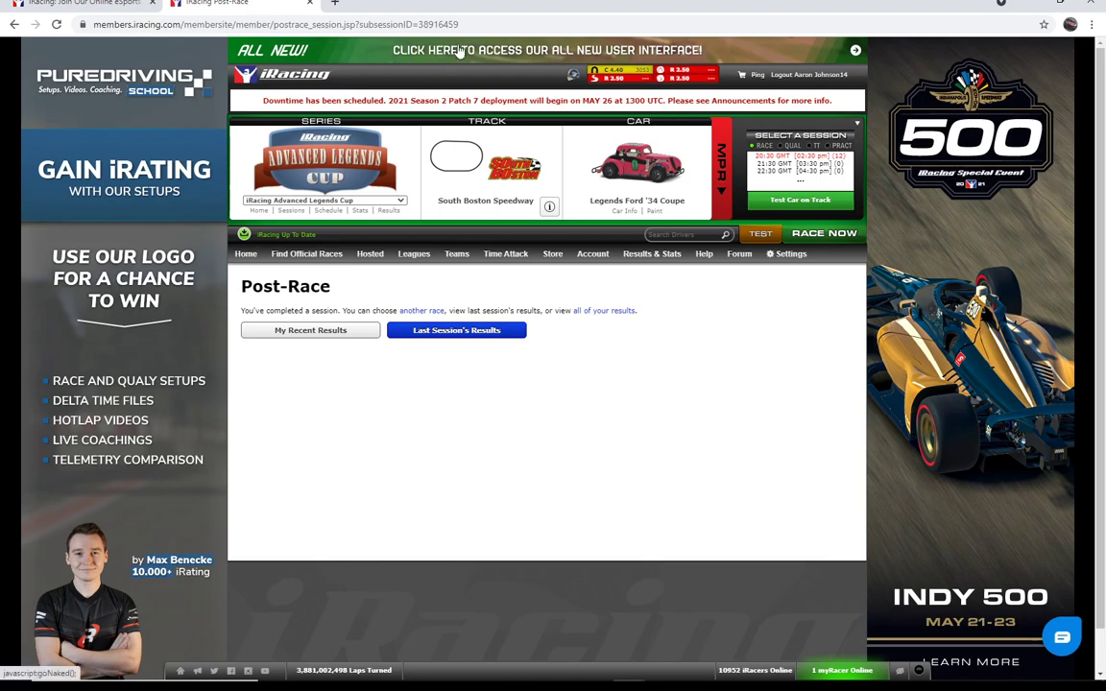
left_click(460, 50)
left_click(641, 138)
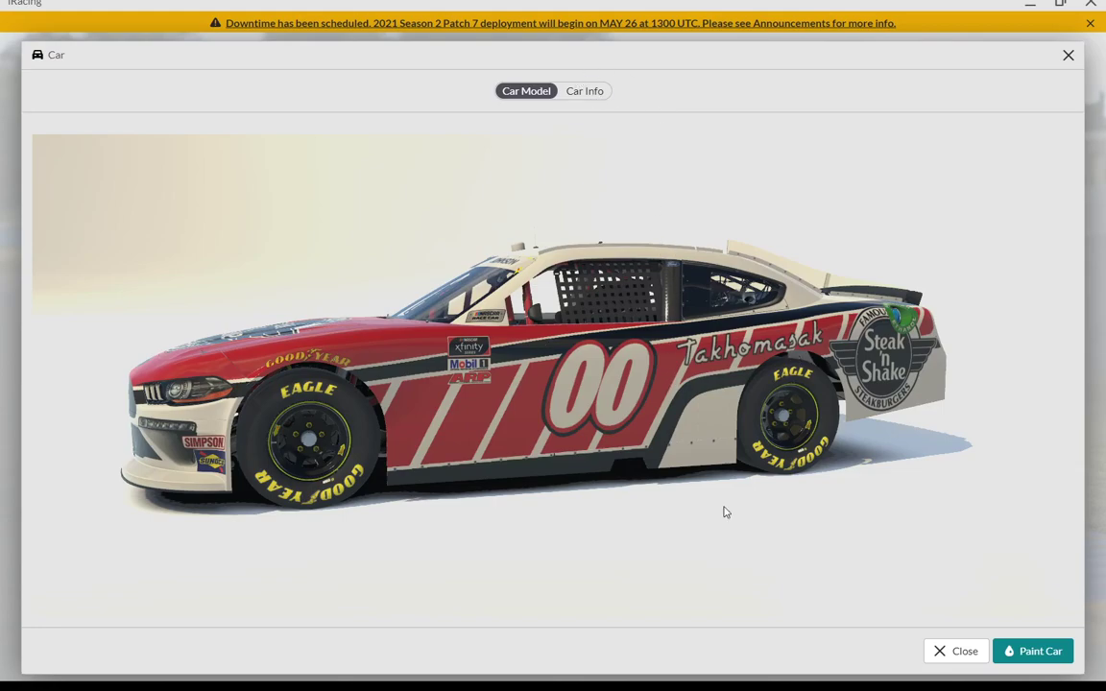
left_click(956, 656)
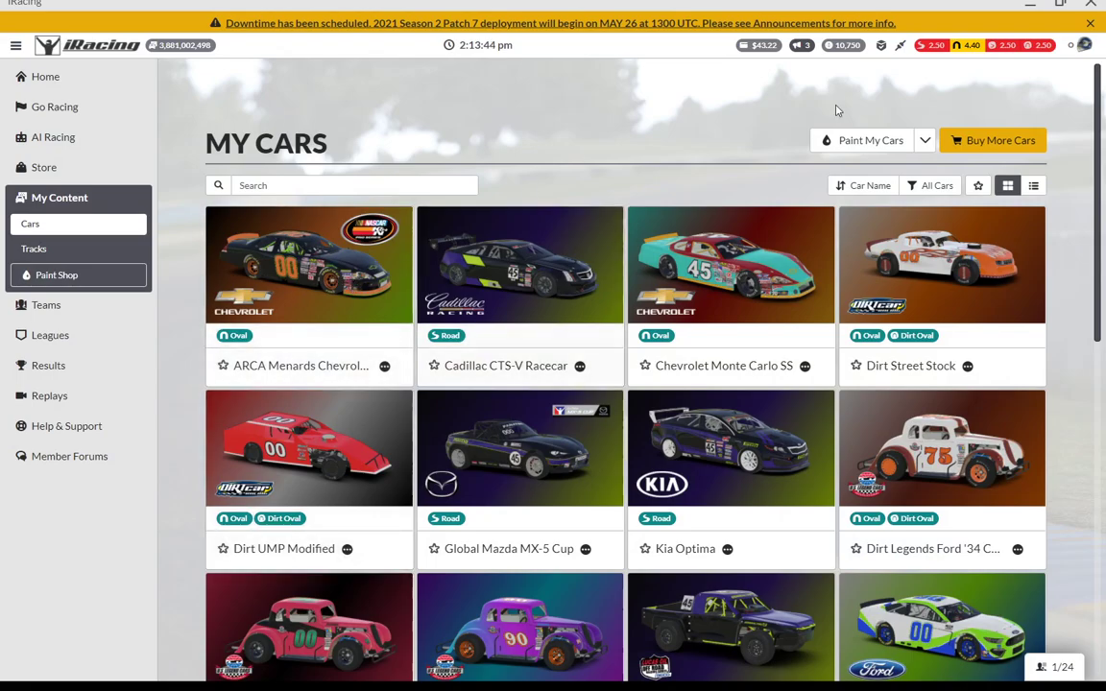
Step: Find the NASCAR XFINITY Ford Mustang in My Cars and open its 3D car model preview
scroll(1102, 216, "down", 2)
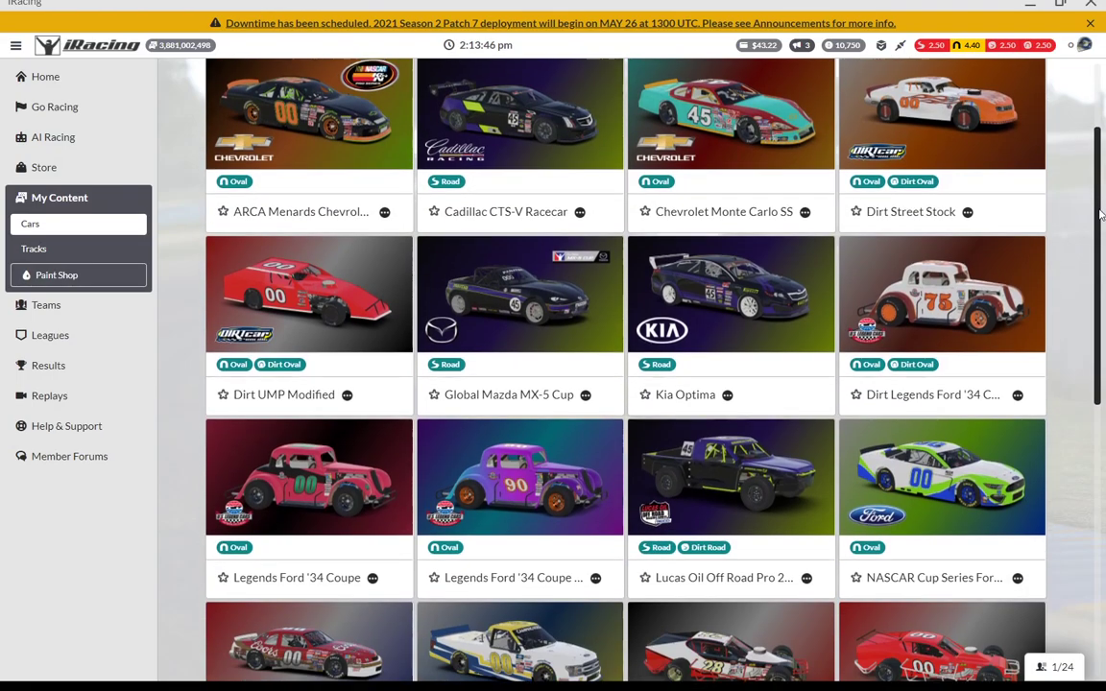
scroll(1101, 216, "down", 5)
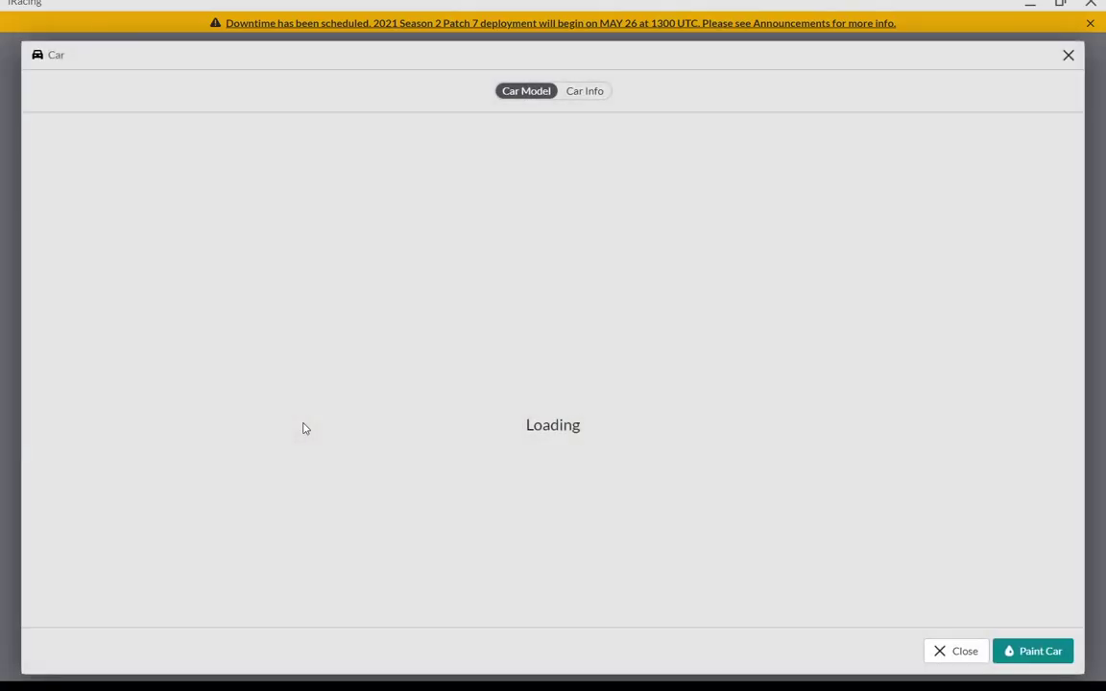
left_click(959, 650)
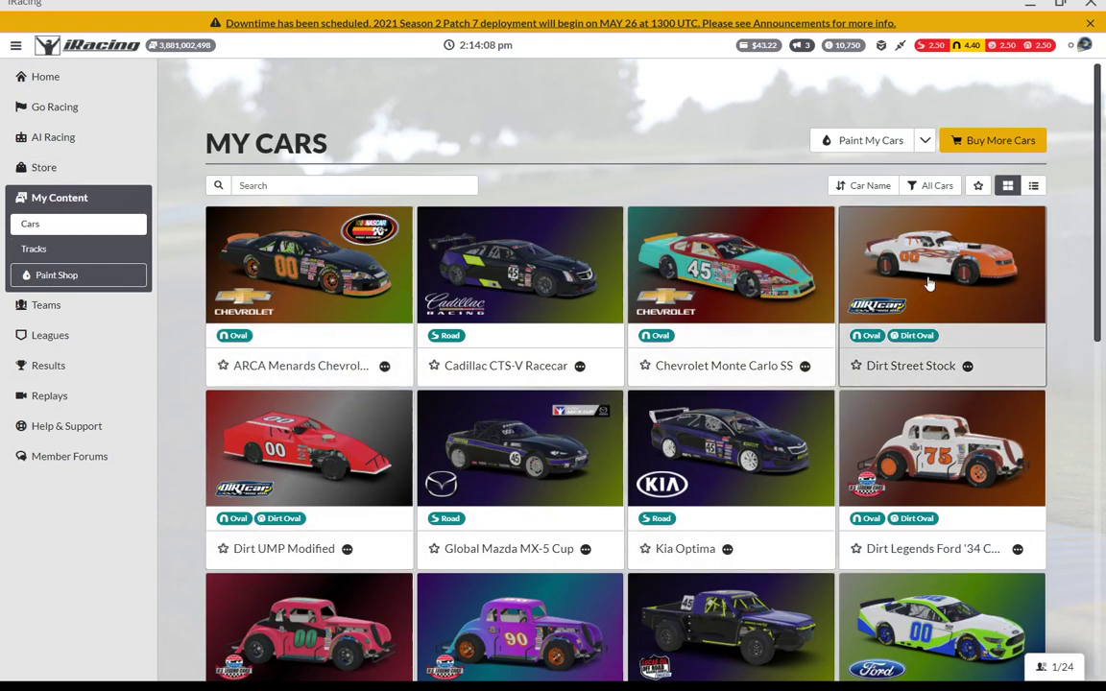
left_click_drag(1099, 237, 965, 466)
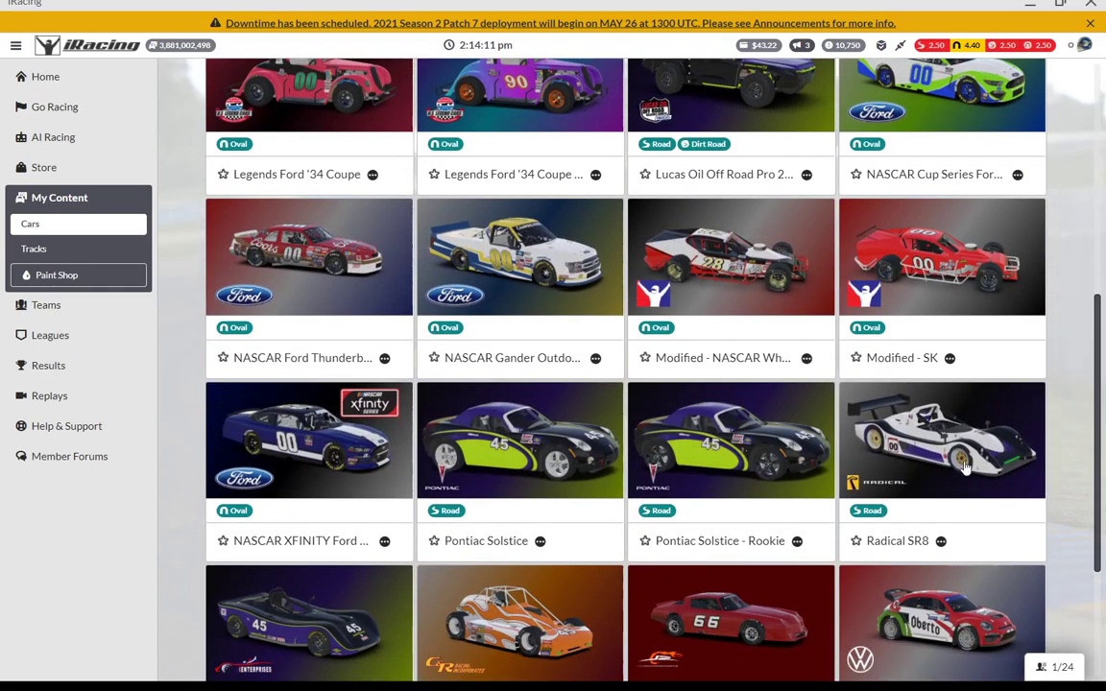
left_click(246, 435)
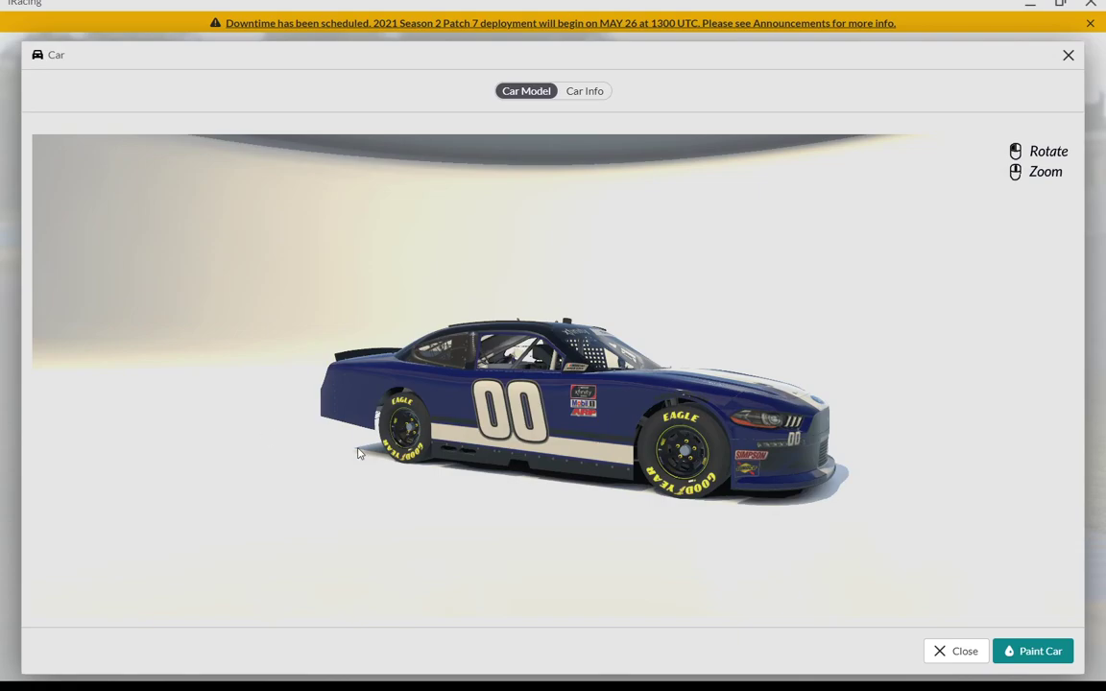
left_click_drag(489, 363, 541, 250)
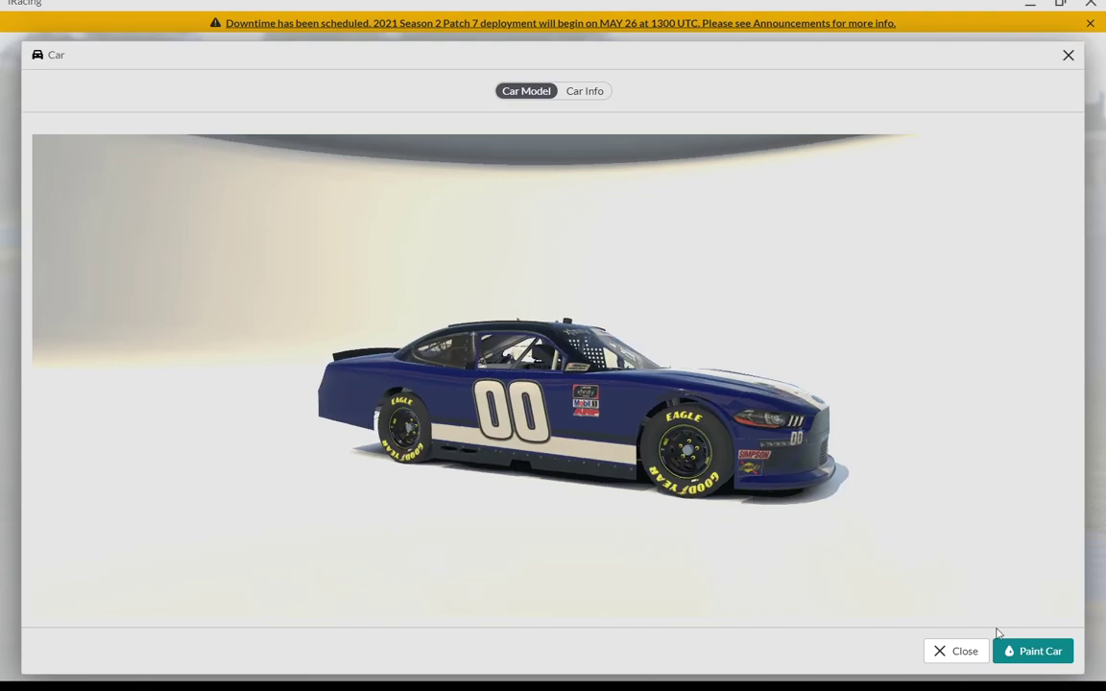
Step: Open the Mustang in the Paint Shop, apply paint pattern 4, save the car design and return to the model preview
left_click(1027, 652)
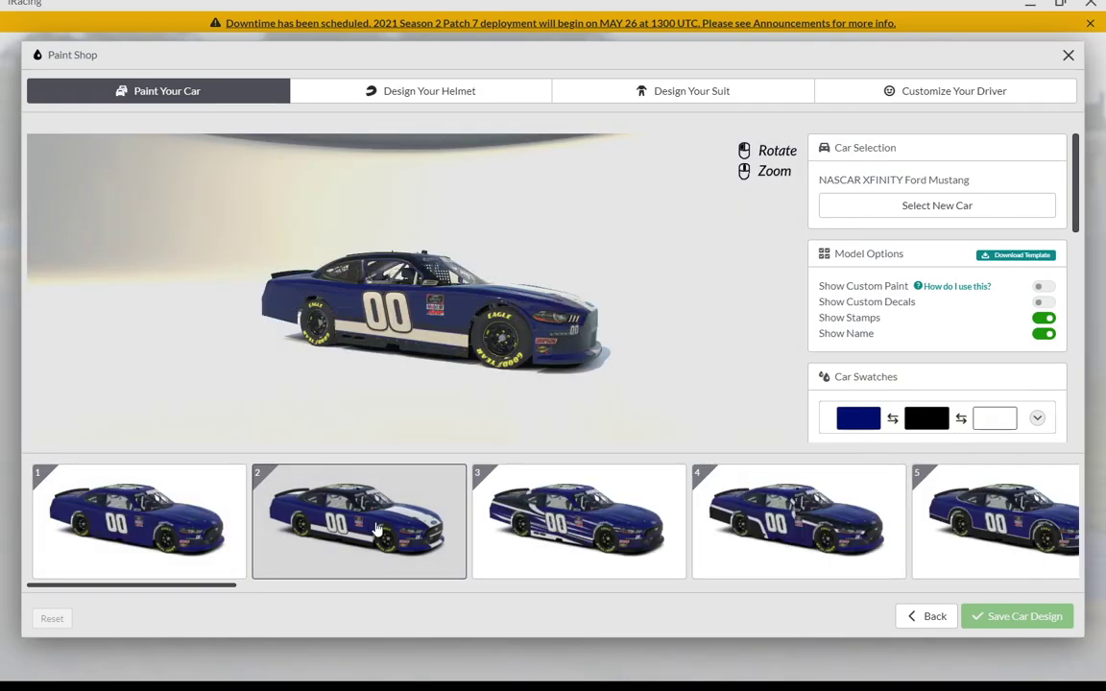
left_click(602, 489)
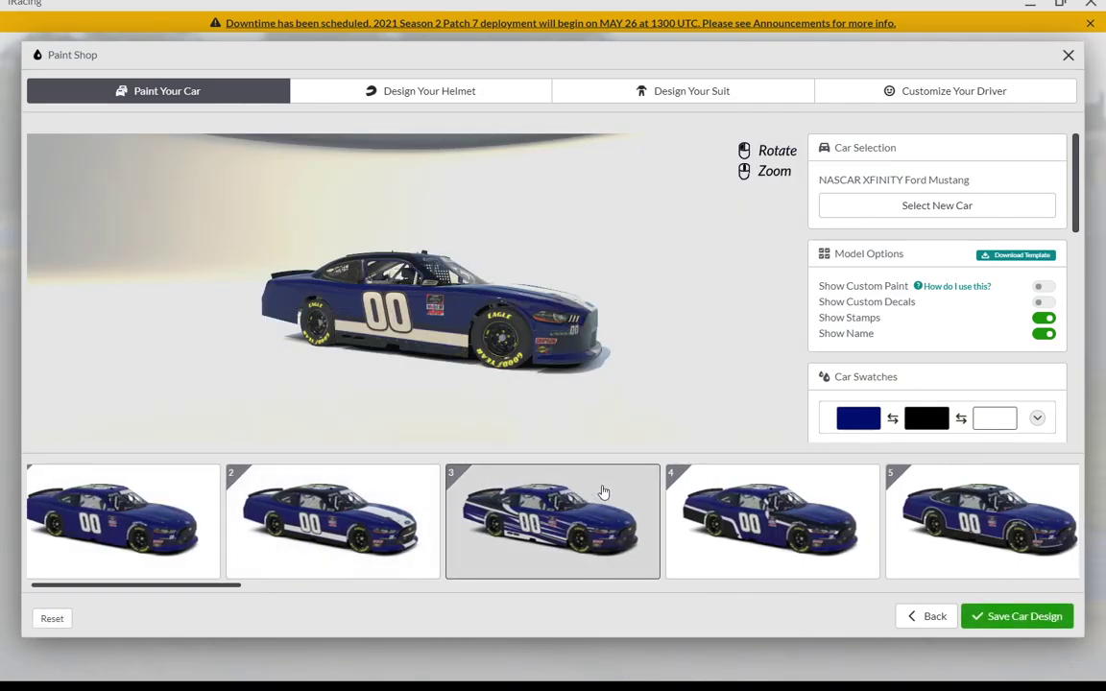
left_click(721, 516)
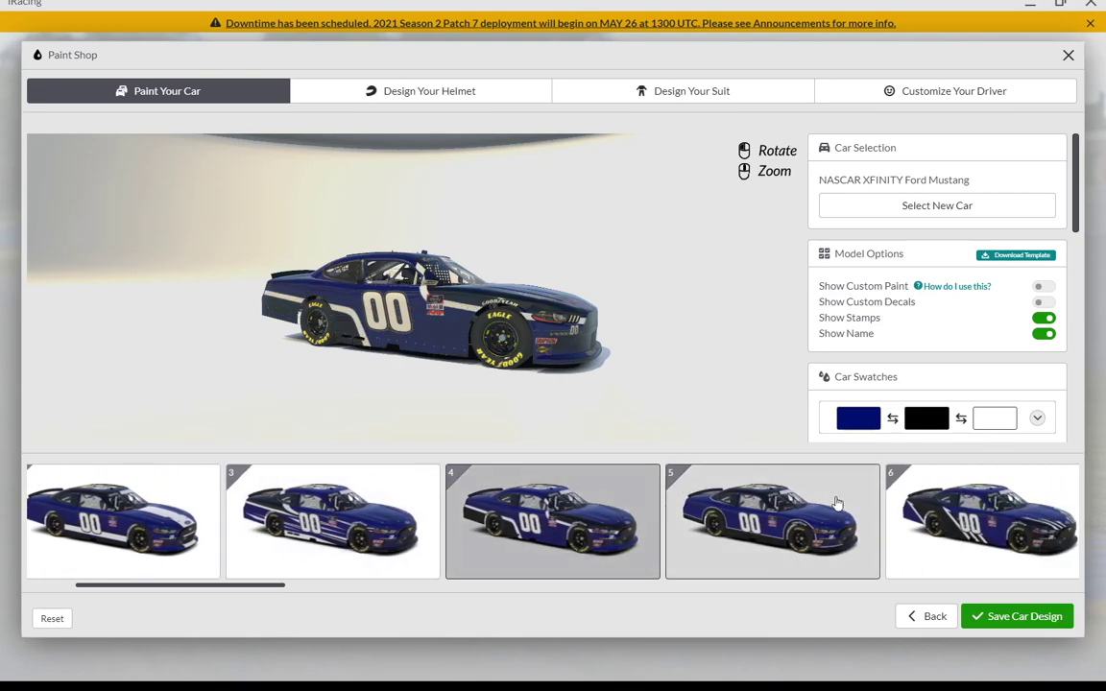
left_click(1015, 617)
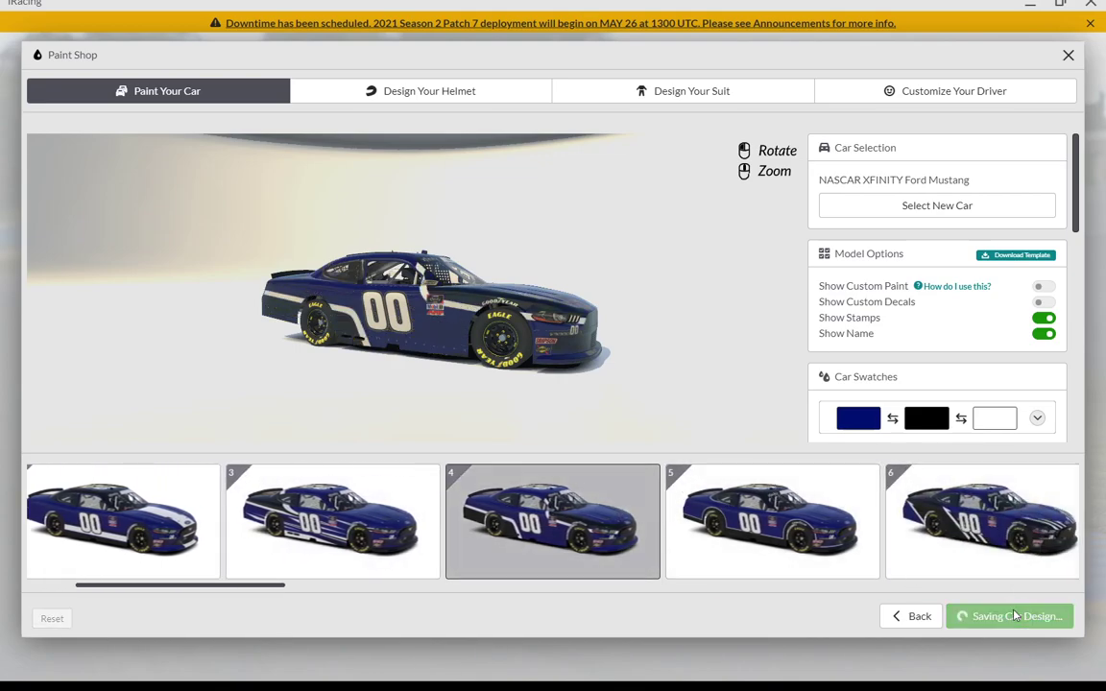
left_click(917, 617)
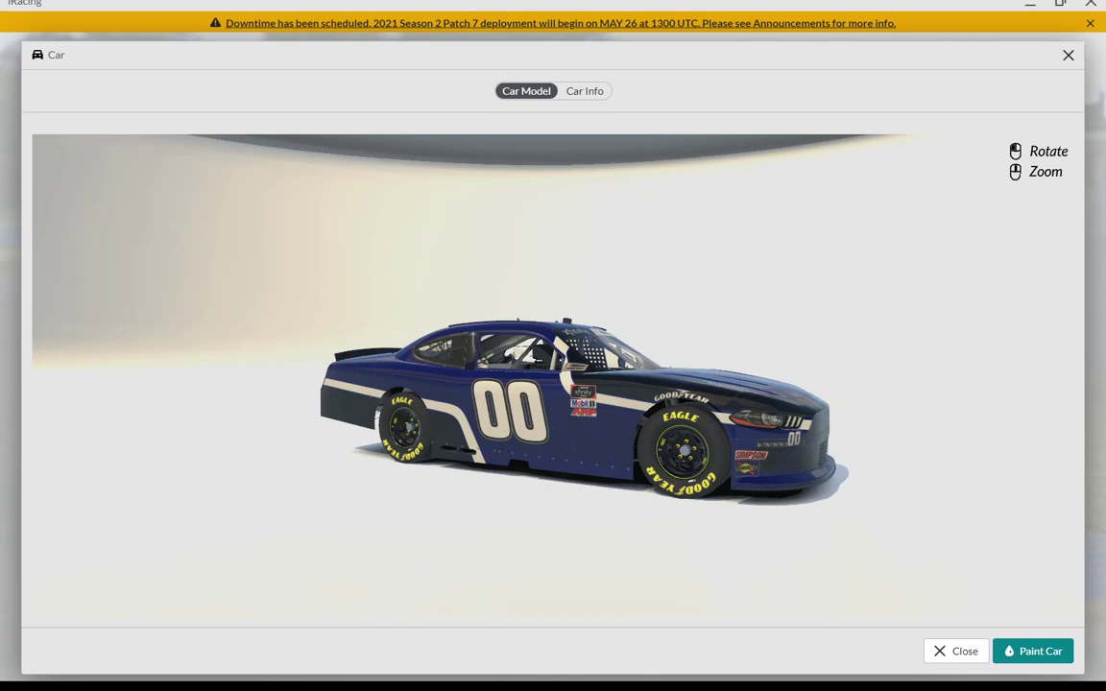
Step: Bring up two File Explorer windows side by side without overlap and show This PC in both
left_click_drag(0, 9, 348, 81)
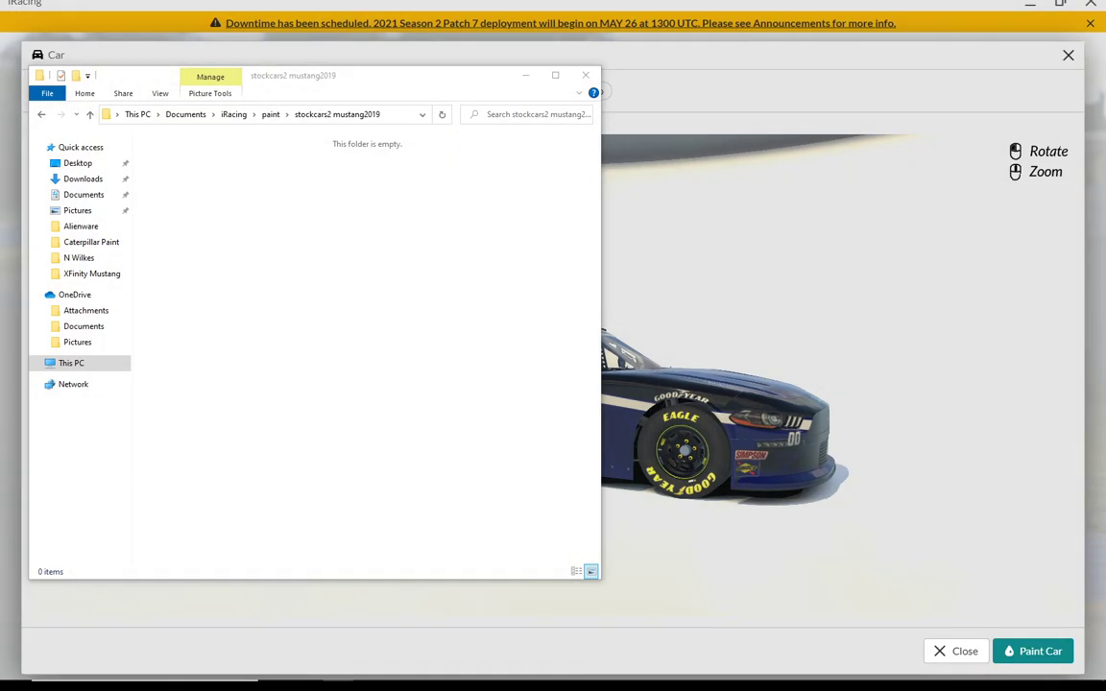
left_click_drag(2, 12, 817, 77)
left_click_drag(348, 76, 329, 76)
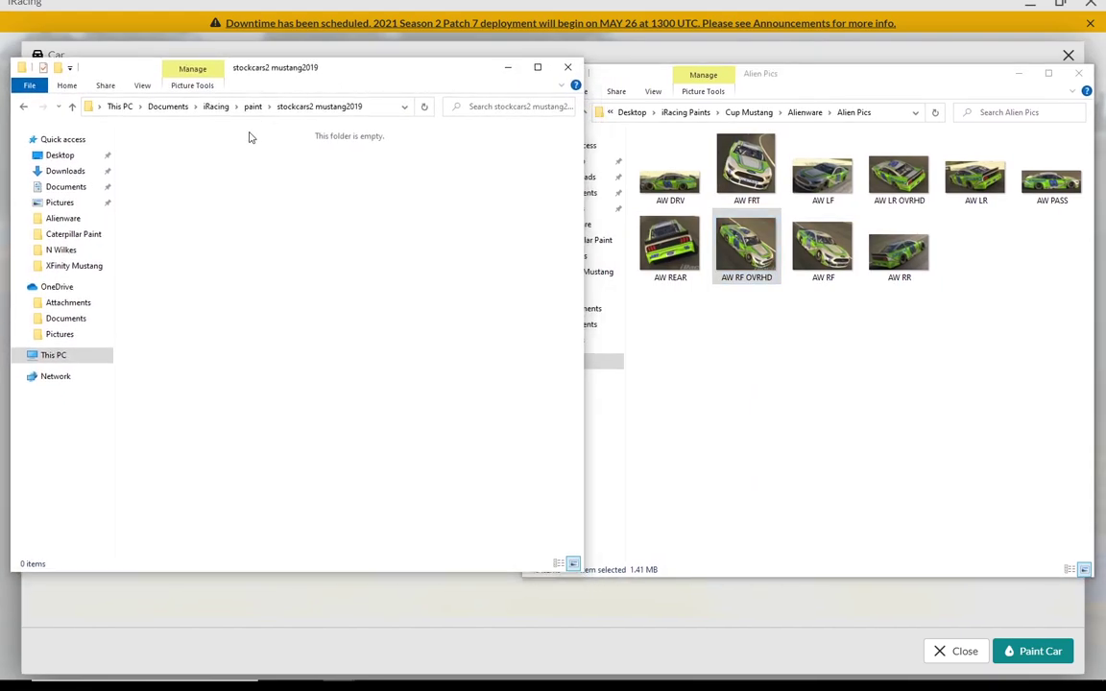
right_click(69, 189)
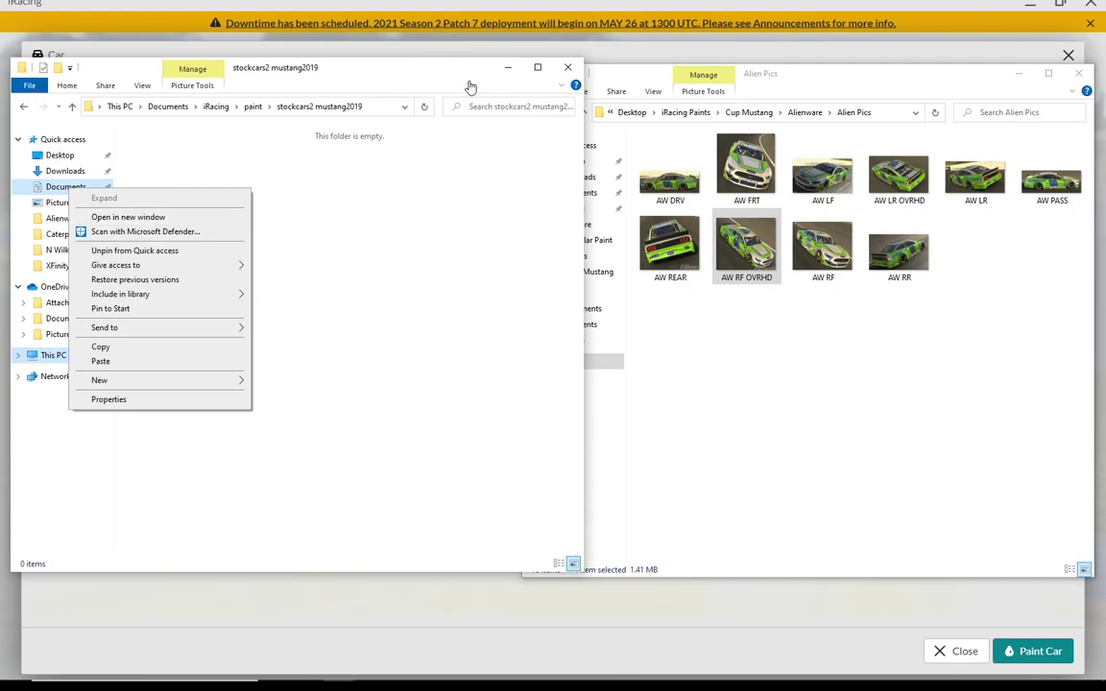
left_click(395, 76)
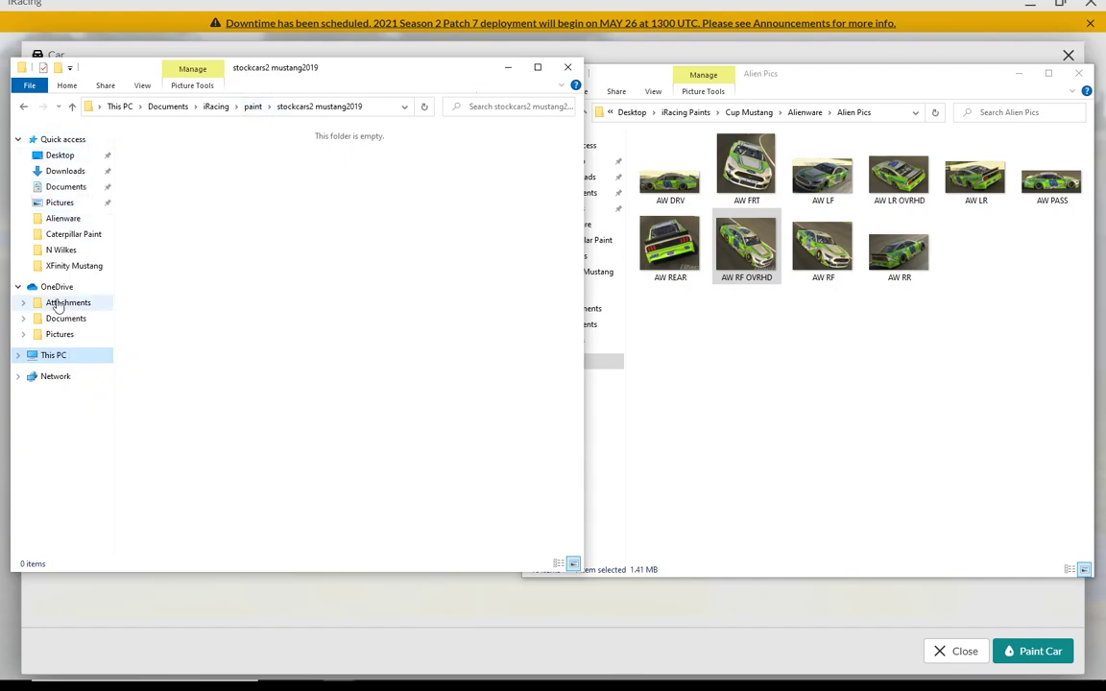
left_click(53, 357)
left_click(792, 76)
left_click(570, 363)
left_click_drag(723, 78, 753, 72)
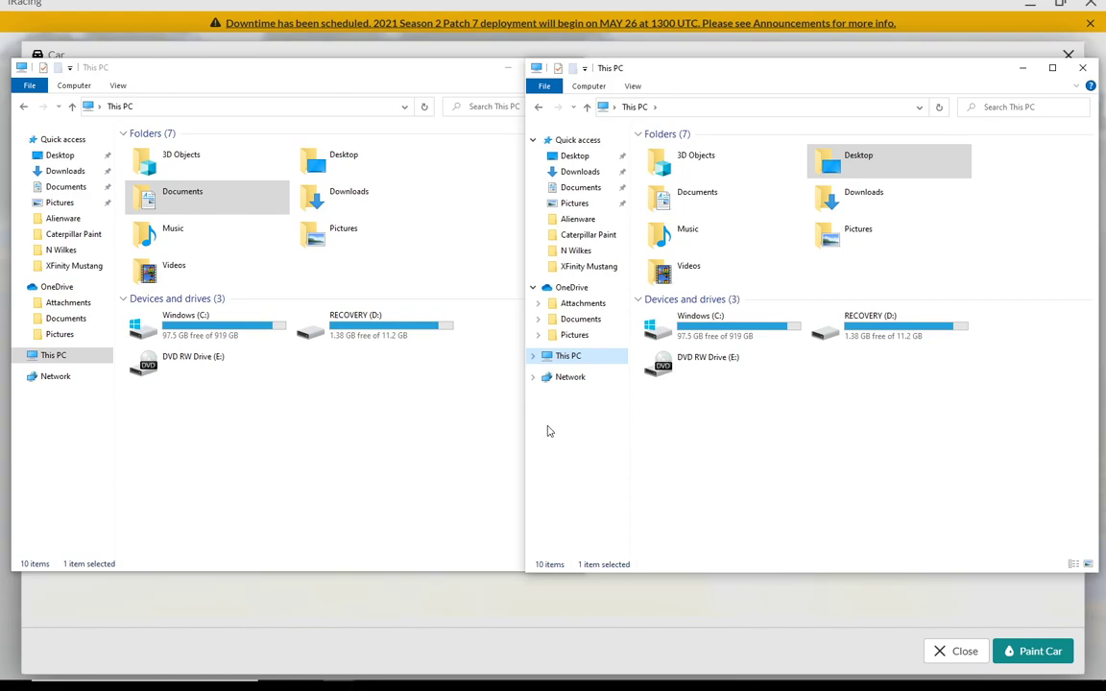
left_click_drag(524, 422, 581, 417)
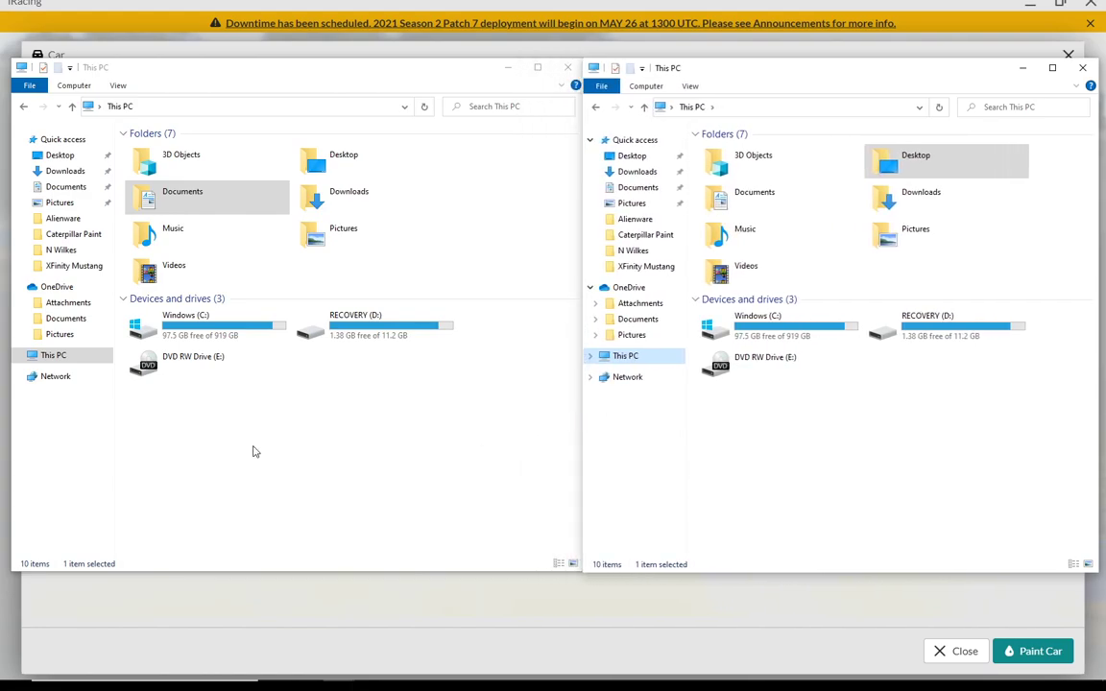
Step: In one File Explorer window, open the XFinity Mustang folder inside iRacing Paints on the Desktop
left_click(65, 162)
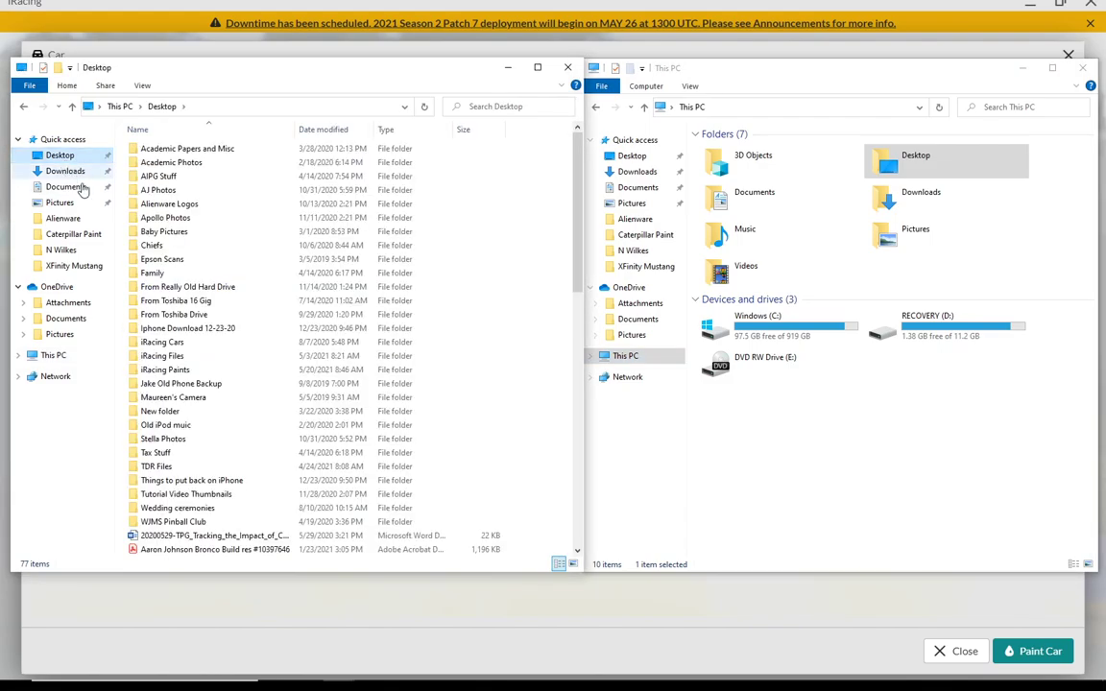
double_click(175, 373)
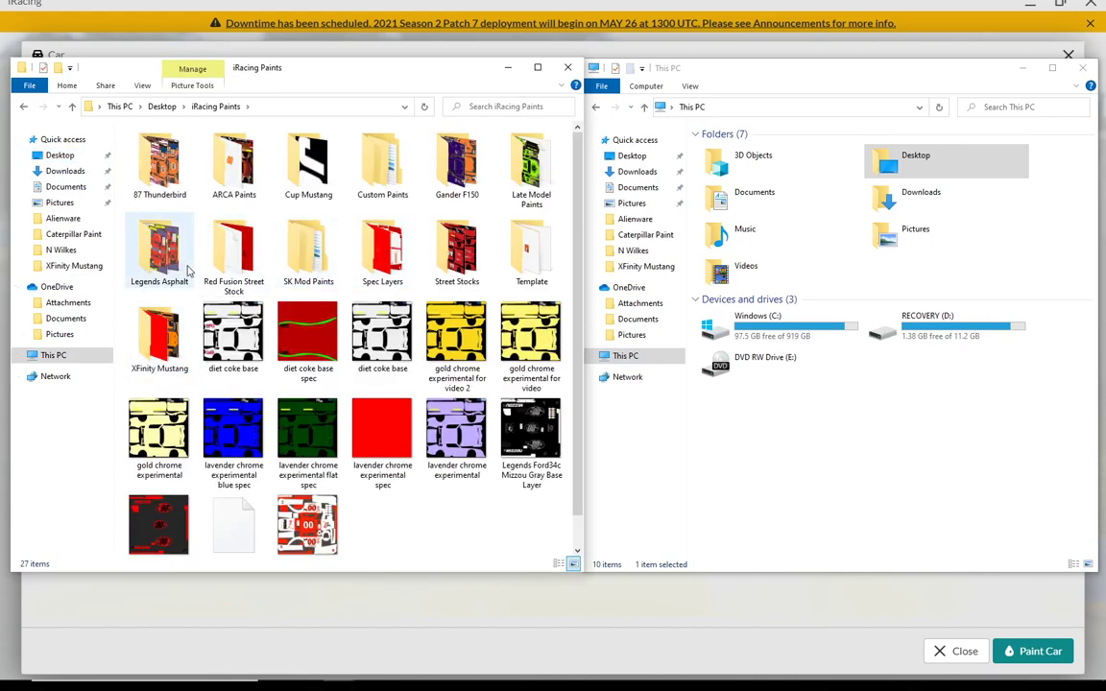
double_click(159, 346)
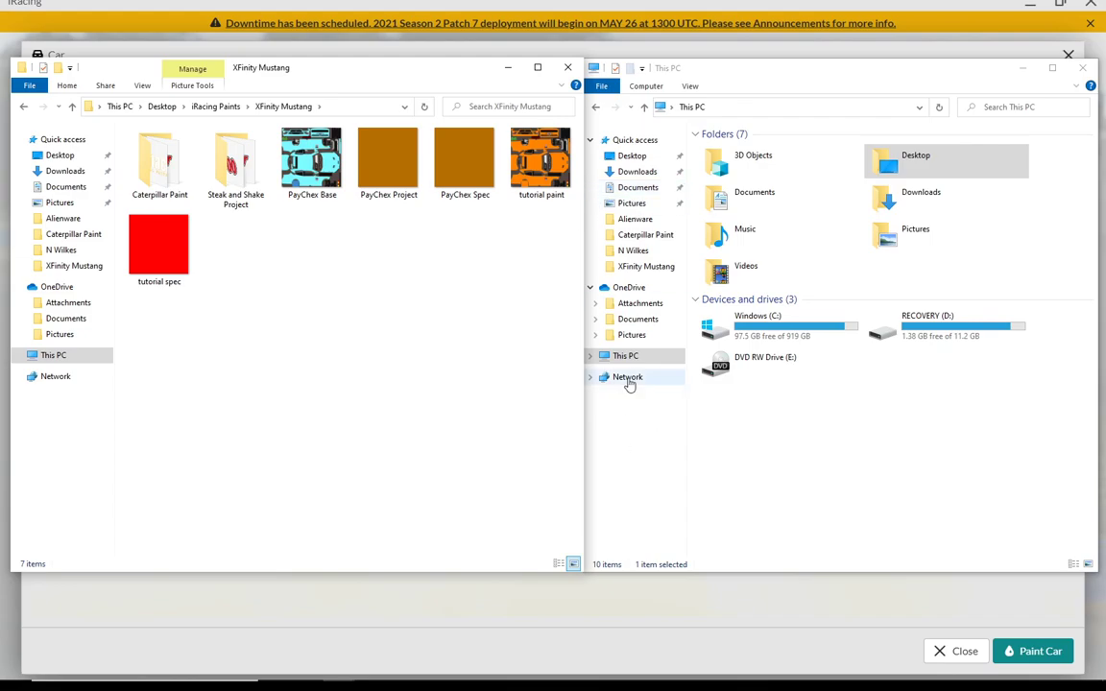
Step: In the other File Explorer window, open Documents > iRacing > paint > stockcars2 mustang2019
left_click(640, 193)
left_click(639, 188)
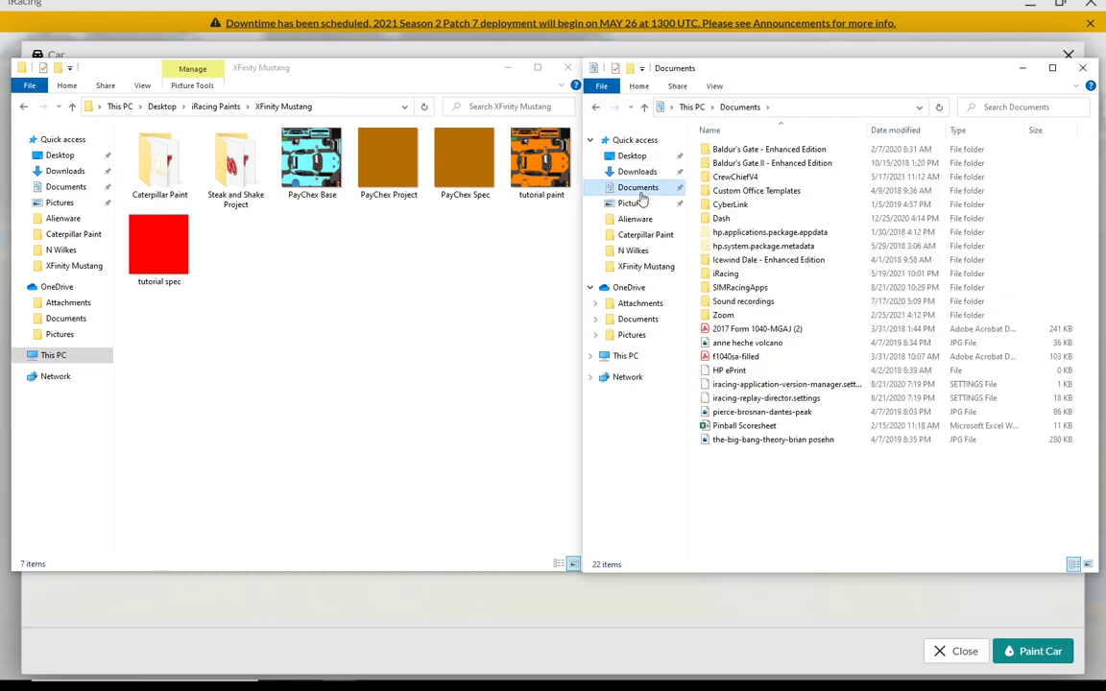
left_click(721, 275)
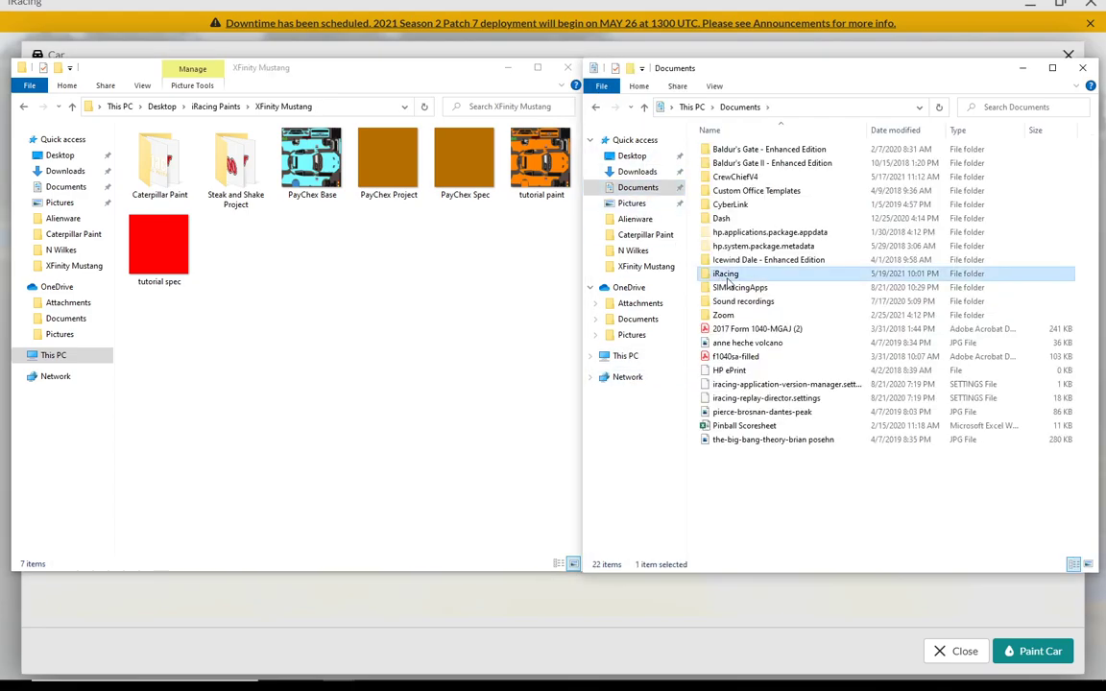
left_click(726, 277)
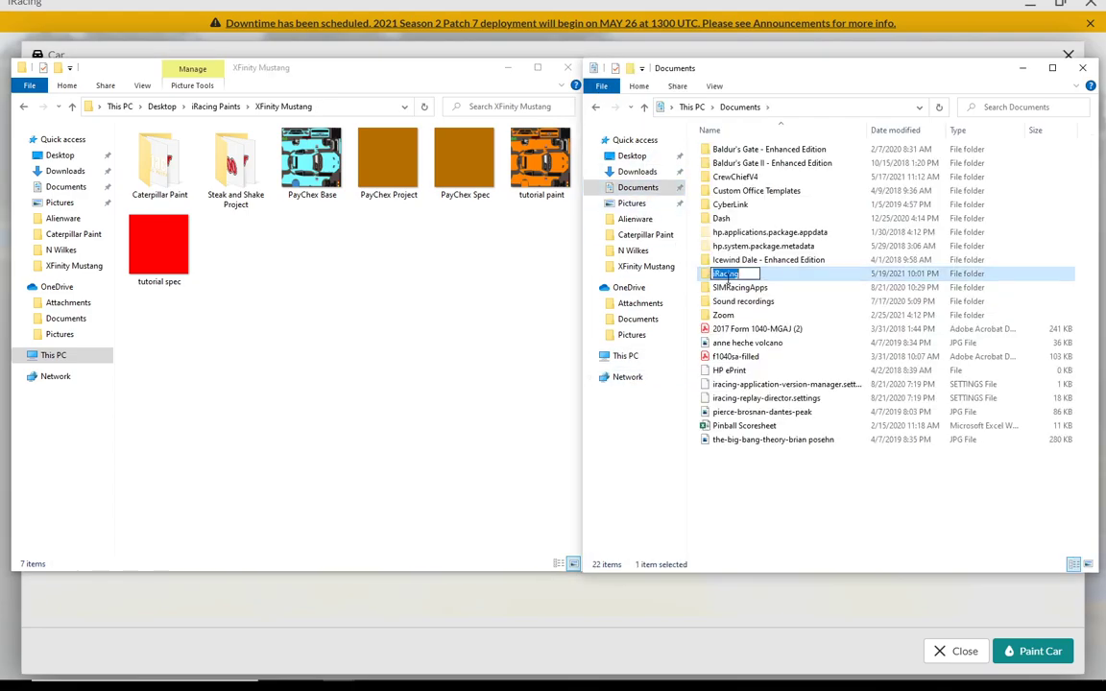
double_click(773, 277)
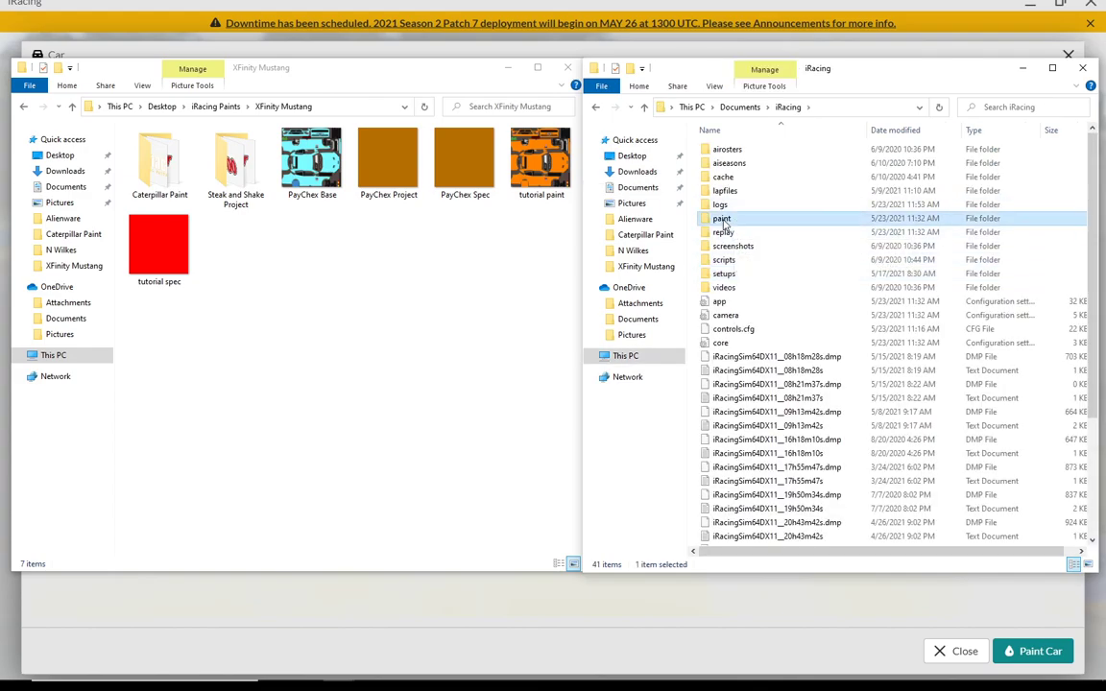
double_click(723, 218)
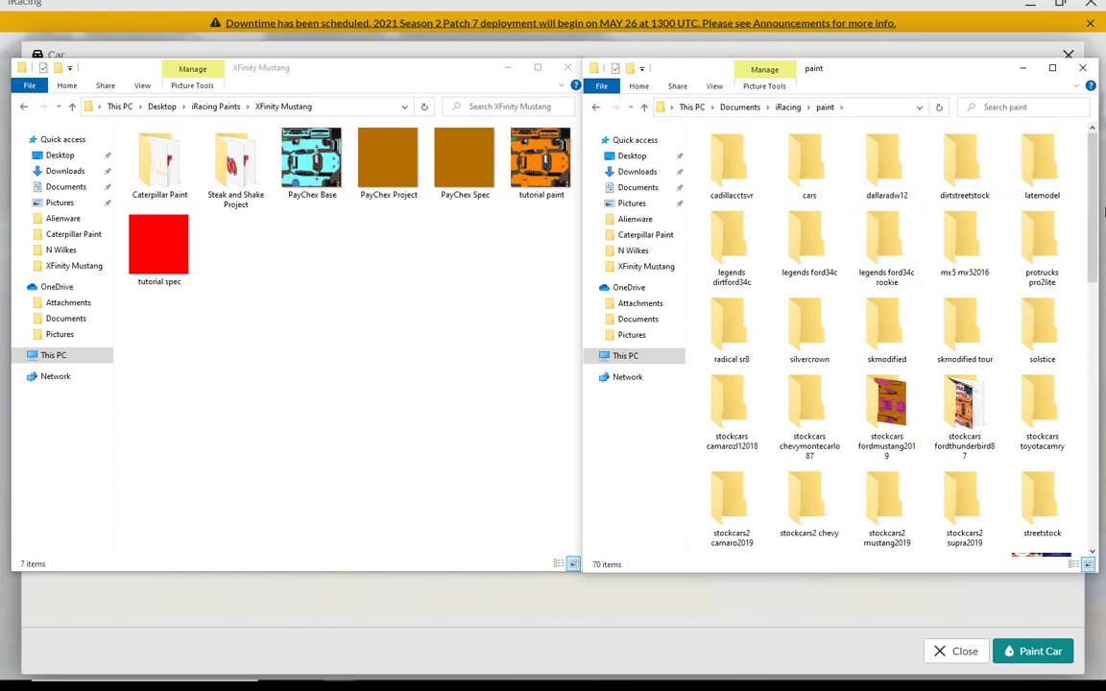
left_click_drag(1094, 197, 1091, 254)
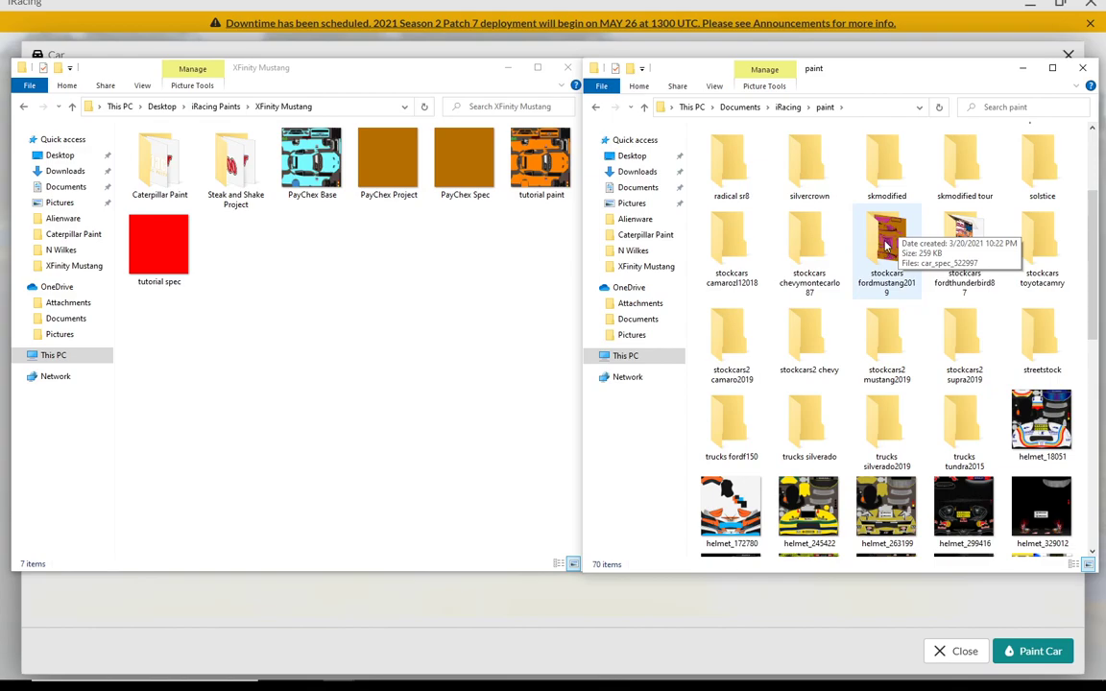
double_click(874, 347)
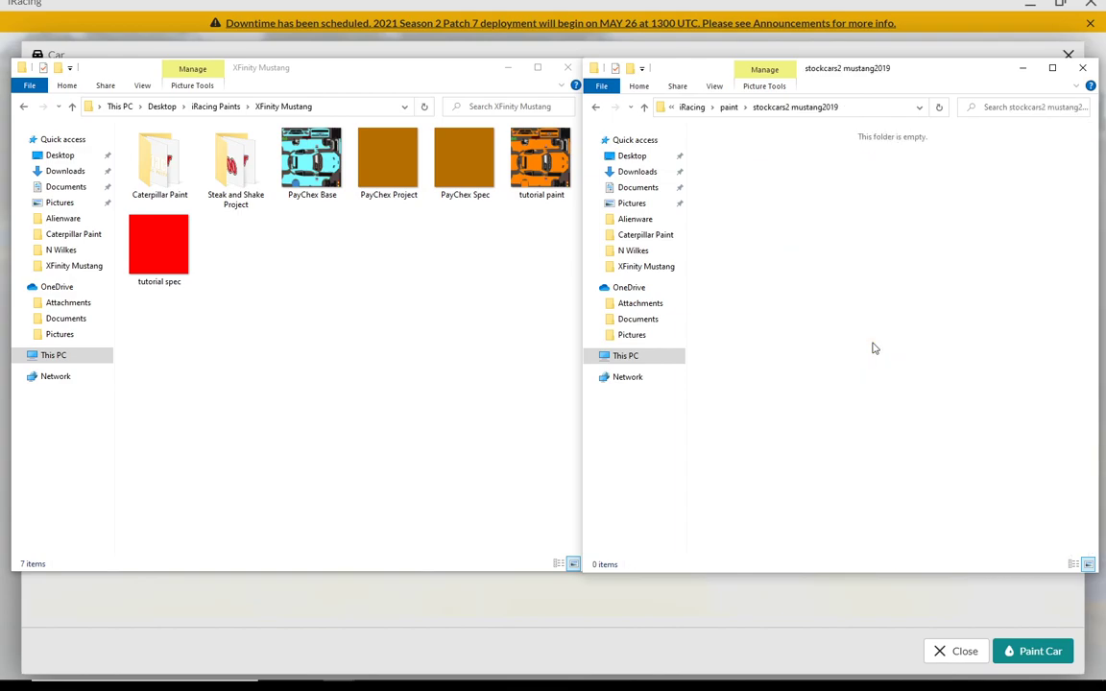
Step: Copy the tutorial paint file from XFinity Mustang into the stockcars2 mustang2019 folder and return to the iRacing car preview
left_click(534, 169)
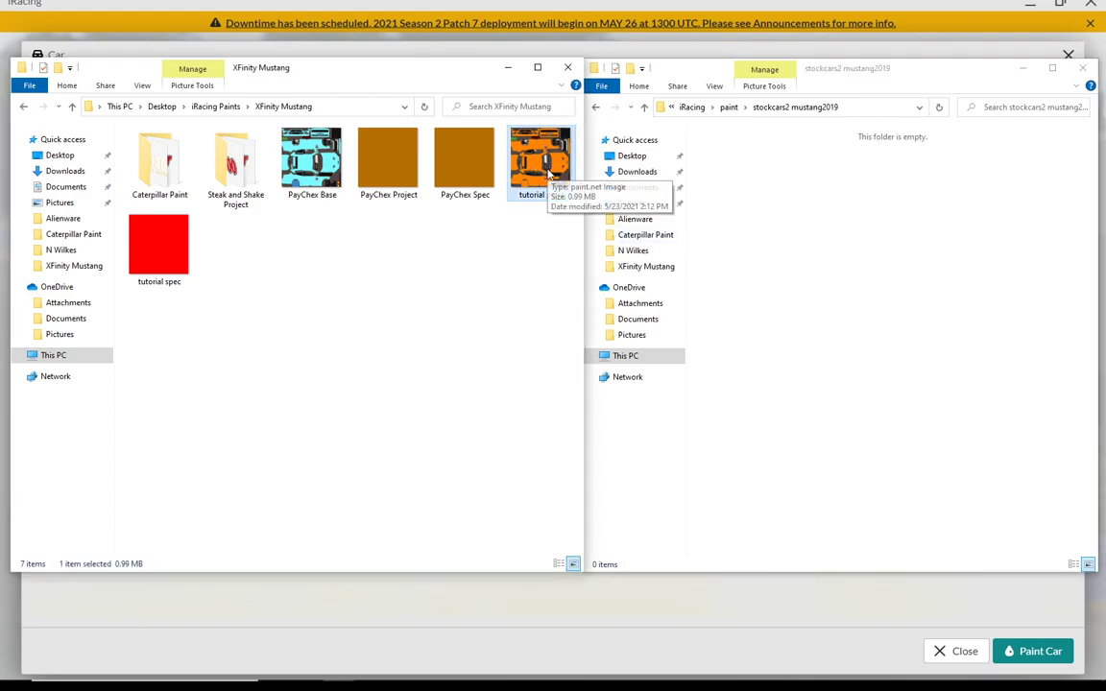
left_click(852, 238)
left_click(537, 170)
left_click(537, 170)
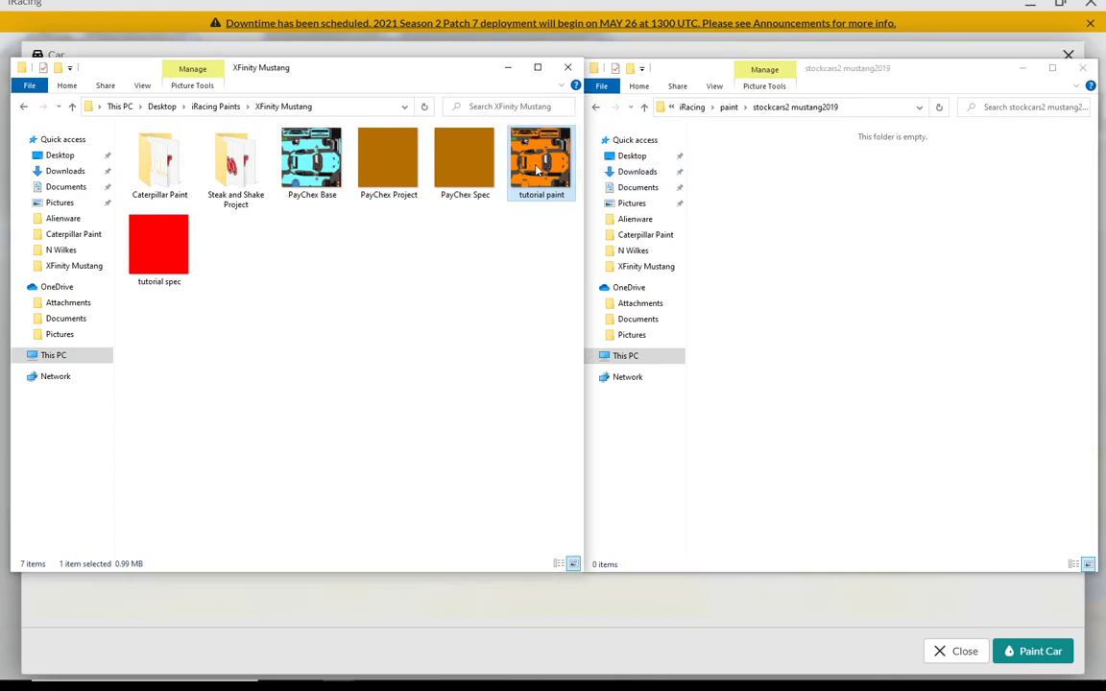
right_click(548, 168)
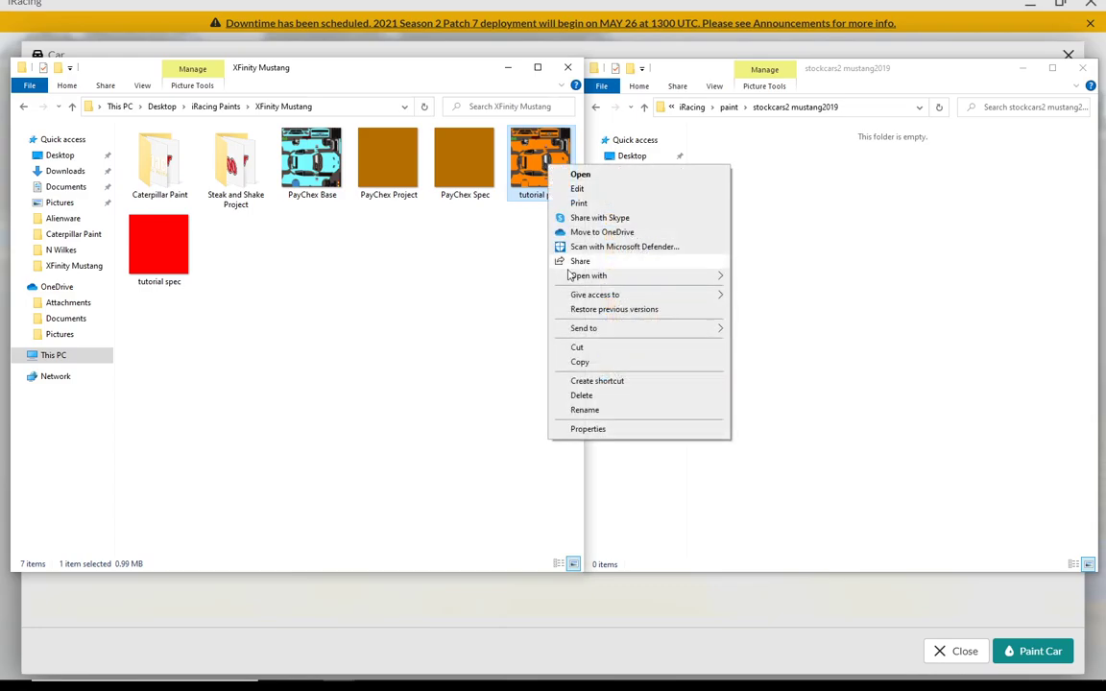
left_click(579, 362)
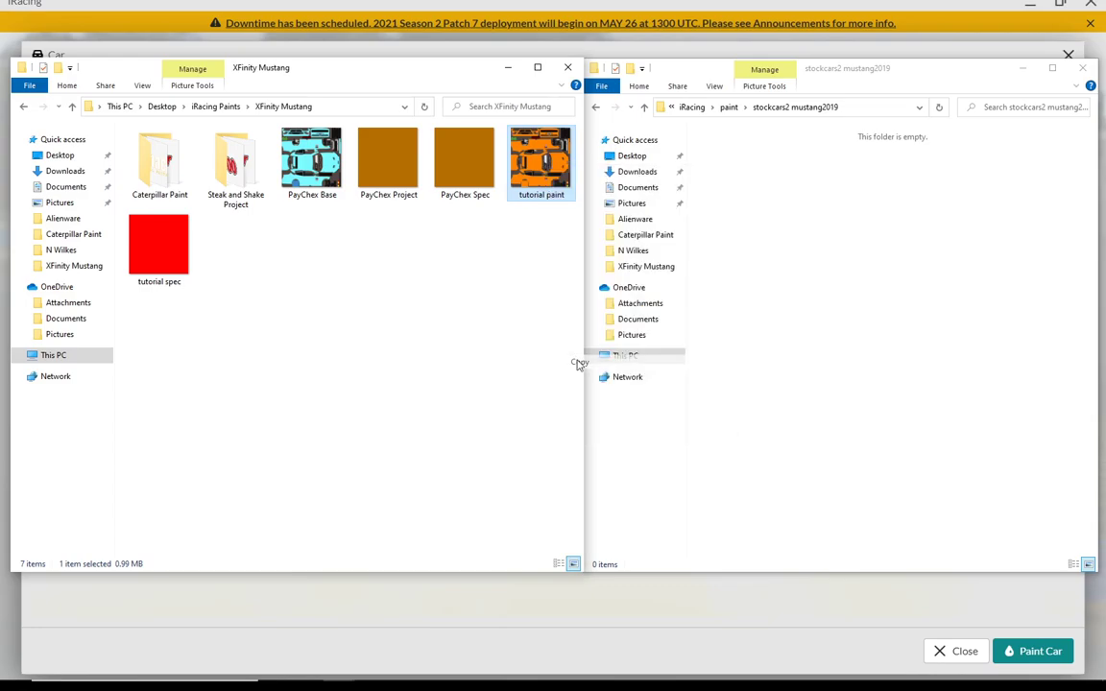
left_click(751, 234)
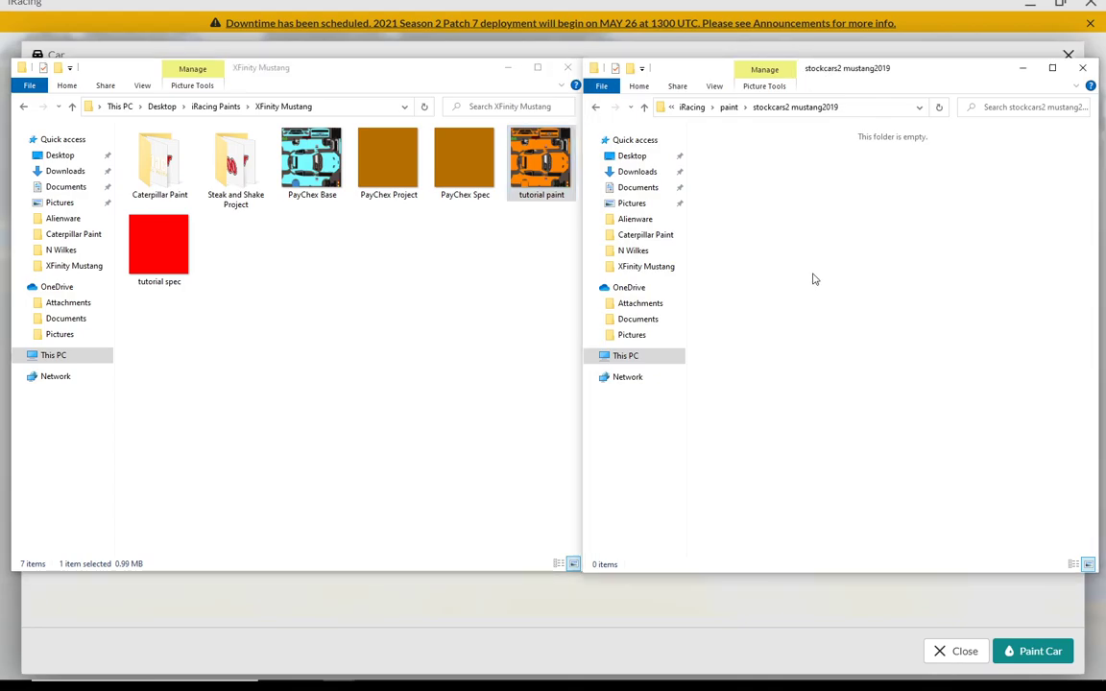
right_click(798, 223)
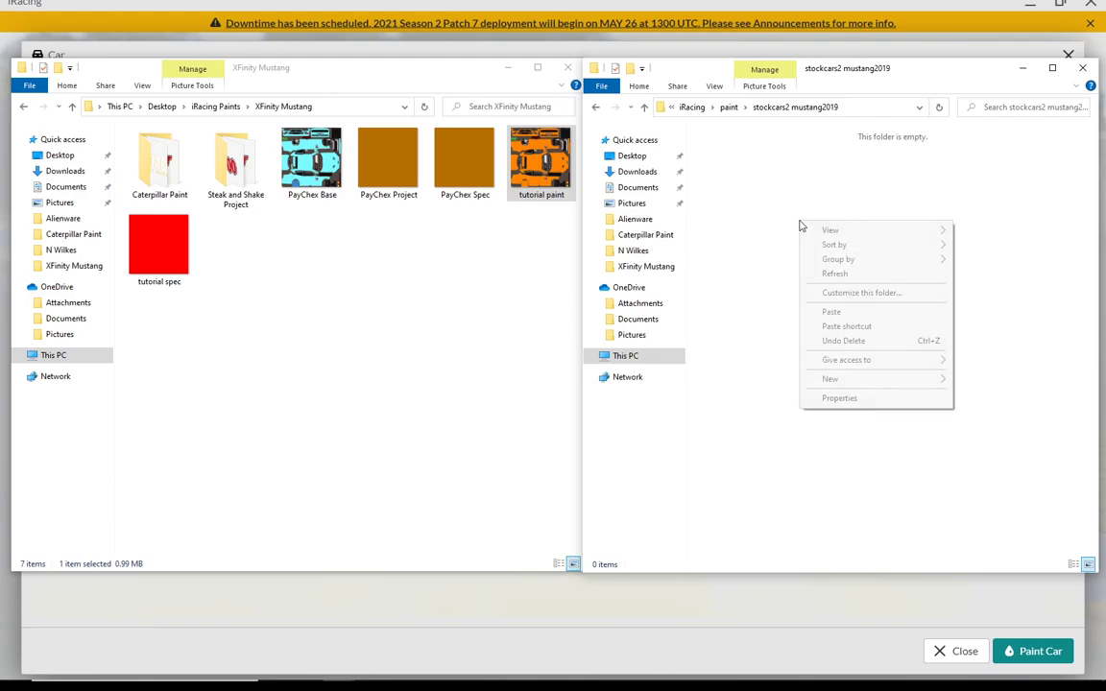
left_click(832, 312)
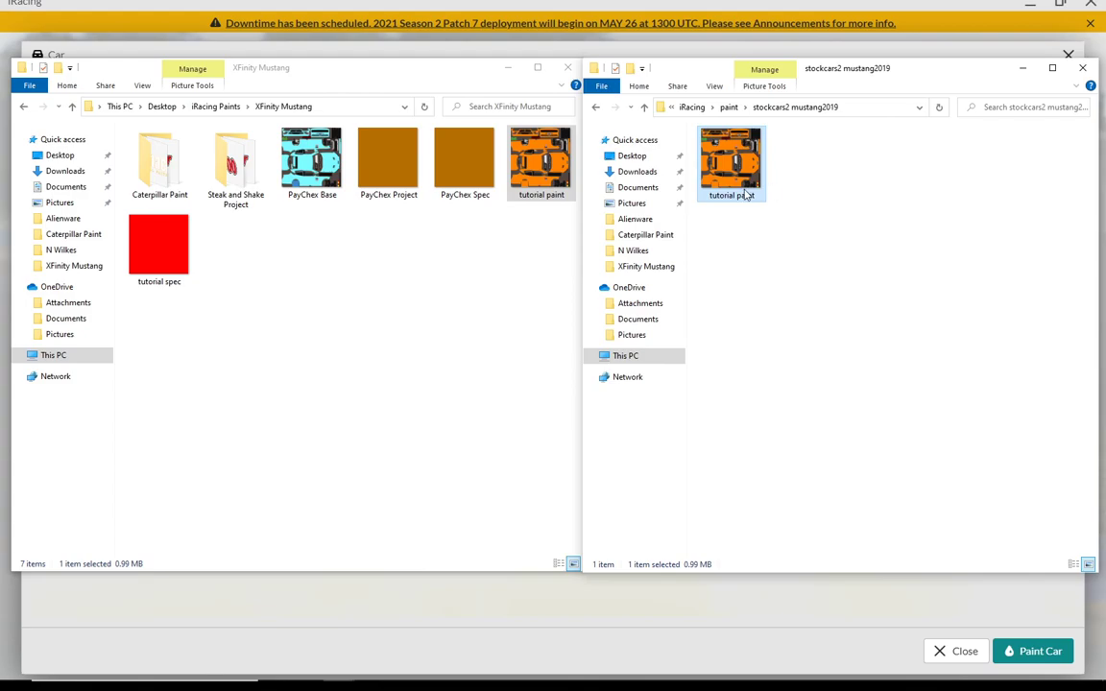
left_click(756, 586)
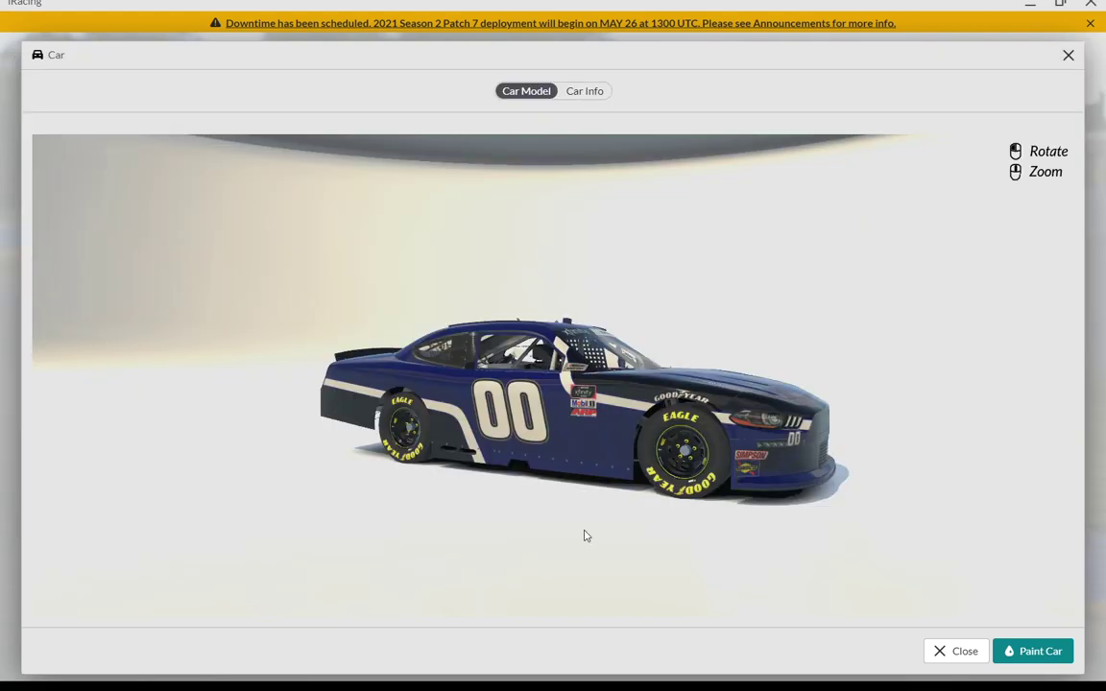
Step: Rename the tutorial paint copy in stockcars2 mustang2019 as car_ followed by the iRacing customer ID
left_click_drag(559, 426, 647, 284)
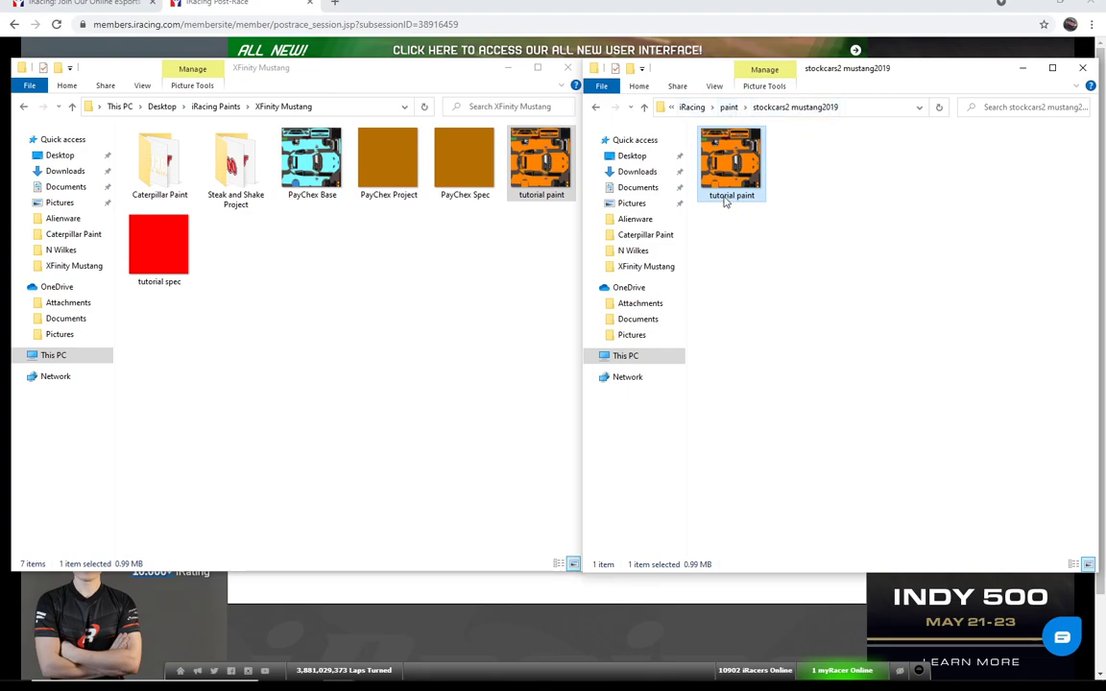
left_click(508, 67)
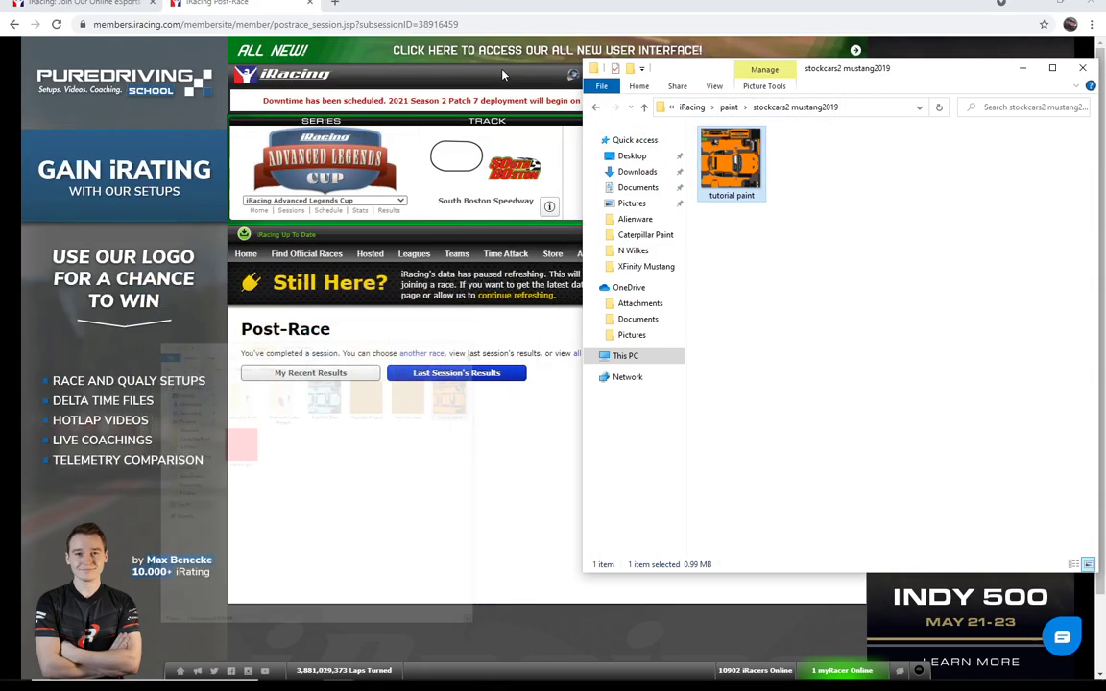
right_click(722, 196)
left_click(716, 200)
left_click(716, 197)
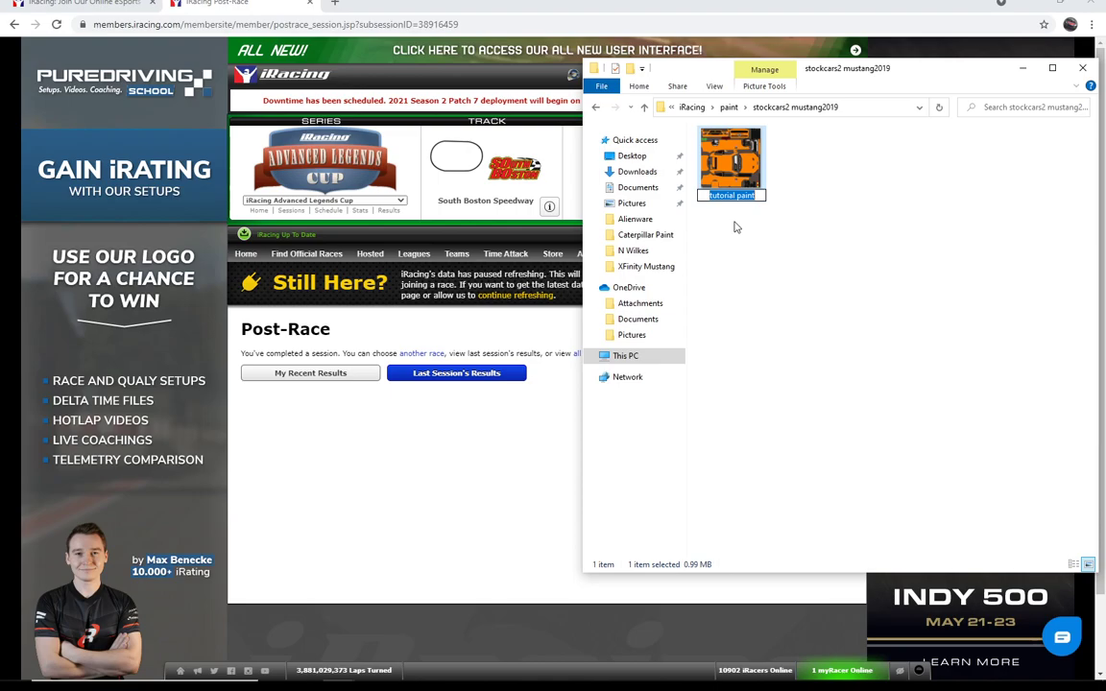
type("car_")
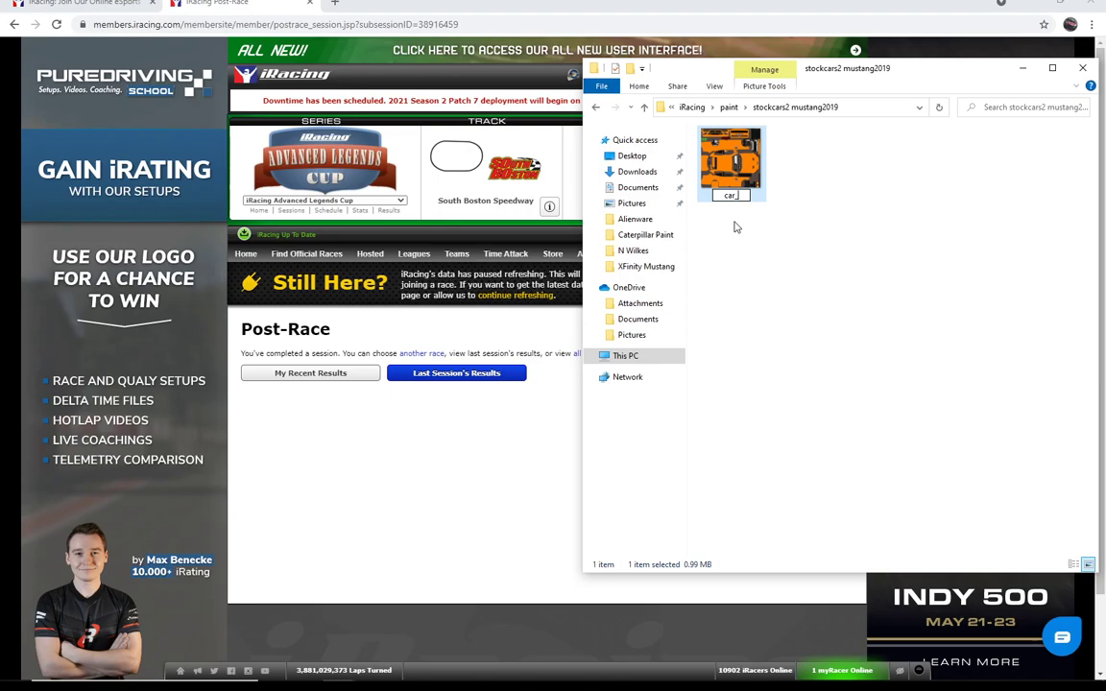
type("522997")
key("Return")
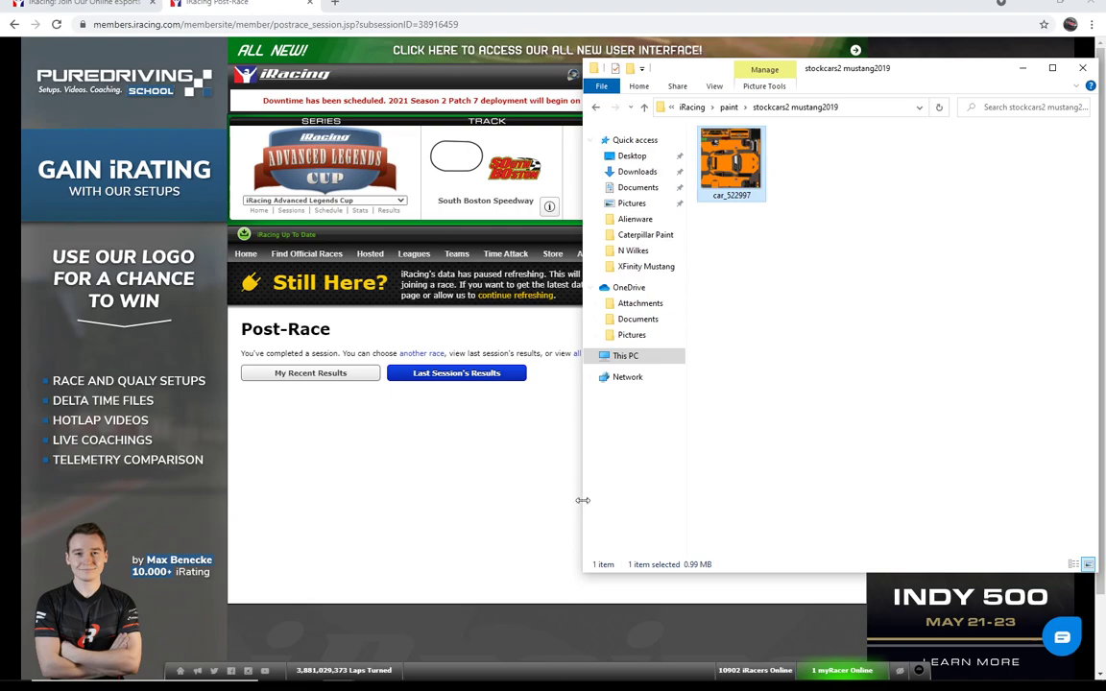
Step: Switch to the iRacing car preview and inspect the custom paint from the front and the side
left_click(722, 669)
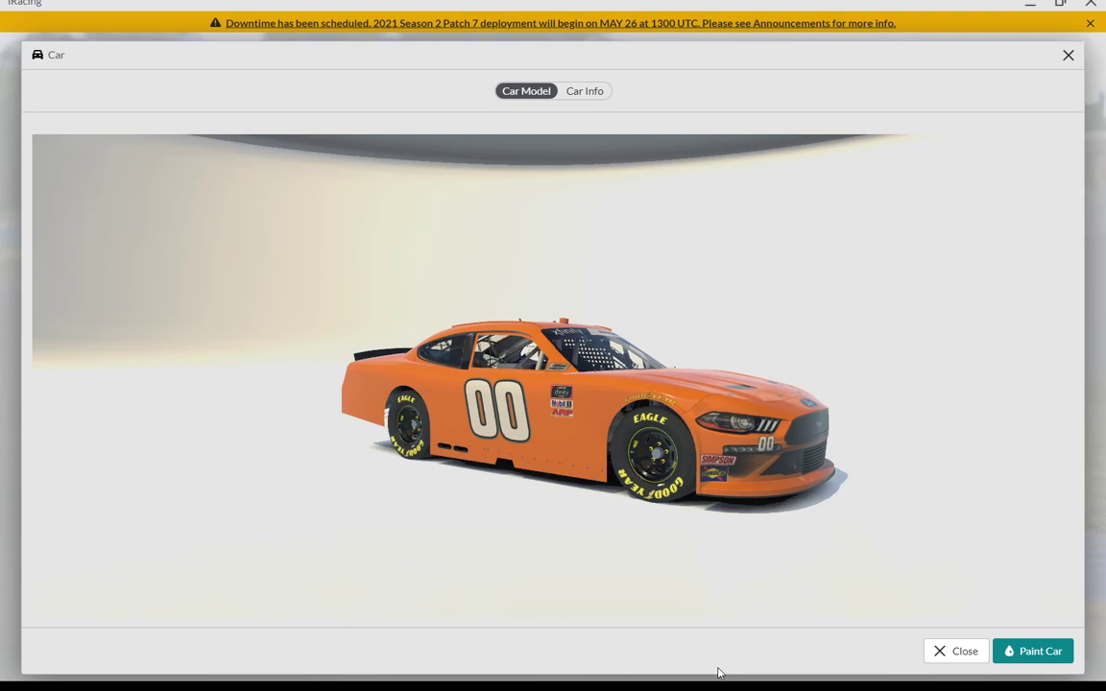
left_click_drag(590, 576, 403, 338)
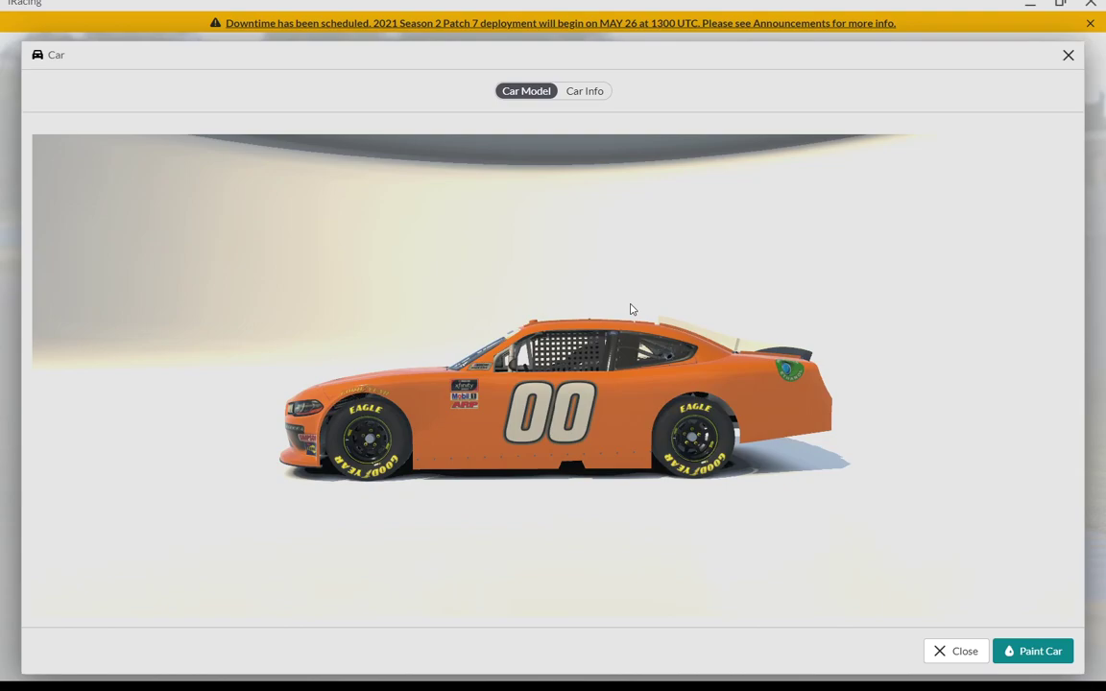
left_click(1031, 4)
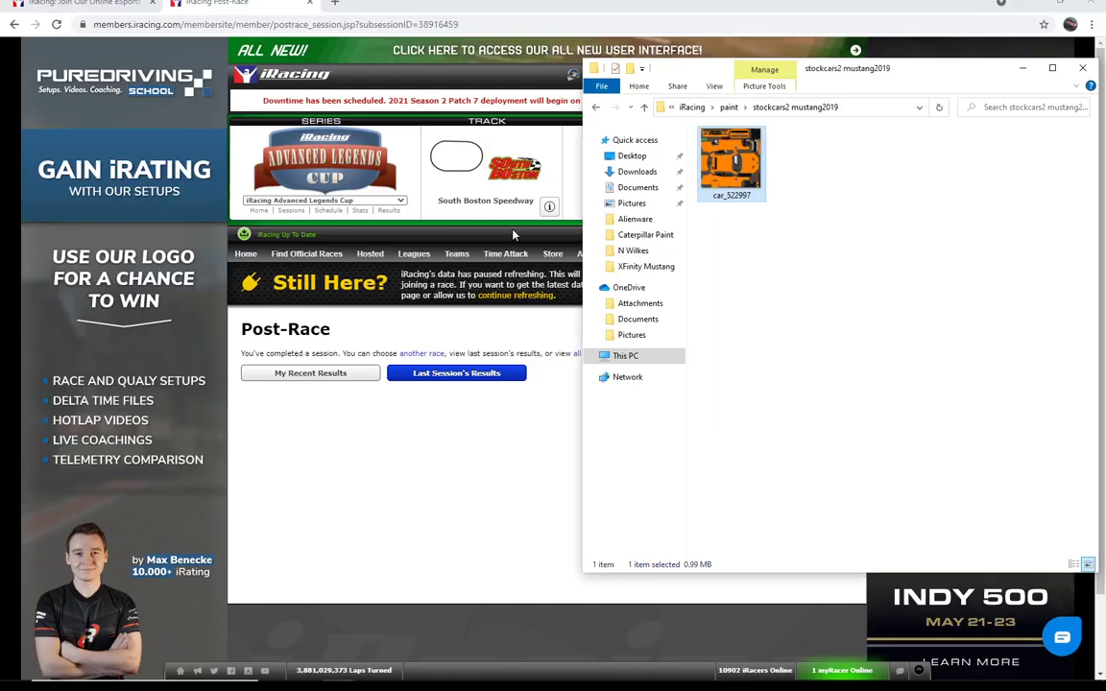
Step: Copy the tutorial spec file from the XFinity Mustang folder into the stockcars2 mustang2019 folder
mouse_move(552, 679)
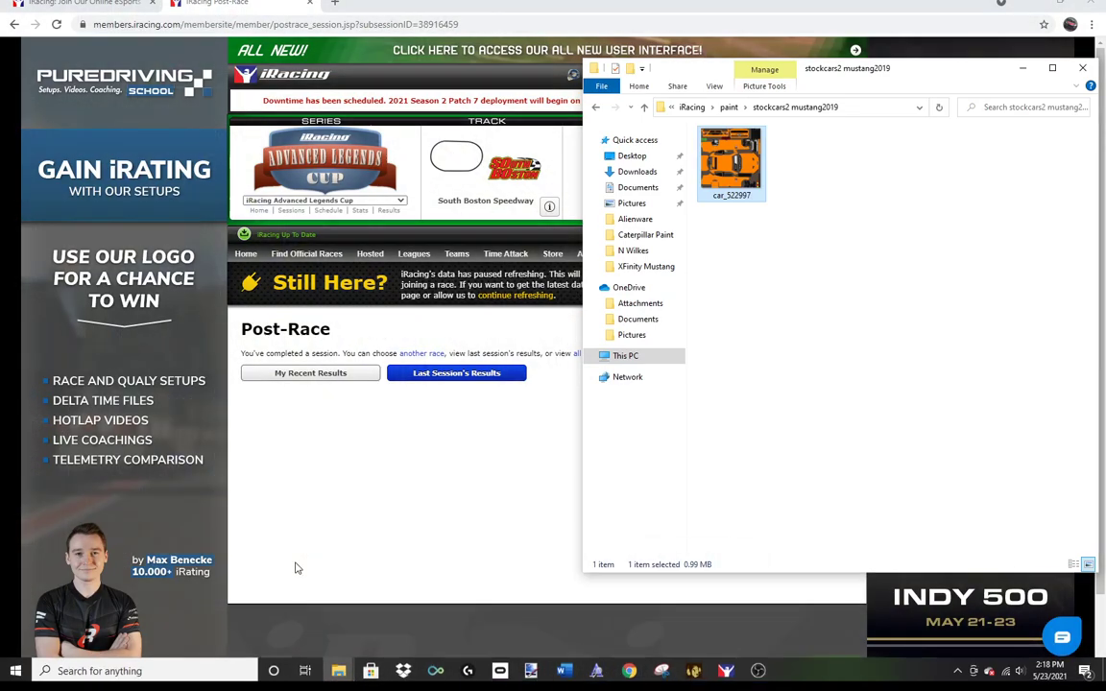
mouse_move(338, 668)
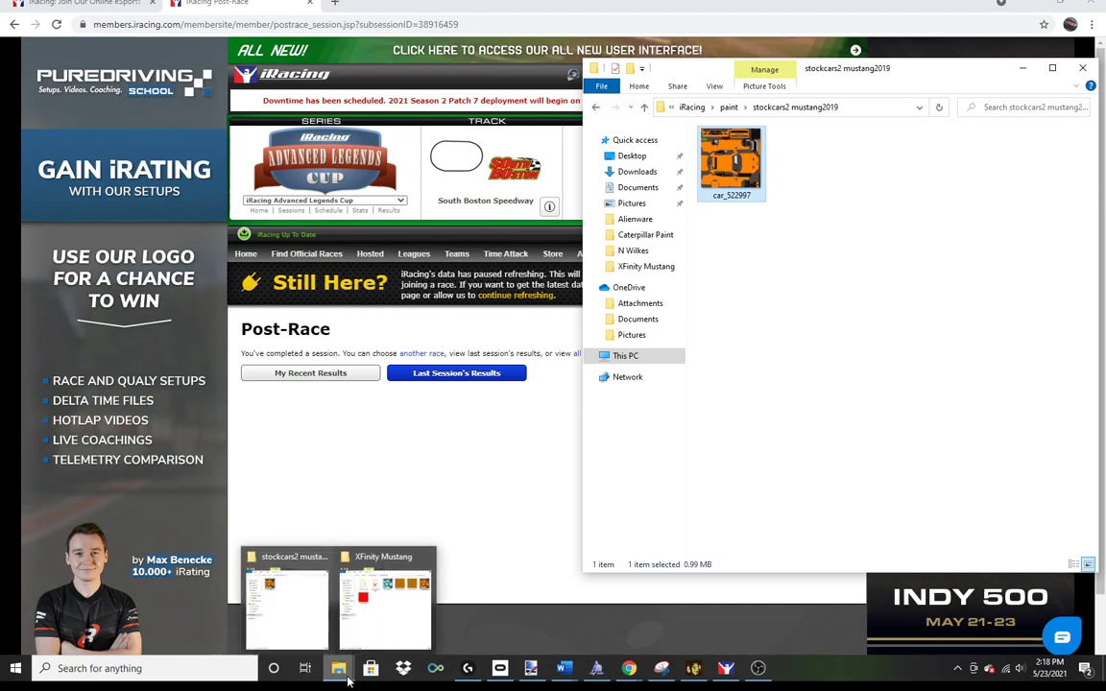
left_click(379, 562)
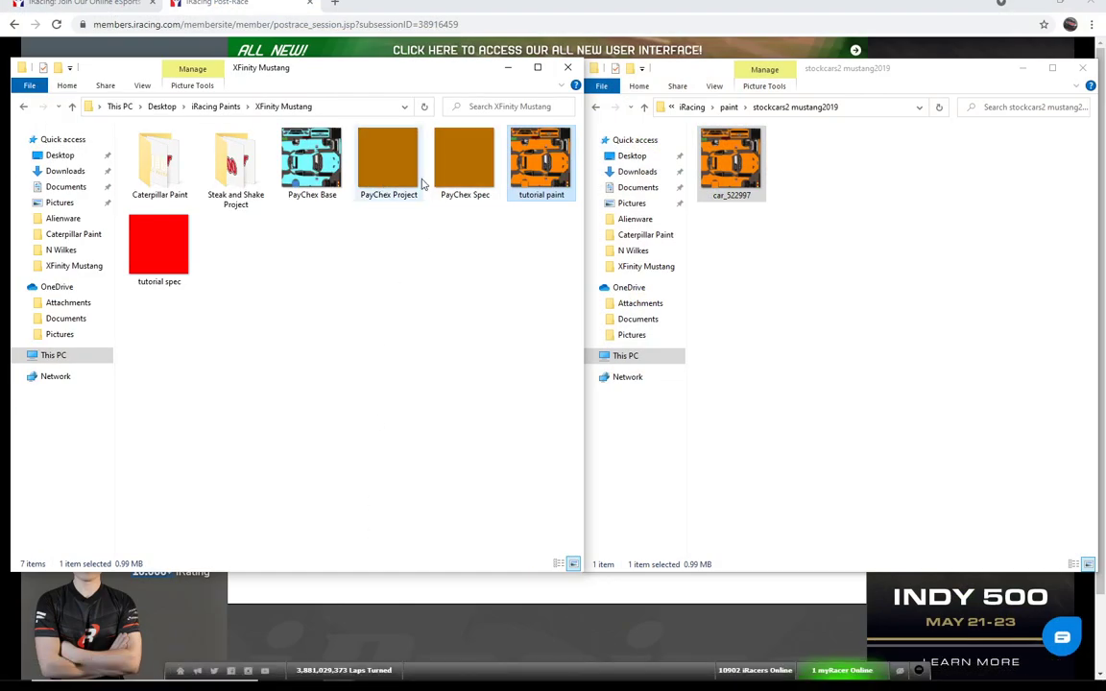
left_click(159, 247)
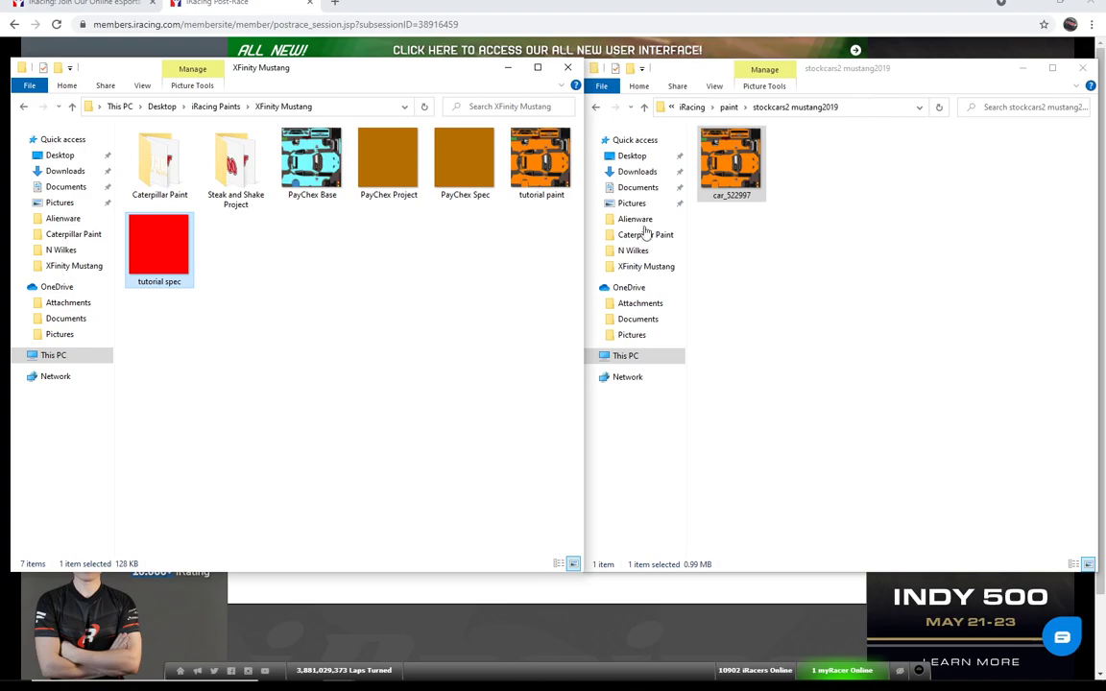
left_click(842, 187)
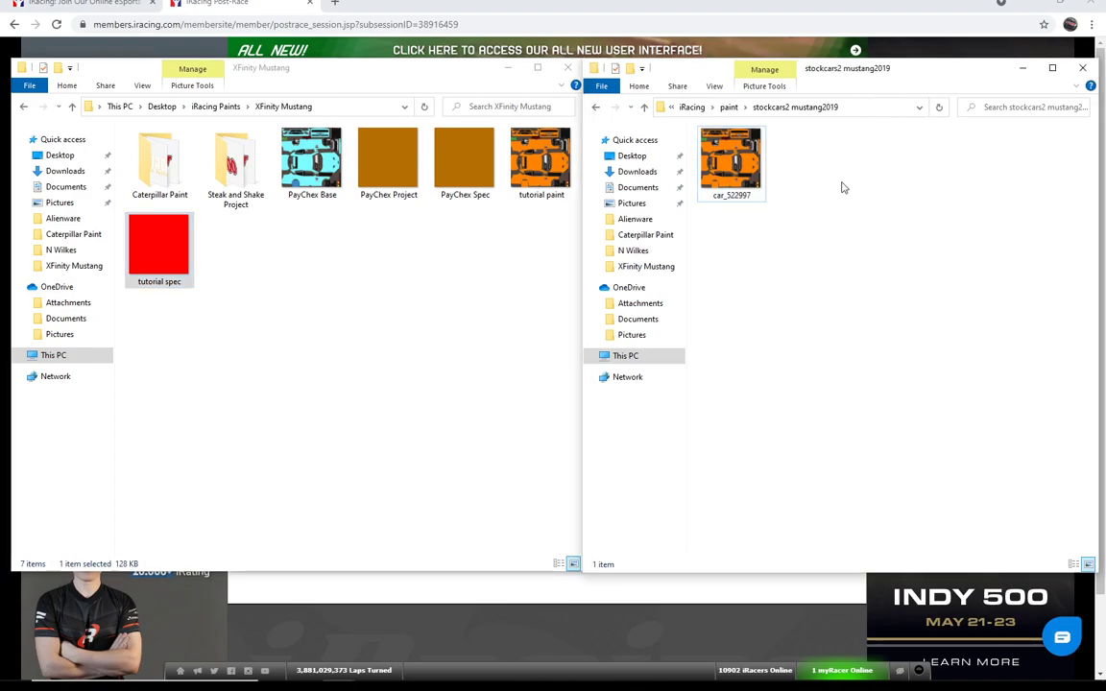
key("ctrl+v")
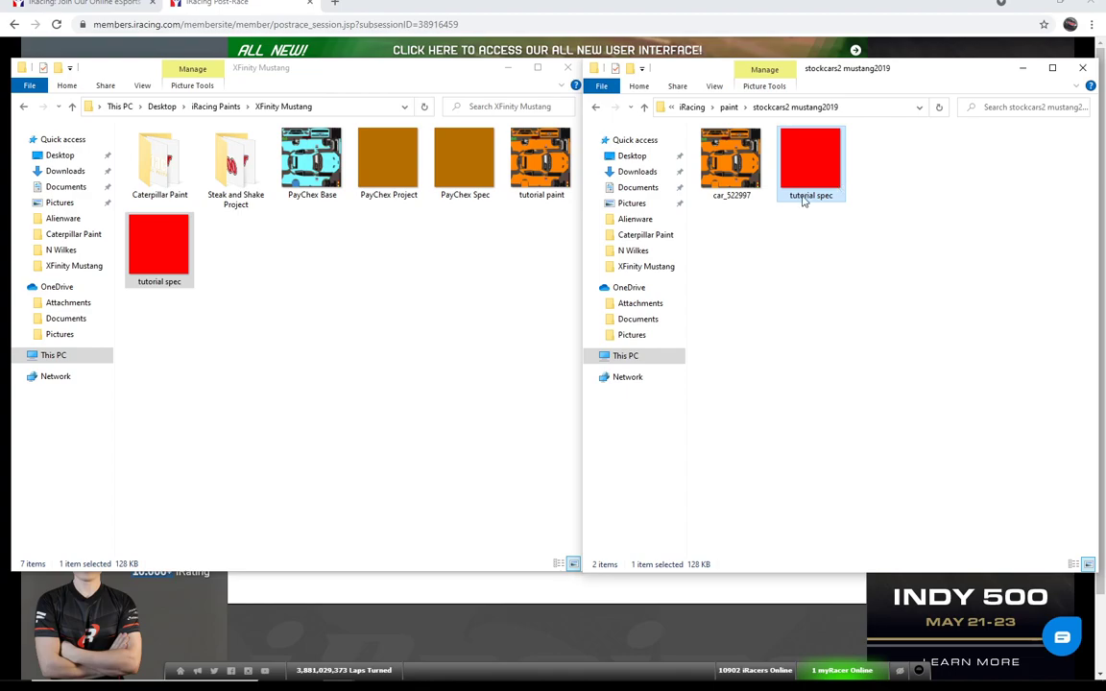
Step: Rename the copied tutorial spec file as car_spec_ followed by the iRacing customer ID
left_click(803, 197)
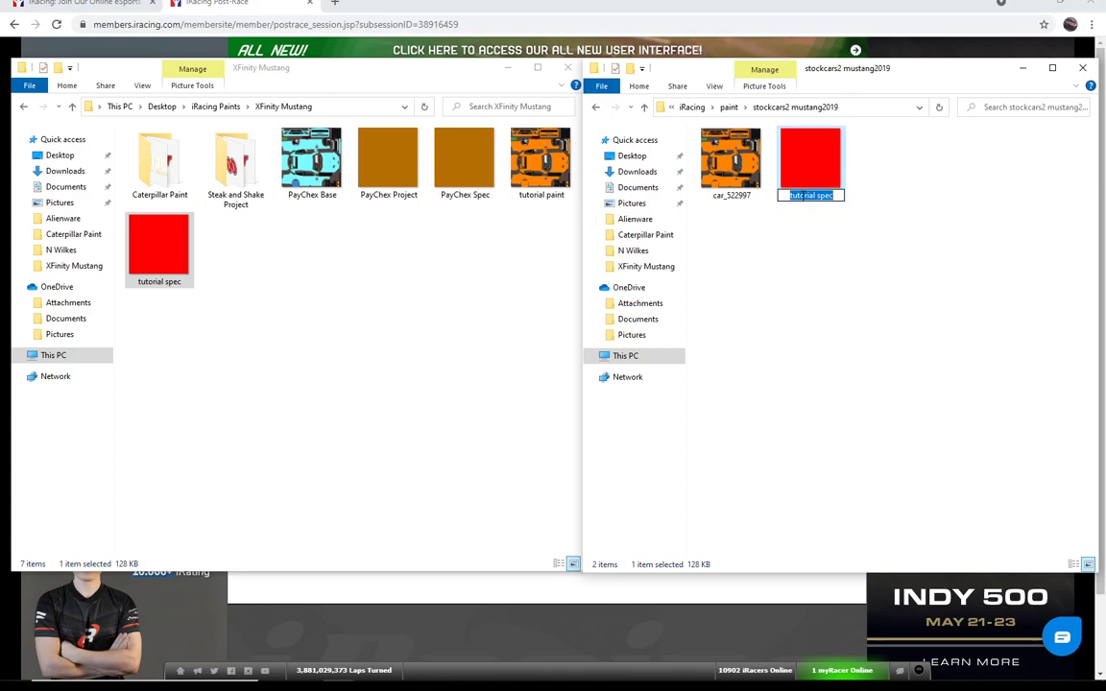
type("car_")
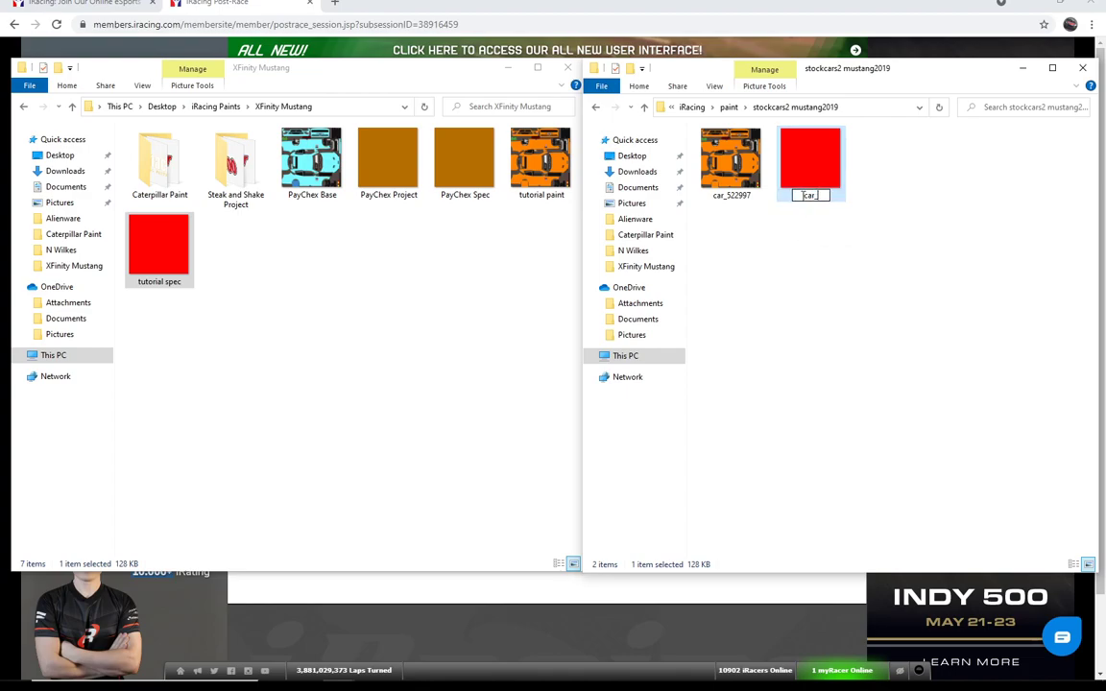
type("spec_522997")
key("Return")
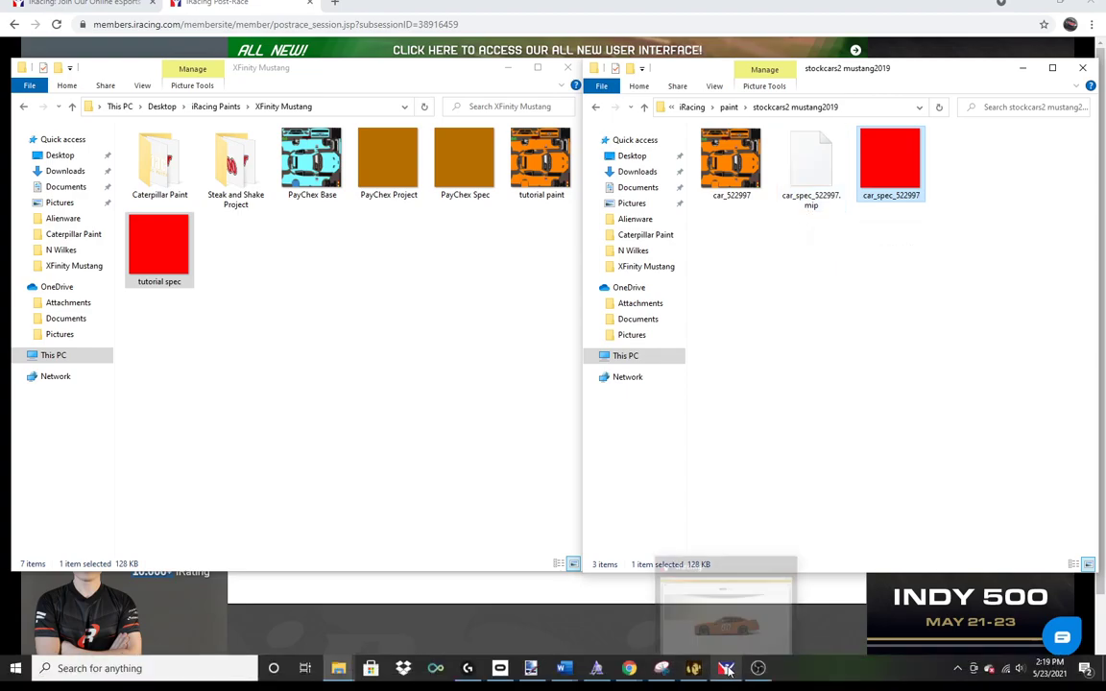
Step: Switch to the iRacing car preview and examine the car's finish with the spec map applied
left_click(727, 670)
left_click_drag(672, 576, 624, 331)
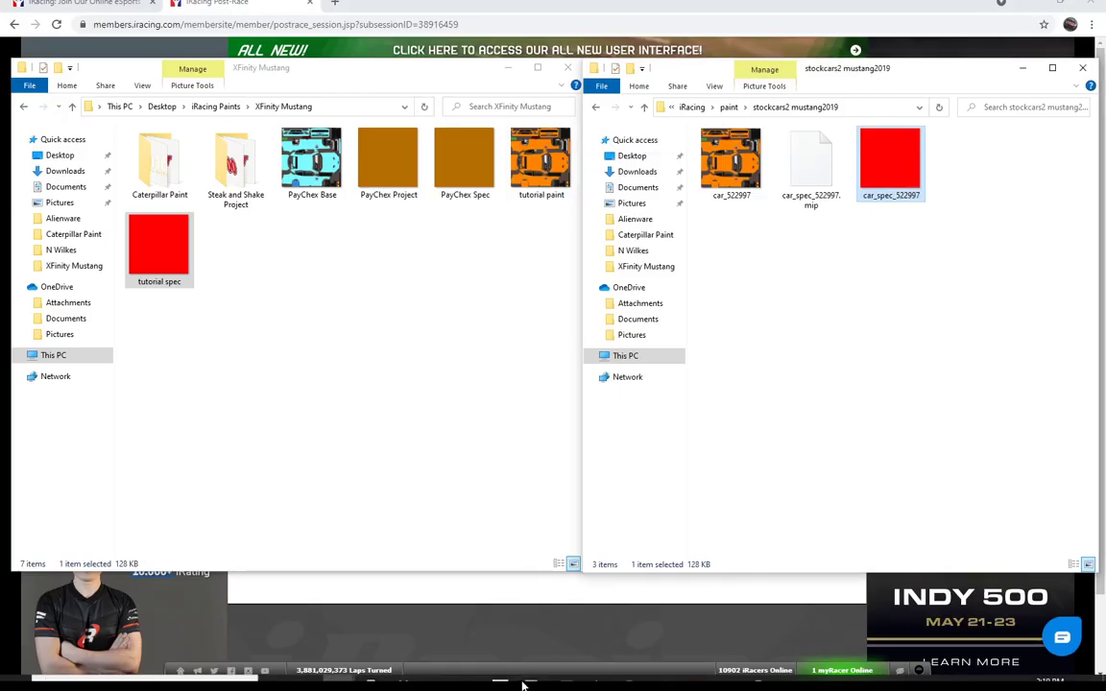
Step: Switch to paint.net and set the primary color to pure green, hex 00FF00
mouse_move(500, 684)
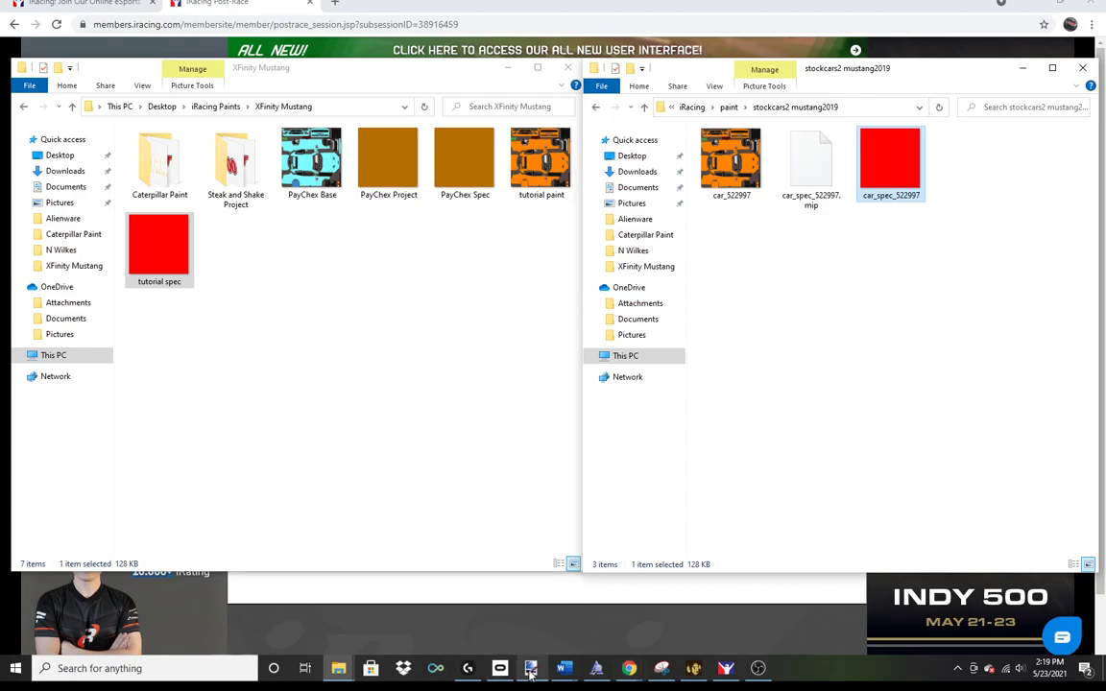
left_click(531, 668)
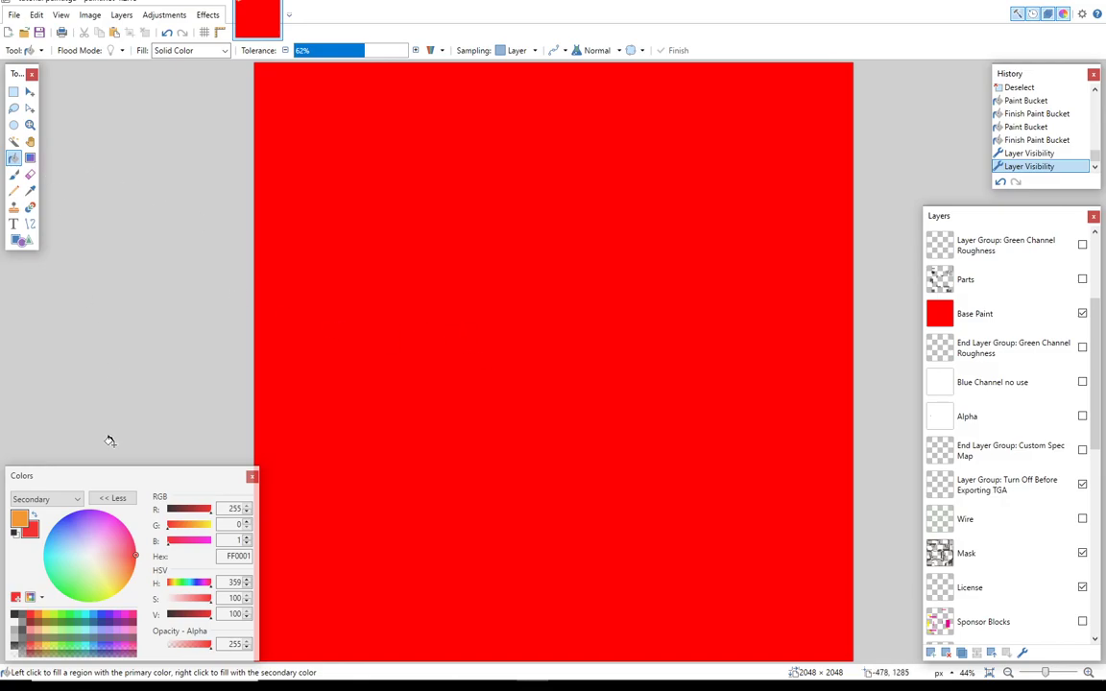
left_click(22, 518)
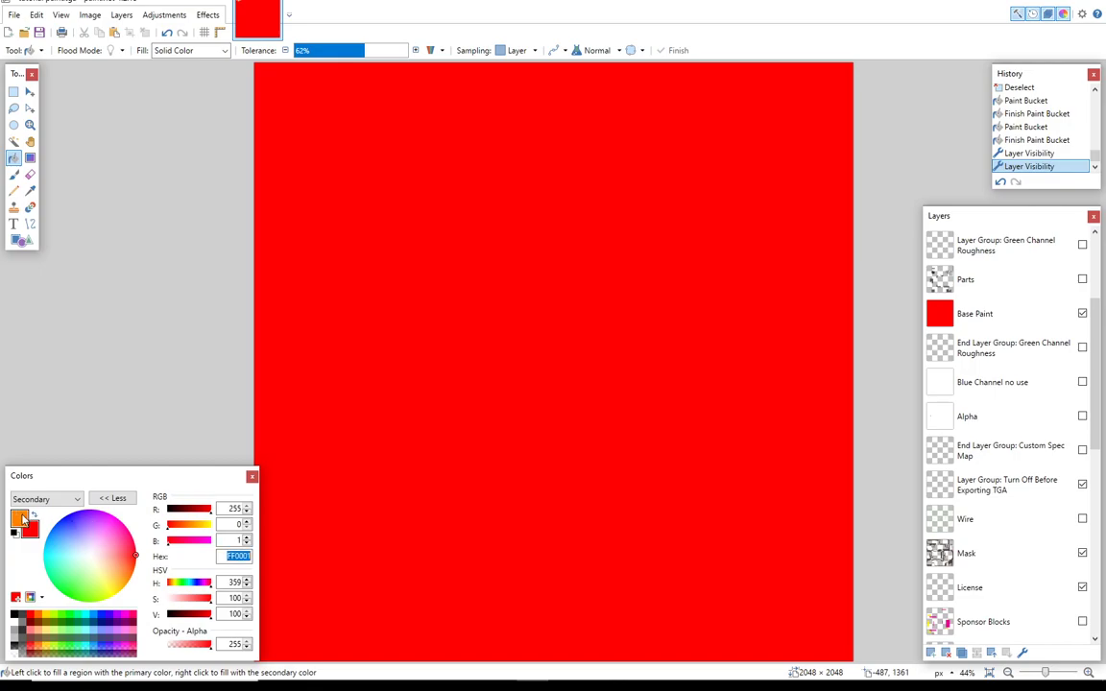
left_click_drag(190, 534, 160, 517)
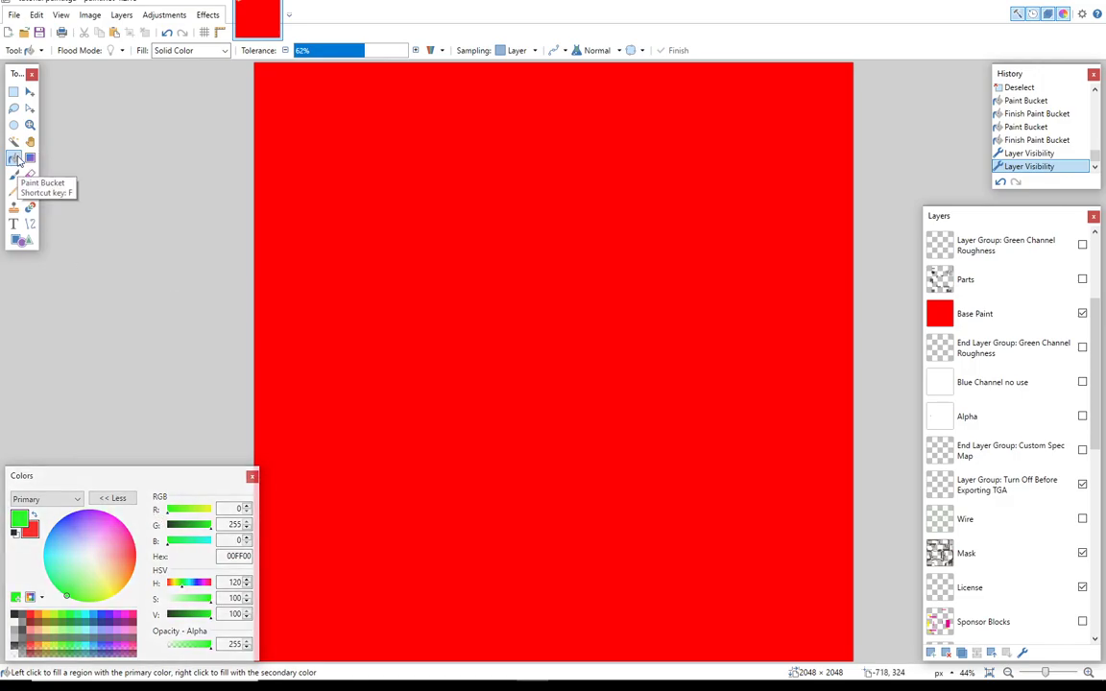
Step: Fill the Base Paint layer in the Green Channel Roughness group with the green primary color, undoing any fill on the wrong layer
left_click(435, 242)
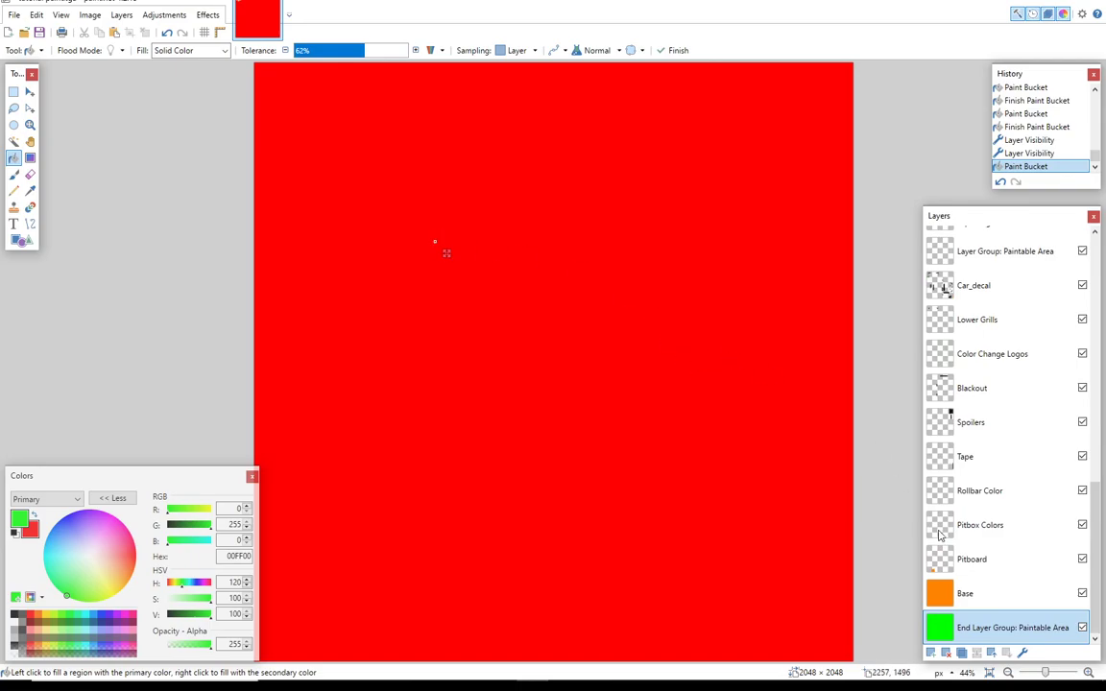
left_click(166, 32)
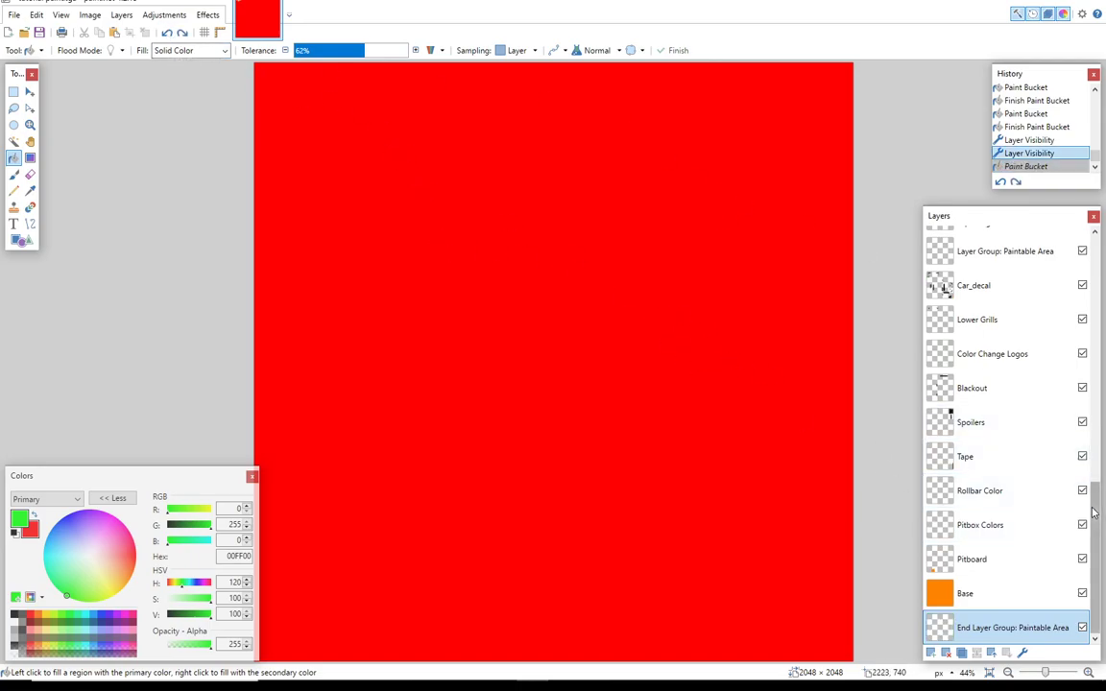
scroll(1093, 513, "up", 10)
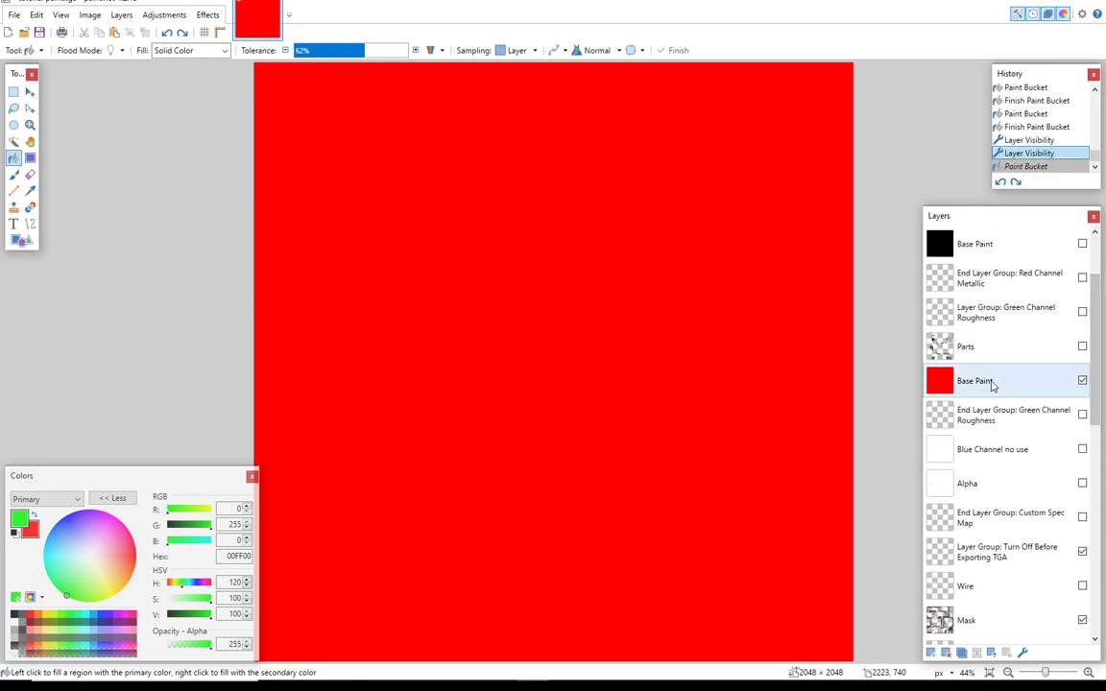
left_click(992, 382)
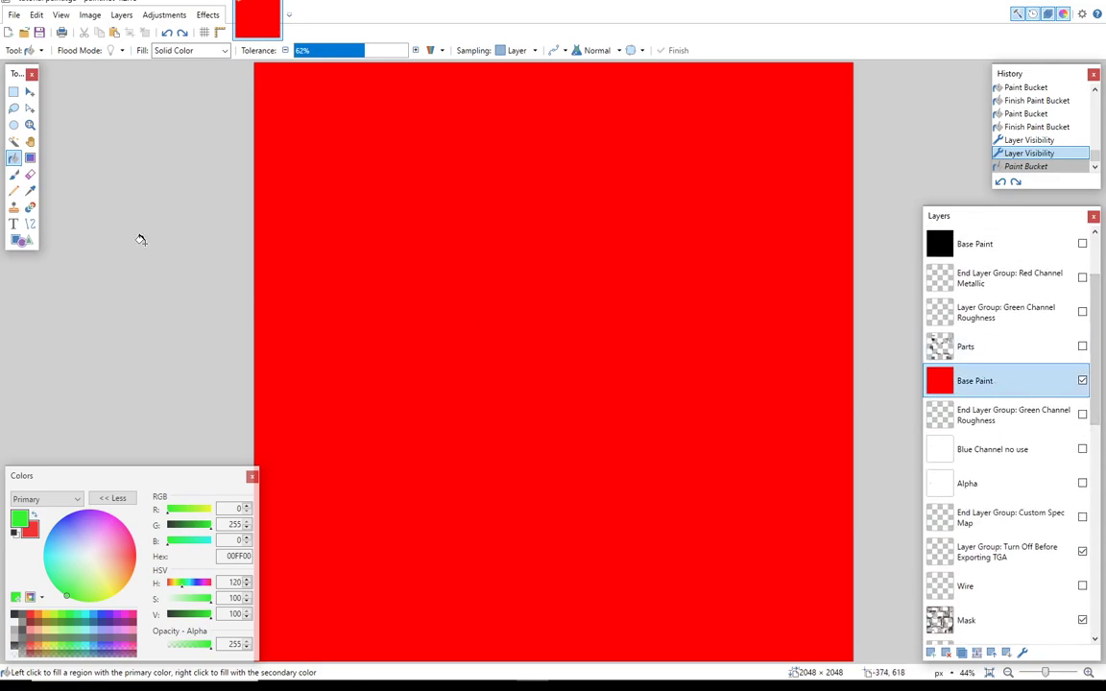
left_click(357, 243)
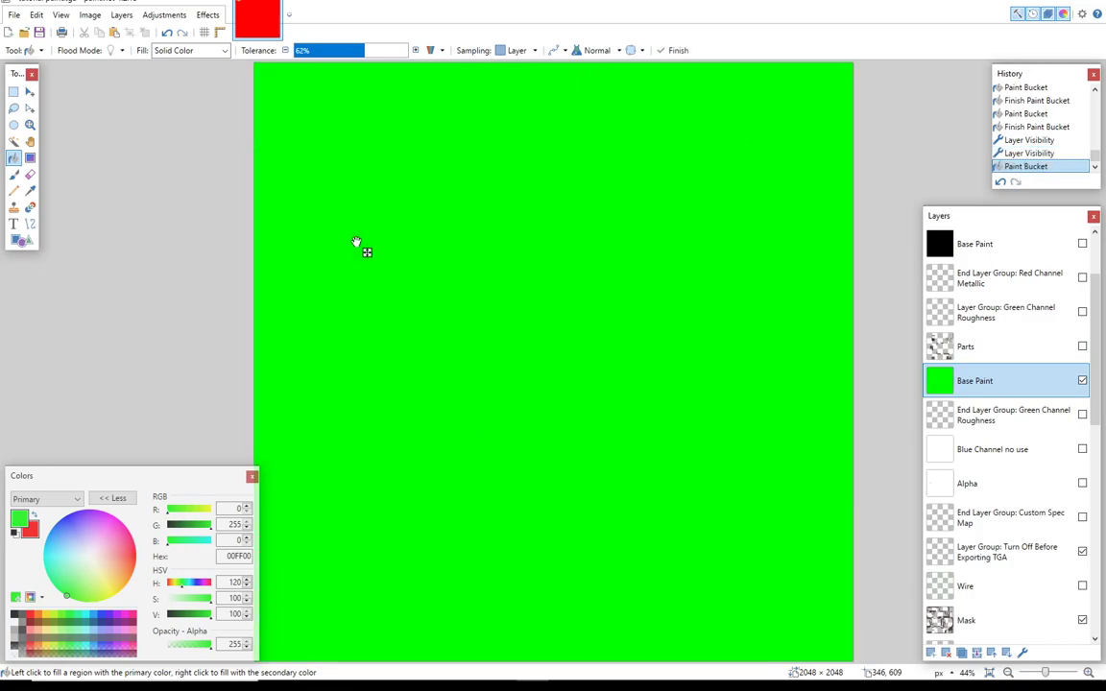
Step: Set up saving a copy in the XFinity Mustang folder as a TGA file named tutorial flat spec
left_click(14, 15)
left_click(49, 115)
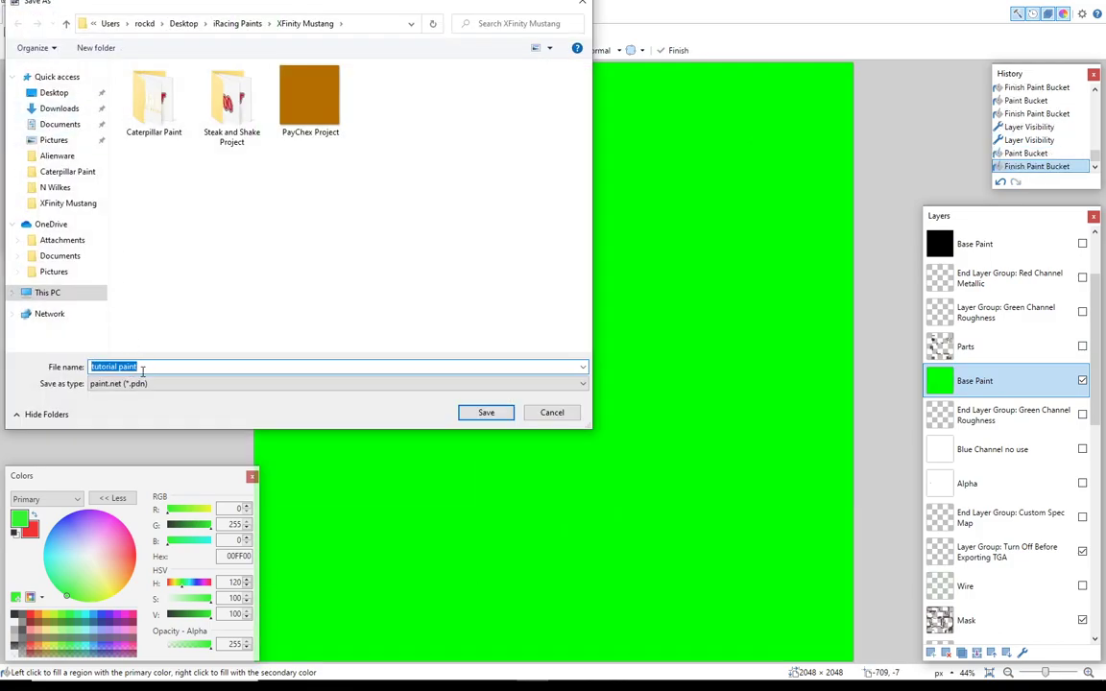
left_click(135, 383)
left_click(123, 456)
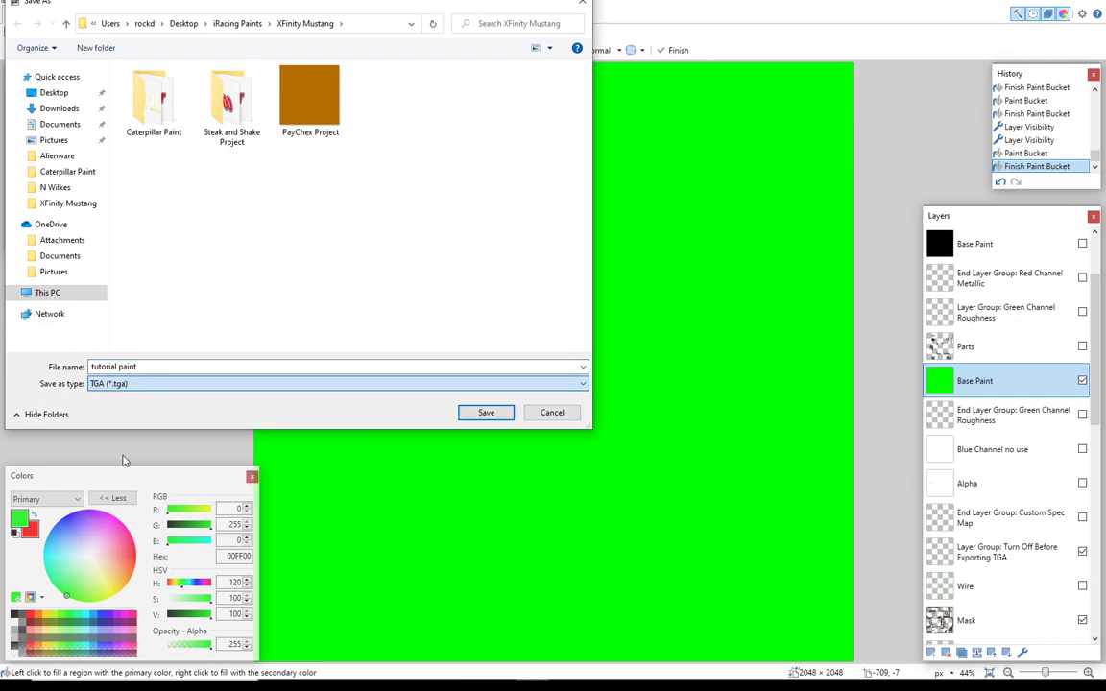
left_click(119, 366)
double_click(140, 366)
left_click(140, 366)
key("BackSpace")
key("BackSpace")
key("BackSpace")
key("BackSpace")
key("BackSpace")
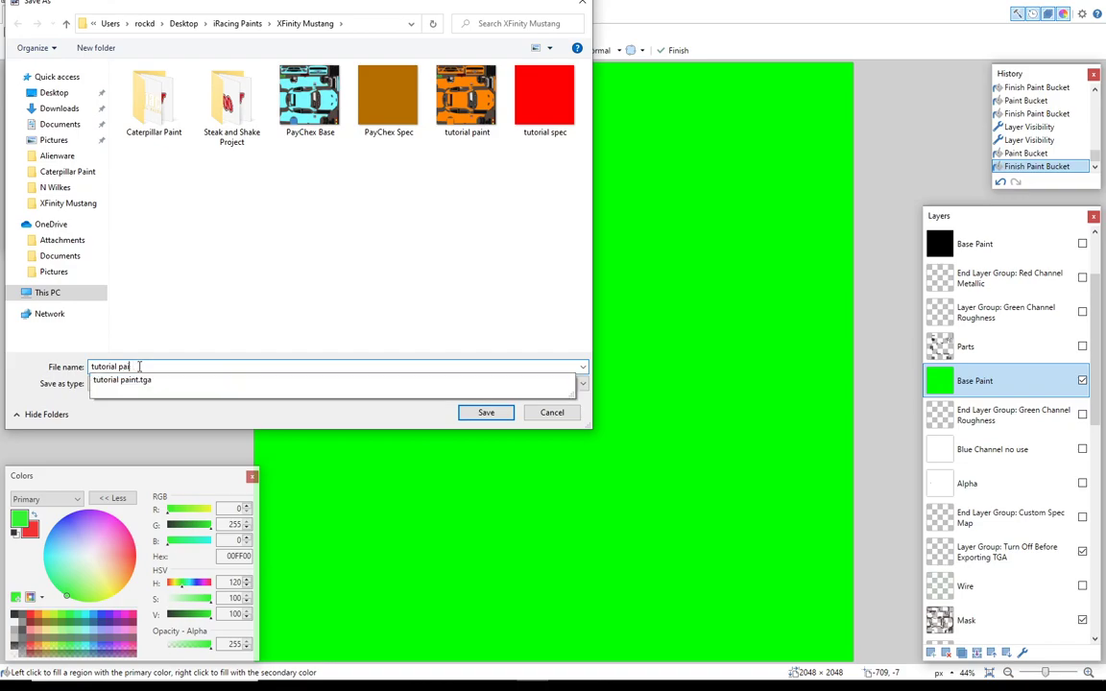
type("flat spec")
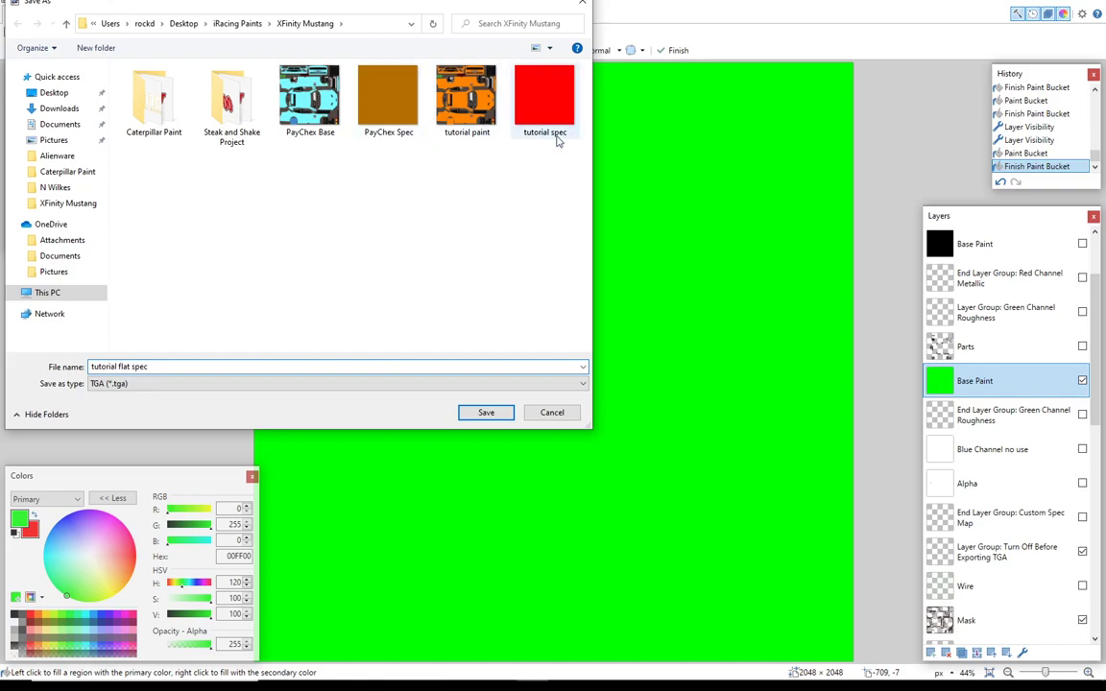
Step: Save the TGA with auto-detected bit depth and RLE compression, flattening the image, and undo the flatten to restore the layers
left_click(485, 413)
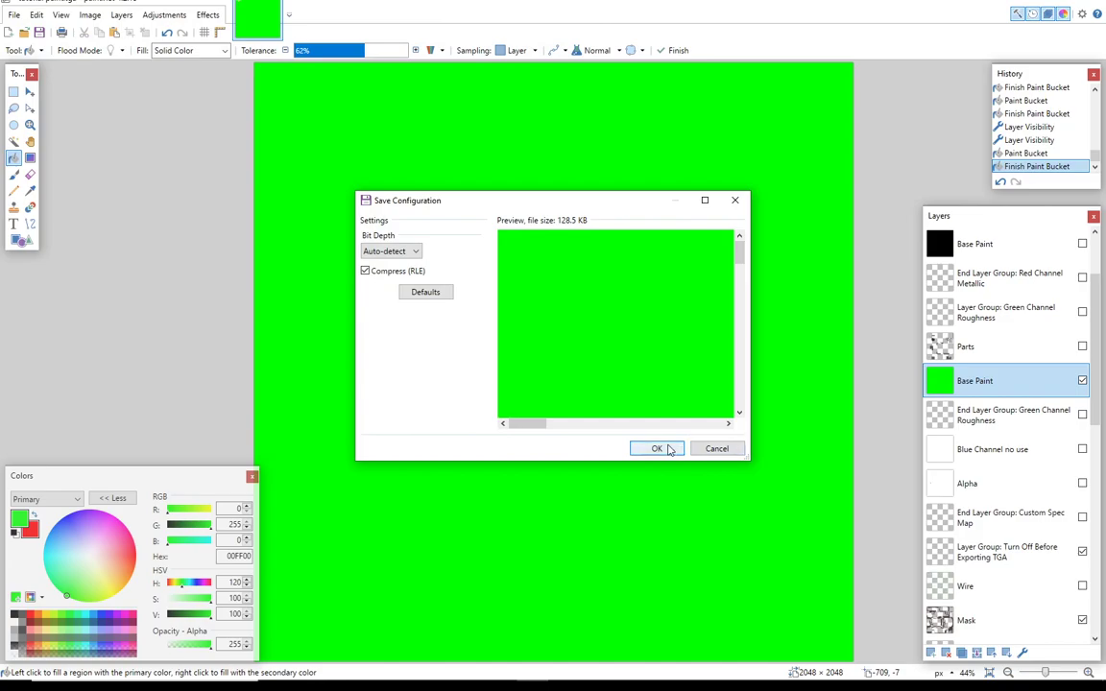
left_click(669, 451)
left_click(585, 380)
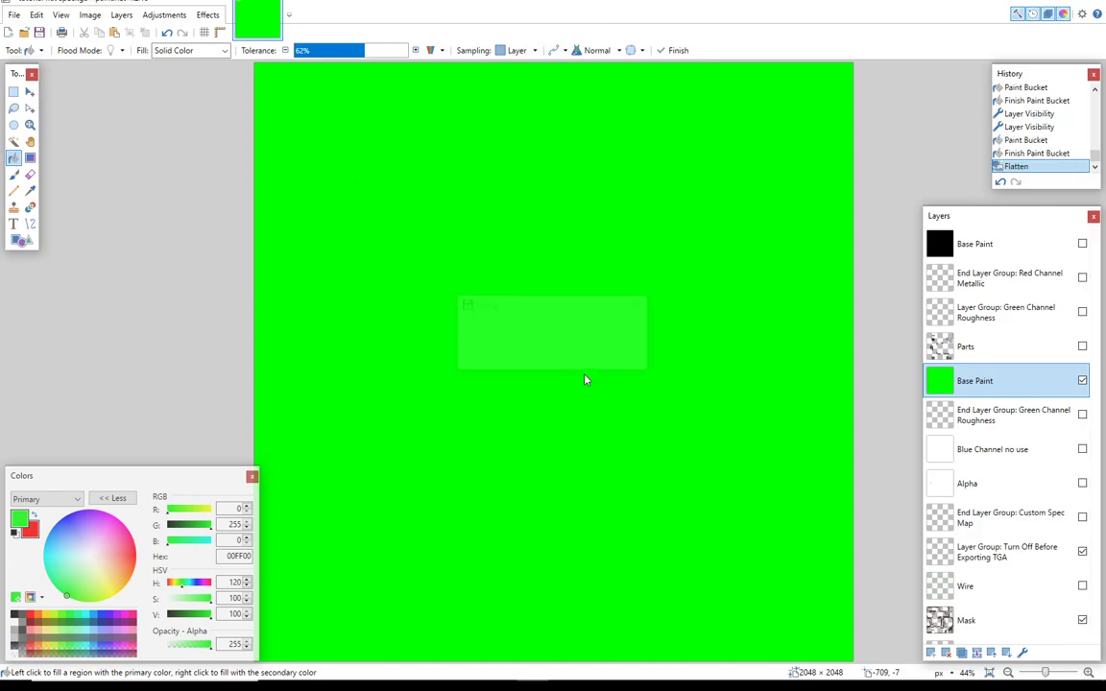
left_click(167, 32)
Step: Switch to File Explorer, open the XFinity Mustang and stockcars2 mustang2019 folders, and delete the old car spec image and its MIP file
mouse_move(663, 655)
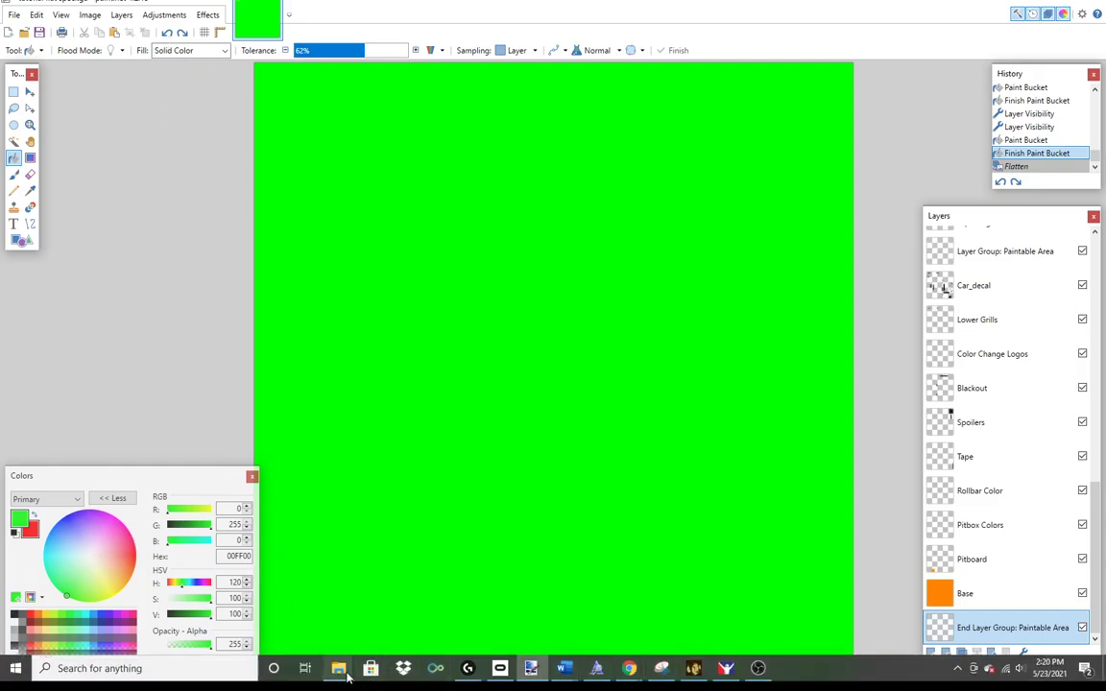
left_click(384, 600)
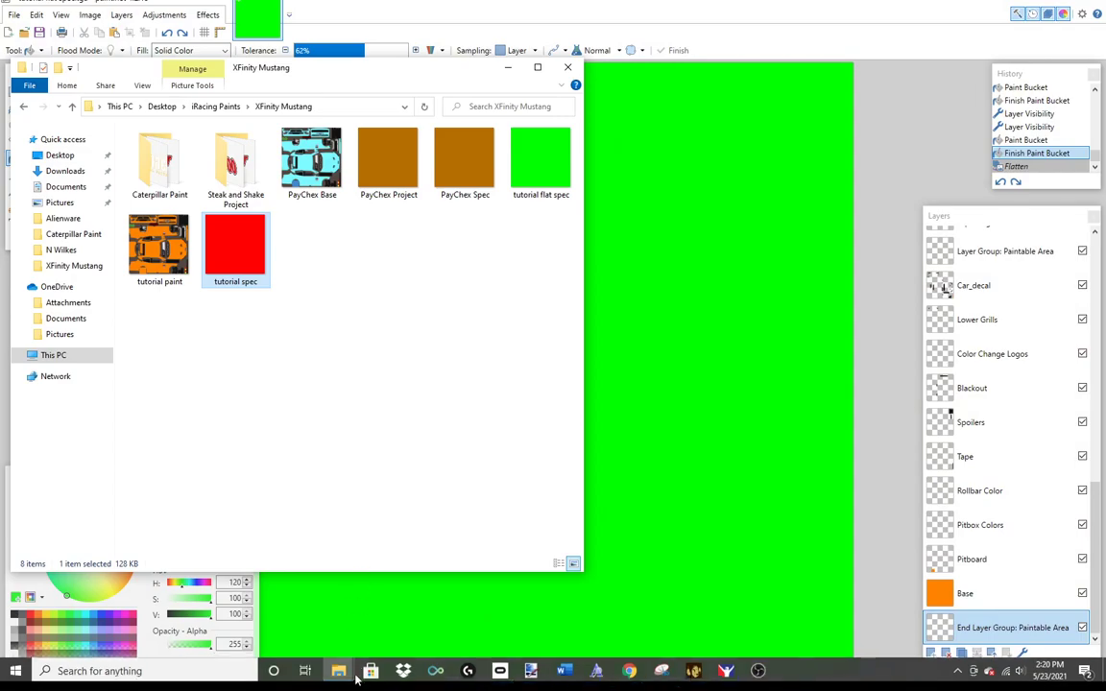
mouse_move(339, 675)
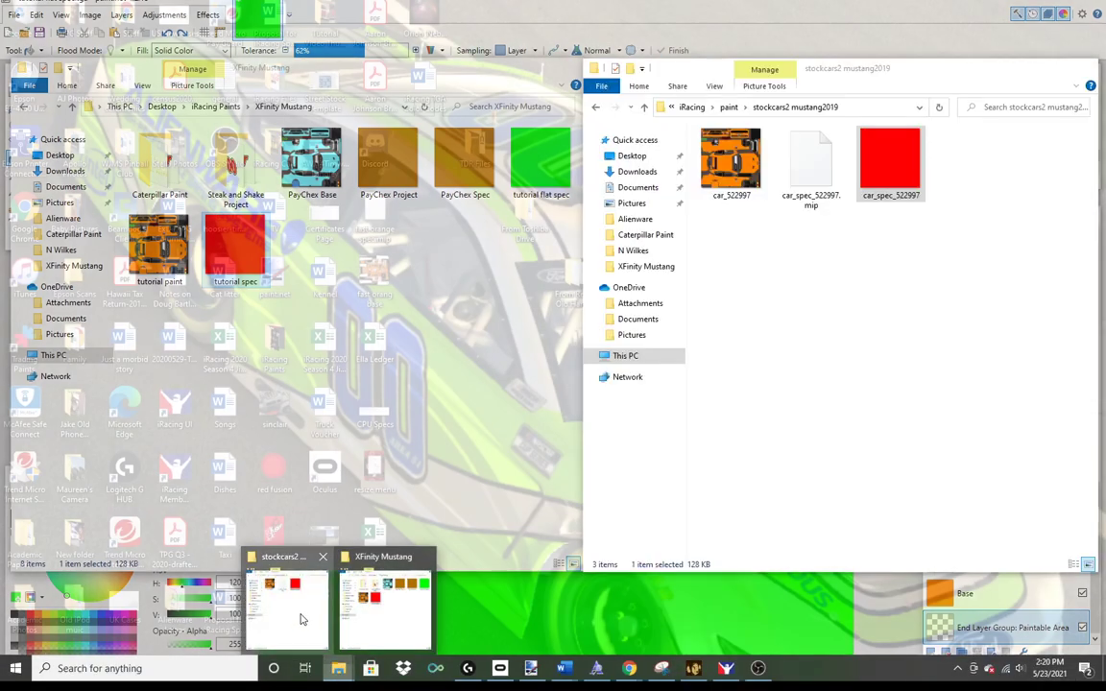
left_click(299, 617)
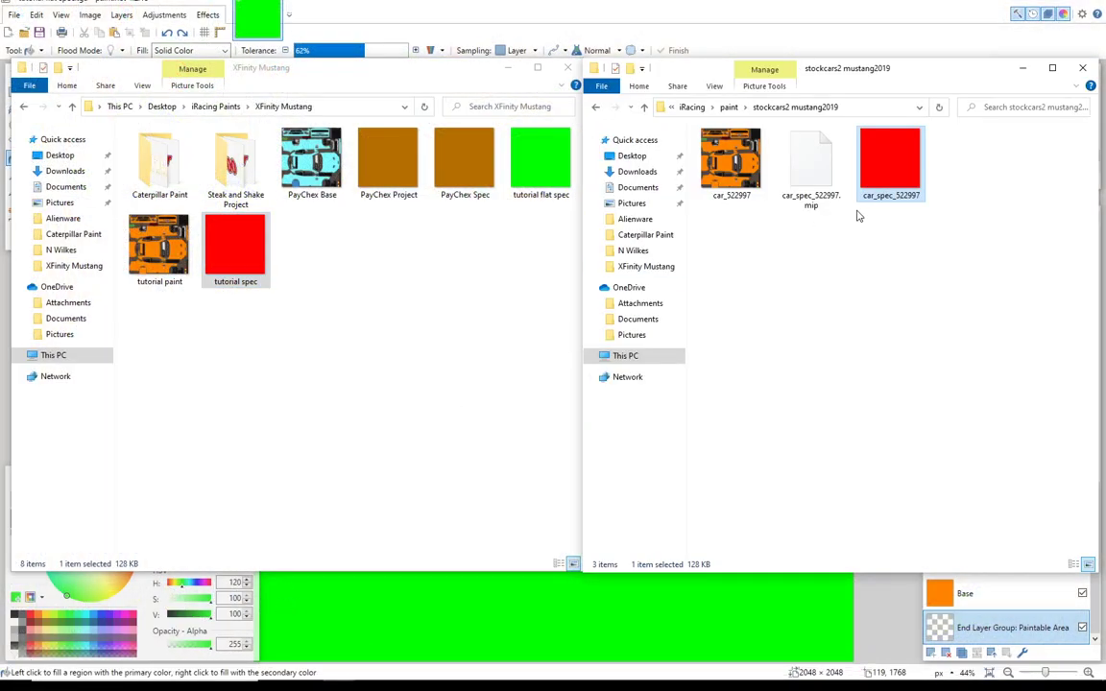
left_click(822, 183)
key("shift+Right")
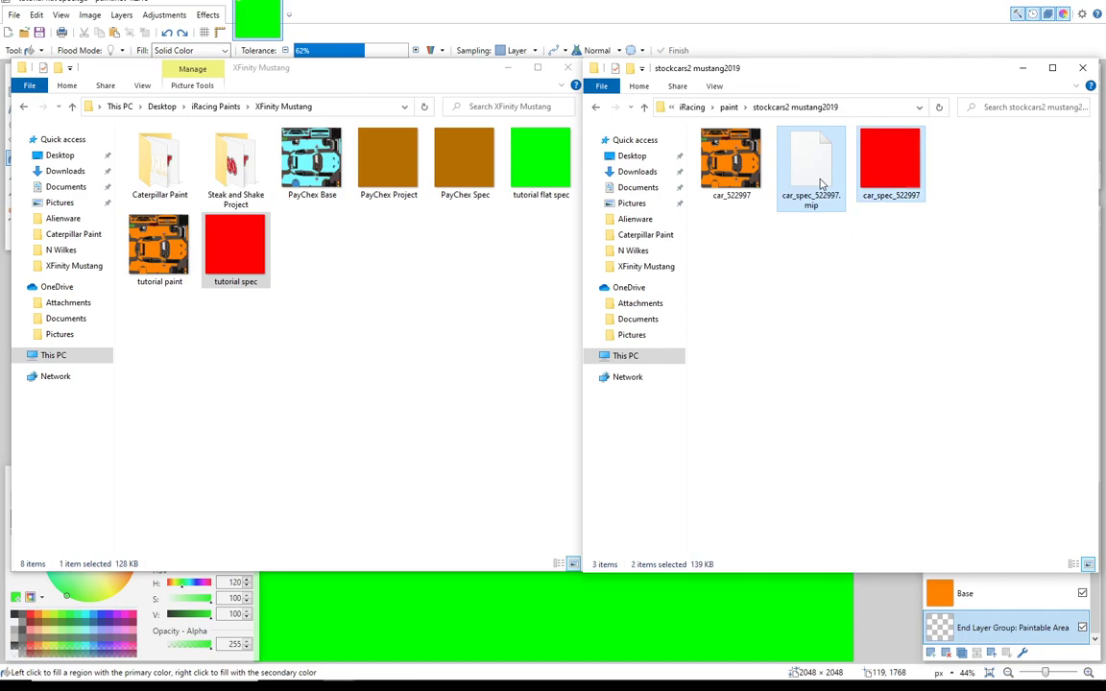
key("Delete")
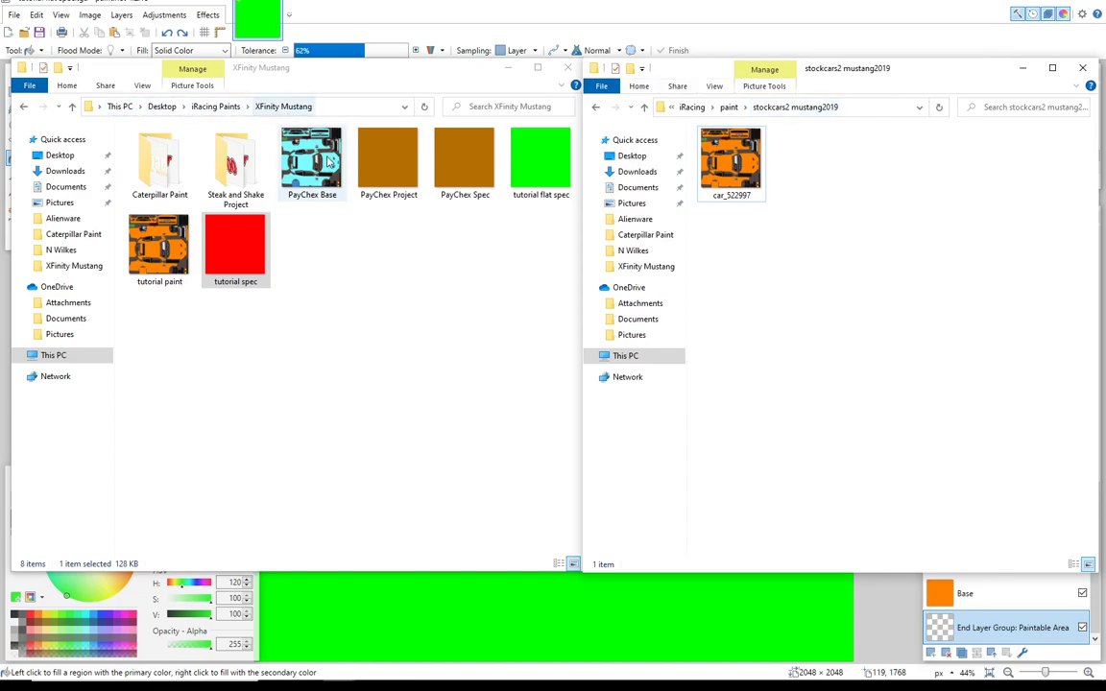
Step: Copy tutorial flat spec into the stockcars2 mustang2019 folder and rename the copy to car_spec_ followed by the customer ID
left_click(548, 178)
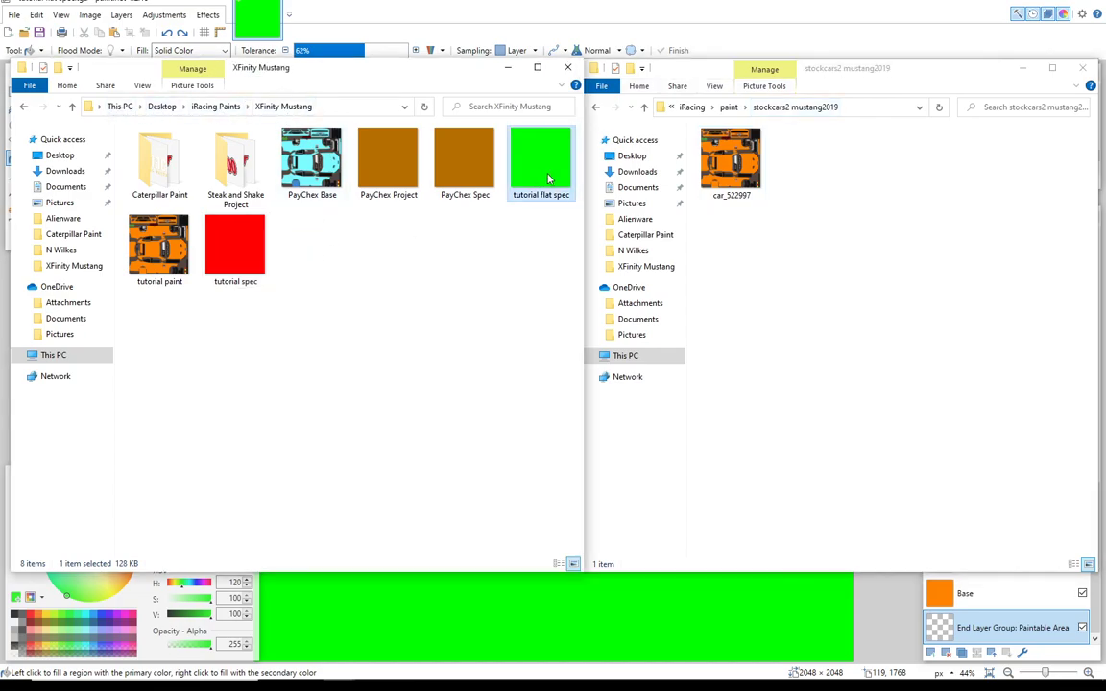
left_click(841, 204)
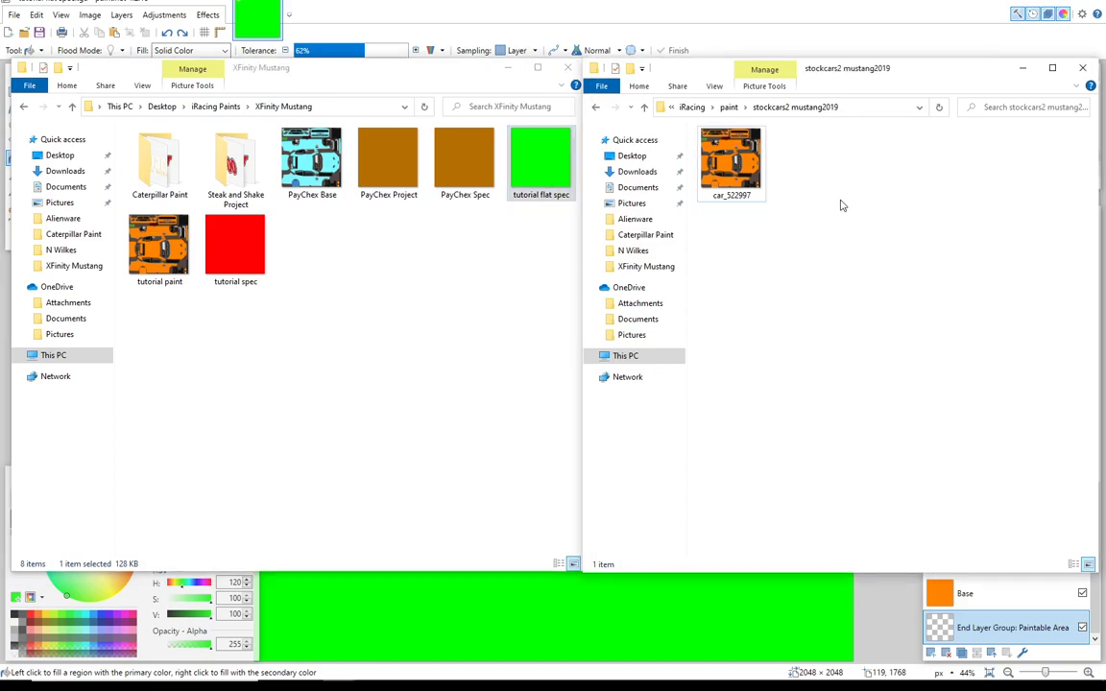
key("ctrl+v")
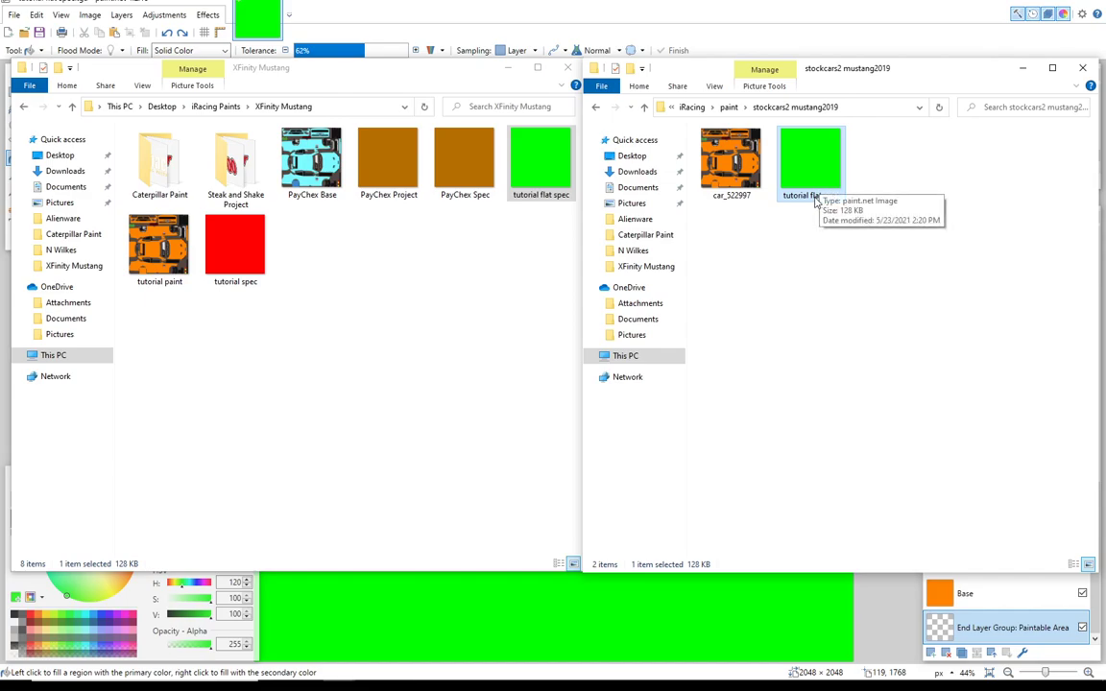
left_click(815, 195)
type("car_")
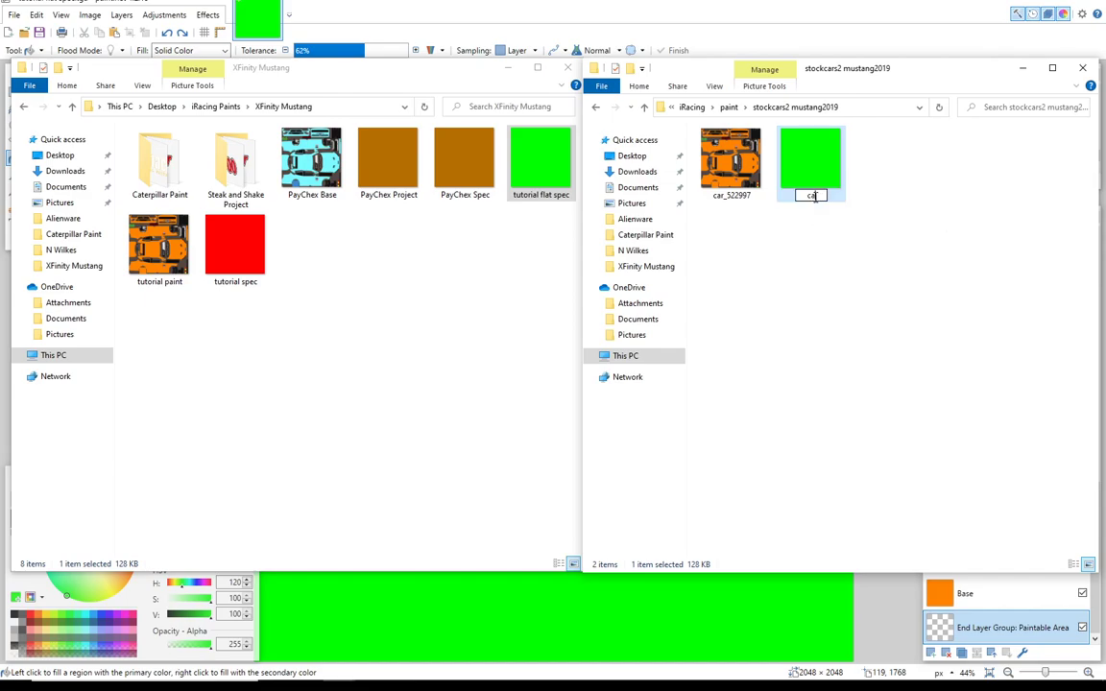
type("spec_522997")
key("Return")
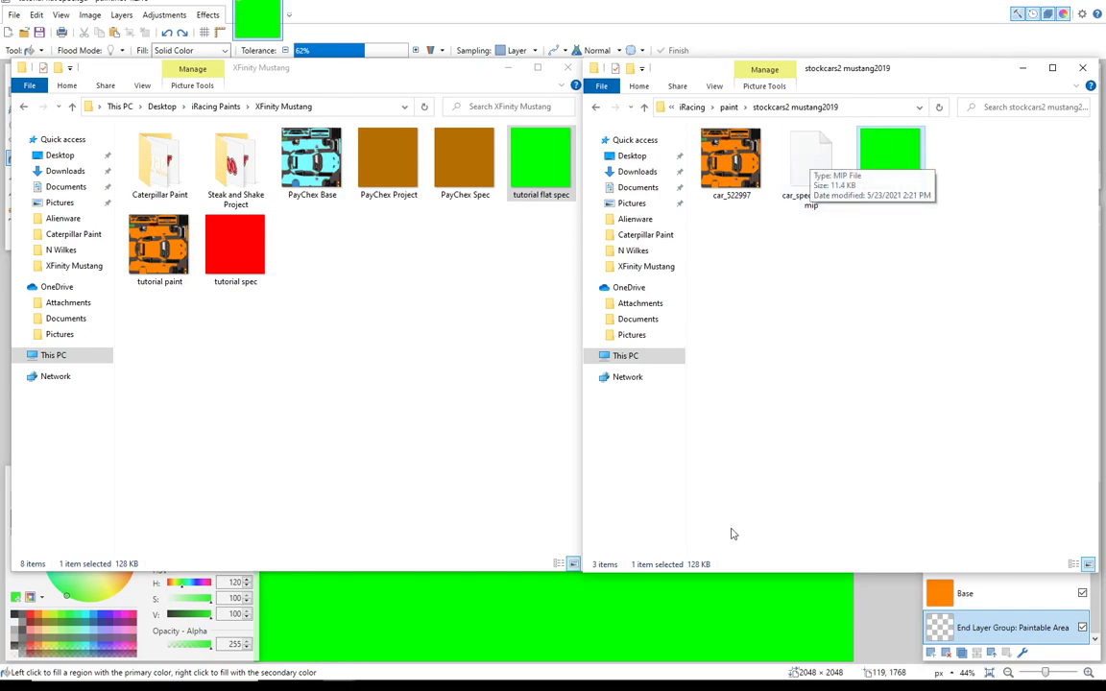
Step: Switch to iRacing and rotate the car model to examine the flat finish
left_click(728, 678)
mouse_move(619, 546)
left_mouse_down()
mouse_move(515, 447)
mouse_move(613, 553)
mouse_move(624, 461)
mouse_move(349, 376)
mouse_move(456, 434)
mouse_move(536, 453)
mouse_move(556, 574)
mouse_move(488, 399)
mouse_move(569, 509)
mouse_move(536, 422)
mouse_move(600, 549)
mouse_move(311, 390)
mouse_move(366, 485)
left_mouse_up()
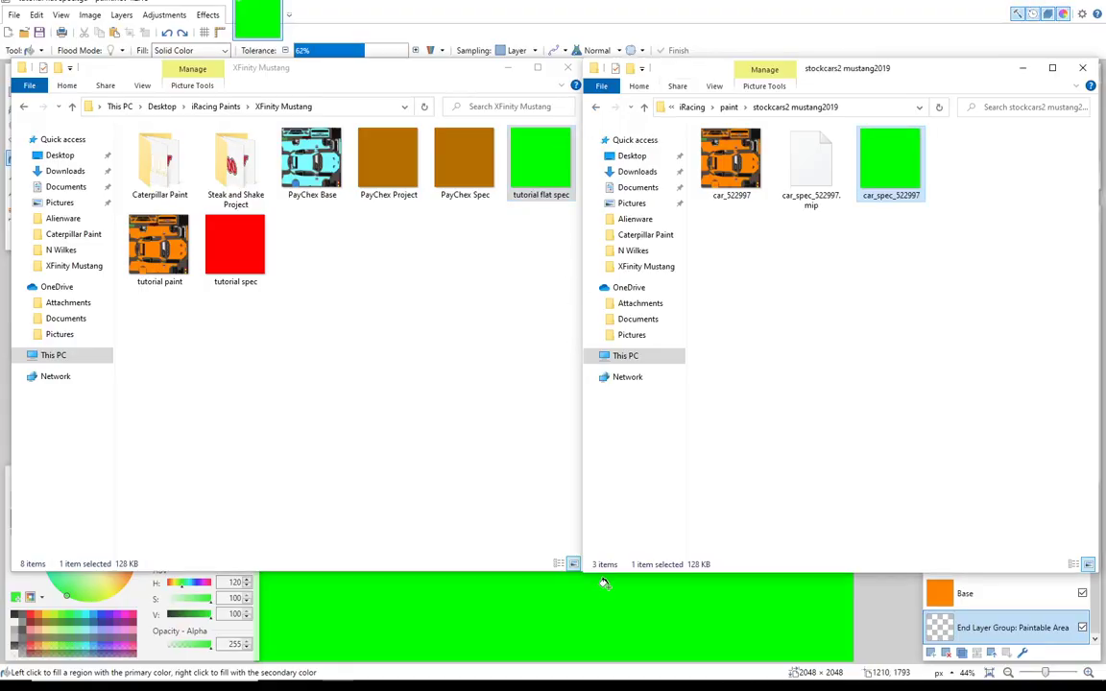
Step: Switch to paint.net, select the Green Channel Roughness group's Base Paint layer, and set the primary color to R 200, G 100, B 0
left_click(531, 670)
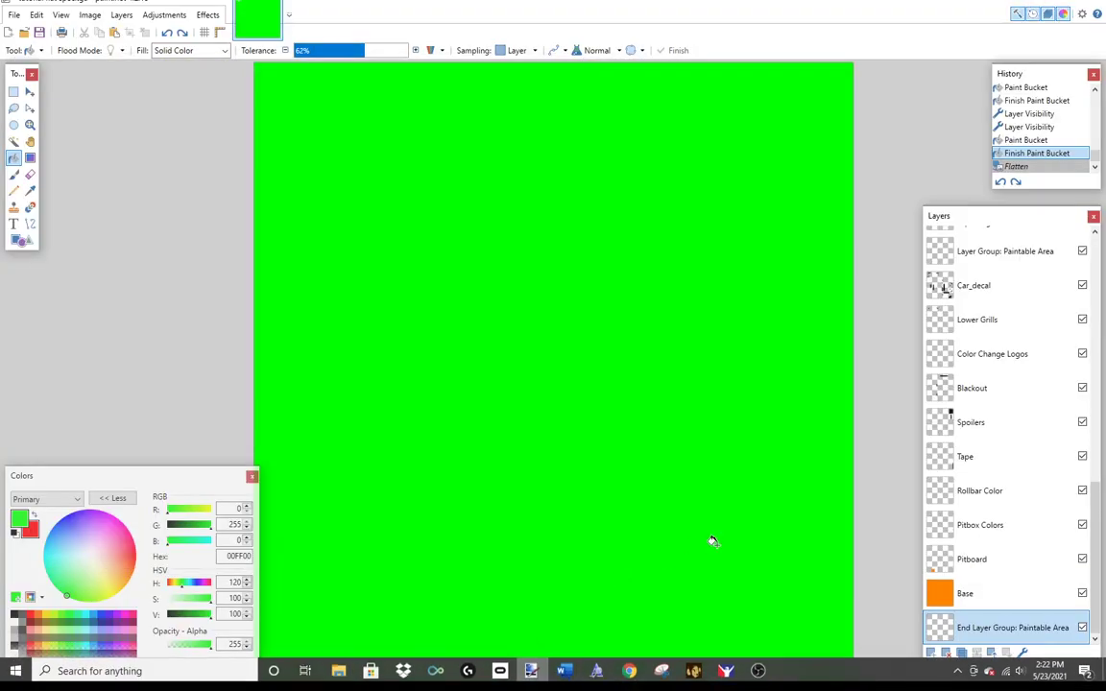
left_click_drag(1095, 566, 1103, 380)
left_click(999, 324)
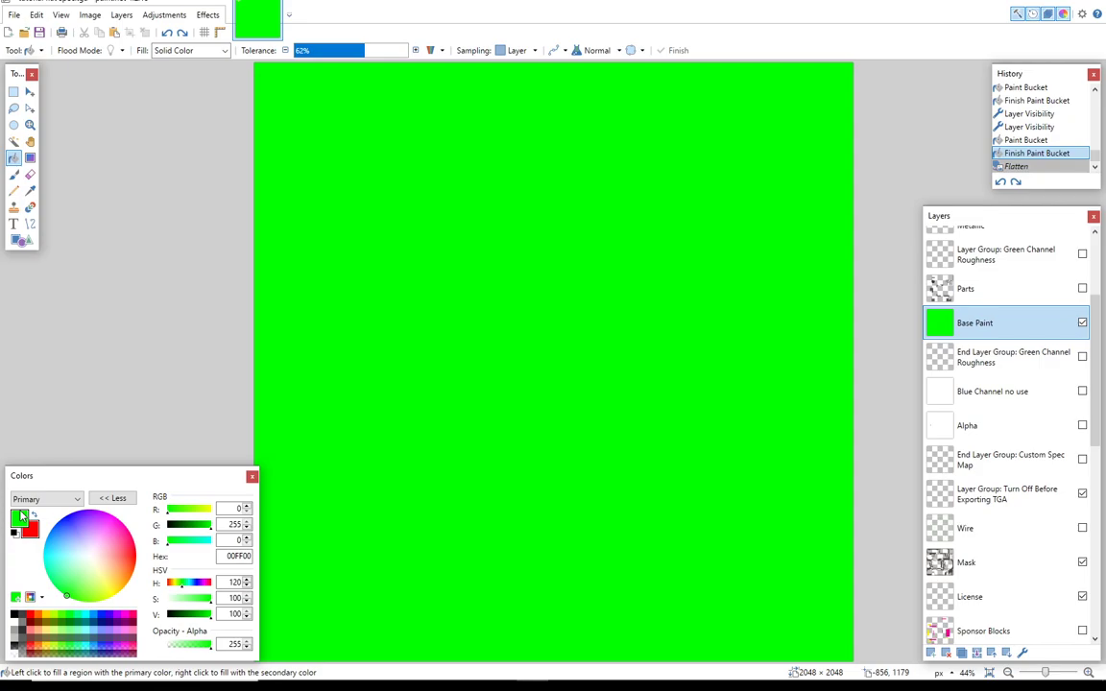
left_click_drag(168, 519, 215, 519)
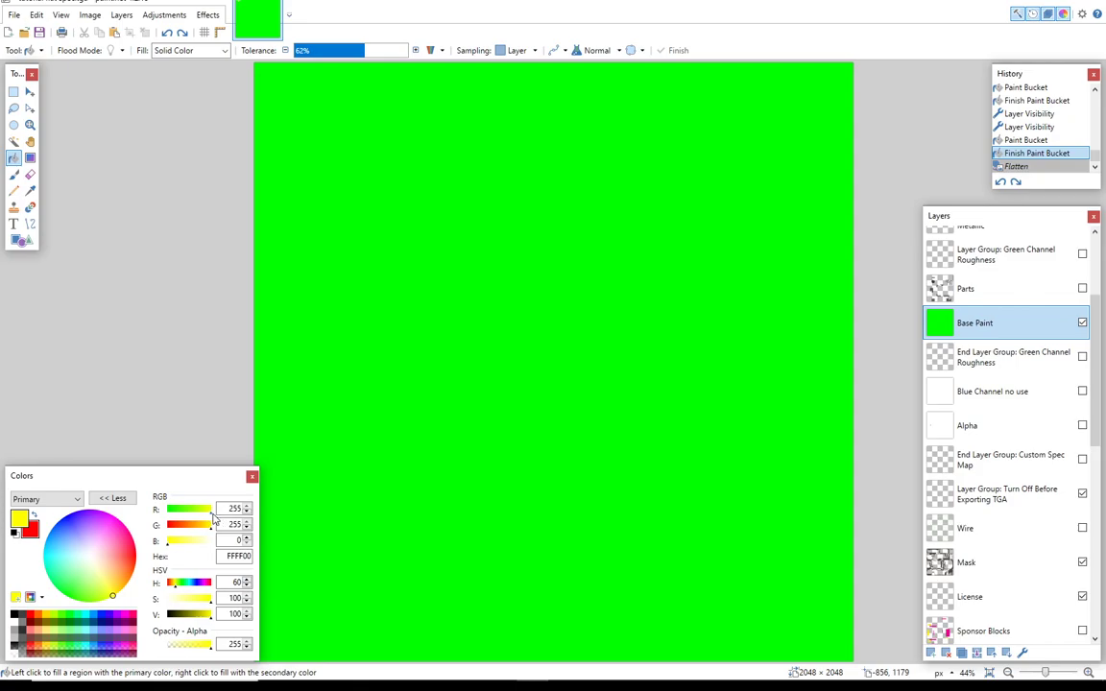
left_click_drag(212, 514, 201, 515)
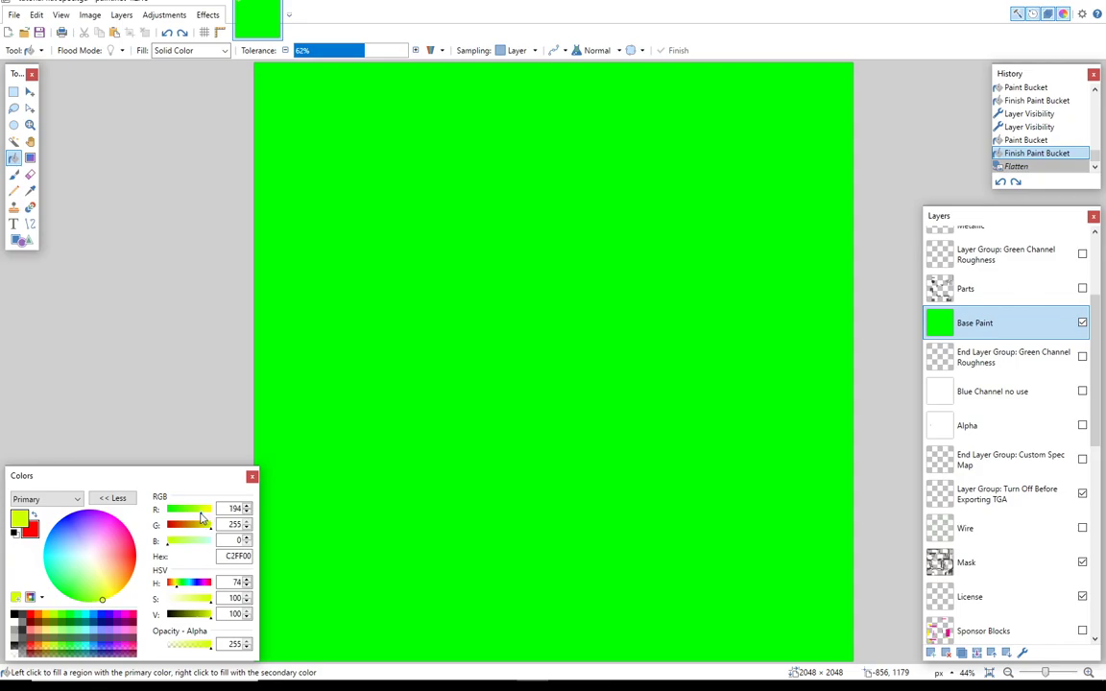
left_click(247, 508)
left_click(247, 508)
left_click(247, 508)
left_click_drag(210, 529, 185, 534)
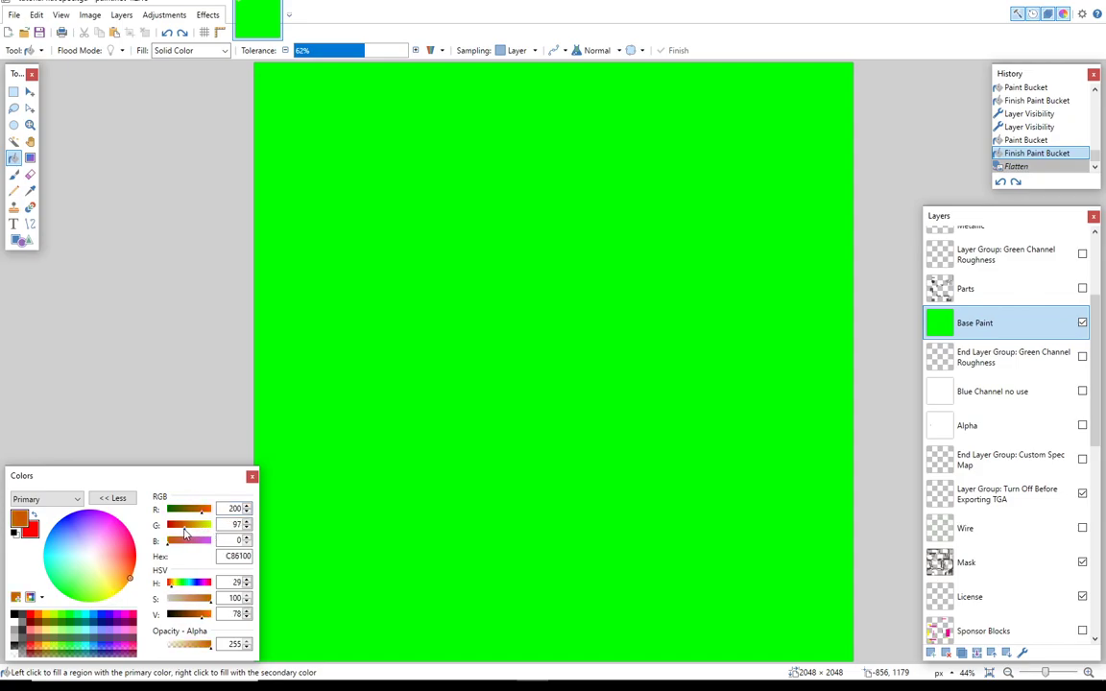
left_click(247, 522)
left_click(247, 522)
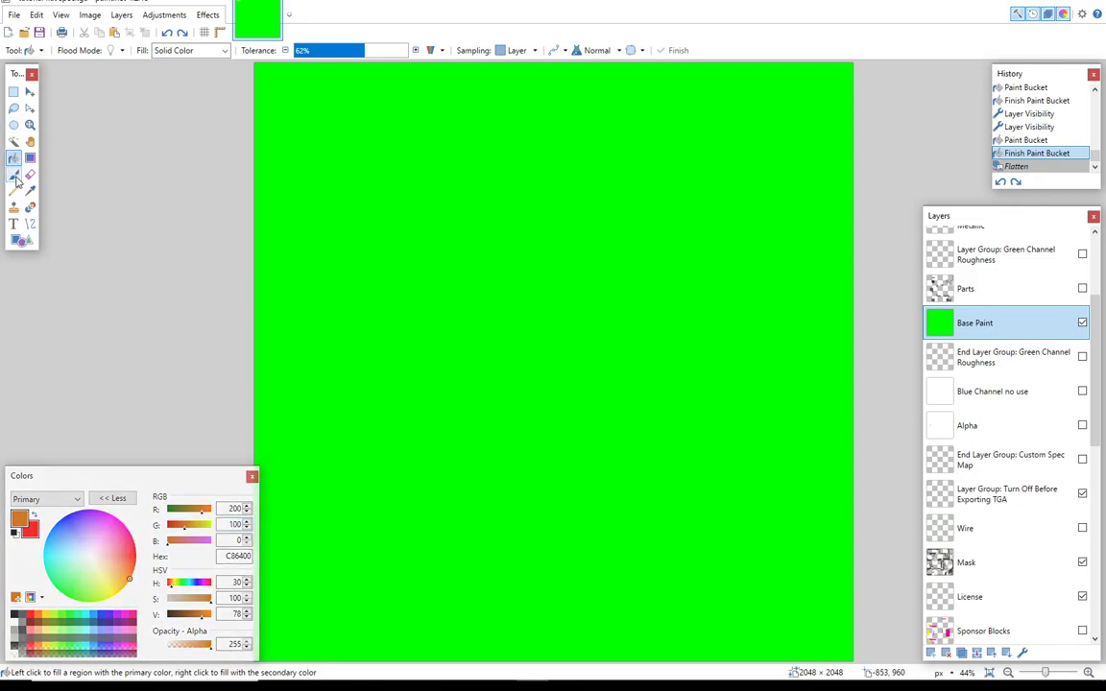
Step: Fill the selected Base Paint layer with the brown-orange primary color using the Paint Bucket
left_click(14, 177)
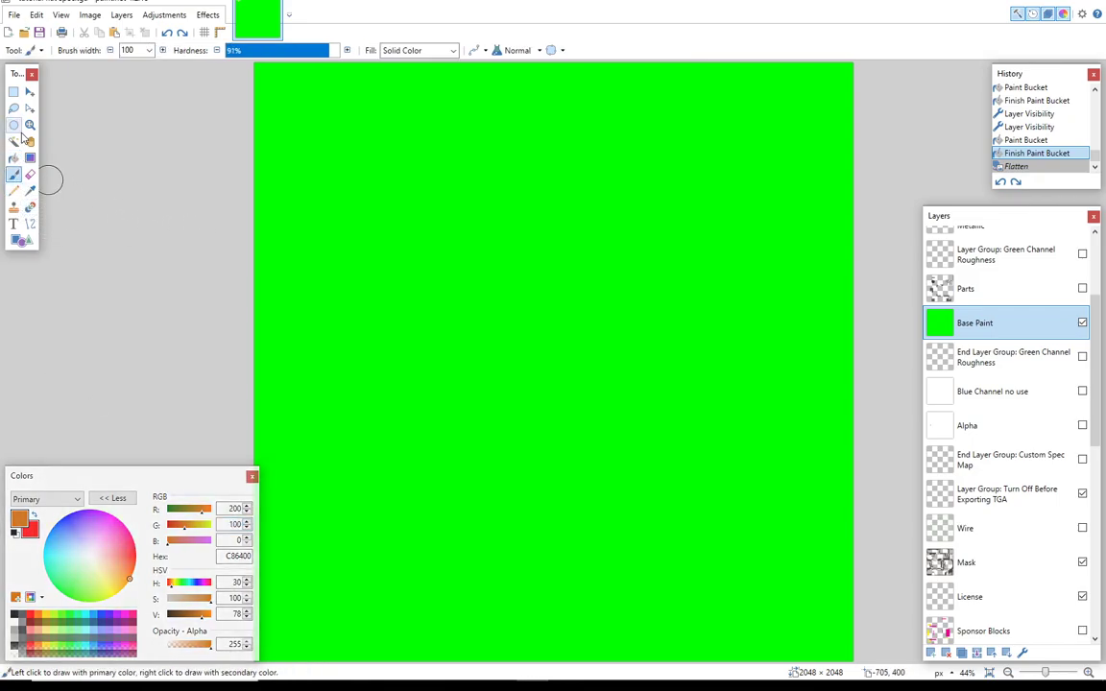
left_click(16, 158)
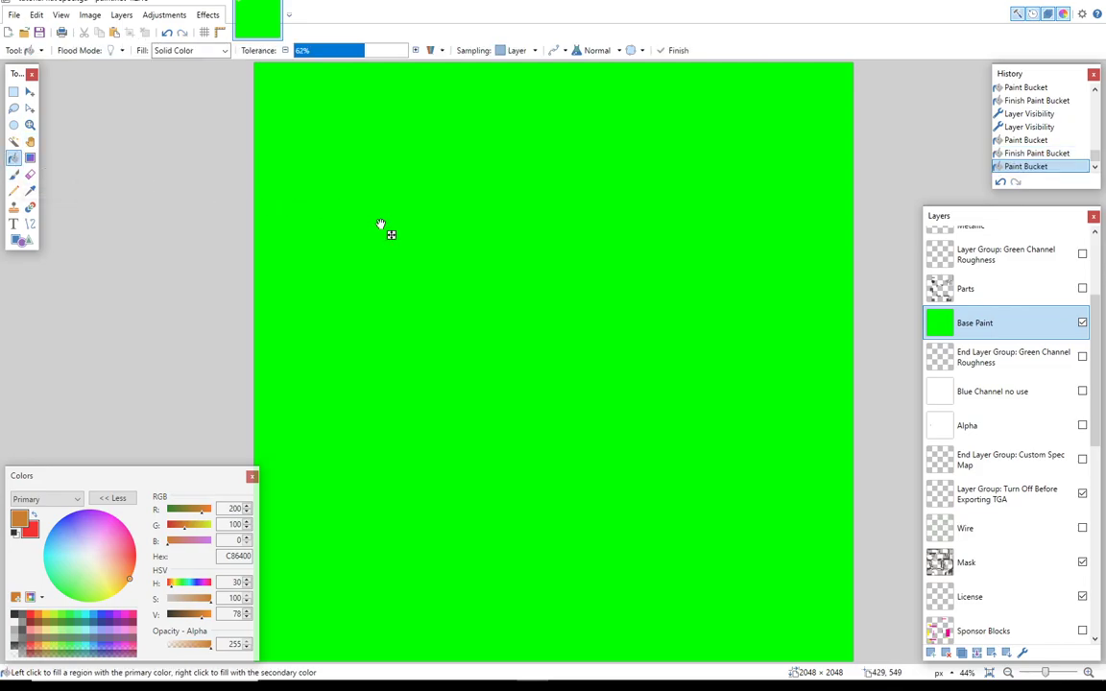
left_click(382, 226)
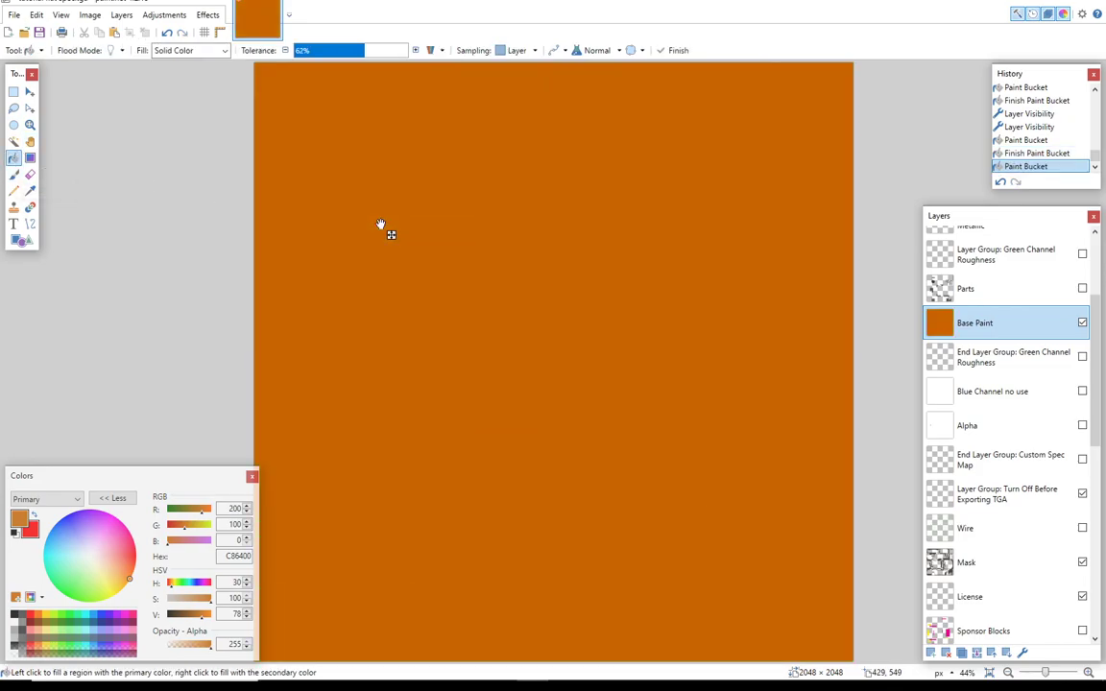
Step: Set up saving a copy in the XFinity Mustang folder as a TGA file named tutorial satin spec
left_click(14, 15)
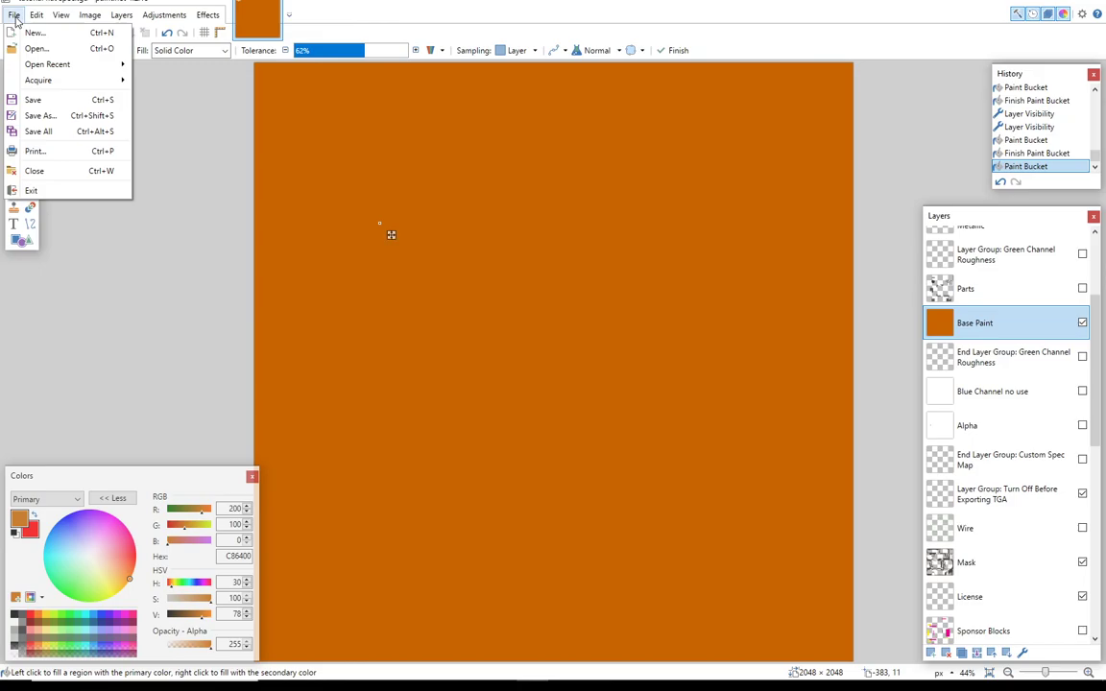
left_click(40, 115)
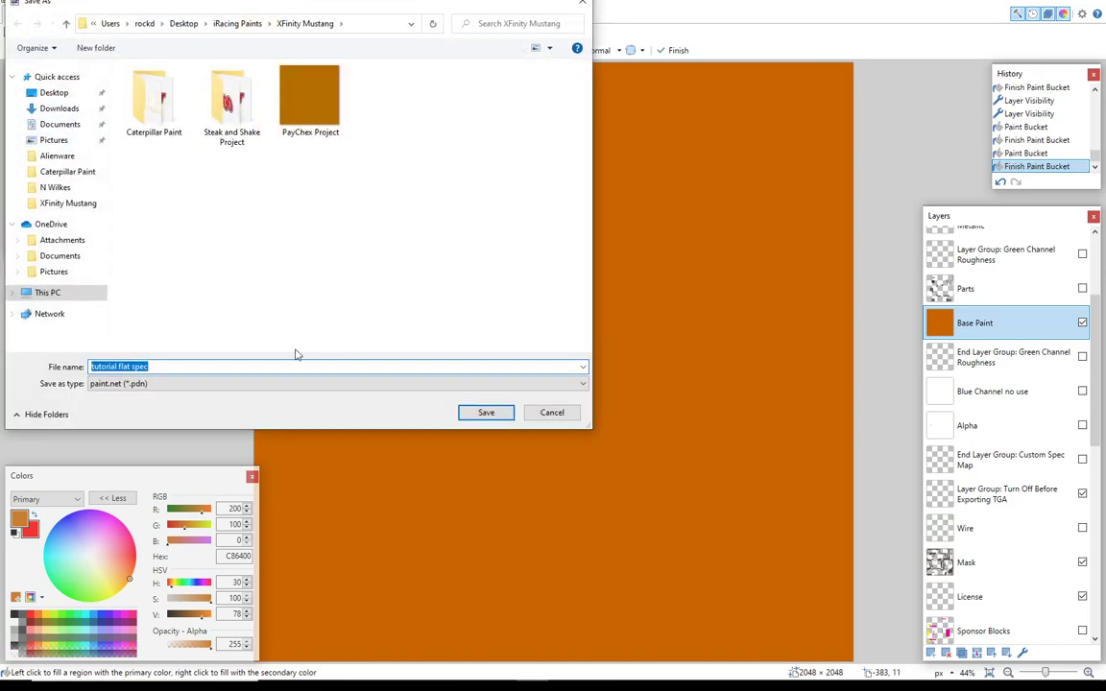
left_click(217, 383)
left_click(220, 451)
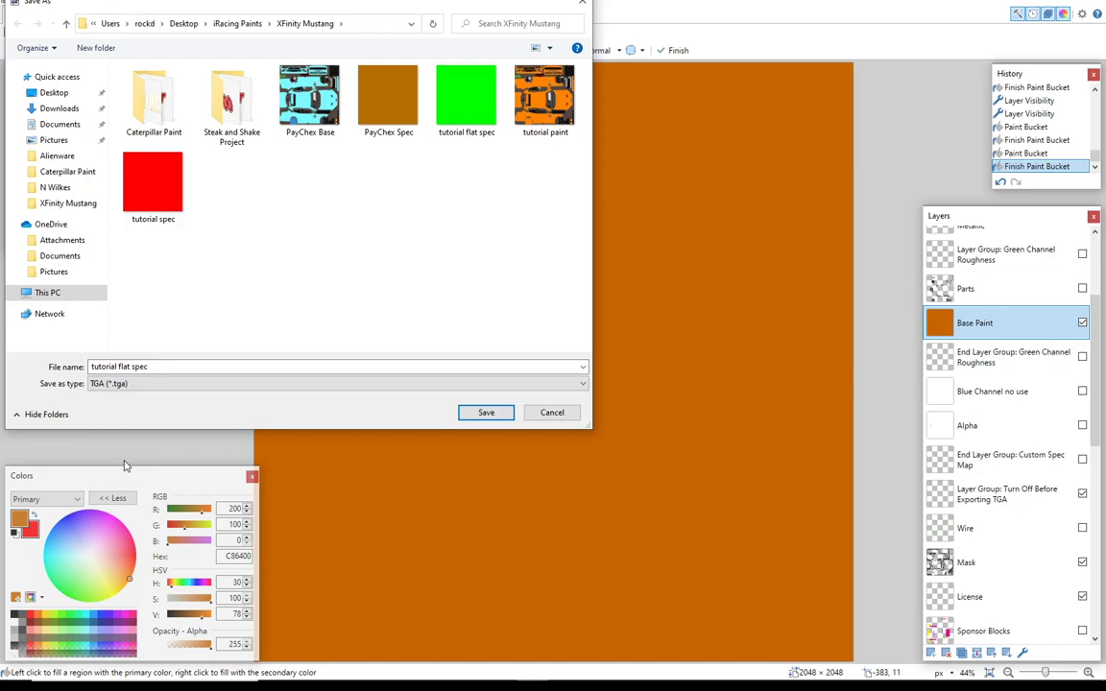
triple_click(130, 366)
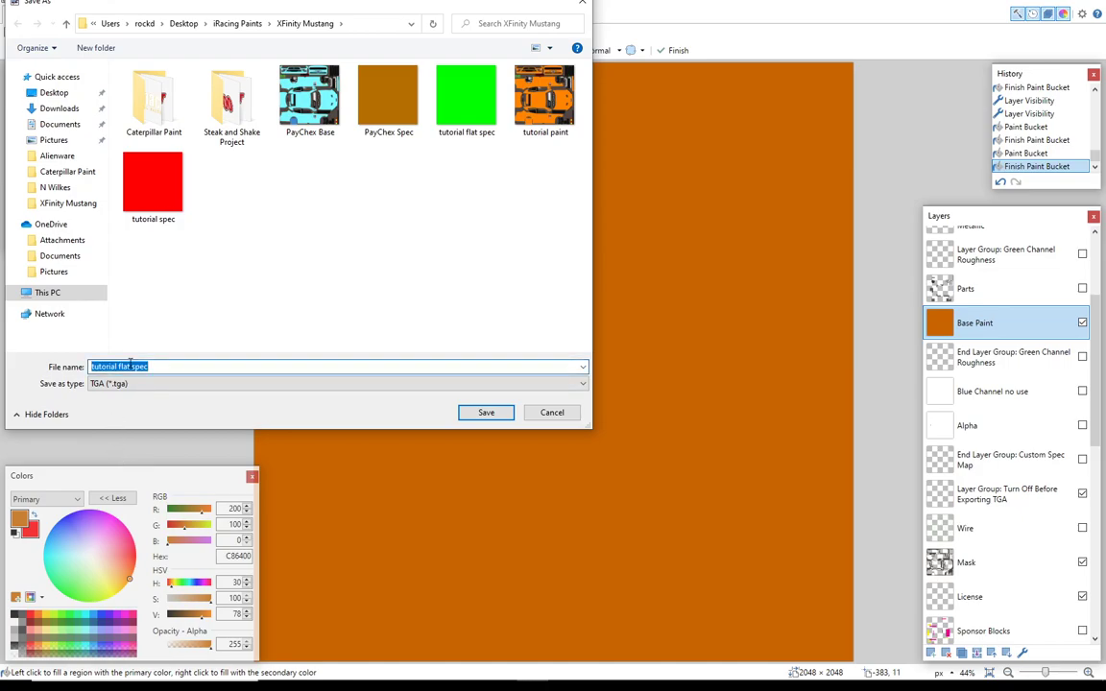
left_click(129, 366)
left_click(485, 412)
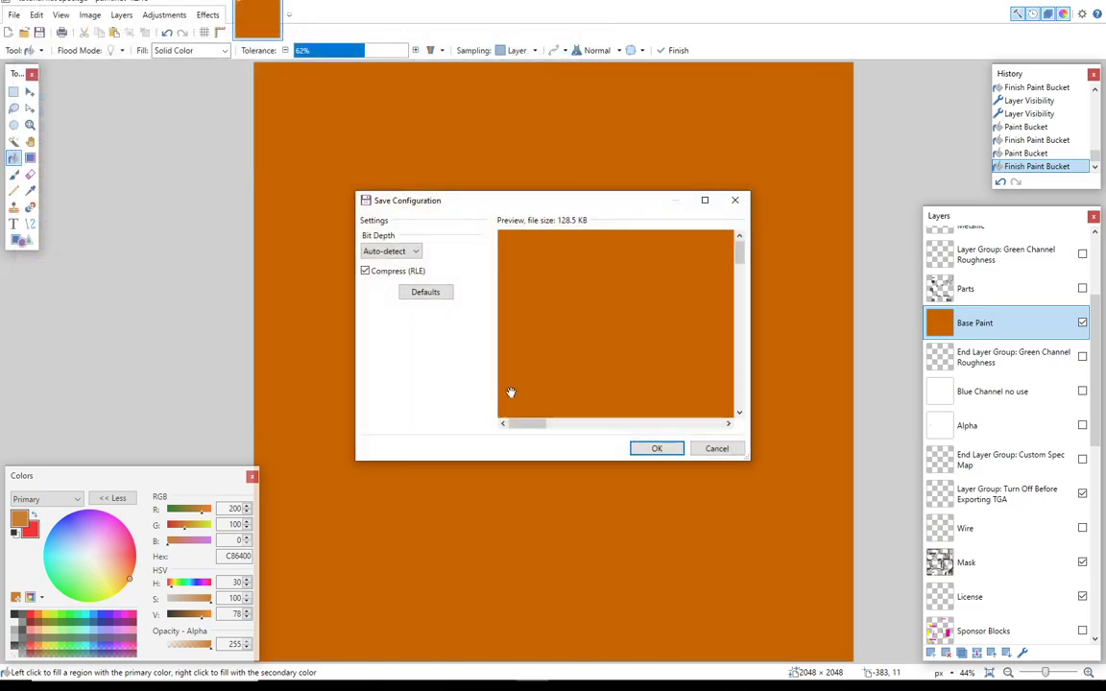
Step: Save the satin spec TGA with auto-detected bit depth and RLE compression, flattening the image, and undo the flatten
left_click(660, 448)
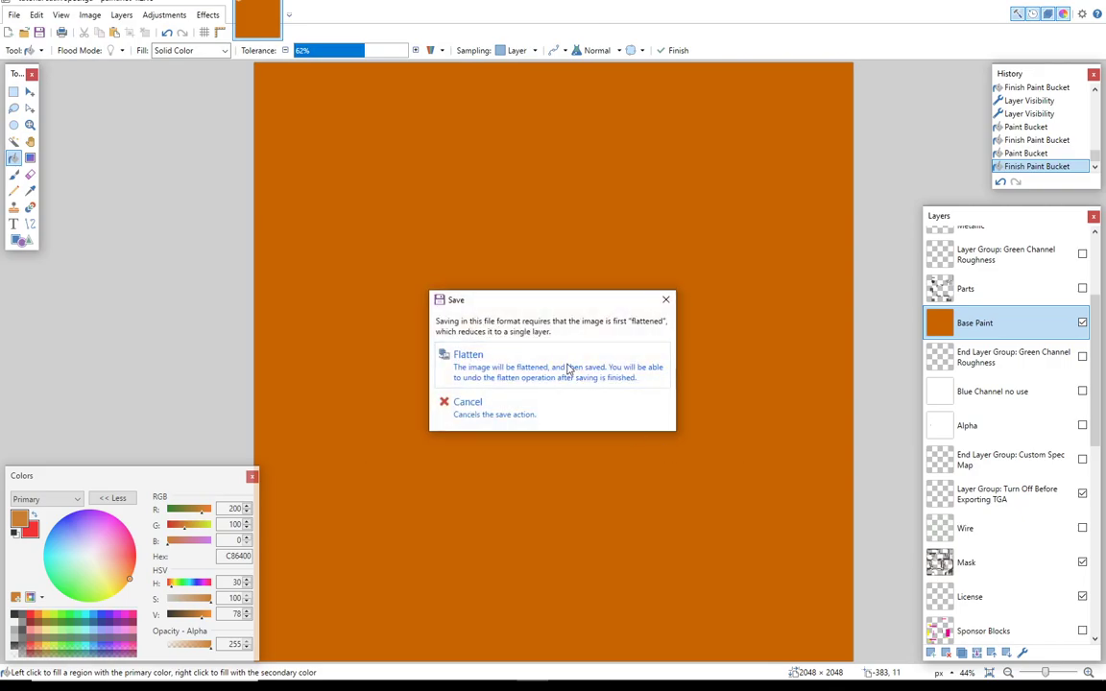
left_click(567, 370)
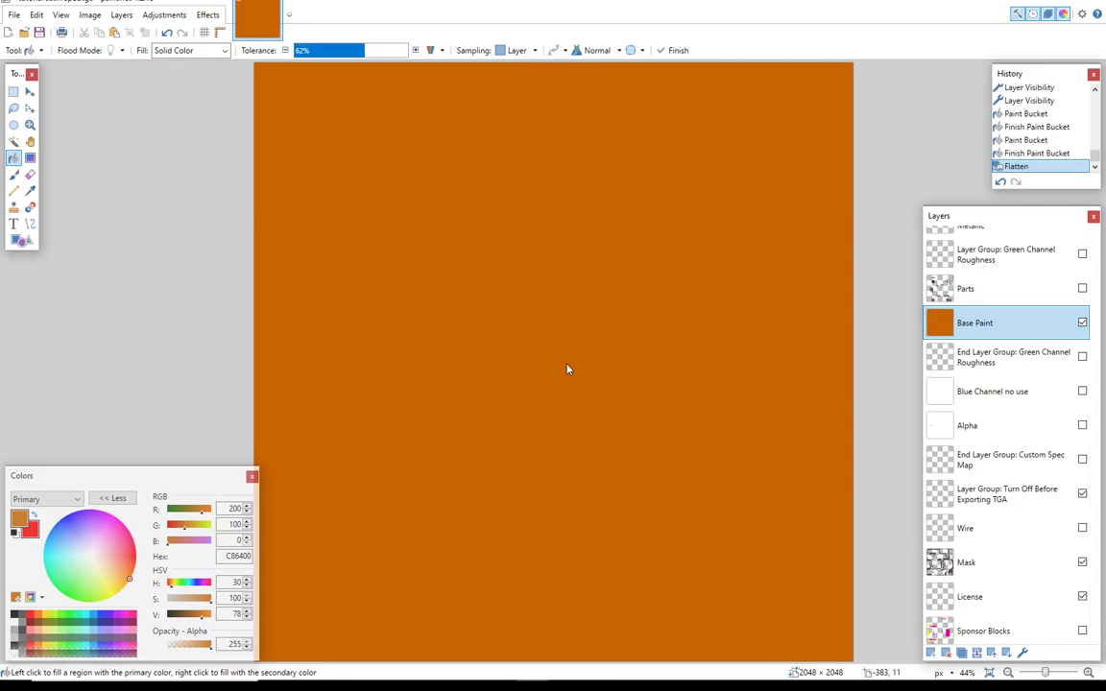
left_click(166, 32)
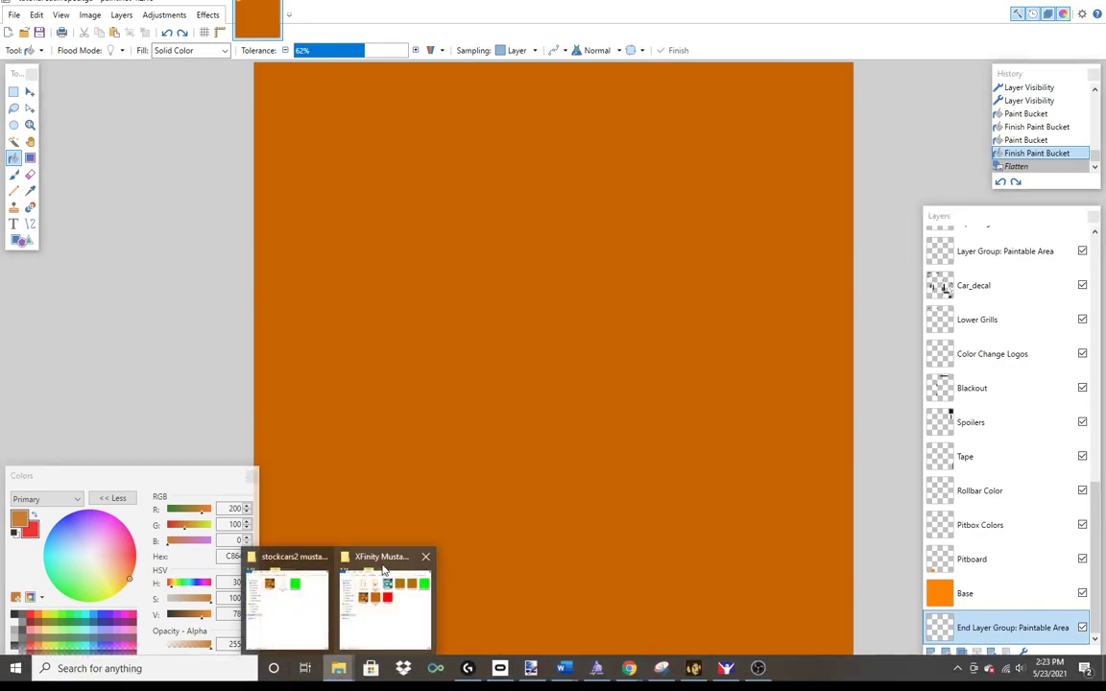
Step: Bring up the XFinity Mustang and stockcars2 mustang2019 folders and delete the car spec TGA and its MIP file from stockcars2 mustang2019
left_click(383, 570)
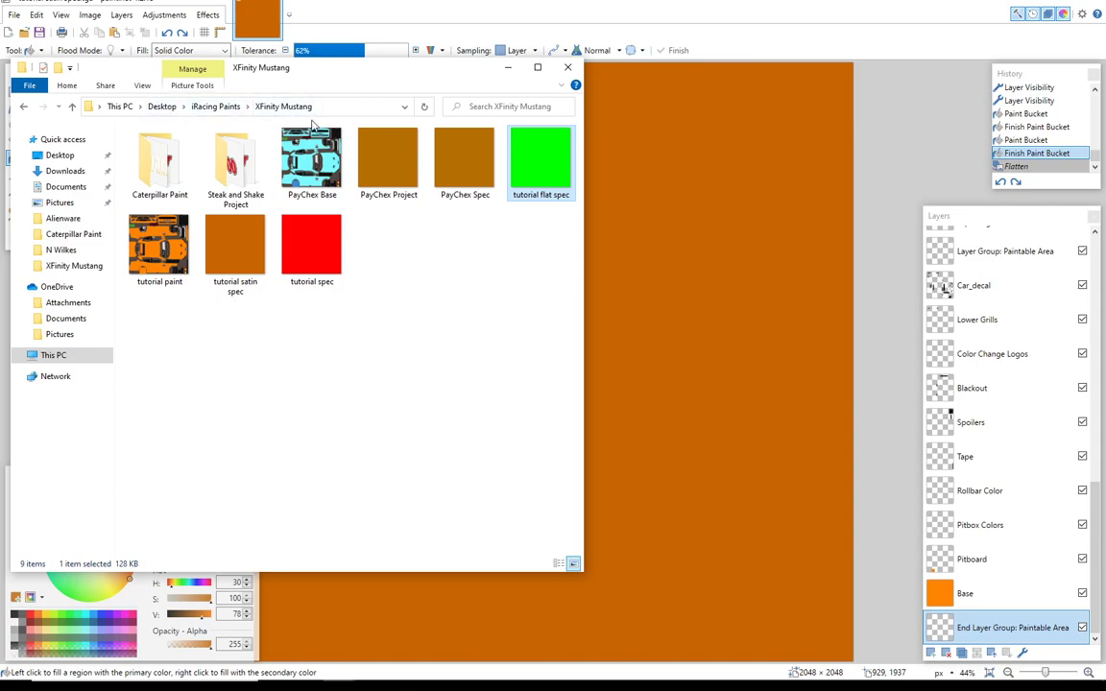
left_click(339, 672)
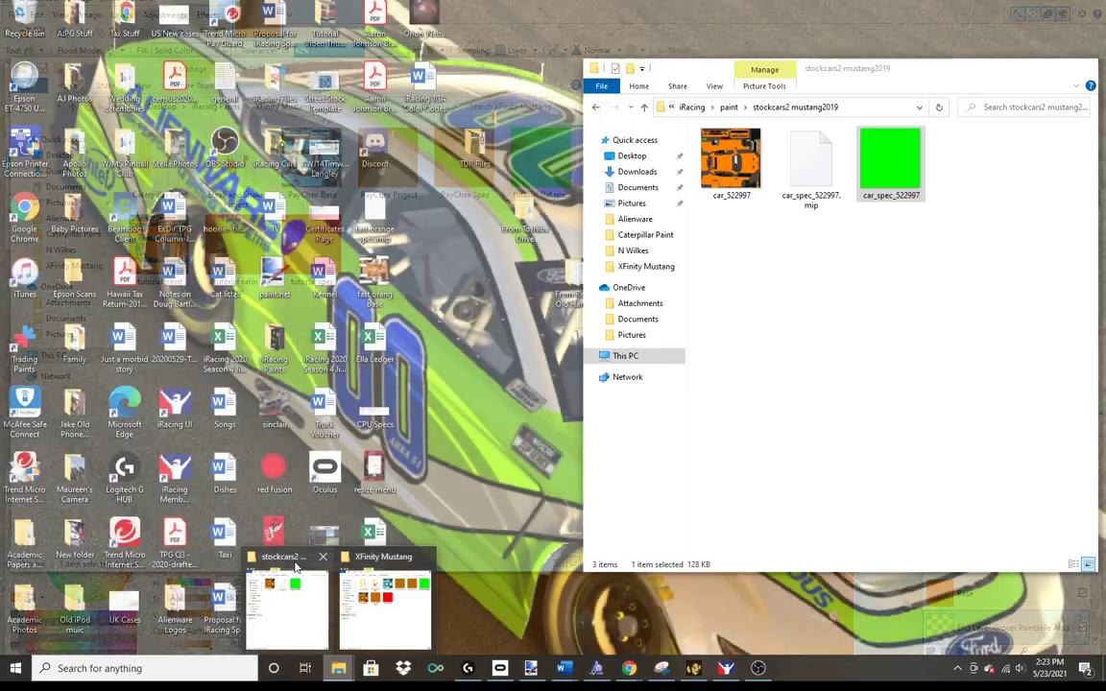
left_click(288, 600)
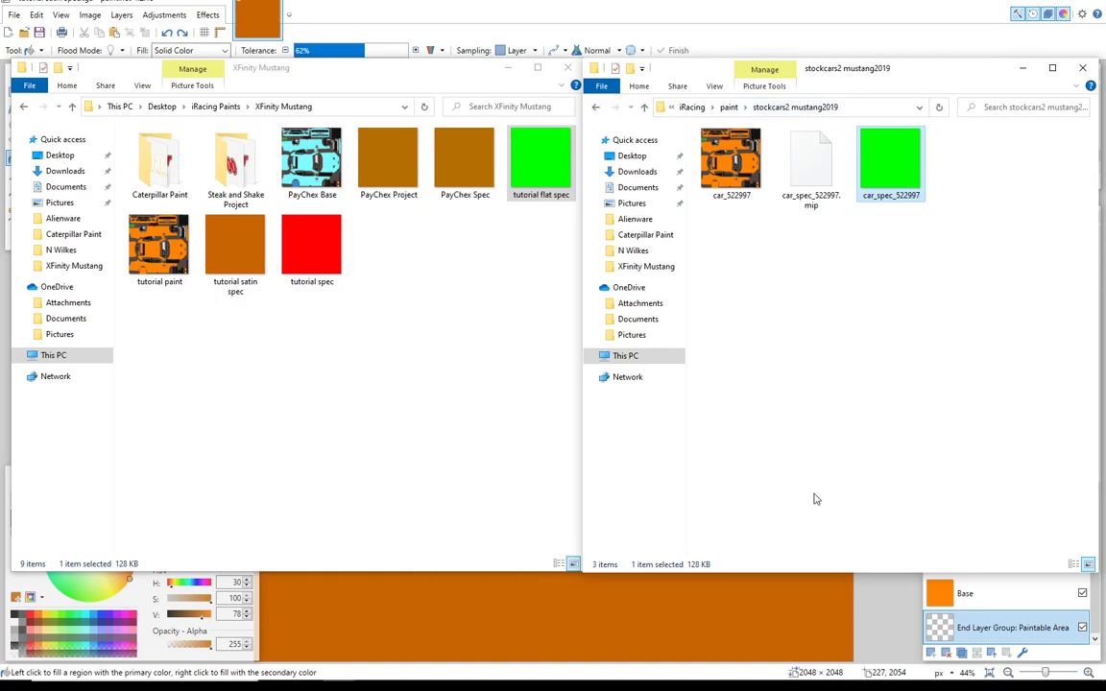
left_click(727, 672)
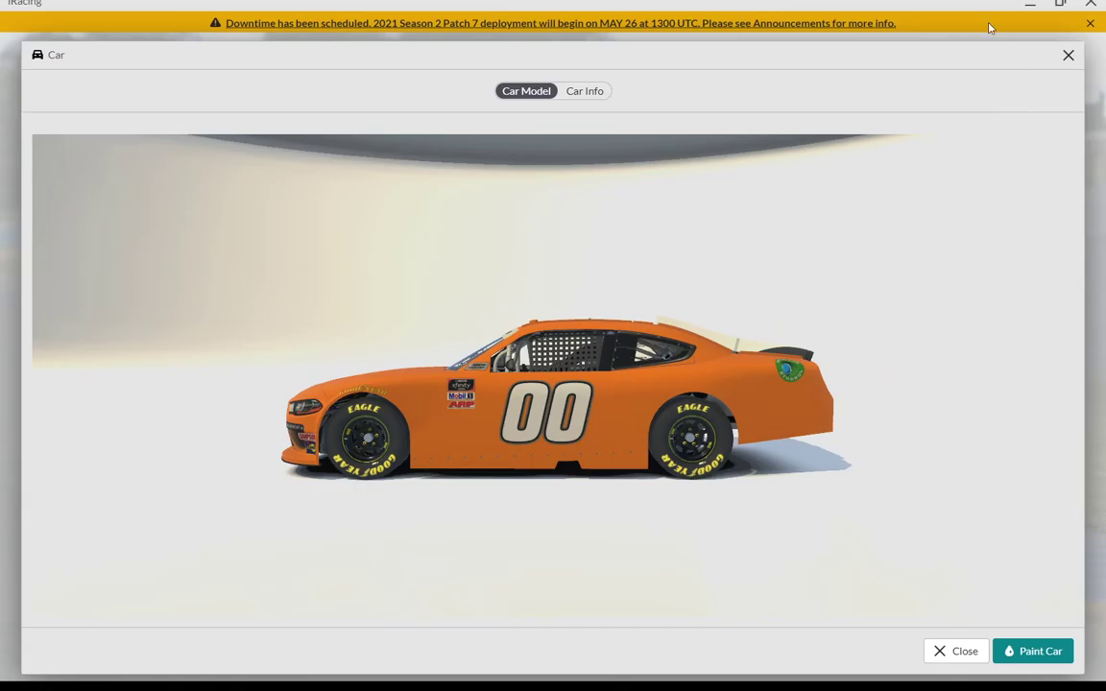
left_click(1032, 5)
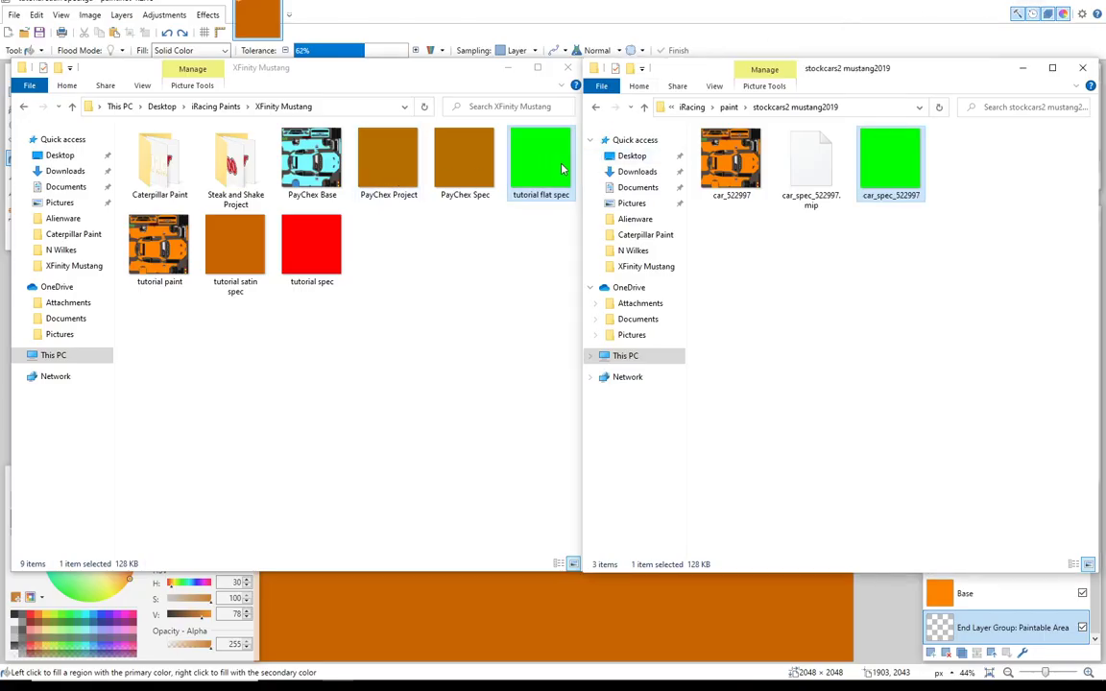
left_click(822, 149)
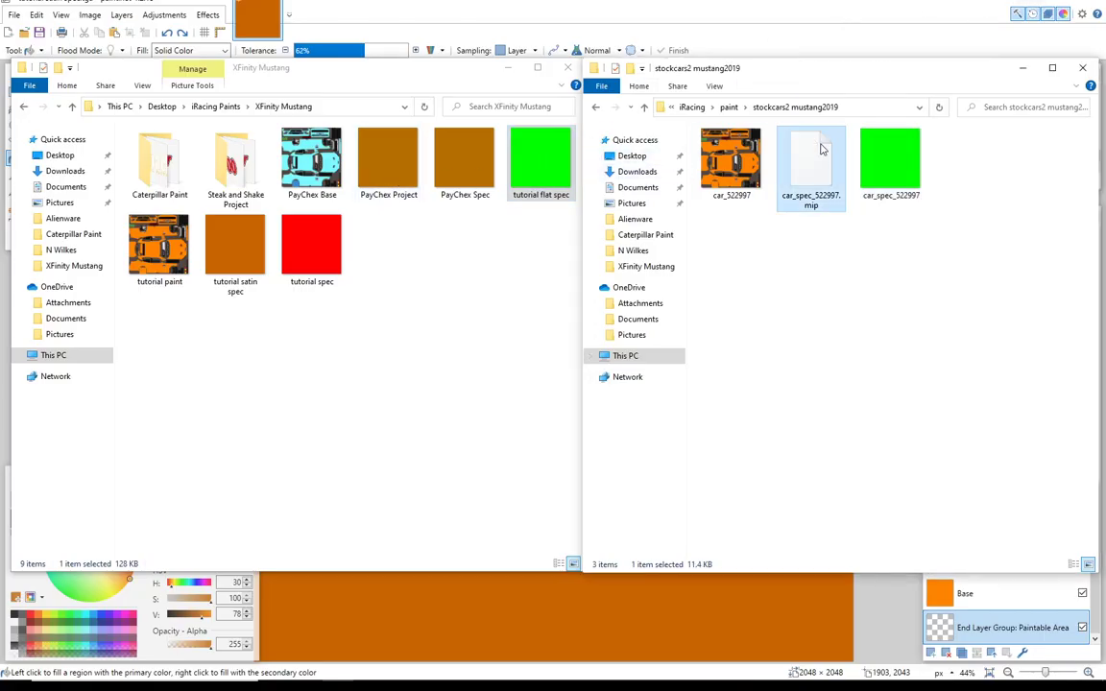
key("shift+Right")
key("Delete")
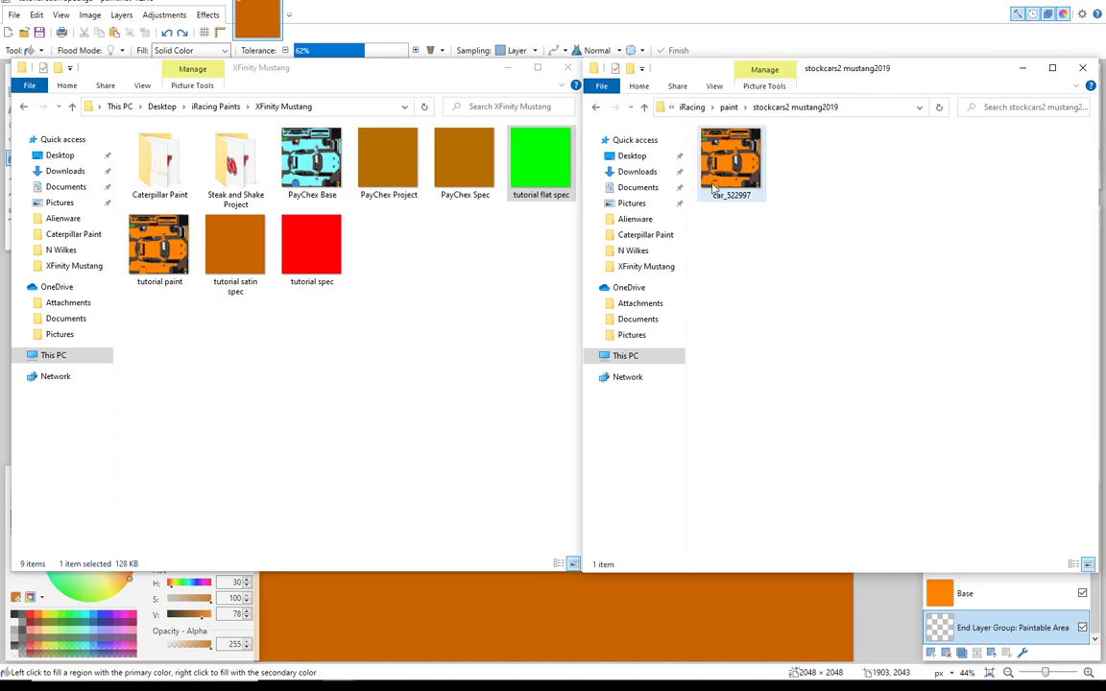
Step: Copy tutorial satin spec into the stockcars2 mustang2019 folder and rename the copy as car_spec_ followed by the customer ID
left_click(242, 248)
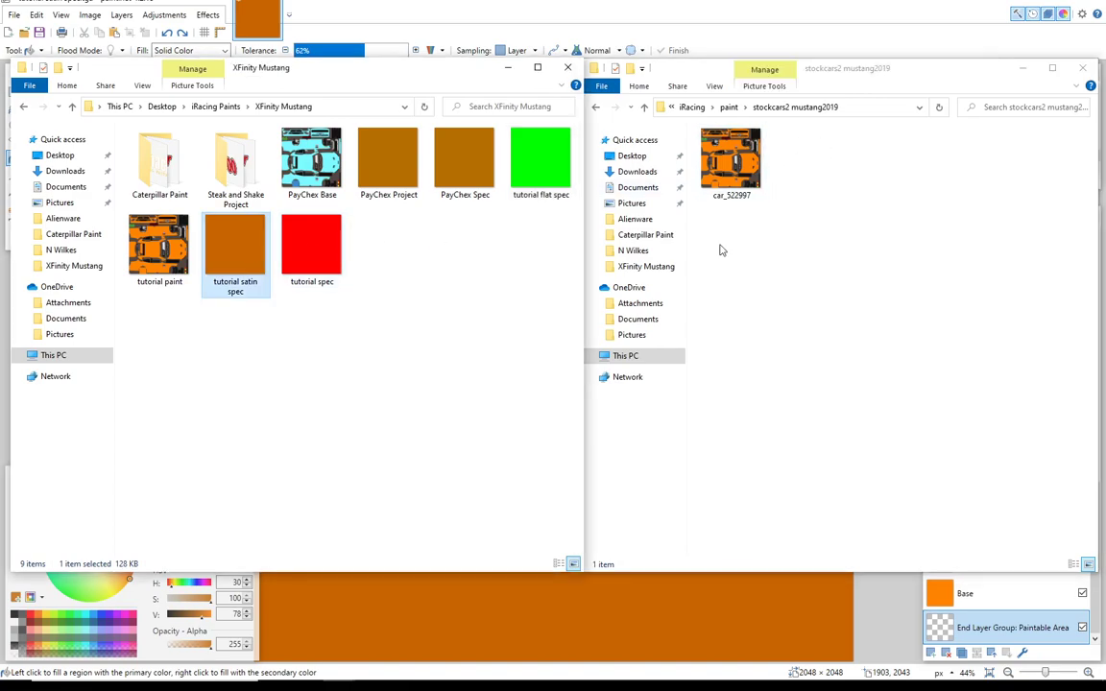
left_click(792, 209)
key("ctrl+v")
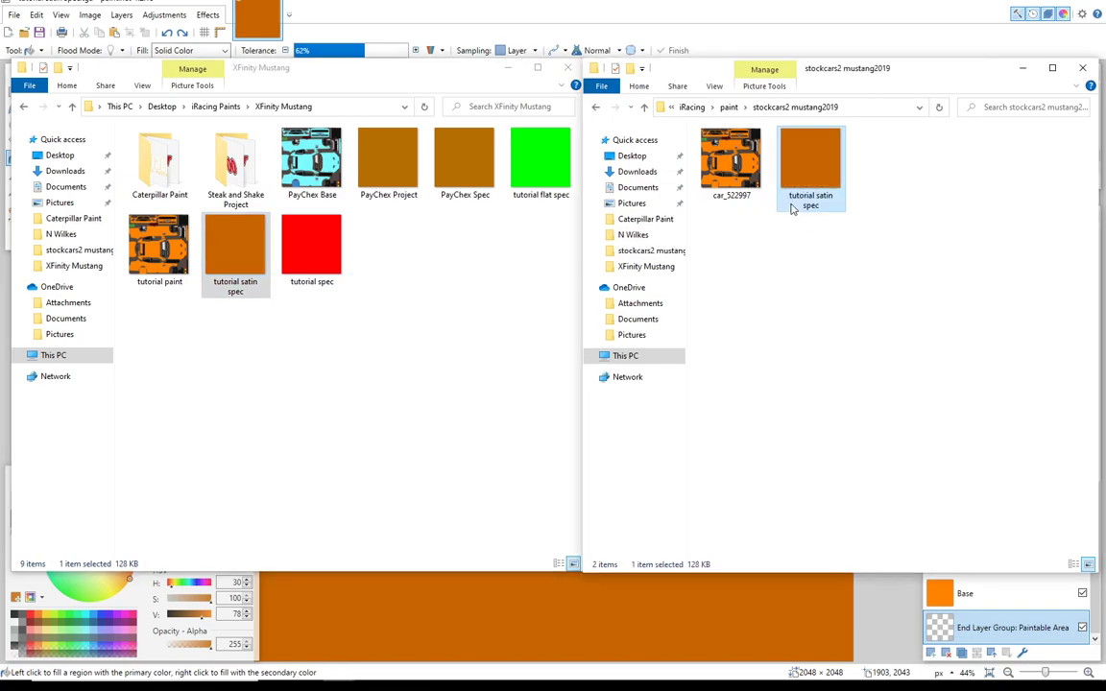
left_click(809, 199)
type("car_spec_522997")
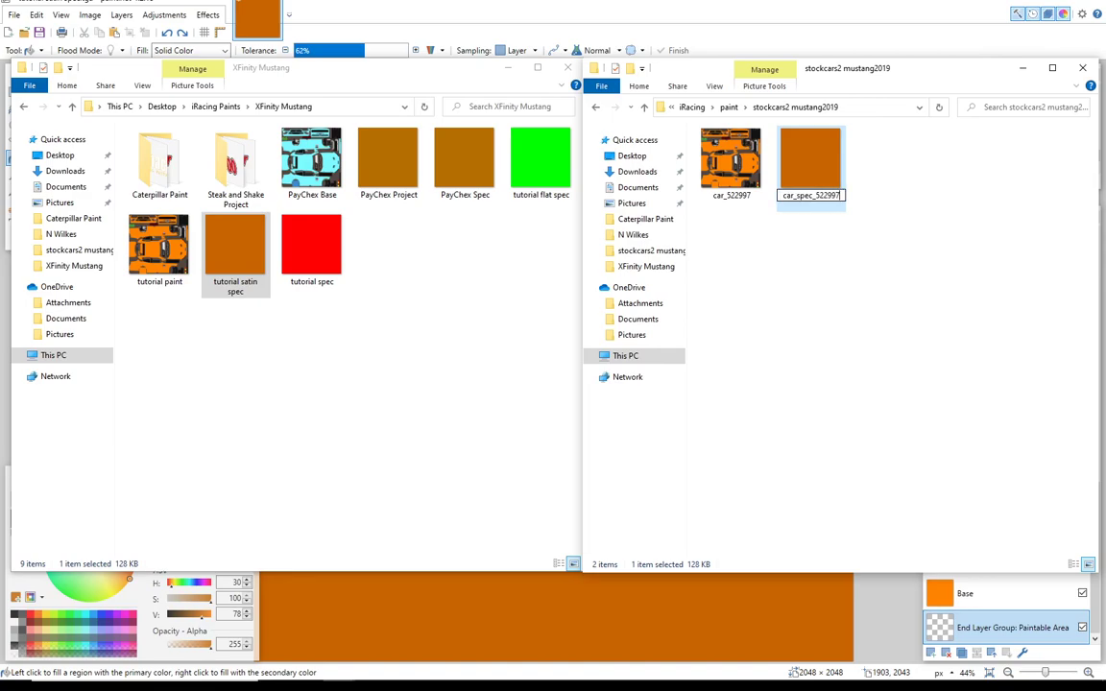
key("Return")
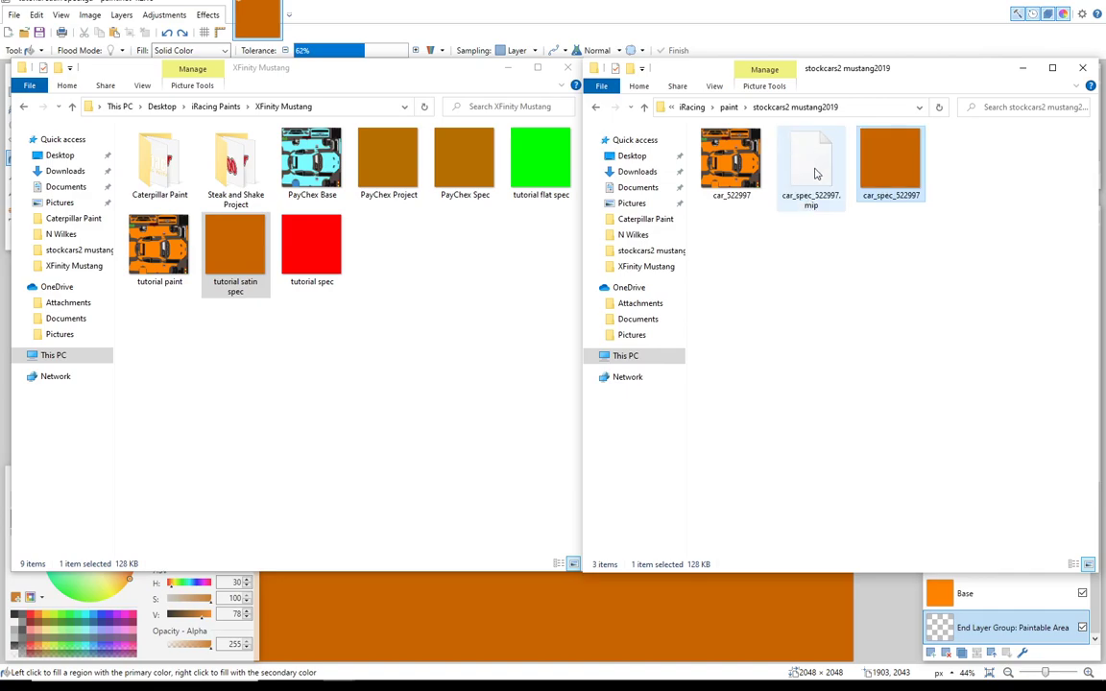
Step: Switch to iRacing and examine the satin spec finish on the car model from its other side
mouse_move(672, 677)
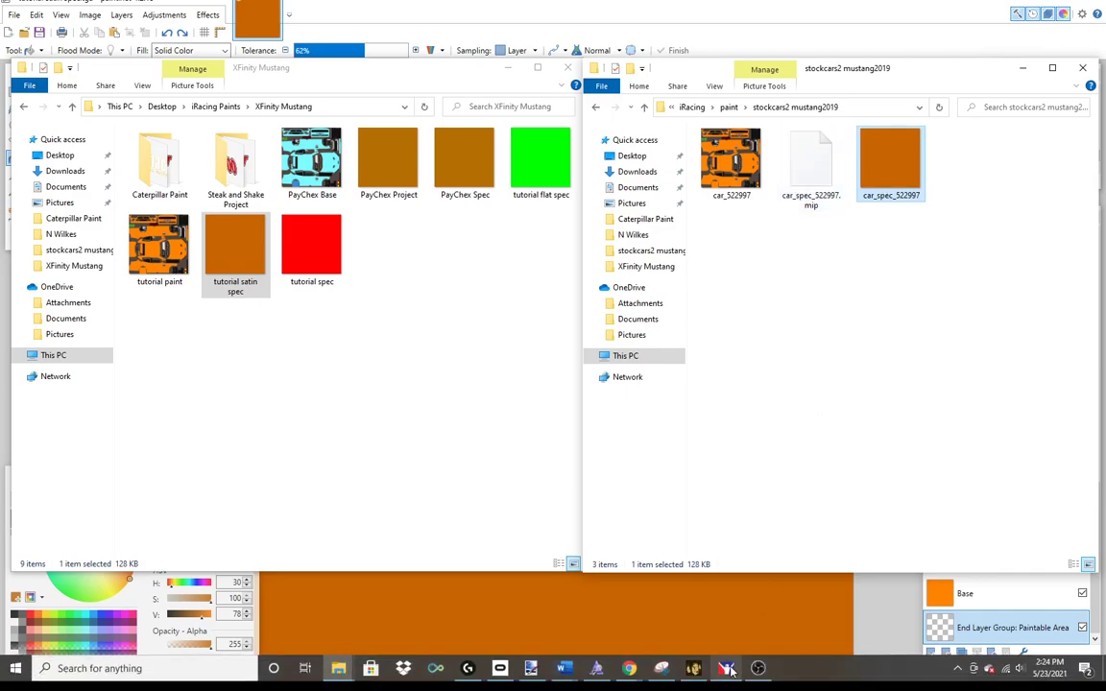
left_click(727, 669)
left_click_drag(592, 511, 785, 363)
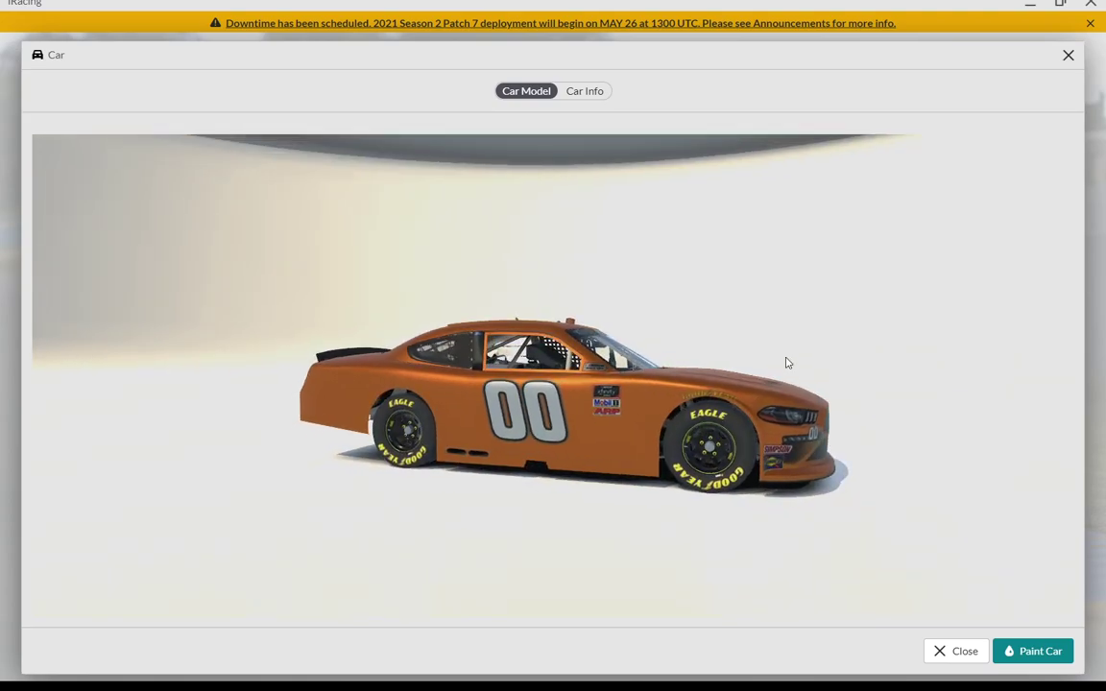
left_click(1027, 5)
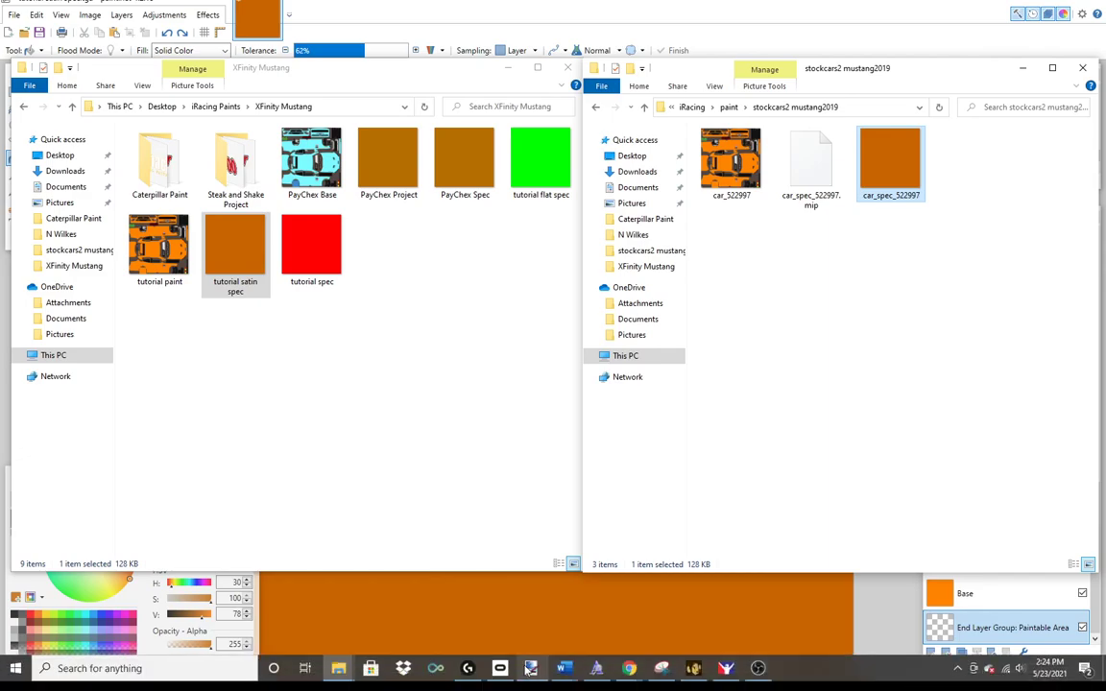
Step: Switch to paint.net, set the primary color's red value to 180, and fill the Green Channel Roughness group's Base Paint layer with it
left_click(478, 677)
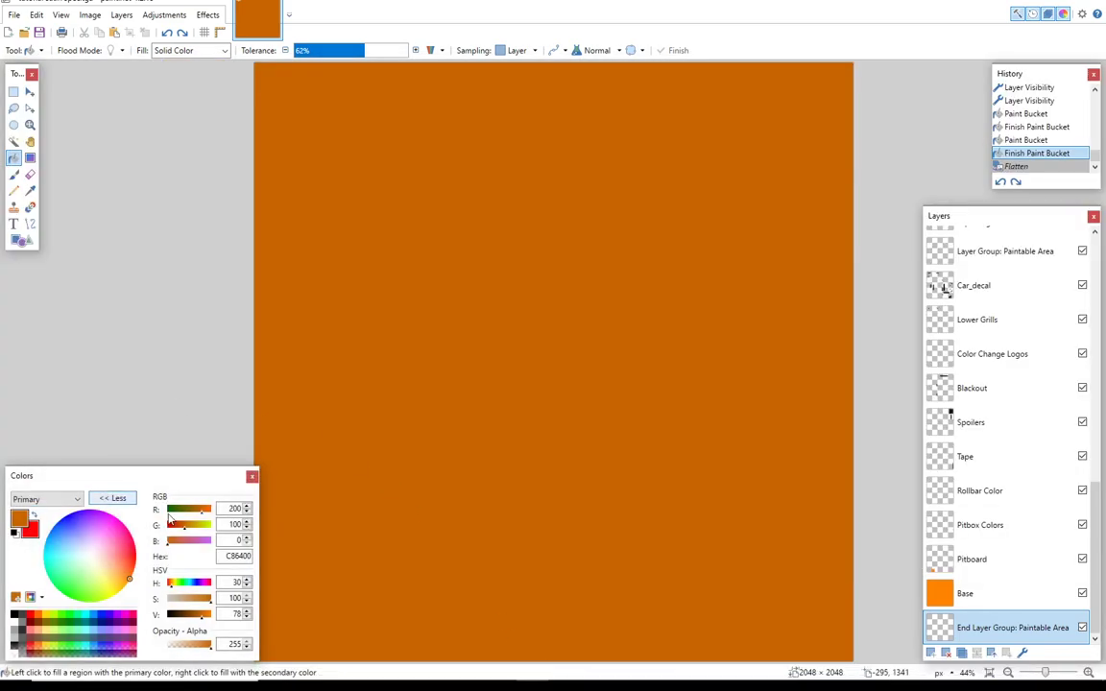
double_click(246, 512)
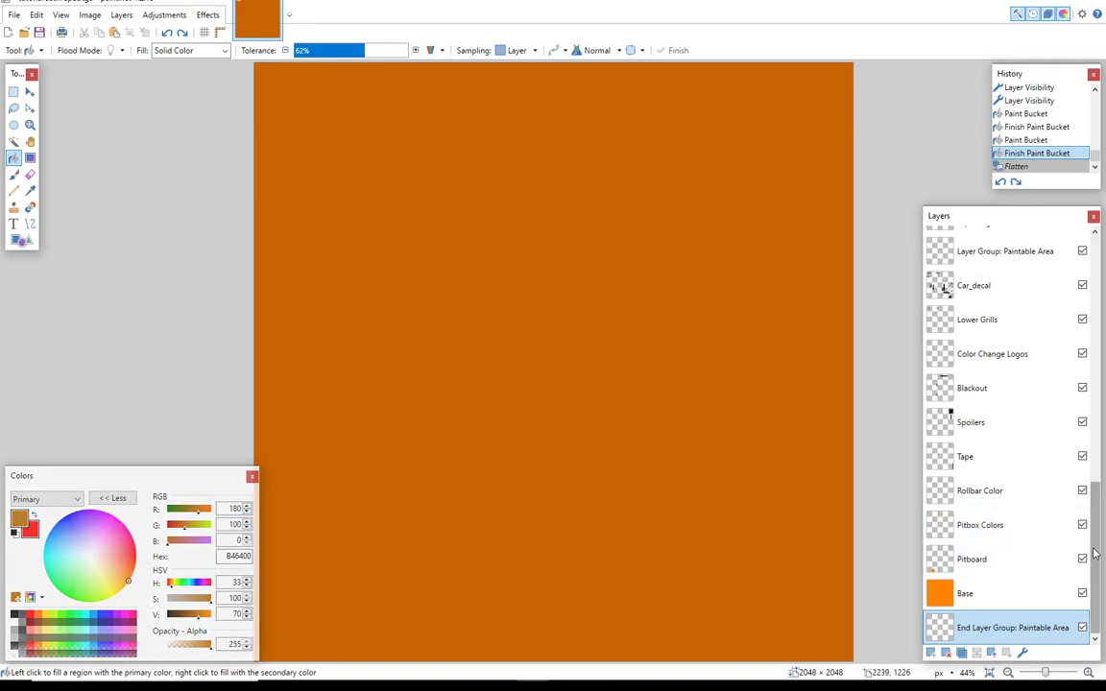
scroll(1093, 554, "up", 10)
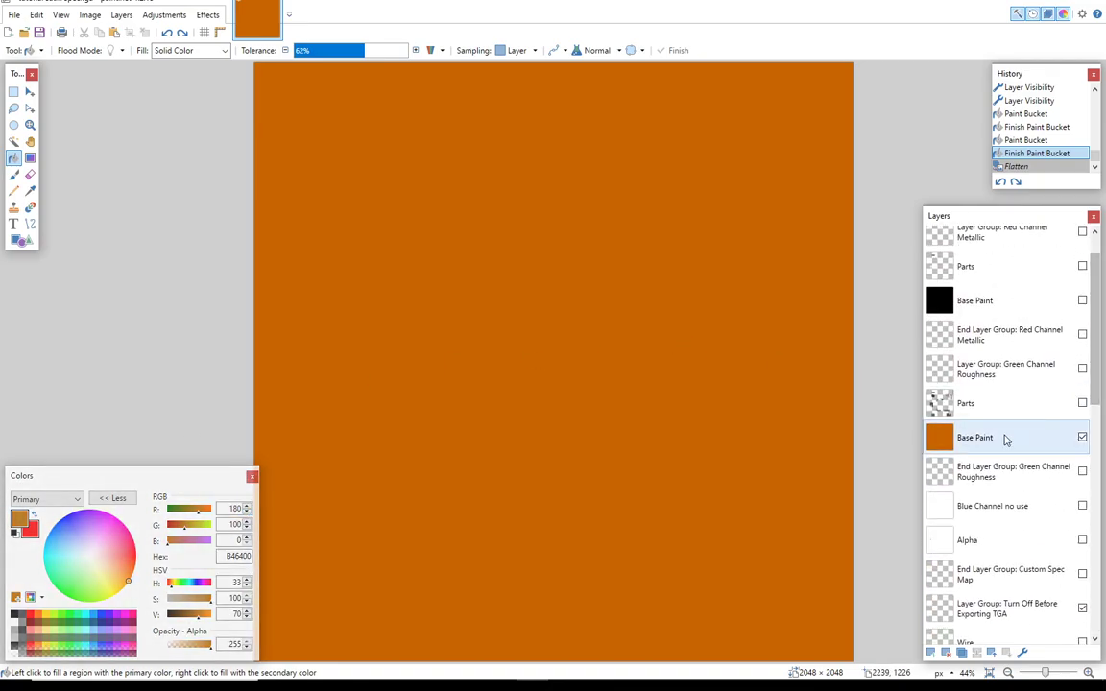
left_click(1005, 438)
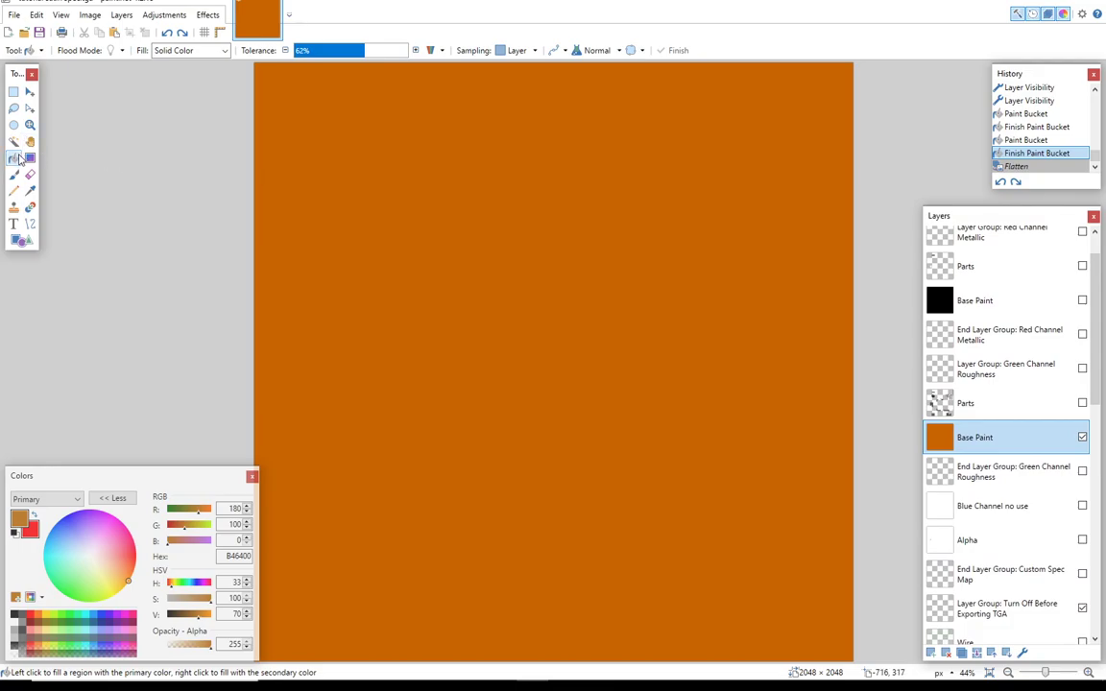
left_click(324, 210)
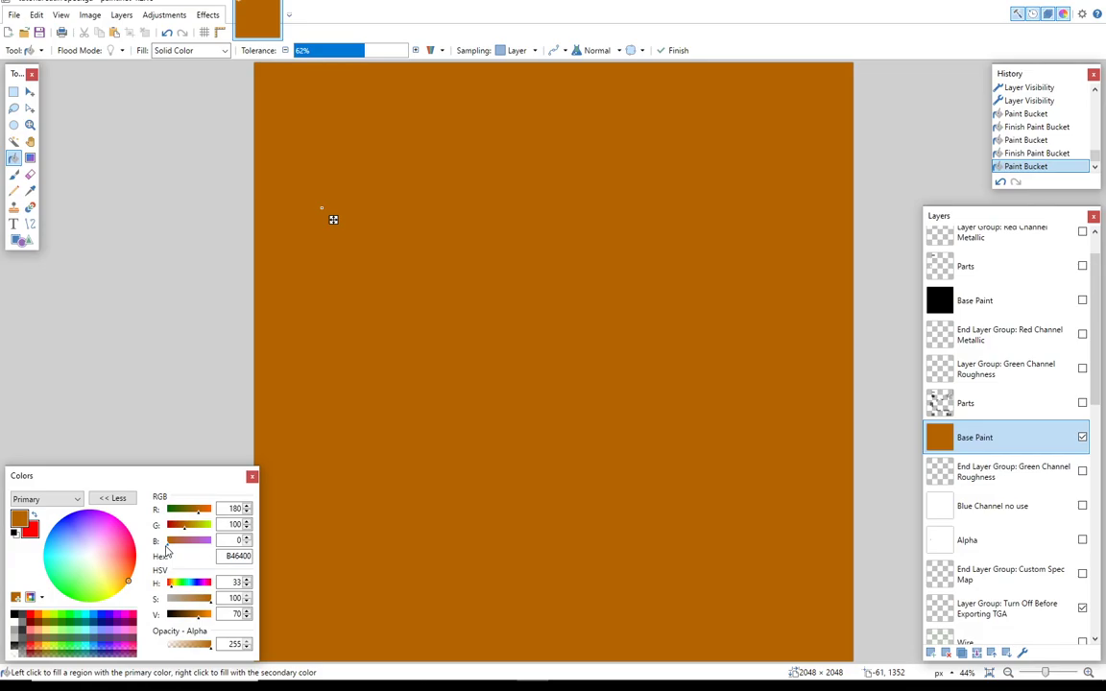
Step: Set the primary color's green value to 120 and refill the Base Paint layer with the Paint Bucket
type("0")
left_click(247, 521)
left_click(247, 521)
left_click(247, 521)
left_click(247, 522)
left_click(247, 522)
left_click(247, 521)
left_click(246, 522)
left_click(247, 522)
left_click(247, 522)
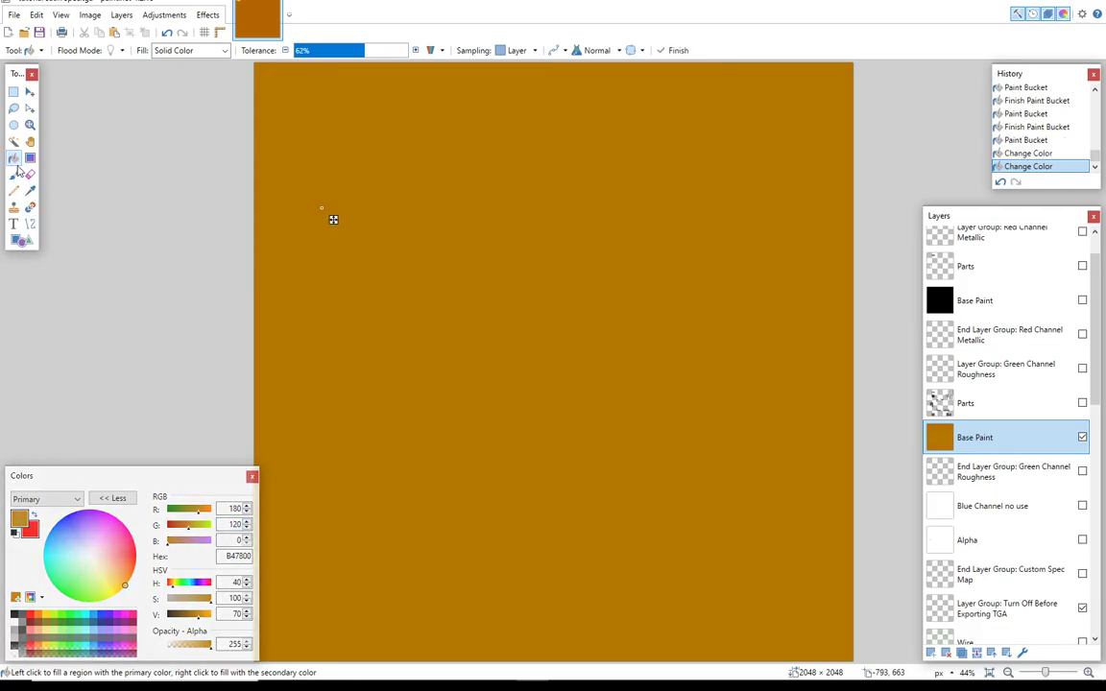
left_click(365, 281)
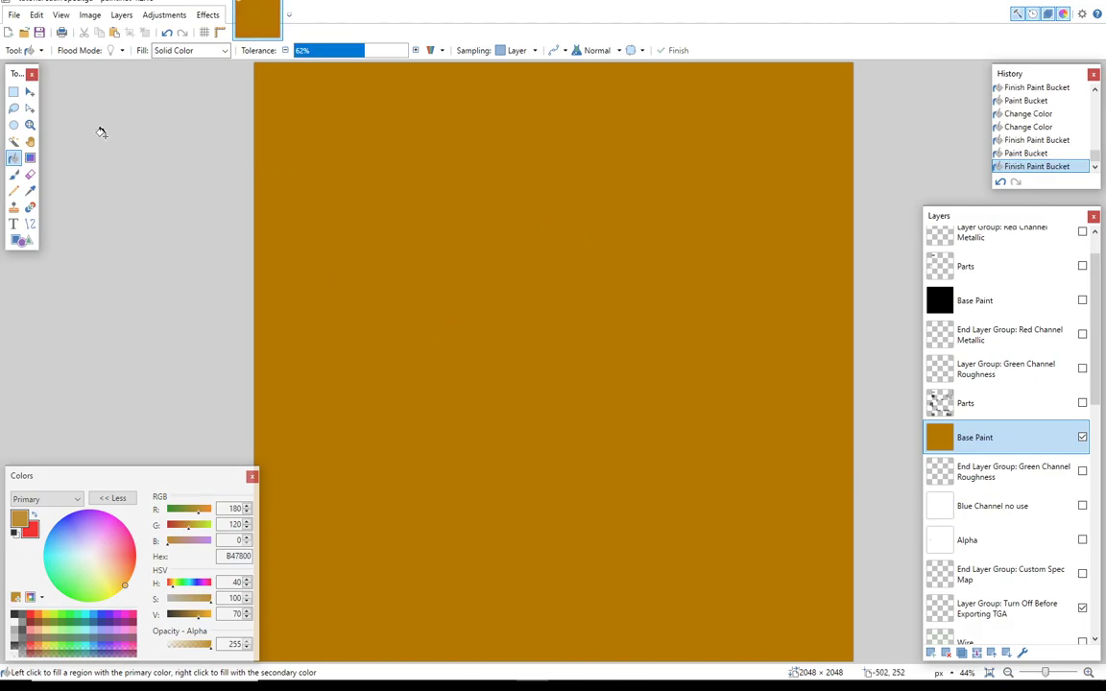
Step: Set up saving the image as a TGA file named tutorial satin spec in the XFinity Mustang folder, replacing the existing file
left_click(16, 16)
left_click(21, 113)
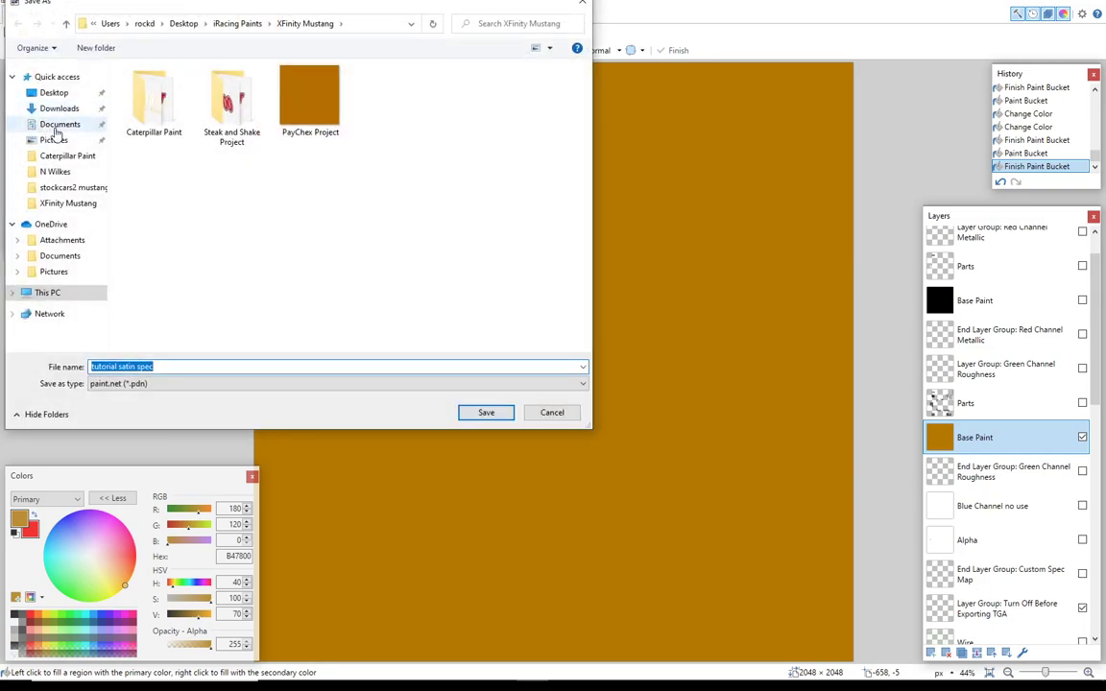
left_click(205, 384)
left_click(112, 457)
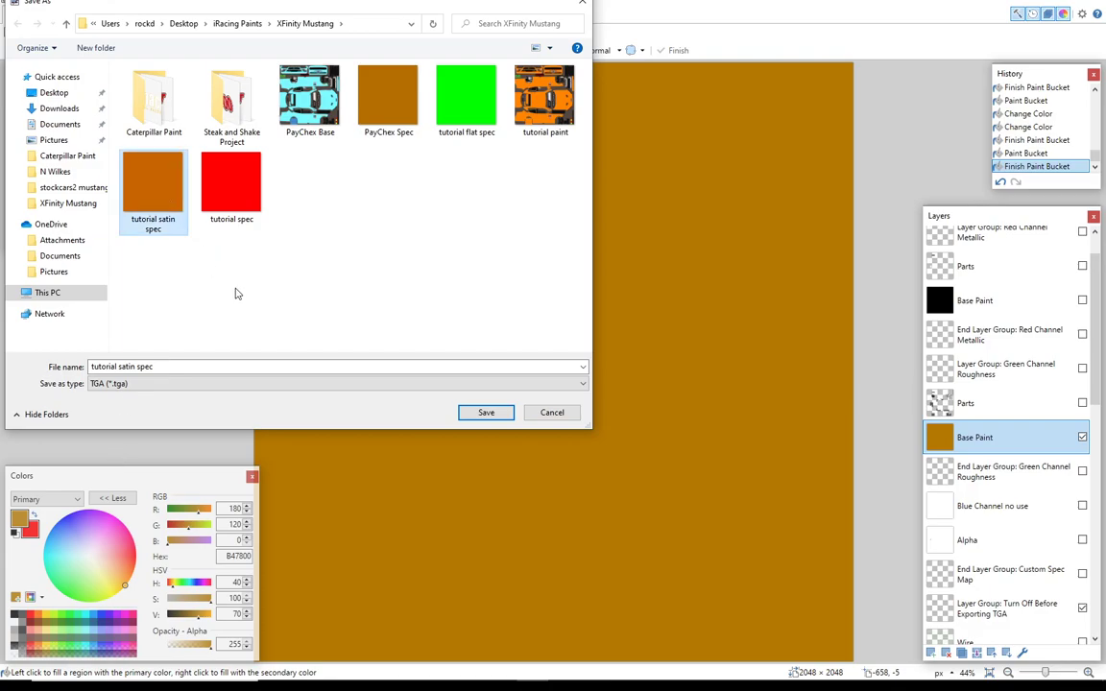
left_click(492, 413)
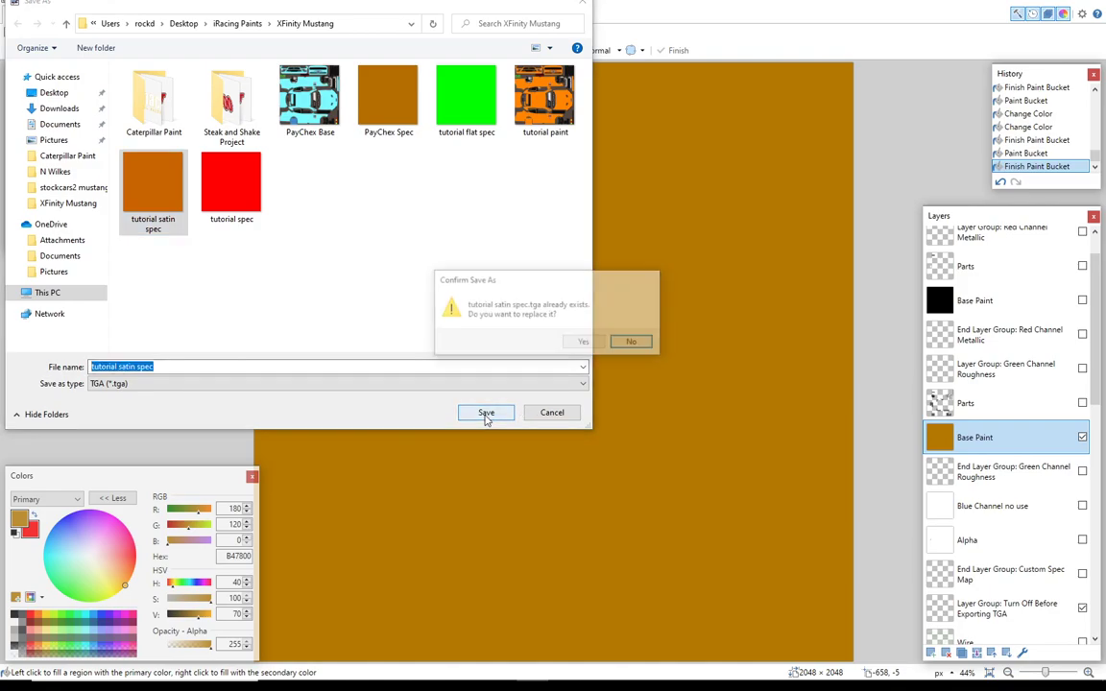
left_click(587, 343)
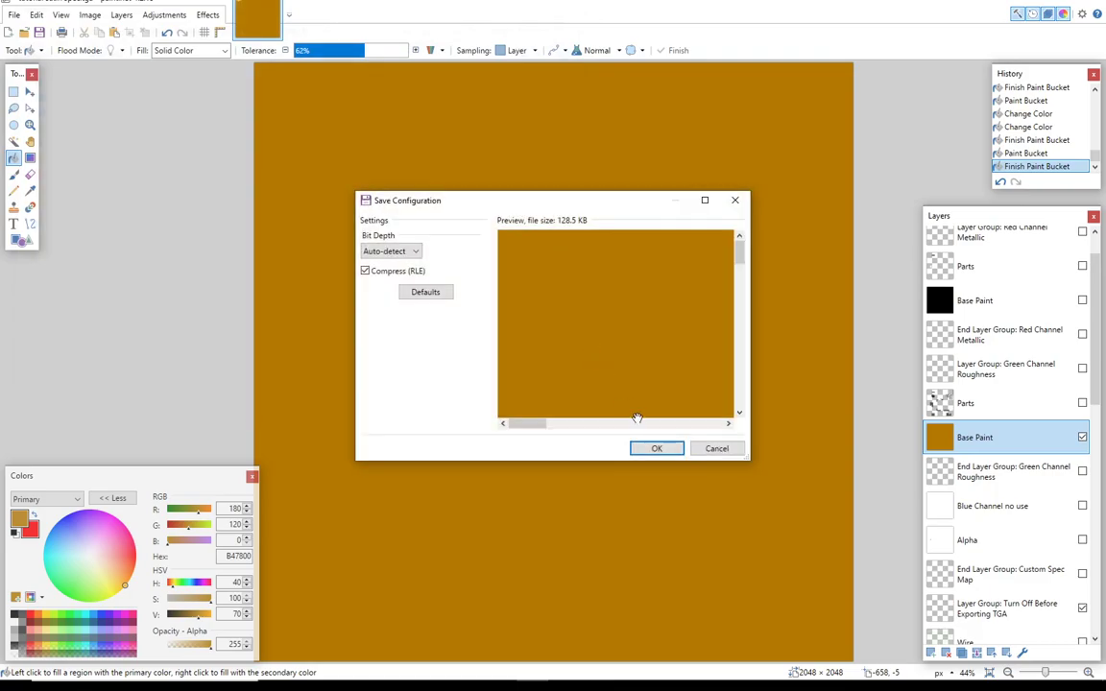
Step: Complete the TGA save with auto-detected bit depth and RLE compression, flattening the image, and undo the flatten
left_click(657, 450)
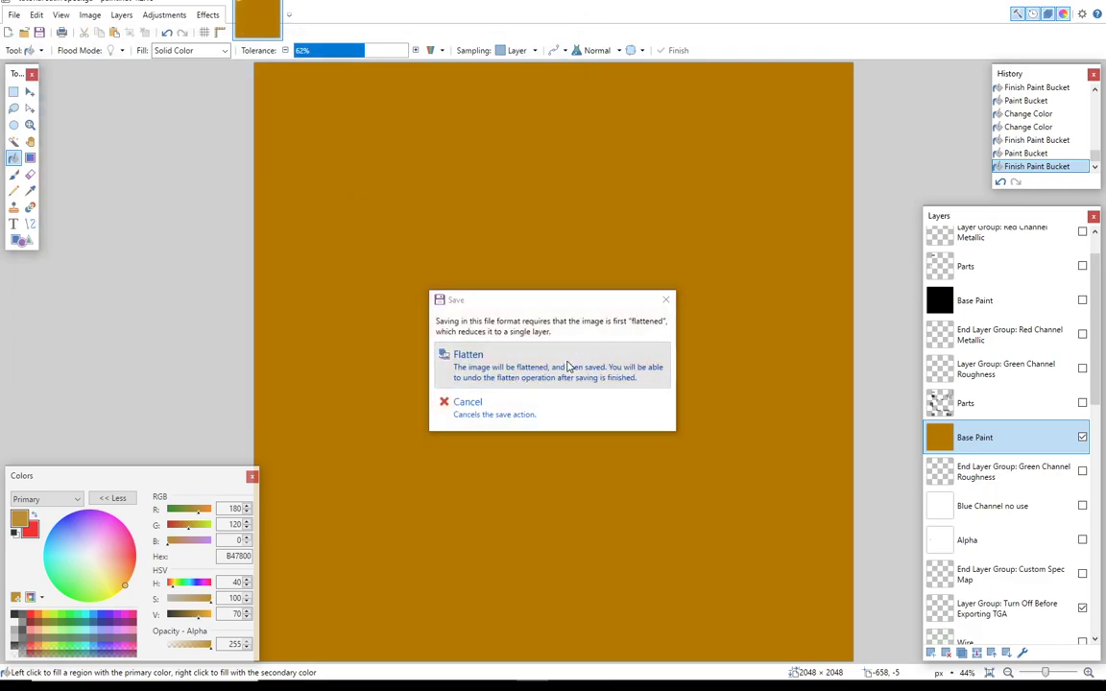
left_click(564, 361)
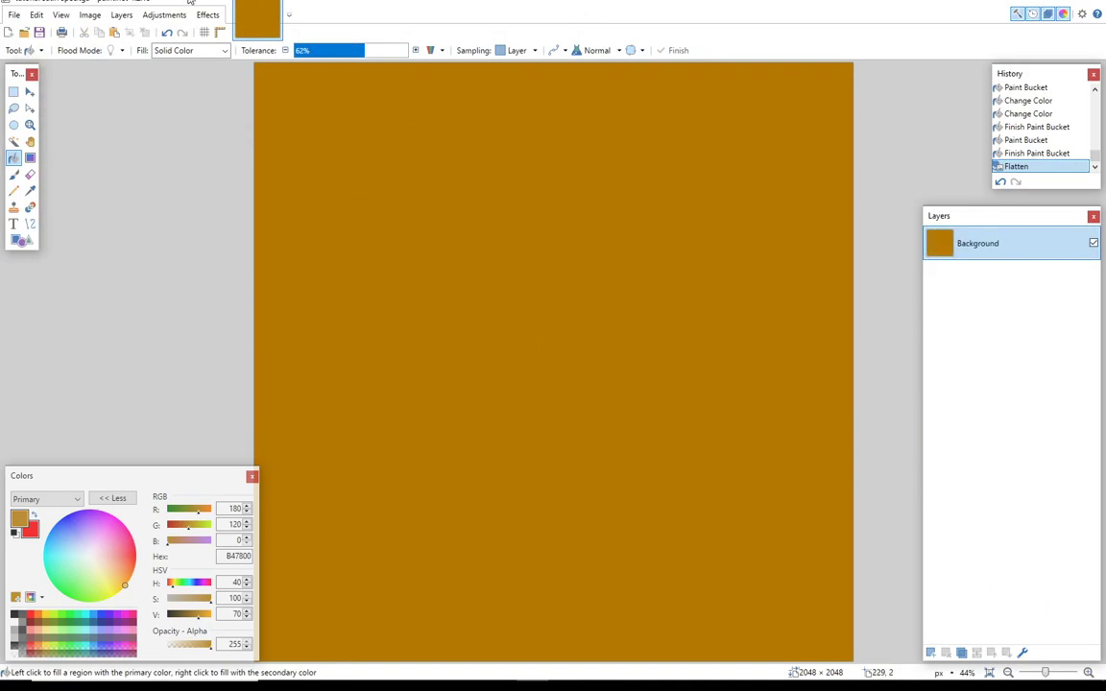
left_click(167, 33)
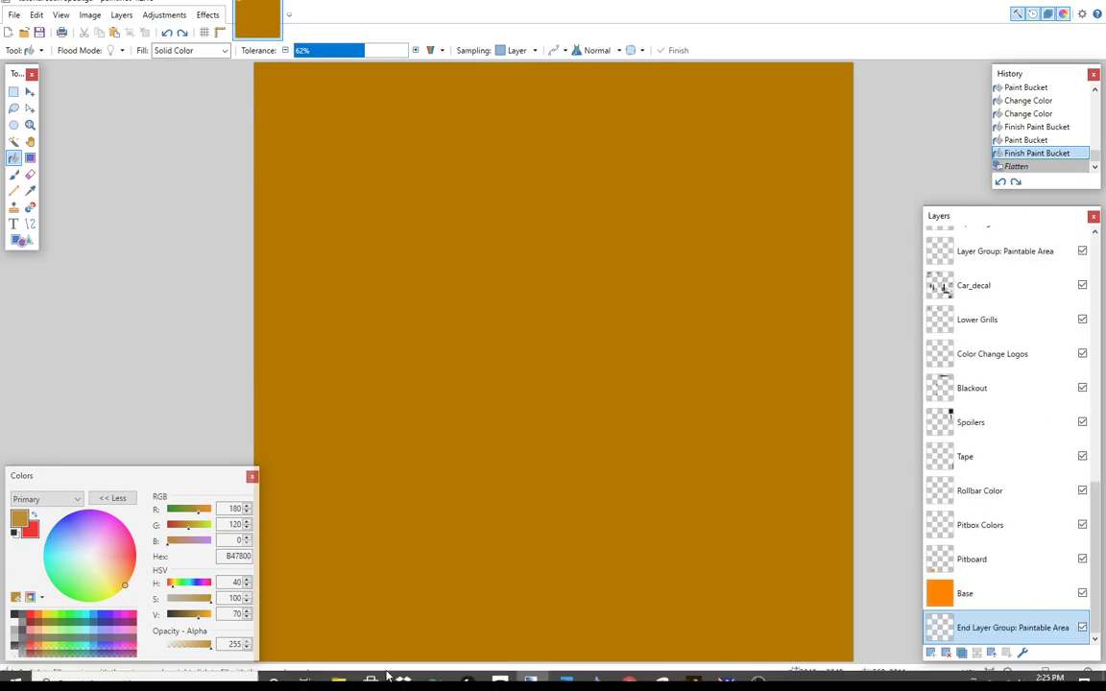
Step: Reopen both Mustang folders and remove the outdated car spec TGA and MIP file from stockcars2 mustang2019
left_click(338, 668)
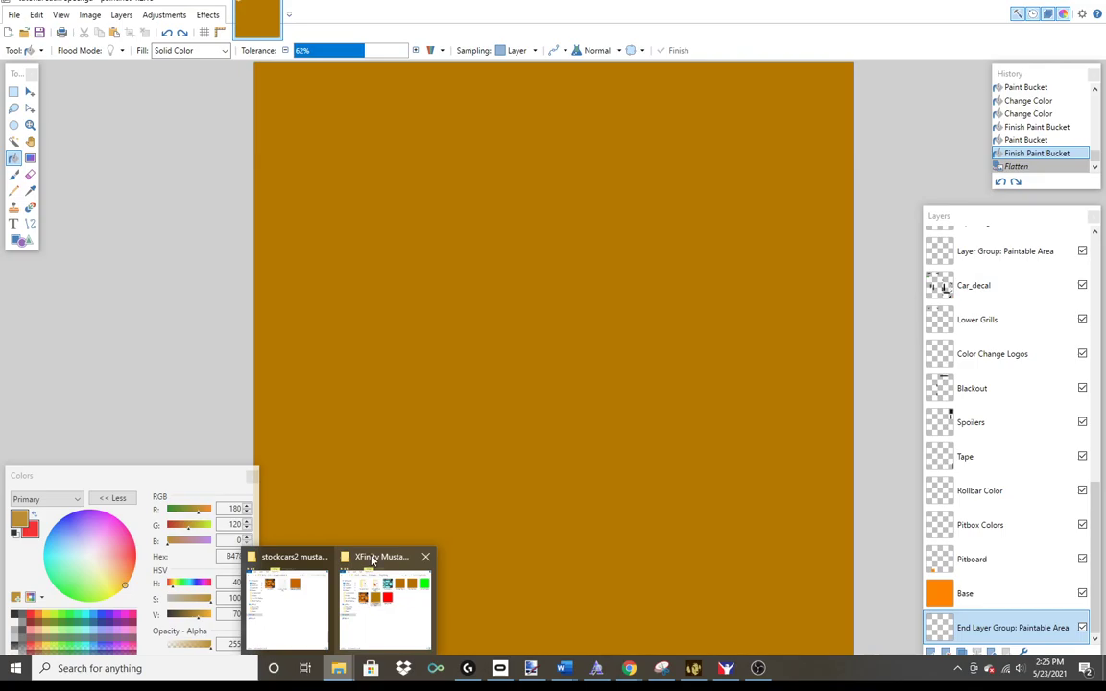
left_click(372, 560)
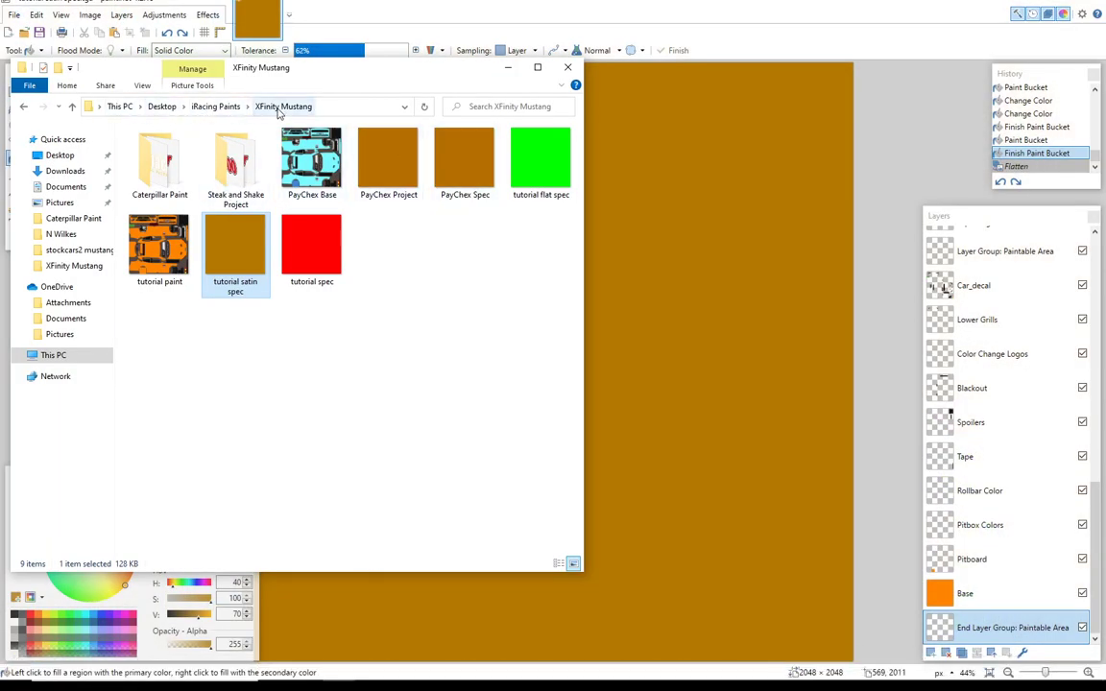
left_click(352, 677)
left_click(286, 557)
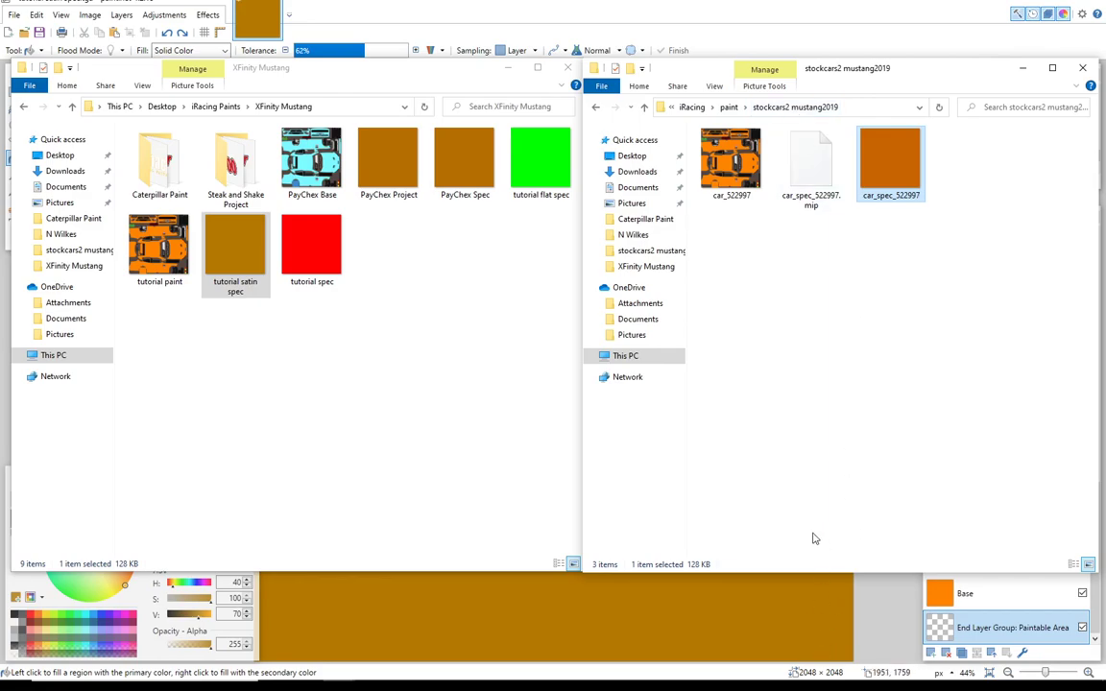
left_click(809, 169)
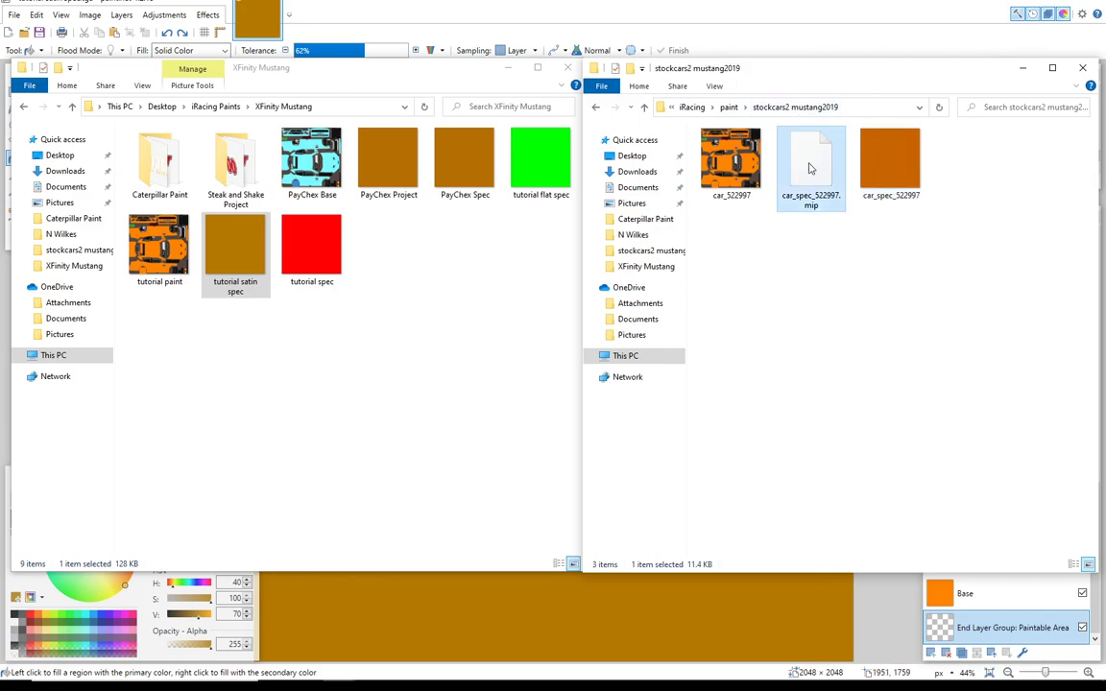
key("shift+Right")
key("Delete")
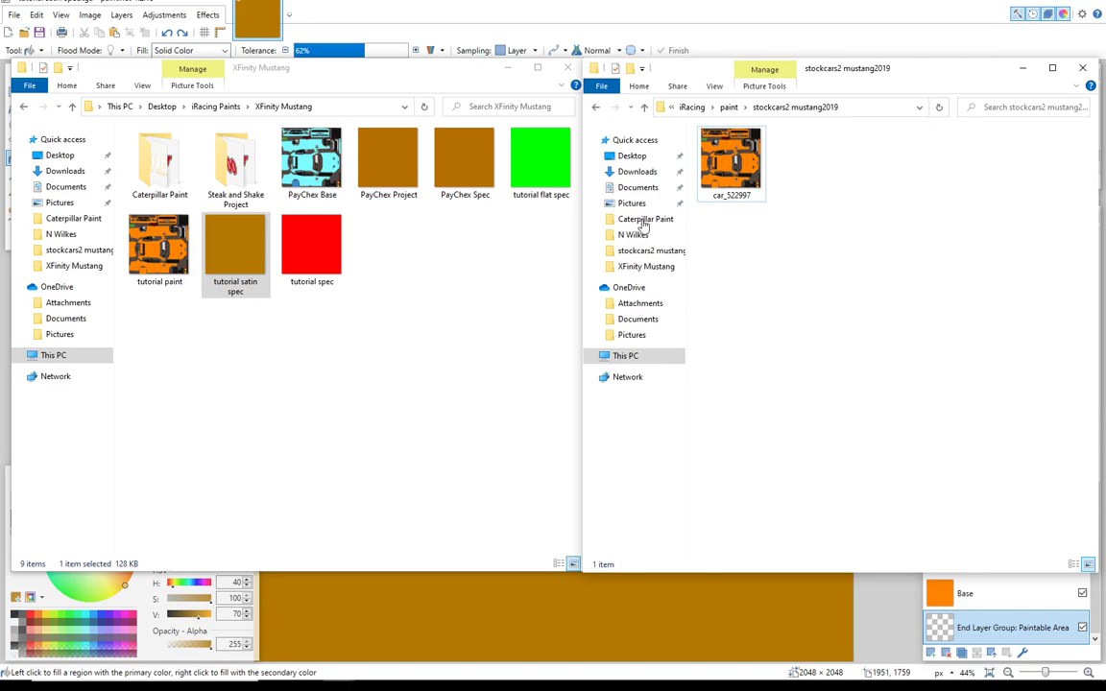
Step: Copy tutorial satin spec from XFinity Mustang into stockcars2 mustang2019 and rename the copy as car_spec_ followed by the customer ID
left_click(230, 250)
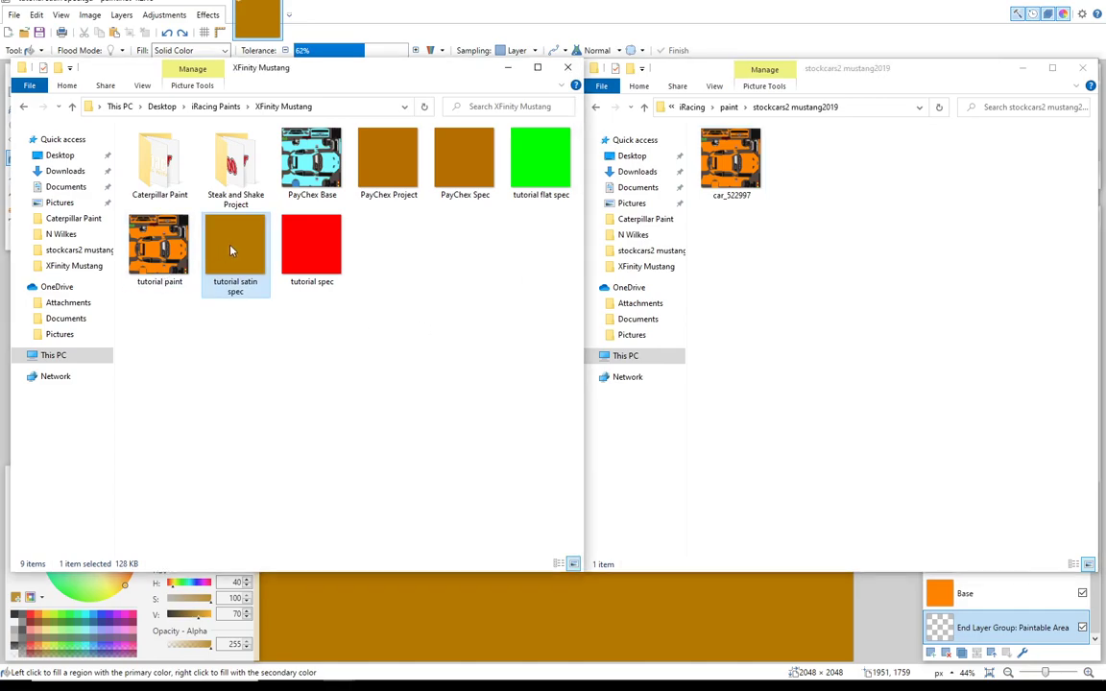
left_click(835, 179)
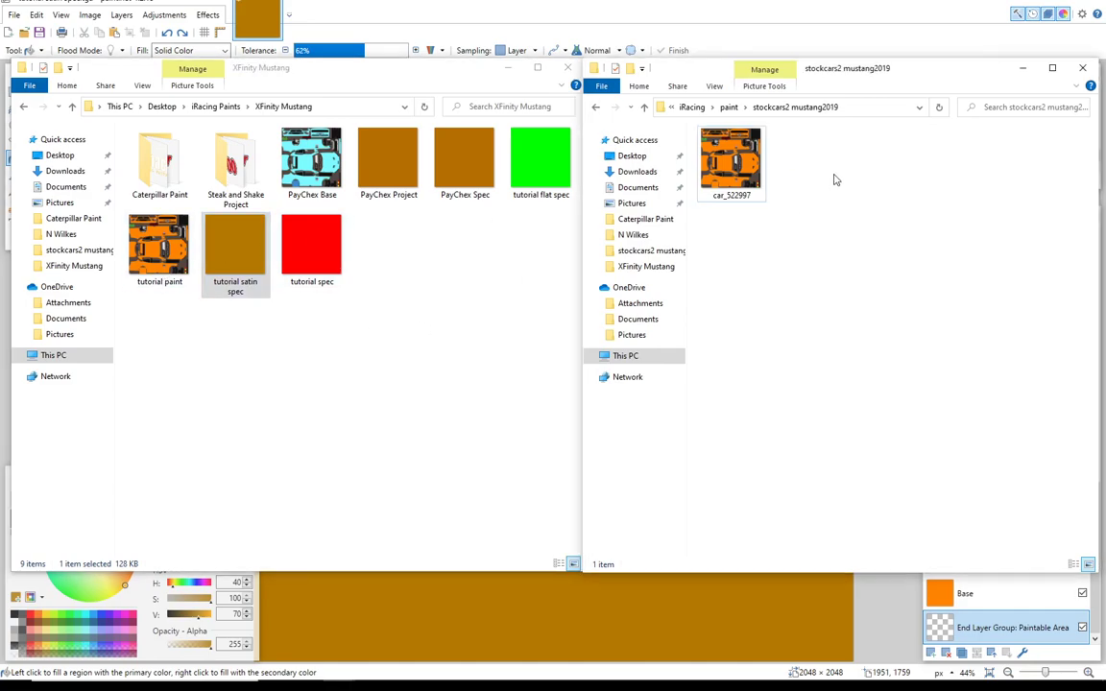
key("ctrl+v")
left_click(811, 208)
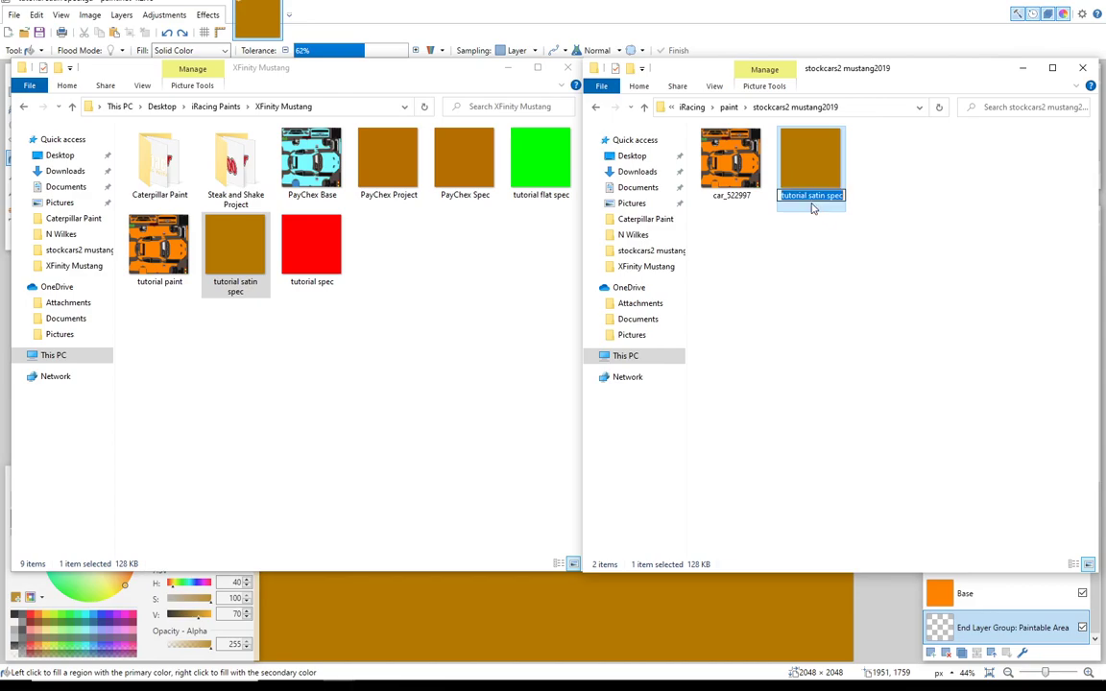
type("car_spec_522997")
key("Return")
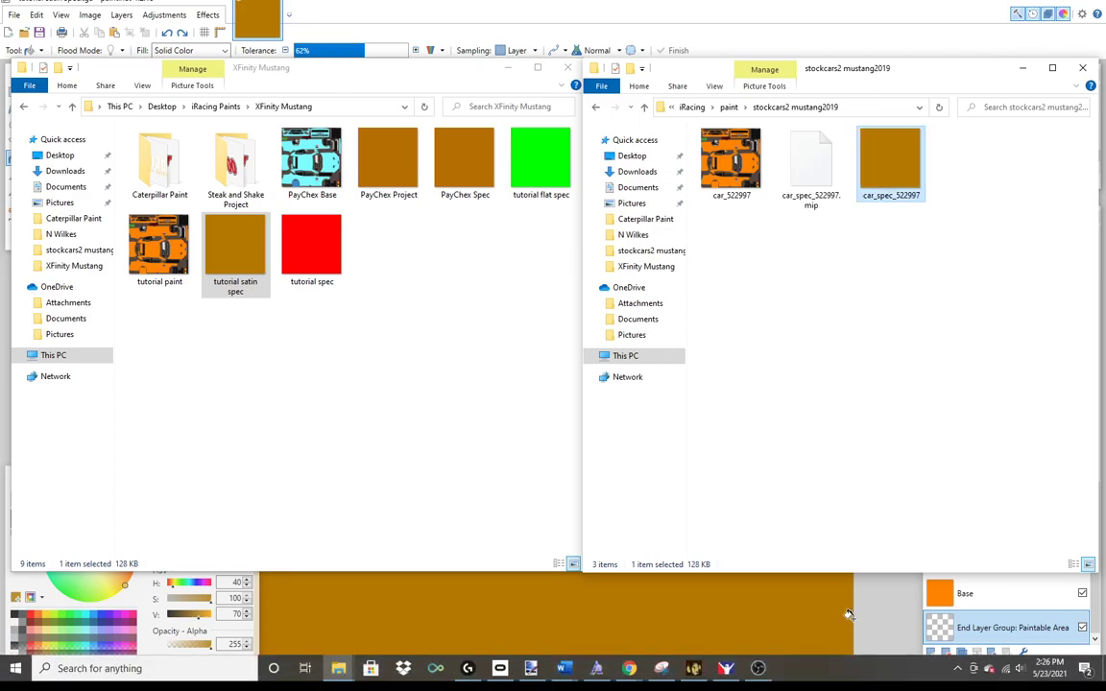
Step: Switch to iRacing and examine the satin finish on the car model from a different angle
left_click(725, 672)
left_click_drag(621, 465, 620, 322)
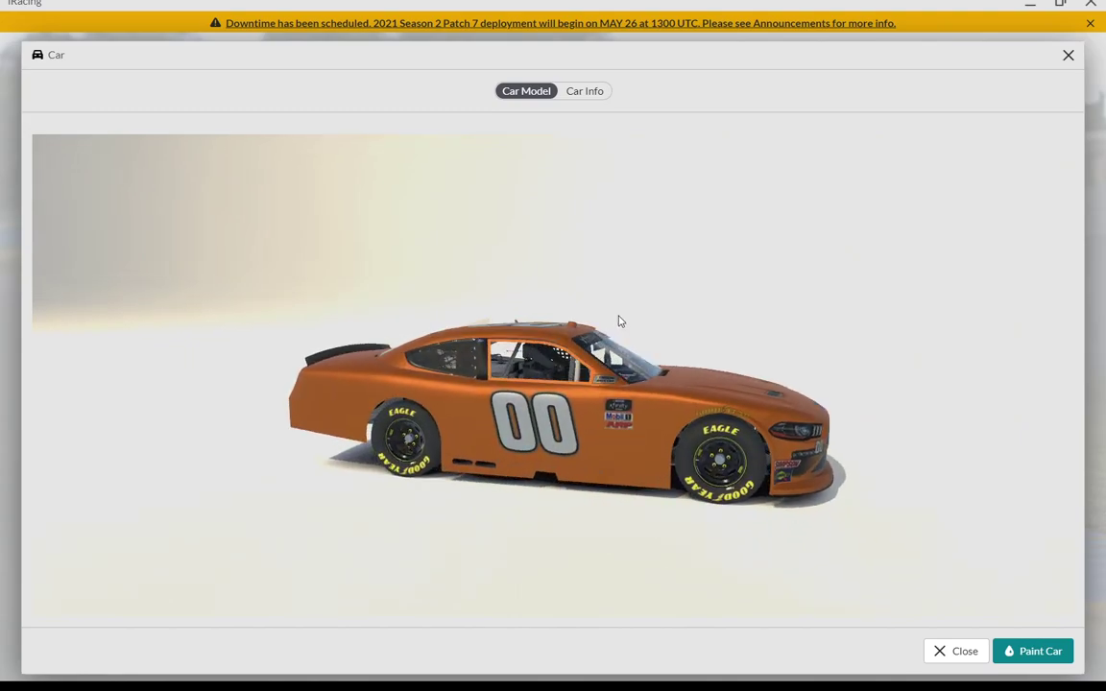
left_click(1029, 8)
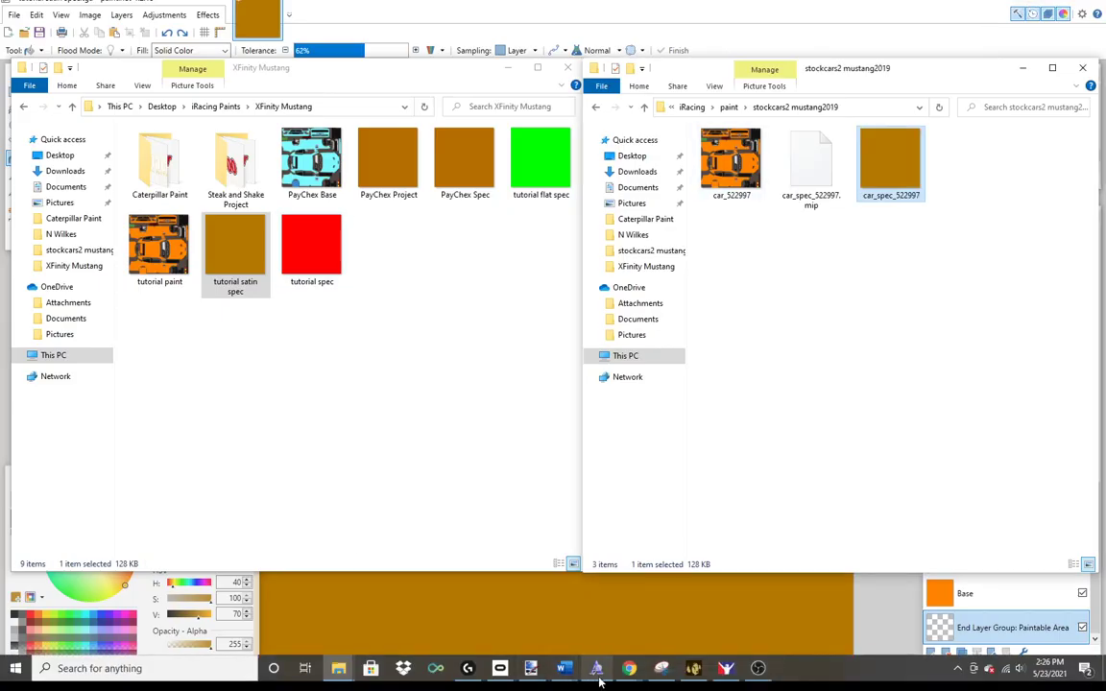
Step: In paint.net, set the primary color to red 160 and green 110, and refill the Green Channel Roughness group's Base Paint layer
left_click(531, 668)
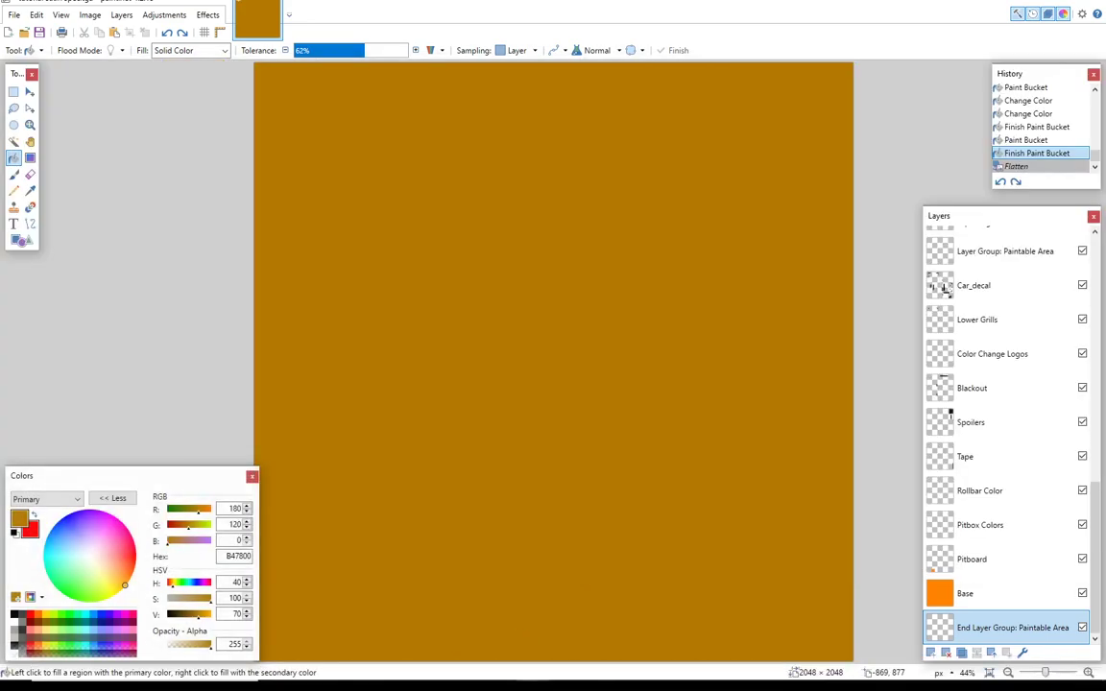
left_click(246, 514)
left_click(246, 513)
left_click(247, 514)
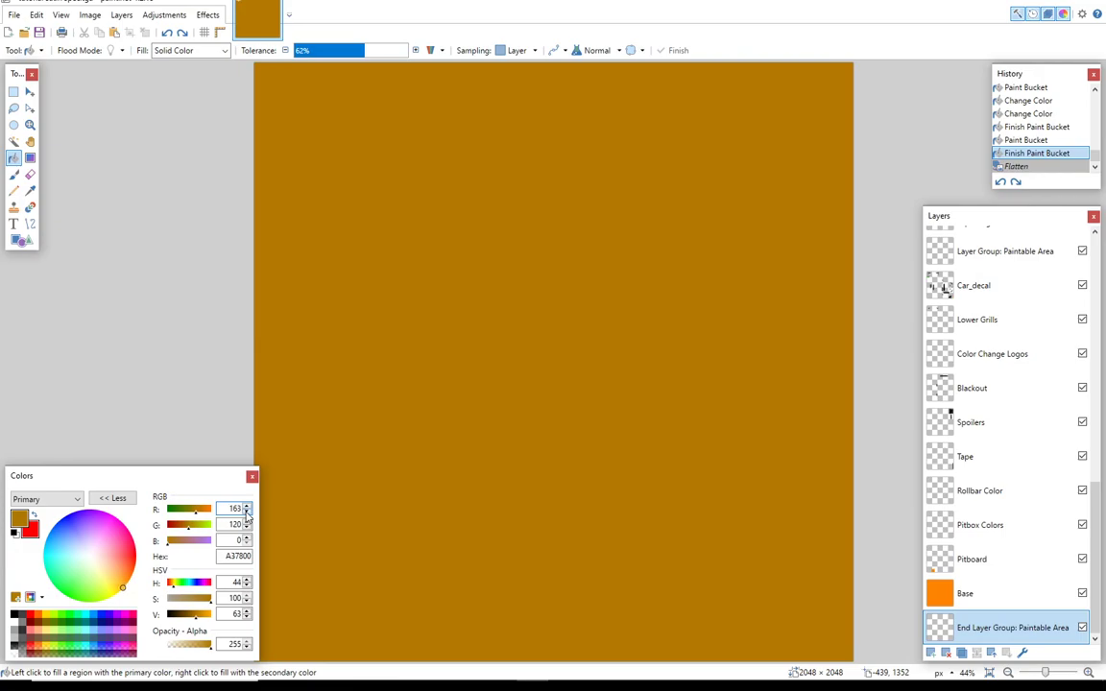
left_click(246, 527)
left_click(247, 527)
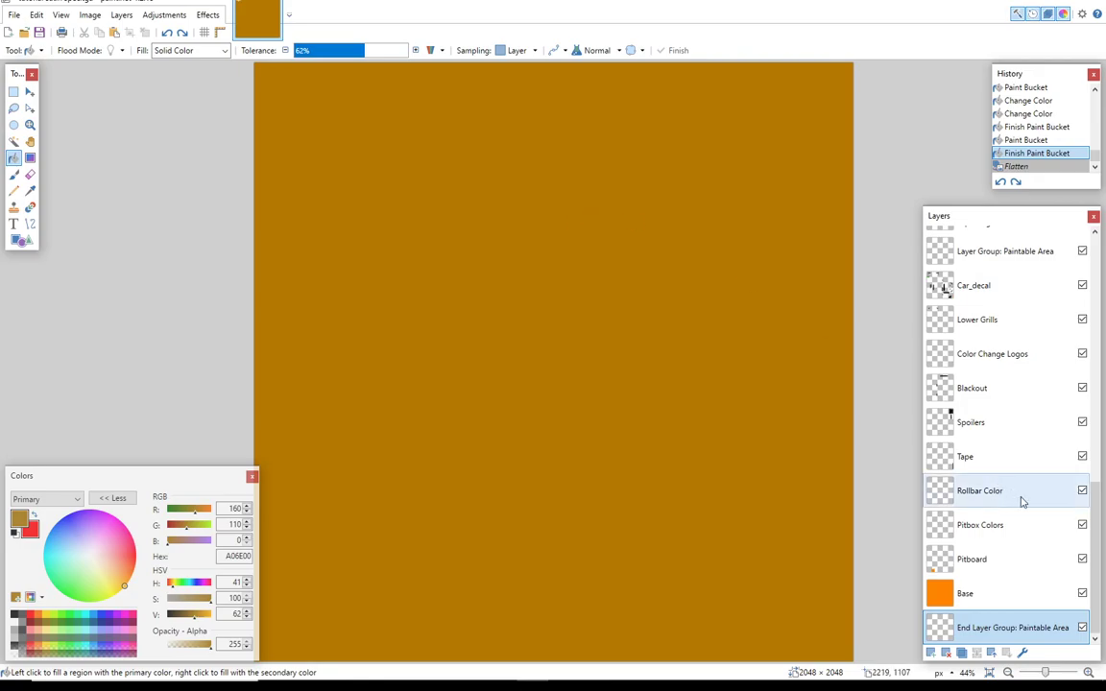
scroll(1046, 403, "up", 8)
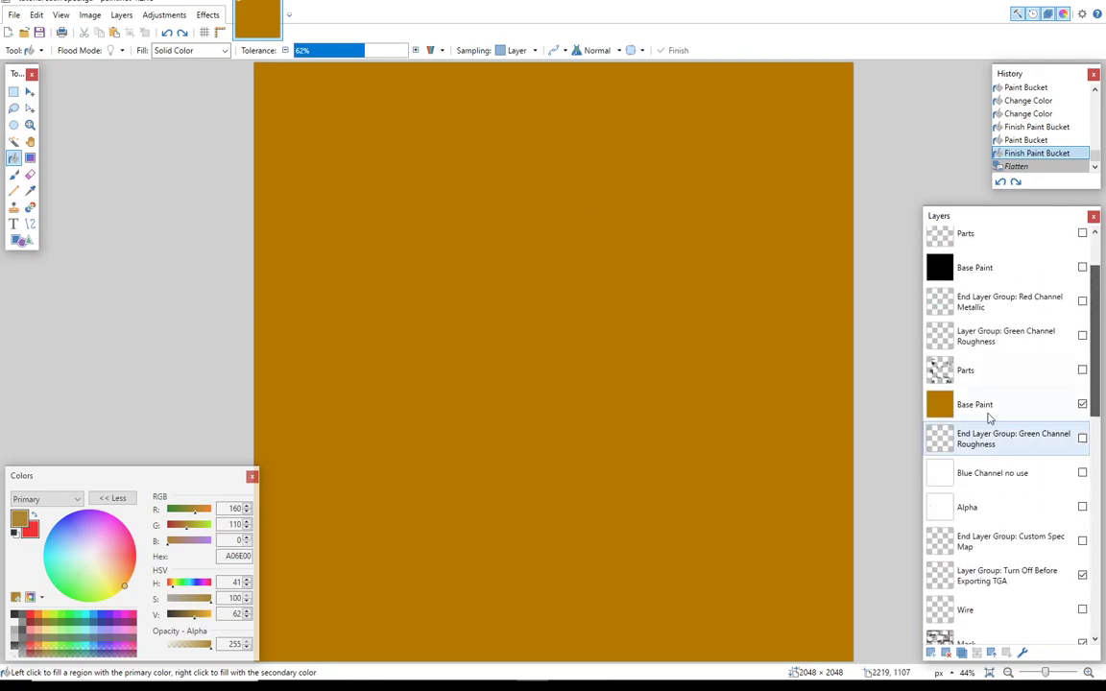
left_click(951, 408)
left_click(485, 267)
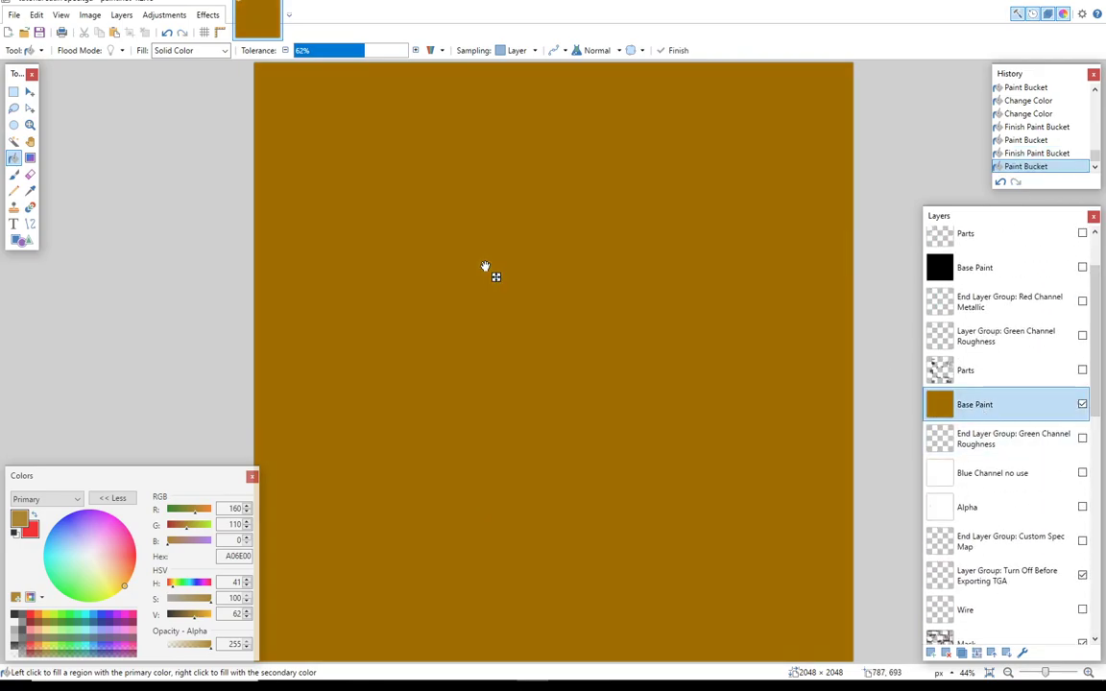
Step: Set up saving the image as TGA file tutorial satin spec in the XFinity Mustang folder, replacing the existing file
left_click(14, 16)
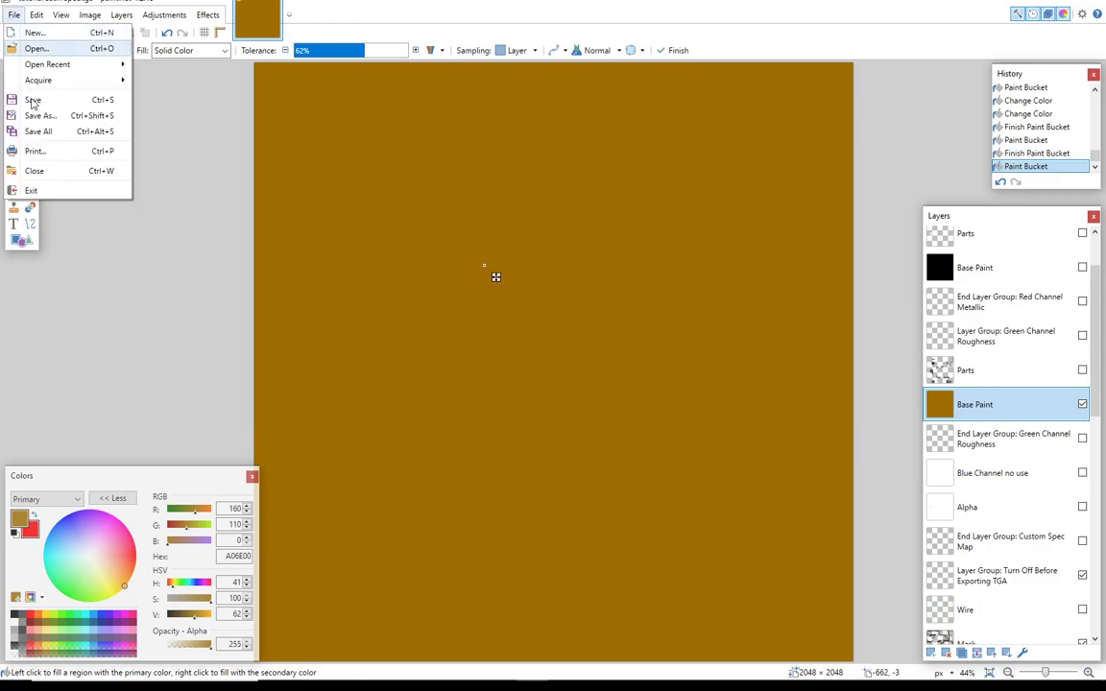
left_click(46, 115)
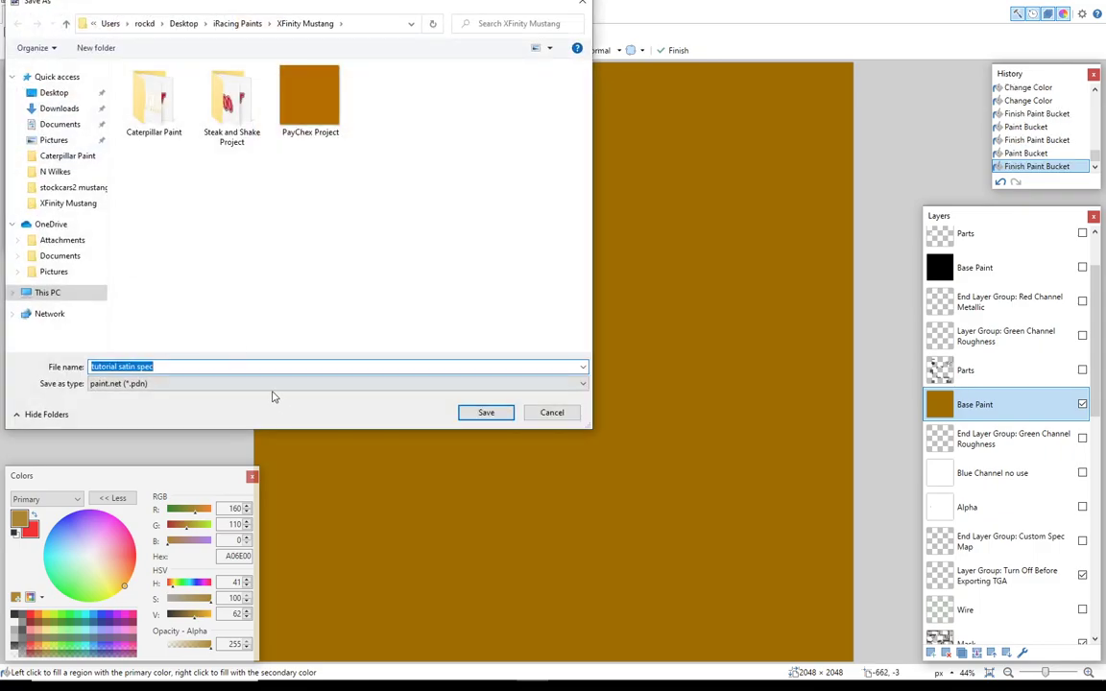
left_click(233, 384)
left_click(144, 456)
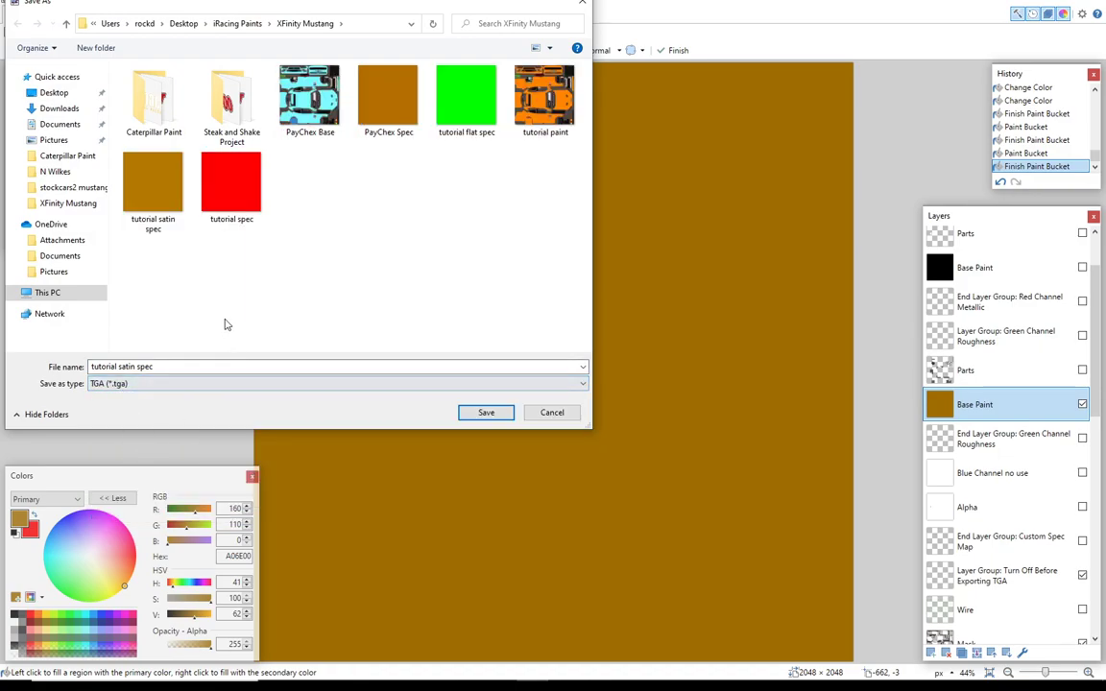
left_click(478, 414)
left_click(576, 341)
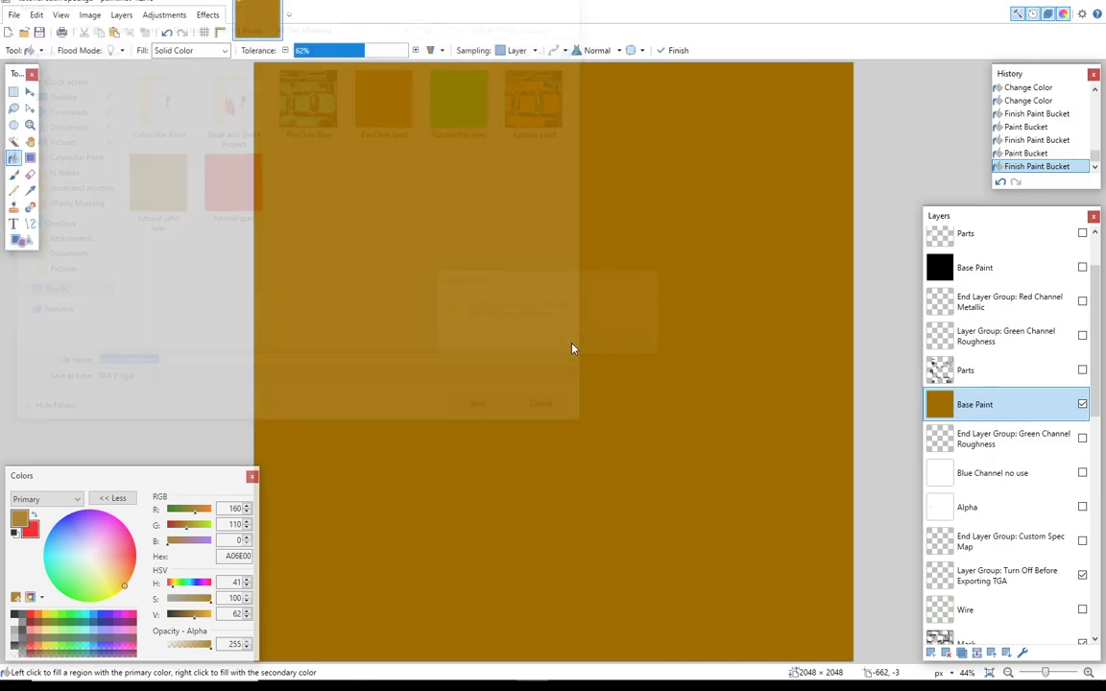
Step: Accept the TGA save options, flatten the image to finish saving, and undo the flatten to restore the layers
left_click(653, 445)
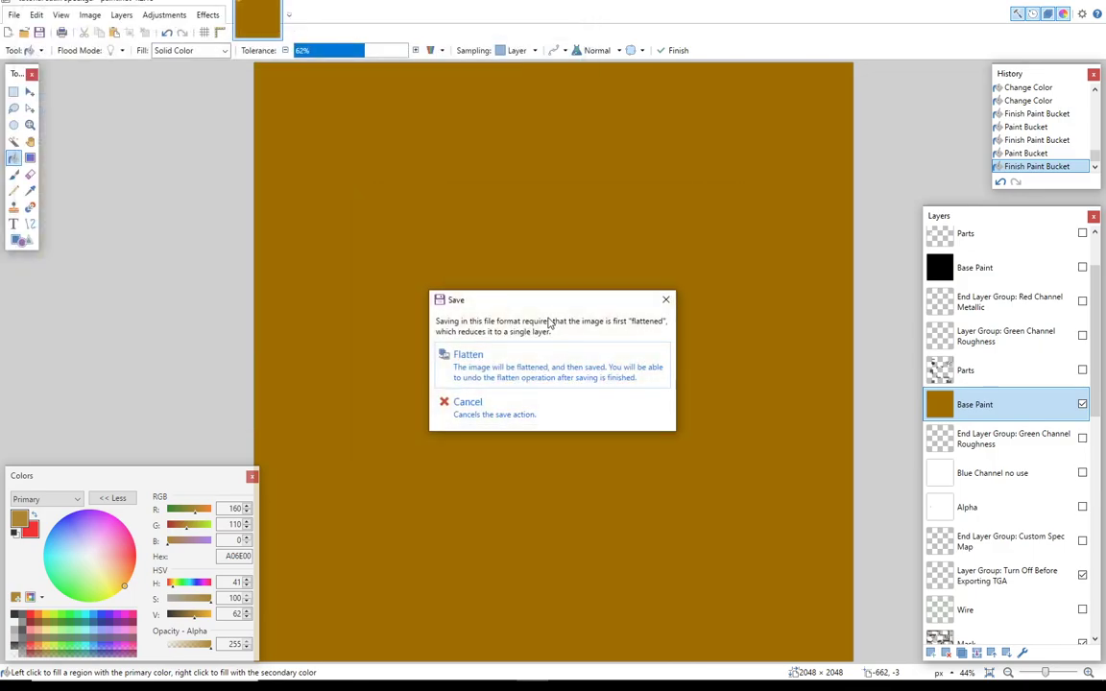
left_click(549, 347)
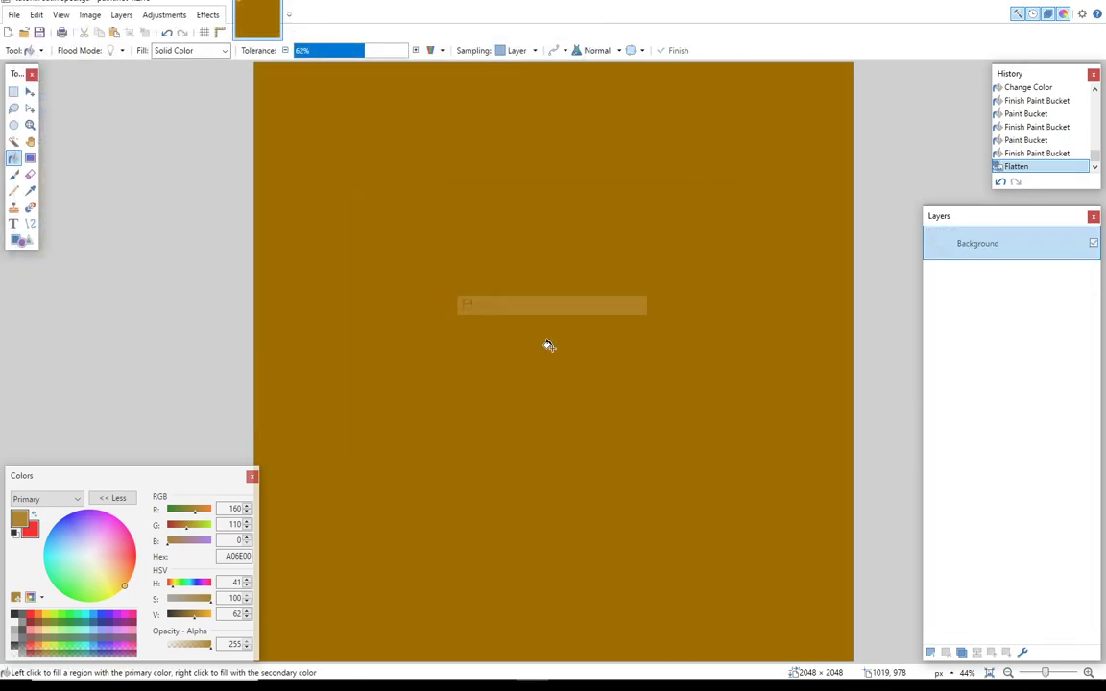
left_click(168, 33)
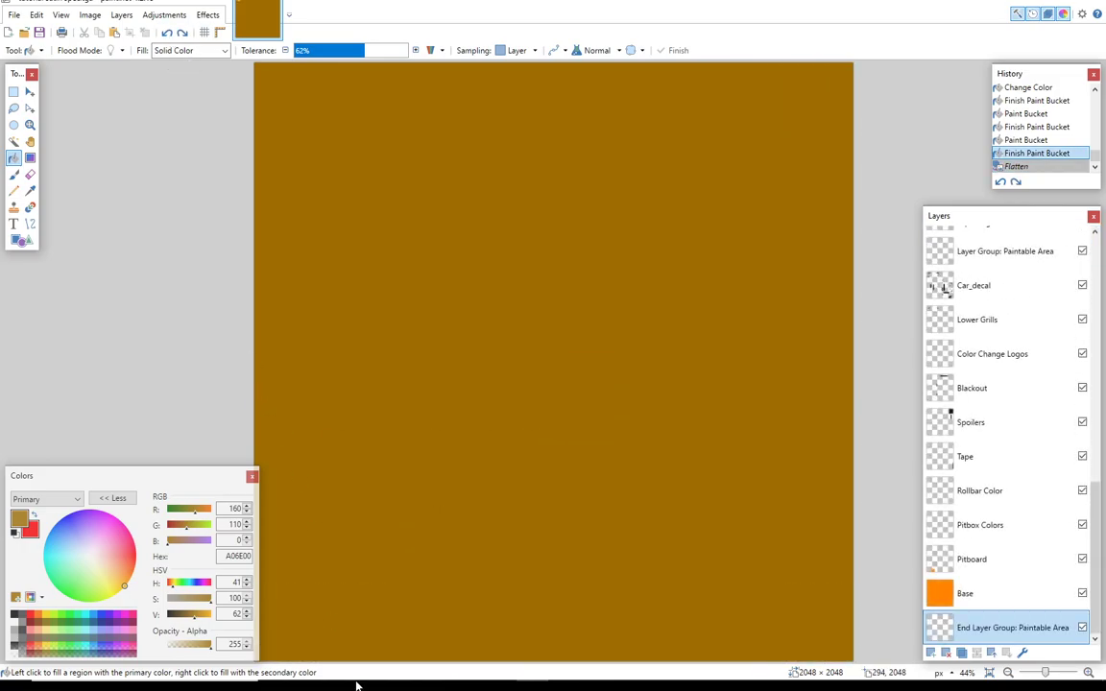
Step: Bring up both Mustang folders and delete the old car spec TGA and MIP files from stockcars2 mustang2019
mouse_move(439, 593)
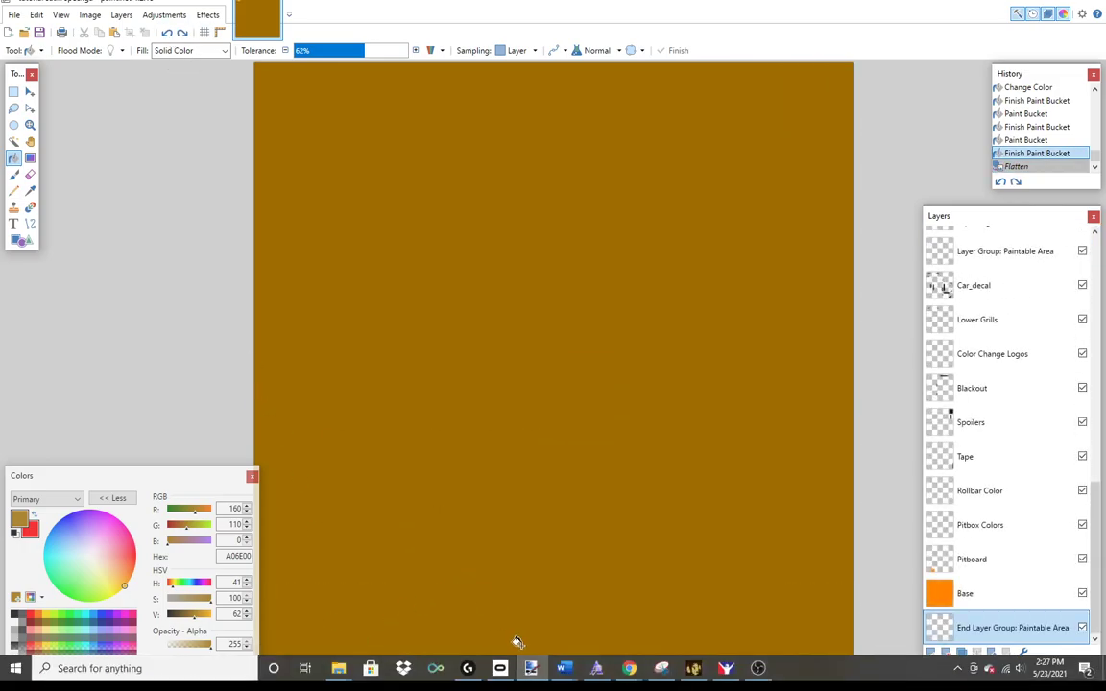
left_click(338, 668)
left_click(377, 569)
left_click(338, 669)
left_click(296, 569)
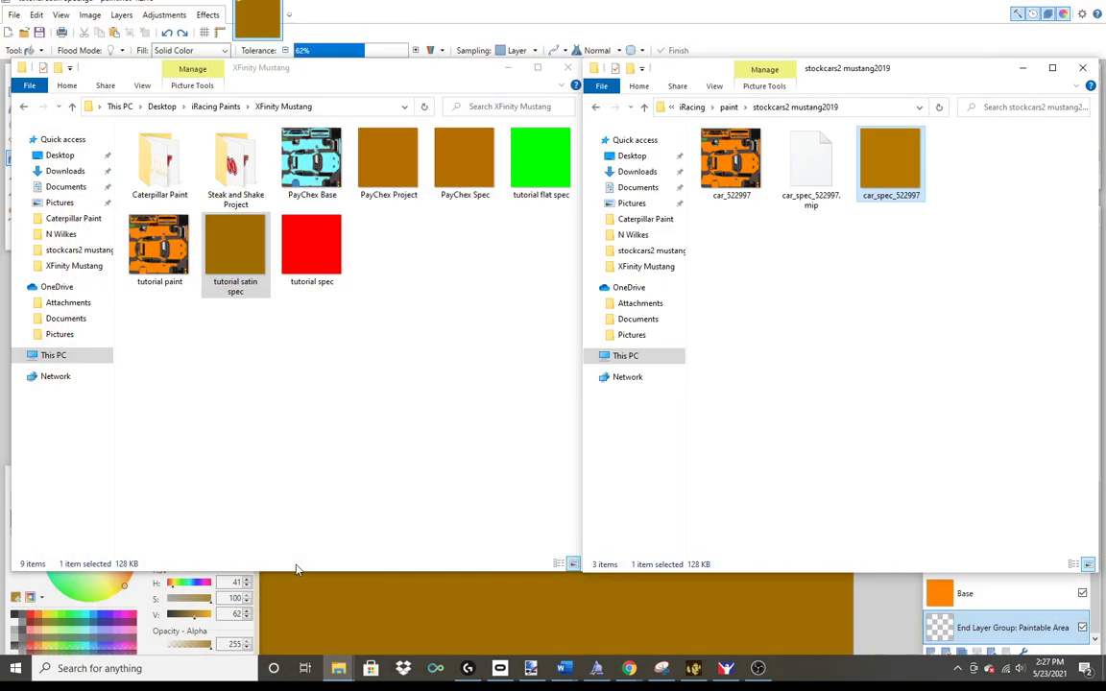
left_click(829, 160)
key("Delete")
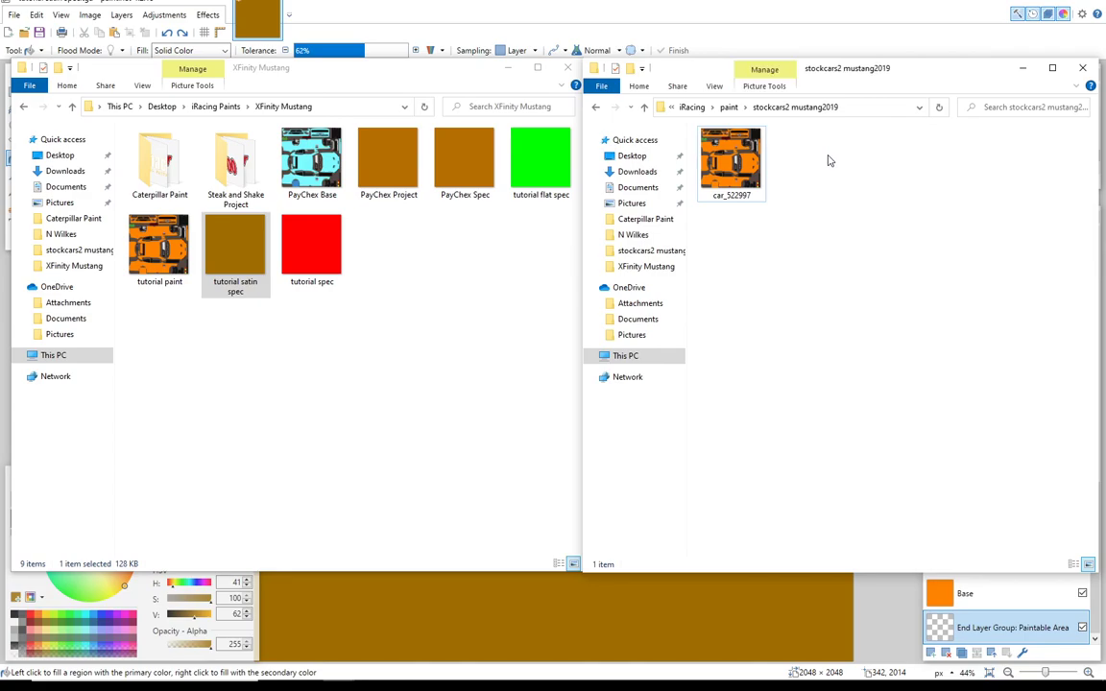
Step: Copy the updated tutorial satin spec into stockcars2 mustang2019 and name it car_spec_ plus the customer ID
left_click(250, 230)
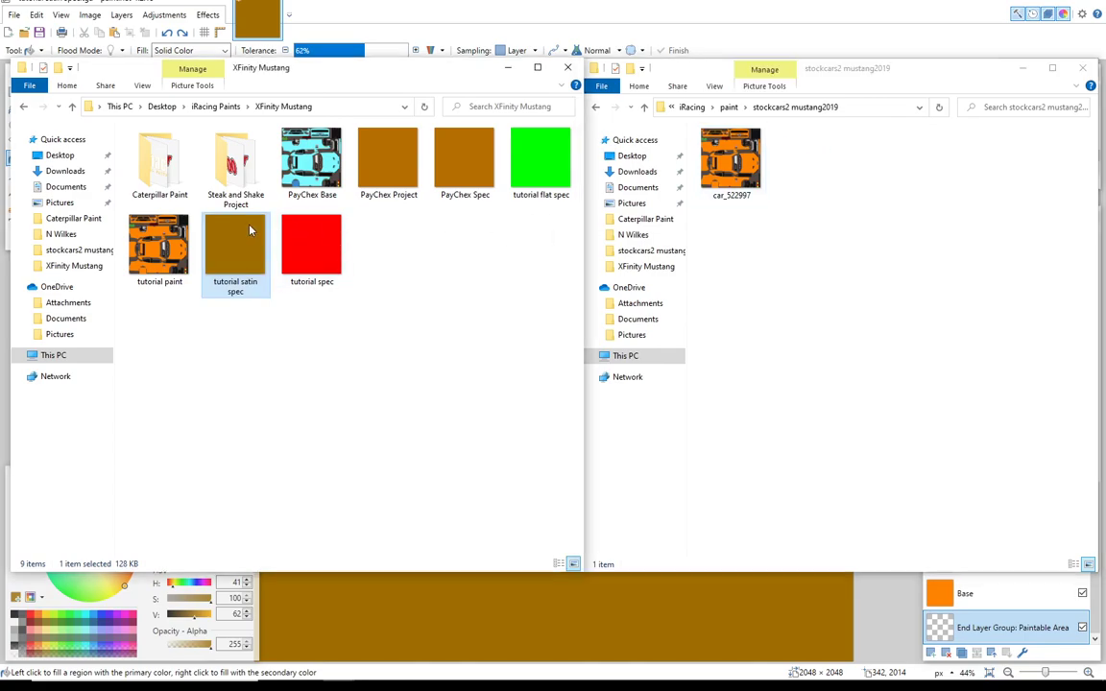
left_click_drag(249, 230, 792, 166)
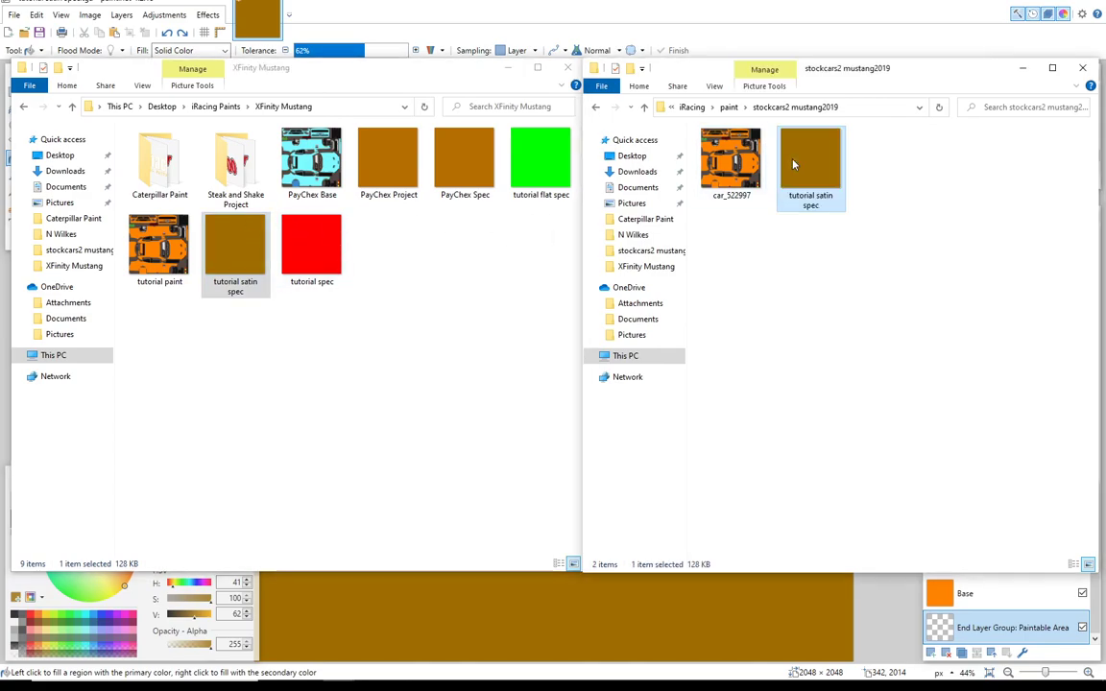
left_click(795, 197)
type("car_spec")
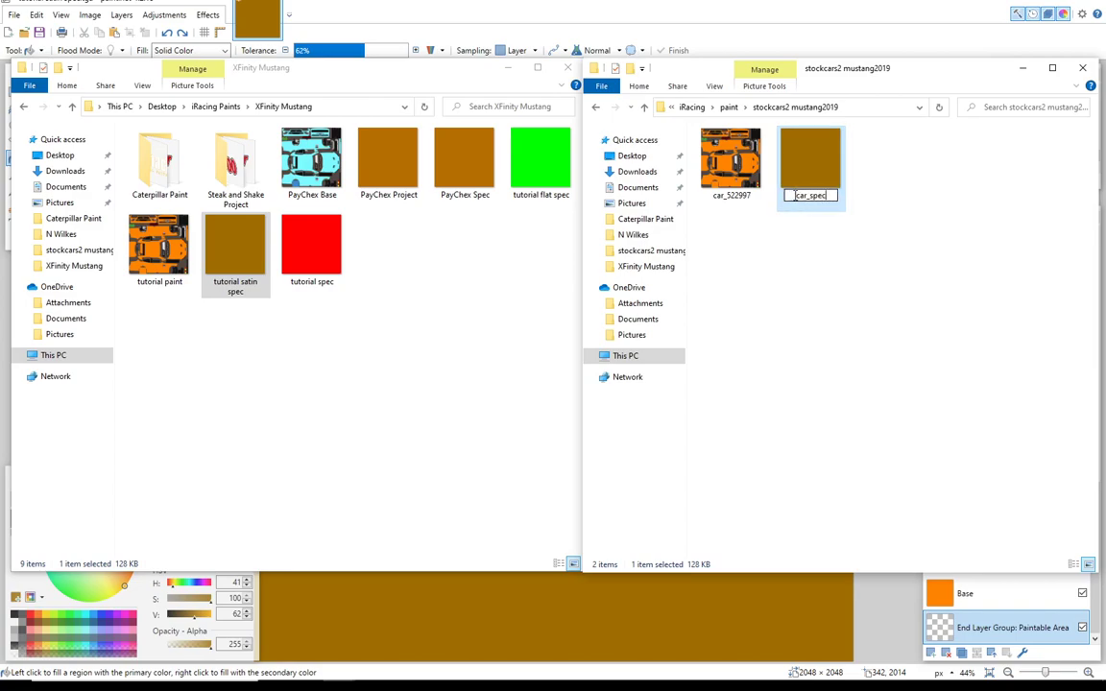
type("_522997")
key("Return")
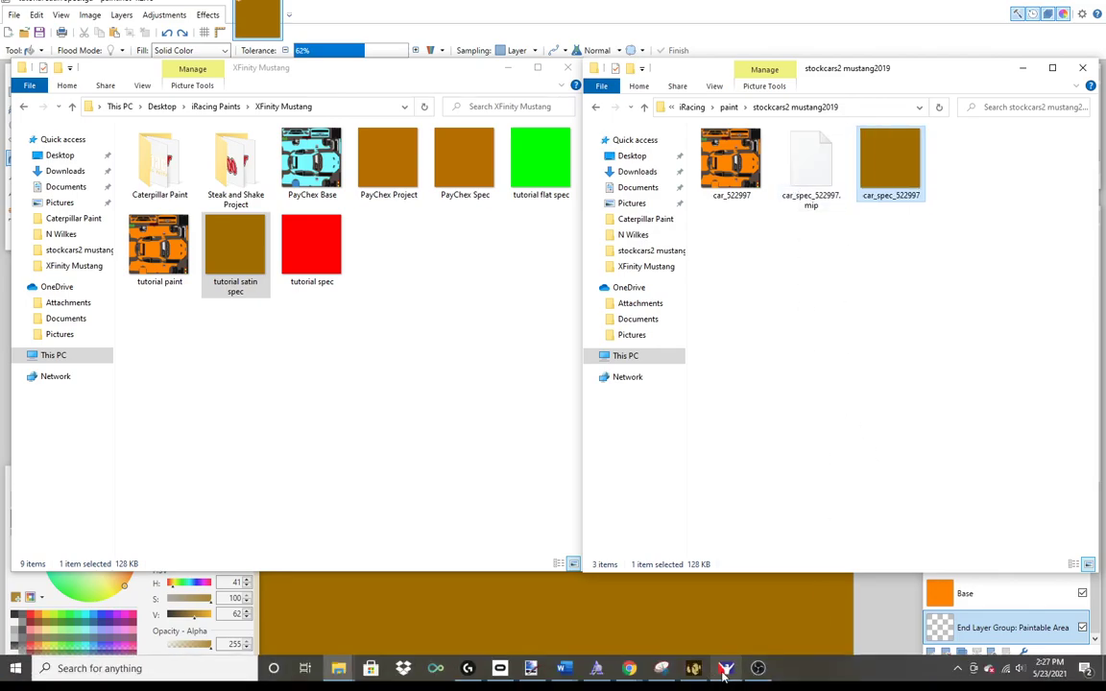
Step: Switch to iRacing and rotate the car model to examine the adjusted satin finish
left_click(725, 670)
left_click_drag(578, 496, 588, 440)
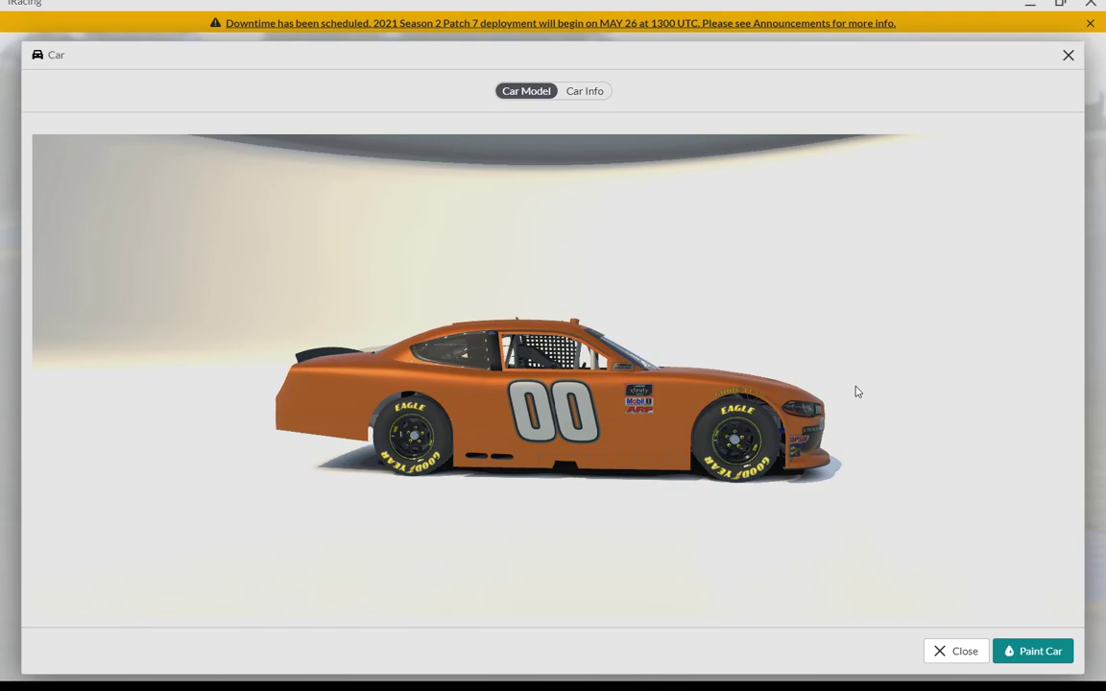
left_click_drag(523, 401, 560, 349)
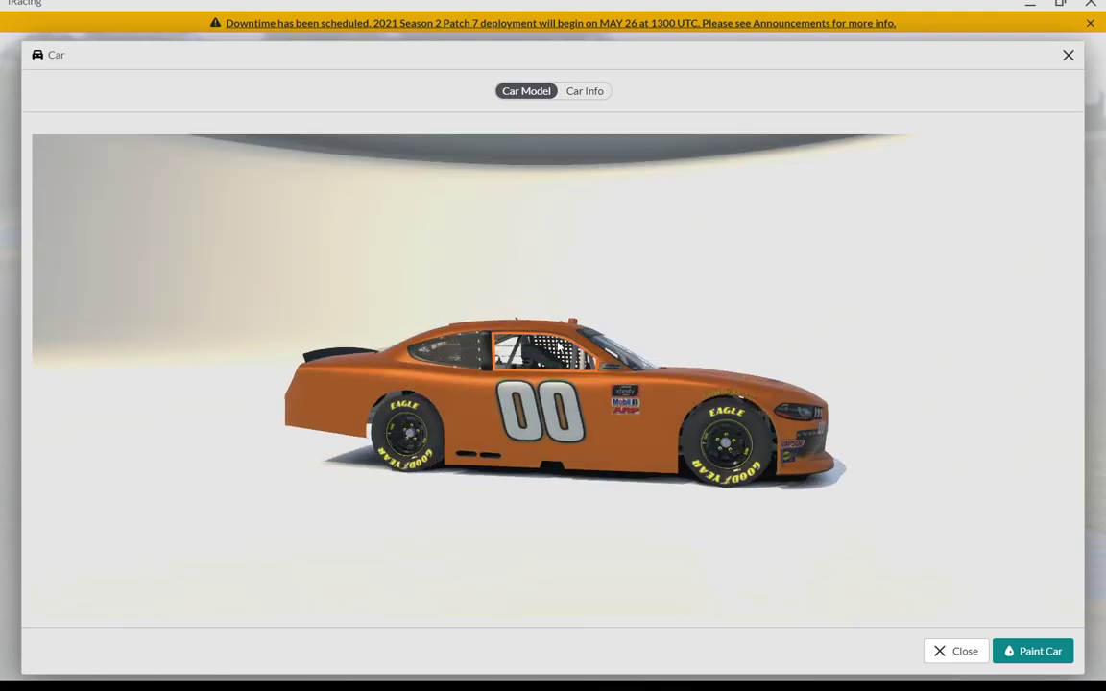
left_click(1033, 4)
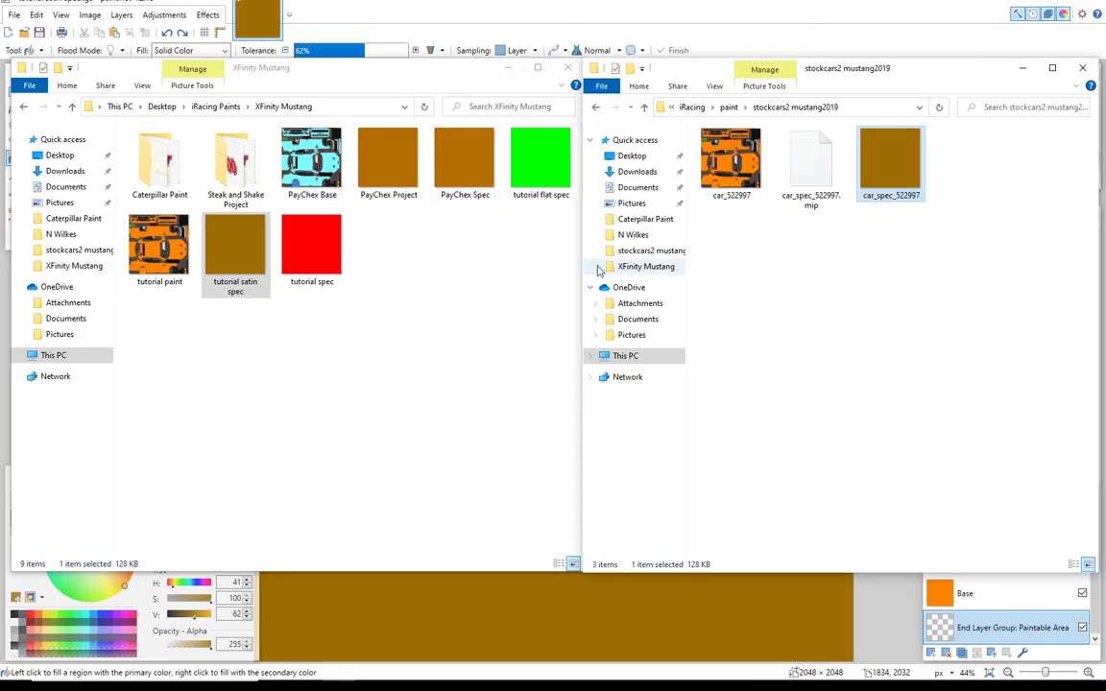
Step: Return to paint.net, select the Base layer, and hide the spec map's Base Paint layer under Green Channel Roughness
left_click(530, 670)
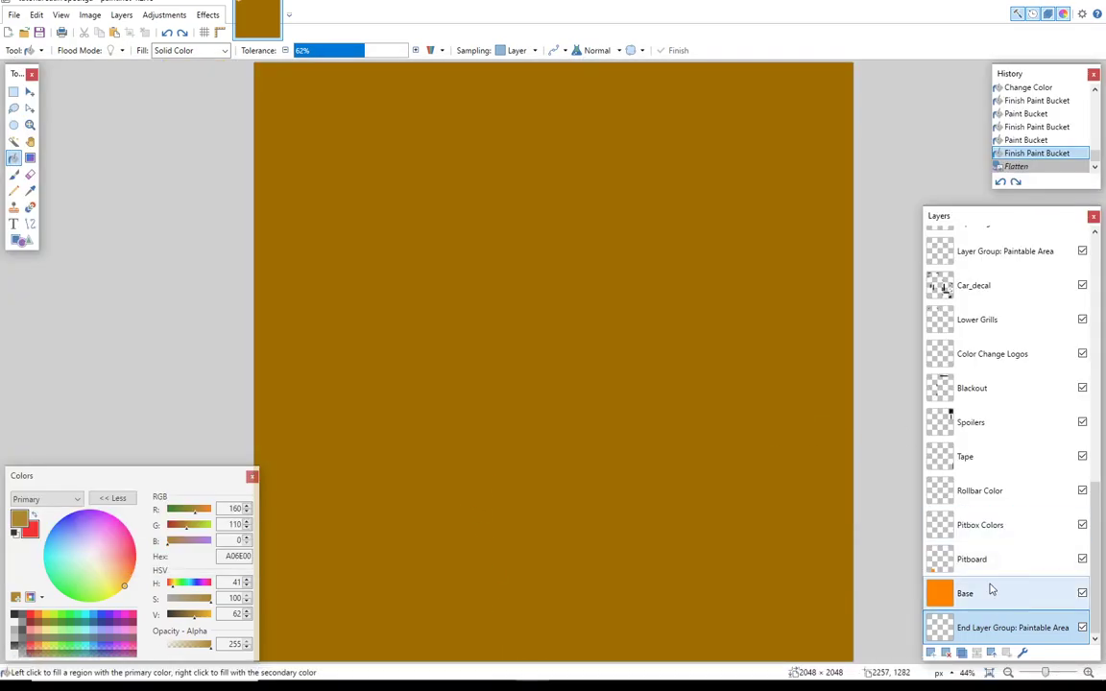
left_click(1030, 595)
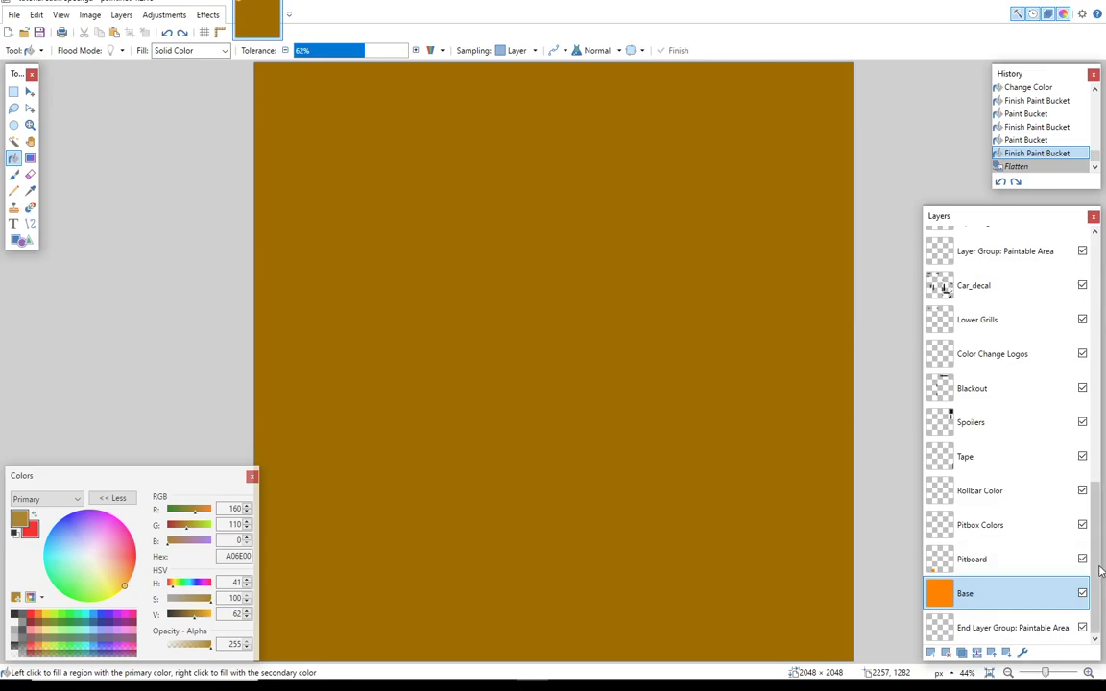
left_click_drag(1102, 572, 1105, 379)
left_click(1082, 311)
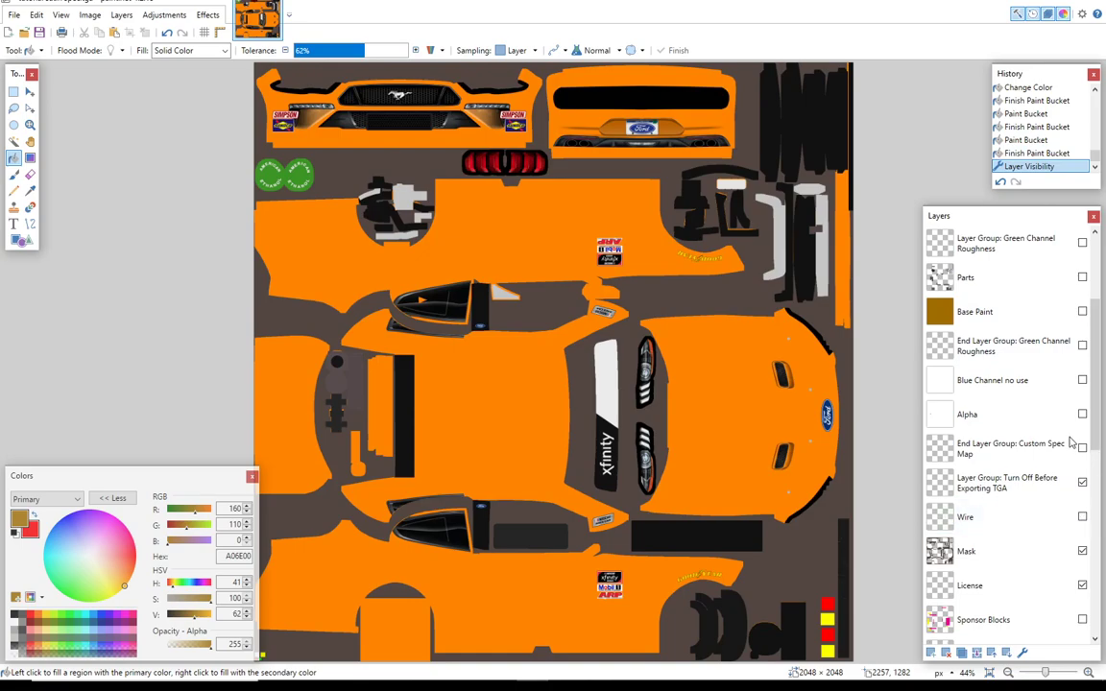
Step: Show the Number Blocks layer and set its opacity to 98
scroll(1070, 444, "down", 4)
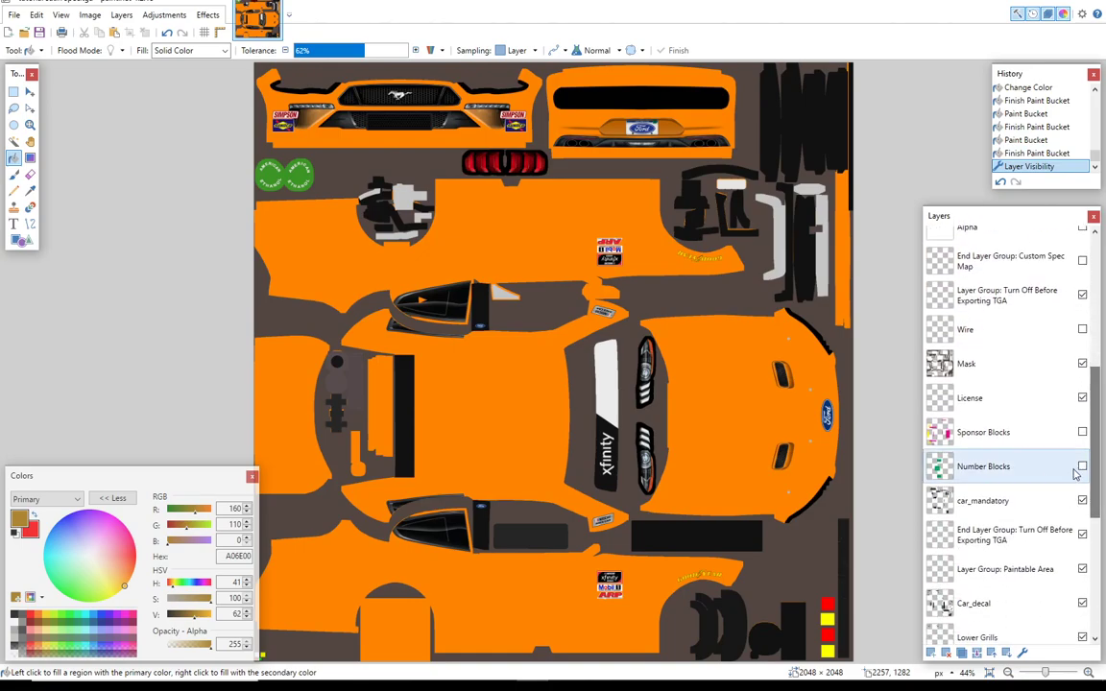
left_click(1082, 466)
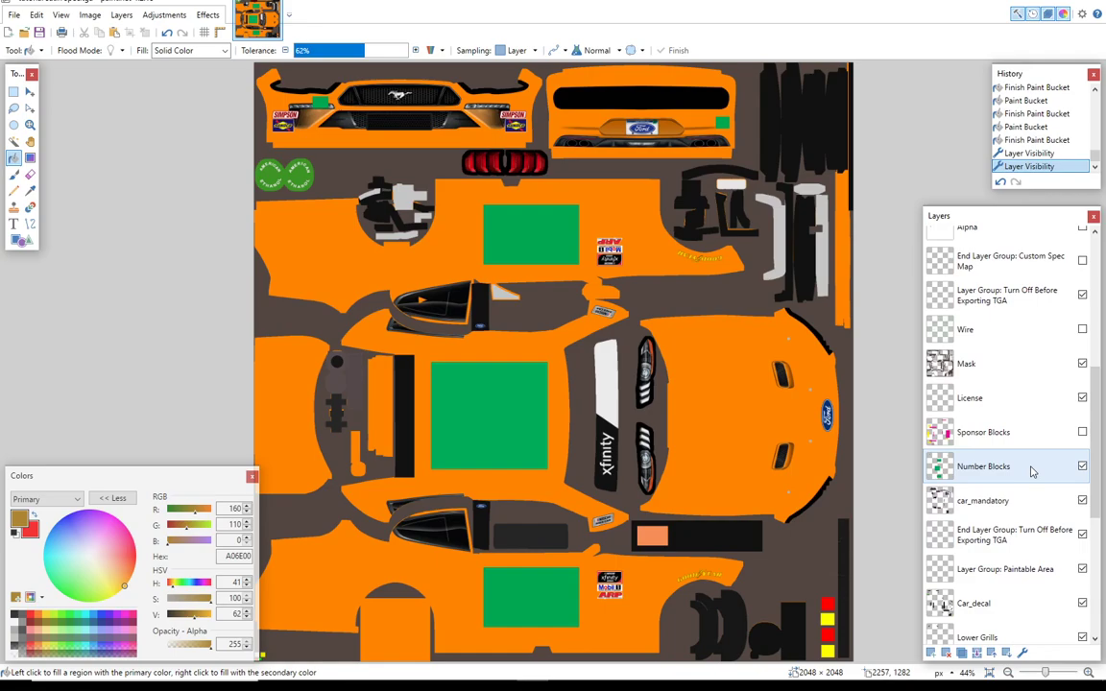
double_click(1027, 468)
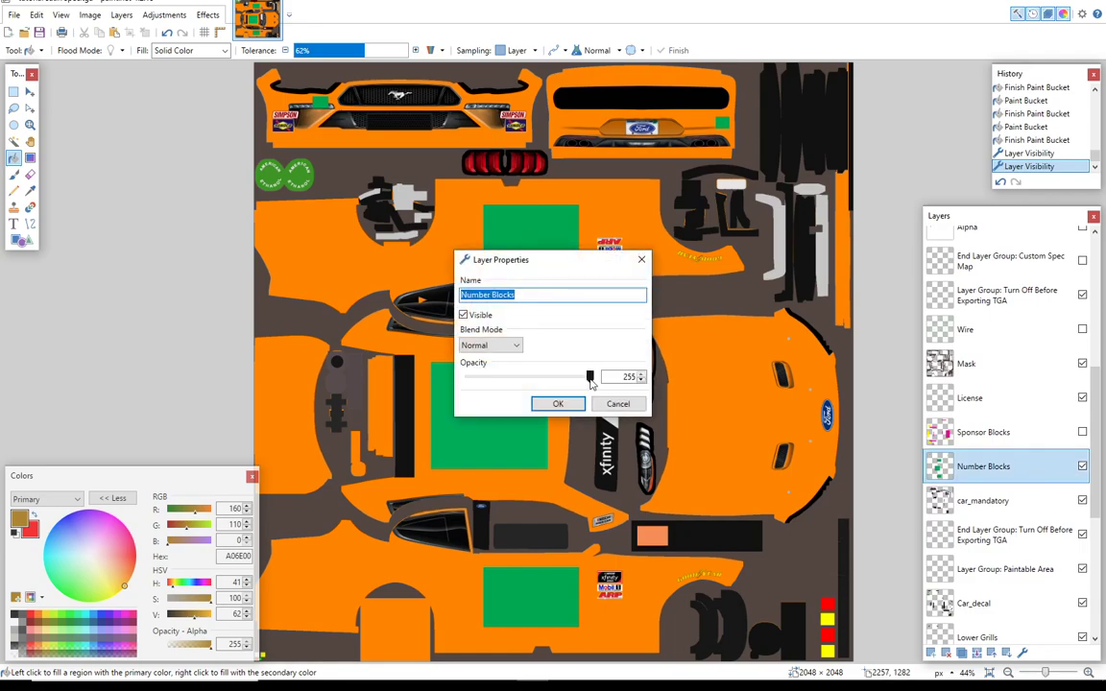
left_click_drag(590, 380, 515, 381)
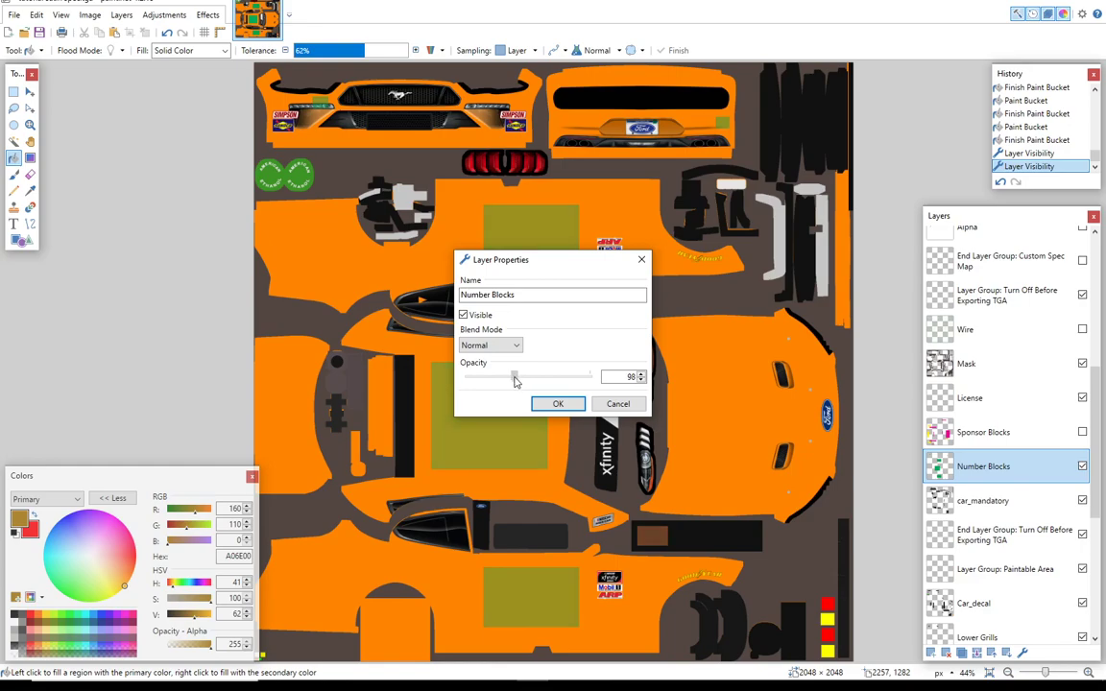
left_click(558, 403)
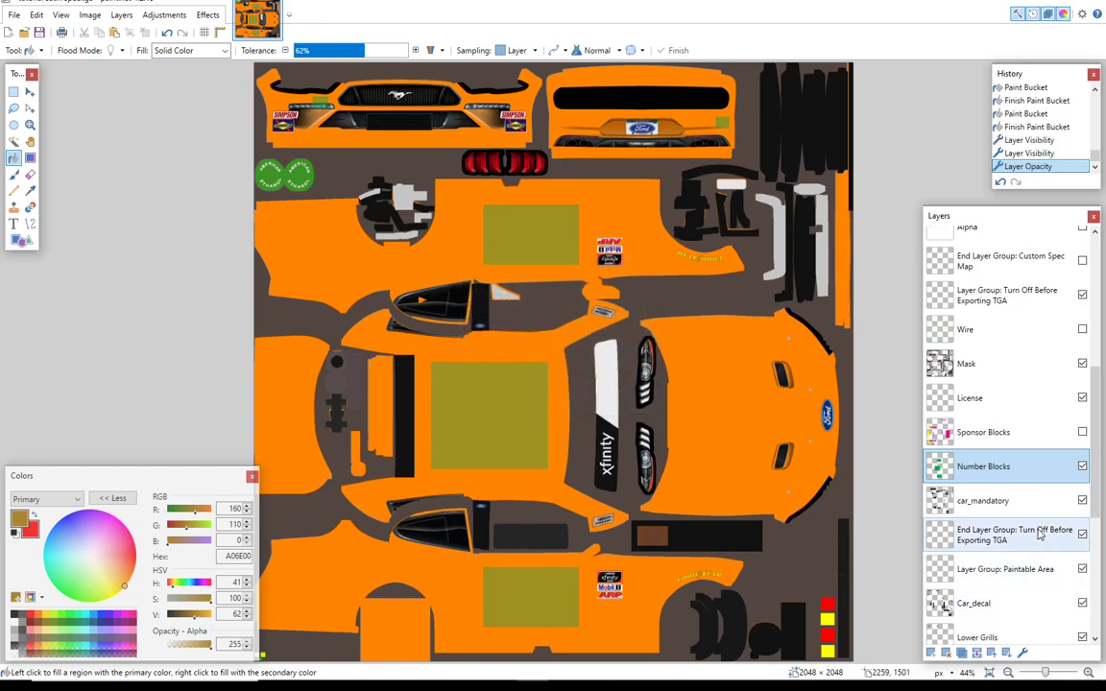
Step: Add a new layer directly above the Base layer and name it Numbers
scroll(1056, 481, "down", 3)
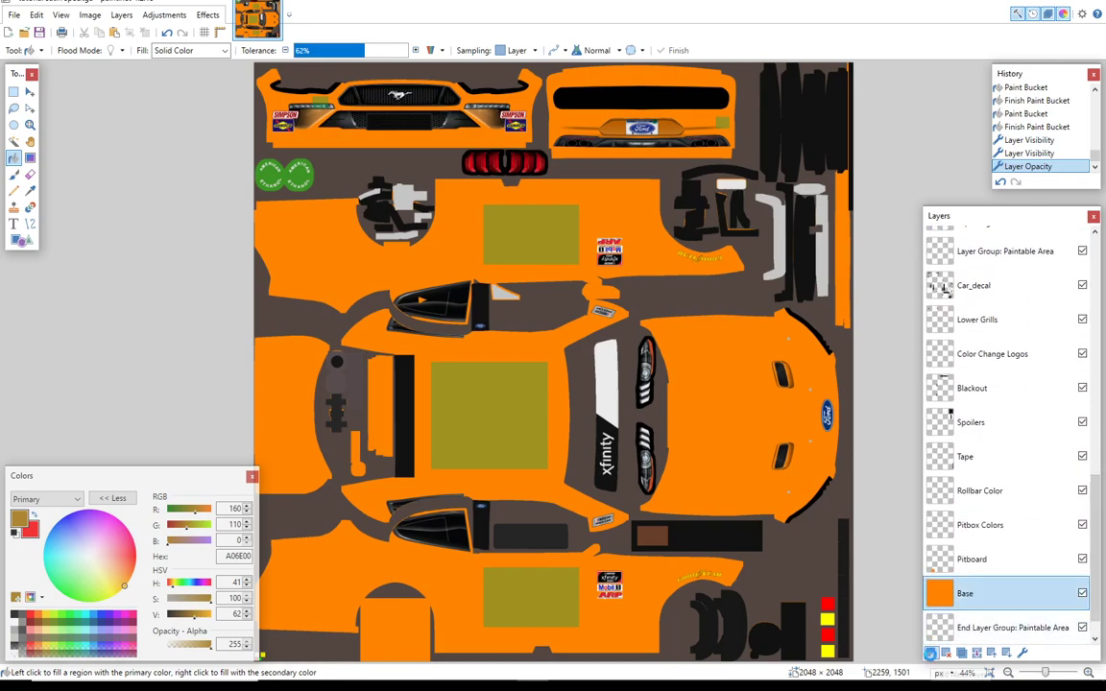
key("ctrl+shift+n")
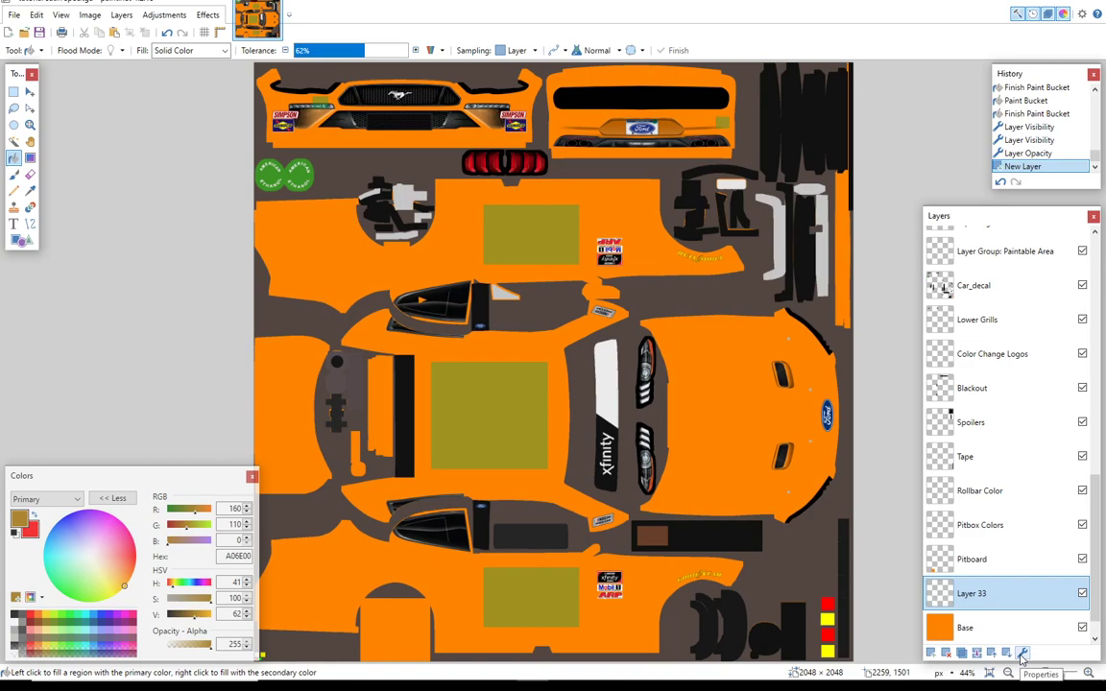
left_click(1022, 654)
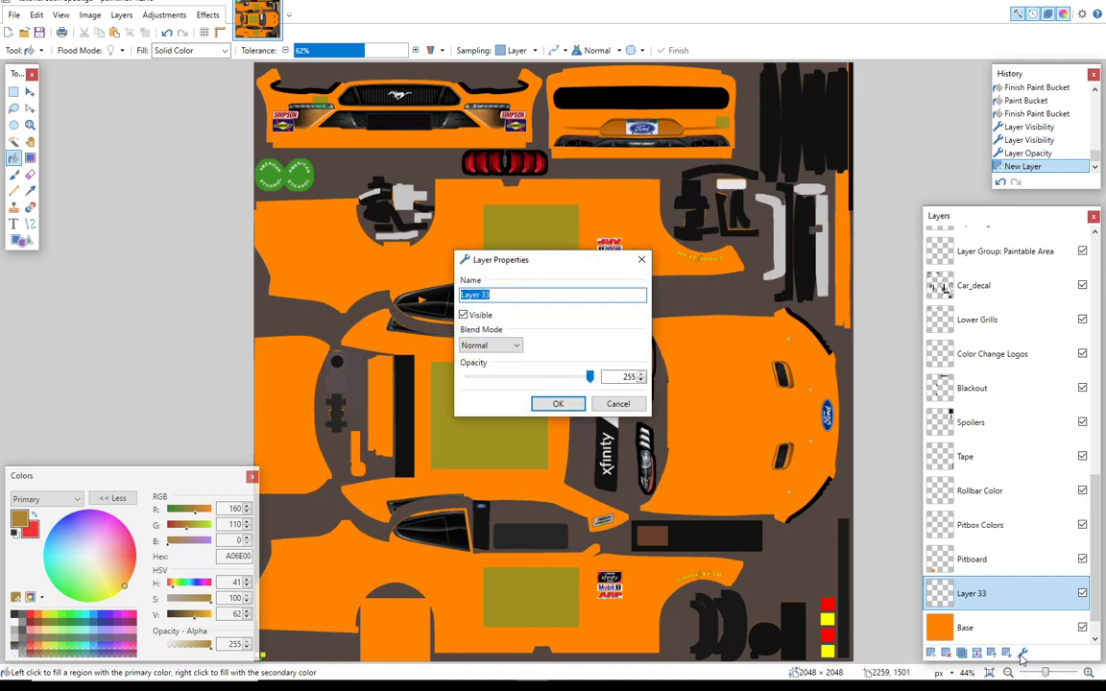
type("Numbers")
left_click(561, 403)
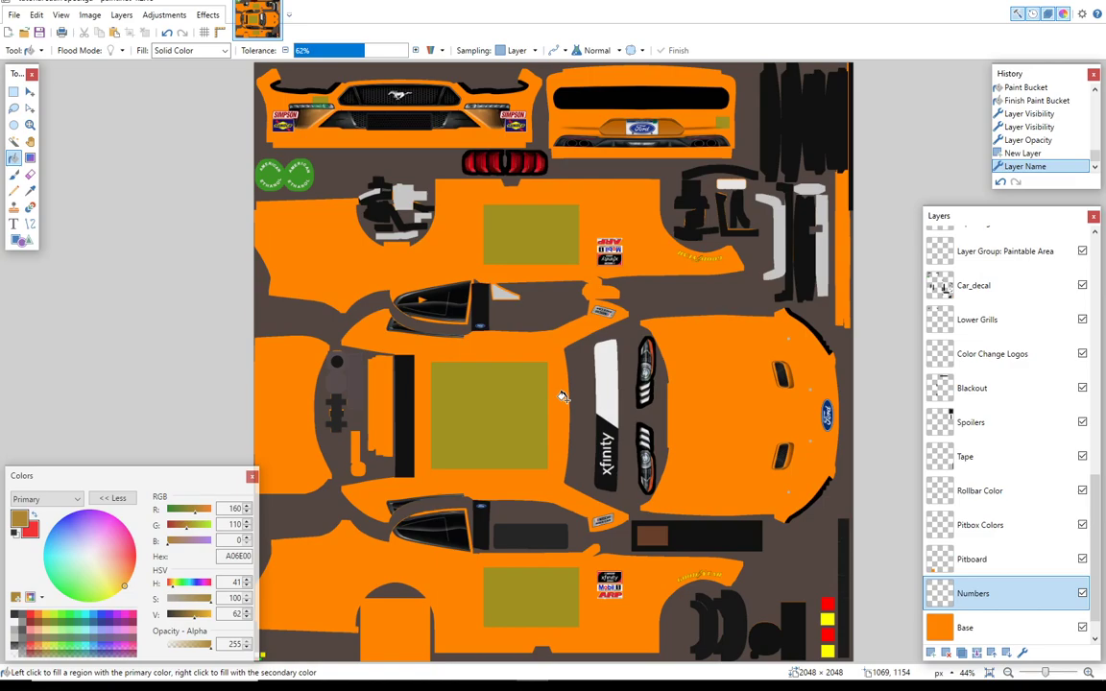
Step: Open the Cat Zeroes image from the Caterpillar Paint folder
left_click(14, 14)
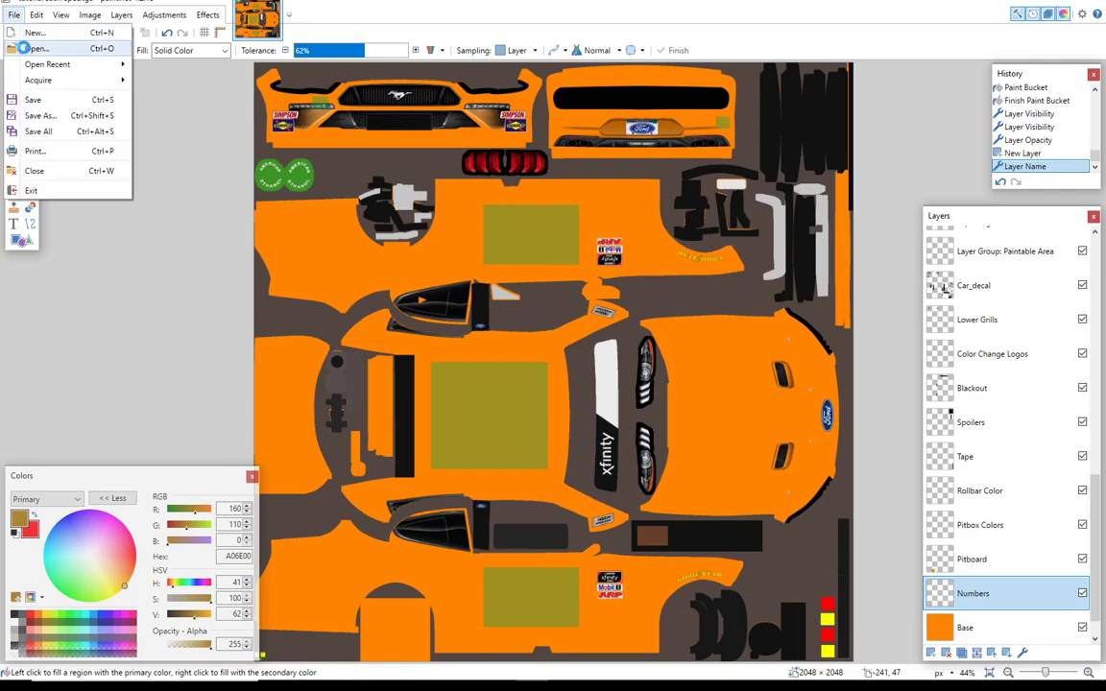
left_click(35, 49)
double_click(156, 98)
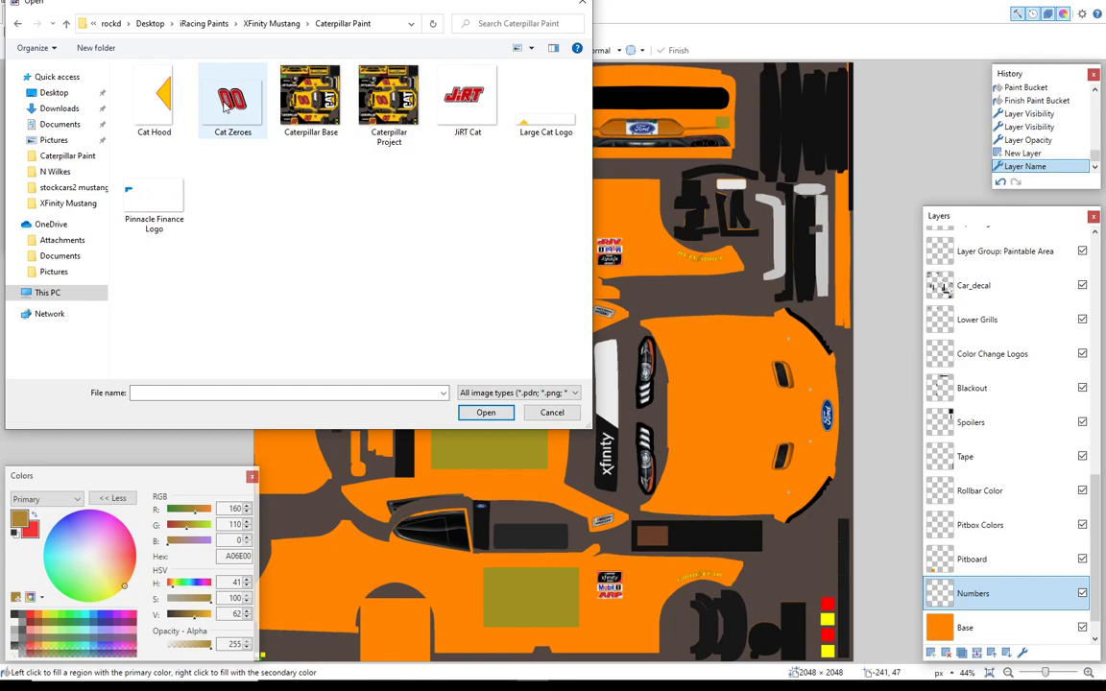
double_click(229, 99)
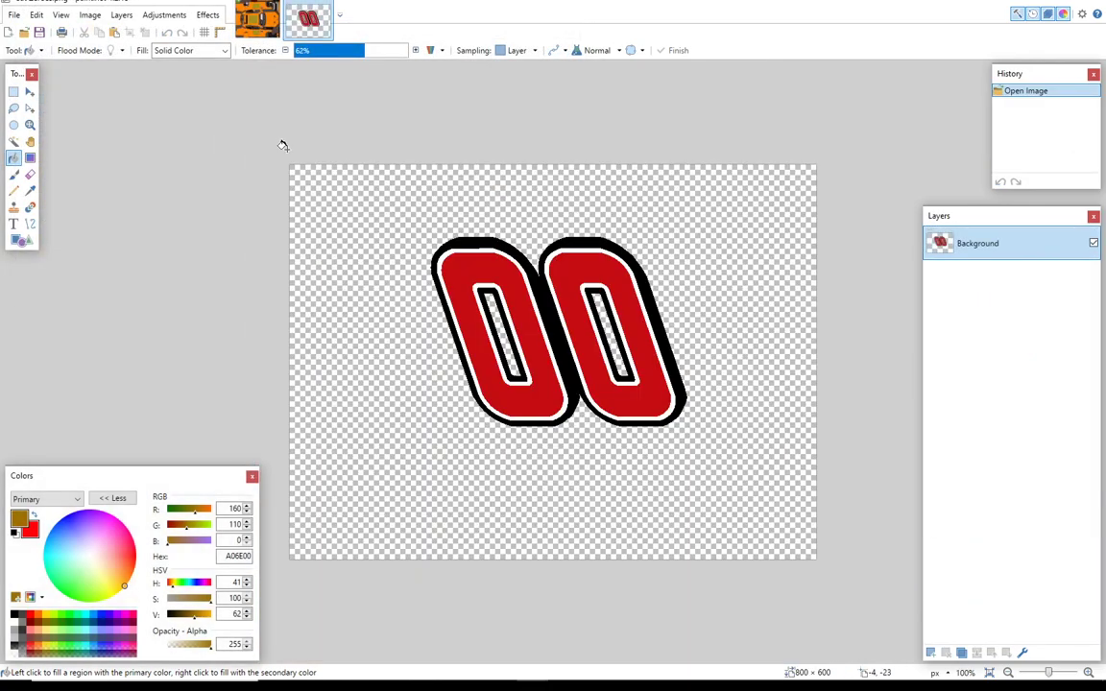
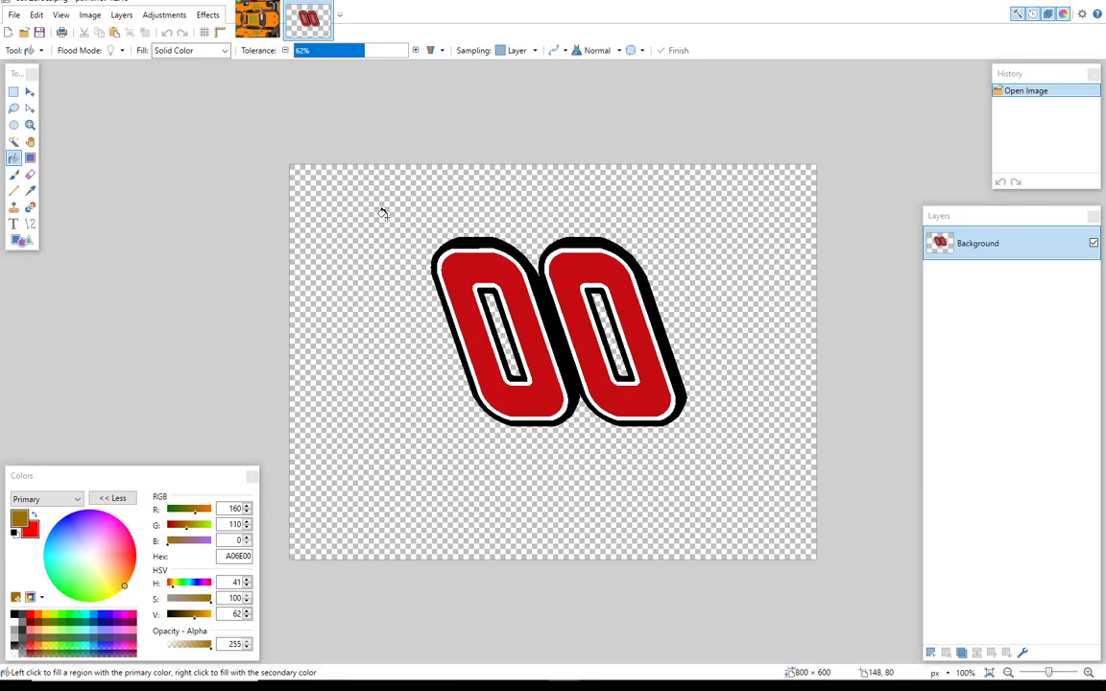
Step: Select the white outline of the 00 with the Magic Wand, paint it orange (FF8400) with the Paintbrush, and deselect
left_click(14, 142)
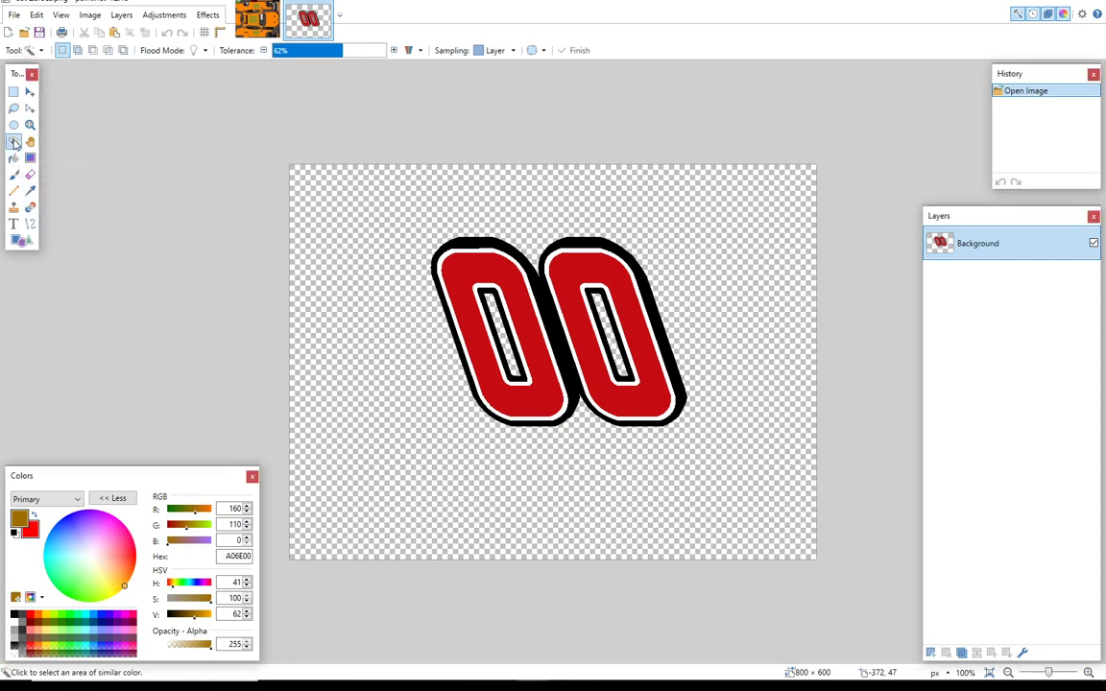
left_click(488, 250)
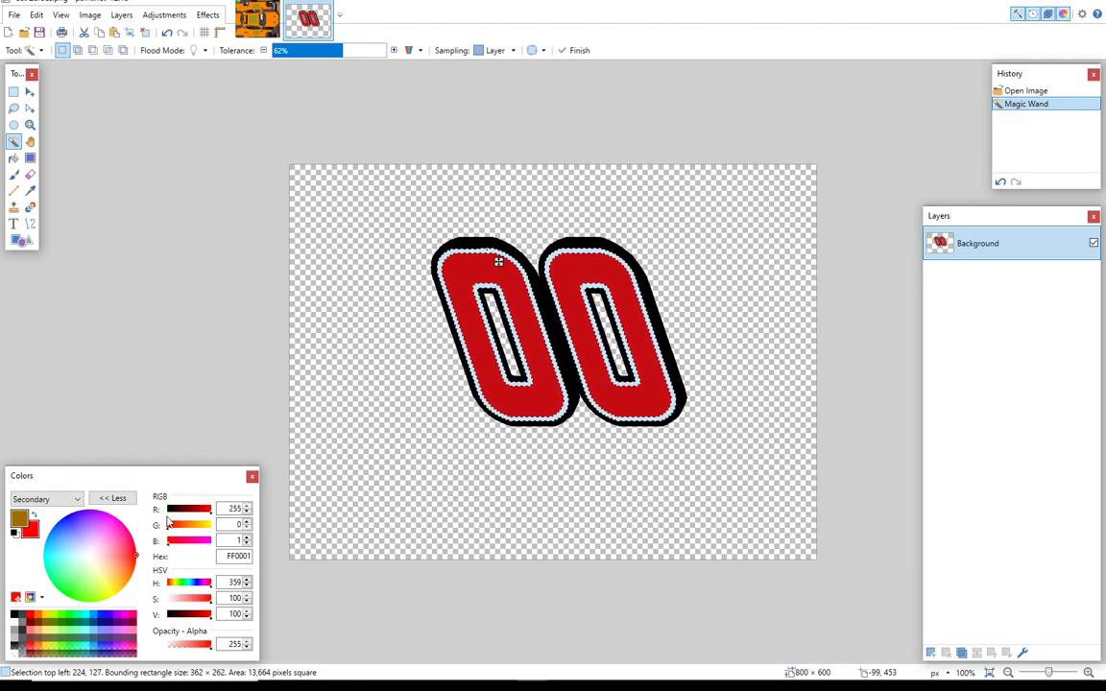
double_click(235, 558)
type("FF8400")
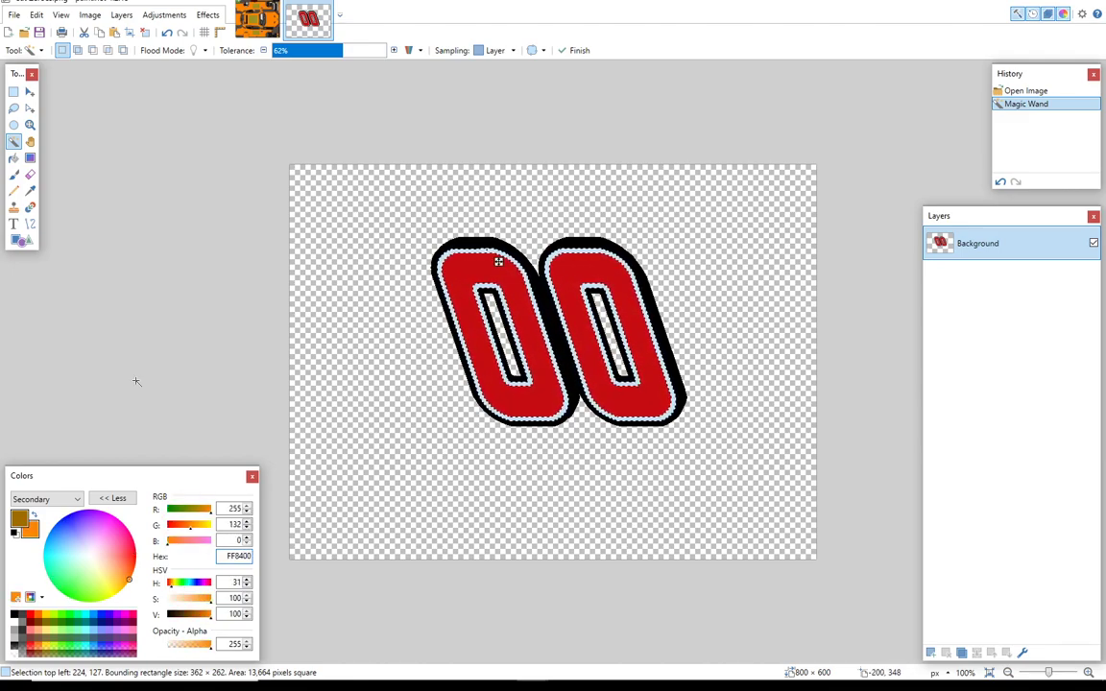
left_click(14, 173)
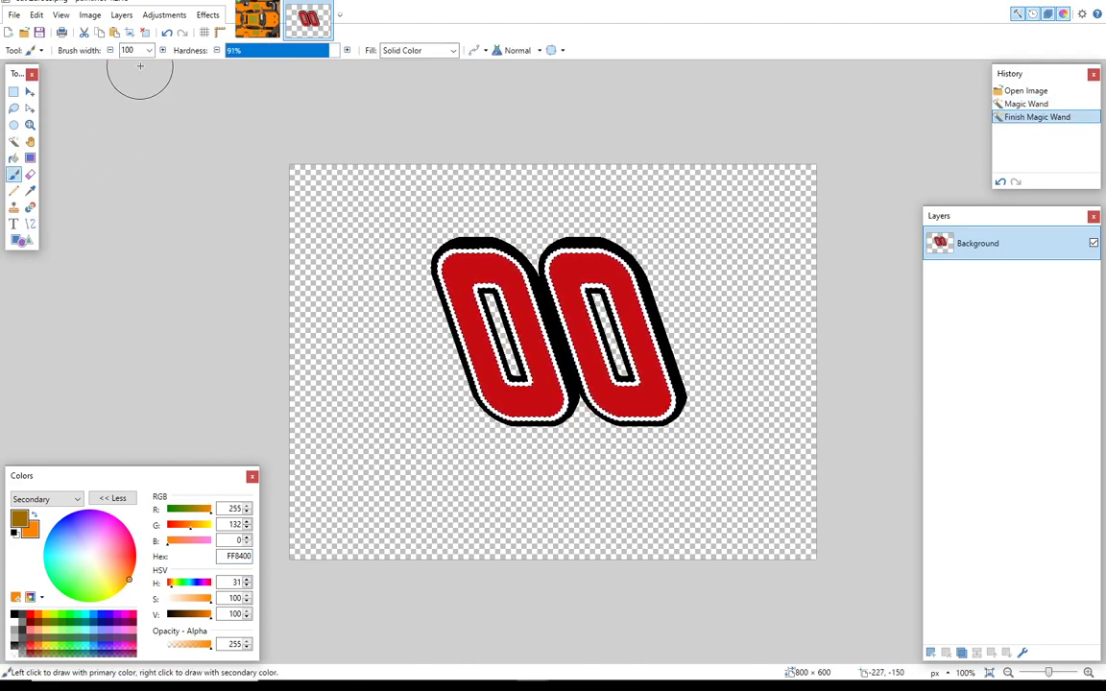
mouse_move(413, 272)
left_mouse_down()
mouse_move(475, 258)
mouse_move(480, 288)
mouse_move(437, 307)
left_mouse_up()
mouse_move(535, 349)
left_mouse_down()
mouse_move(566, 371)
mouse_move(527, 402)
mouse_move(446, 363)
mouse_move(644, 411)
mouse_move(643, 363)
mouse_move(628, 352)
mouse_move(594, 356)
mouse_move(670, 315)
mouse_move(592, 289)
mouse_move(651, 270)
mouse_move(616, 258)
mouse_move(571, 266)
mouse_move(603, 269)
left_mouse_up()
key("ctrl+d")
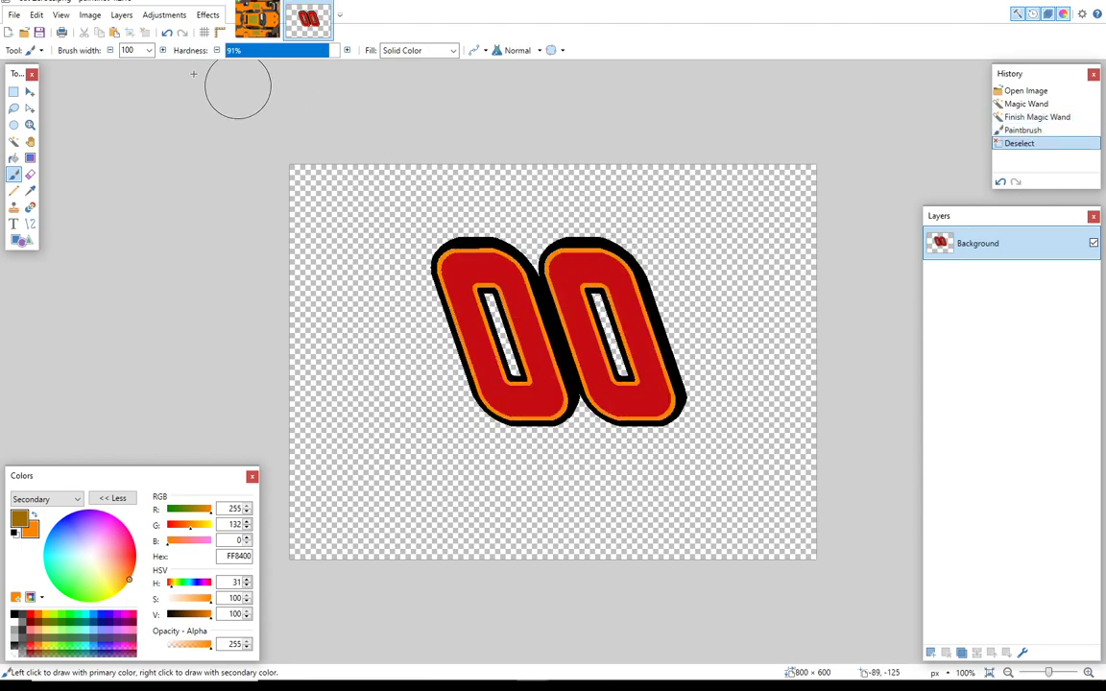
Step: Select the red fill of both zeros with the Magic Wand at 51% tolerance, paint it white (FFFFFF), and deselect
left_click(13, 141)
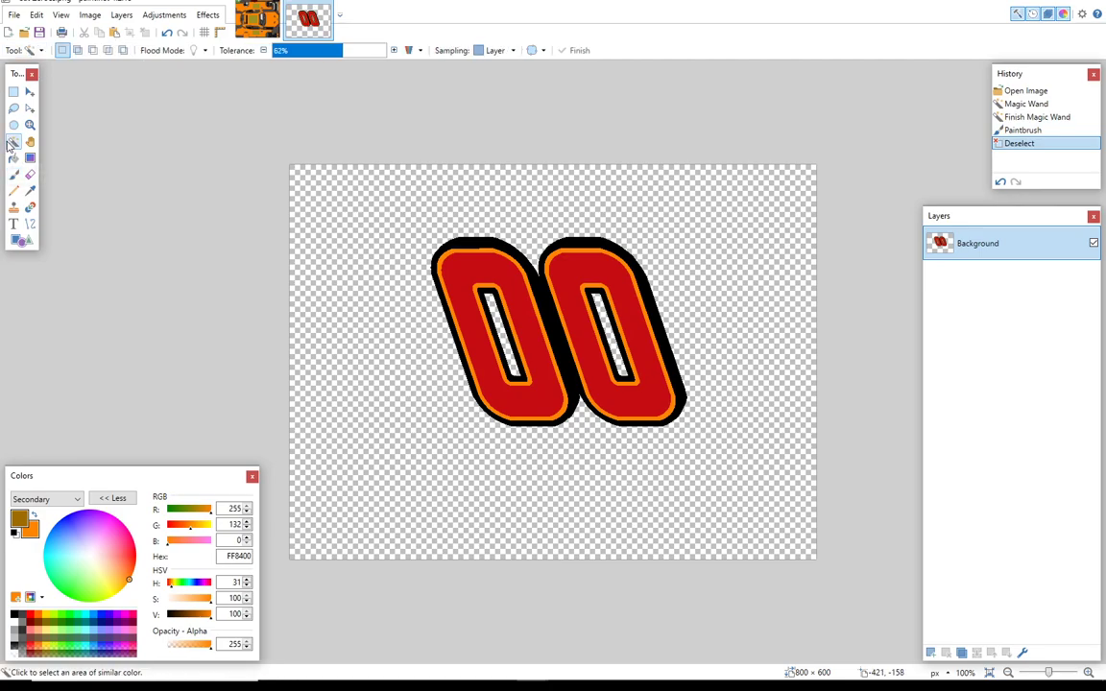
left_click(483, 271)
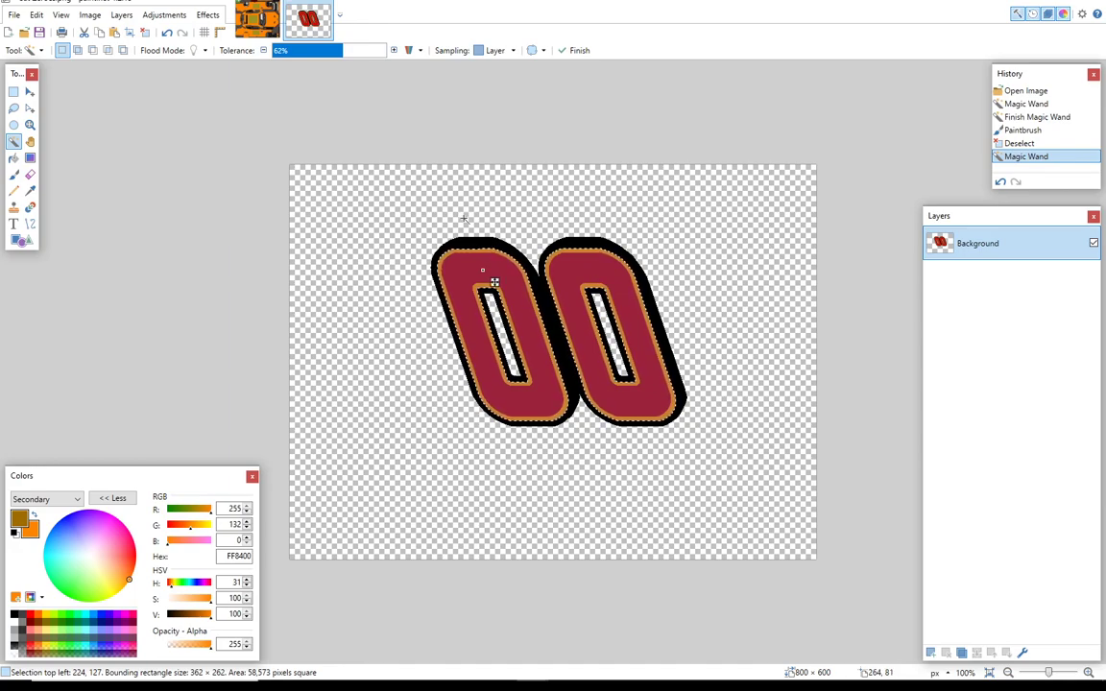
left_click(263, 50)
left_click(263, 51)
left_click(263, 51)
left_click(263, 51)
left_click(263, 51)
left_click(263, 51)
left_click(263, 51)
left_click(263, 51)
left_click(263, 51)
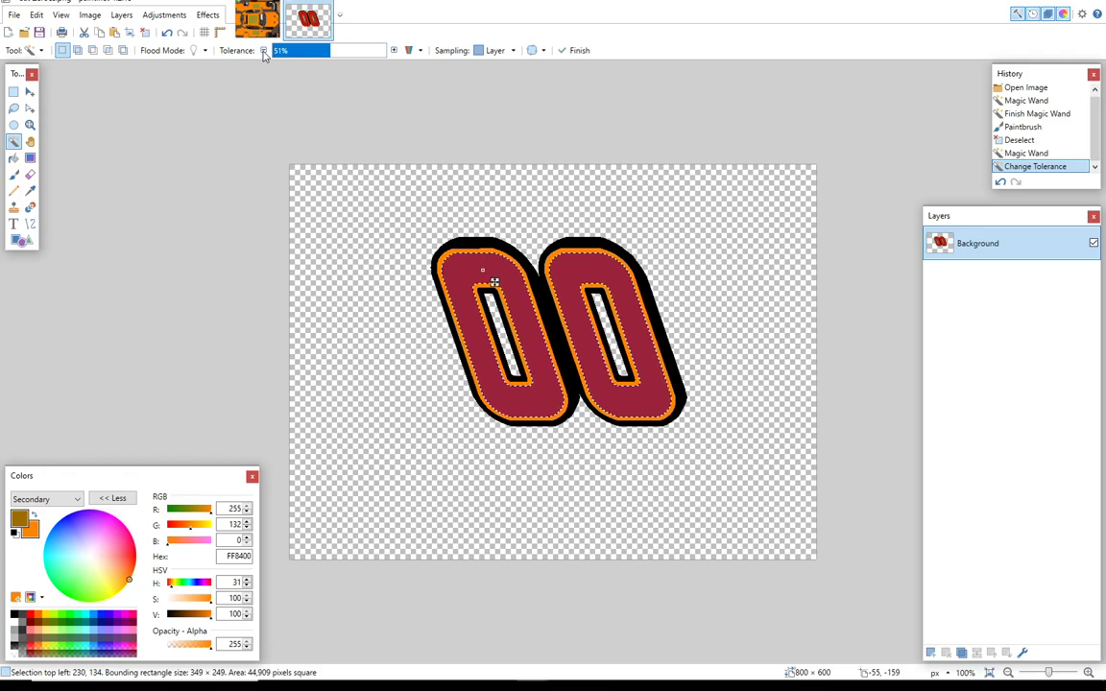
left_click(394, 50)
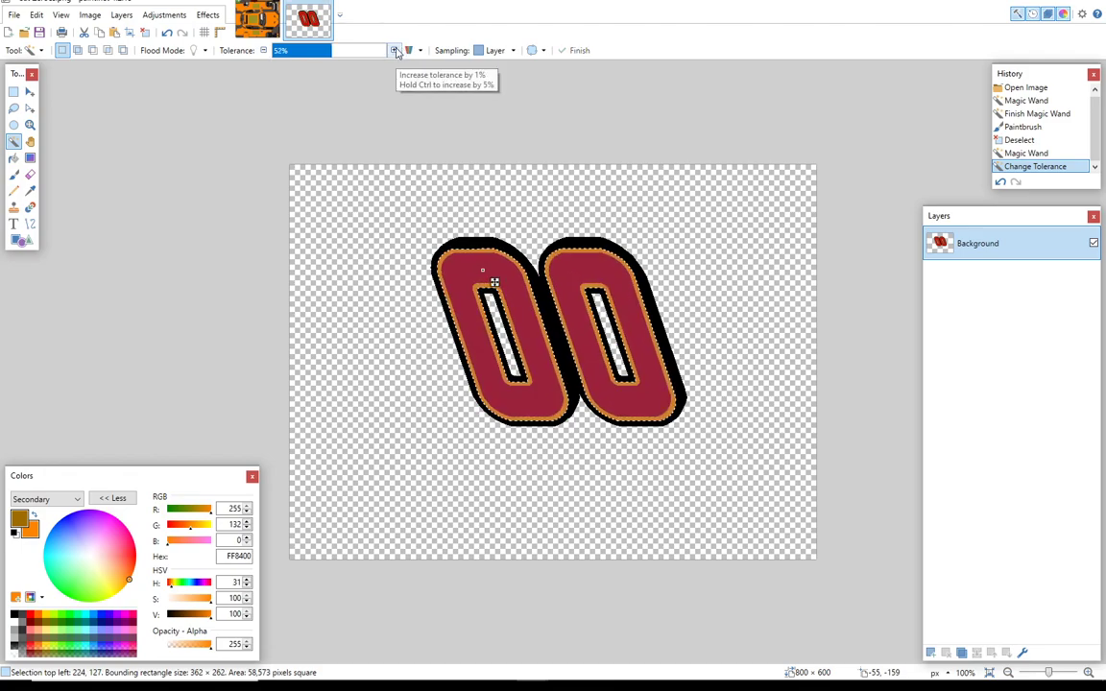
left_click(263, 50)
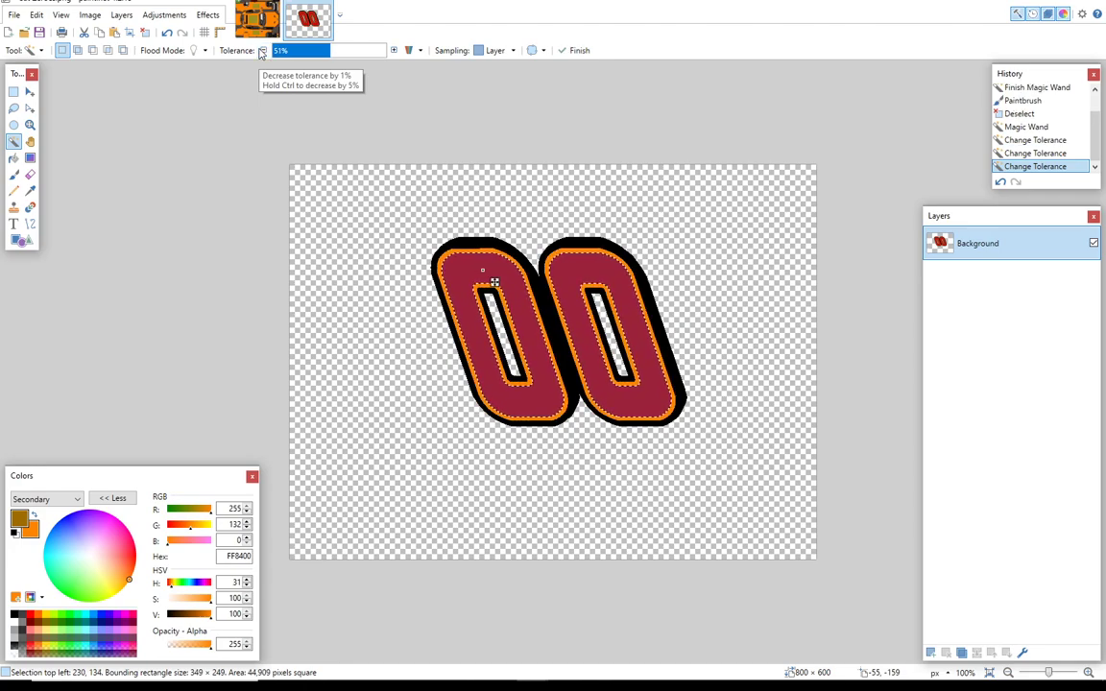
left_click(210, 525)
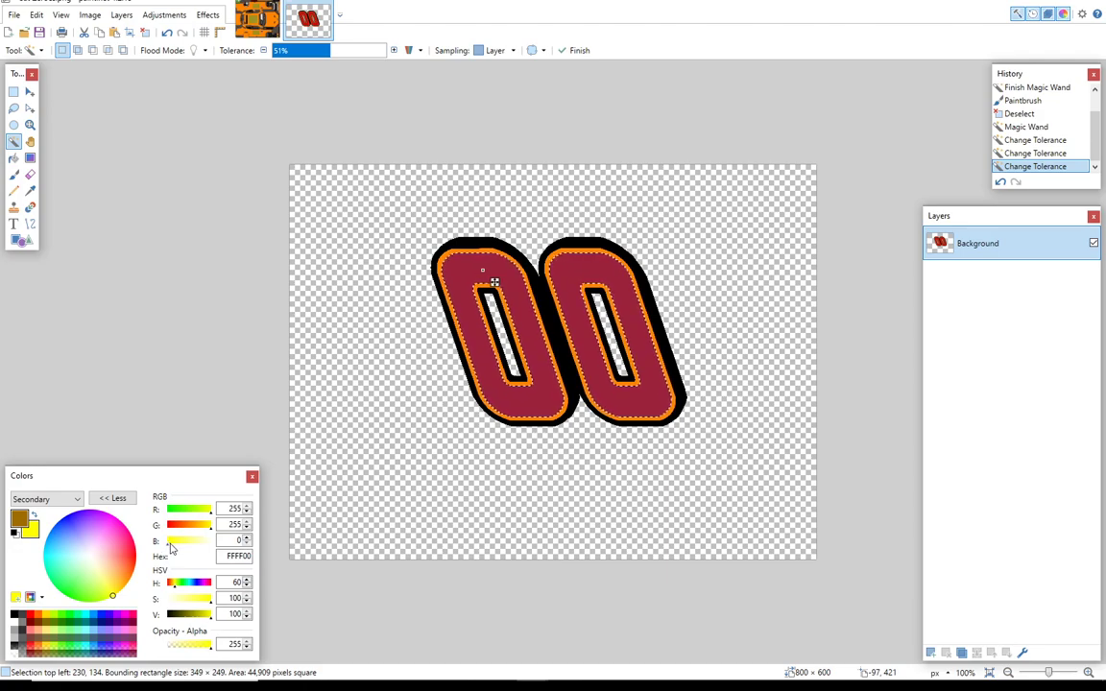
left_click(210, 541)
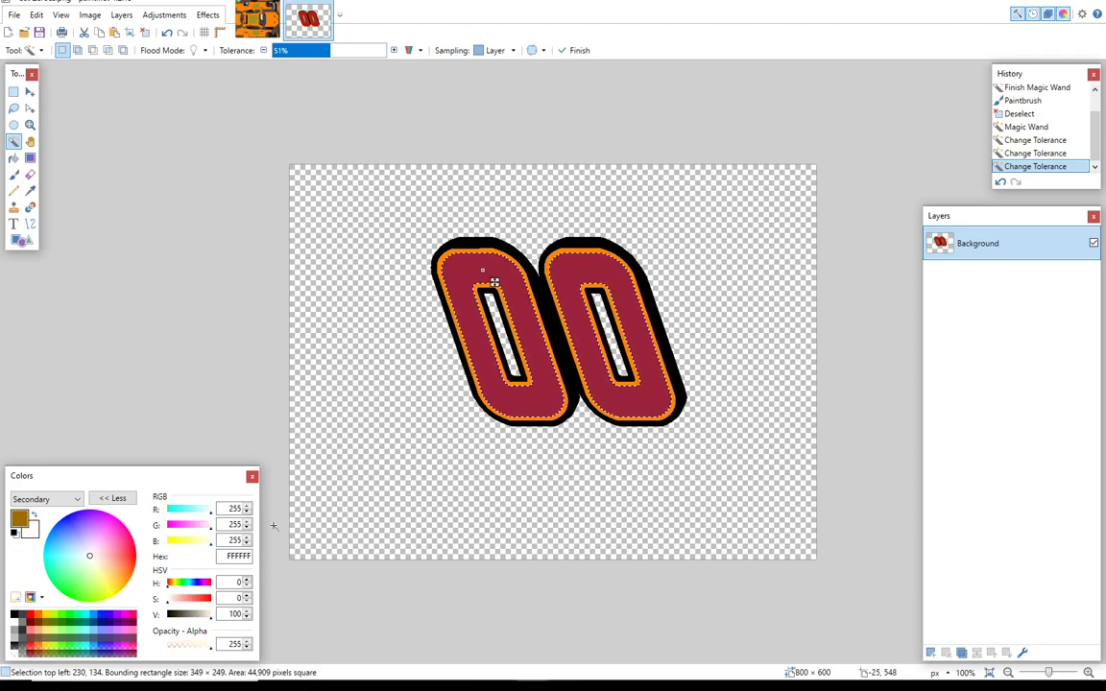
left_click(14, 174)
mouse_move(451, 255)
left_mouse_down()
mouse_move(499, 289)
mouse_move(530, 382)
mouse_move(509, 346)
mouse_move(614, 375)
mouse_move(607, 328)
mouse_move(648, 380)
mouse_move(629, 380)
left_mouse_up()
key("ctrl+d")
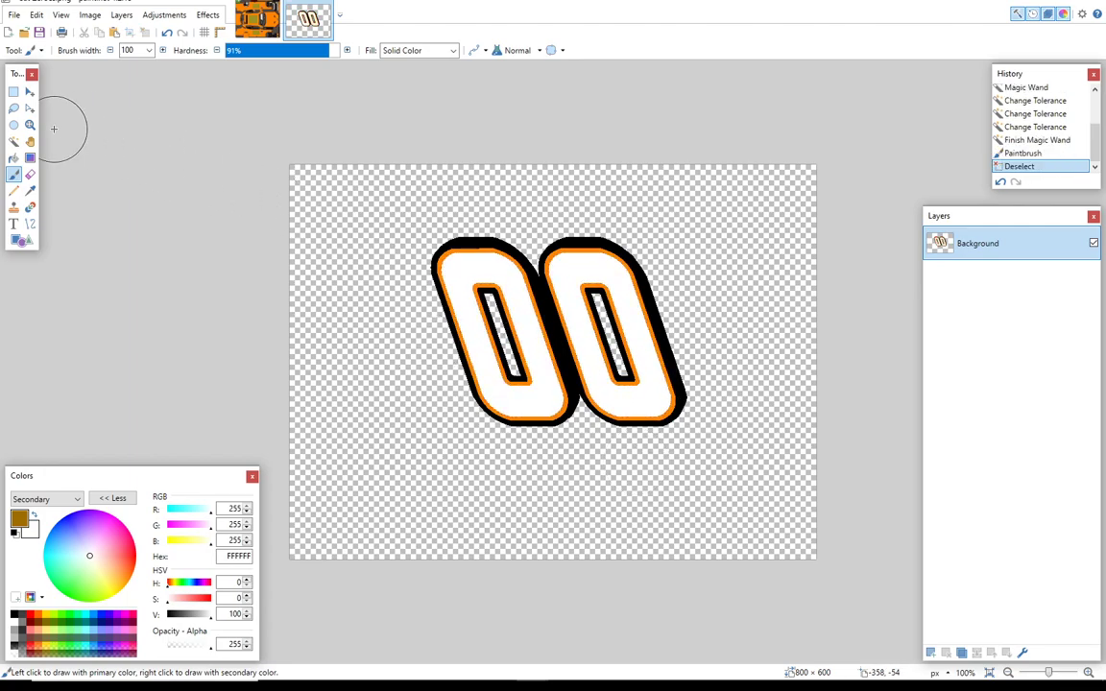
Step: Switch to the Magic Wand for selecting another part of the 00 number
left_click(14, 142)
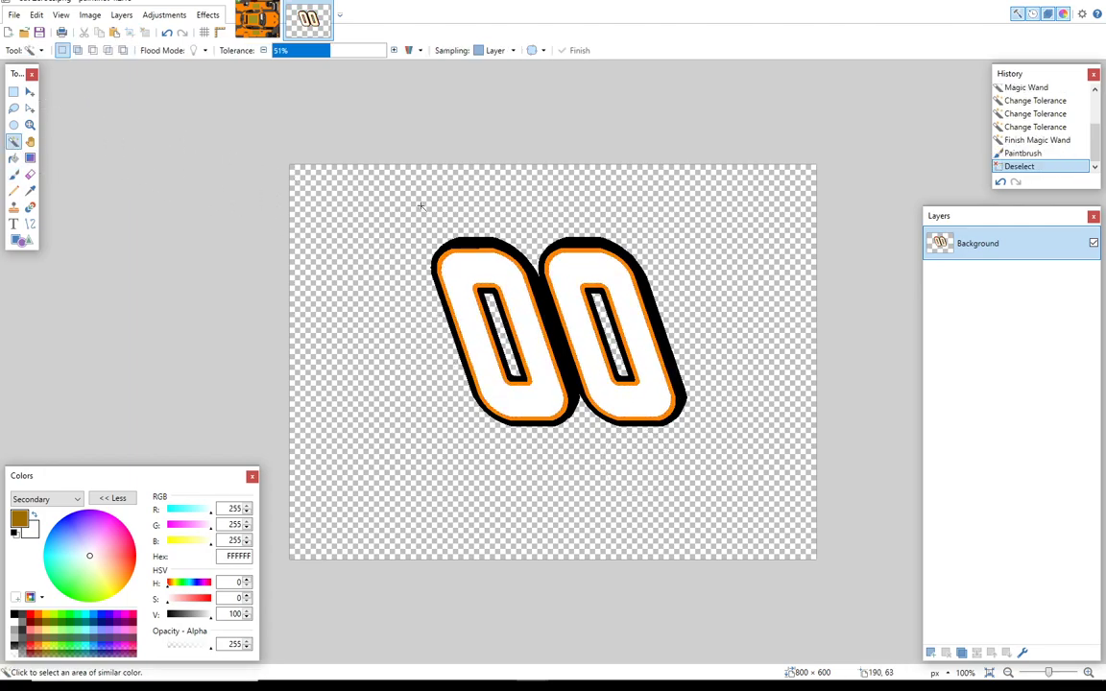
Step: Recolor the black outline of the 00 to hex 80072C using a Magic Wand selection and the Paintbrush, and clear the selection
left_click(485, 241)
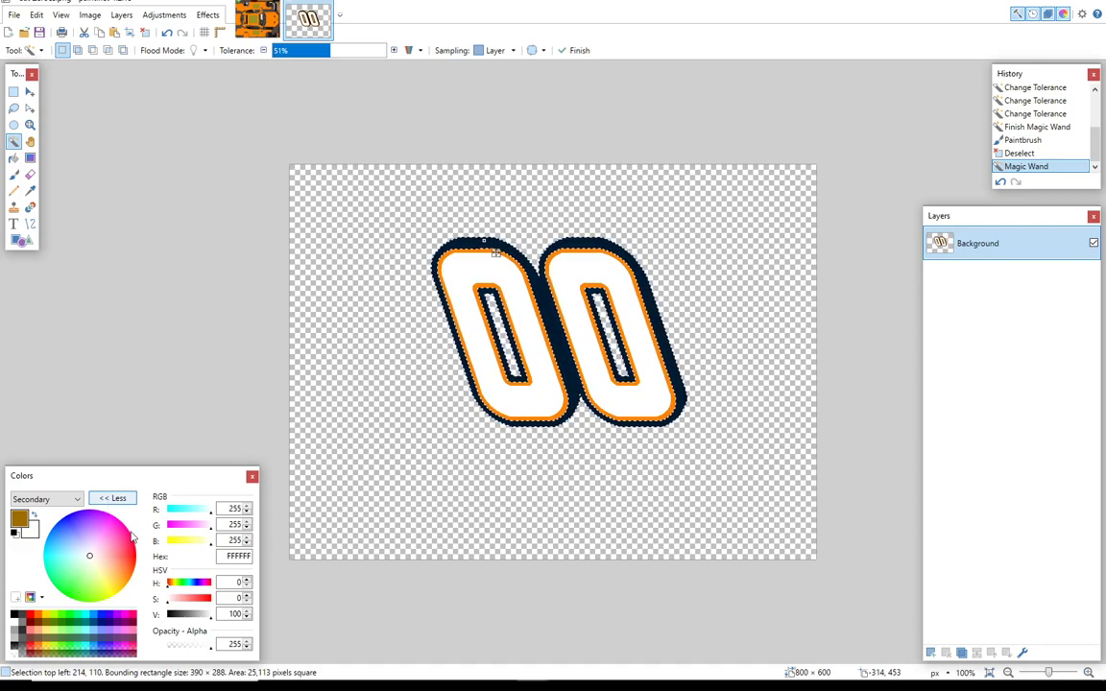
left_click(227, 557)
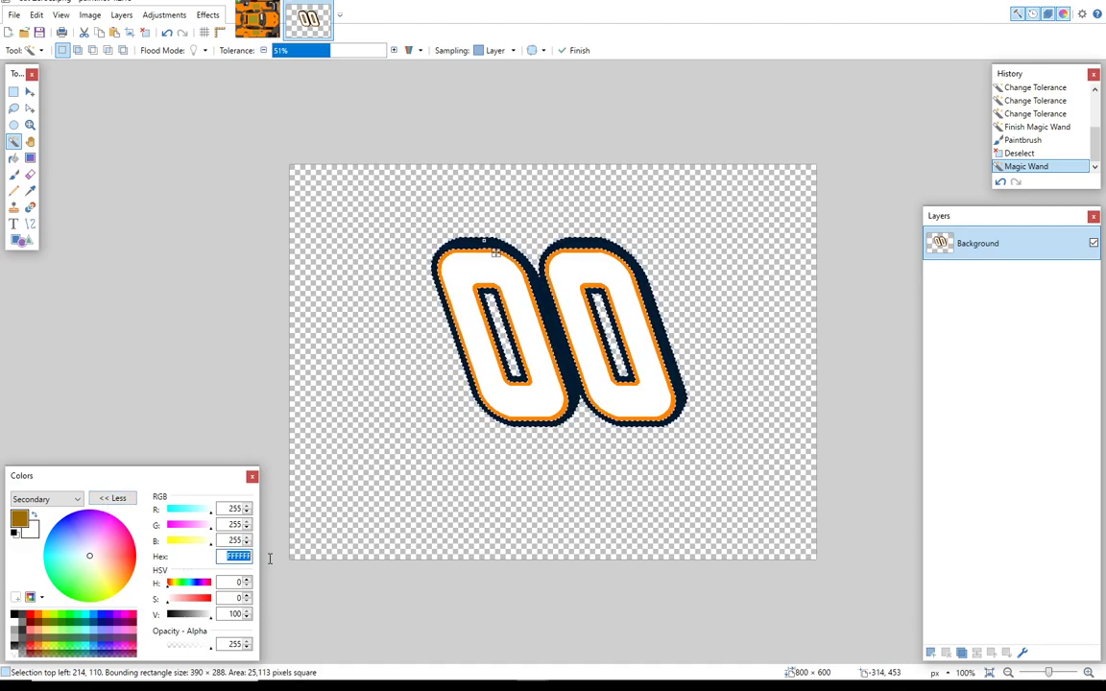
type("800")
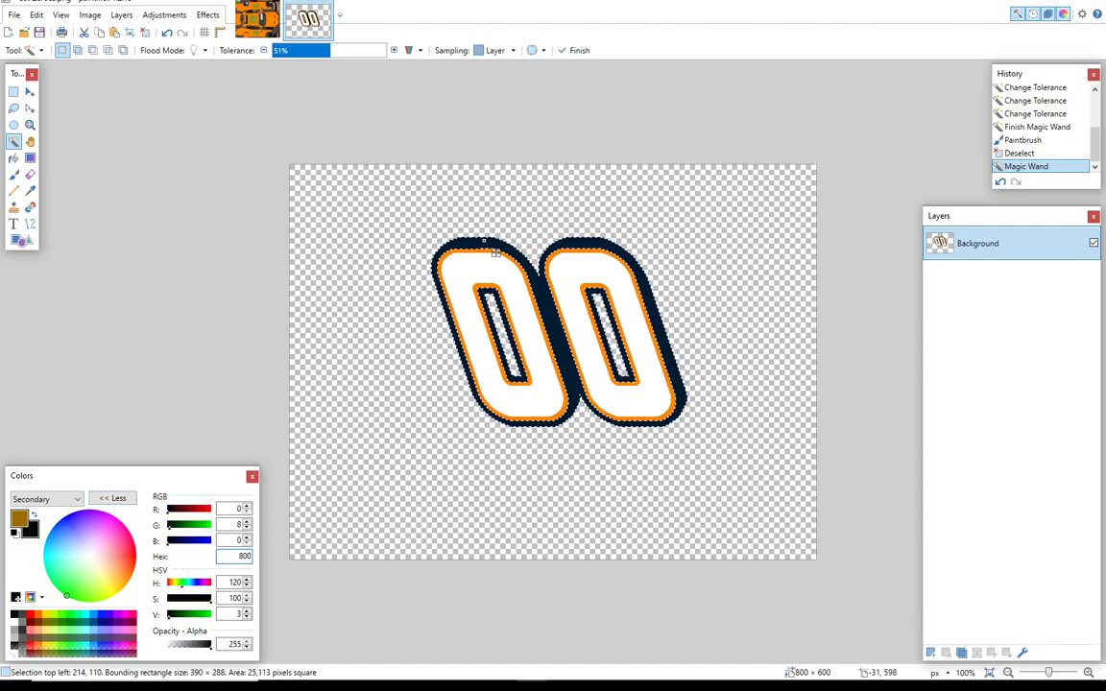
type("72C")
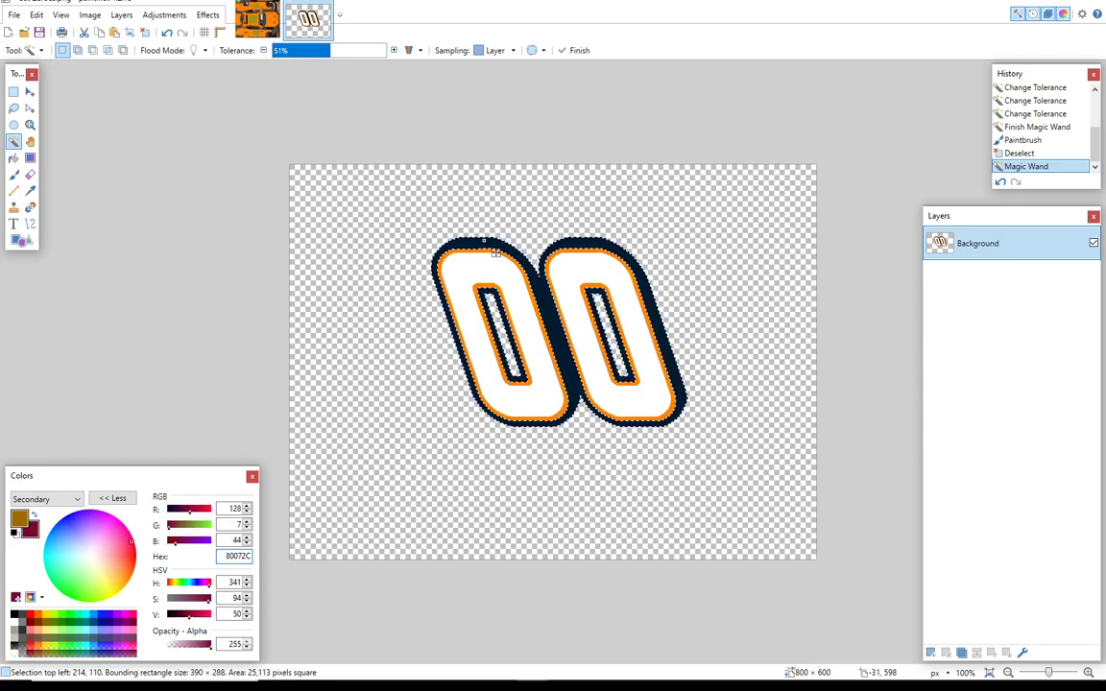
left_click(16, 175)
left_click_drag(437, 247, 629, 248)
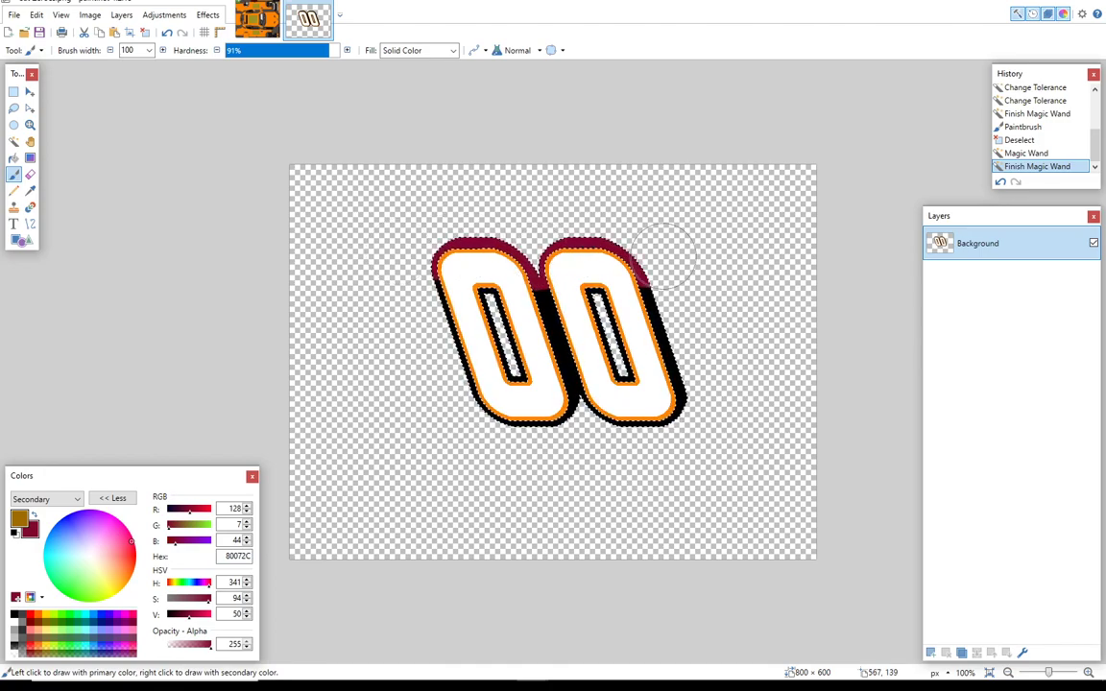
mouse_move(447, 279)
left_mouse_down()
mouse_move(702, 286)
mouse_move(469, 312)
mouse_move(636, 330)
mouse_move(633, 361)
mouse_move(696, 378)
mouse_move(646, 440)
mouse_move(565, 352)
mouse_move(617, 466)
mouse_move(563, 370)
mouse_move(591, 437)
mouse_move(441, 400)
mouse_move(444, 286)
mouse_move(499, 414)
left_mouse_up()
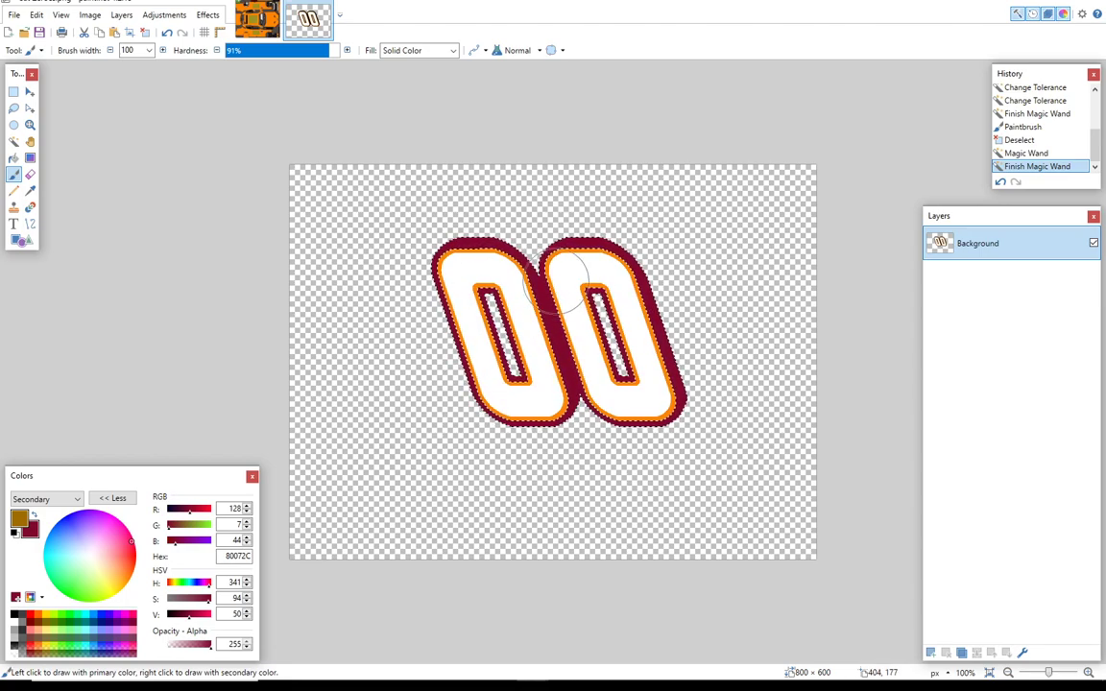
left_click(637, 262)
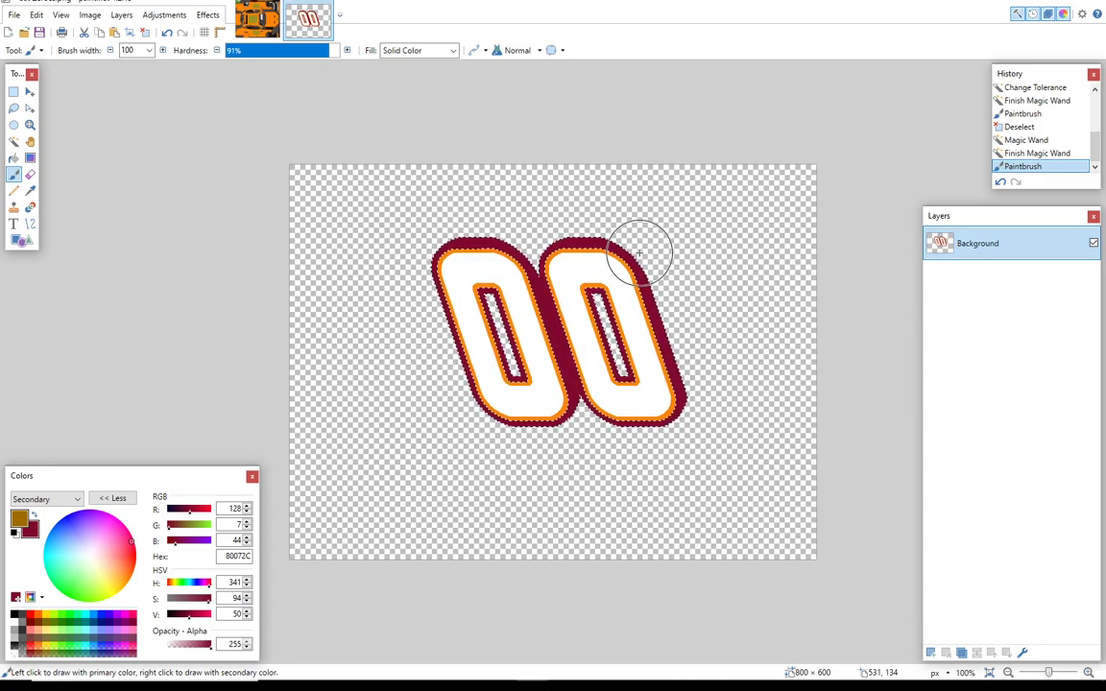
key("ctrl+d")
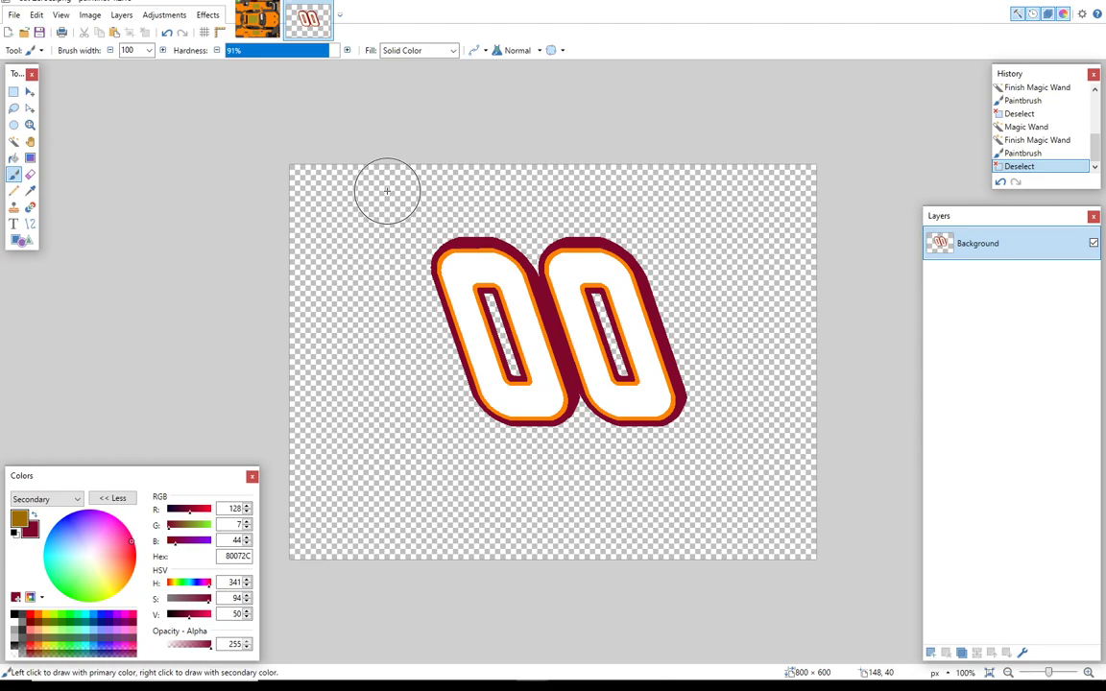
left_click(13, 142)
left_click(13, 91)
left_click_drag(416, 211, 709, 462)
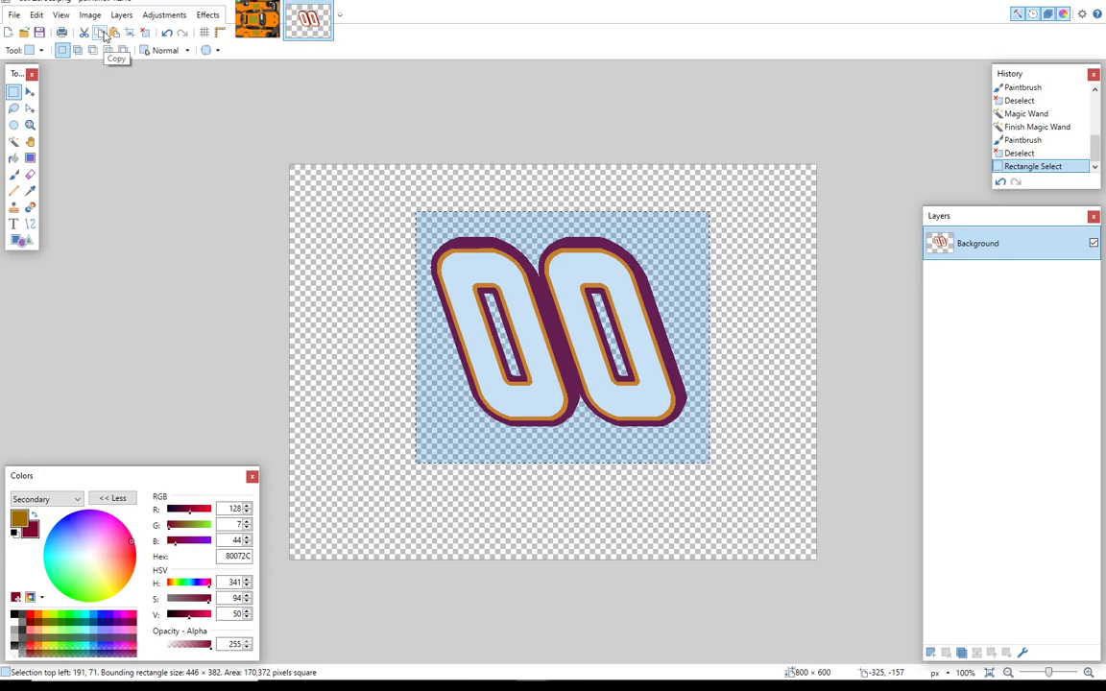
key("ctrl+d")
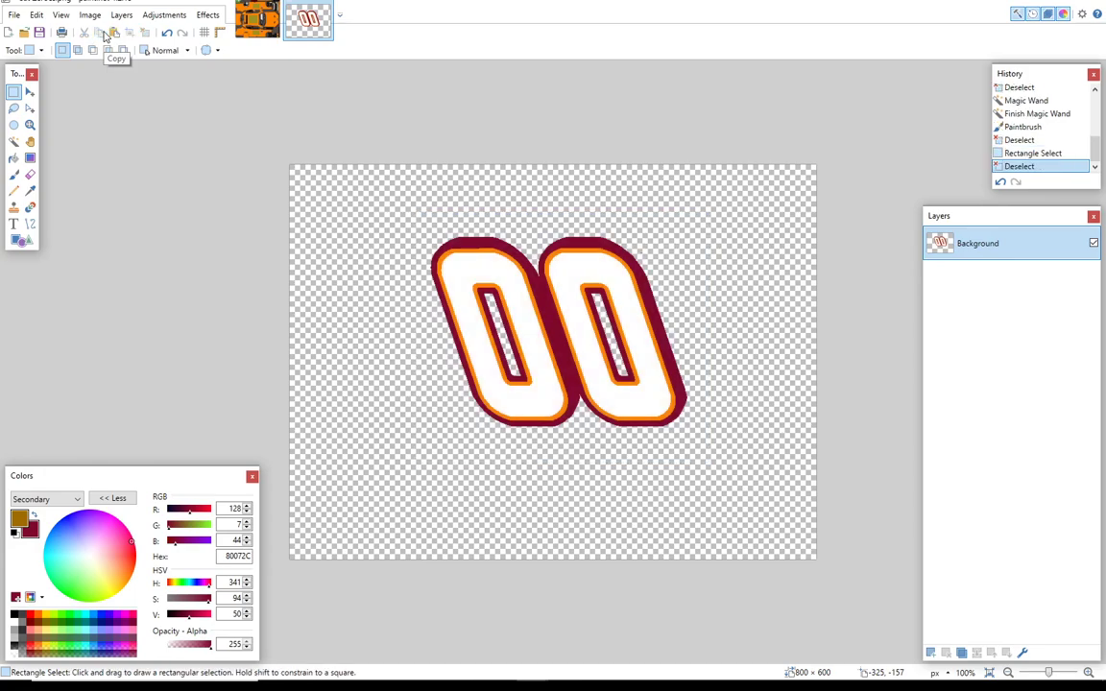
Step: Select the white fill, orange border and all maroon outline areas of both zeros with the Magic Wand and copy them
left_click(14, 143)
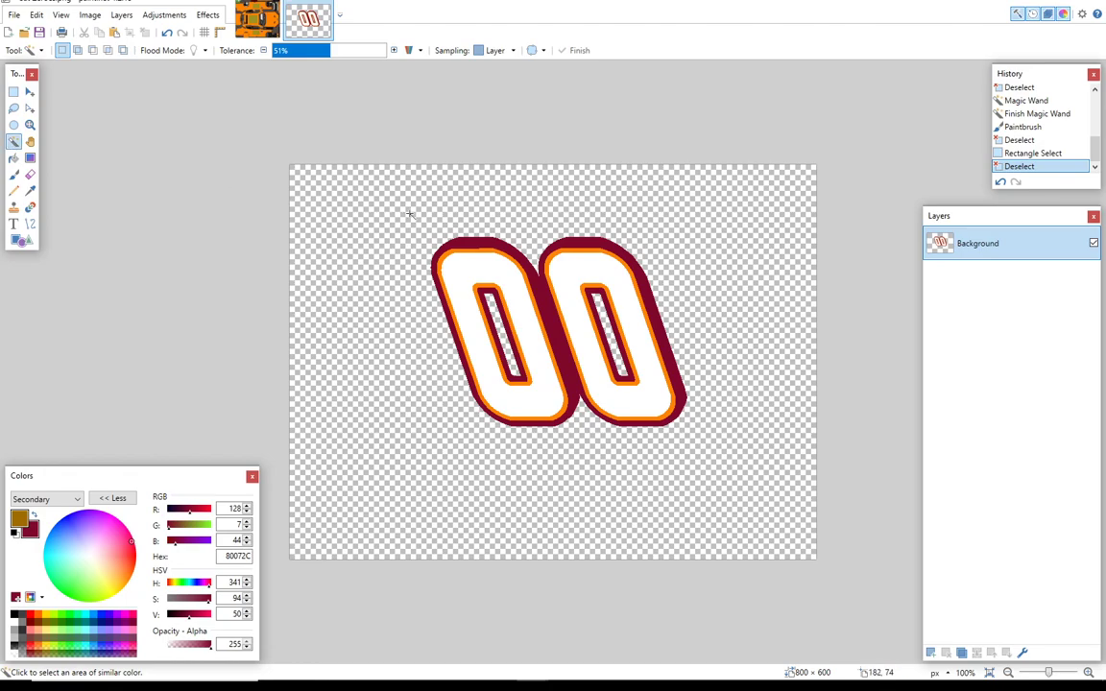
left_click(457, 262)
left_click(503, 277)
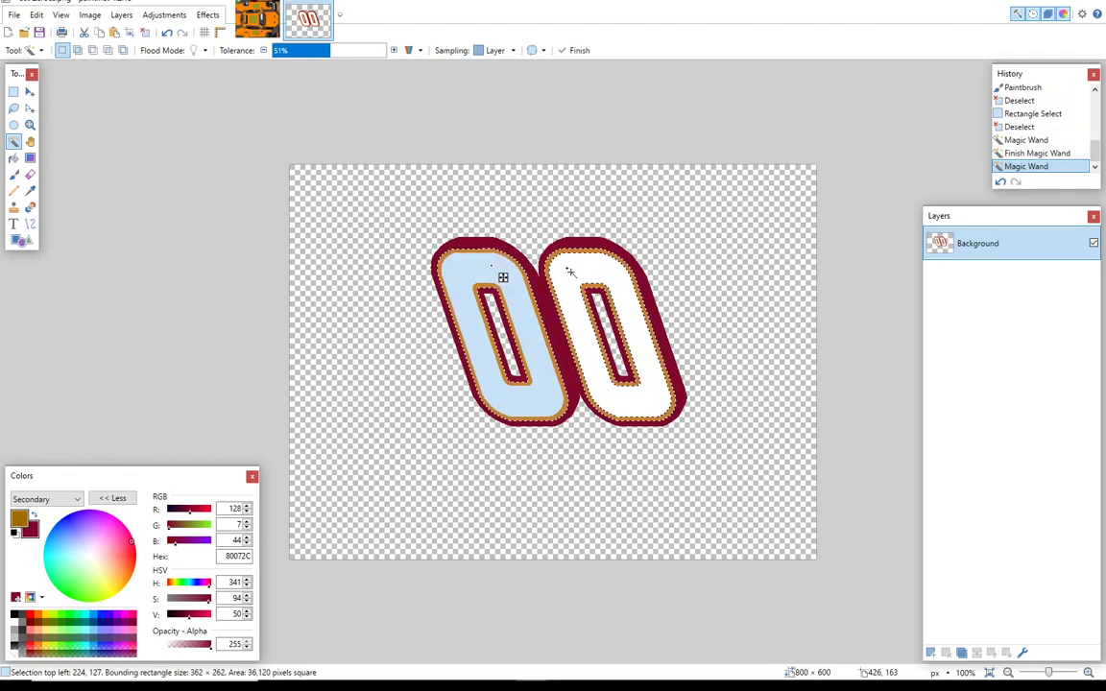
left_click(572, 269, "ctrl")
left_click(583, 244, "ctrl")
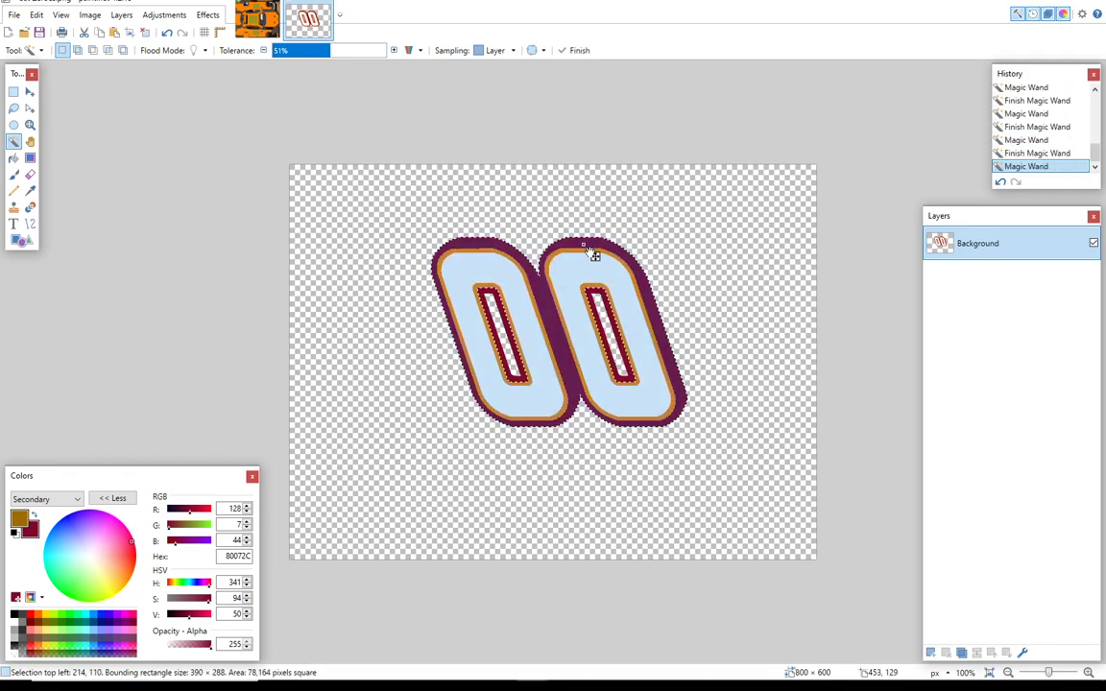
left_click(609, 301, "ctrl")
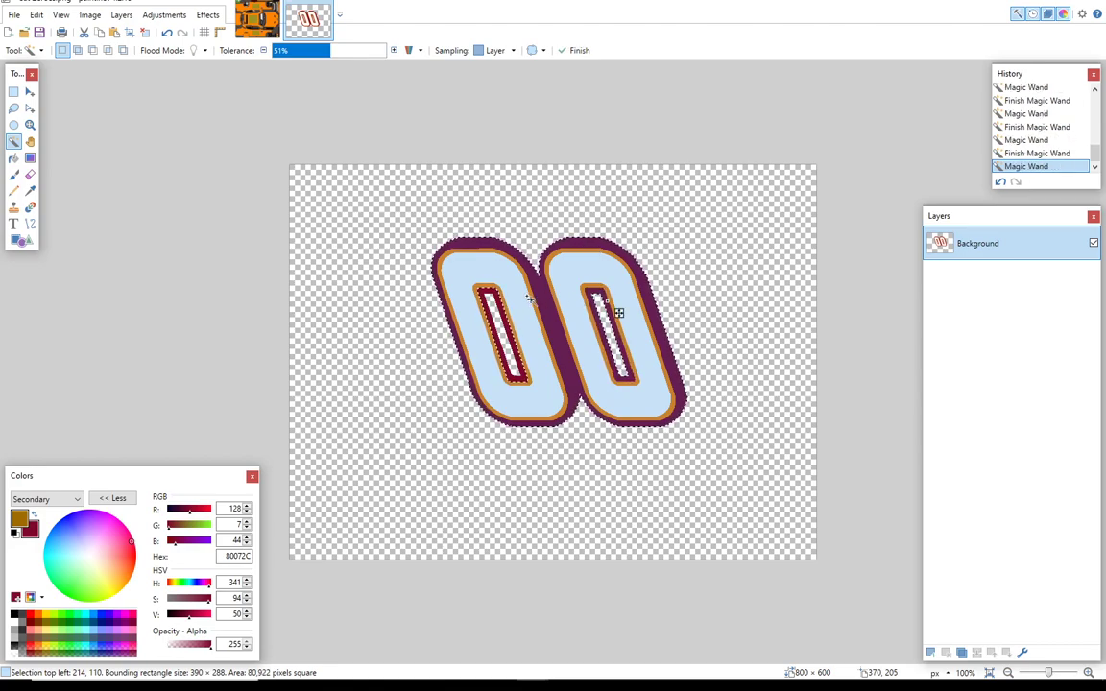
left_click(498, 302, "ctrl")
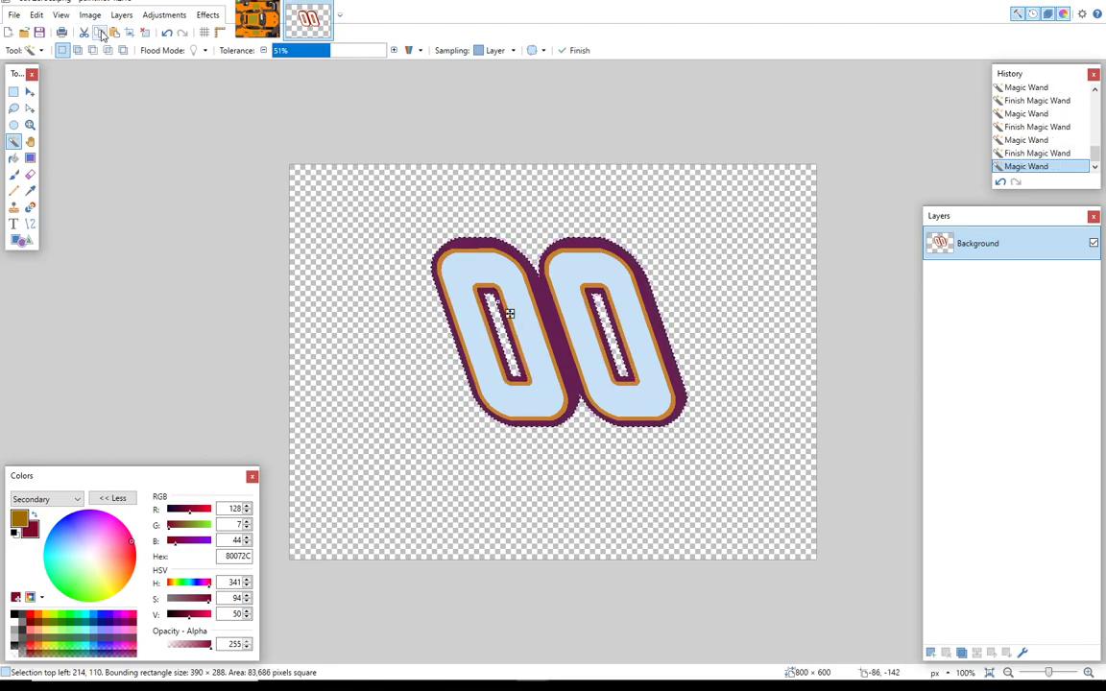
Step: Paste the 00 into the Numbers layer of the car template, place it over the roof number box and deselect
left_click(267, 16)
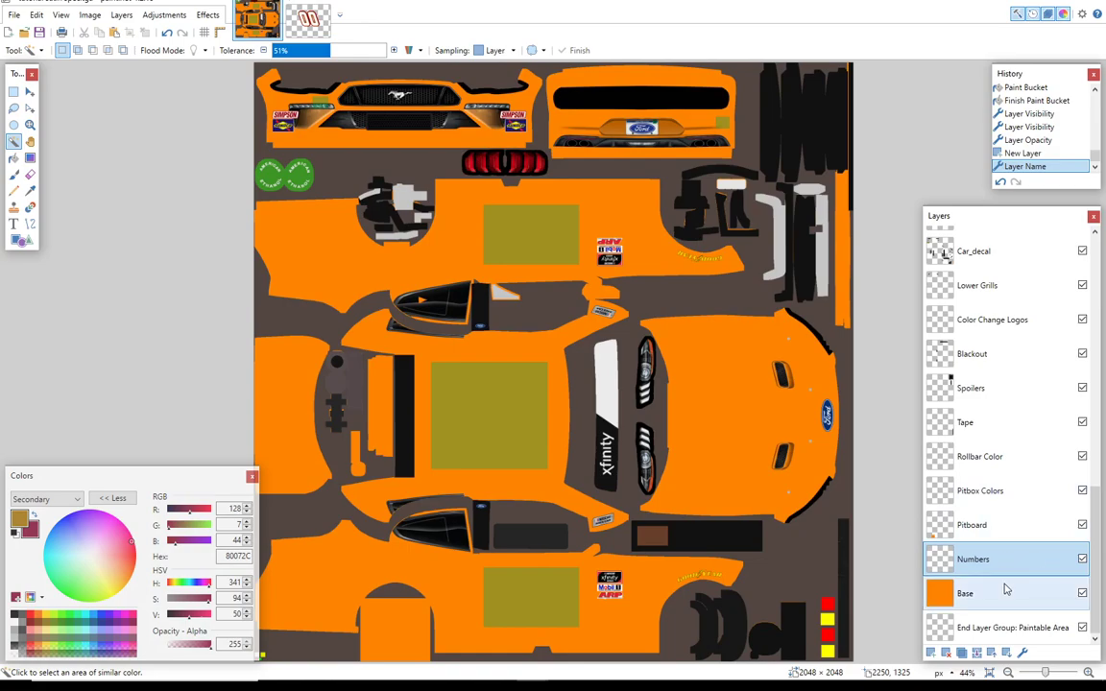
left_click(1006, 591)
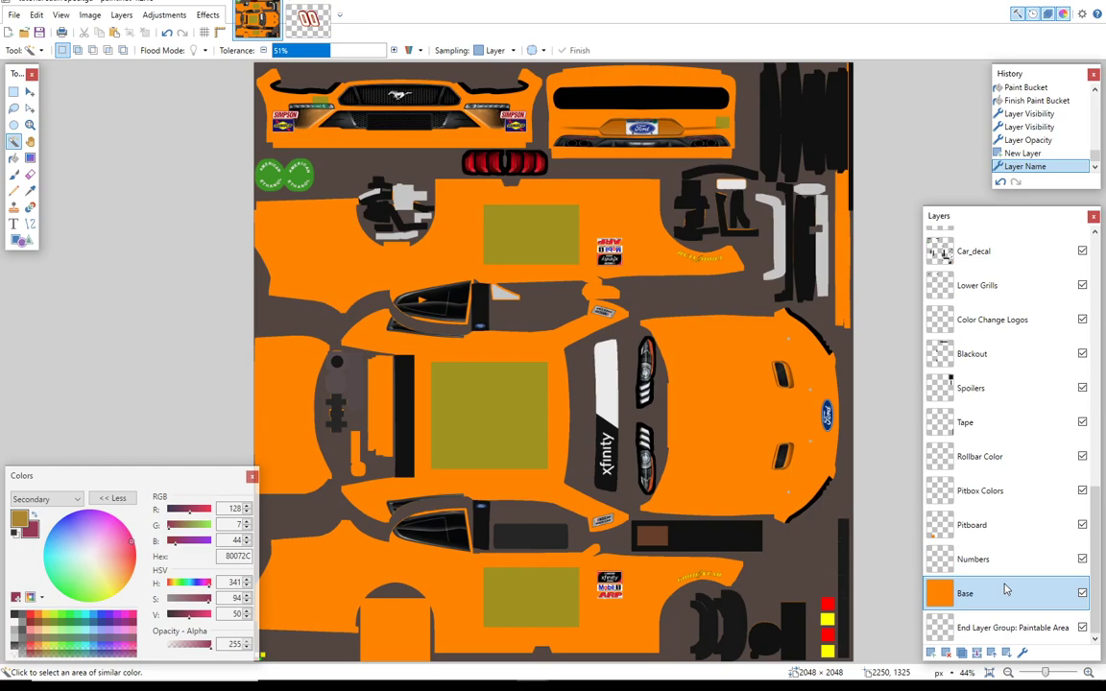
left_click(980, 569)
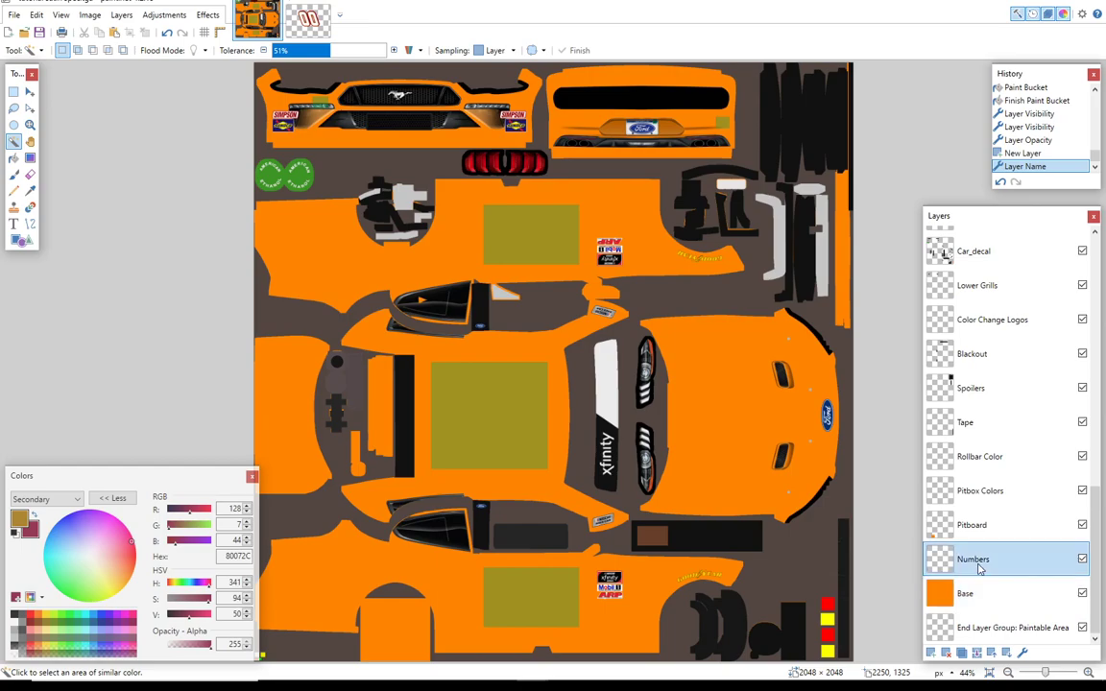
left_click(114, 32)
left_click_drag(413, 149, 571, 471)
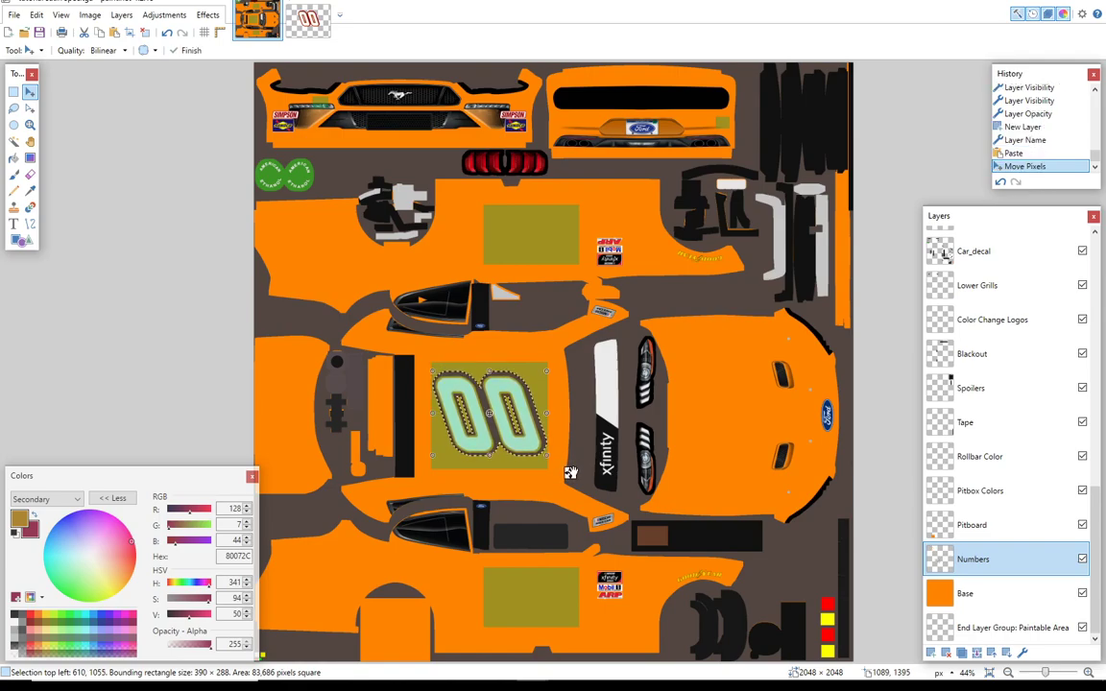
key("ctrl+d")
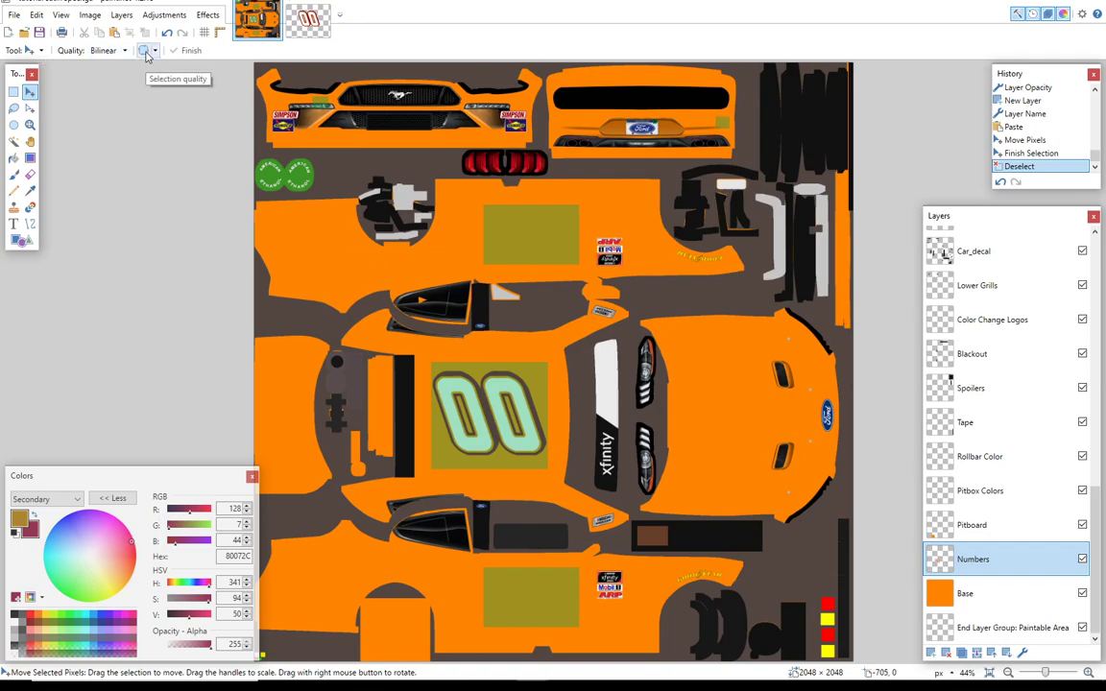
Step: Paste a second 00, rotate it and scale it to about 273 × 201 pixels over the upper side panel's number box
left_click(117, 31)
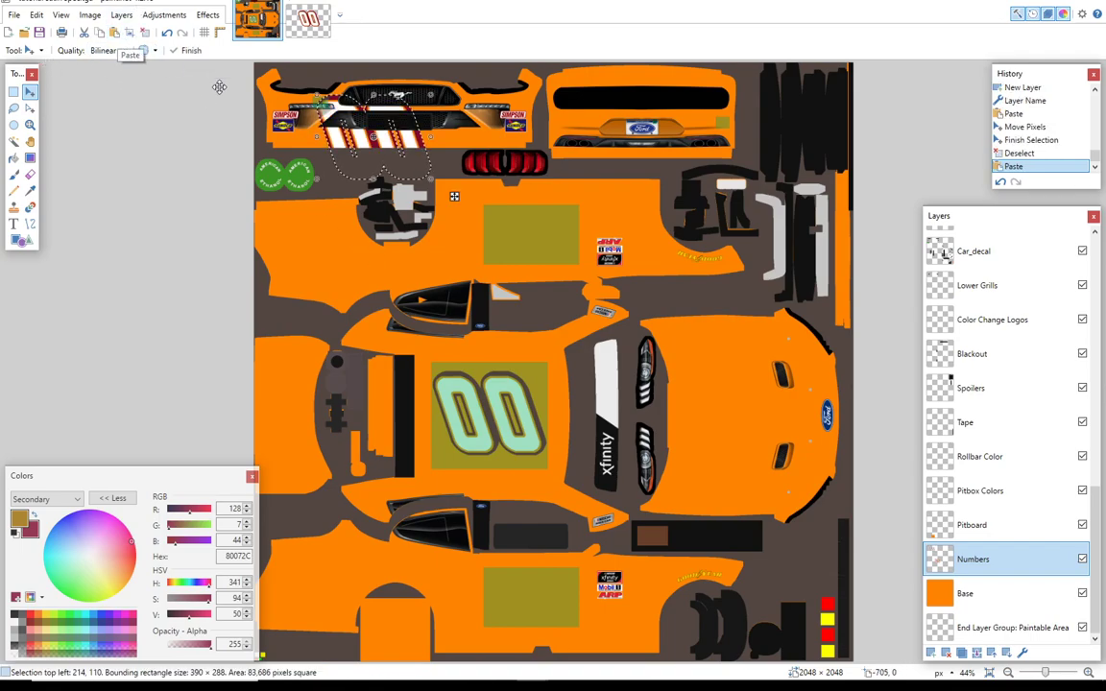
left_click_drag(415, 162, 573, 267)
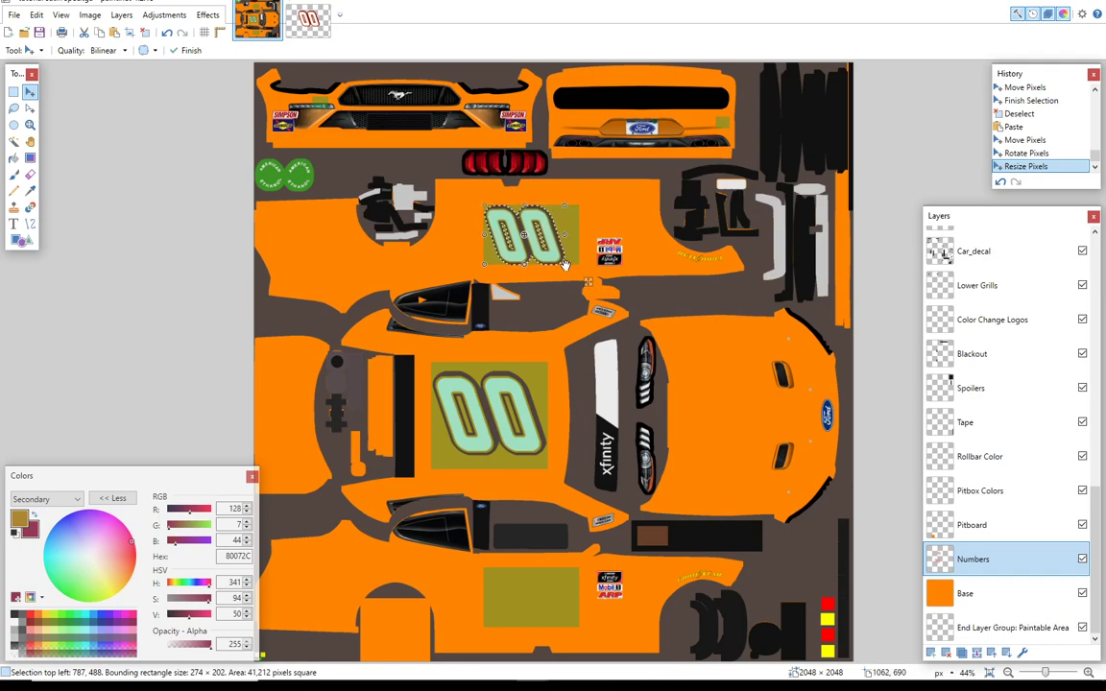
left_click_drag(566, 268, 561, 244)
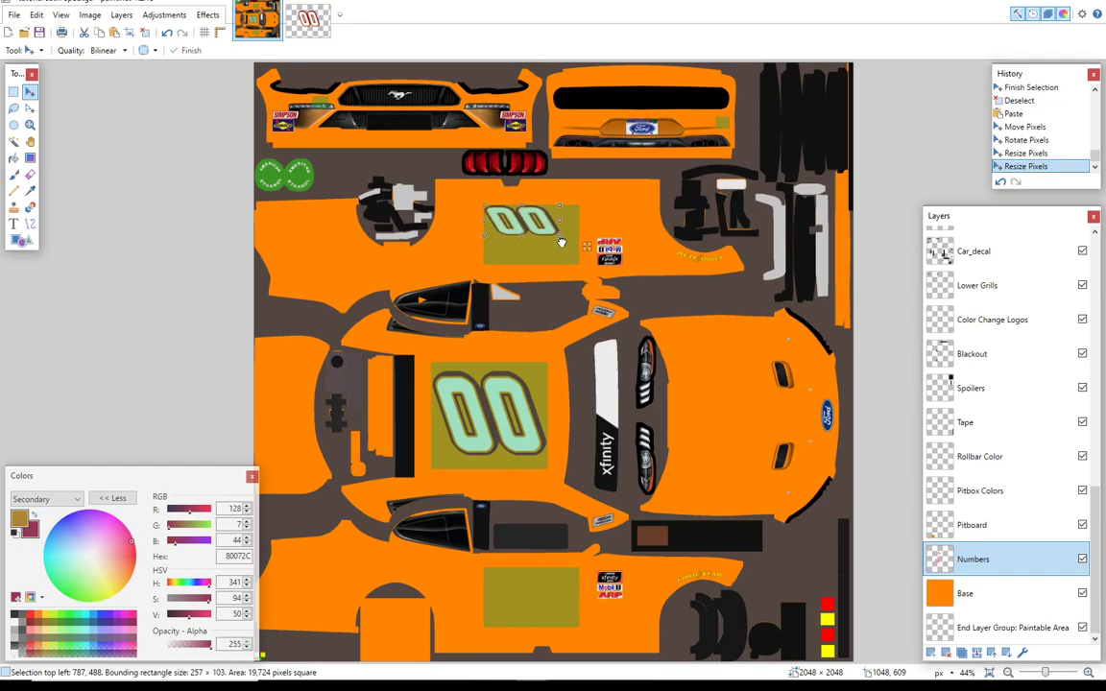
left_click_drag(557, 243, 519, 258)
left_click(167, 31)
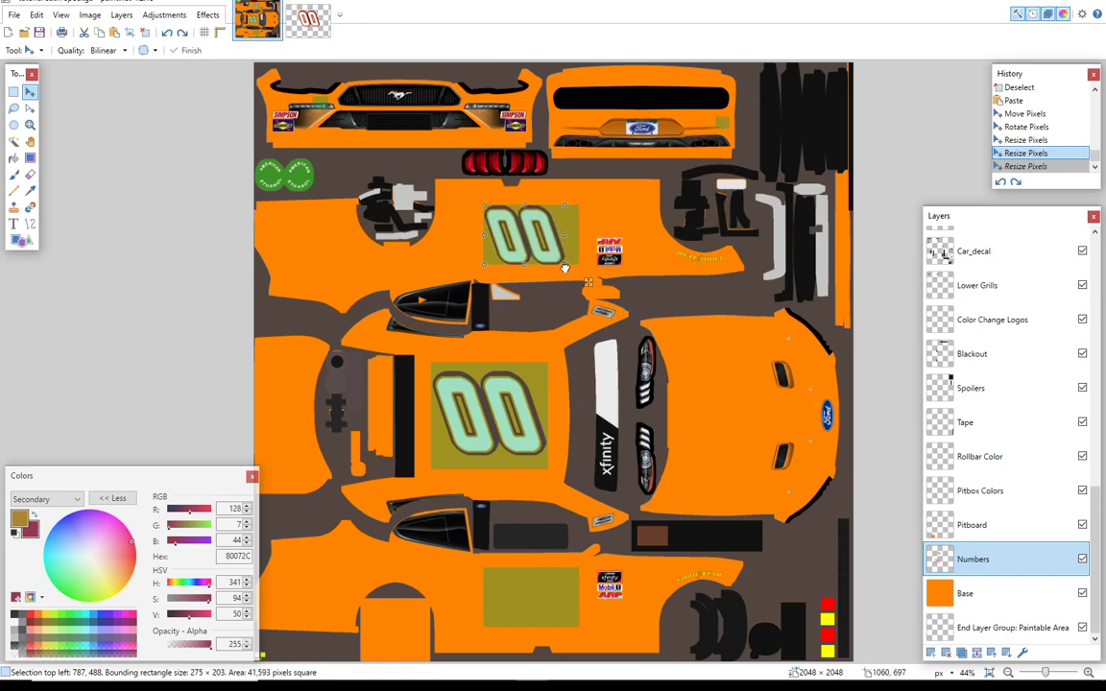
key("ctrl+y")
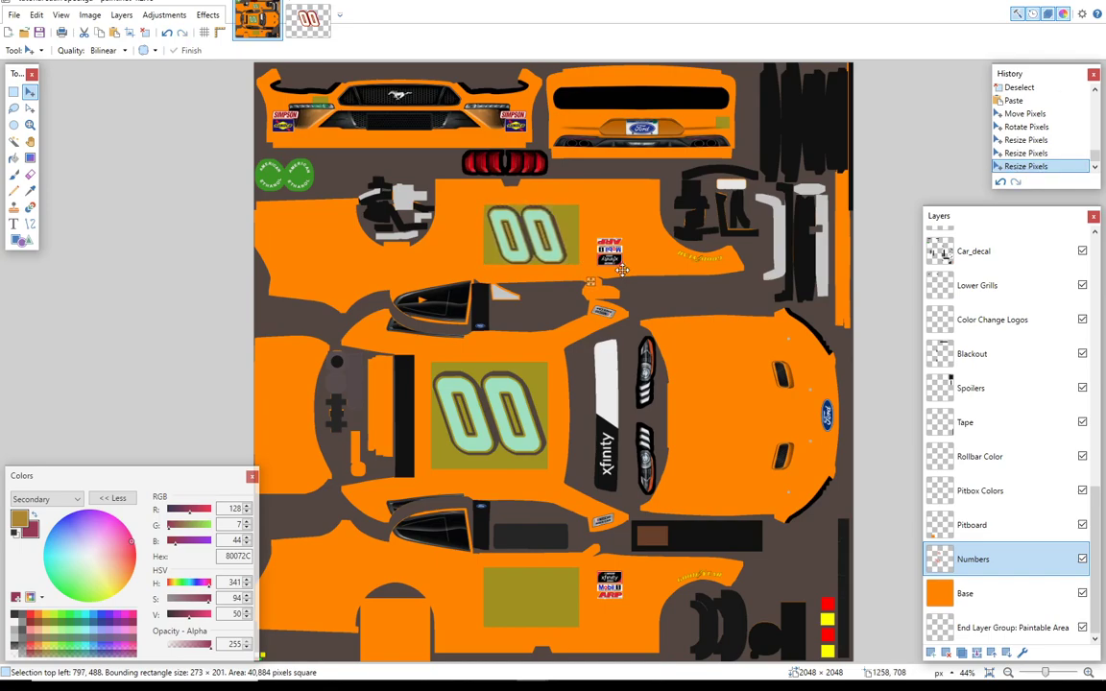
Step: Nudge the side 00 right to center it in the upper side panel's number box and deselect
key("Right")
key("Right")
key("Right")
key("Right")
key("Right")
key("Right")
key("Right")
key("Right")
key("Right")
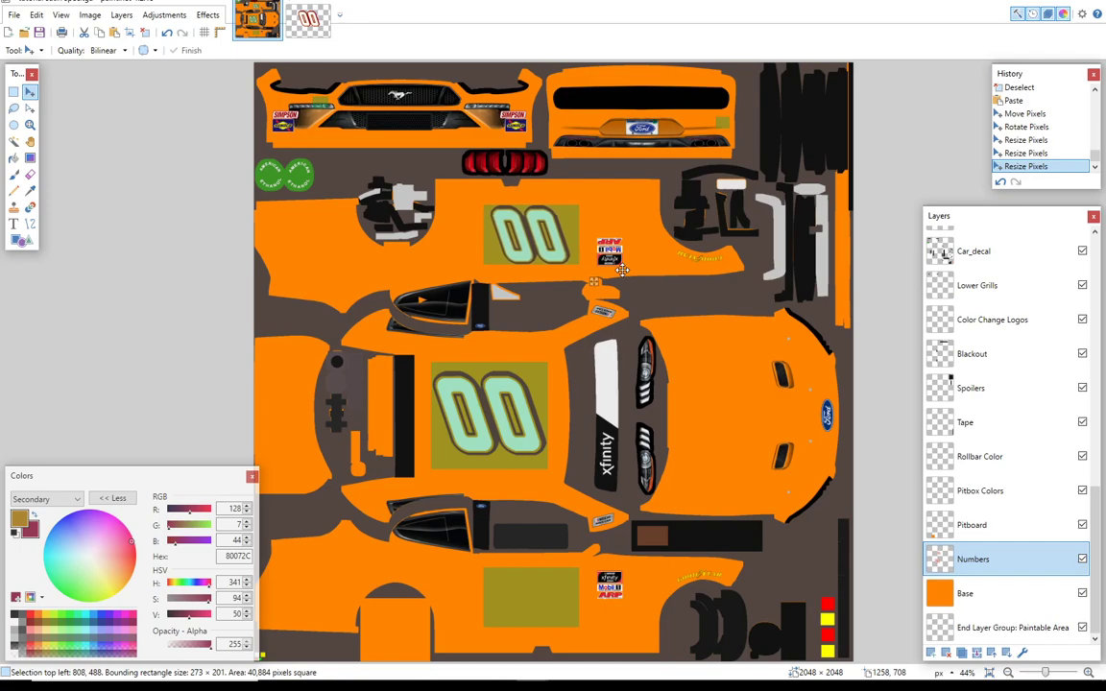
key("ctrl+d")
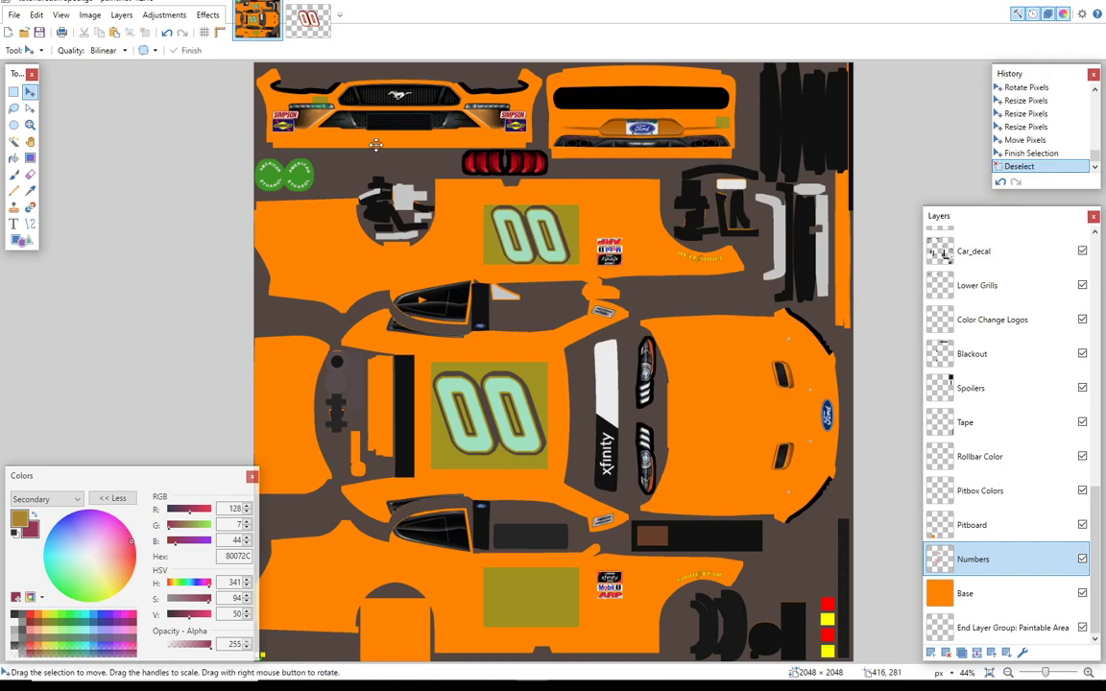
Step: Flip the separate 00 image vertically
left_click(305, 30)
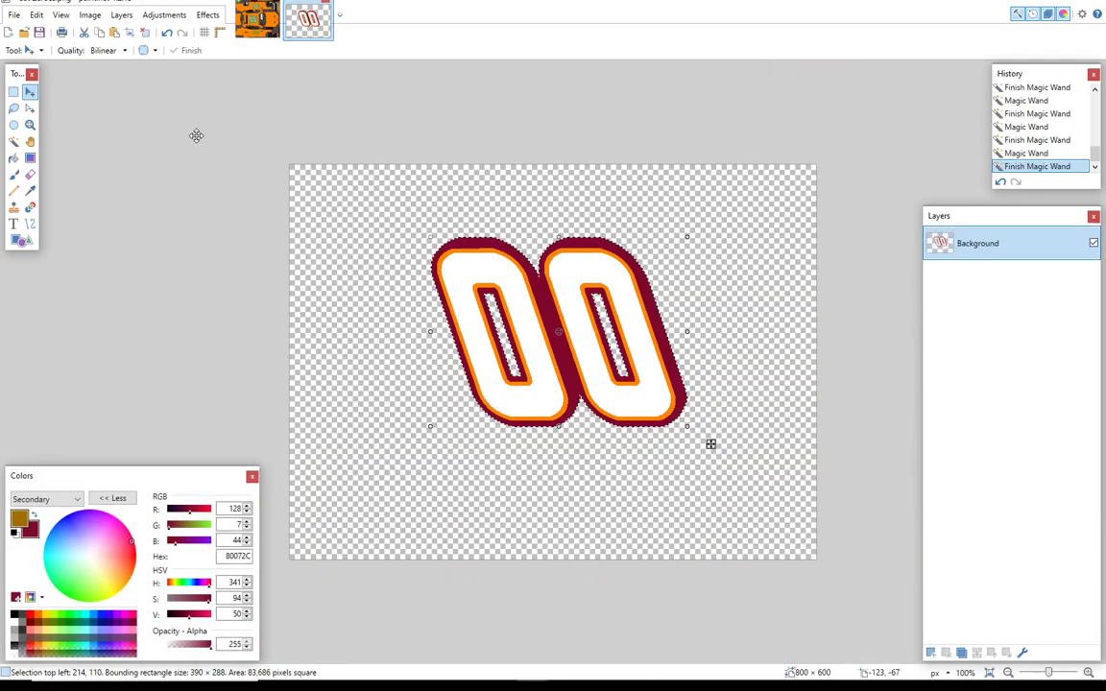
left_click(87, 16)
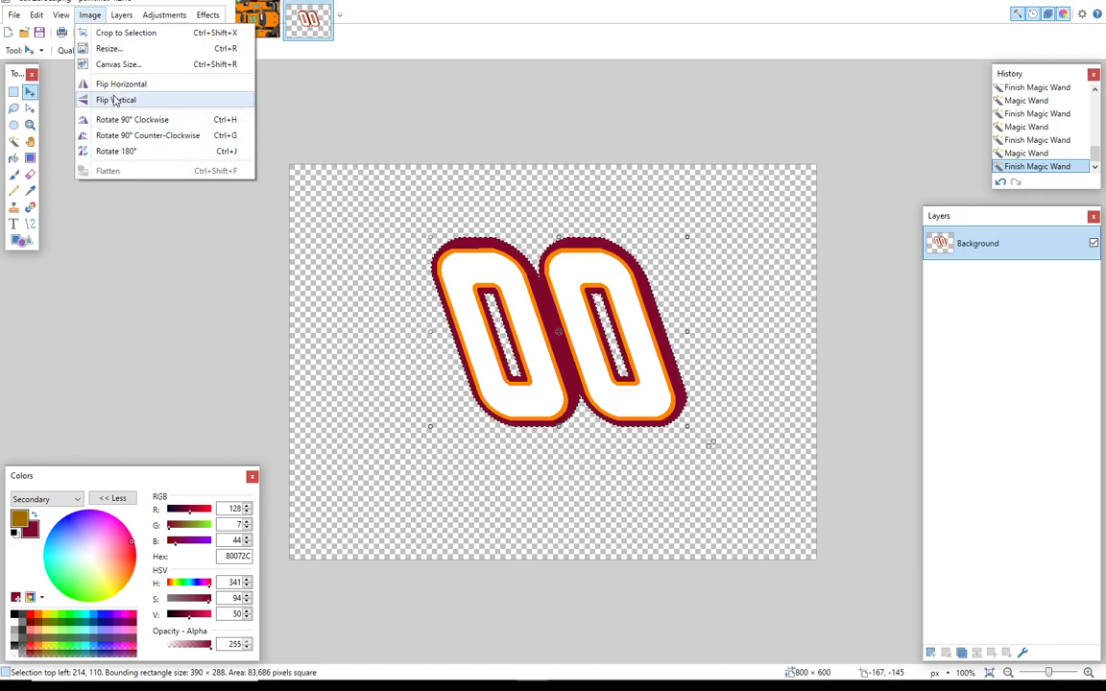
left_click(113, 95)
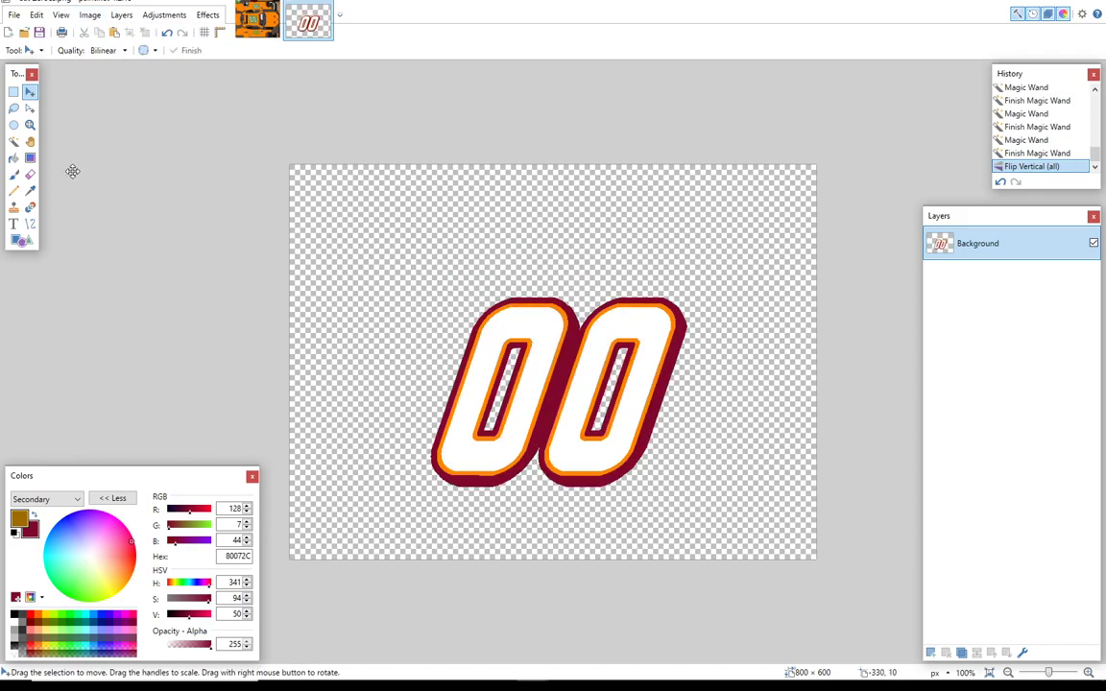
Step: Select every part of the flipped 00, including outlines and inner areas, with the Magic Wand and copy it
left_click(13, 141)
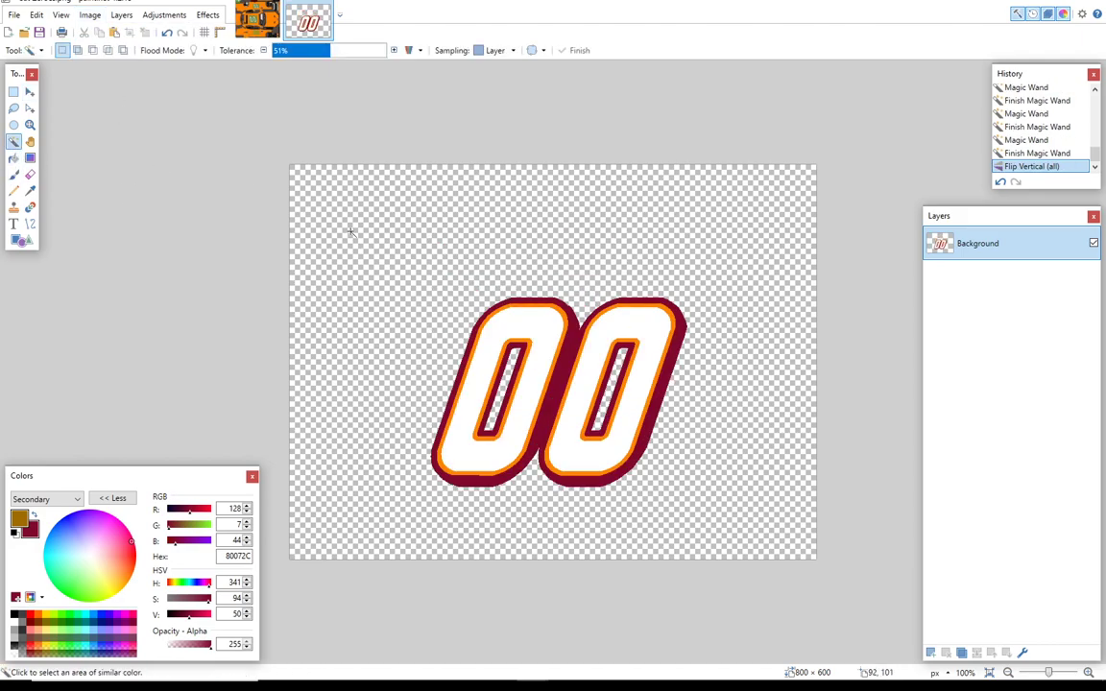
left_click(557, 323)
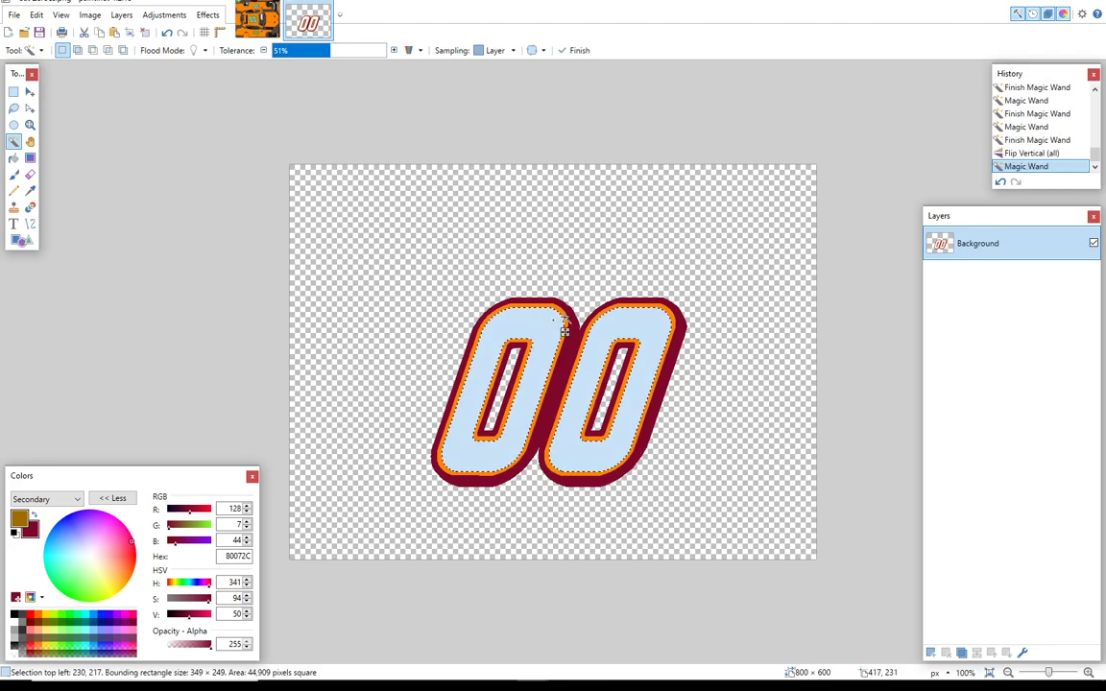
left_click(570, 325)
key("ctrl+d")
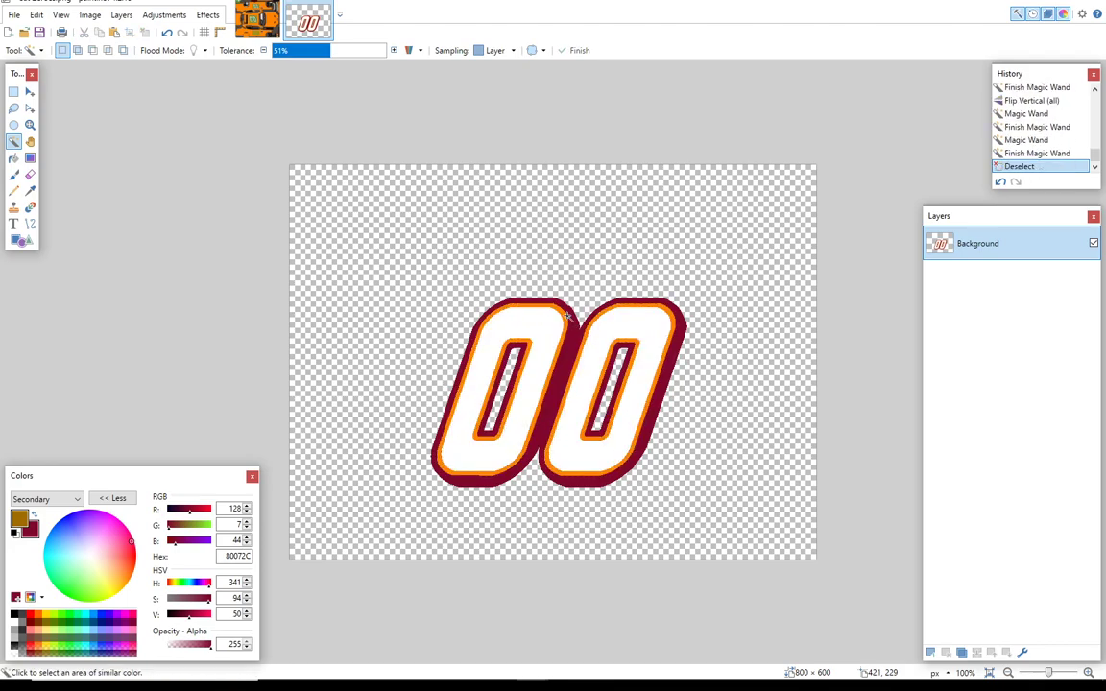
left_click(573, 335)
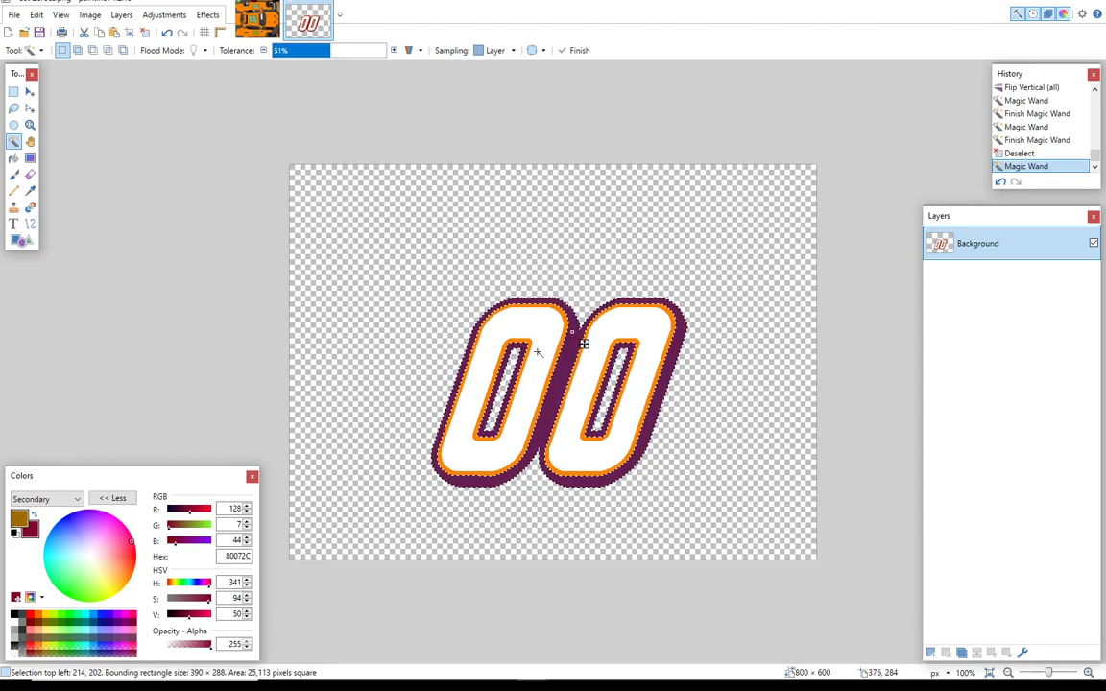
left_click(529, 333)
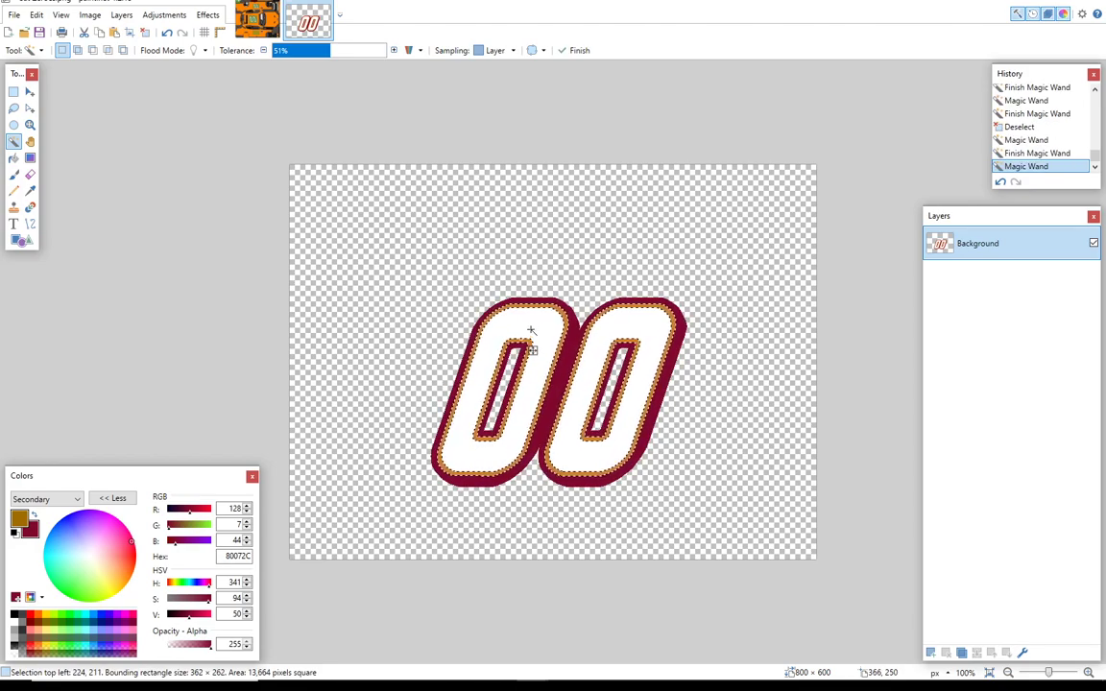
left_click(521, 352)
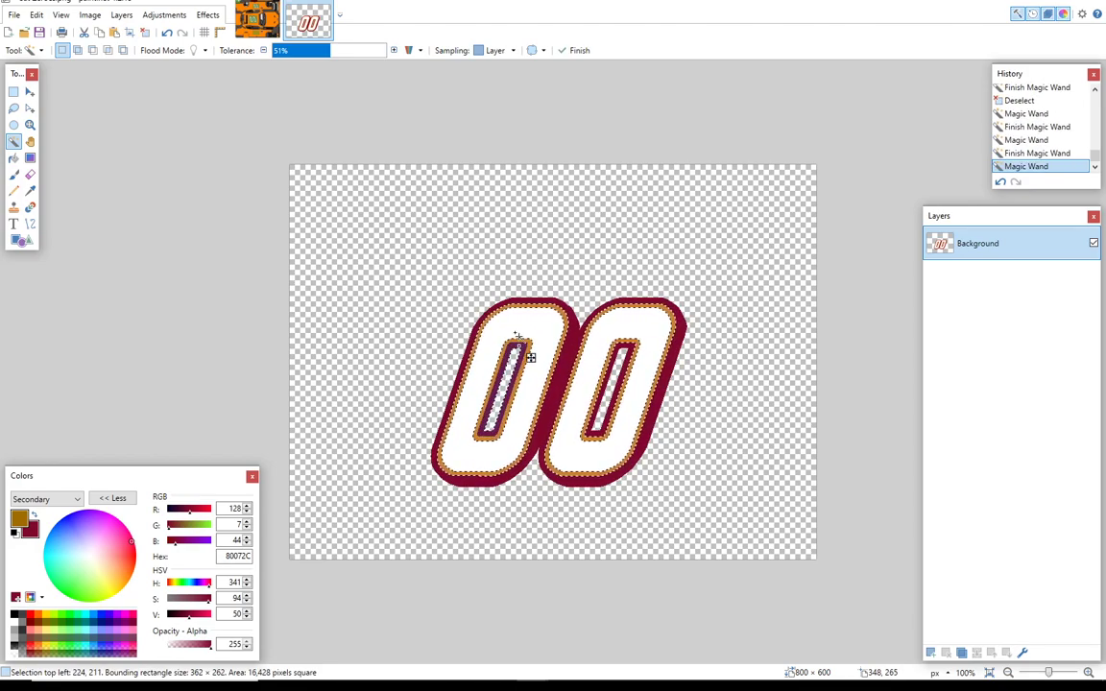
left_click(513, 332)
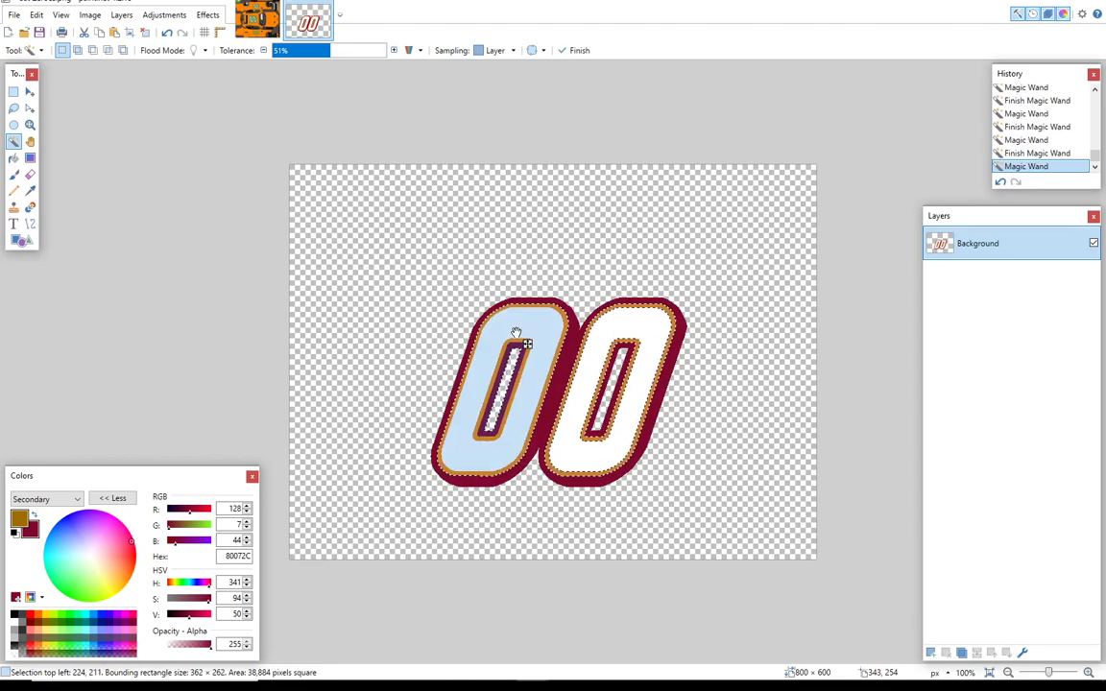
left_click(610, 331, "ctrl")
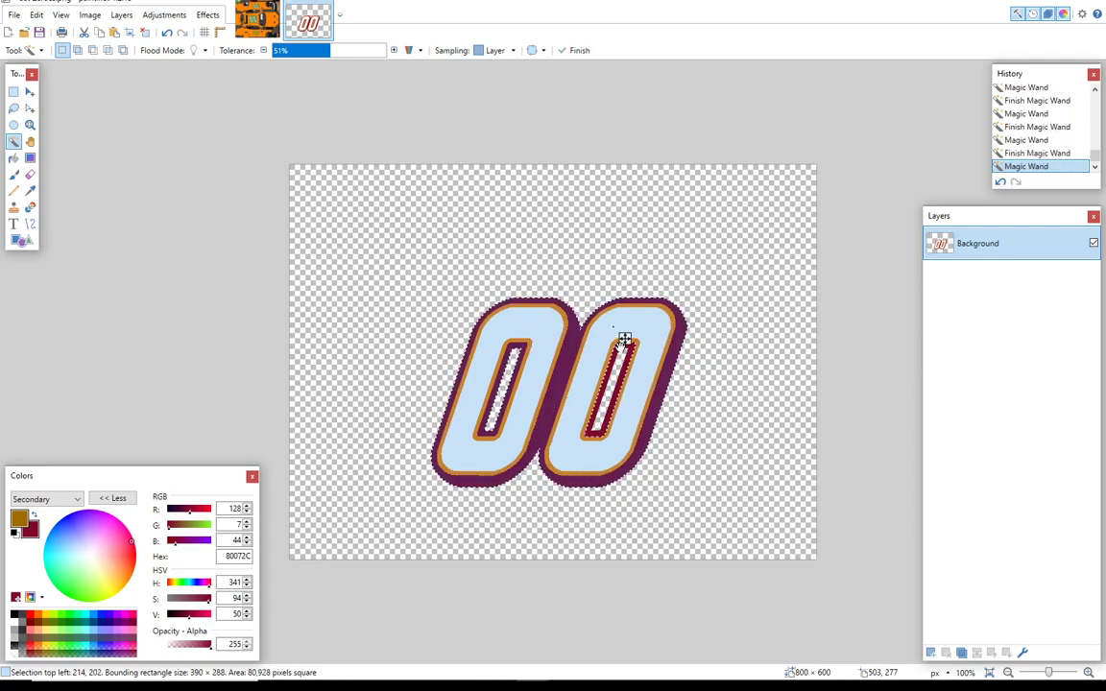
left_click(617, 378, "ctrl")
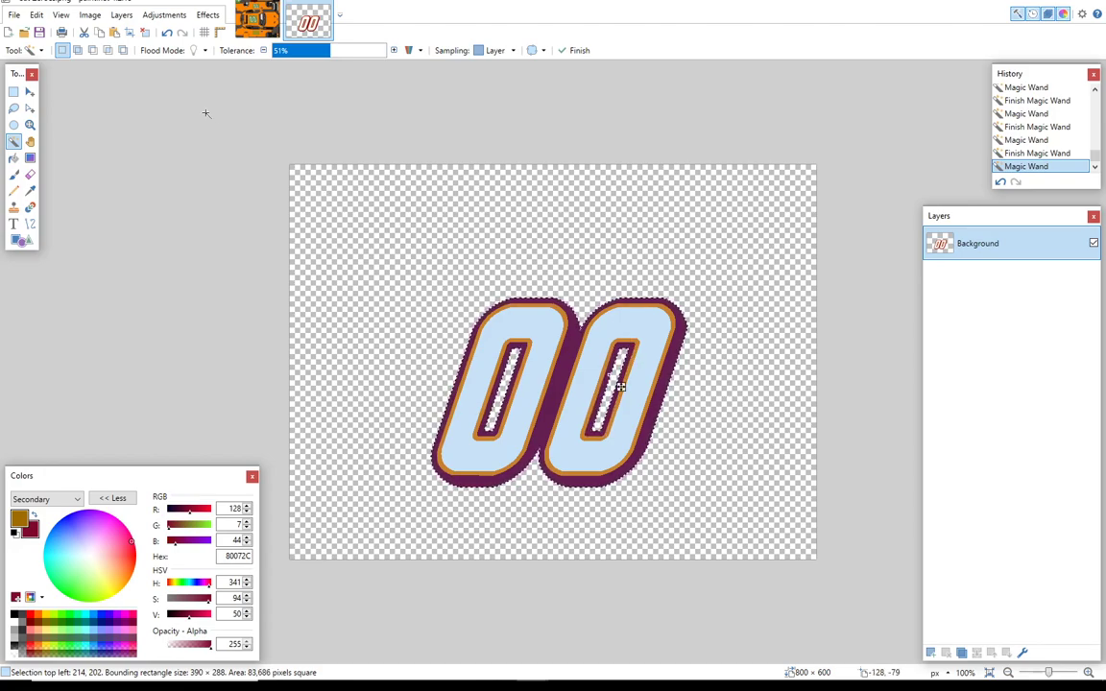
left_click(99, 34)
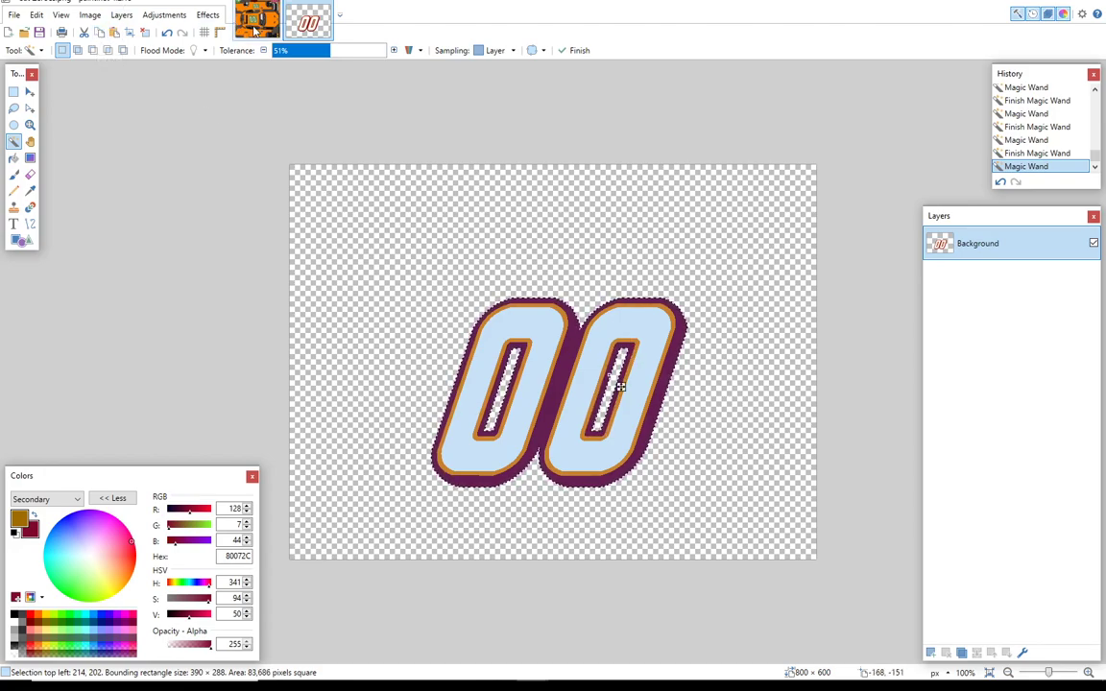
Step: Paste the flipped 00 into the car template's Numbers layer, then move and scale it over the lower side panel's number box
left_click(257, 19)
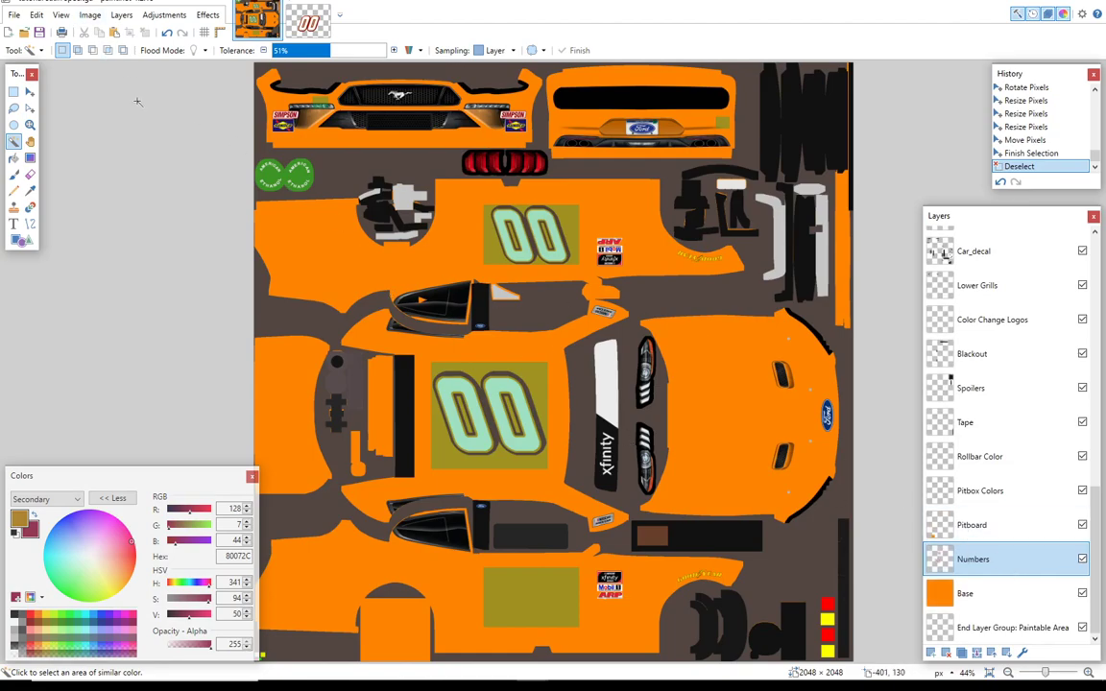
left_click(114, 31)
left_click_drag(453, 374, 608, 670)
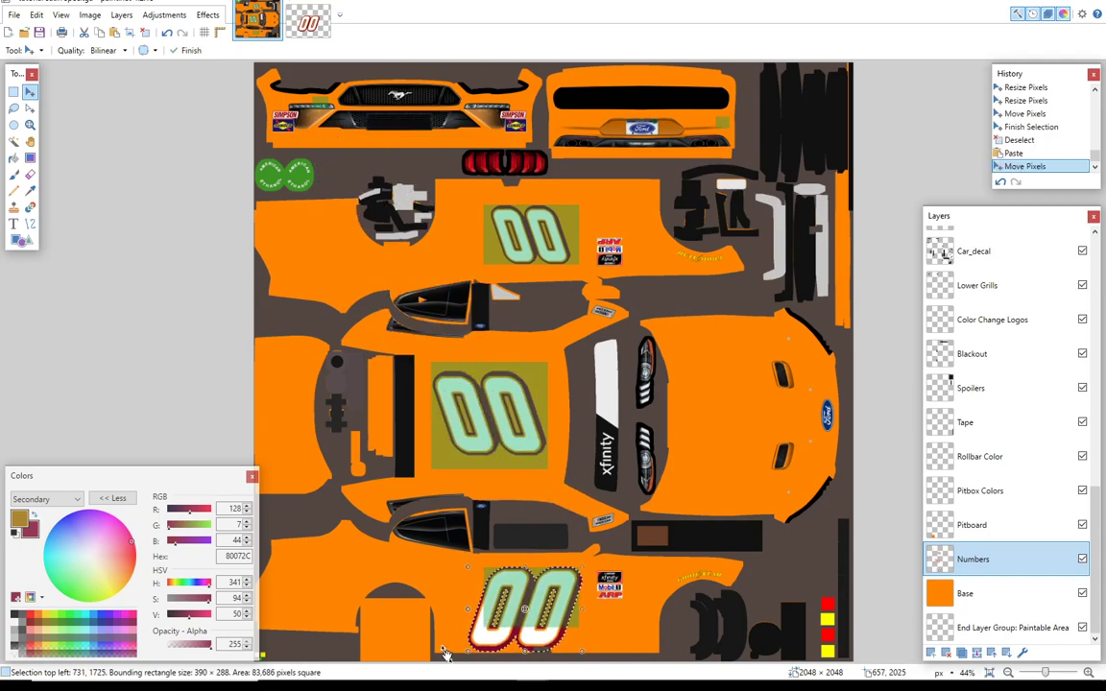
left_click_drag(468, 650, 499, 629)
Step: Nudge the pasted 00 left to center it in the lower side panel's number box and deselect
key("Left")
key("Left")
key("Left")
key("Left")
key("Left")
key("Left")
key("Left")
key("Left")
key("Left")
key("Left")
key("Left")
key("Left")
key("Left")
key("Left")
key("Left")
key("Left")
key("Left")
key("Left")
key("Left")
key("Left")
key("ctrl+d")
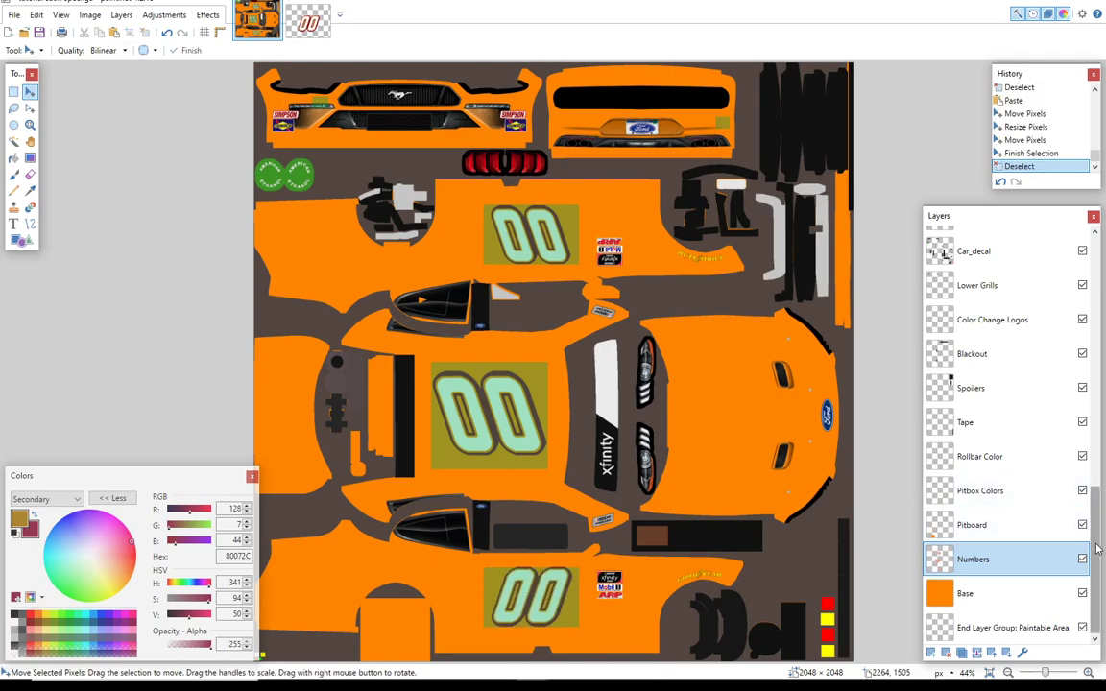
Step: Hide the Number Blocks layer
scroll(1097, 549, "up", 5)
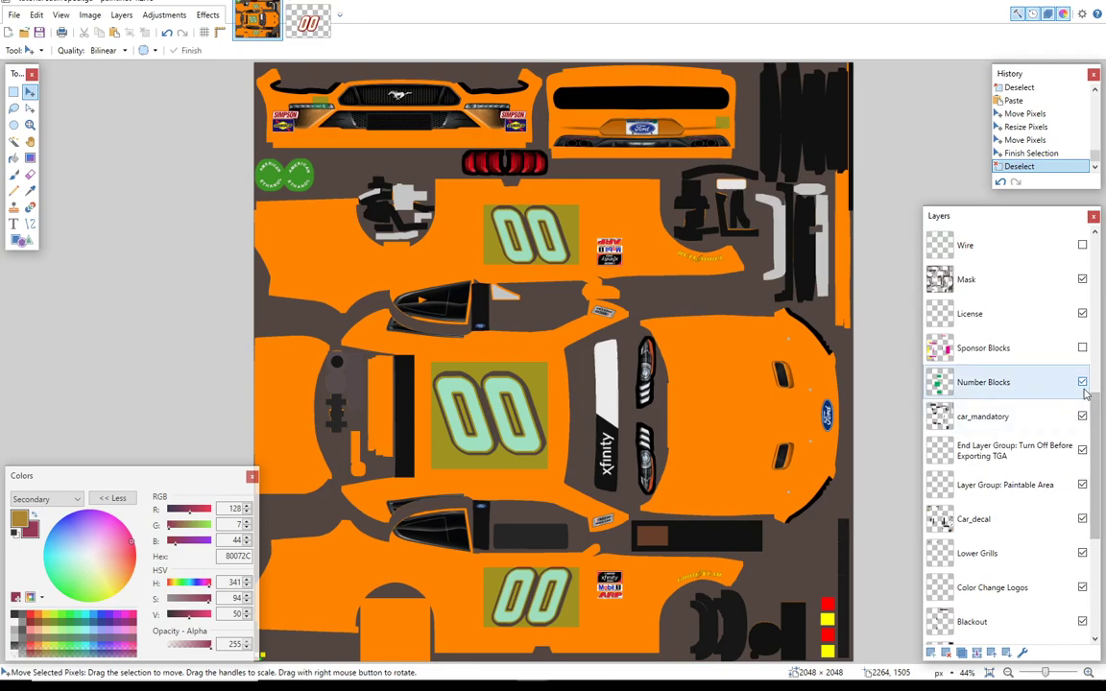
left_click(1082, 382)
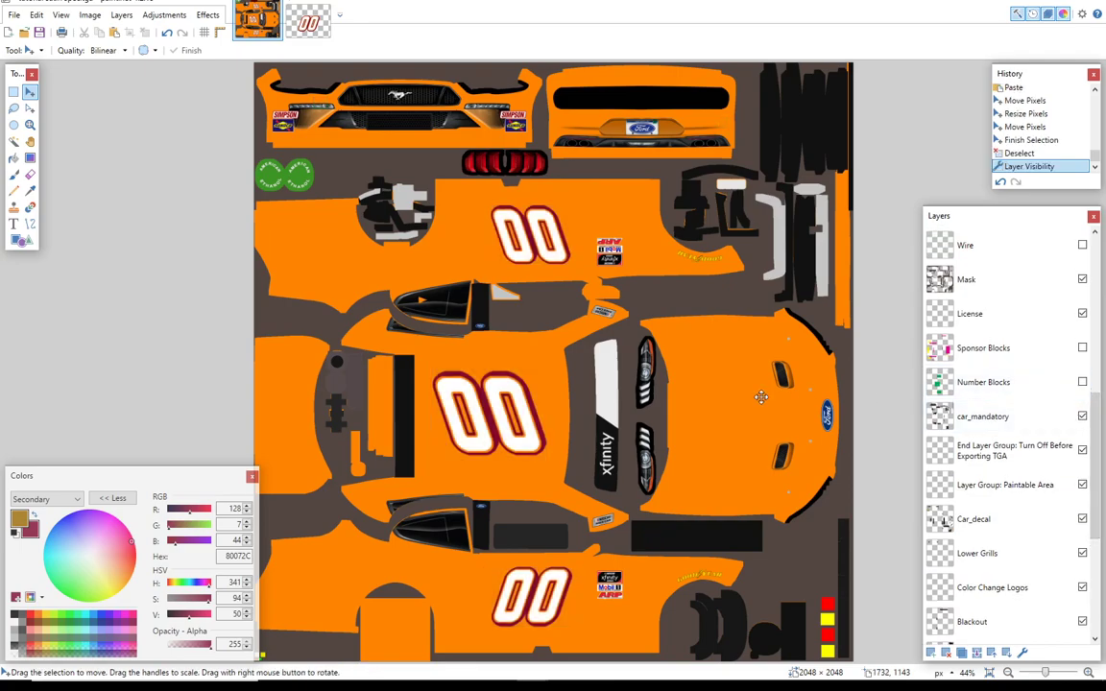
Step: Save the template as a flattened TGA replacing the existing tutorial paint file, and undo the flatten to restore the layers
left_click(13, 15)
left_click(38, 115)
left_click(134, 384)
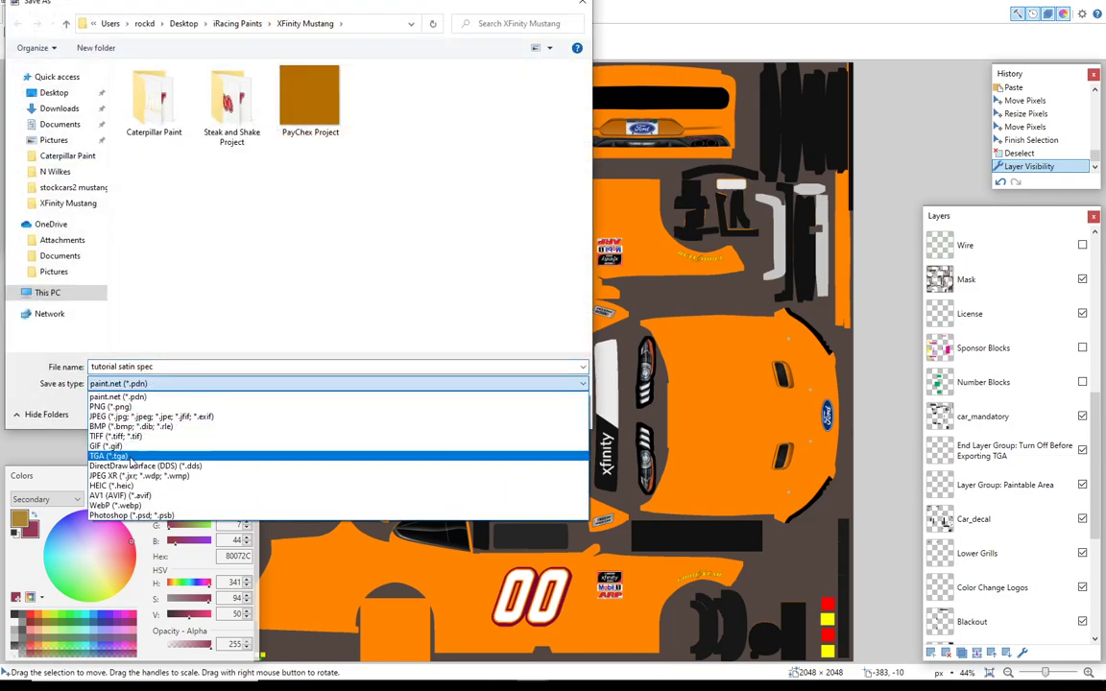
left_click(132, 457)
left_click(535, 106)
left_click(486, 412)
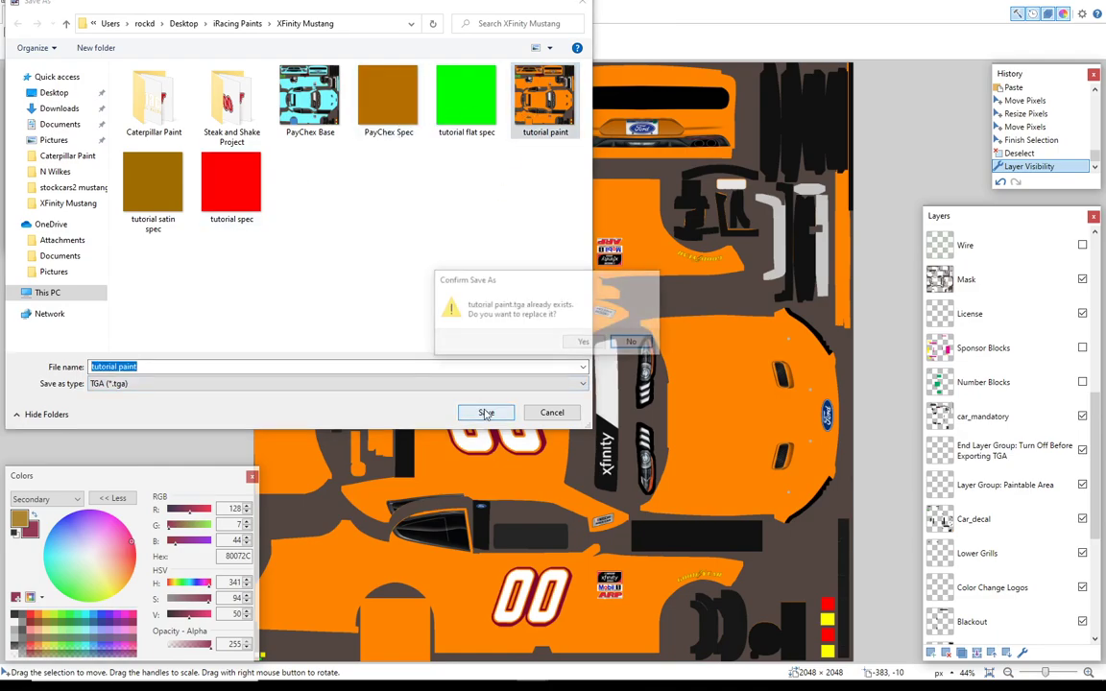
left_click(584, 343)
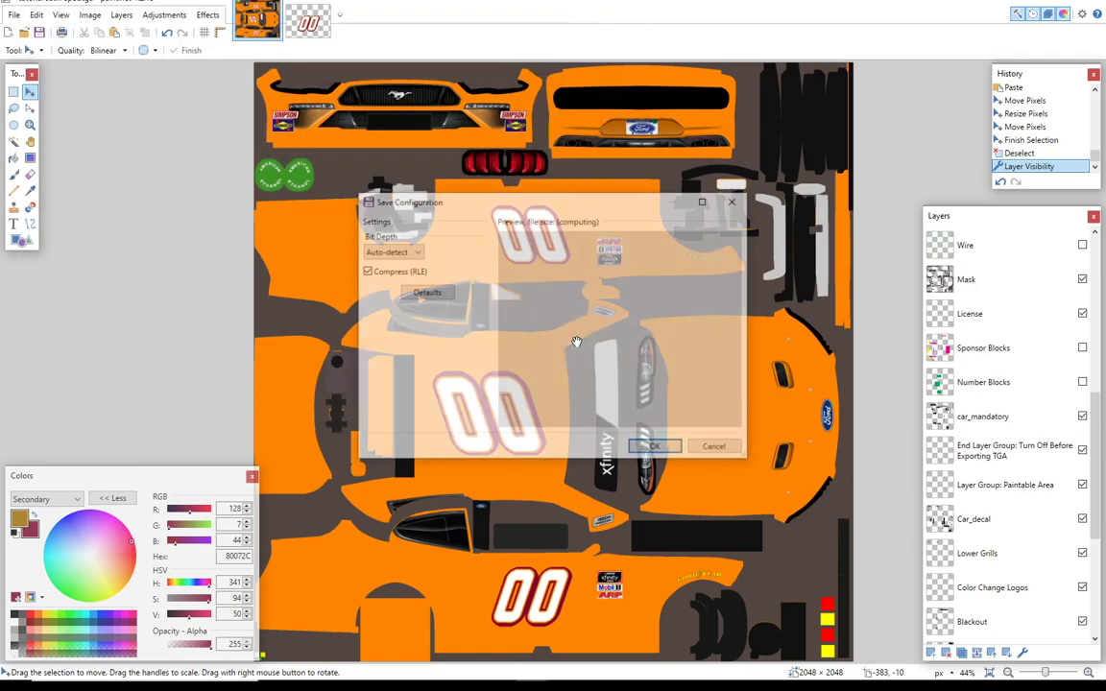
left_click(657, 449)
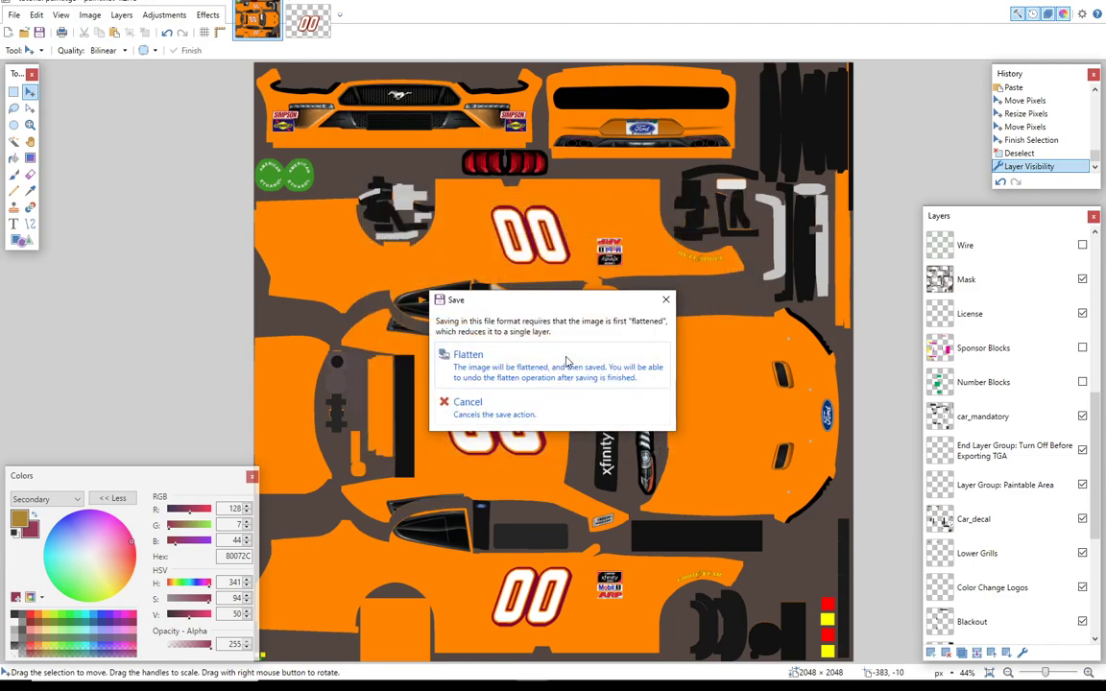
left_click(557, 374)
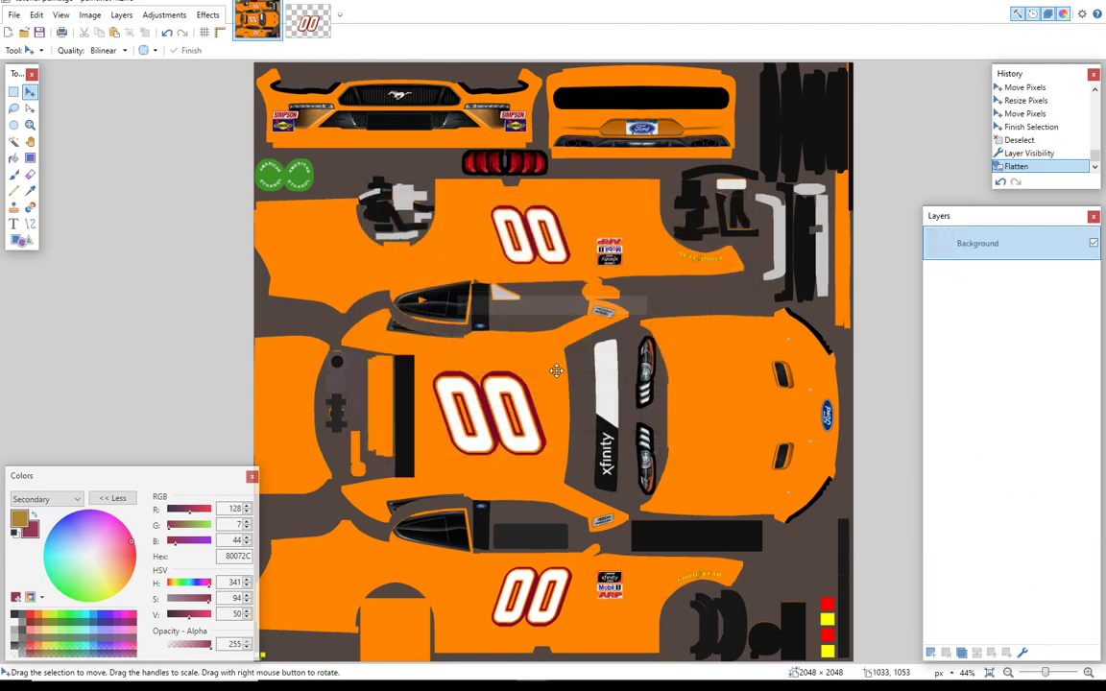
left_click(166, 33)
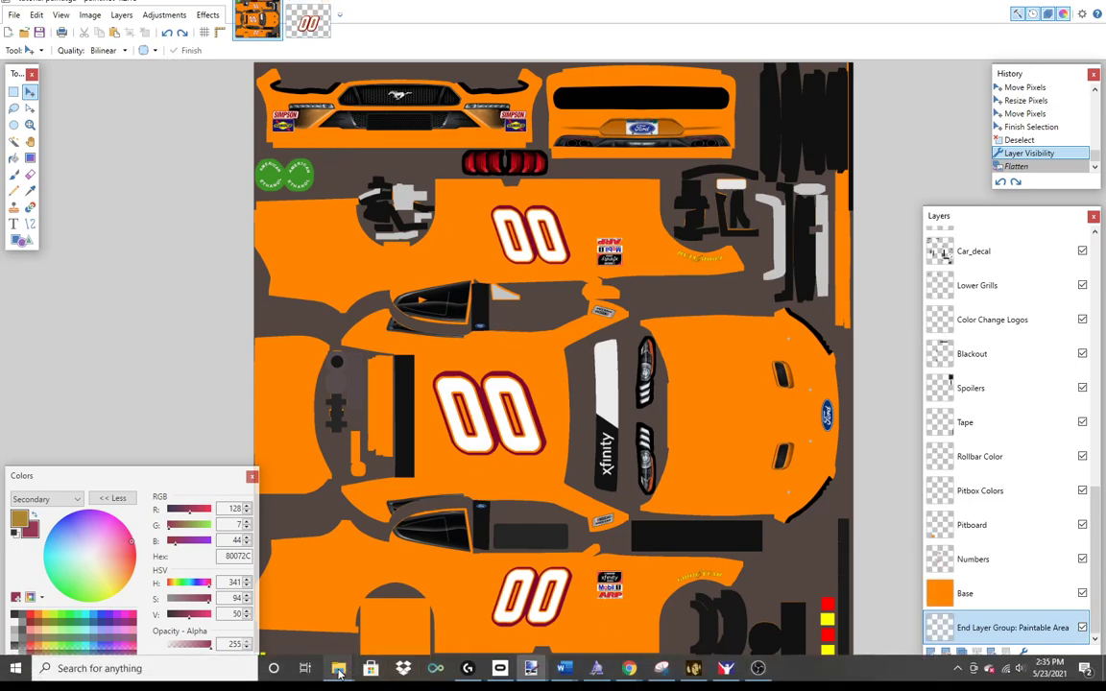
Step: Switch to the stockcars2 mustang2019 and XFinity Mustang folders and delete the old car paint file from stockcars2 mustang2019
mouse_move(338, 669)
left_click(287, 603)
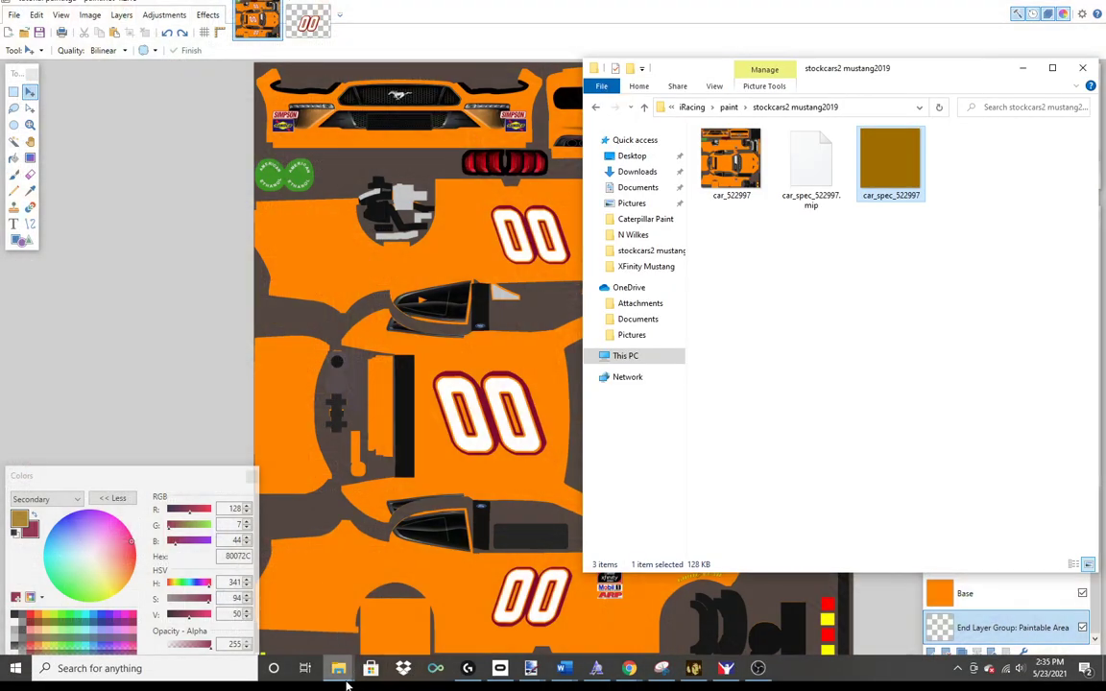
left_click(383, 571)
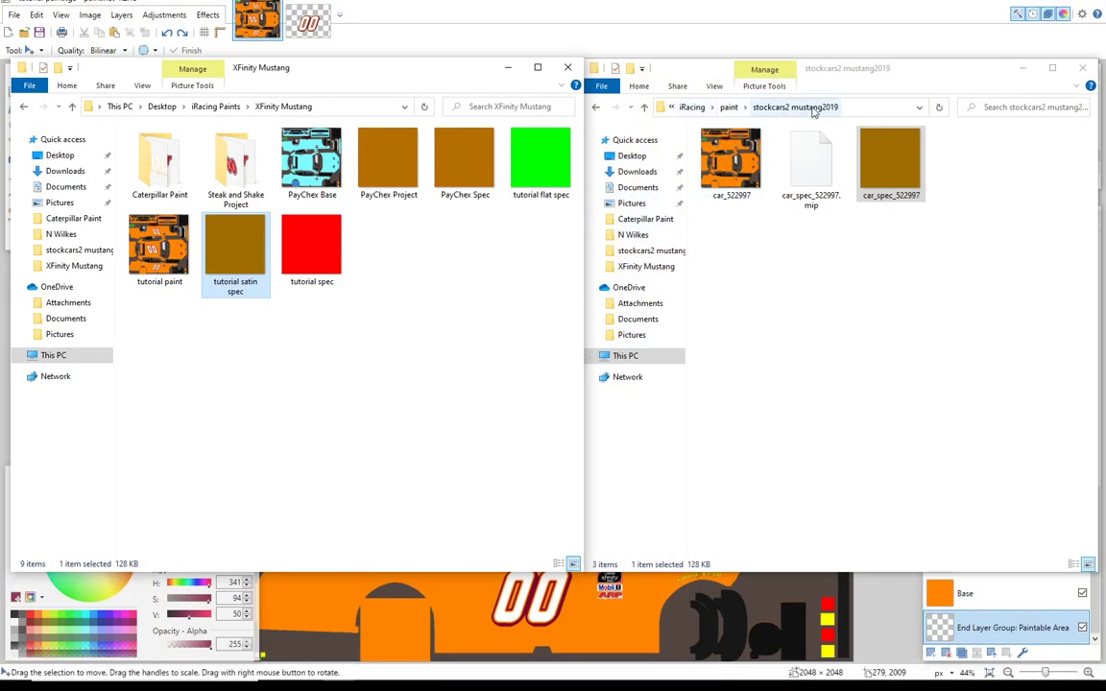
left_click(737, 157)
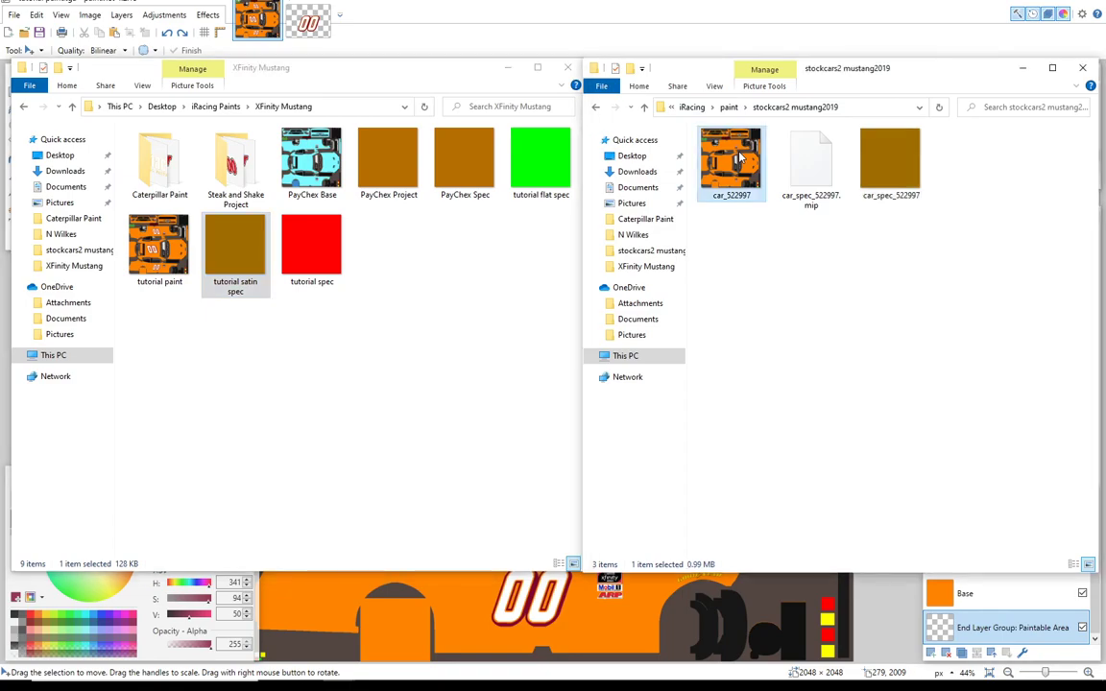
key("Delete")
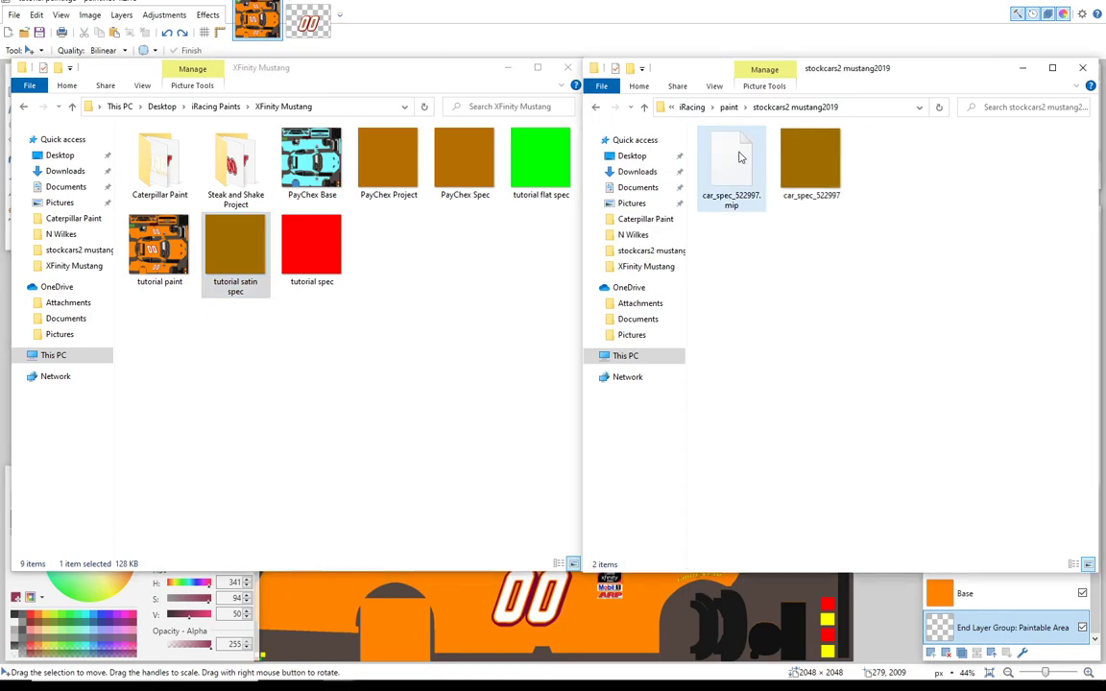
Step: Copy tutorial paint into the stockcars2 mustang2019 folder and rename the copy to car_num_ followed by the customer ID
left_click(153, 228)
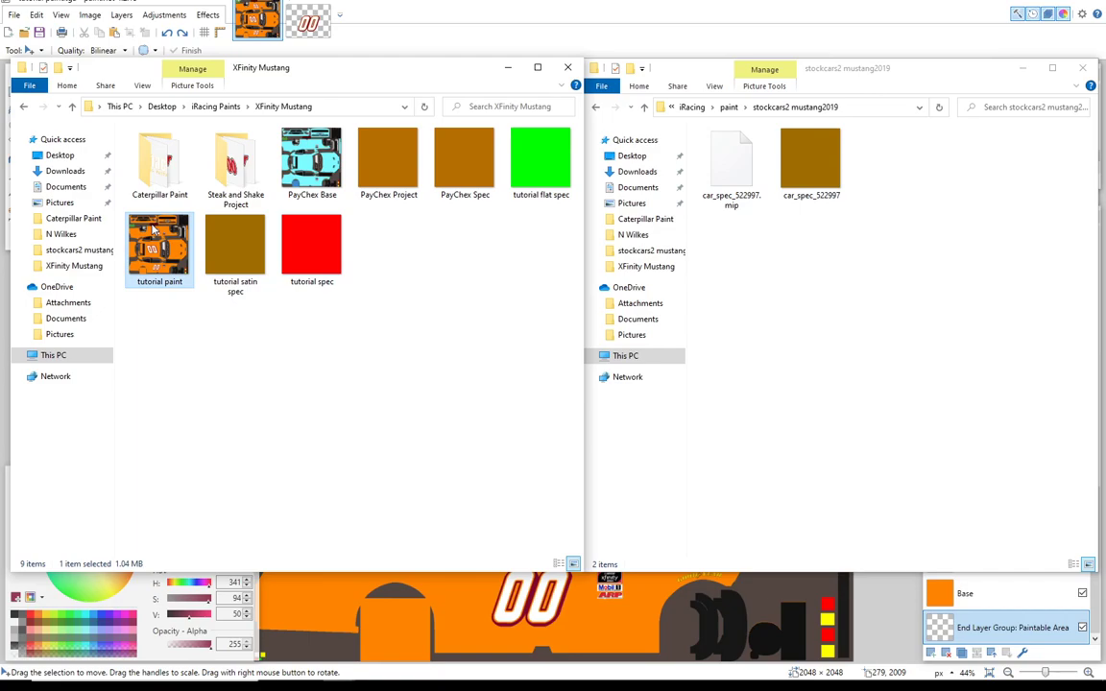
left_click(859, 252)
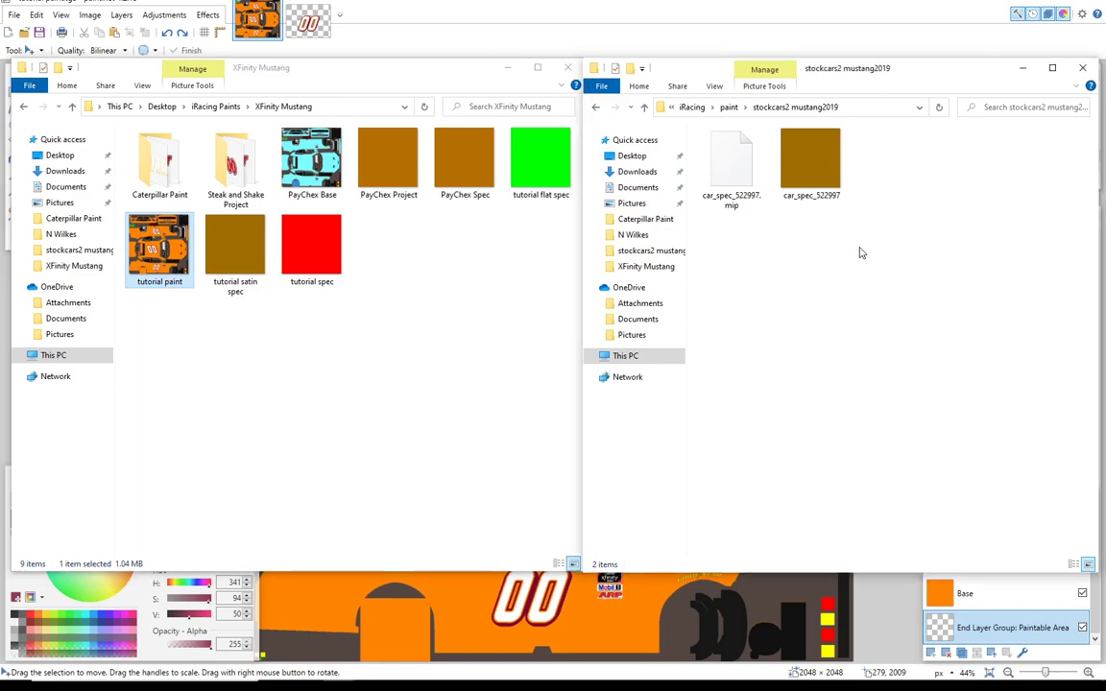
key("ctrl+v")
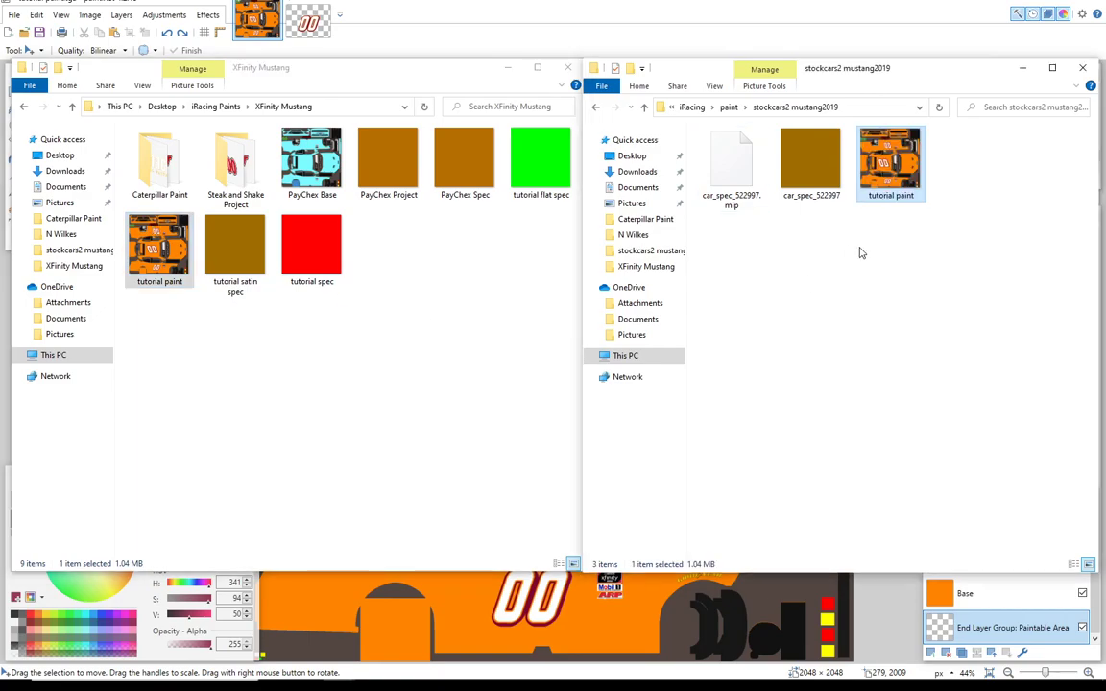
left_click(887, 198)
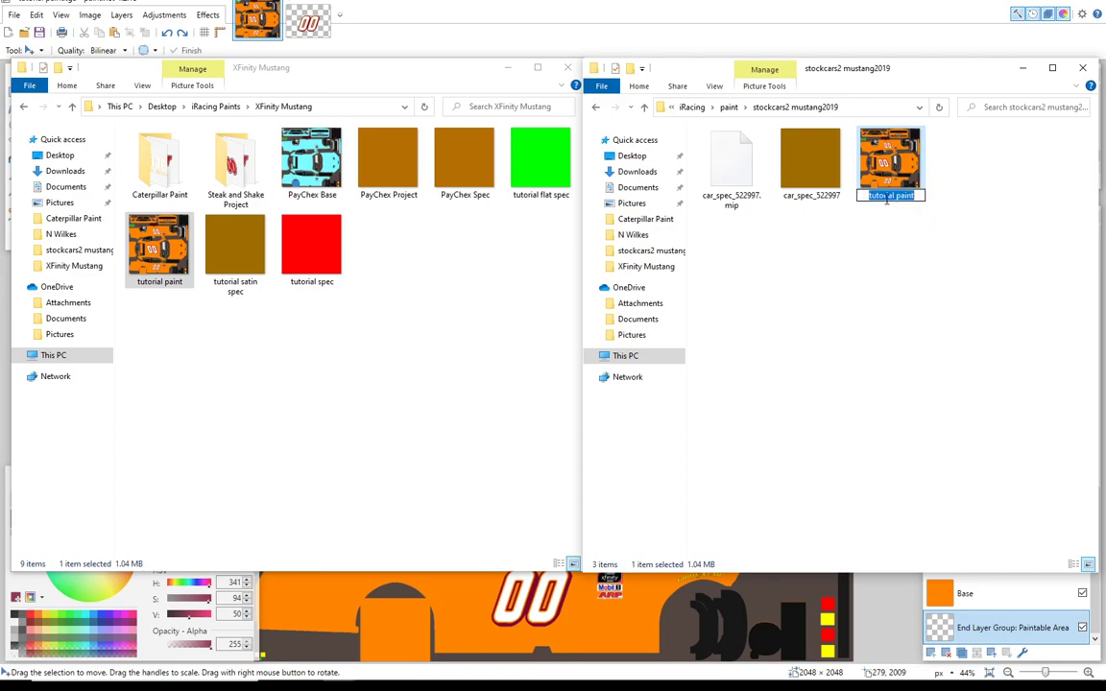
type("car_")
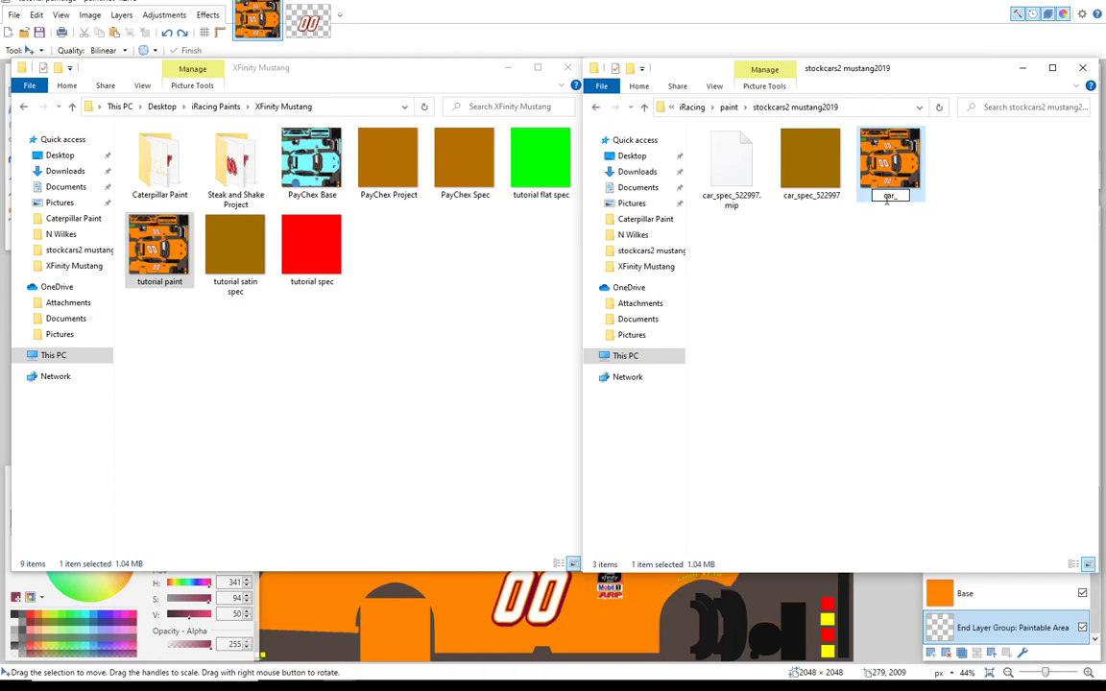
type("num_522997")
key("Return")
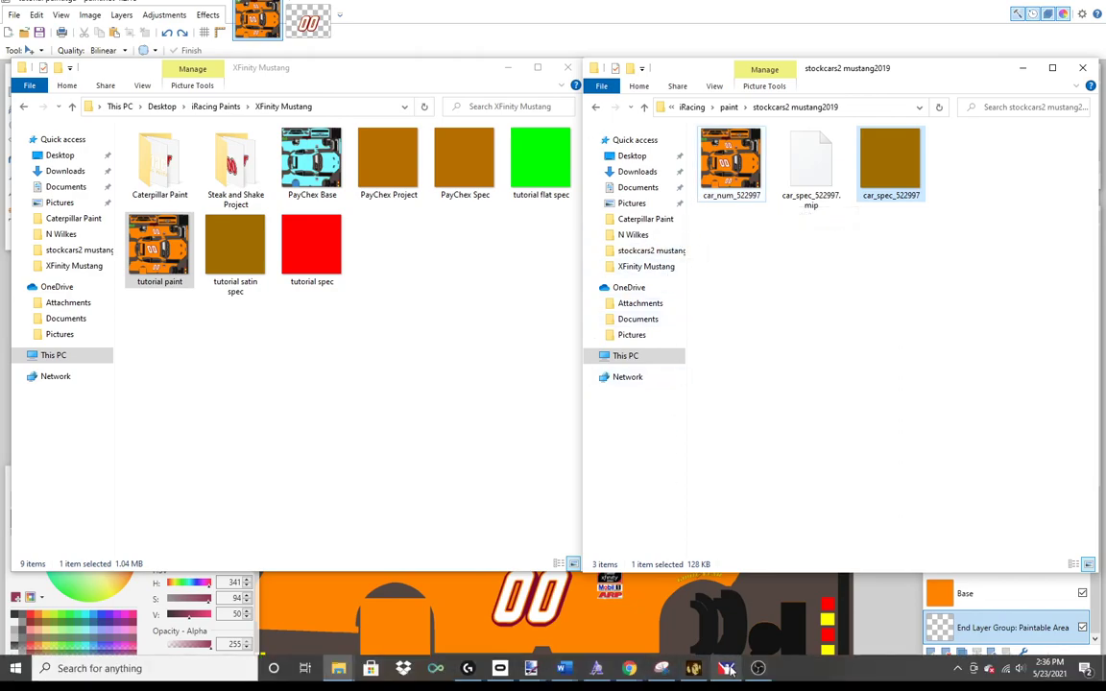
Step: Switch to iRacing and rotate the car model to examine the 00 numbers on the car
left_click(657, 676)
left_click_drag(643, 442, 378, 326)
left_click_drag(379, 326, 400, 314)
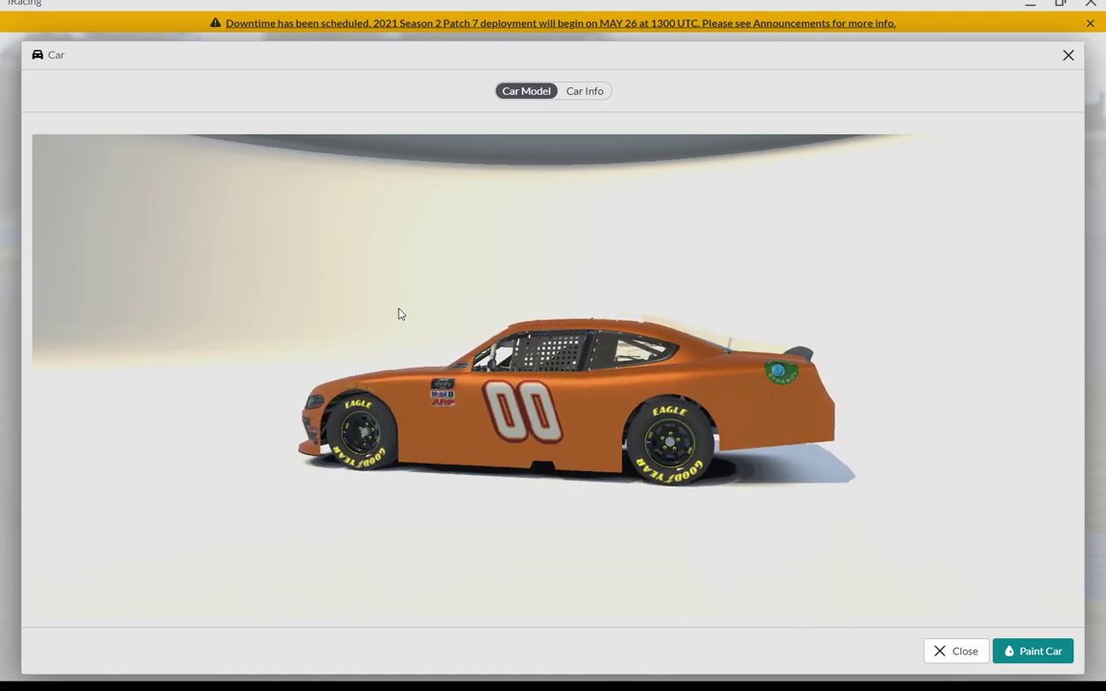
left_click(1030, 7)
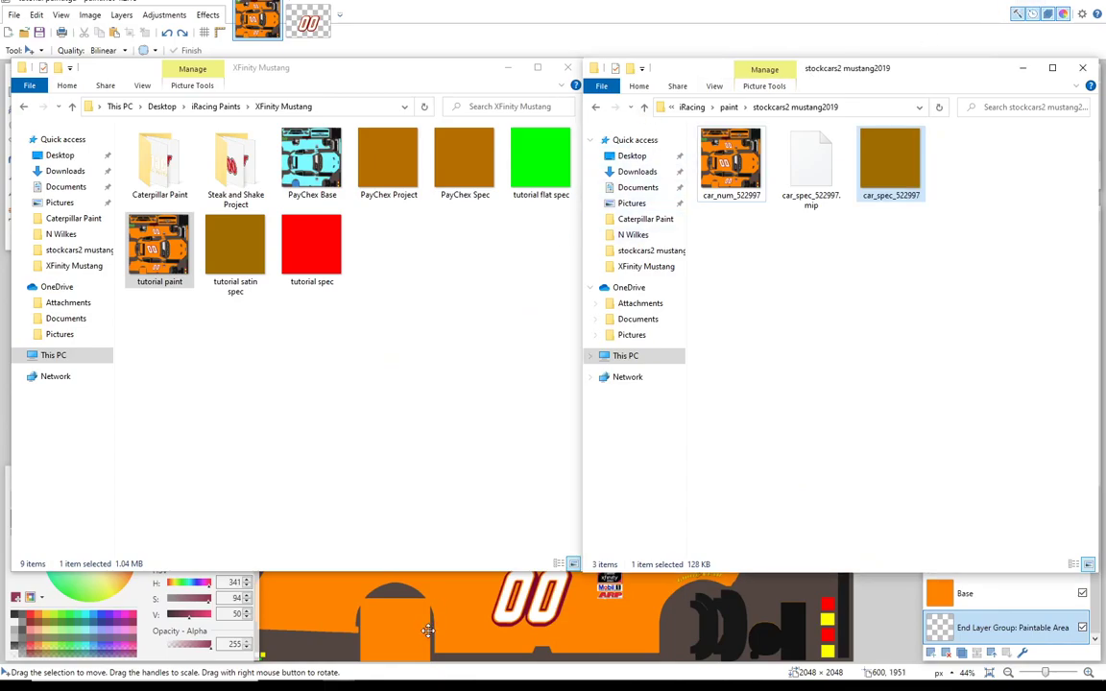
Step: Switch back to the car template in paint.net
mouse_move(436, 684)
mouse_move(338, 672)
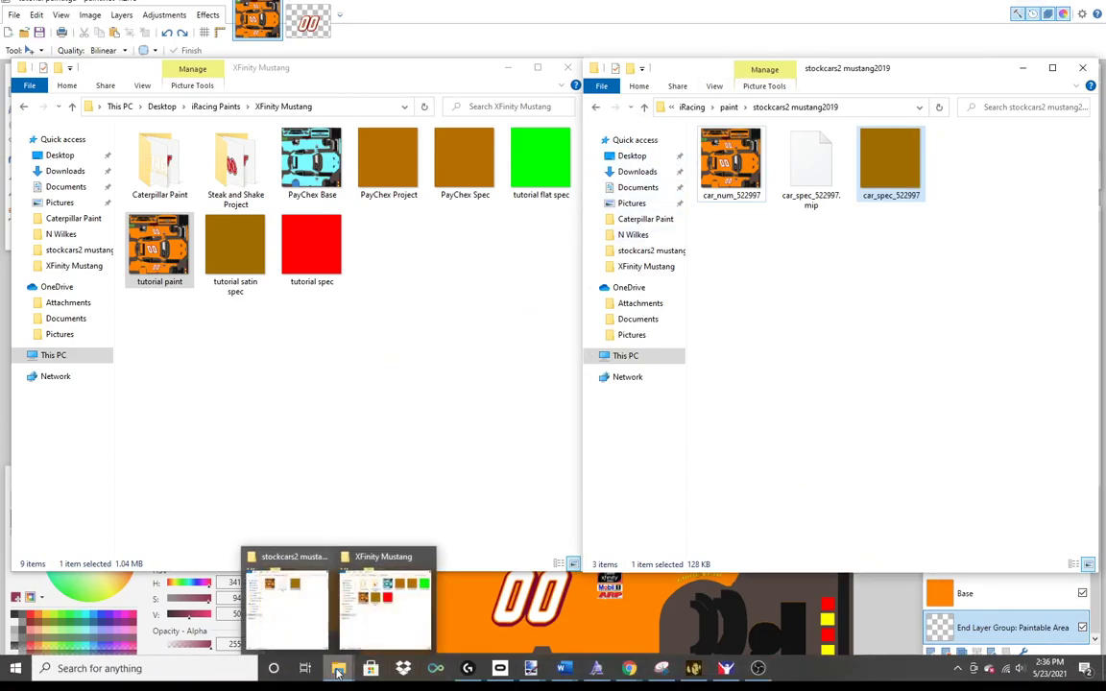
mouse_move(469, 670)
left_click(451, 631)
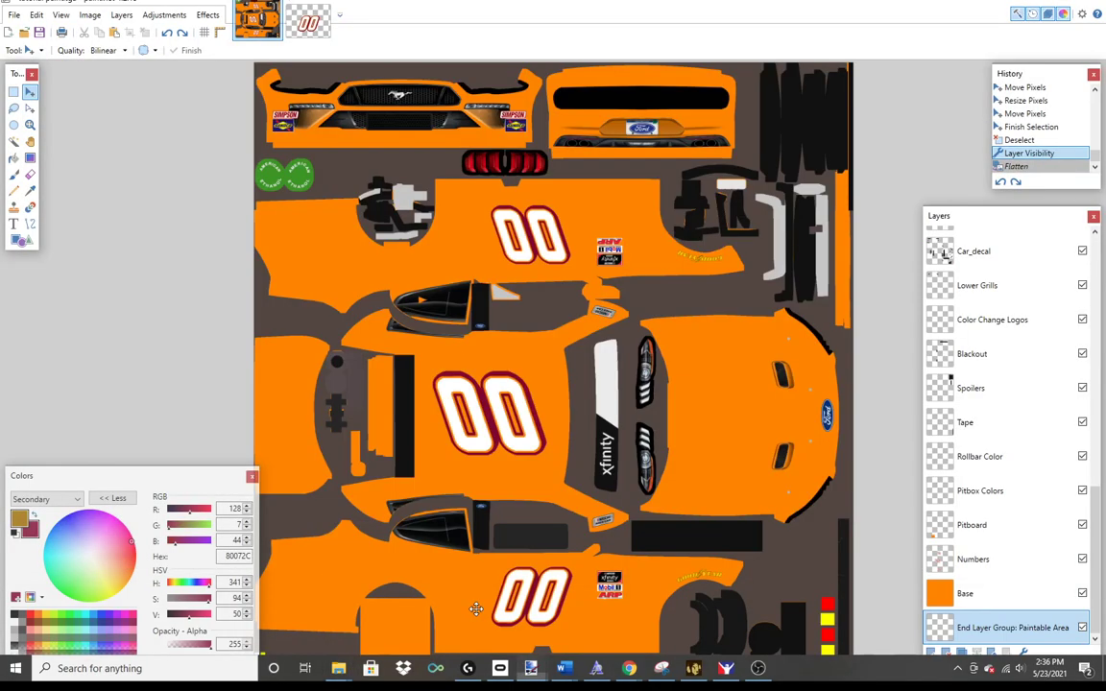
Step: Select the white fill of all the 00 numbers on the Numbers layer with the Magic Wand
left_click(973, 561)
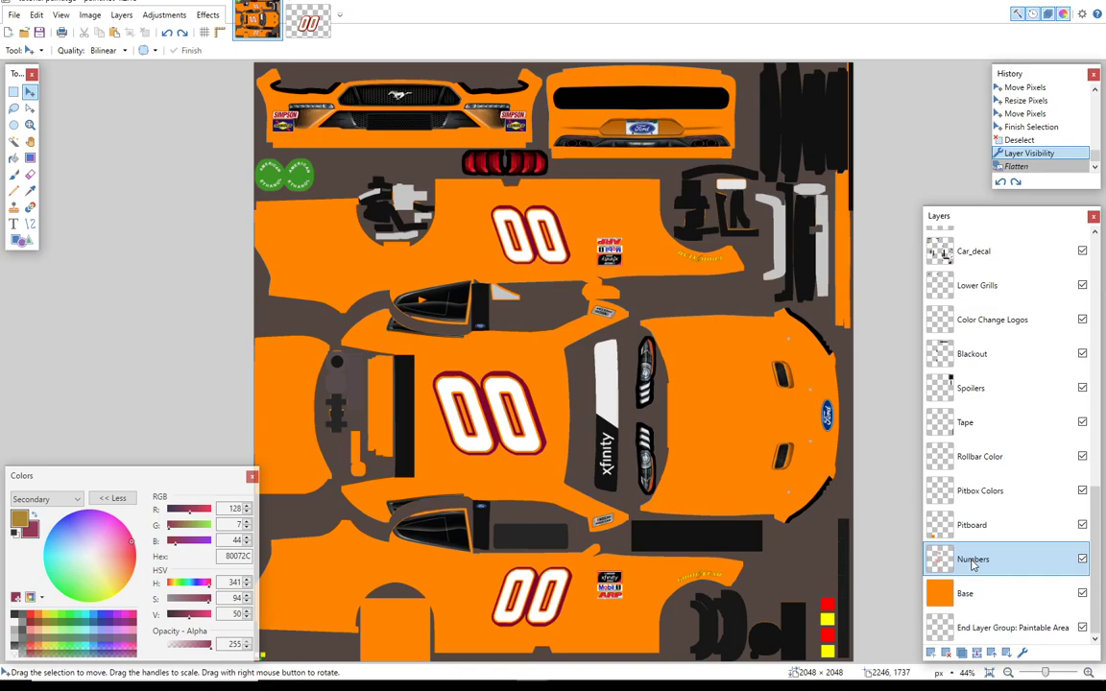
left_click(15, 141)
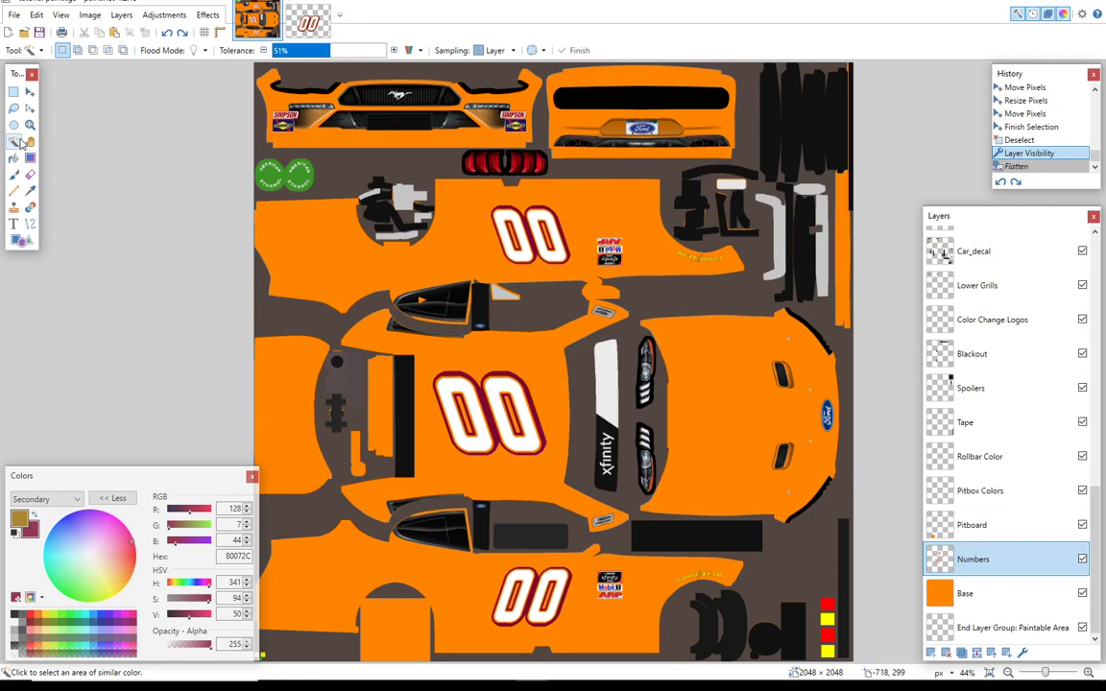
left_click(497, 387)
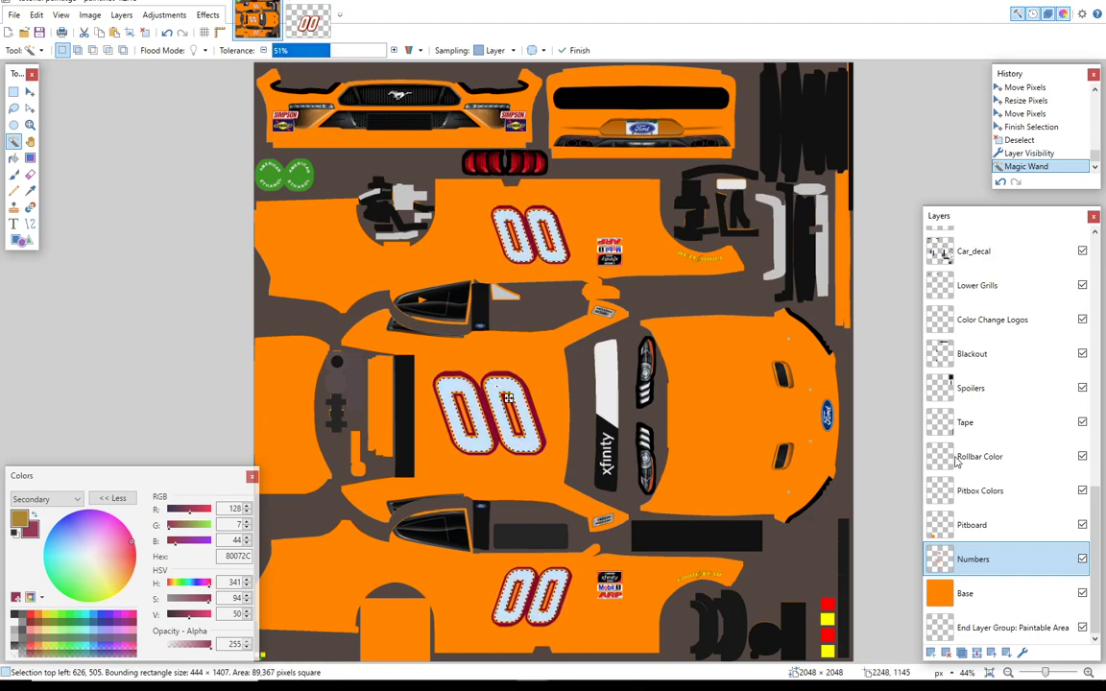
Step: Make the Base Paint spec layer active and visible, and set the secondary color to black (000000)
mouse_move(1094, 553)
left_mouse_down()
mouse_move(1099, 384)
mouse_move(1024, 358)
left_mouse_up()
left_click(1069, 353)
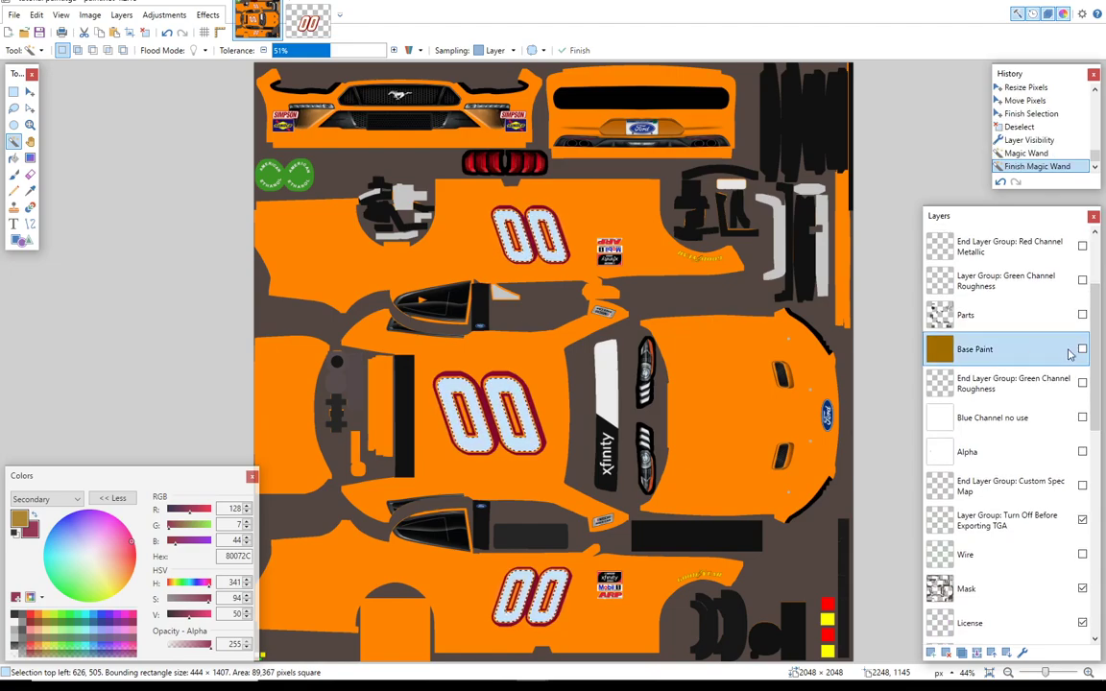
left_click(1082, 351)
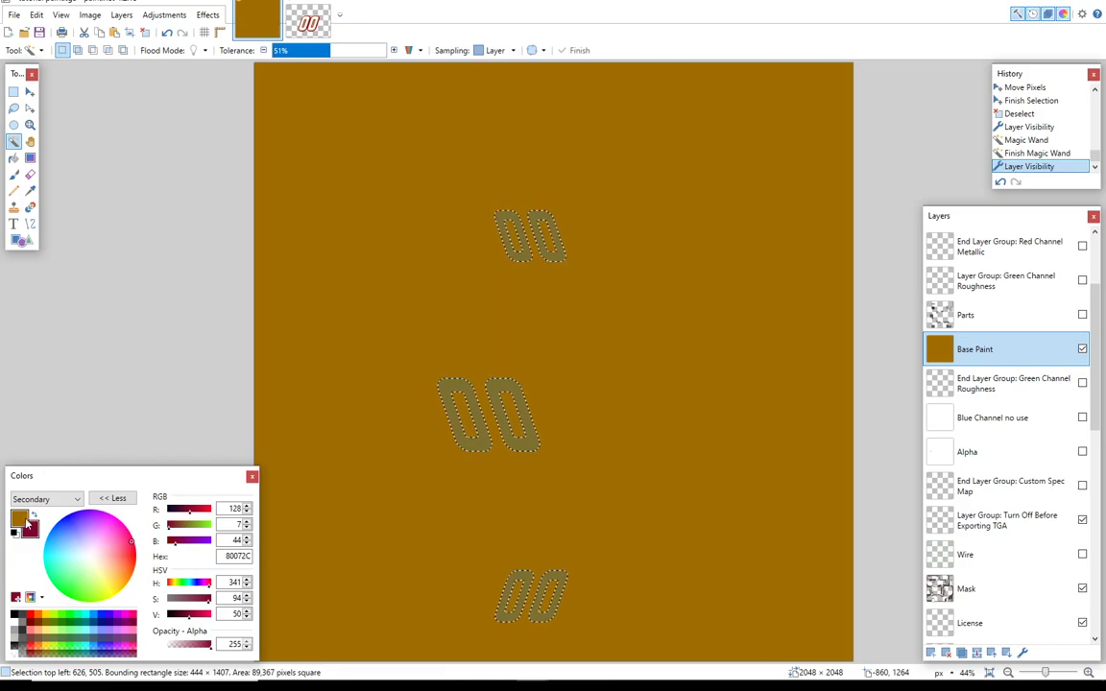
left_click(21, 518)
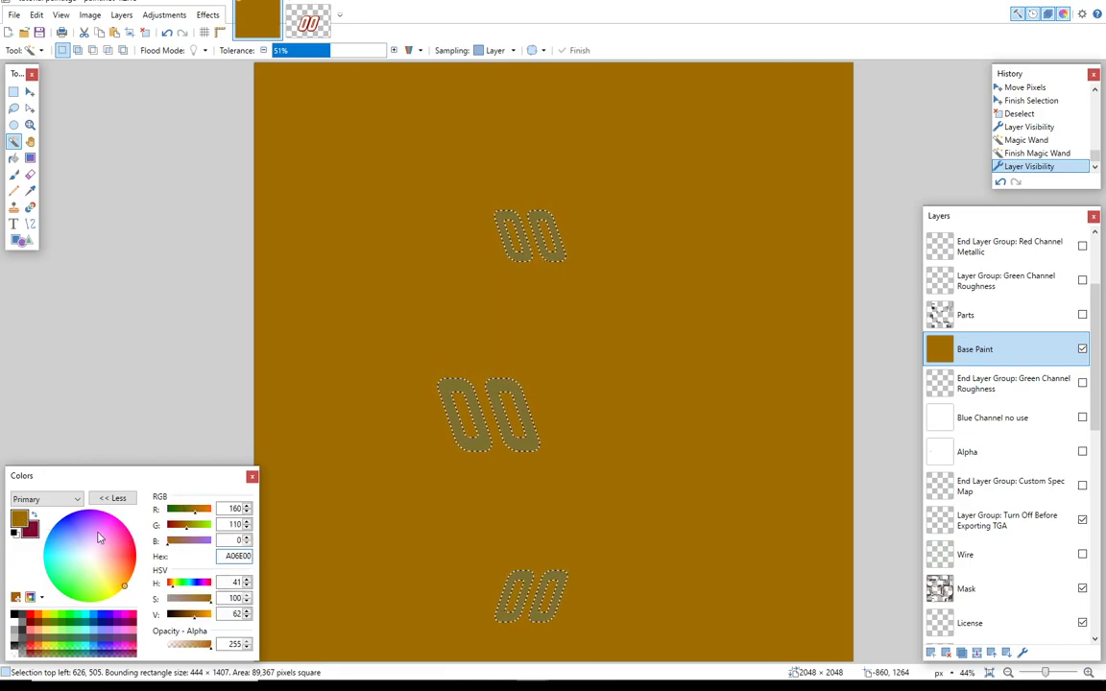
left_click(32, 531)
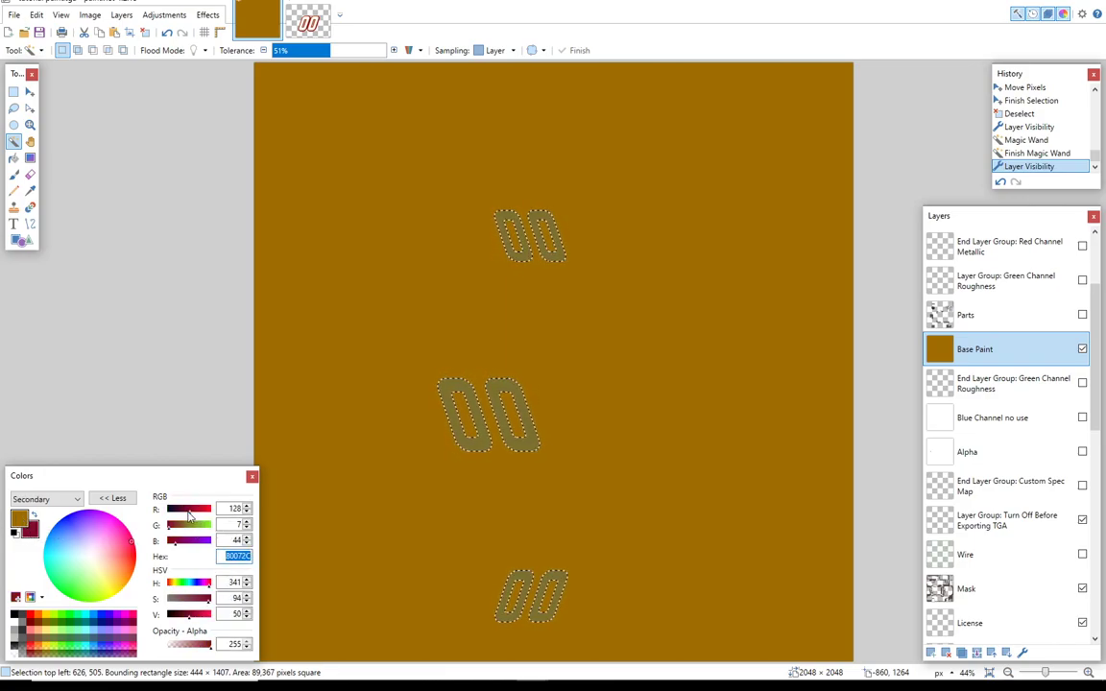
mouse_move(190, 513)
left_mouse_down()
mouse_move(168, 524)
mouse_move(156, 480)
mouse_move(158, 494)
mouse_move(134, 509)
left_mouse_up()
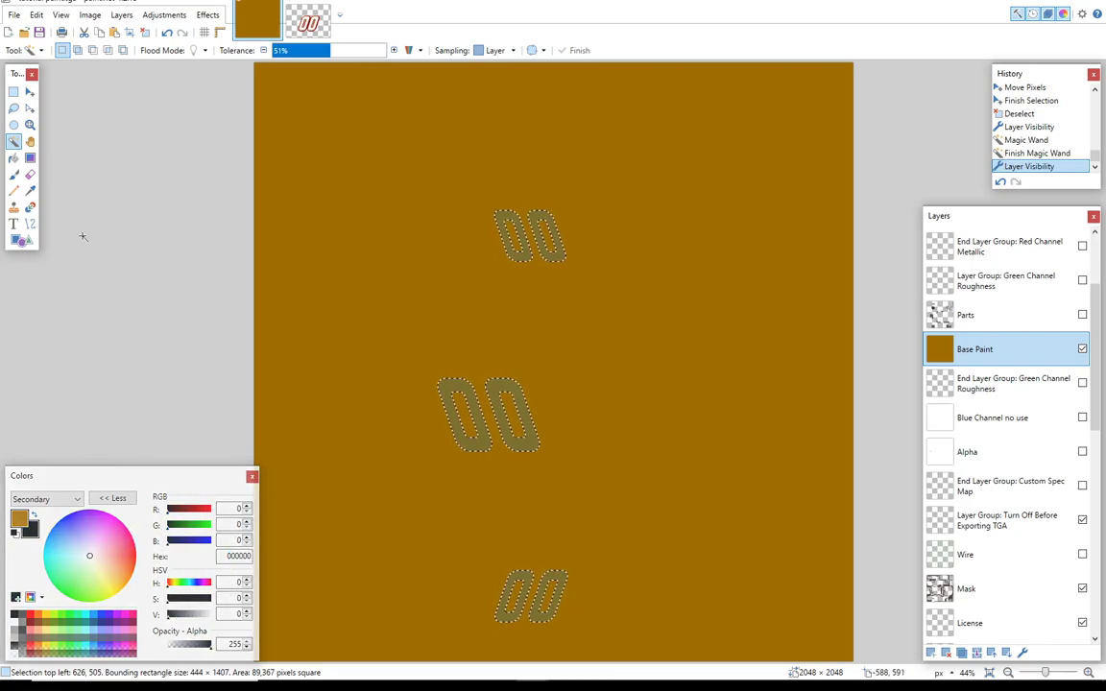
Step: Paint the selected 00 fill areas black on the Base Paint layer with the Paintbrush, and deselect
left_click(13, 174)
mouse_move(507, 211)
left_mouse_down()
mouse_move(487, 242)
mouse_move(519, 261)
mouse_move(488, 310)
left_mouse_up()
mouse_move(443, 382)
left_mouse_down()
mouse_move(520, 384)
mouse_move(443, 399)
mouse_move(529, 405)
mouse_move(429, 408)
mouse_move(533, 416)
mouse_move(483, 424)
mouse_move(462, 446)
mouse_move(523, 437)
left_mouse_up()
mouse_move(512, 577)
left_mouse_down()
mouse_move(580, 569)
mouse_move(462, 582)
mouse_move(567, 588)
mouse_move(442, 601)
mouse_move(554, 617)
mouse_move(464, 622)
left_mouse_up()
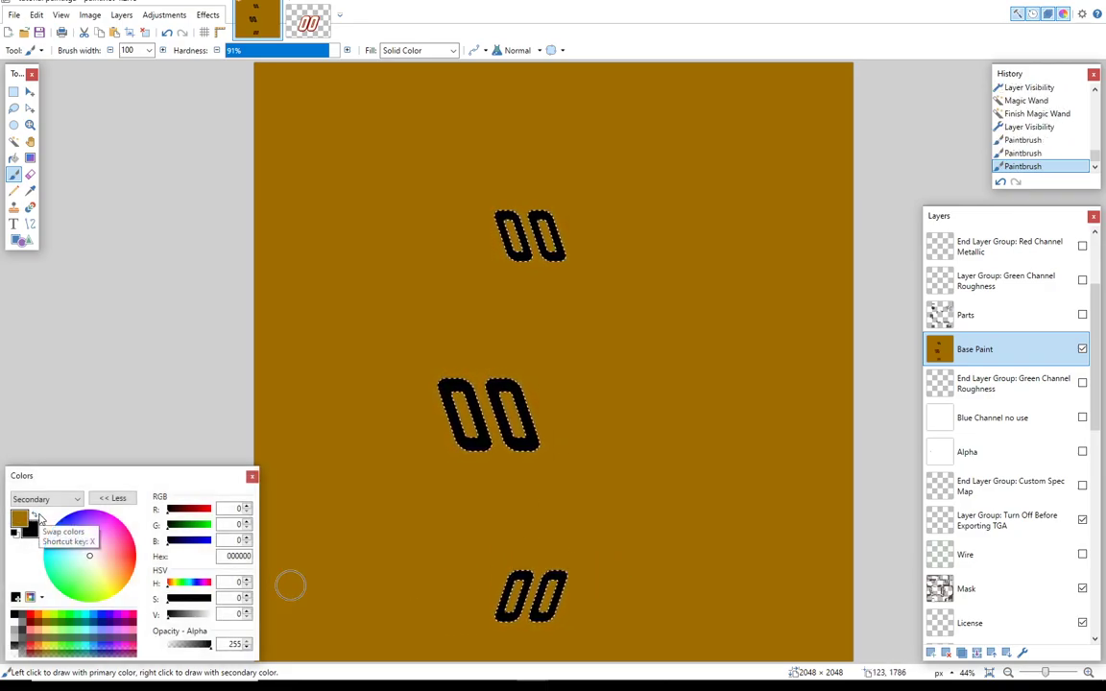
key("ctrl+d")
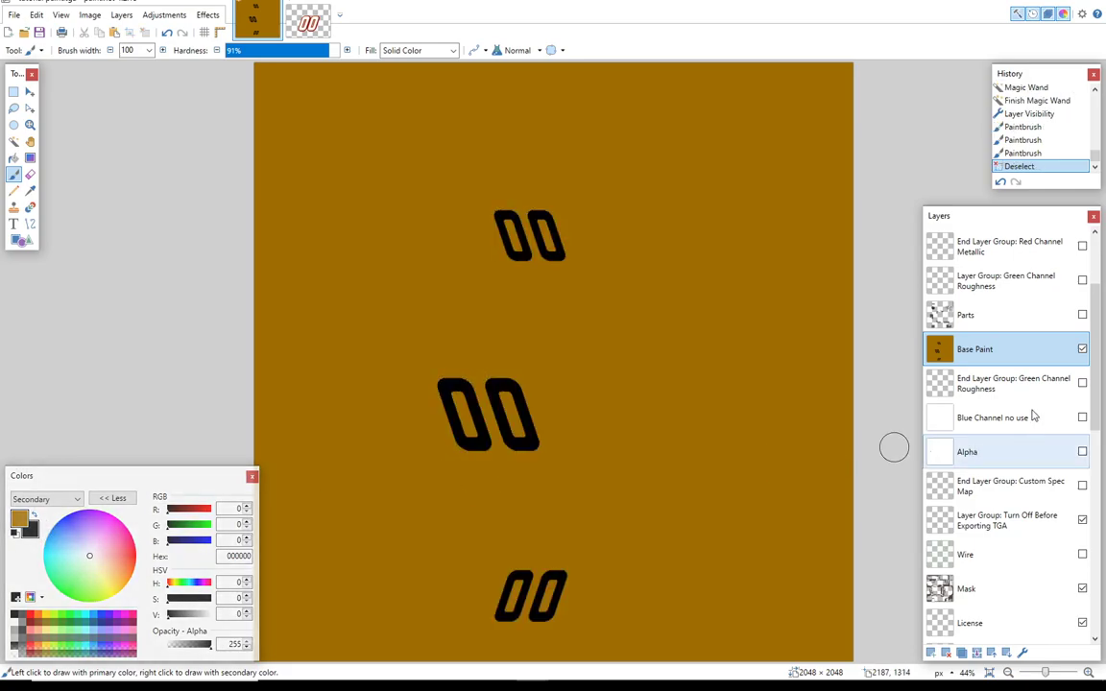
Step: Hide the Base Paint layer and select the maroon outlines of the 00s on the Numbers layer with the Magic Wand
left_click(1082, 349)
left_click(1082, 350)
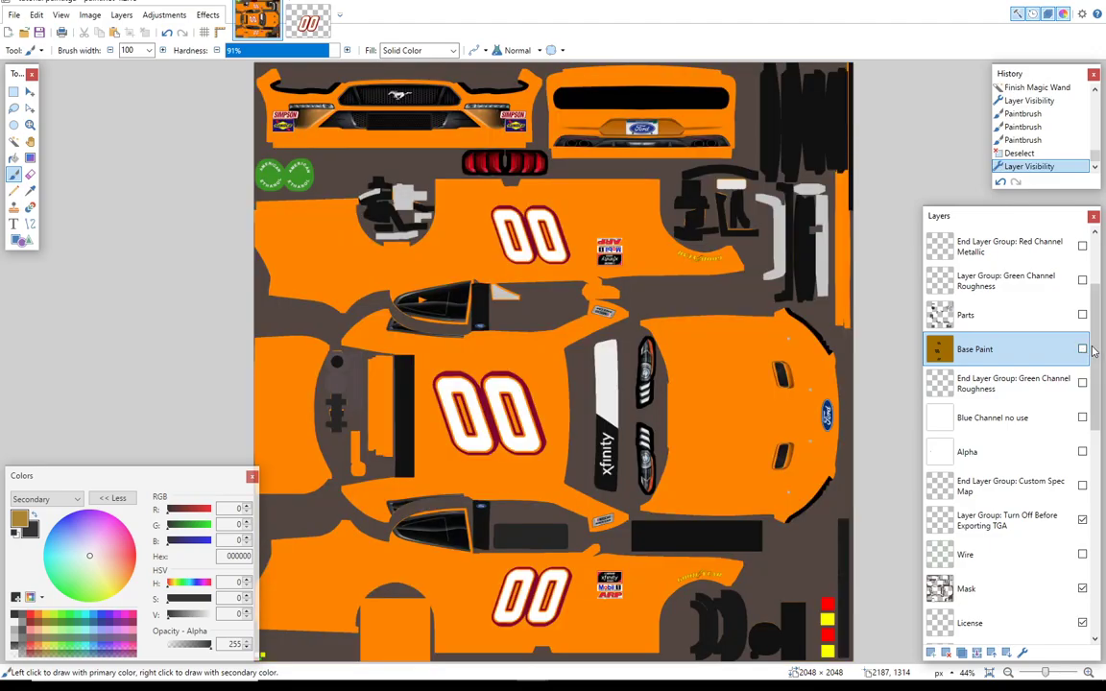
left_click_drag(1094, 350, 1104, 541)
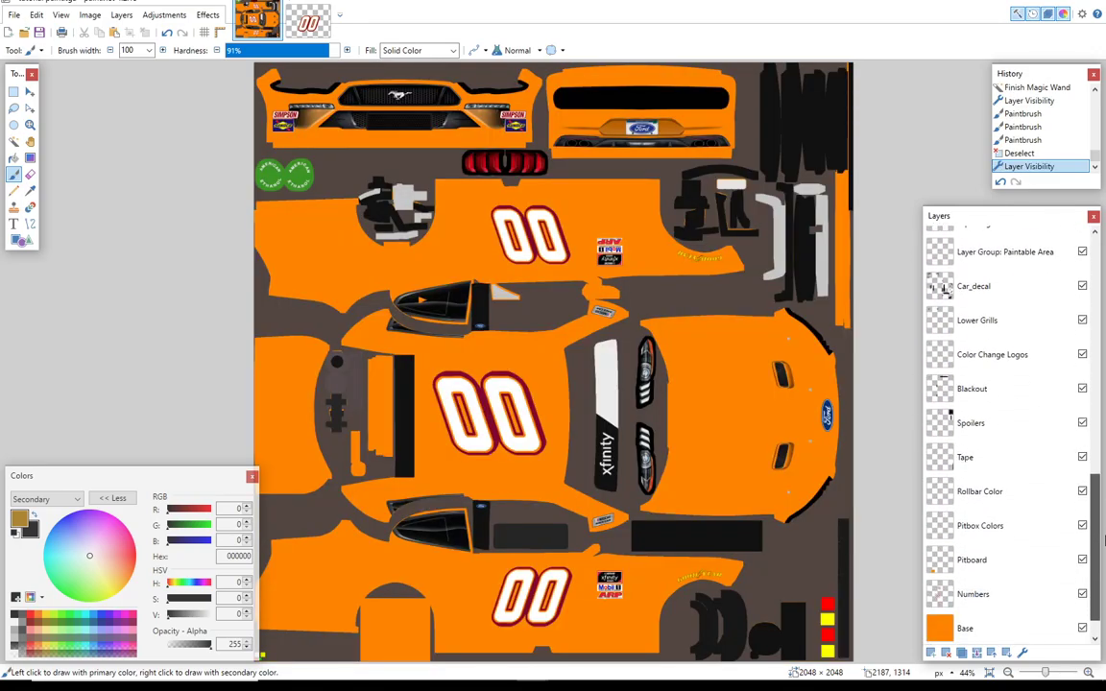
left_click_drag(1100, 535, 1101, 537)
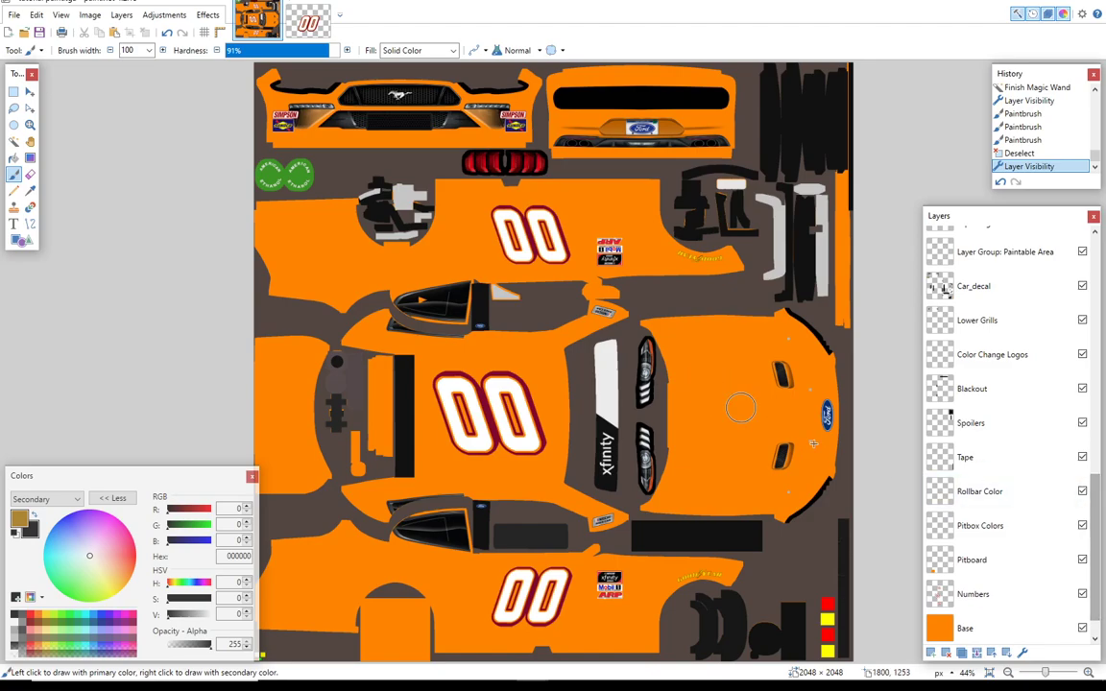
left_click(1009, 598)
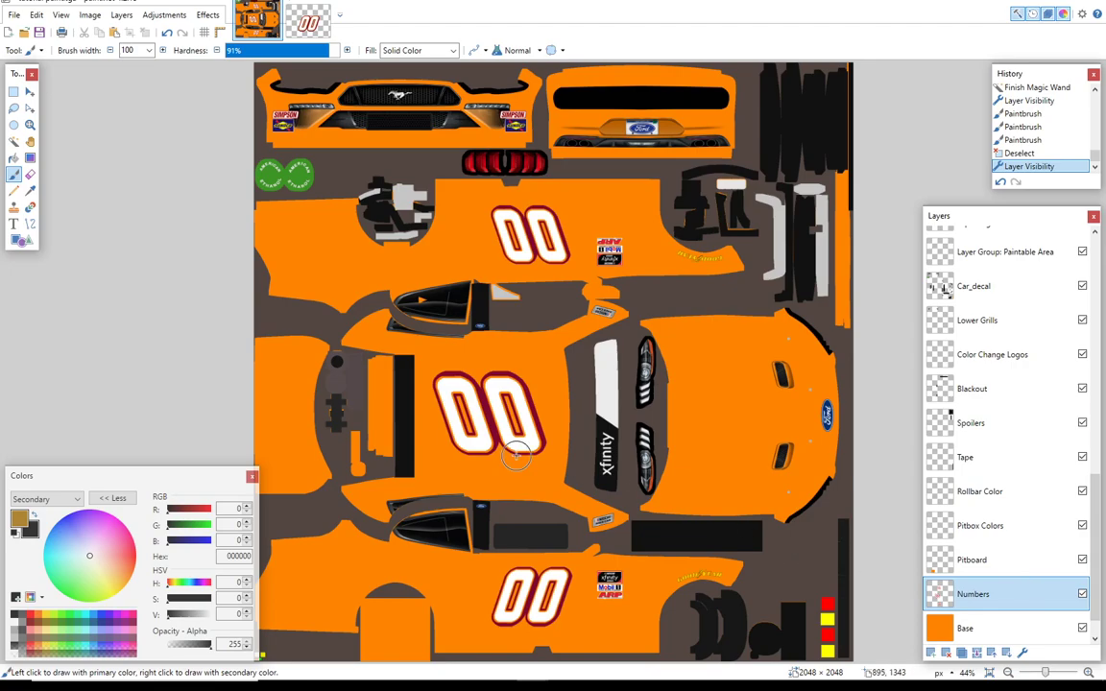
left_click(13, 142)
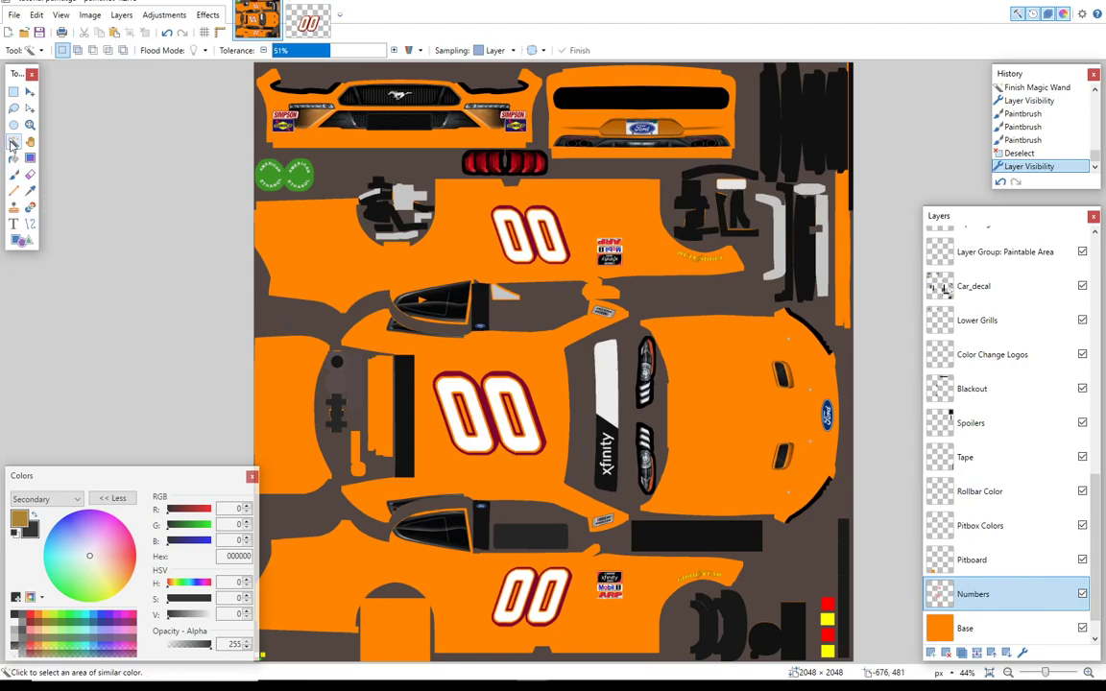
left_click(529, 399)
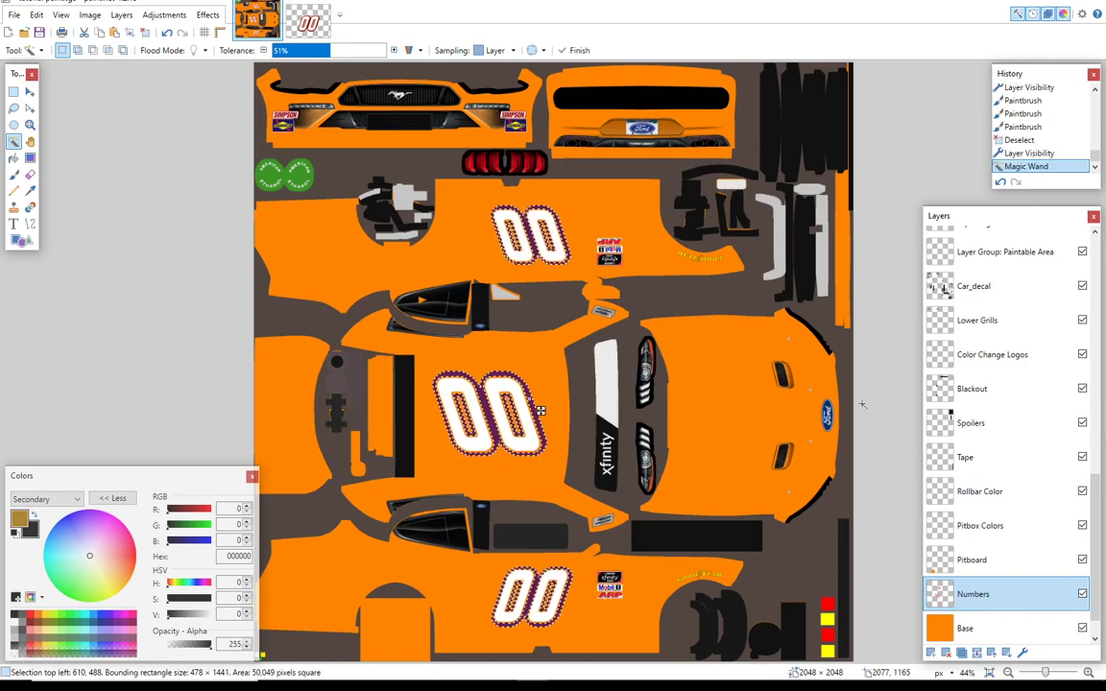
Step: Show the Base Paint layer, paint the selected 00 outline areas black with the Paintbrush, and deselect
mouse_move(1095, 541)
left_mouse_down()
mouse_move(1093, 376)
mouse_move(1076, 331)
left_mouse_up()
left_click(1073, 311)
left_click(1082, 310)
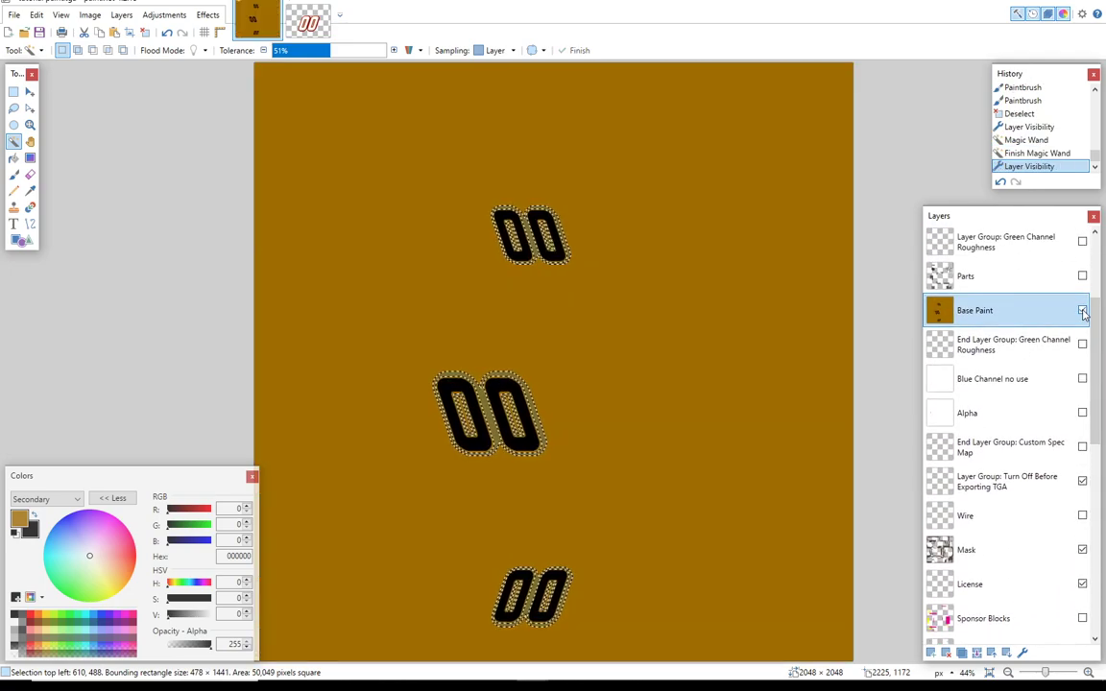
left_click(13, 173)
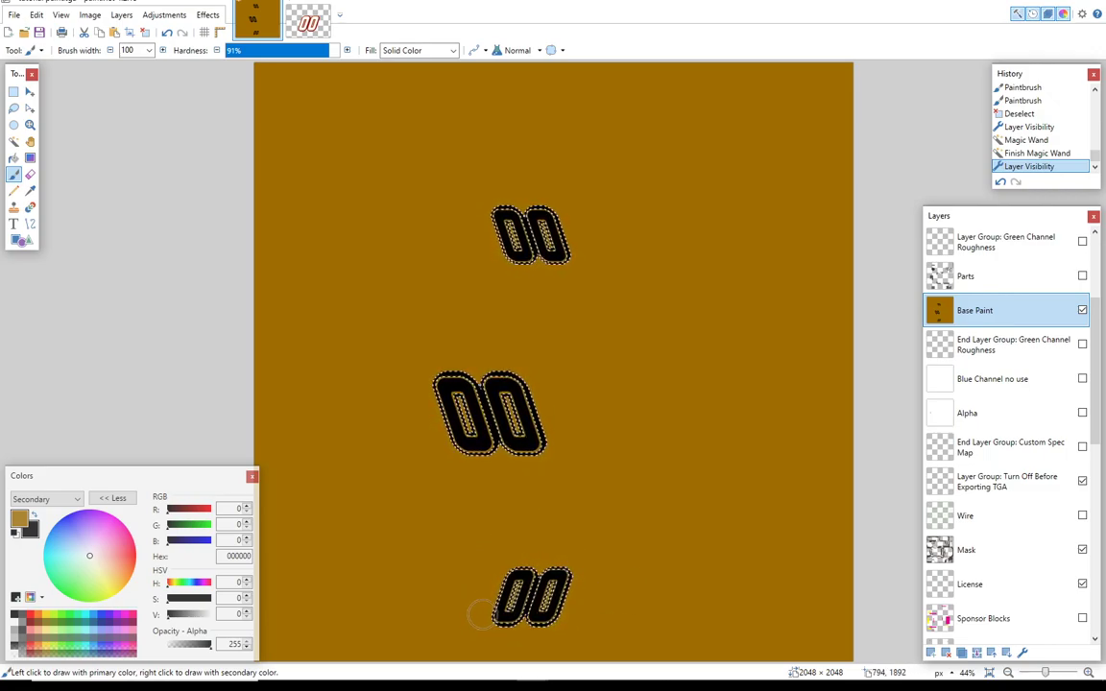
left_click(594, 537)
key("ctrl+d")
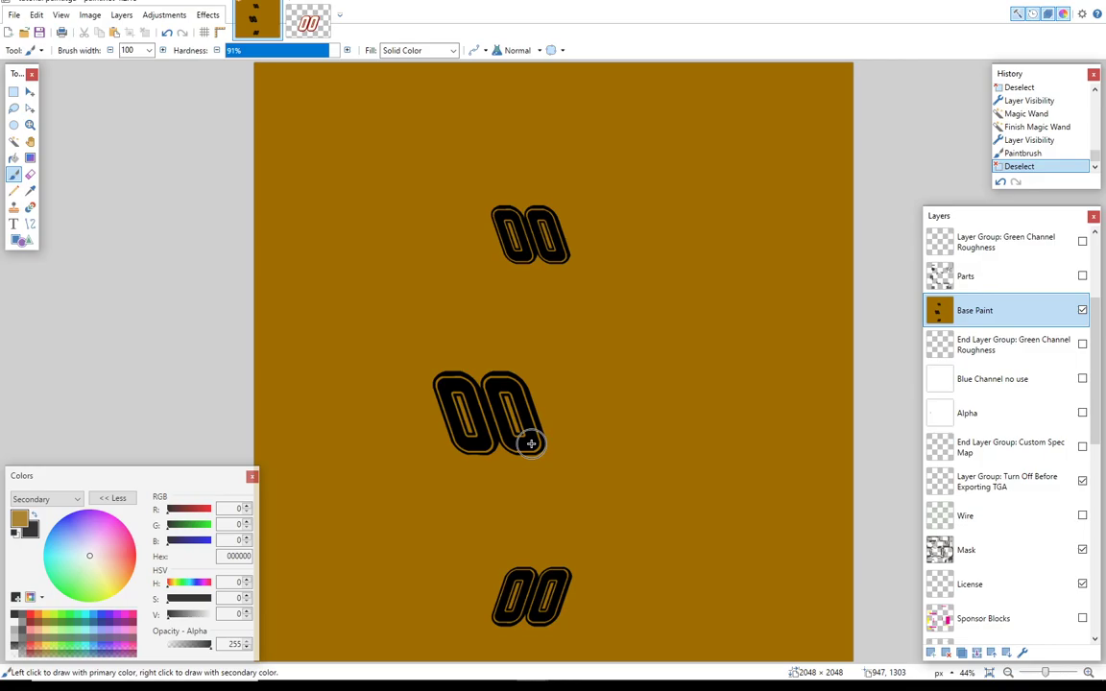
Step: Save the spec map as a TGA over tutorial satin spec with flattened layers, and undo the flattening after saving
left_click(14, 16)
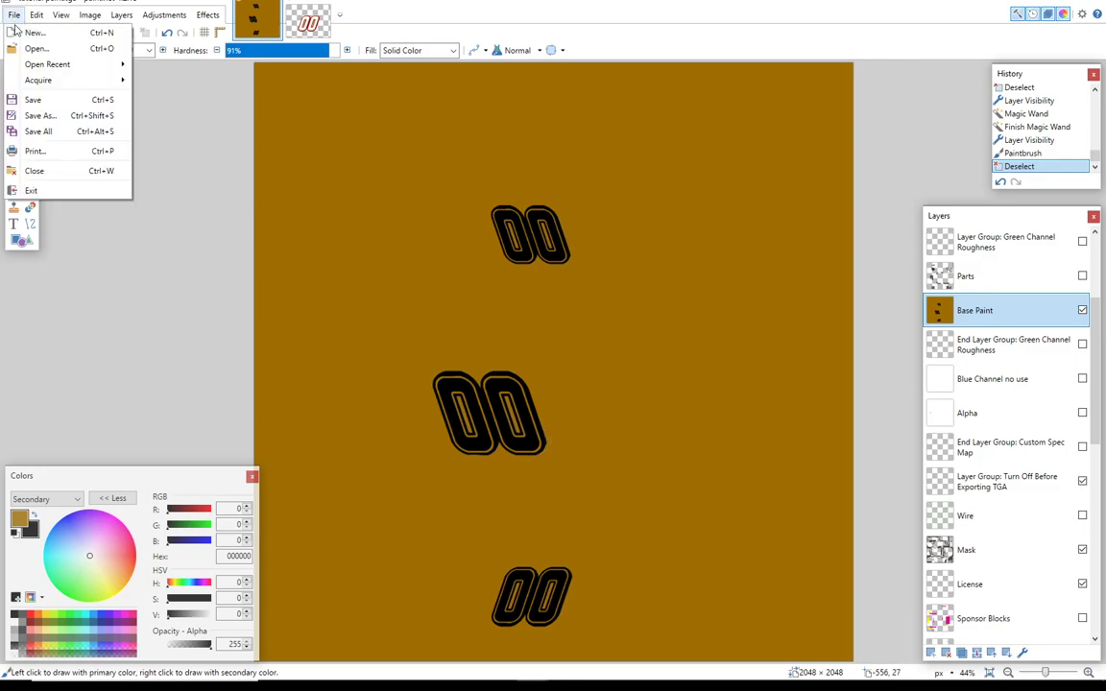
left_click(41, 115)
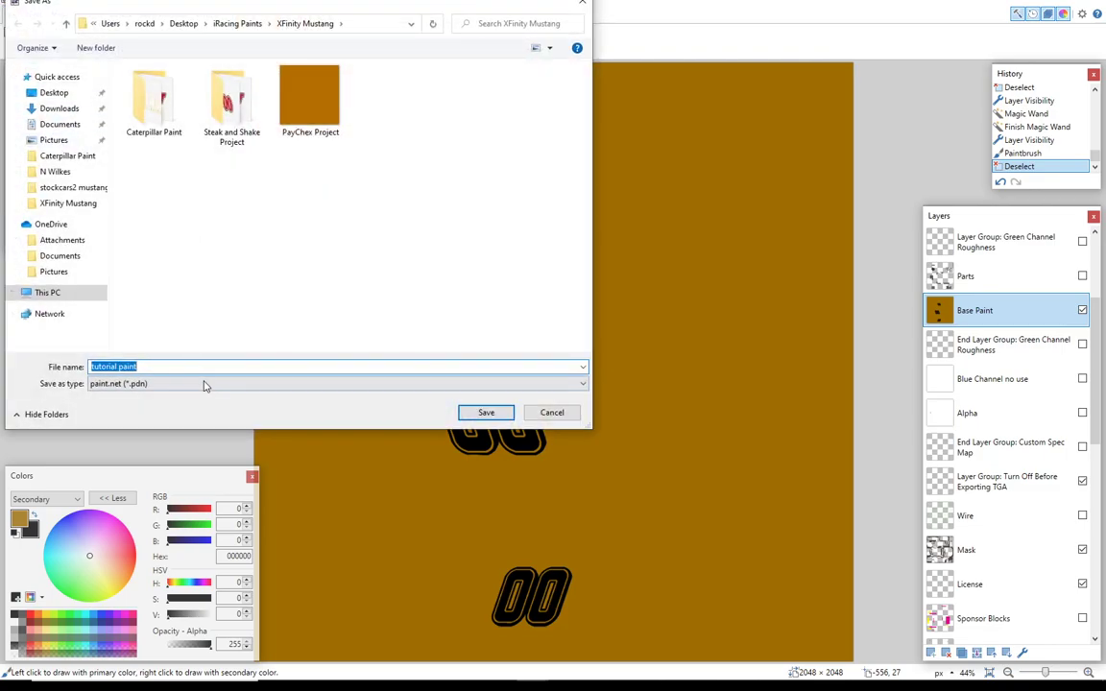
left_click(203, 383)
left_click(122, 413)
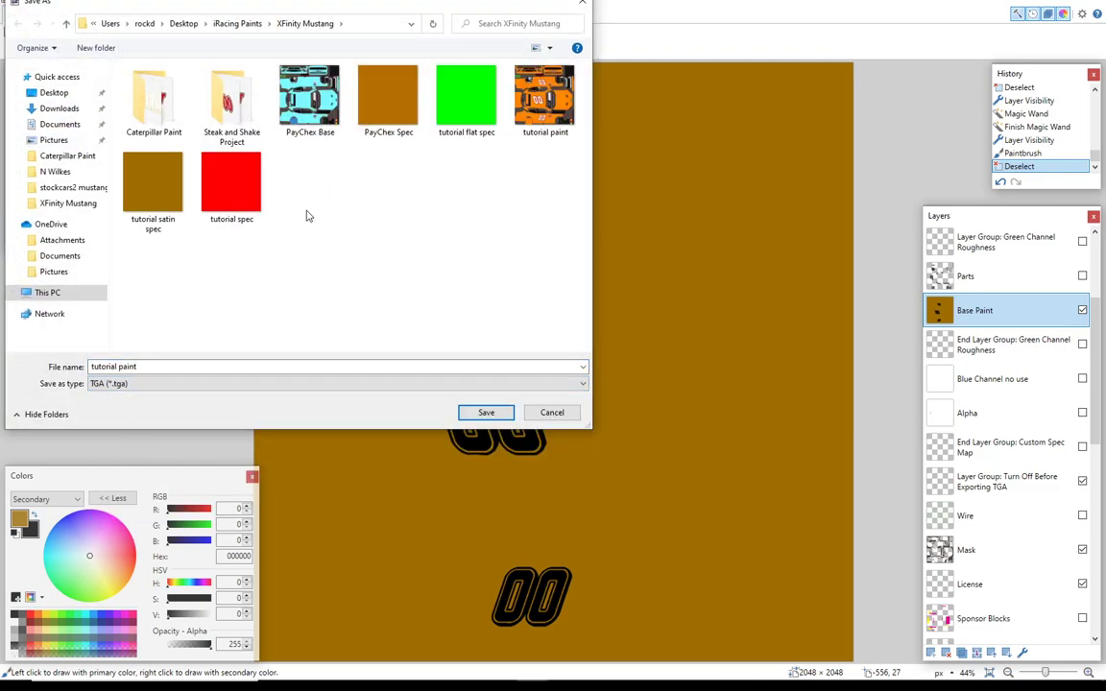
left_click(159, 181)
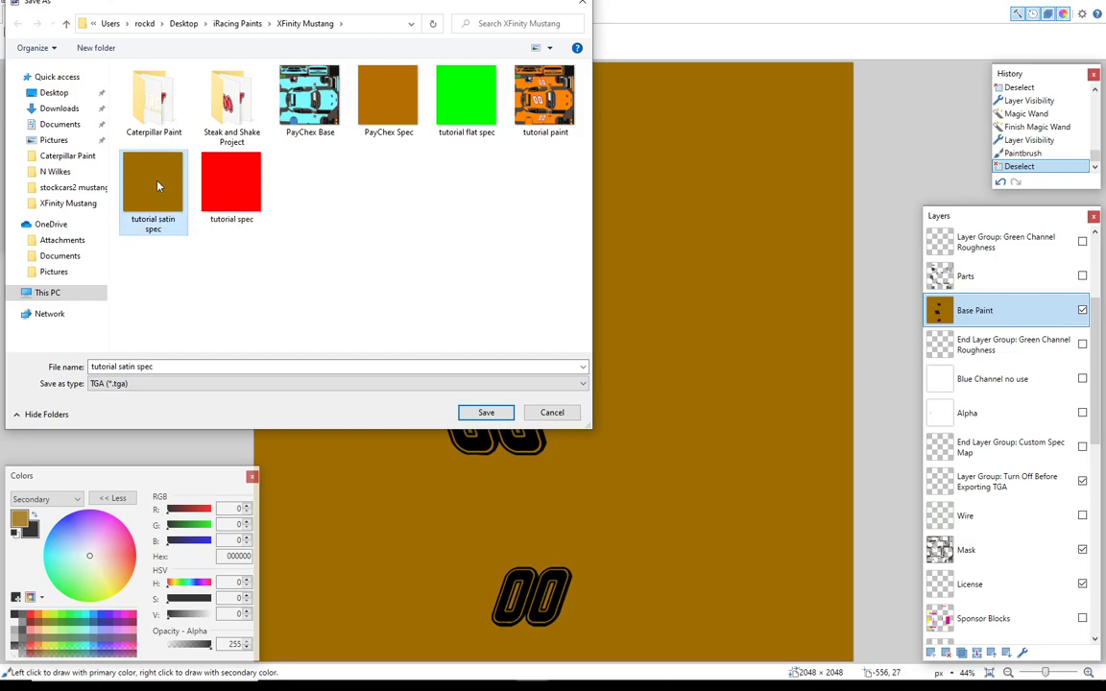
left_click(496, 413)
left_click(586, 343)
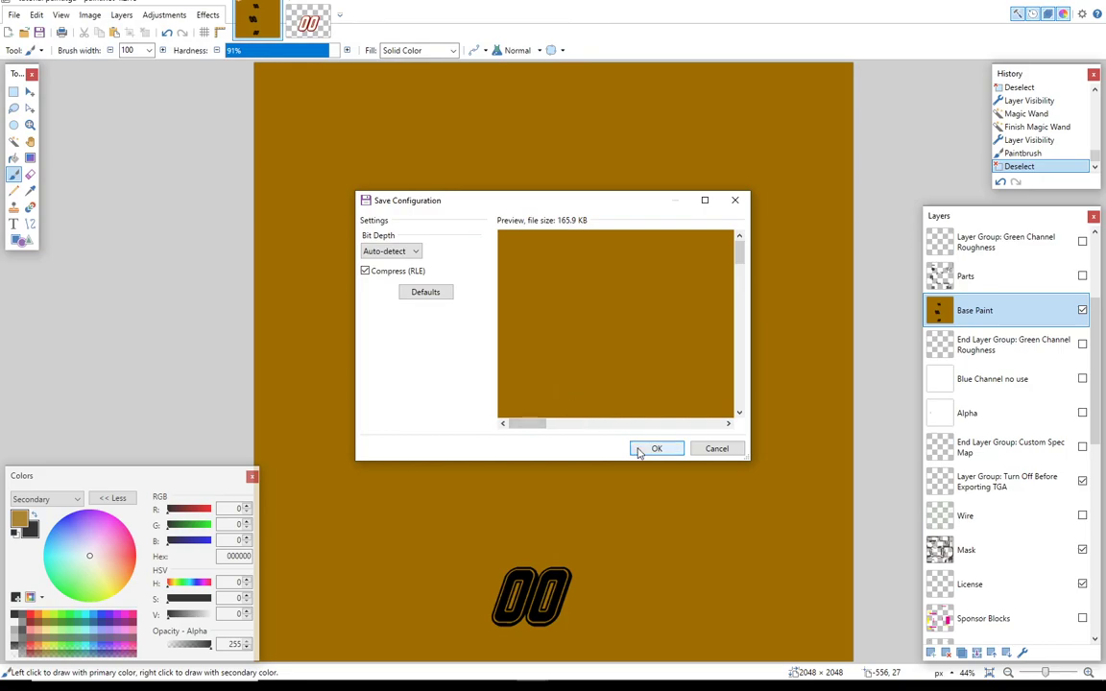
left_click(639, 449)
left_click(528, 363)
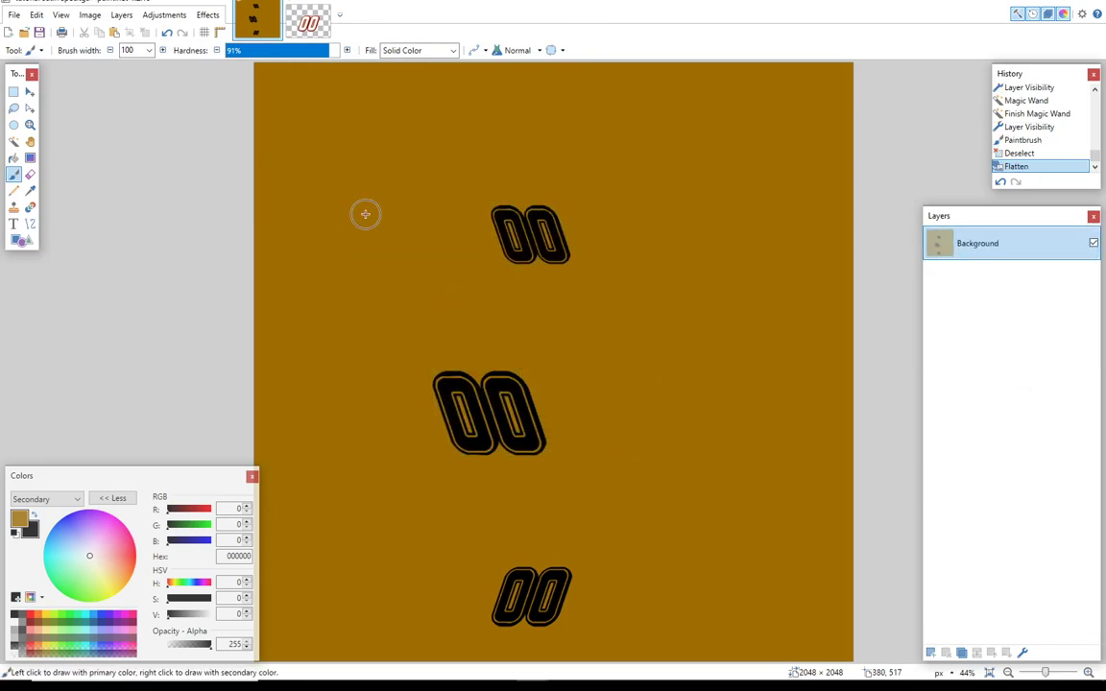
left_click(168, 32)
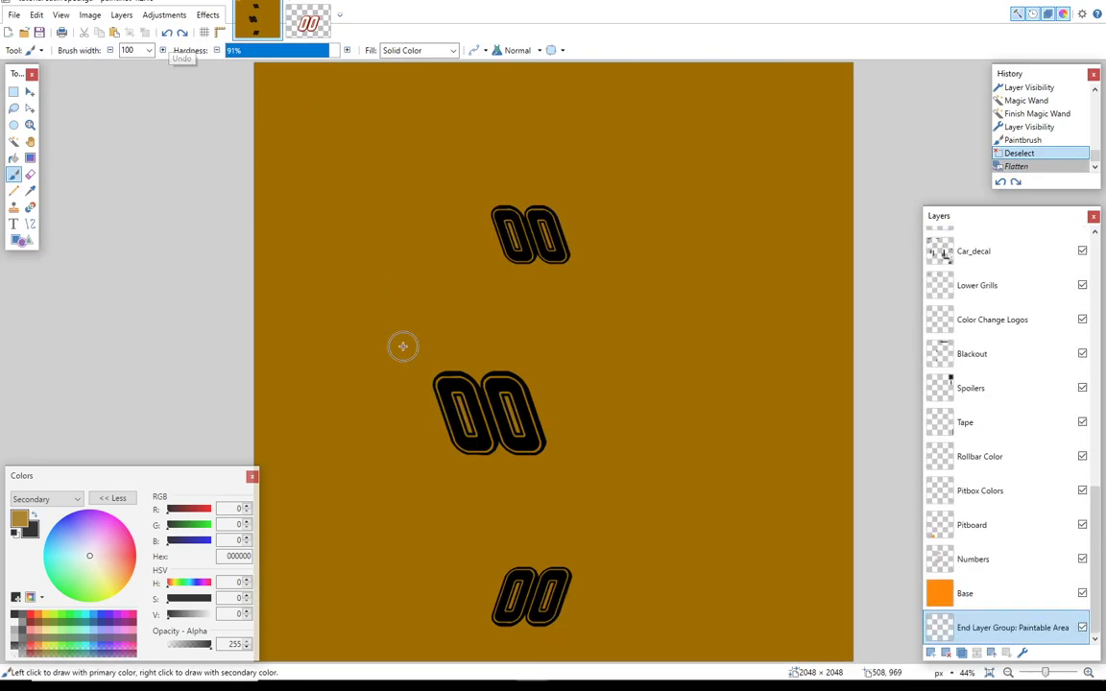
Step: Switch to the XFinity Mustang and stockcars2 mustang2019 folders and delete both old car_spec files from stockcars2 mustang2019
mouse_move(495, 669)
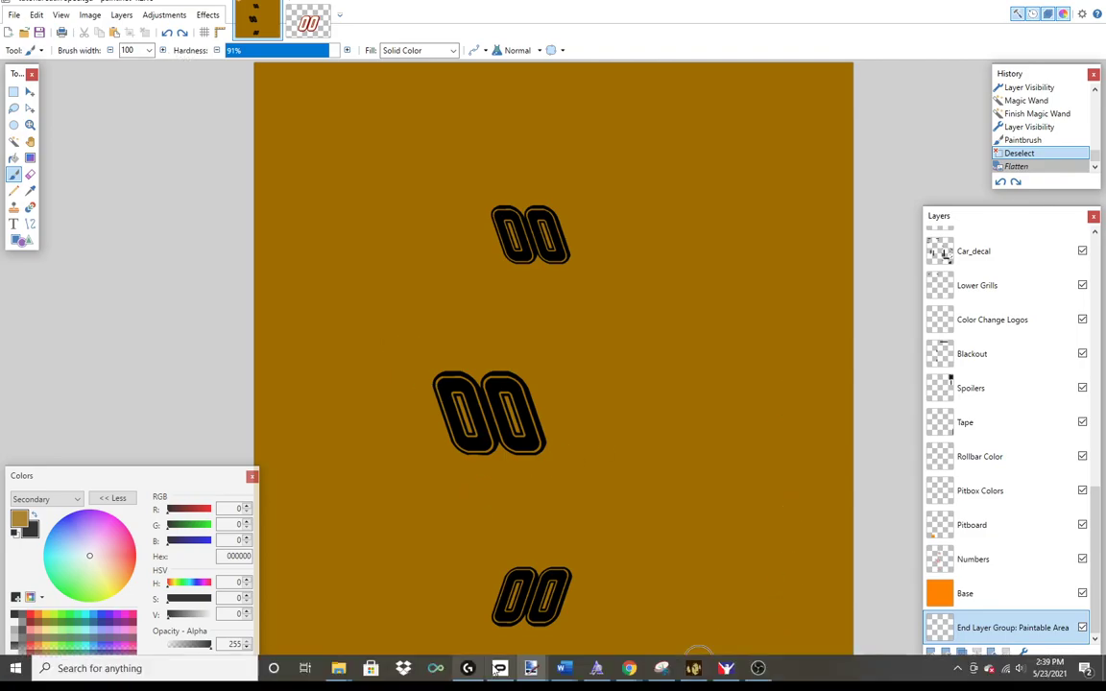
left_click(338, 668)
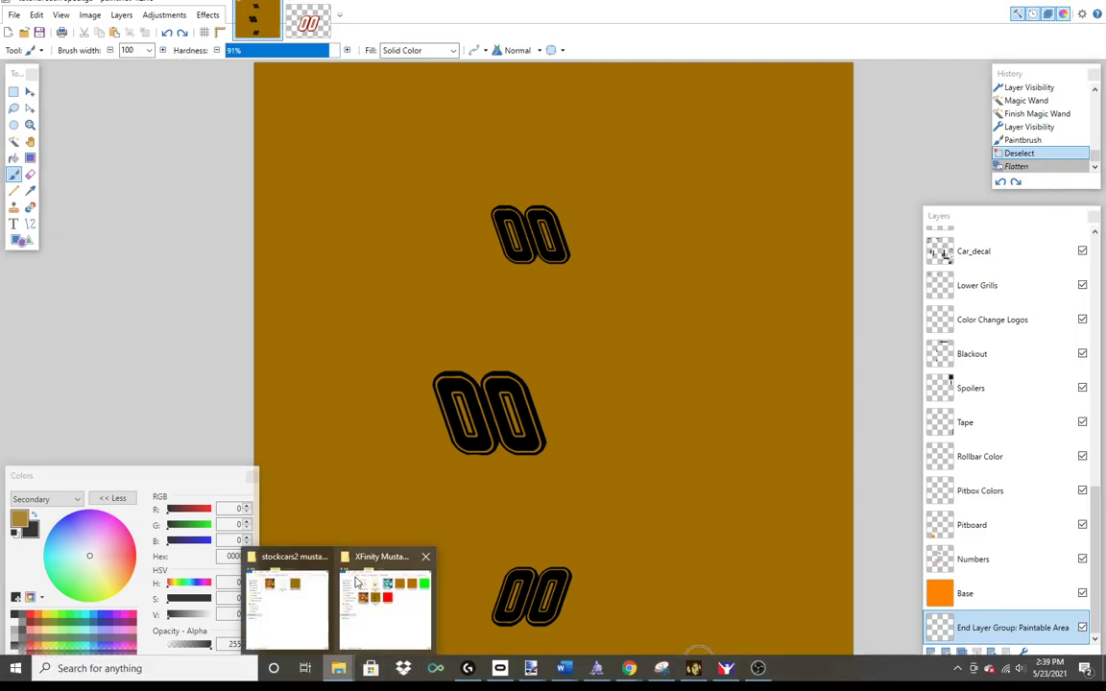
left_click(376, 605)
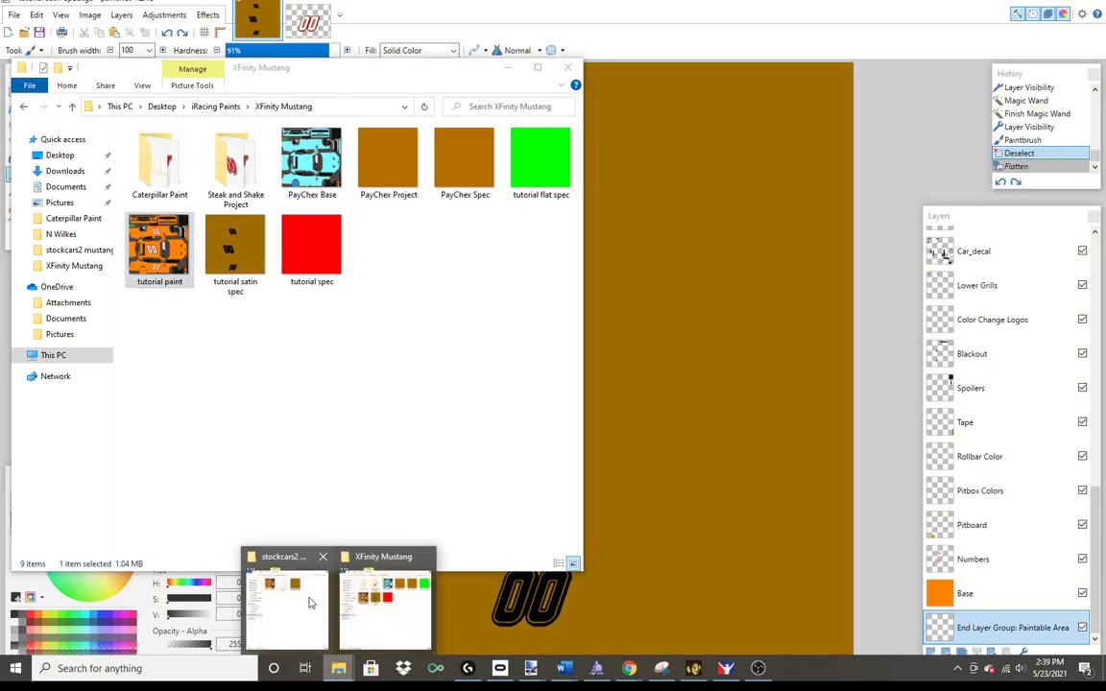
left_click(274, 538)
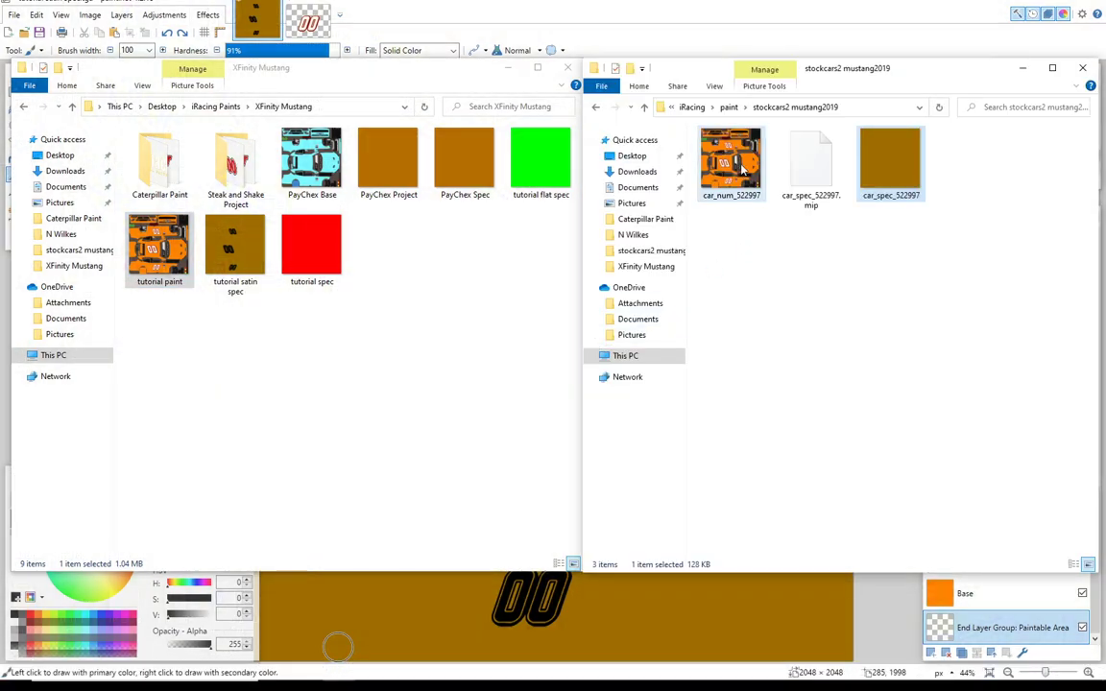
left_click(813, 170)
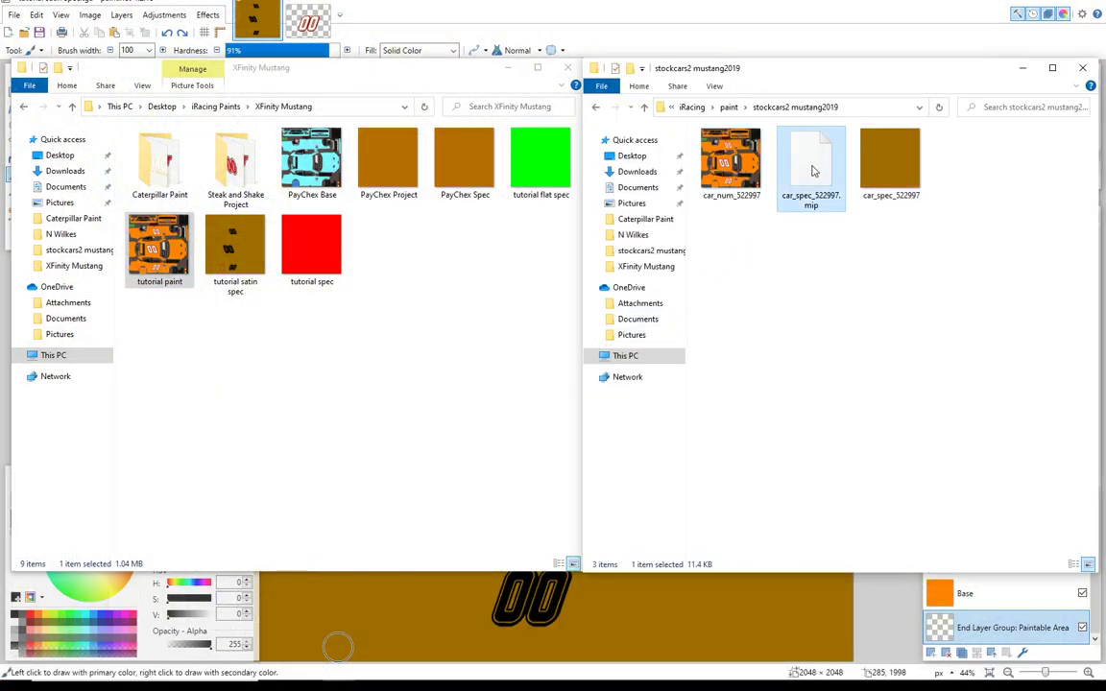
key("shift+Right")
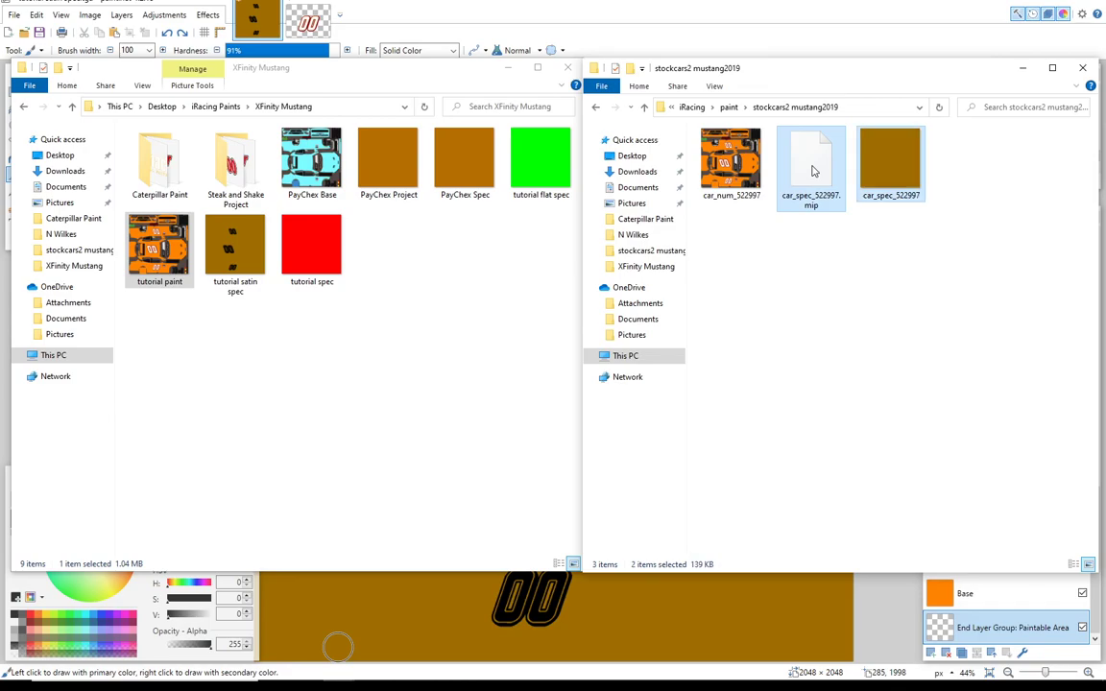
key("Delete")
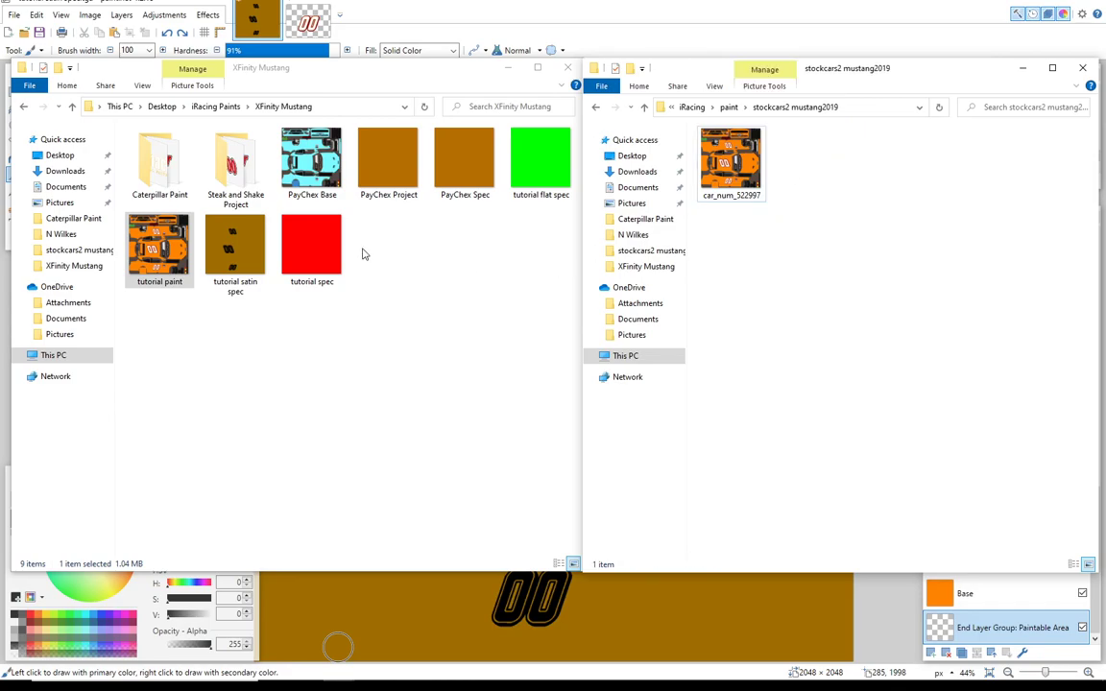
Step: Copy tutorial satin spec from XFinity Mustang into stockcars2 mustang2019 and rename the copy car-spec_ followed by the customer ID
left_click(239, 253)
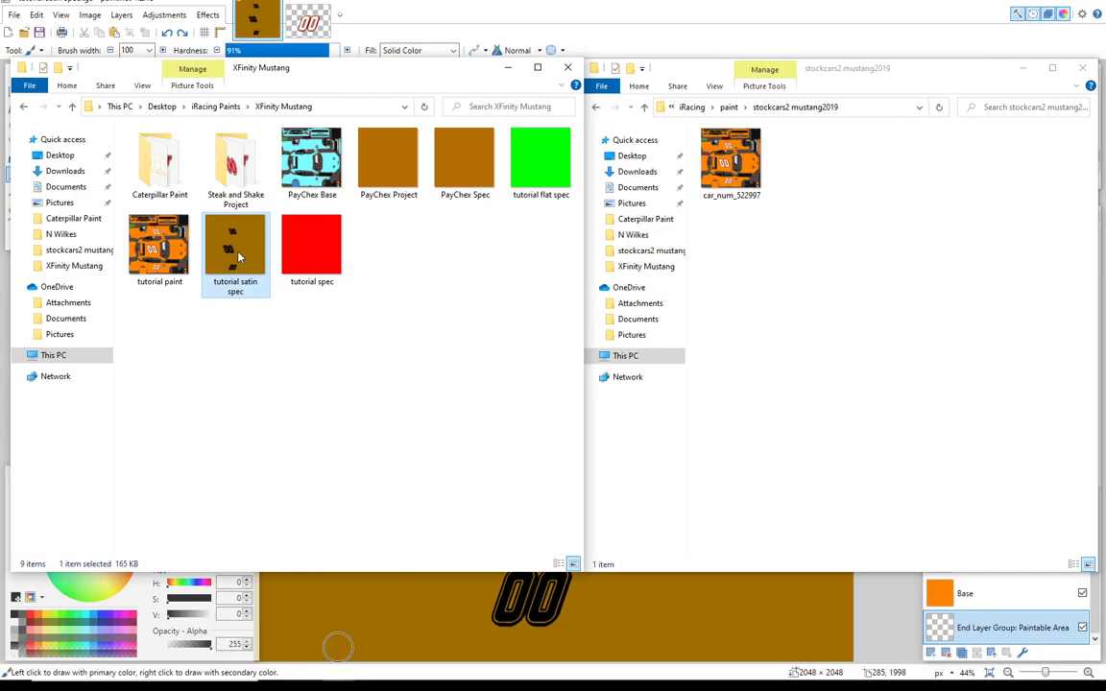
left_click(793, 219)
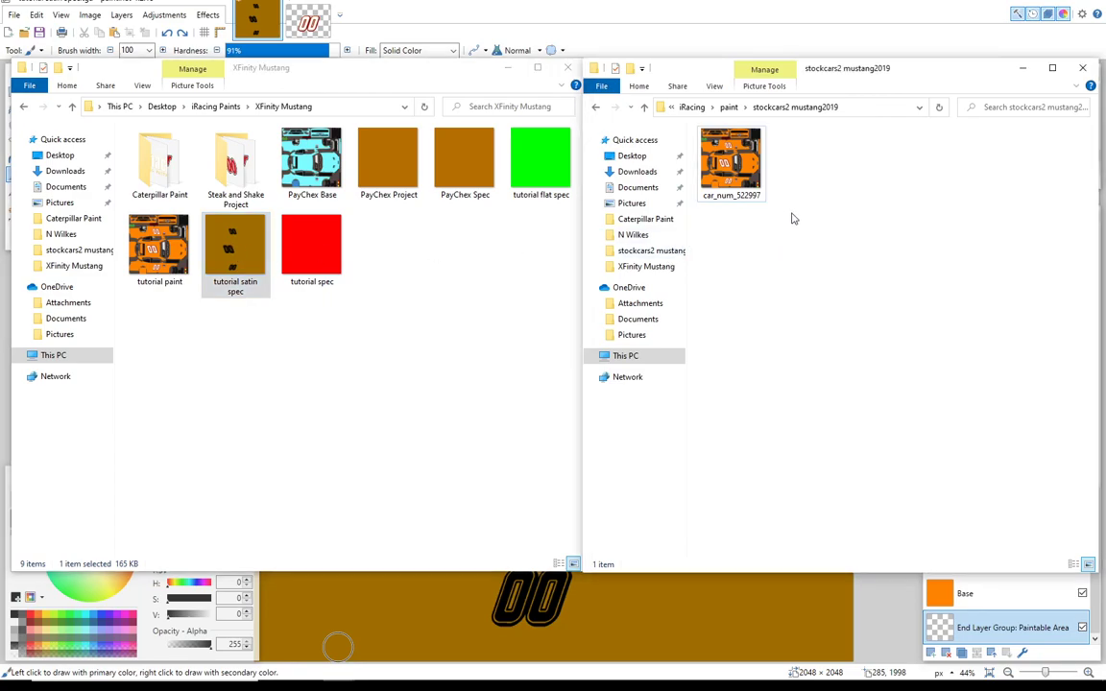
key("ctrl+v")
left_click(807, 213)
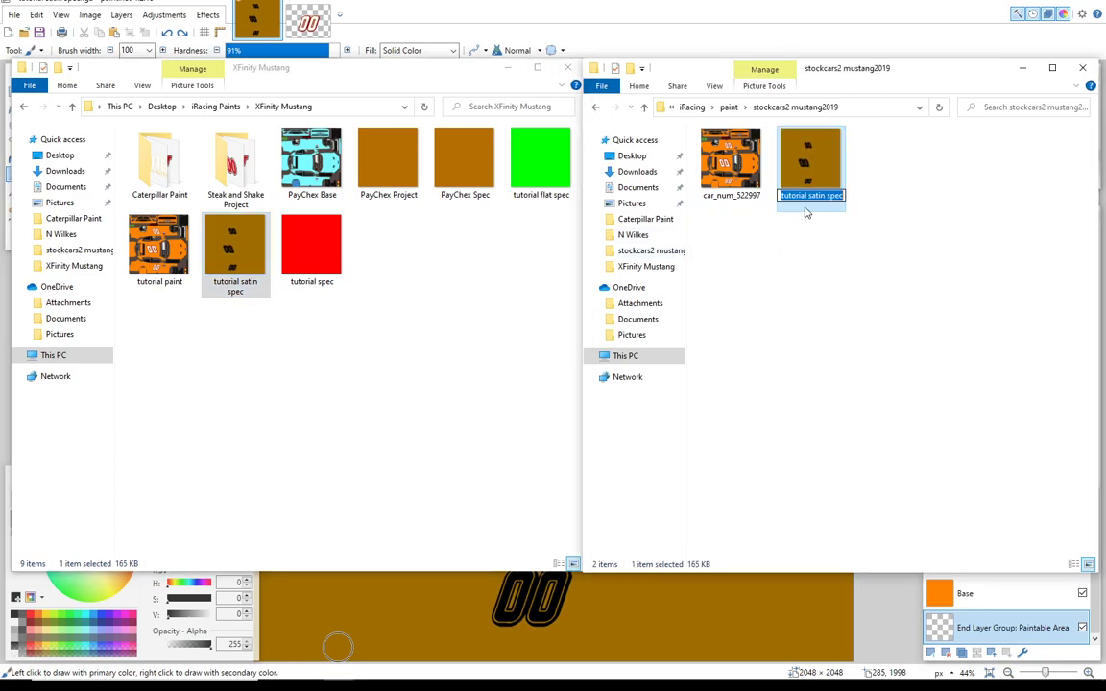
type("car-spec_522997")
key("Return")
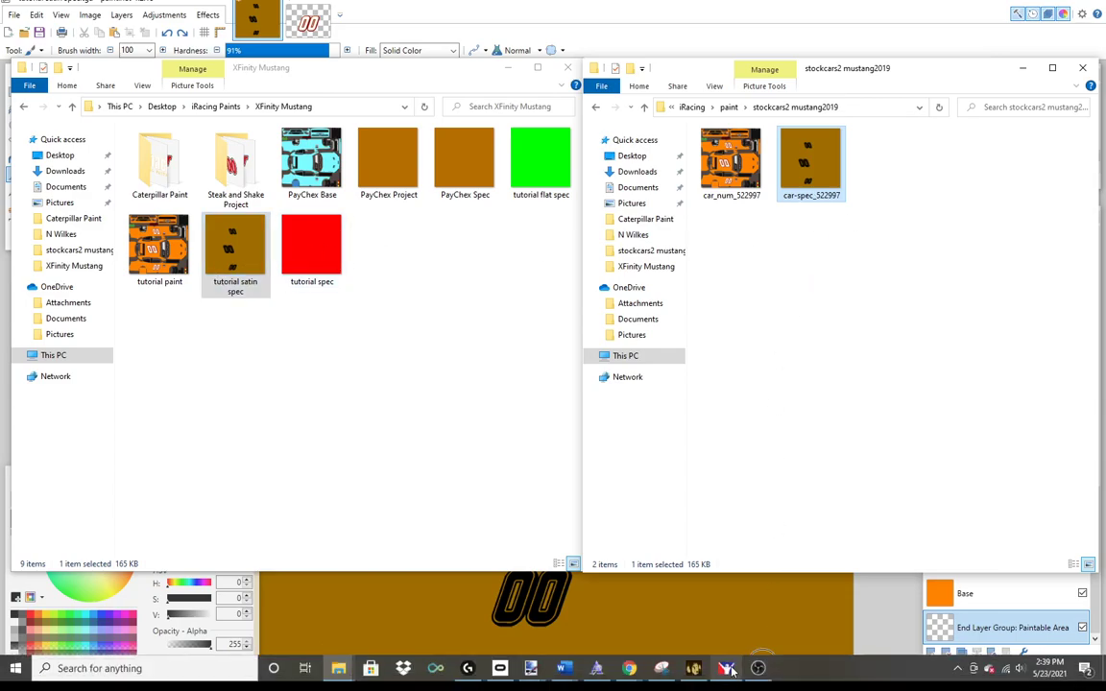
Step: Switch to iRacing to check the car's finish, return to the folders and delete the car-spec copy from stockcars2 mustang2019
left_click(732, 675)
left_click_drag(610, 445, 407, 381)
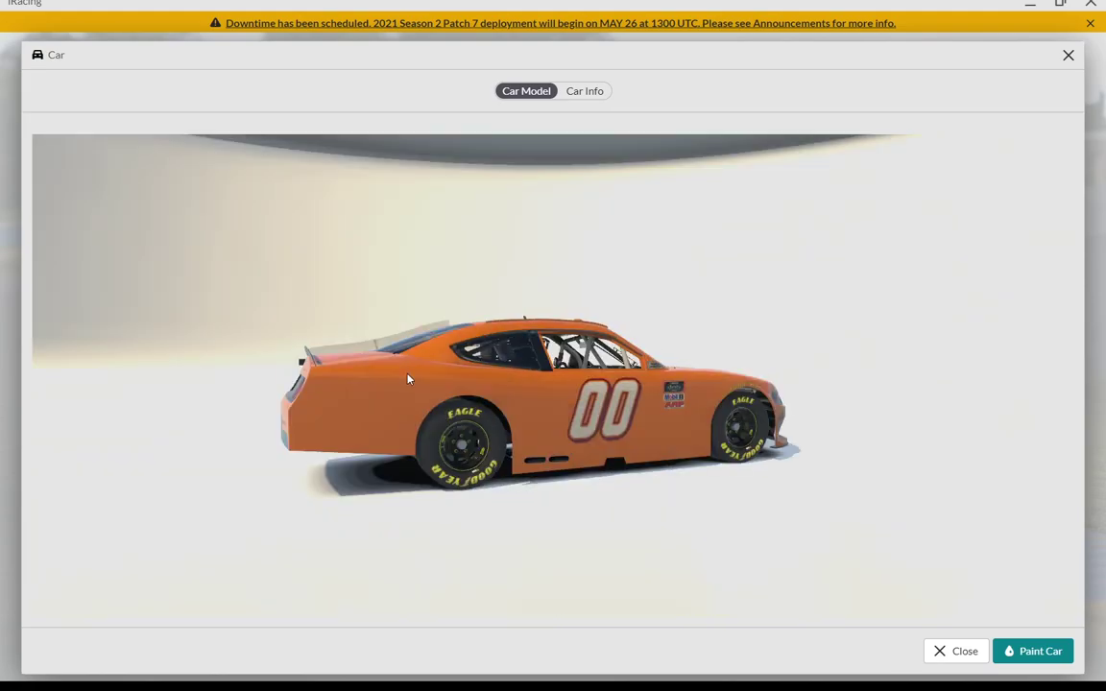
left_click(1031, 8)
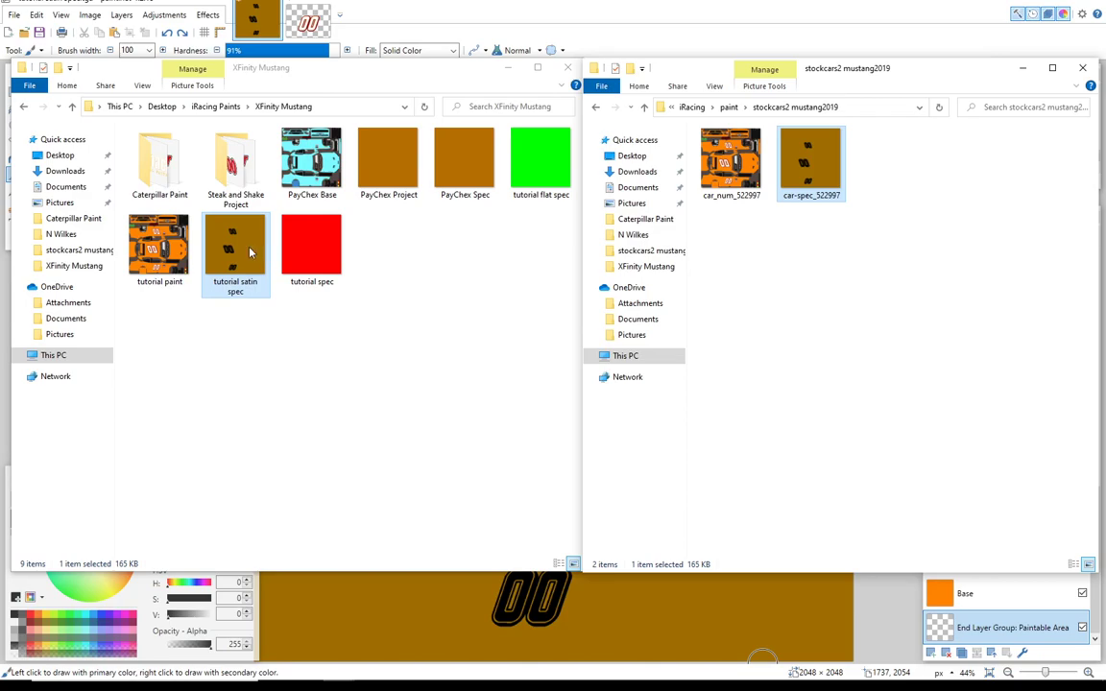
key("Delete")
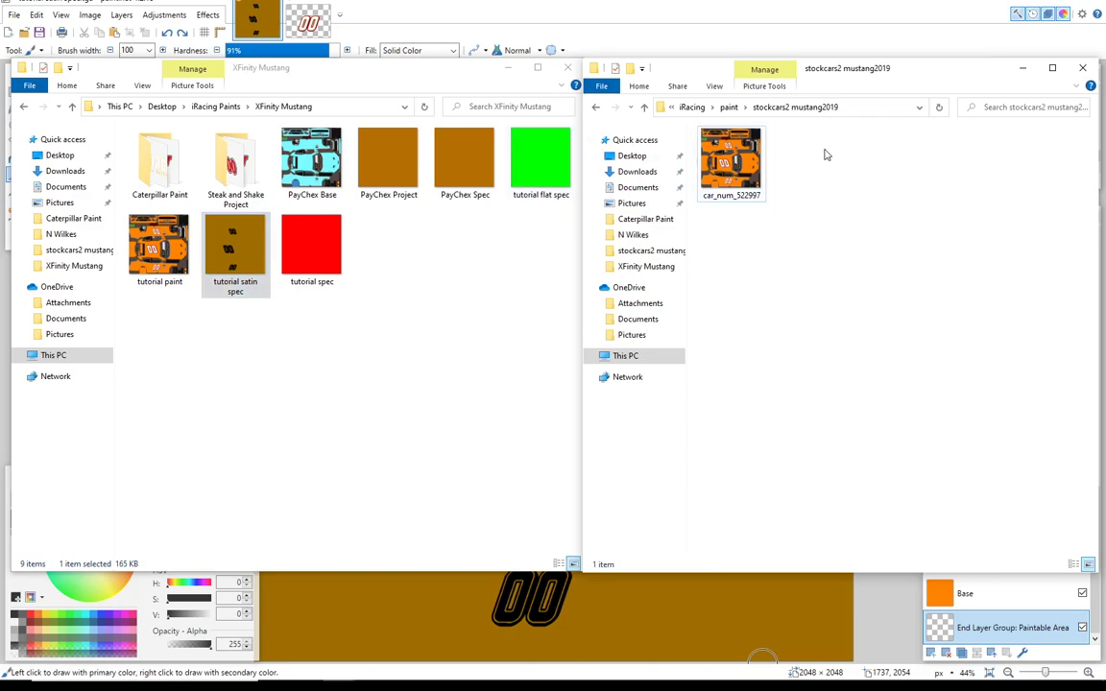
Step: Switch to paint.net, save the spec map as a TGA over tutorial satin spec with flattened layers, and undo the flattening
mouse_move(566, 680)
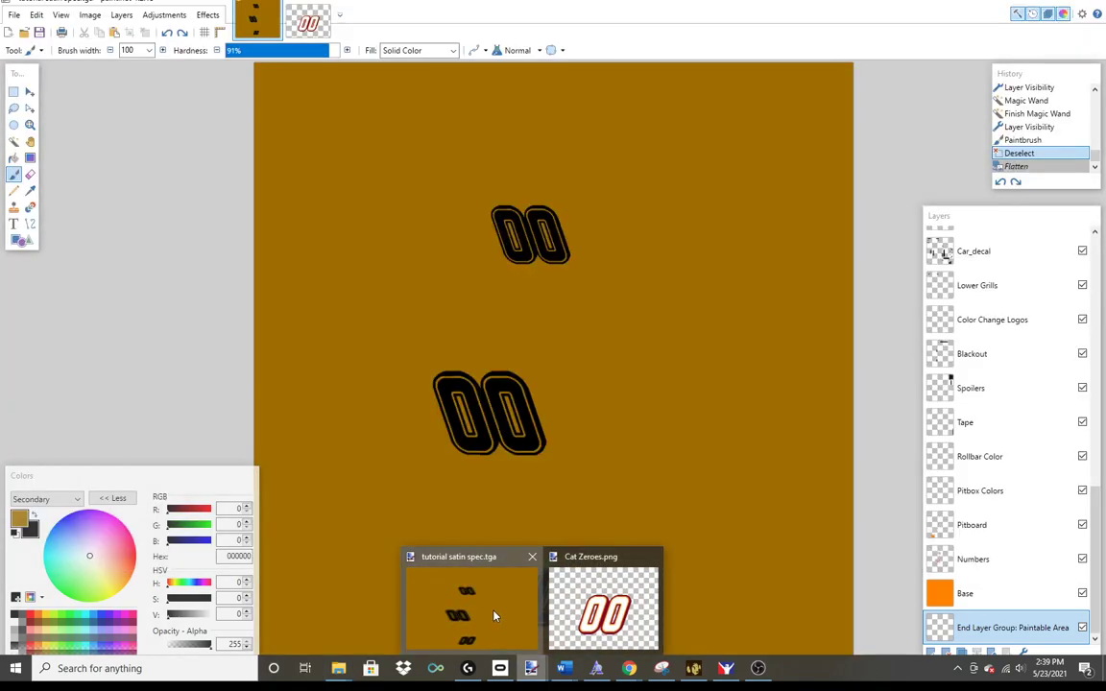
left_click(444, 552)
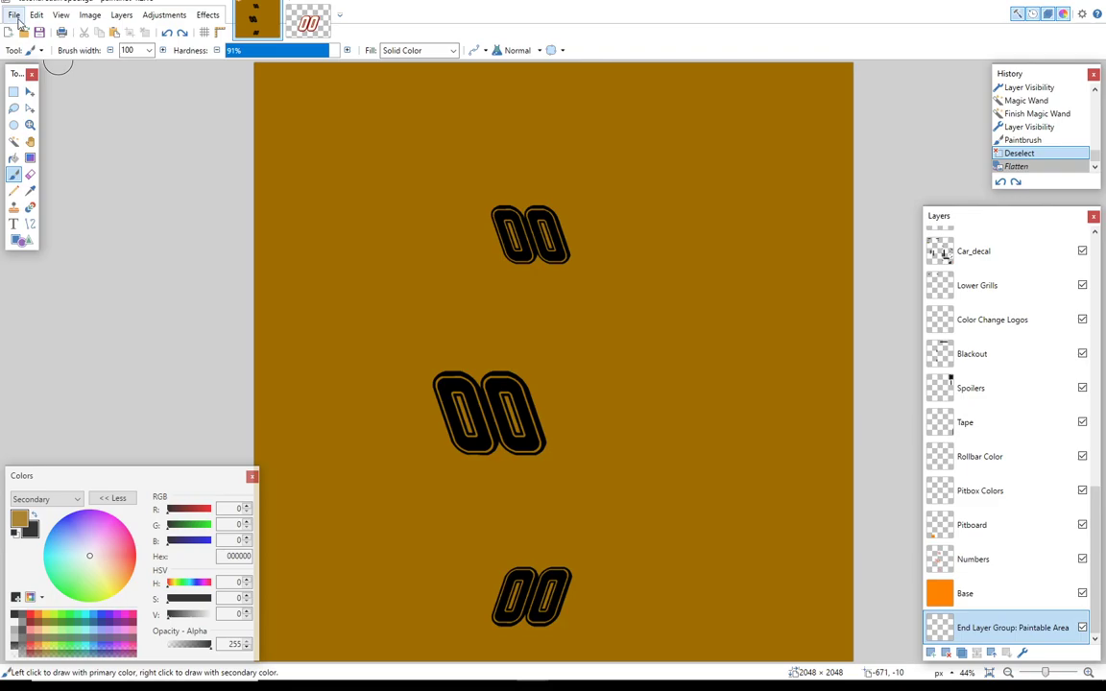
left_click(14, 15)
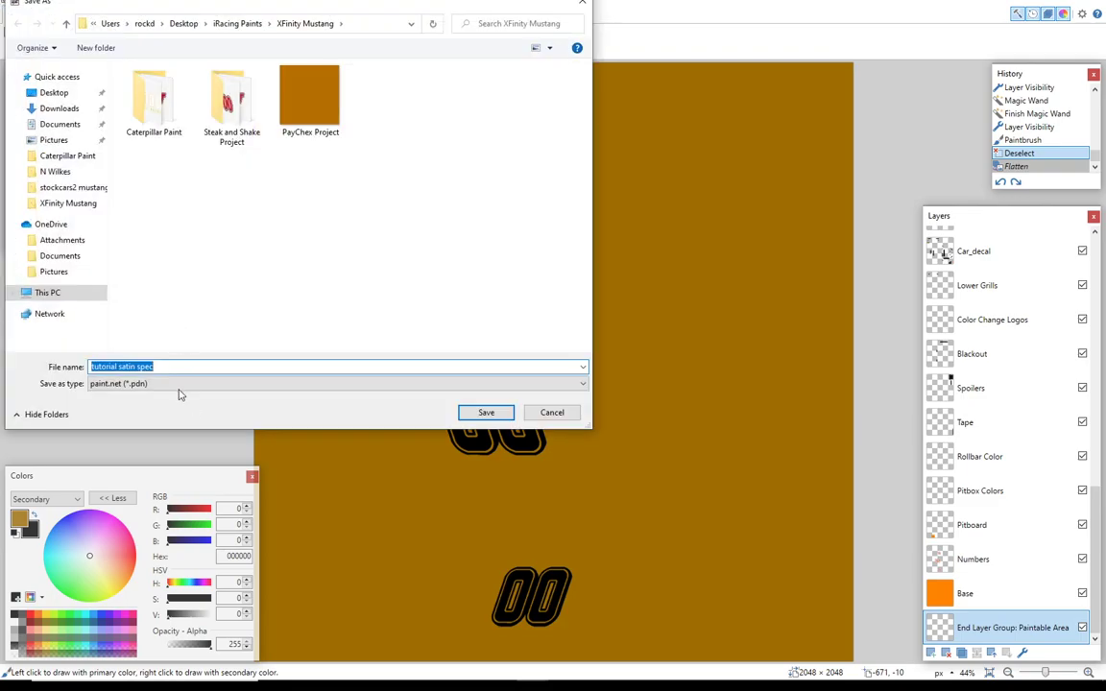
left_click(177, 387)
left_click(135, 455)
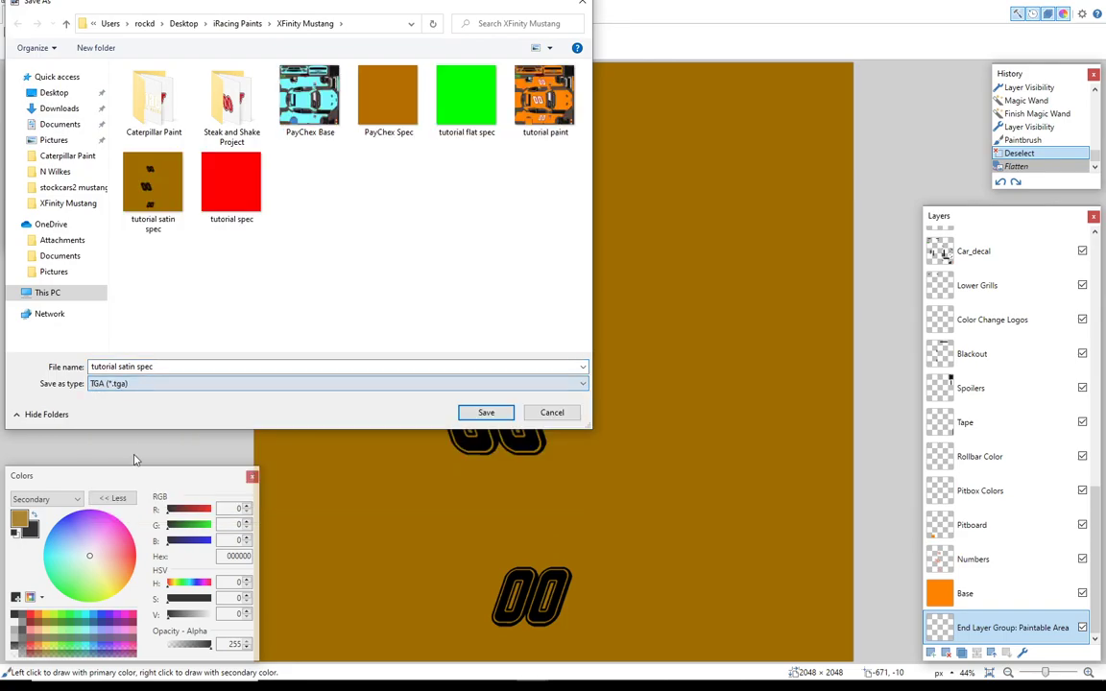
left_click(144, 193)
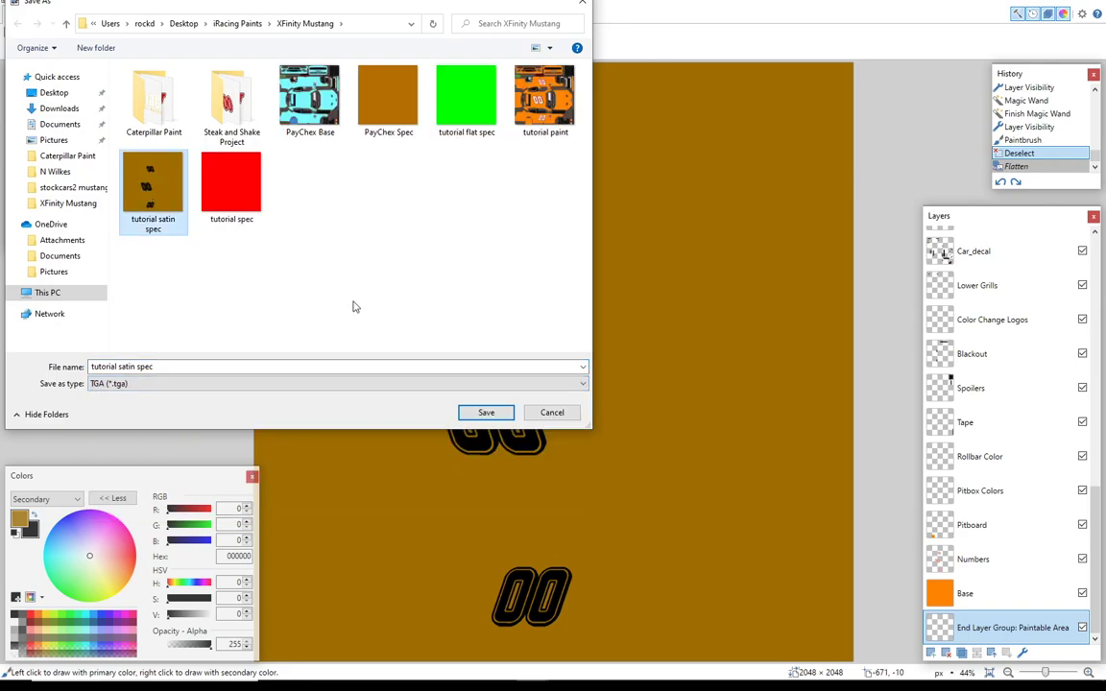
left_click(480, 415)
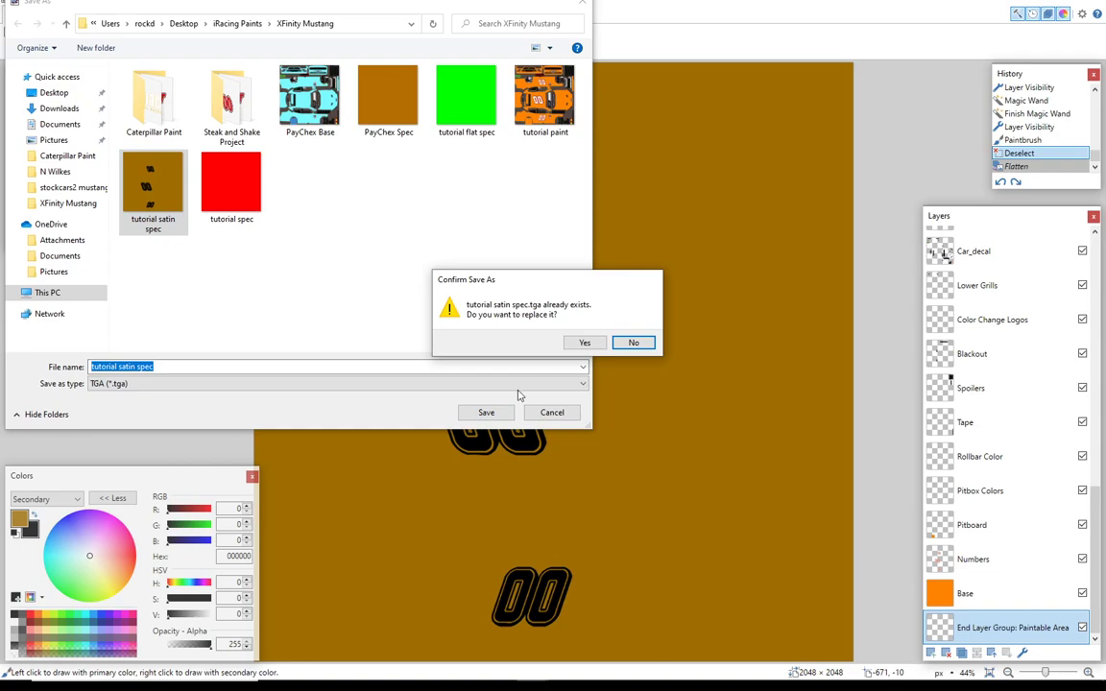
left_click(584, 344)
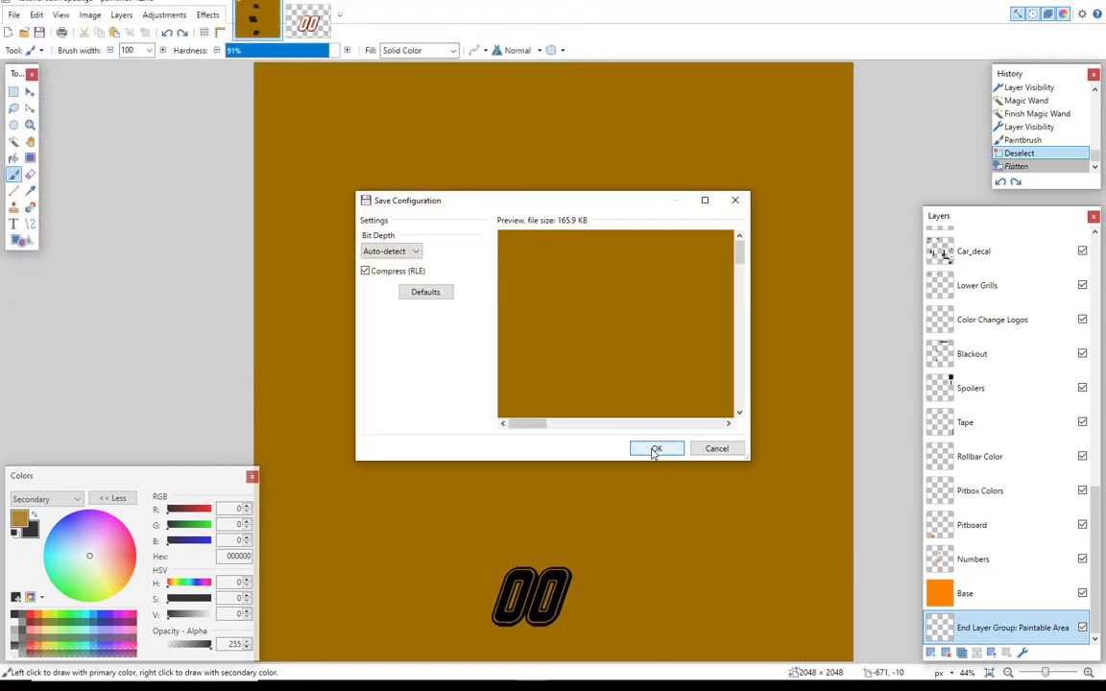
left_click(654, 450)
left_click(509, 340)
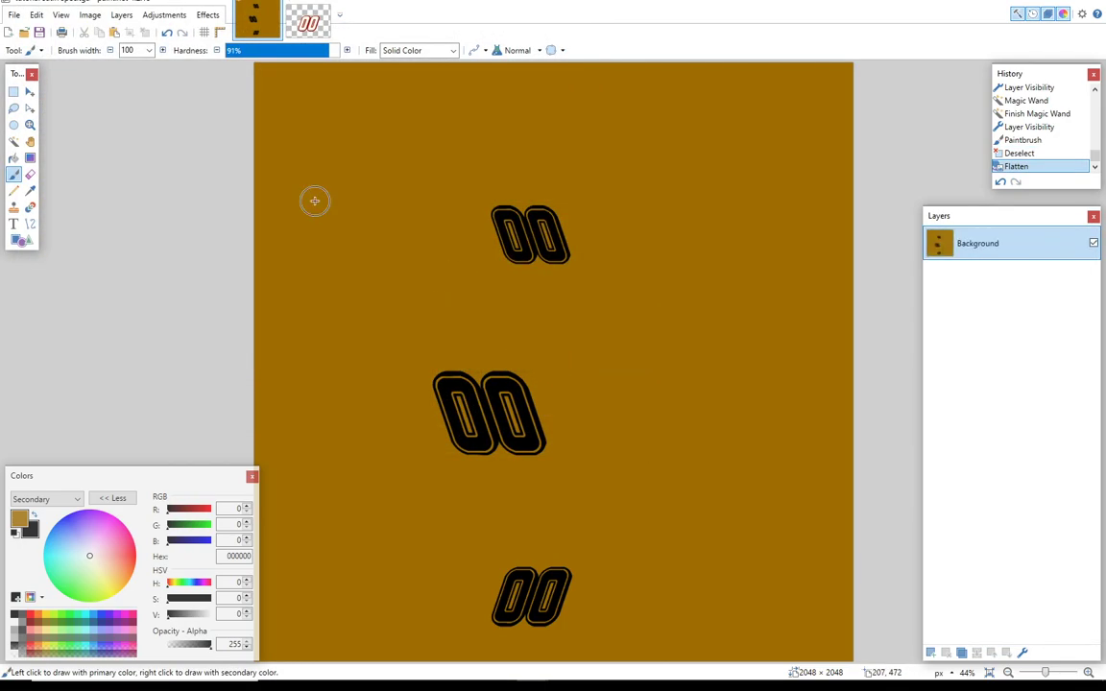
left_click(167, 32)
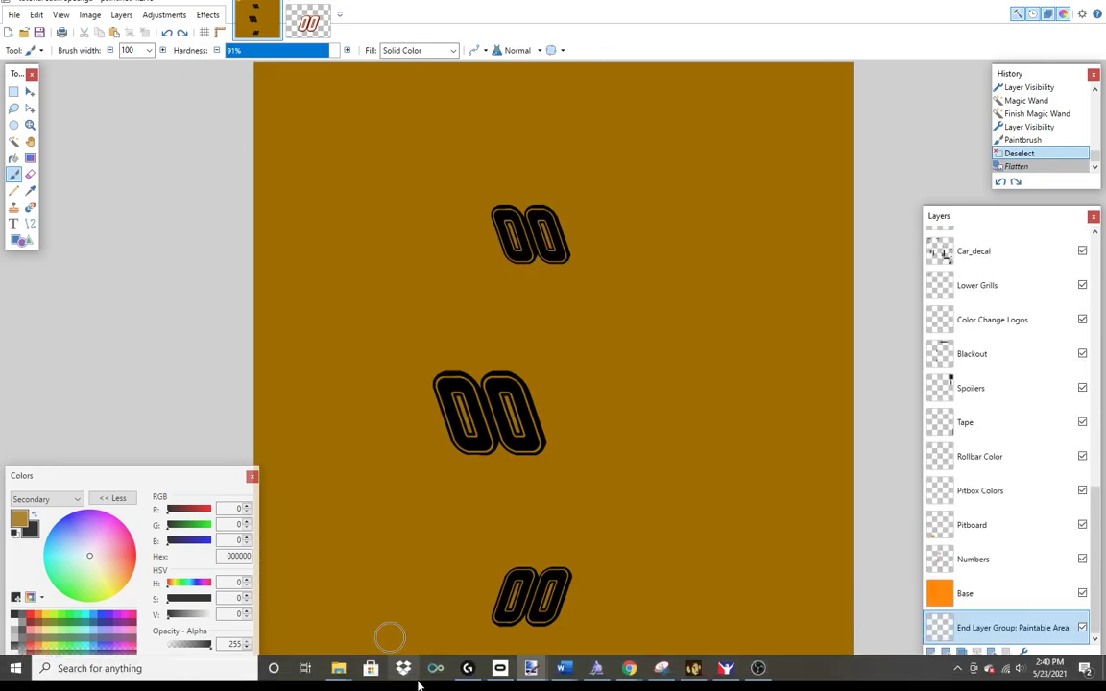
Step: Switch to File Explorer, copy tutorial satin spec into stockcars2 mustang2019 and rename it car_spec_ followed by the customer ID
mouse_move(336, 669)
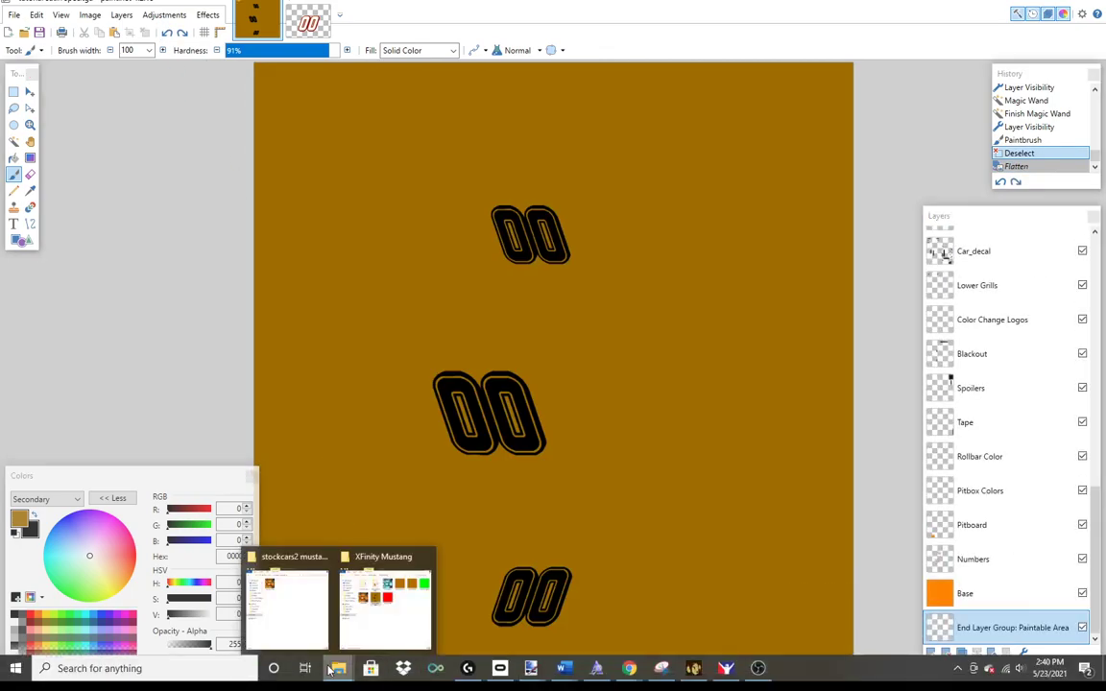
left_click(370, 574)
left_click(286, 605)
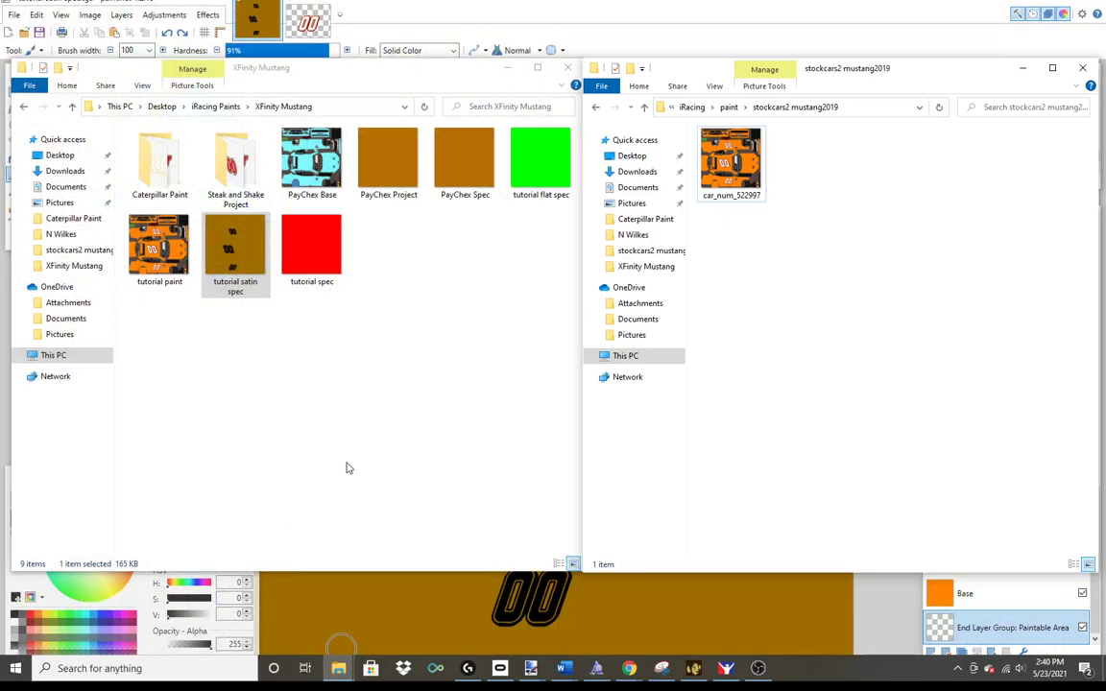
left_click(240, 261)
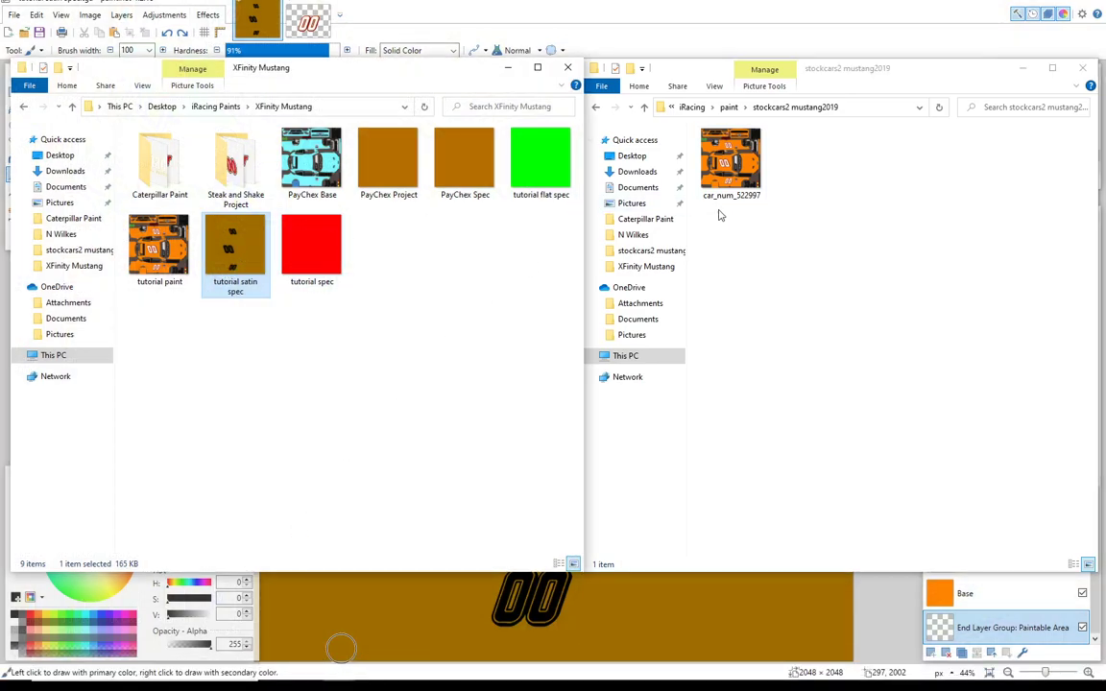
left_click(881, 168)
key("ctrl+v")
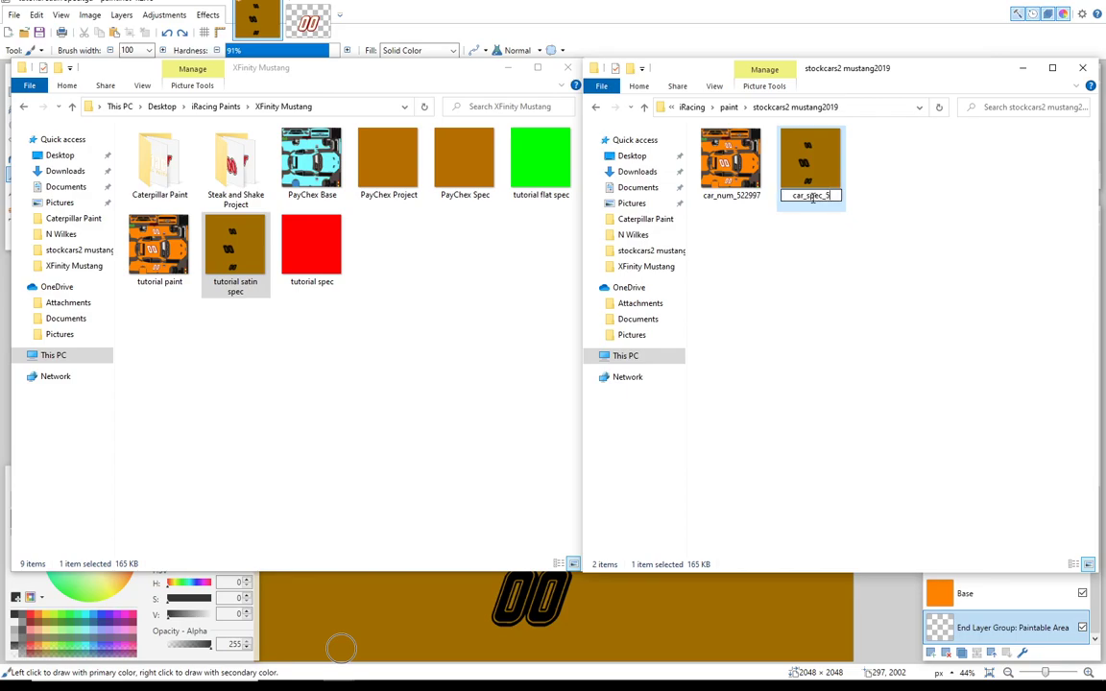
key("Return")
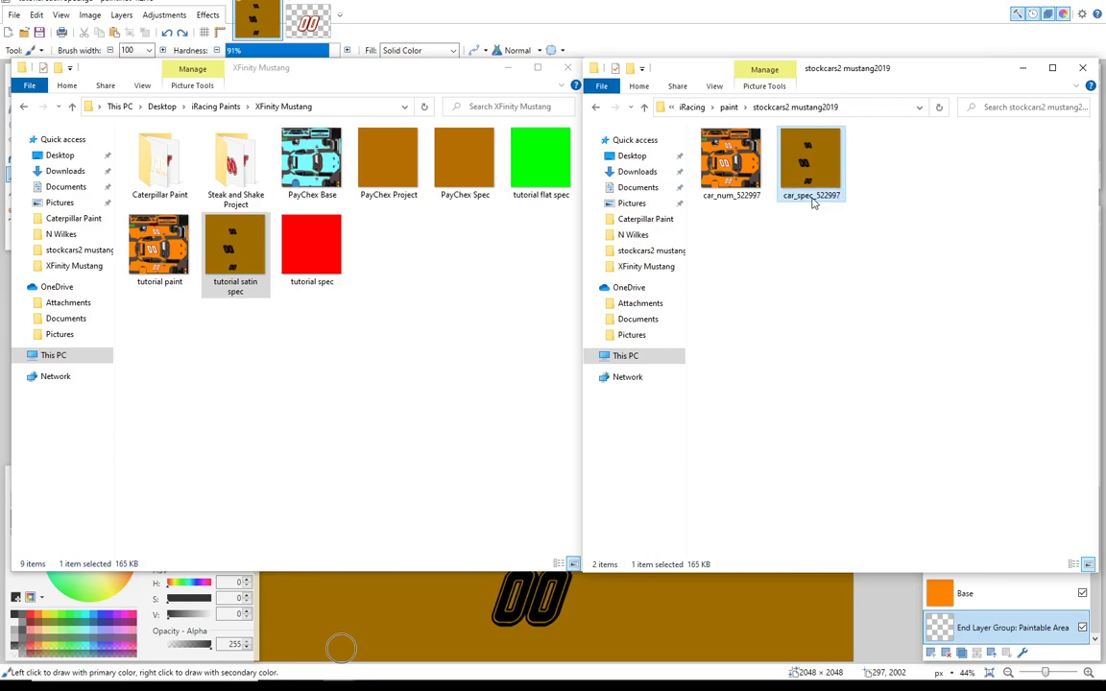
left_click(834, 309)
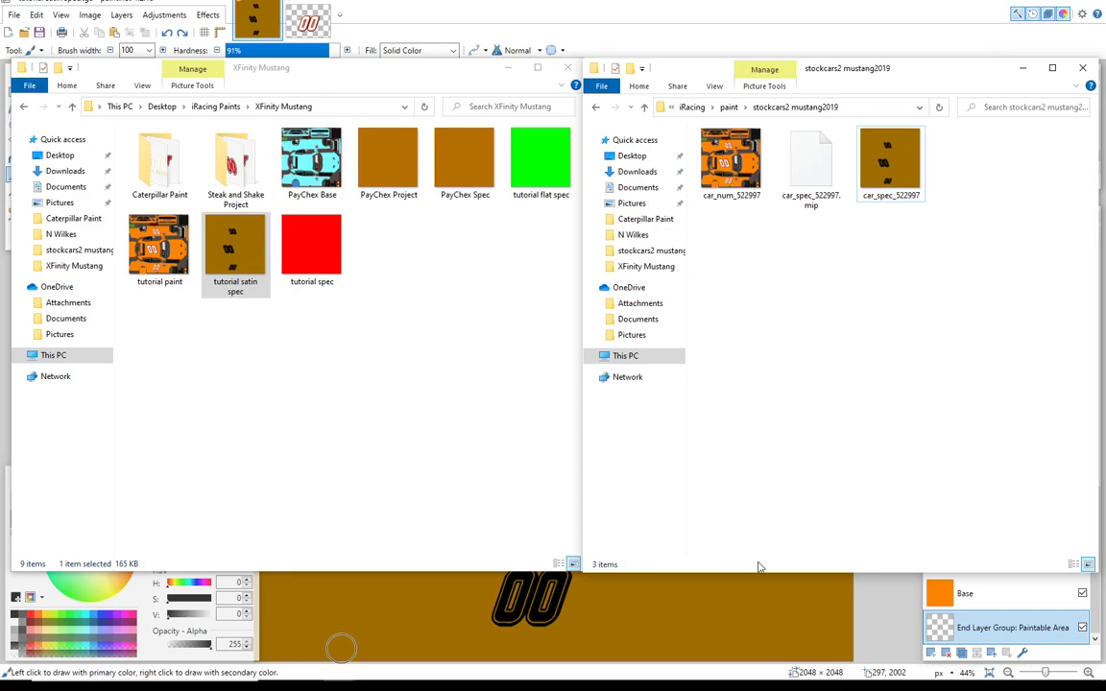
Step: Switch to iRacing and examine the finish of the body and 00 numbers on both sides of the car
left_click(727, 675)
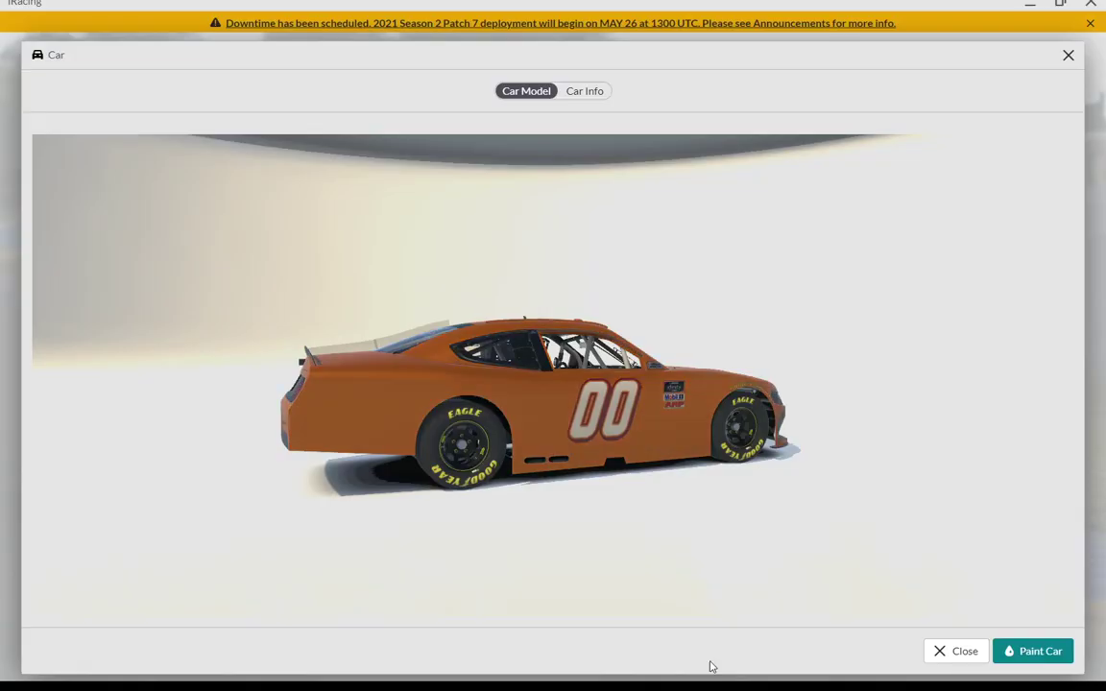
left_click_drag(571, 439, 579, 389)
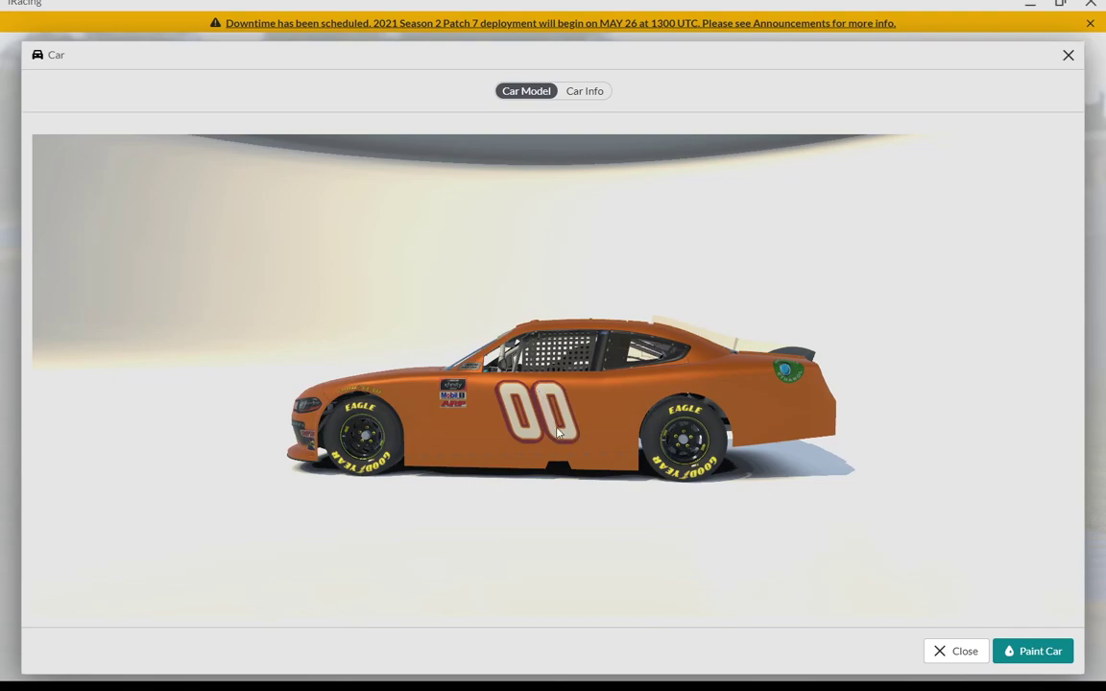
left_click_drag(633, 413, 572, 386)
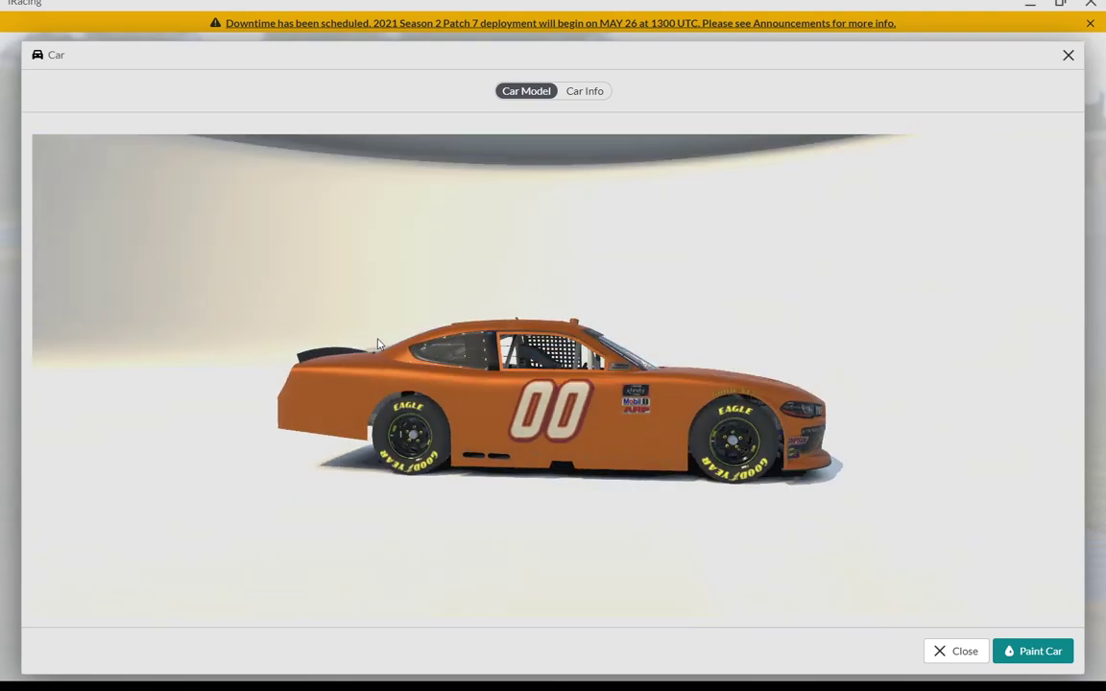
left_click(1034, 5)
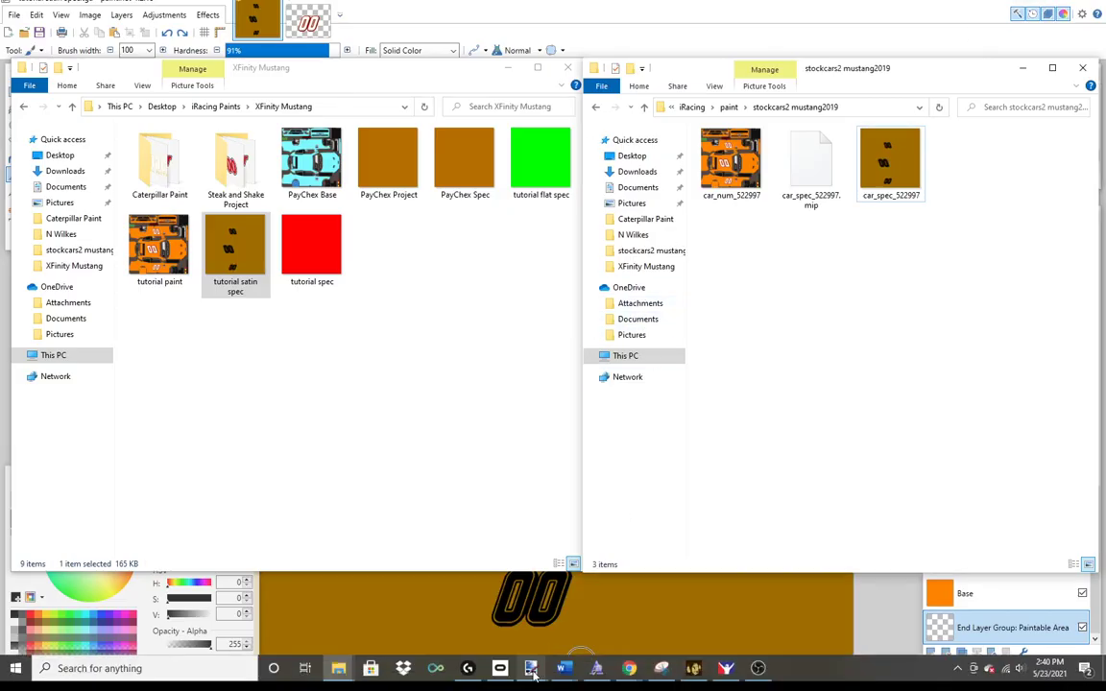
Step: Switch back to tutorial satin spec.tga in paint.net and hide the Base Paint layer
left_click(531, 668)
left_click(478, 578)
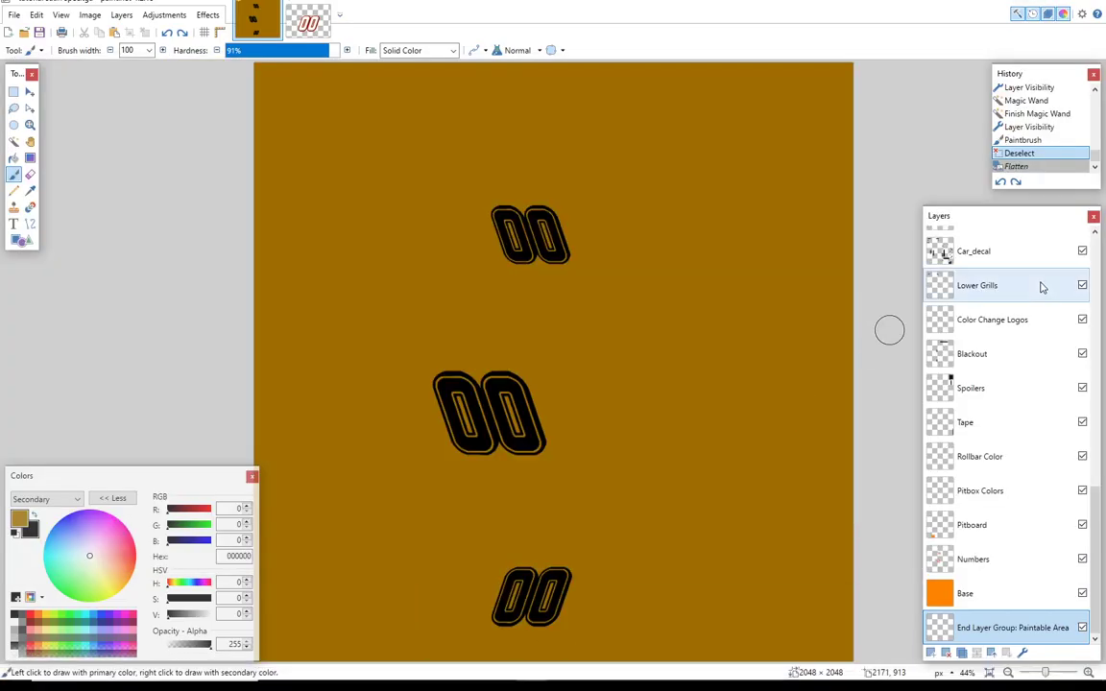
mouse_move(1097, 534)
left_mouse_down()
mouse_move(1081, 342)
mouse_move(1101, 403)
left_mouse_up()
left_click(1082, 343)
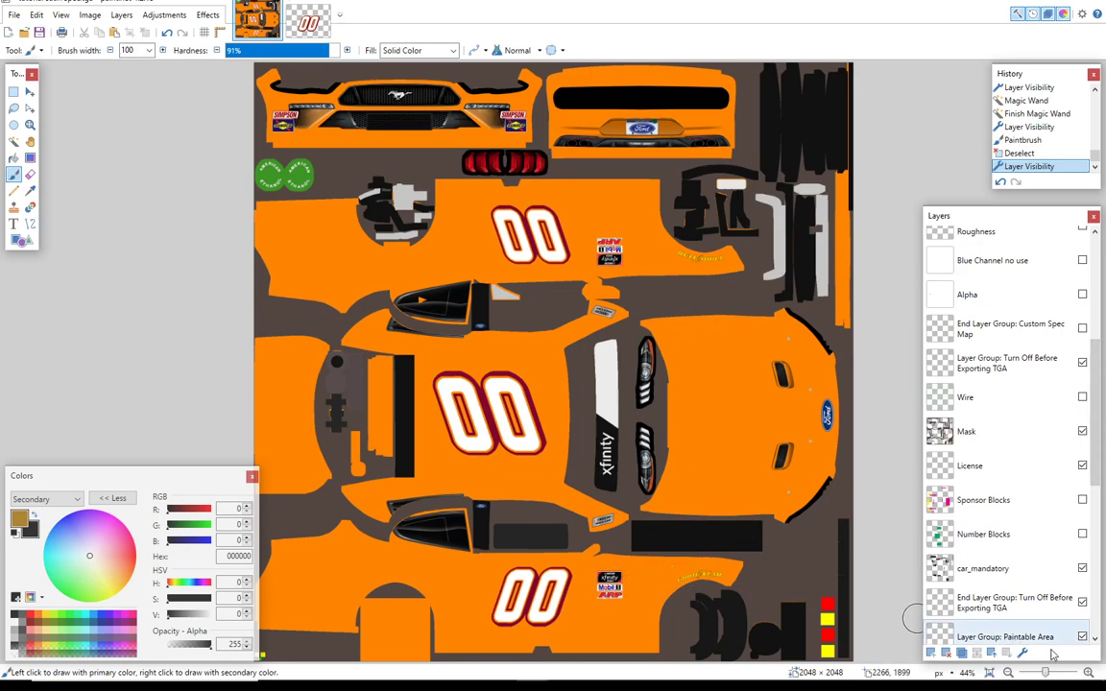
Step: Select the white windshield banner area and matching decal areas on the Car_decal layer with the Magic Wand at 51% tolerance
left_click(1090, 673)
left_click(1090, 673)
left_click(1091, 673)
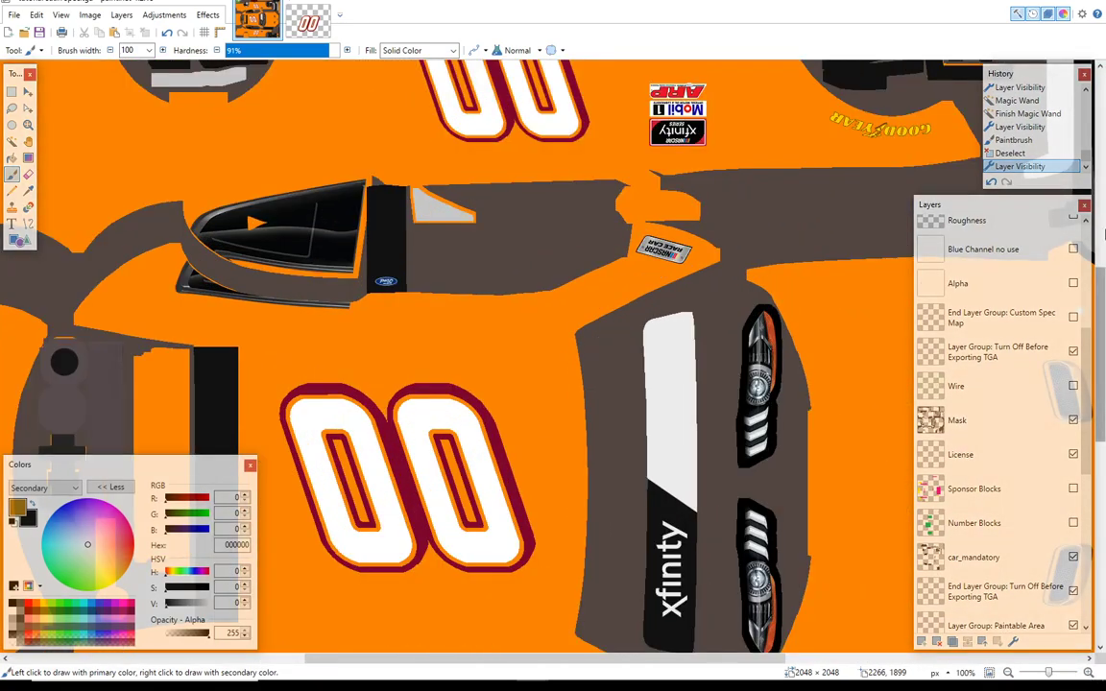
scroll(1103, 229, "down", 5)
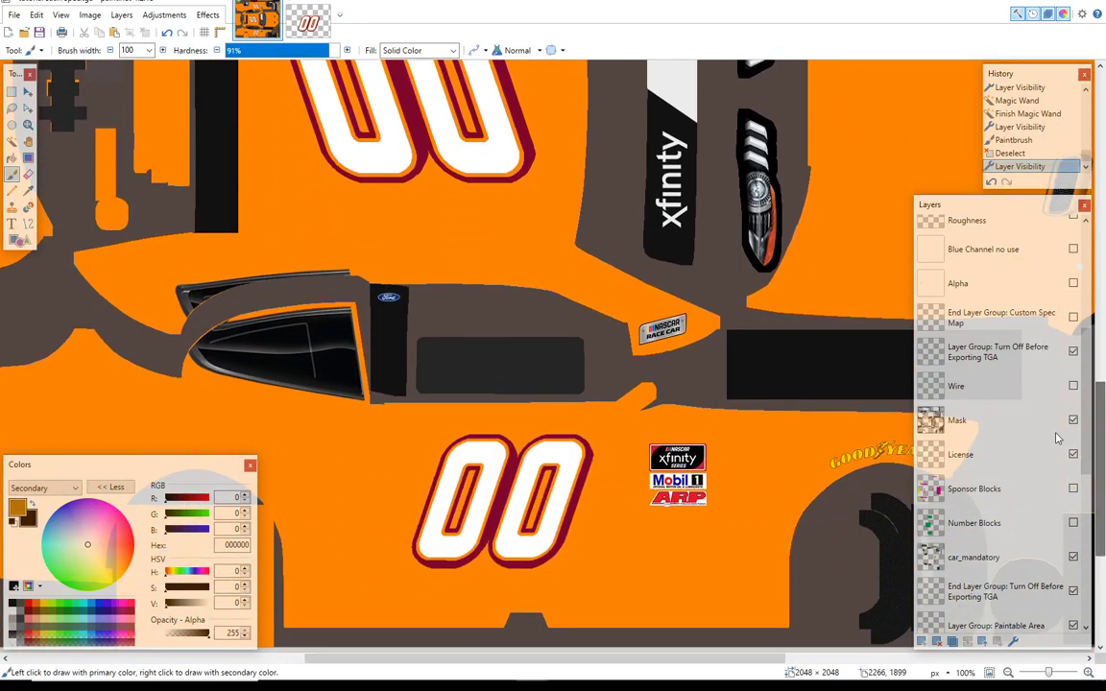
left_click_drag(1085, 404, 1088, 460)
left_click(968, 470)
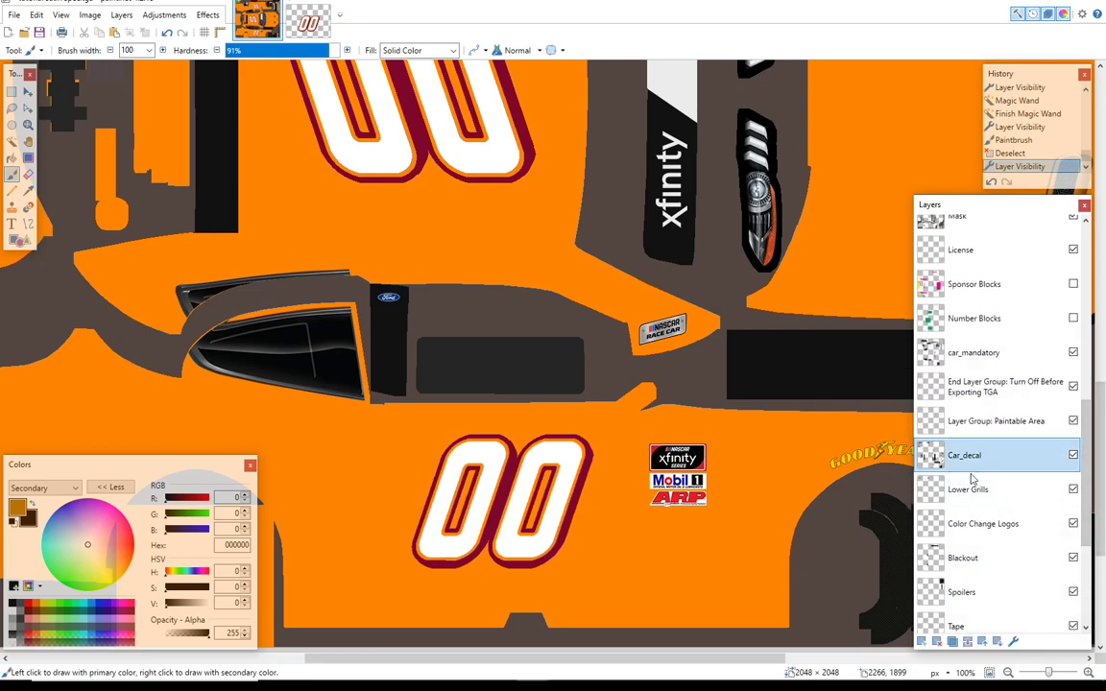
left_click(11, 141)
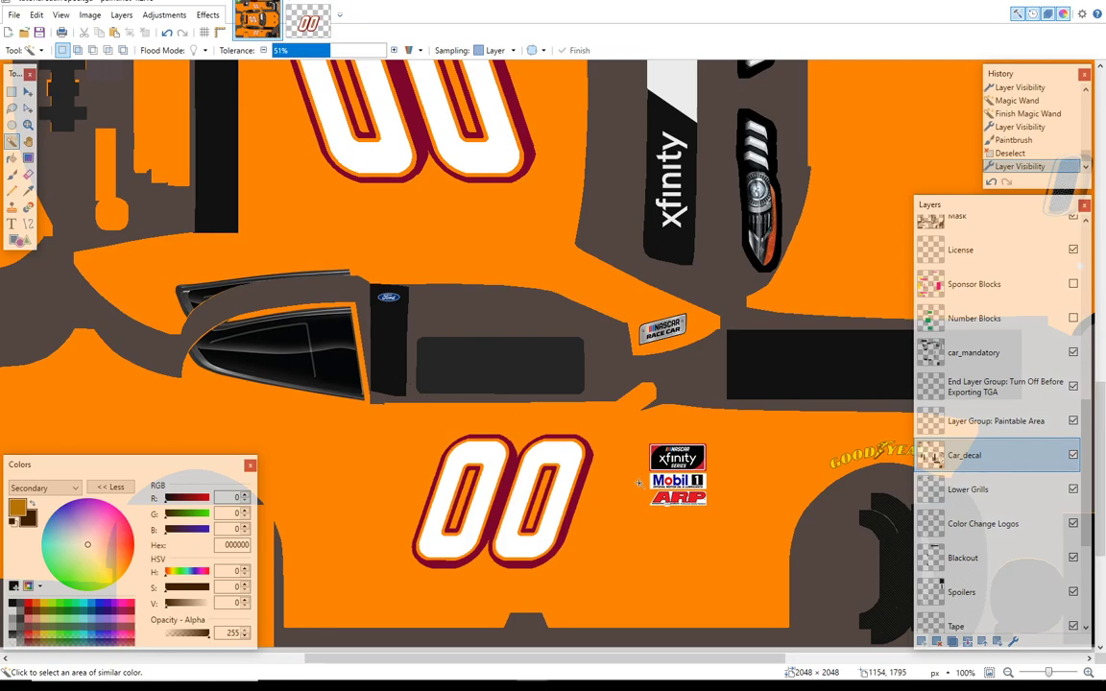
left_click(672, 91)
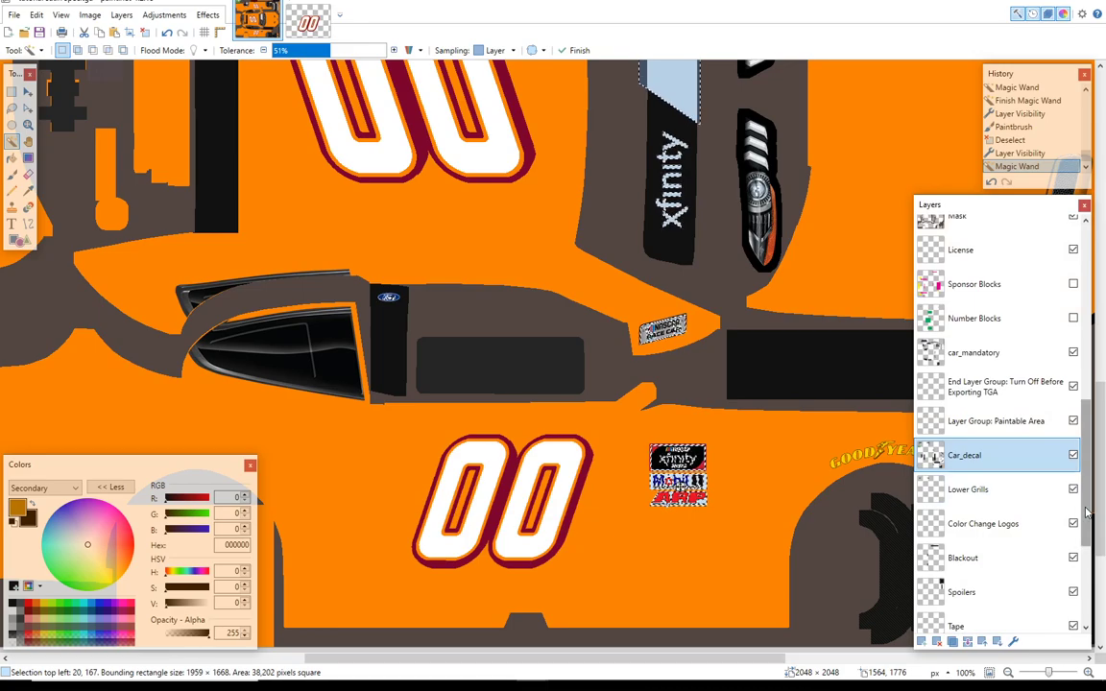
Step: Paint the selected parts of the xfinity, Mobil 1 and ARP door decals black on the Base Paint layer, deselect and hide that layer
scroll(1077, 467, "up", 3)
scroll(1077, 468, "up", 7)
left_click(1003, 350)
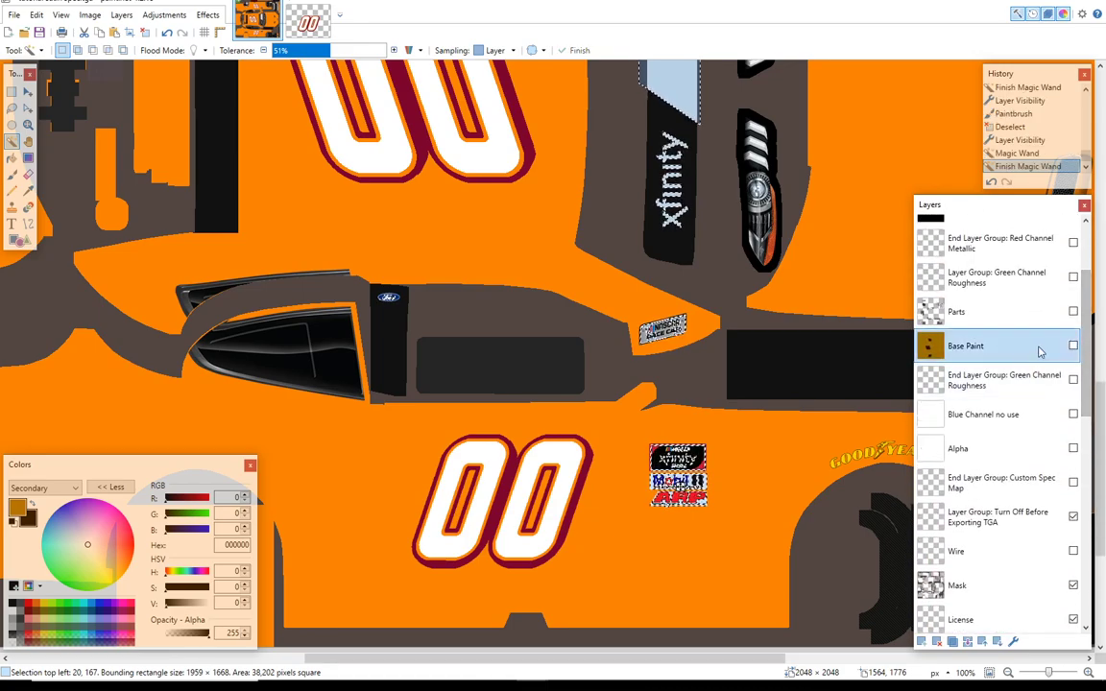
left_click(1074, 348)
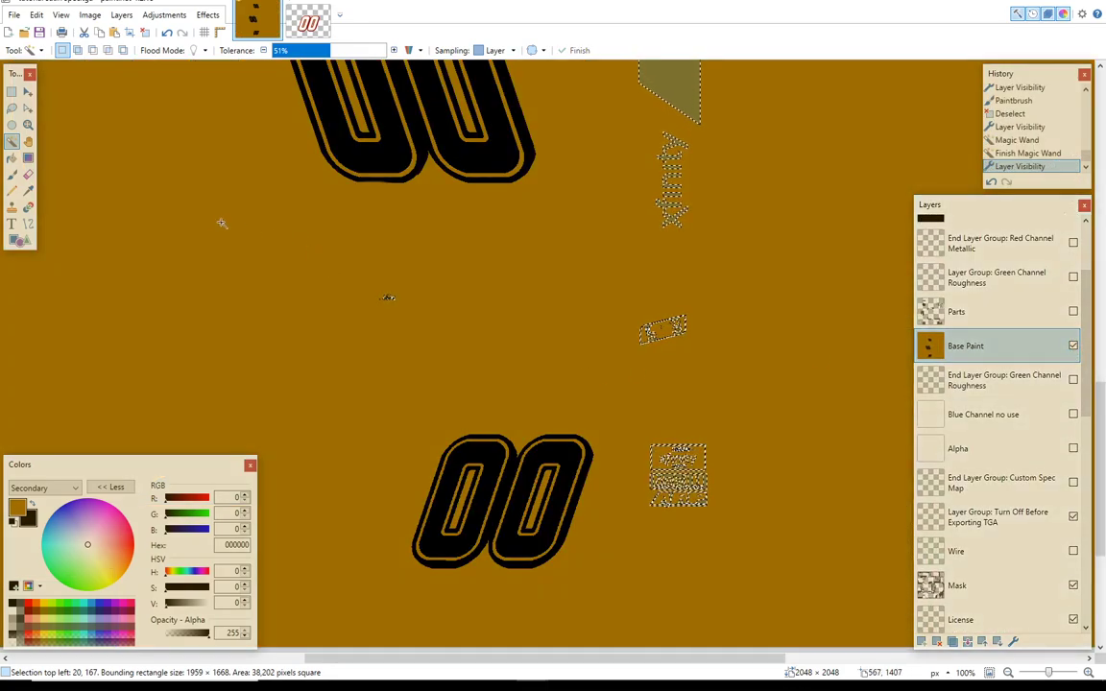
left_click(11, 174)
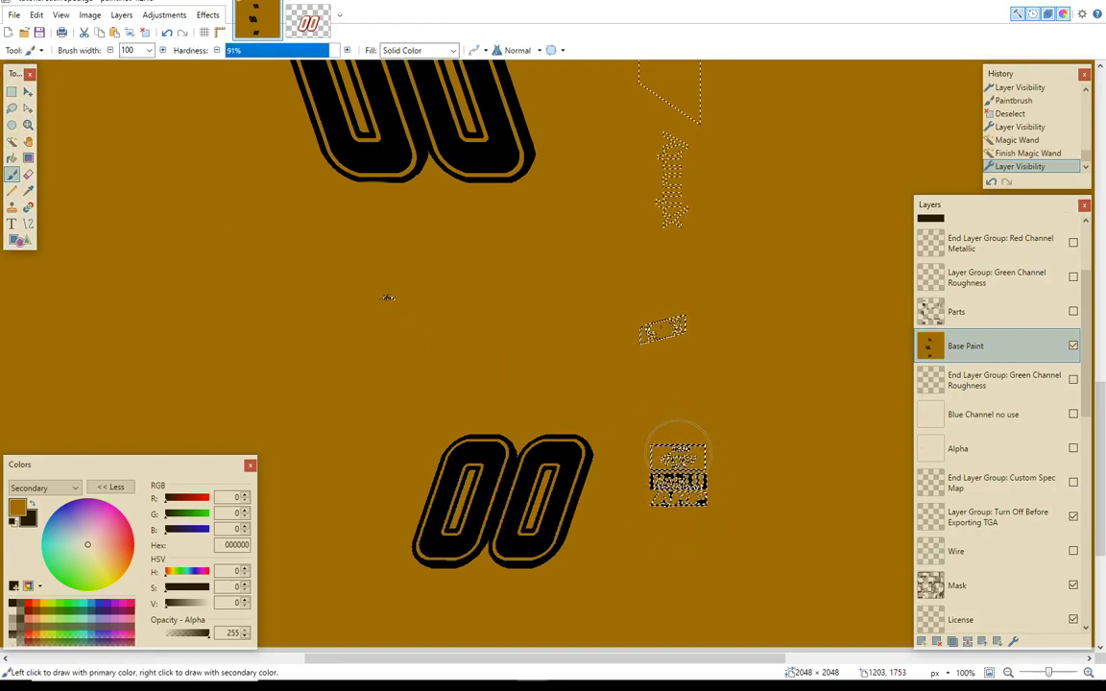
left_click(688, 468)
key("ctrl+d")
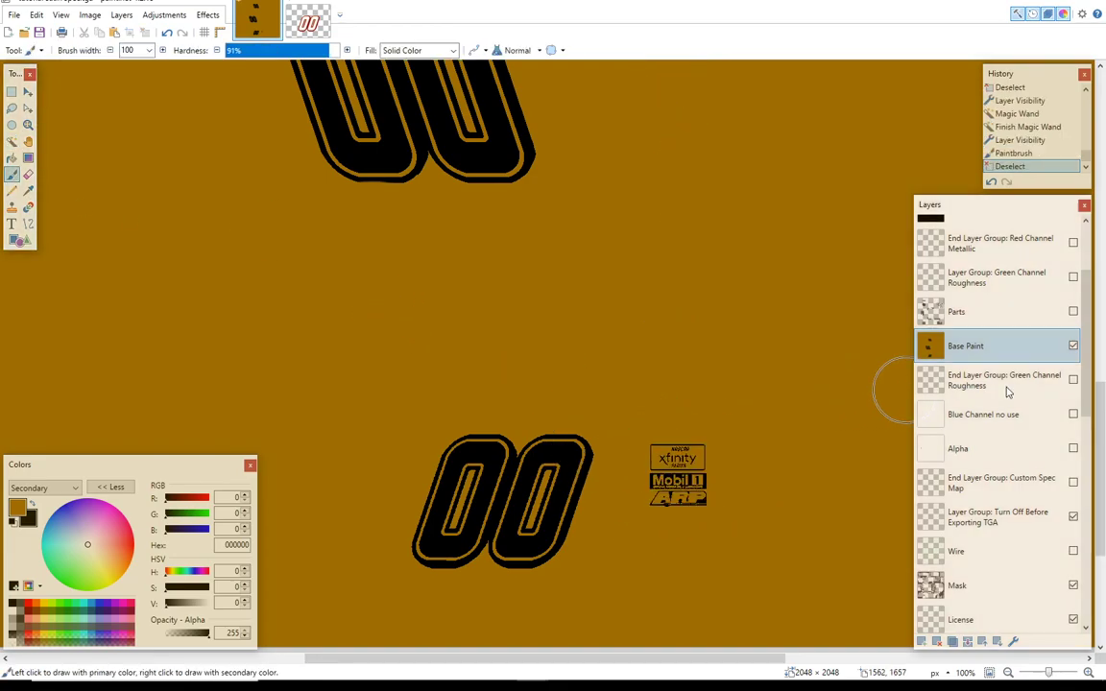
left_click(1072, 347)
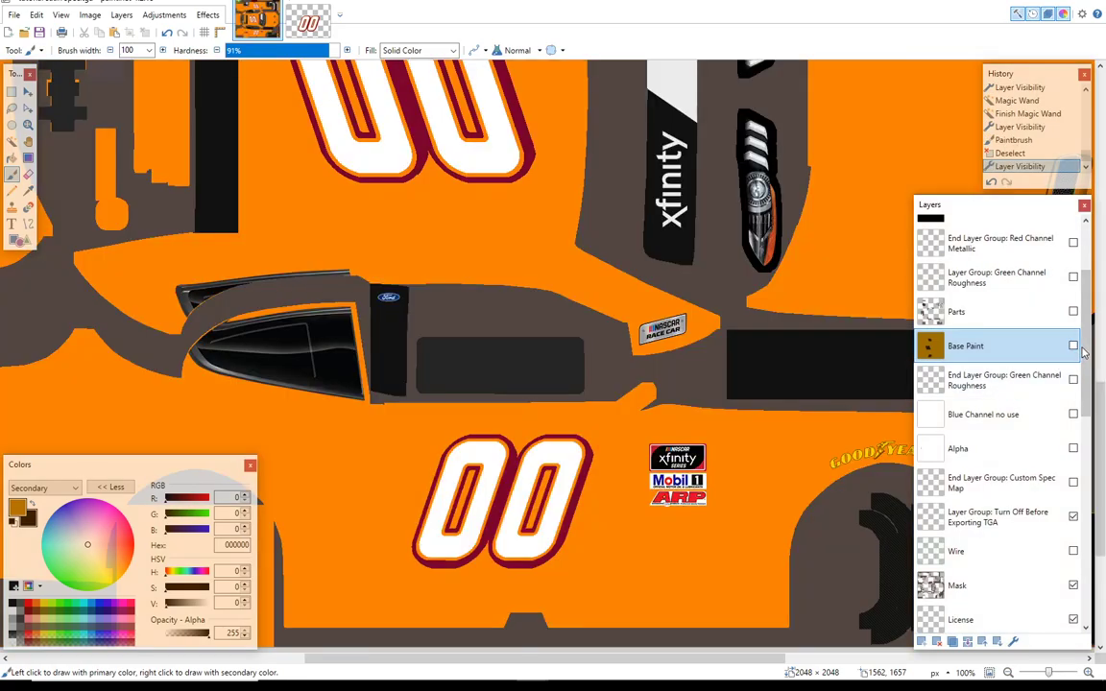
scroll(1056, 365, "down", 1)
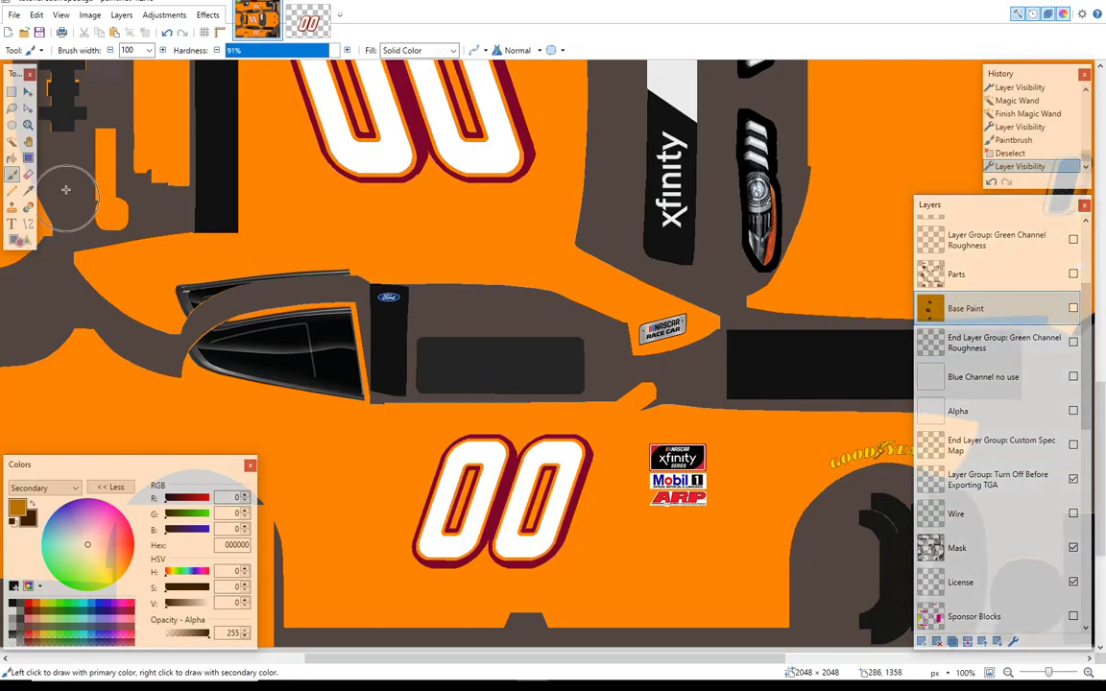
left_click(12, 141)
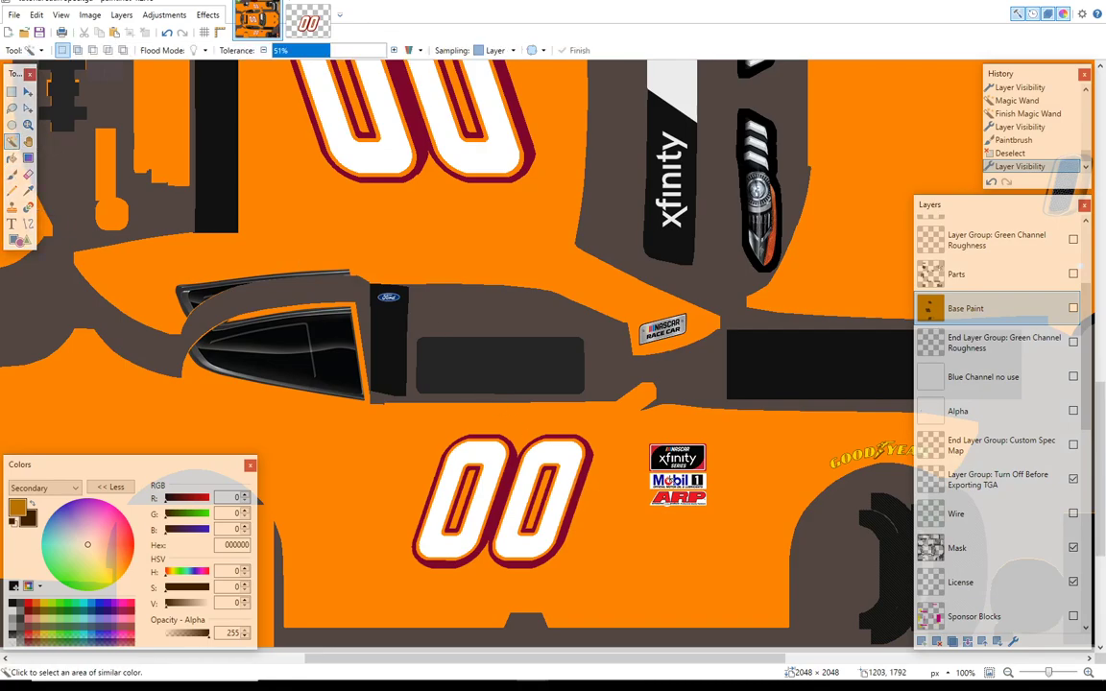
left_click(761, 357)
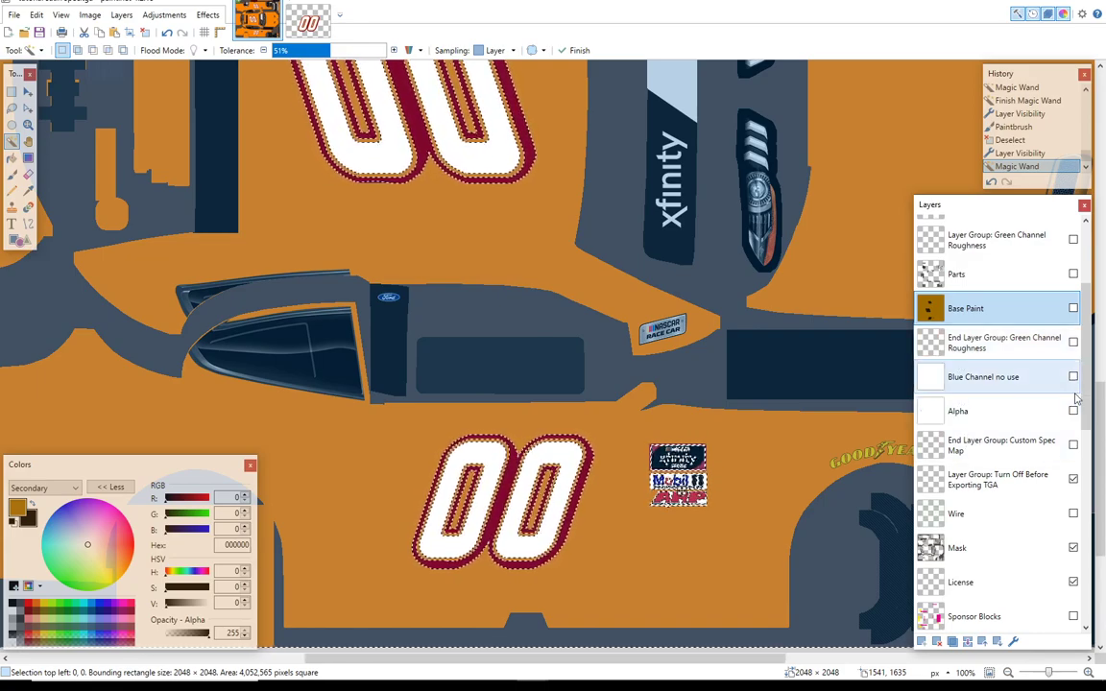
key("Return")
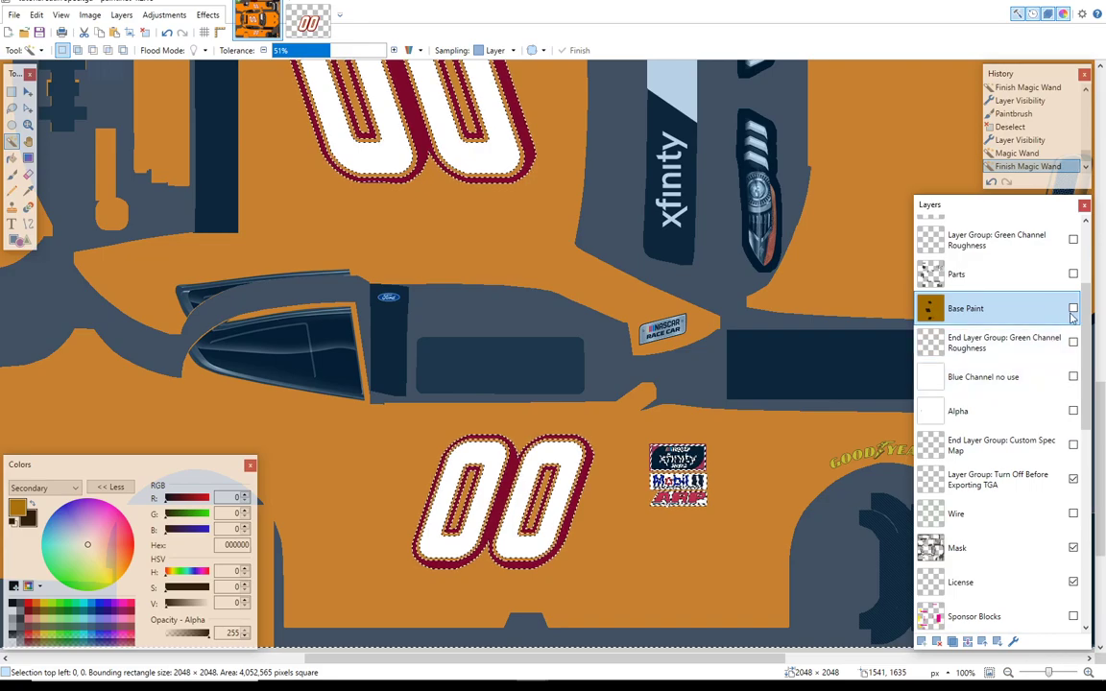
Step: Clear the selection and select the white areas of the Mobil 1 decal and matching colors on the Car_decal layer with the Magic Wand
mouse_move(1087, 341)
left_mouse_down()
mouse_move(1104, 504)
mouse_move(1105, 463)
left_mouse_up()
left_click(985, 435)
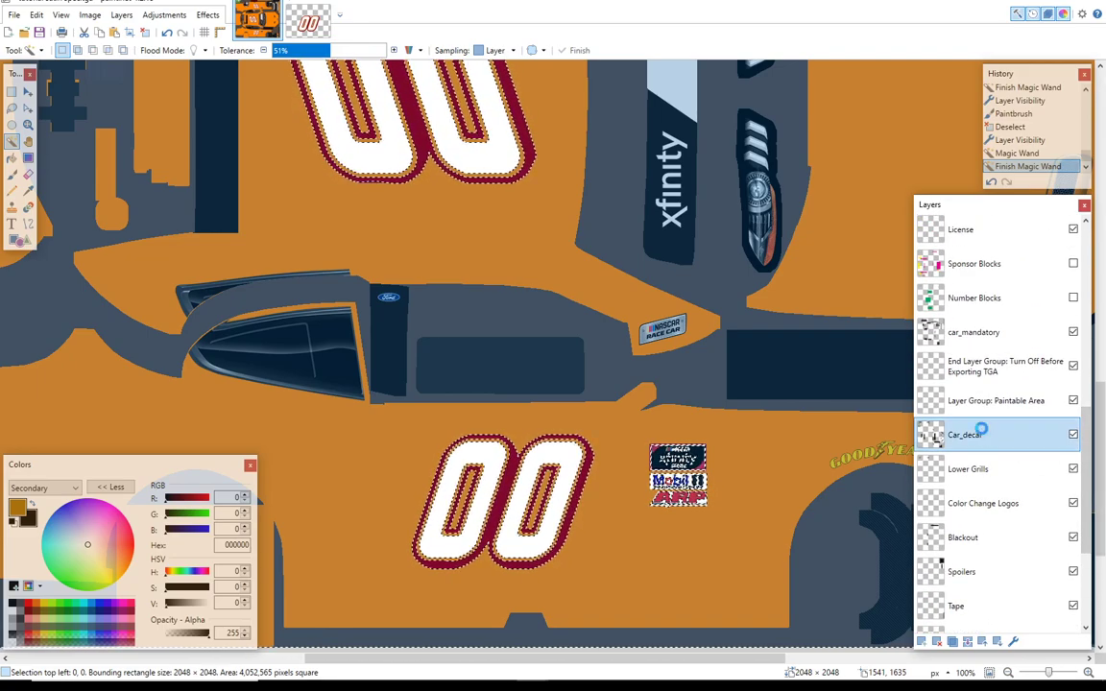
key("ctrl+d")
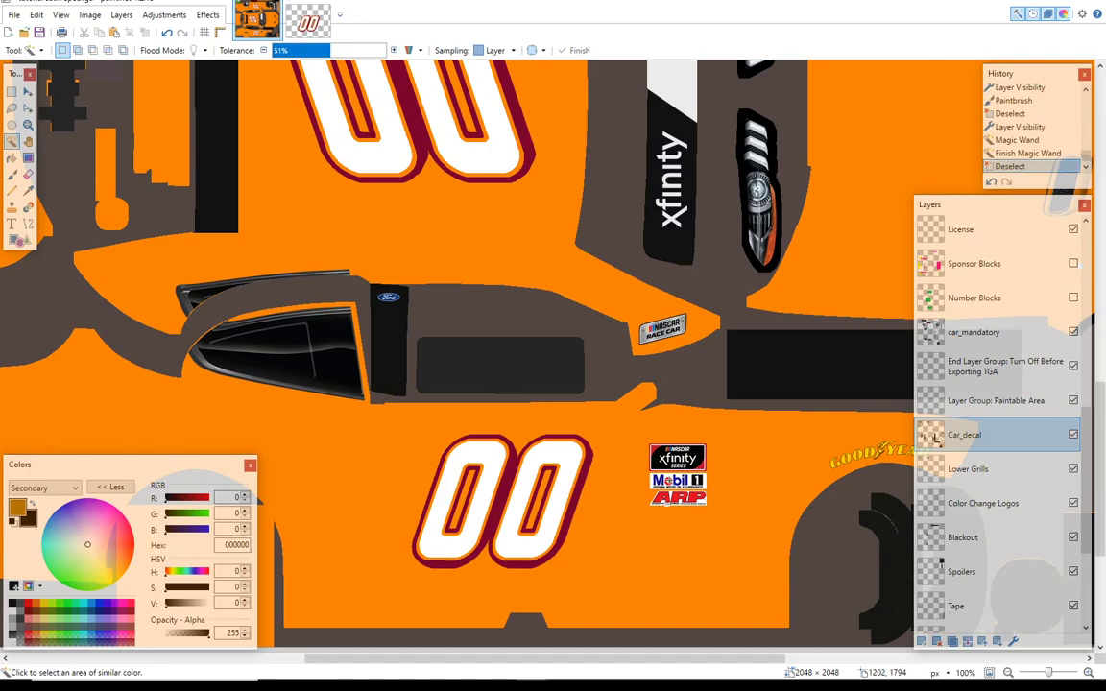
left_click(682, 488)
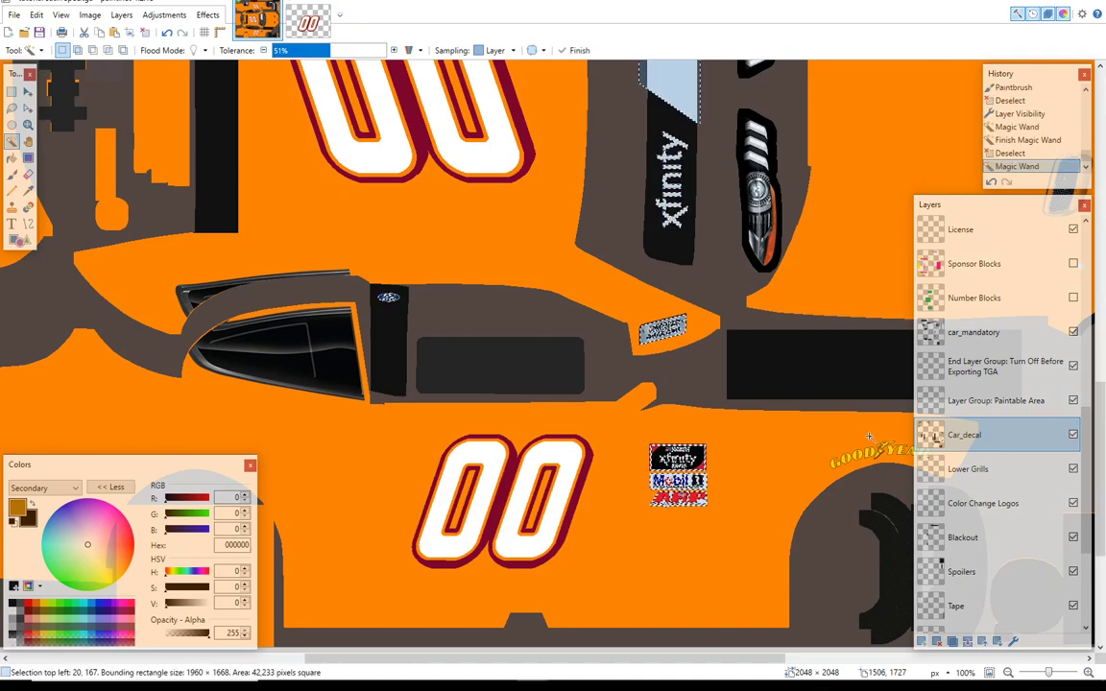
Step: Show the Base Paint layer, paint over the selected white decal areas beside the 00 in black, deselect and hide the layer again
scroll(1066, 423, "up", 6)
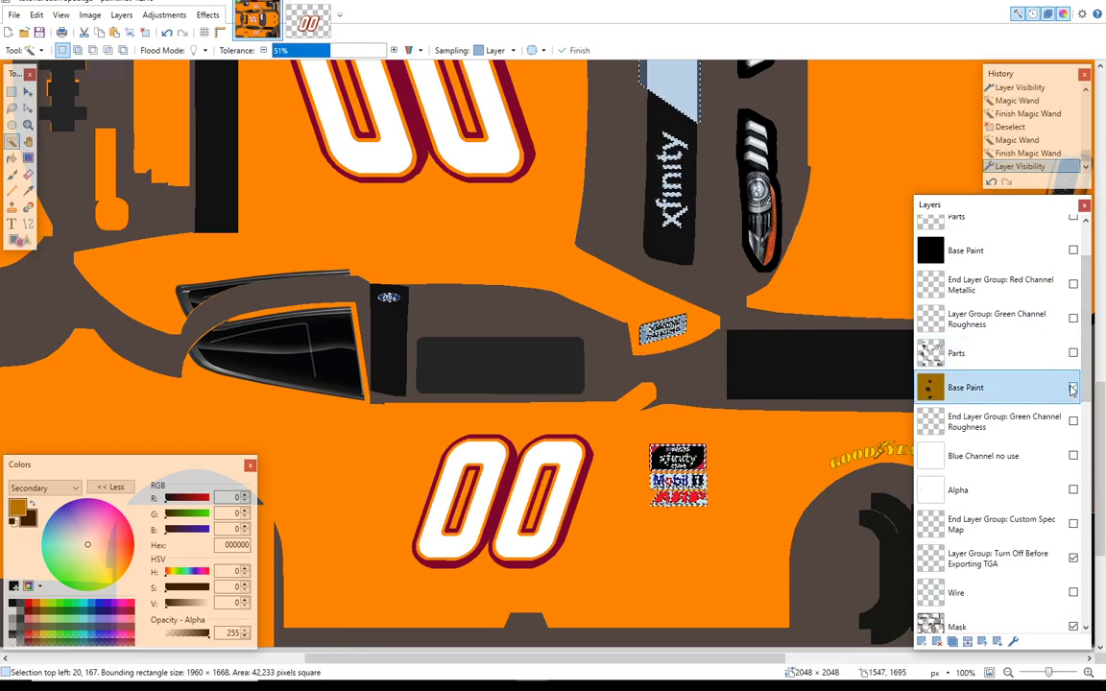
left_click(1073, 387)
left_click(11, 174)
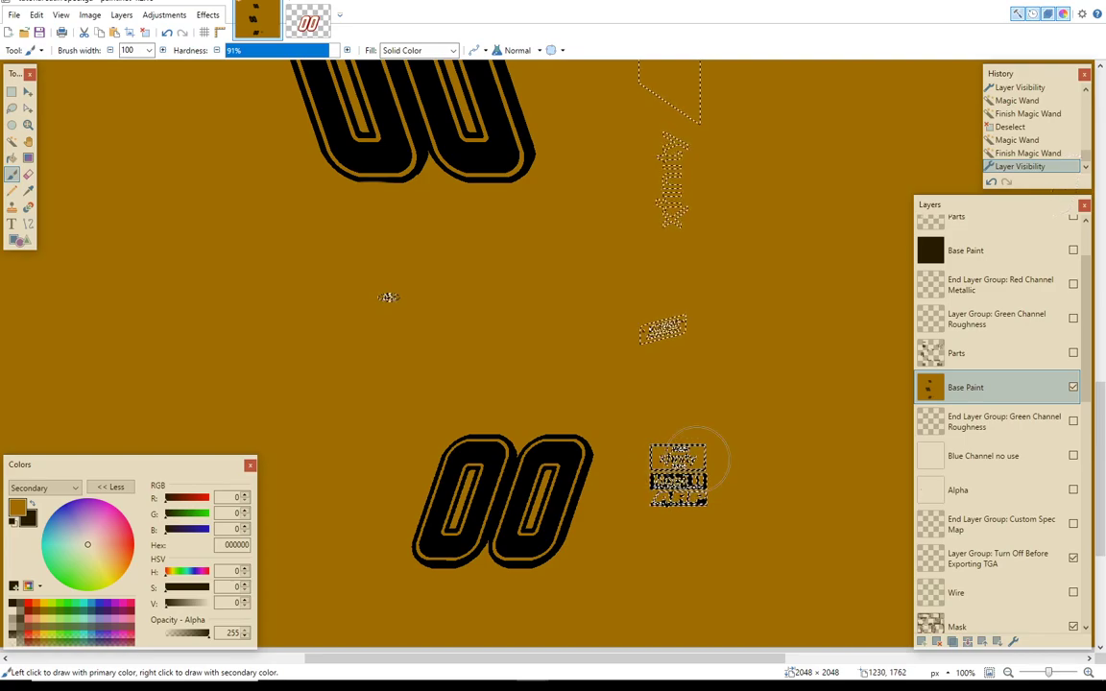
left_click(748, 473)
key("ctrl+d")
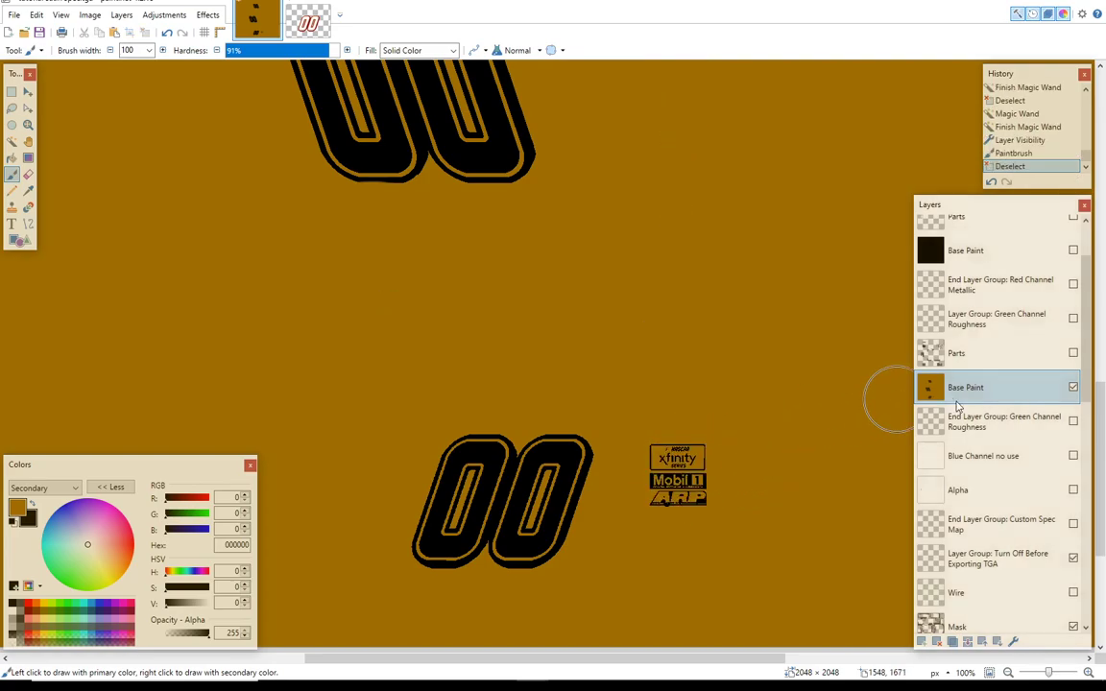
left_click(1073, 387)
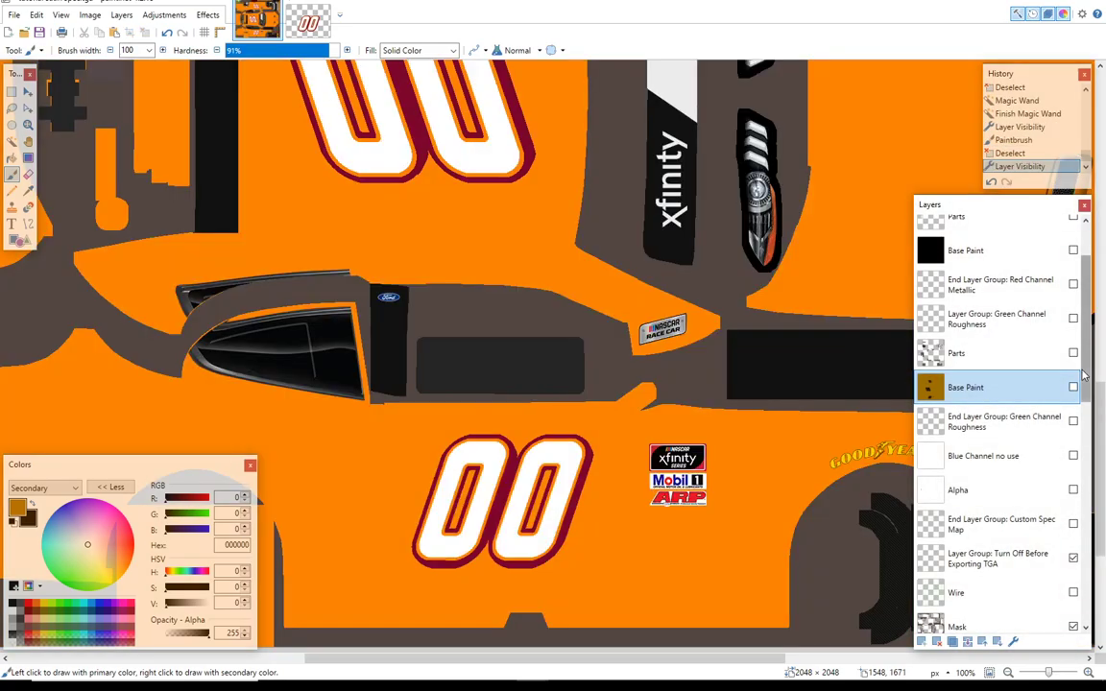
Step: Select the red areas of the ARP decal and matching reds on the Car_decal layer with the Magic Wand at 51% tolerance
scroll(1089, 413, "down", 5)
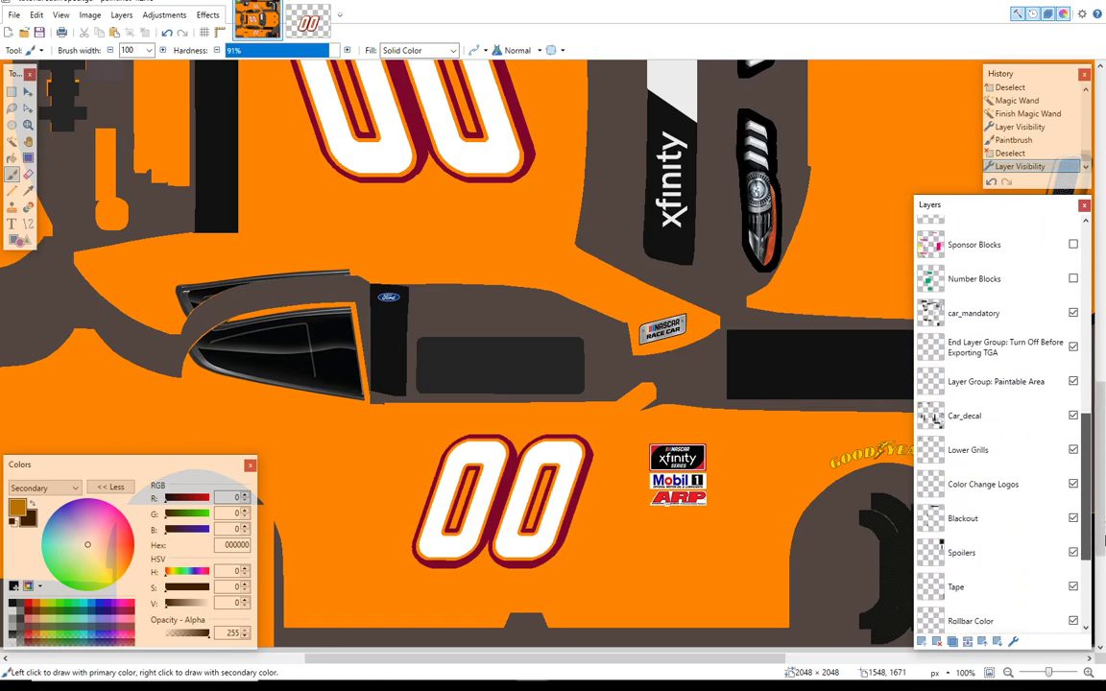
left_click(951, 437)
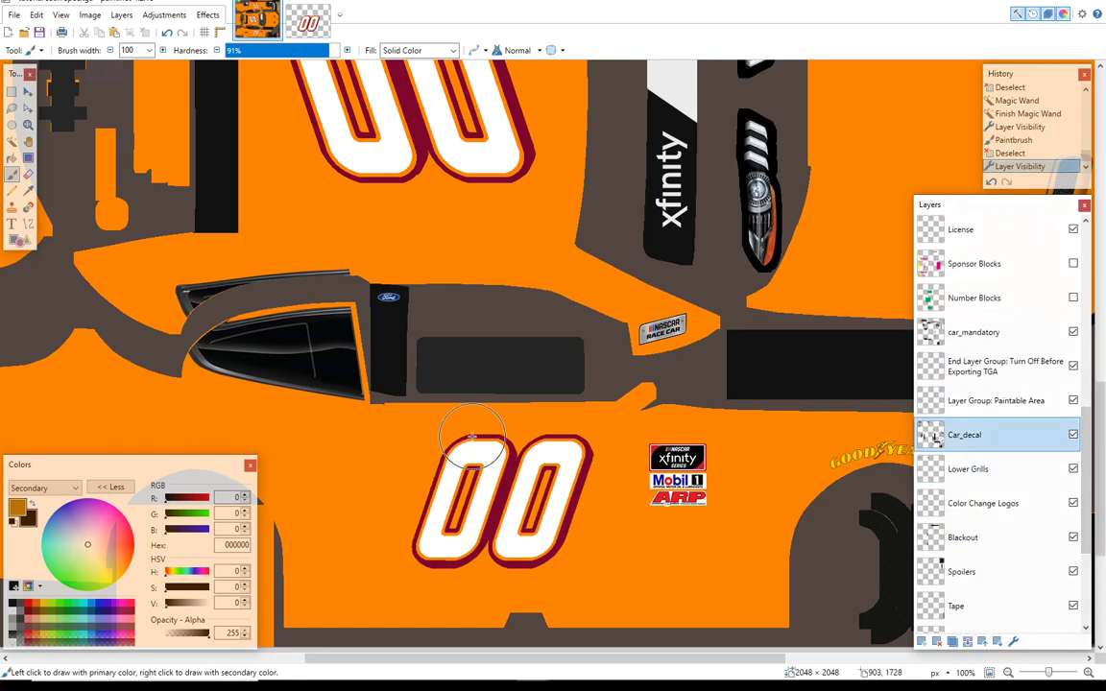
left_click(13, 140)
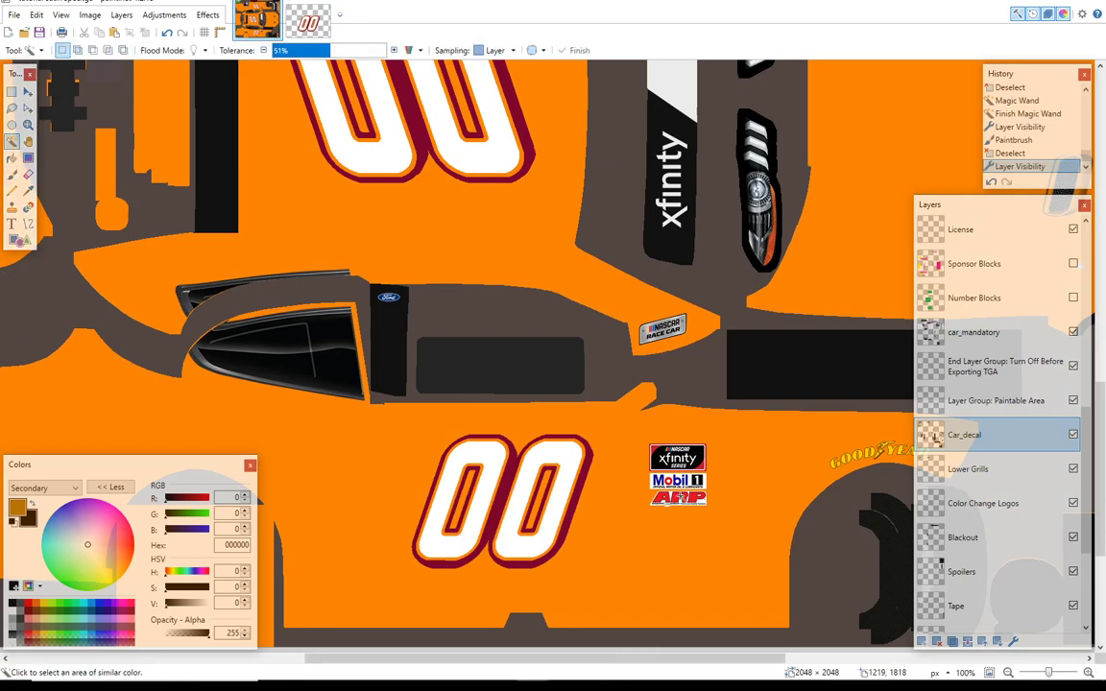
left_click(686, 503)
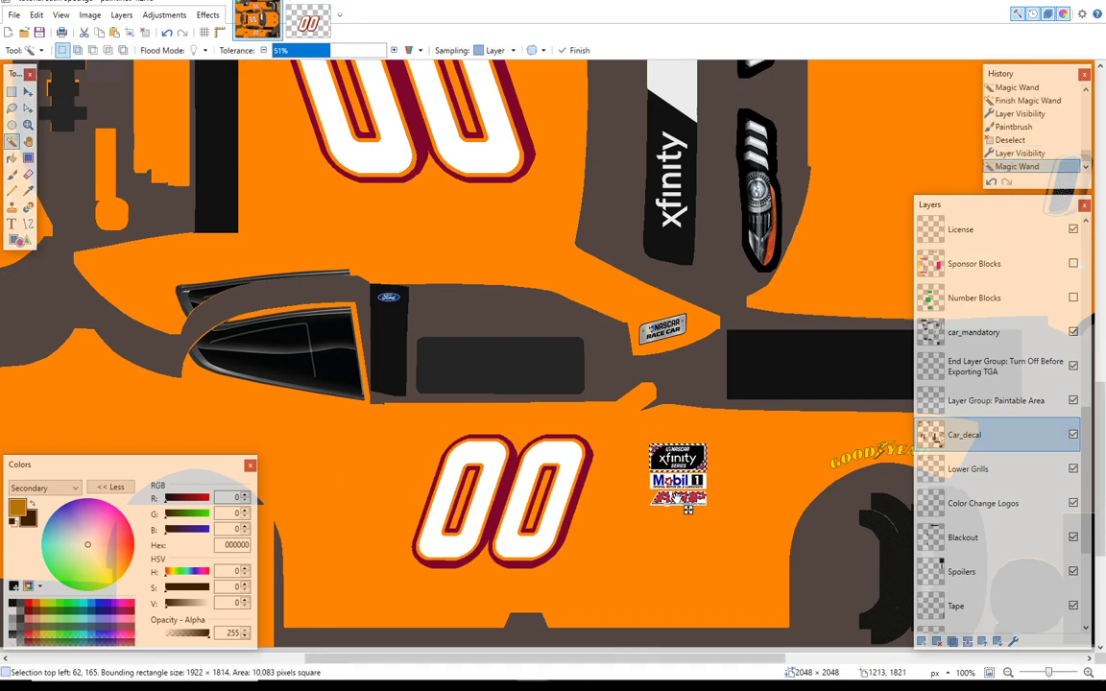
Step: Paint the selected red areas of the ARP and xfinity decals black on the Base Paint layer, deselect and hide that layer
scroll(1090, 434, "up", 3)
scroll(1089, 434, "up", 2)
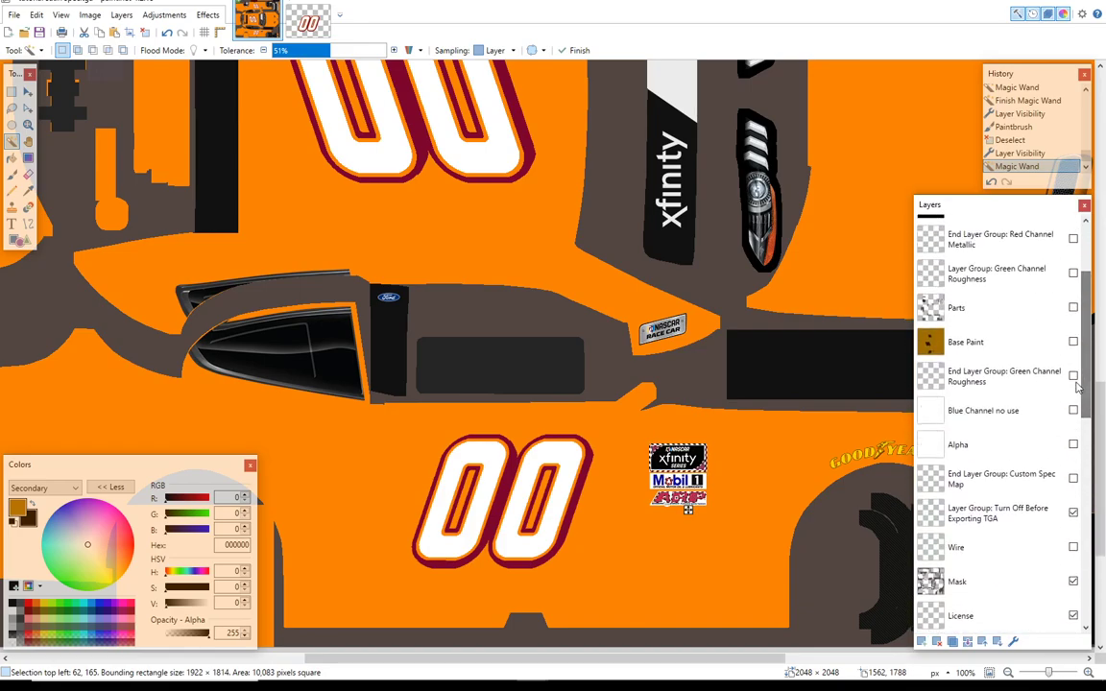
left_click(954, 343)
left_click(1073, 342)
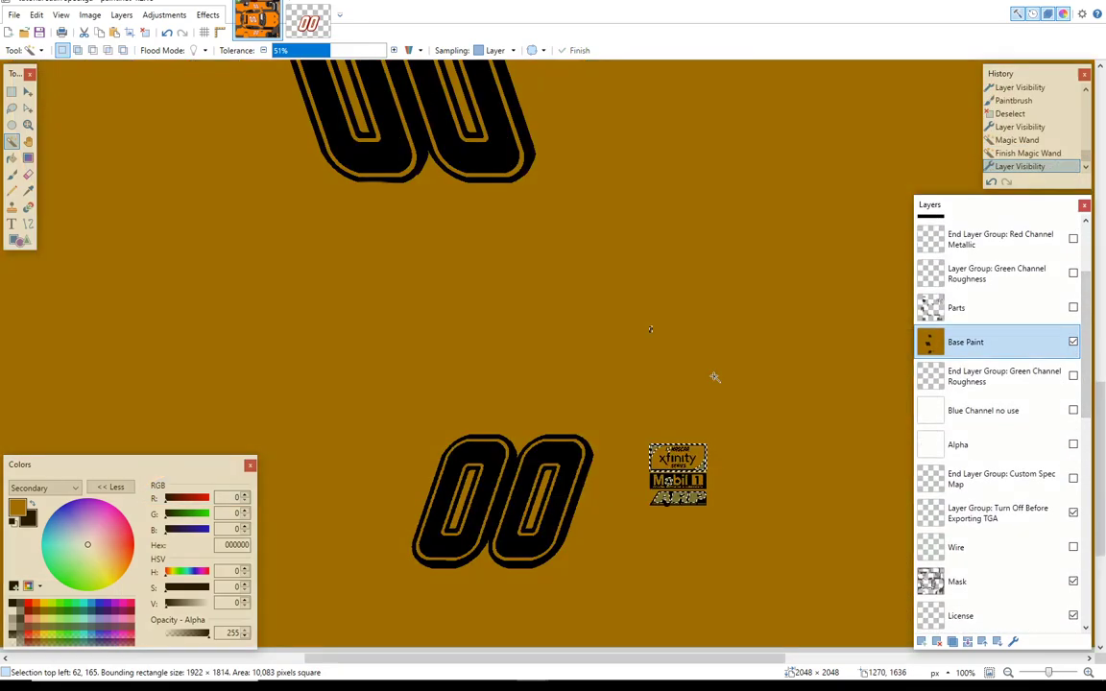
left_click(12, 174)
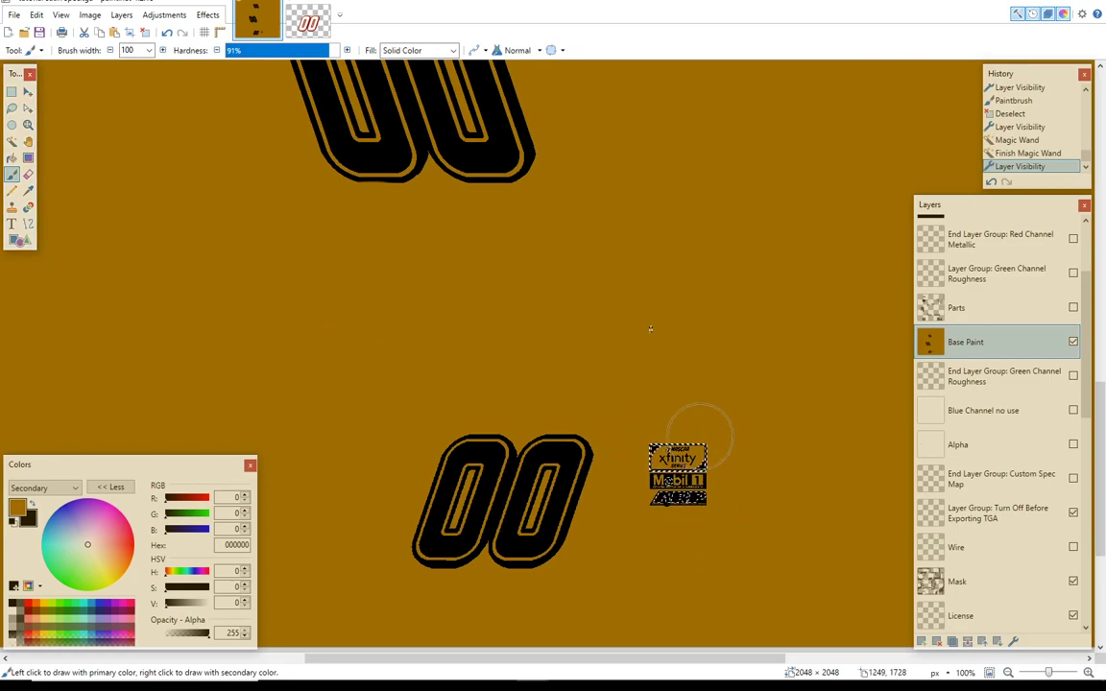
left_click_drag(701, 437, 673, 476)
key("ctrl+d")
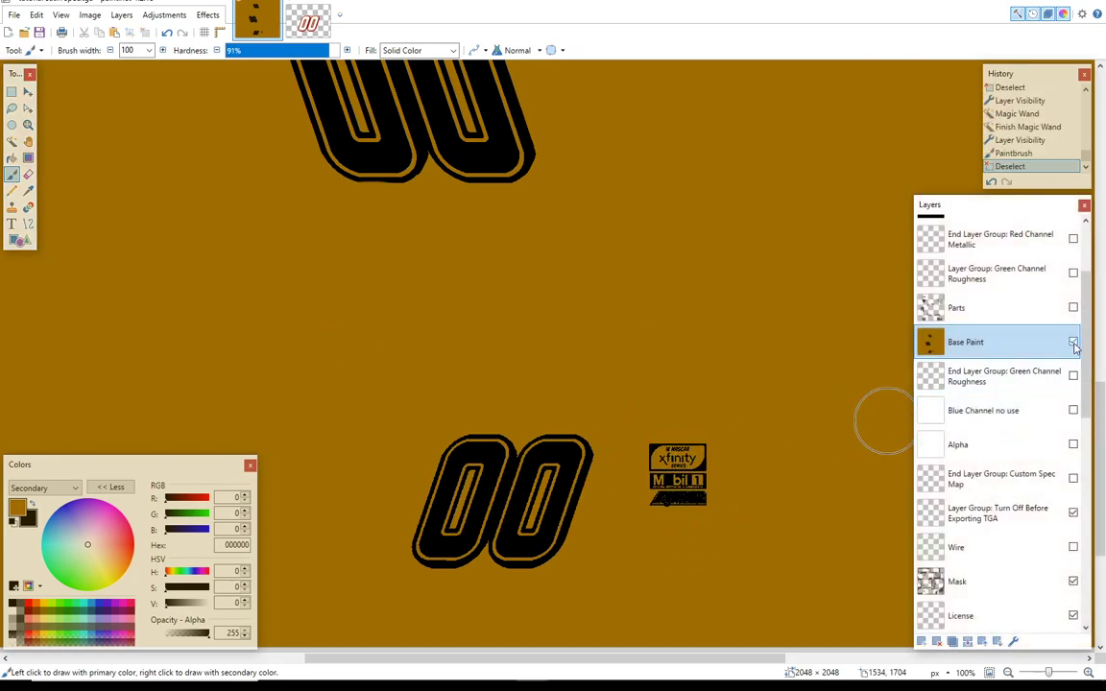
left_click(1073, 343)
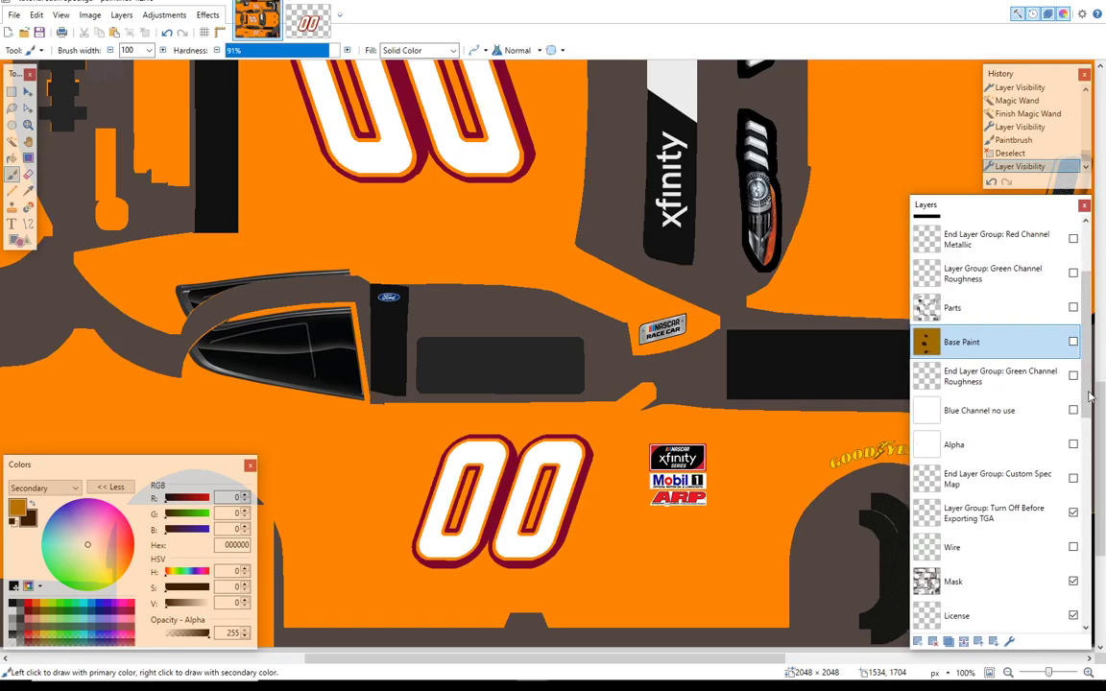
Step: Select the blue Mobil 1 lettering and similarly colored decal areas on the Car_decal layer with the Magic Wand at 51% tolerance
scroll(1091, 399, "down", 5)
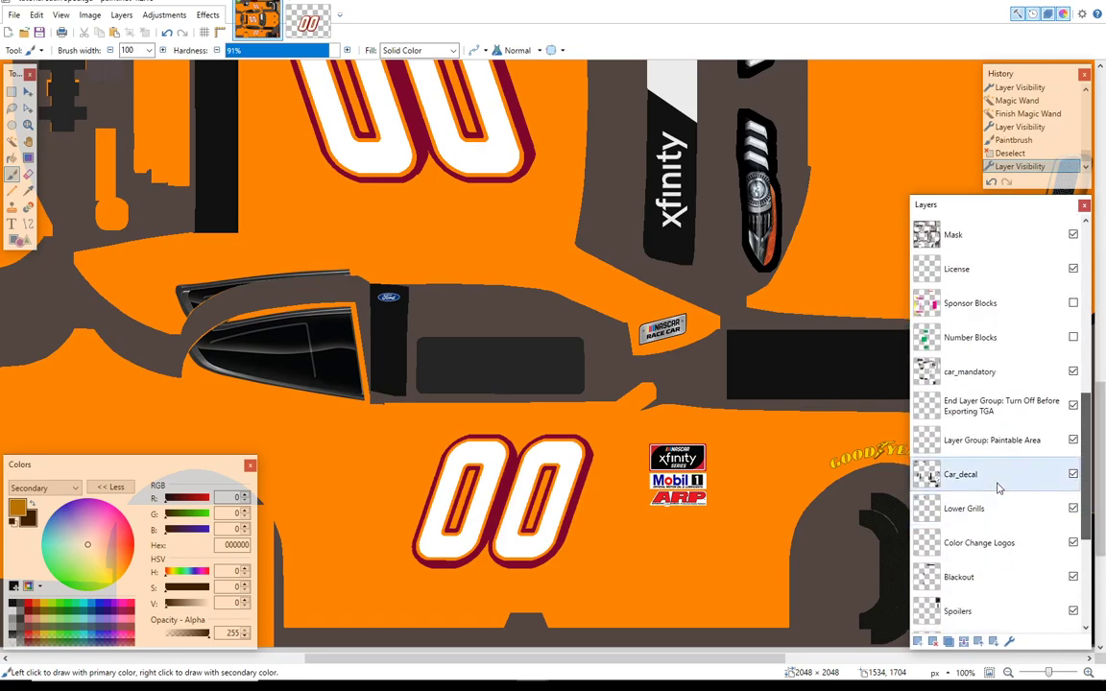
left_click(998, 488)
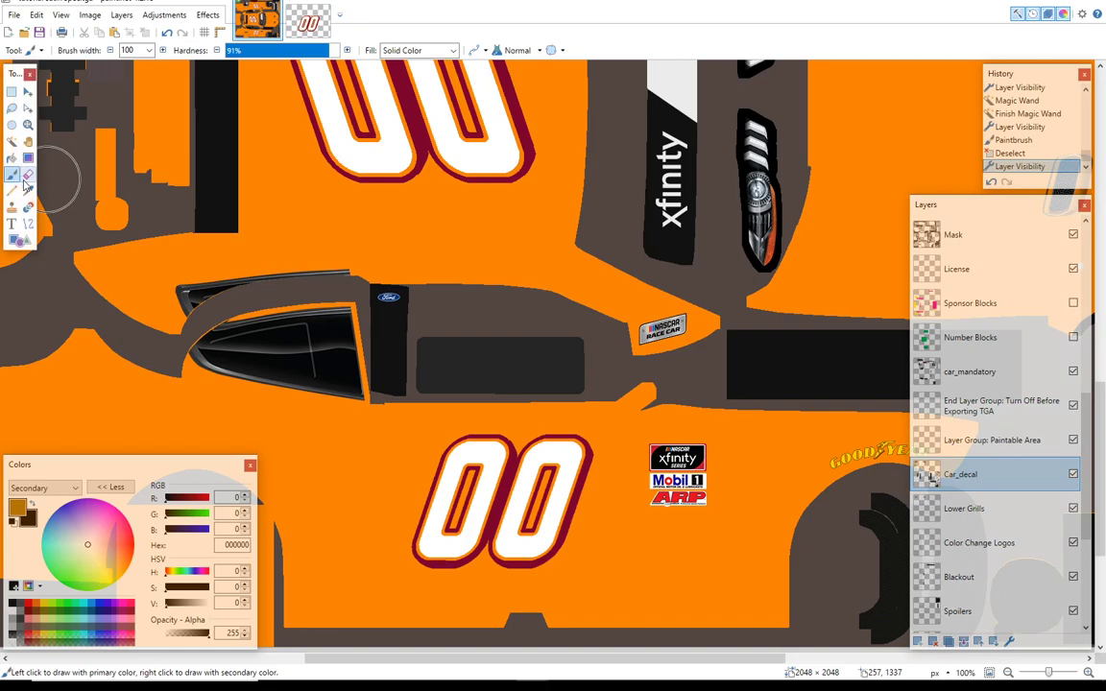
left_click(12, 143)
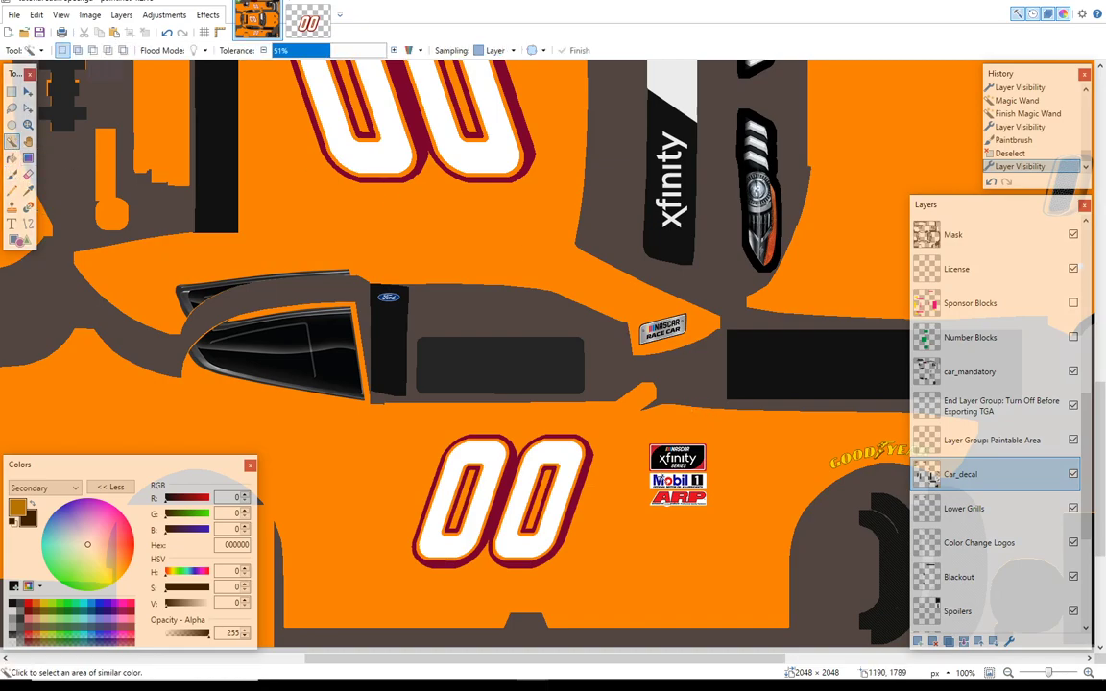
left_click(59, 96)
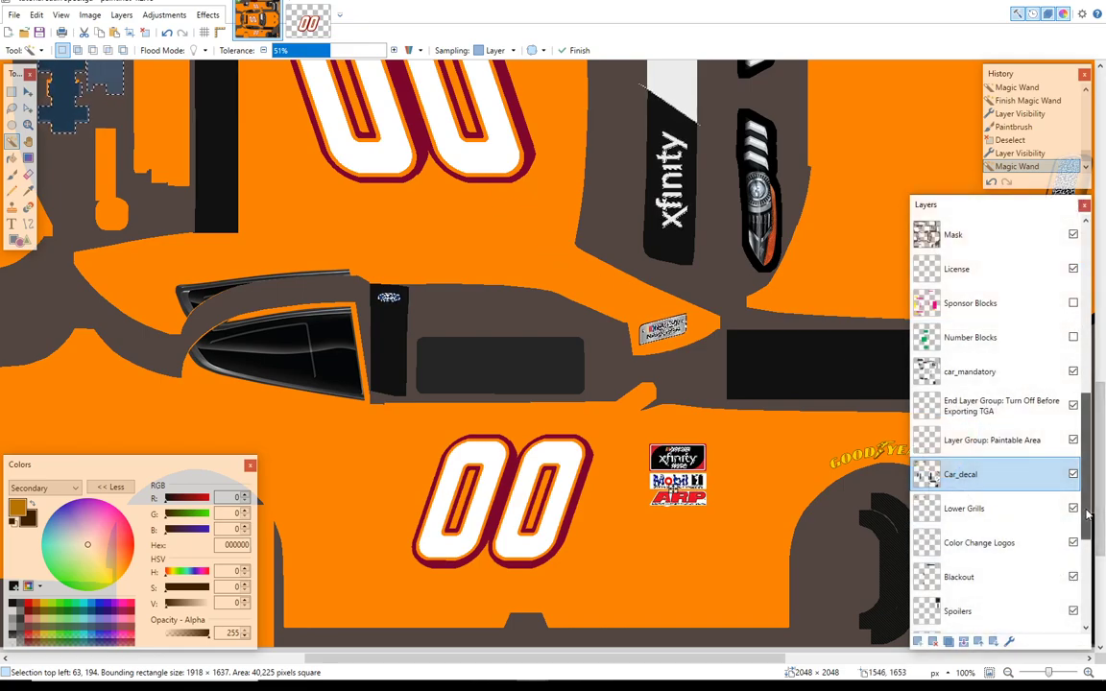
Step: Paint the selected Mobil 1 lettering and similar door decal areas black on the Base Paint layer, hide that layer and deselect
left_click_drag(1088, 515, 1091, 392)
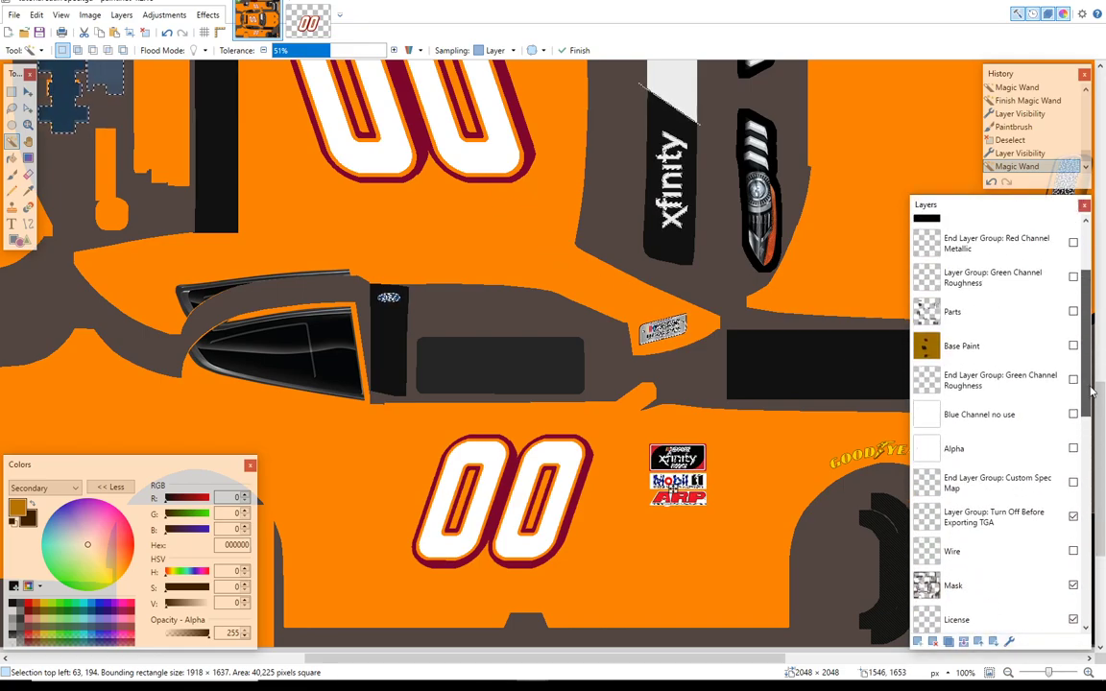
left_click(946, 347)
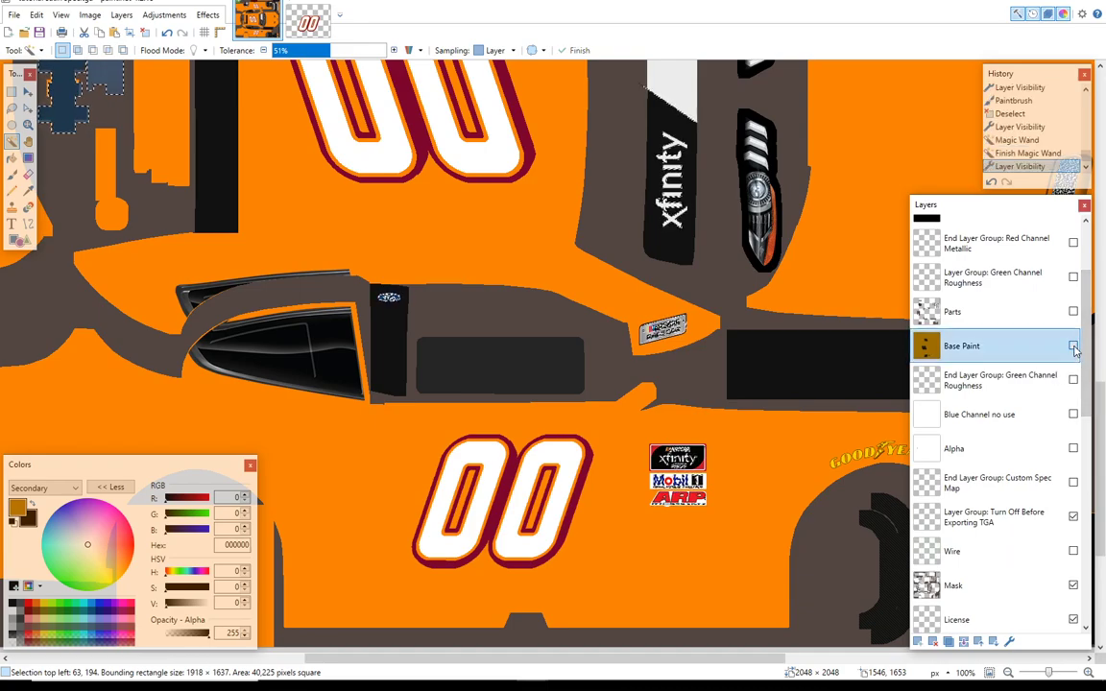
left_click(1073, 345)
left_click(12, 174)
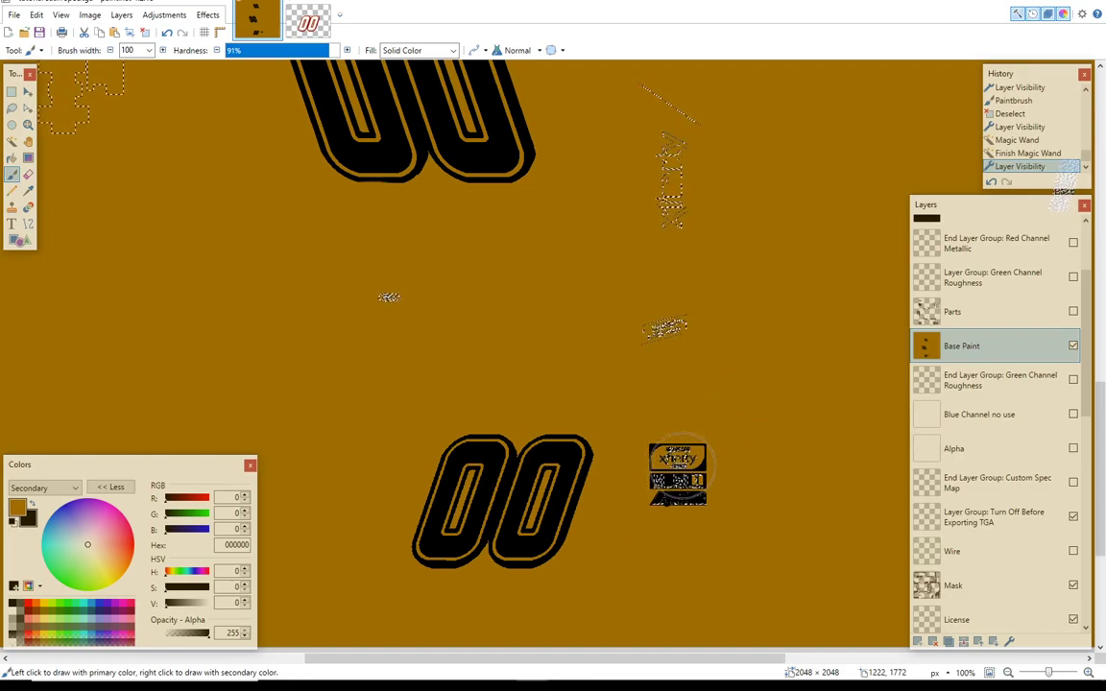
left_click(678, 467)
left_click(1073, 347)
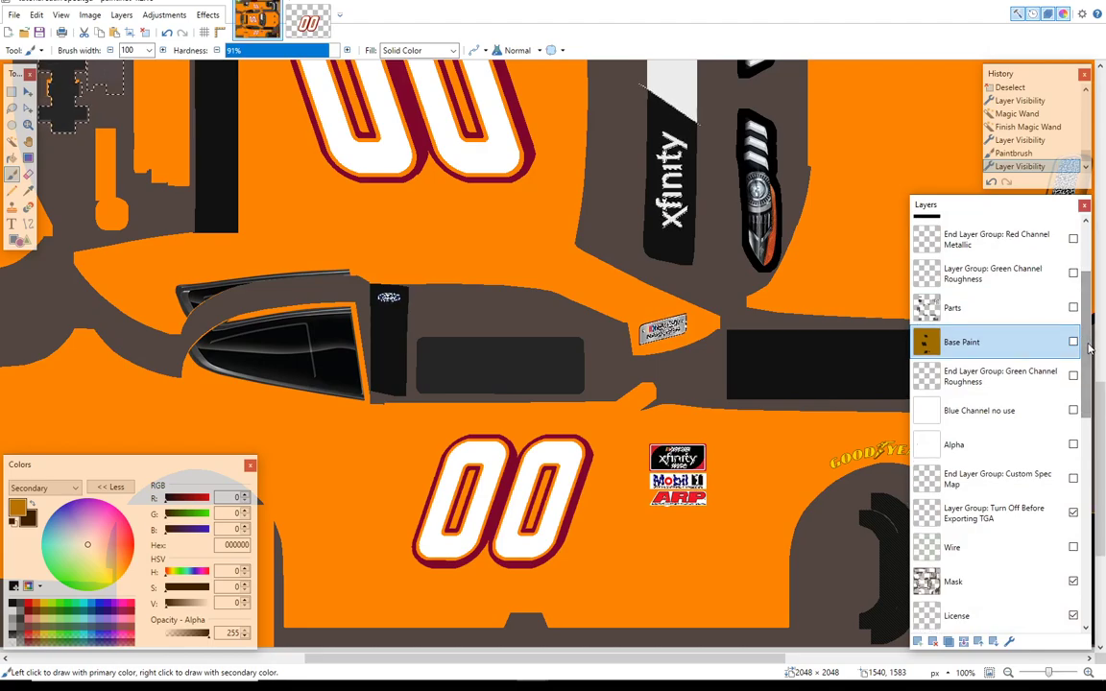
key("ctrl+d")
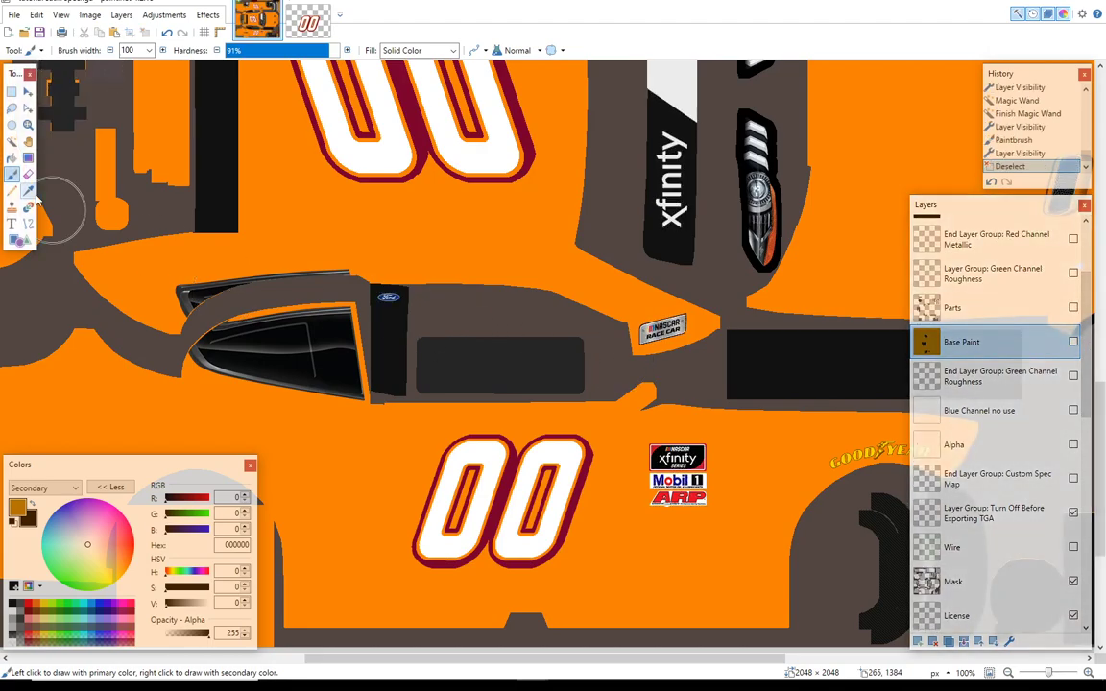
Step: Select the black background of the xfinity door decal and matching areas on the Car_decal layer with the Magic Wand at 51% tolerance
left_click(13, 140)
left_click_drag(1086, 338, 1102, 482)
left_click(945, 440)
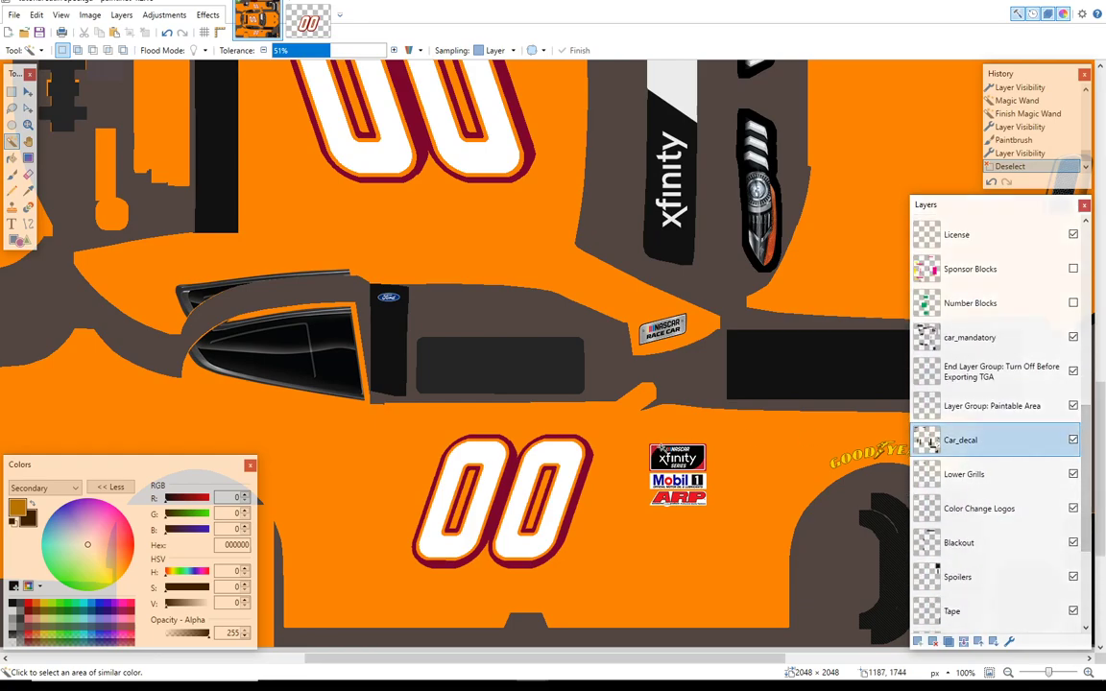
left_click(223, 179)
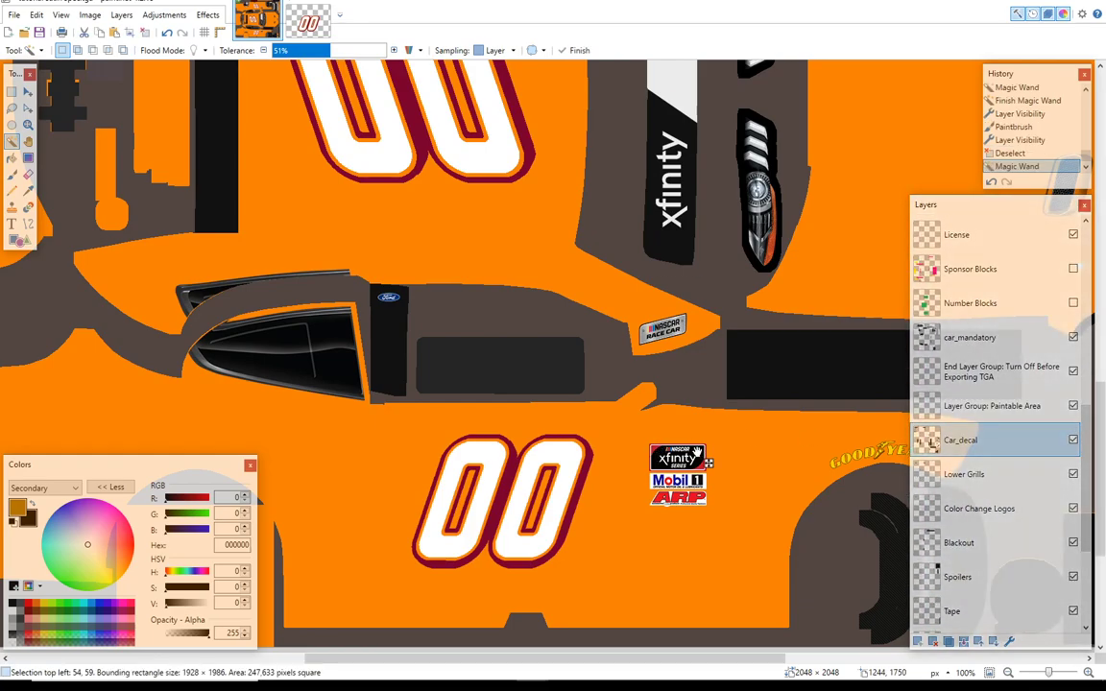
Step: Show the Base Paint layer, paint the selected xfinity door decal background black with the Paintbrush, and deselect
left_click(11, 174)
scroll(998, 432, "up", 5)
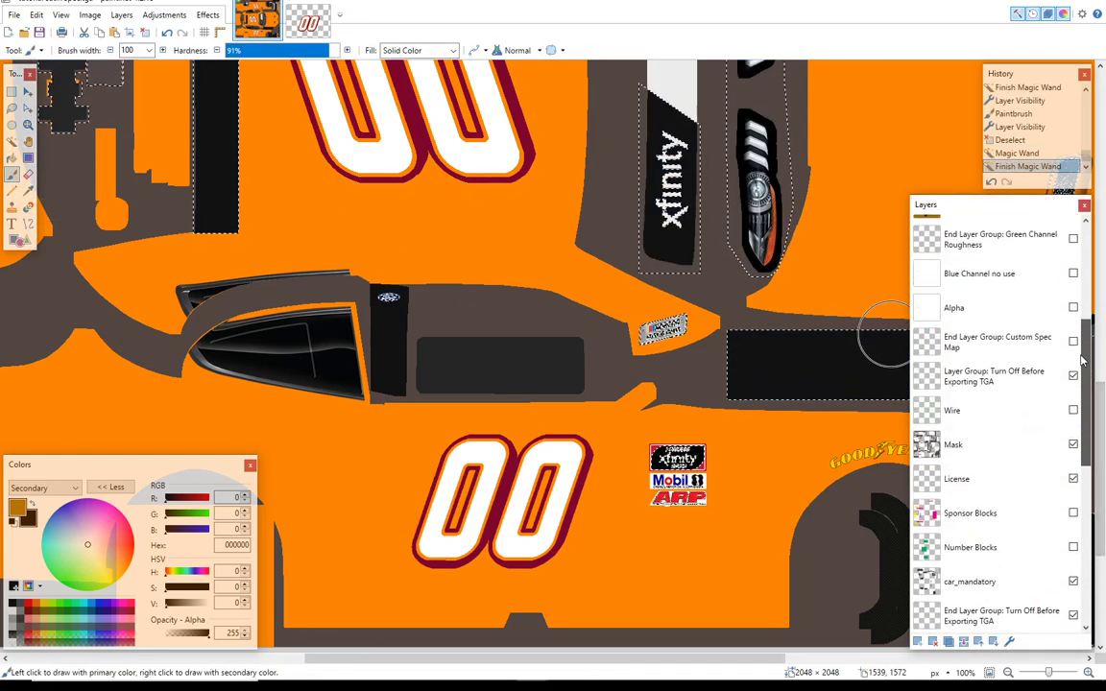
left_click(998, 369)
left_click(1073, 369)
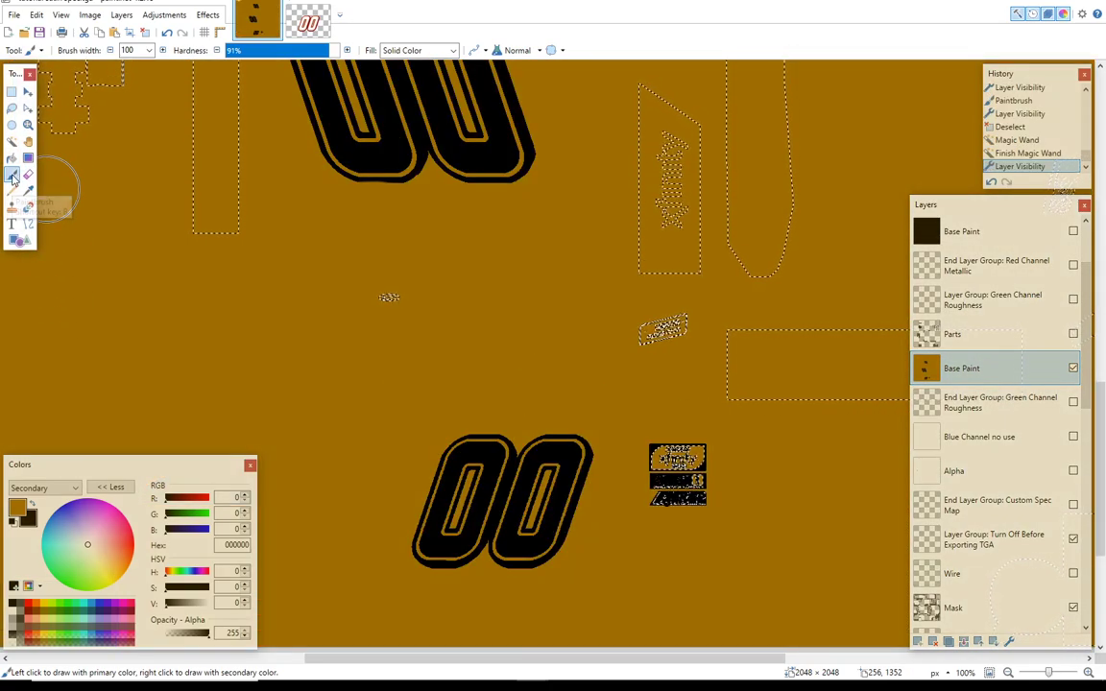
mouse_move(753, 500)
left_mouse_down()
mouse_move(648, 523)
mouse_move(650, 505)
mouse_move(708, 503)
left_mouse_up()
key("ctrl+d")
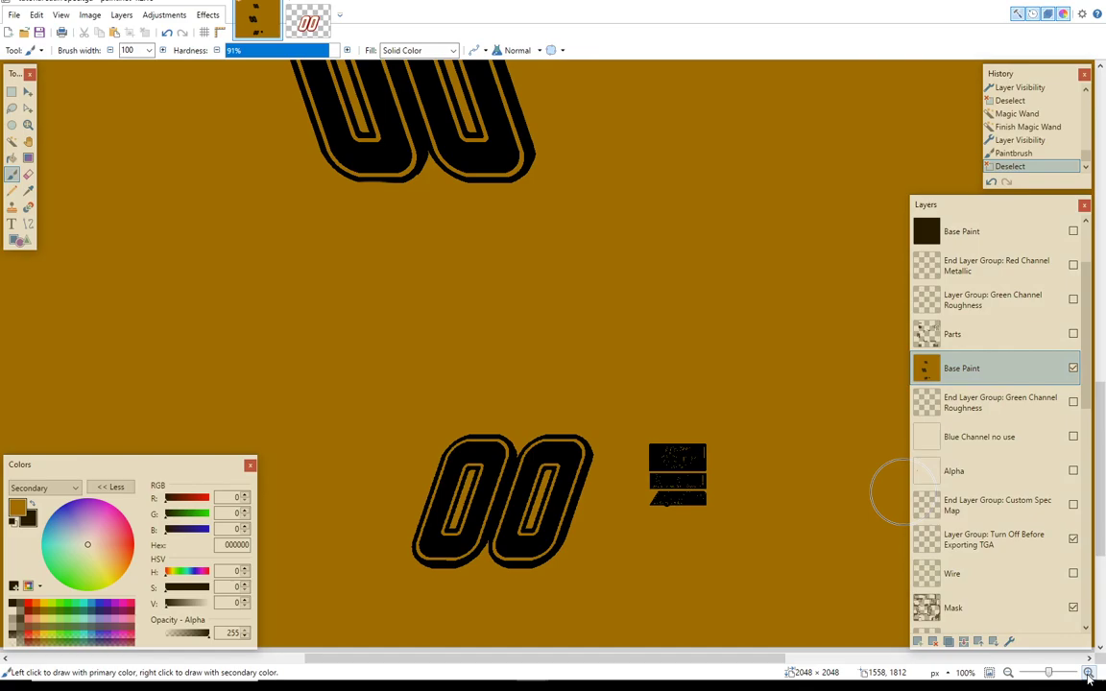
Step: Select the unpainted specks along the edge of the xfinity door decal and similar colors on the Car_decal layer with the Magic Wand
left_click(1088, 674)
left_click_drag(1102, 503, 1102, 545)
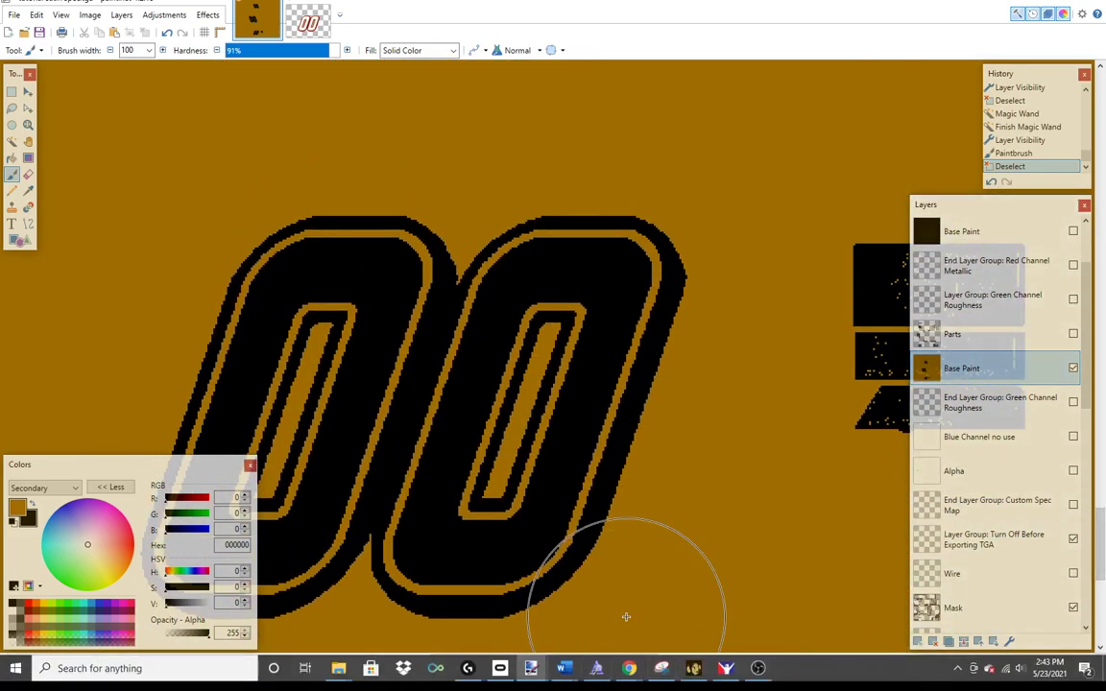
left_click_drag(621, 660, 716, 660)
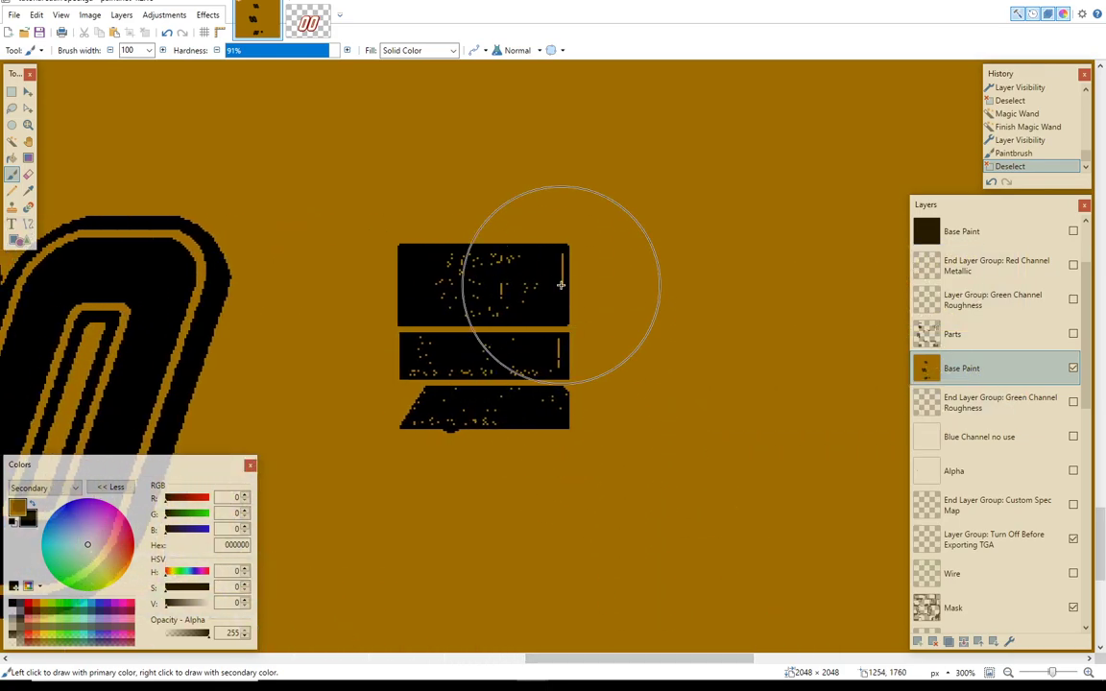
left_click_drag(1092, 372, 1091, 394)
scroll(1092, 394, "down", 3)
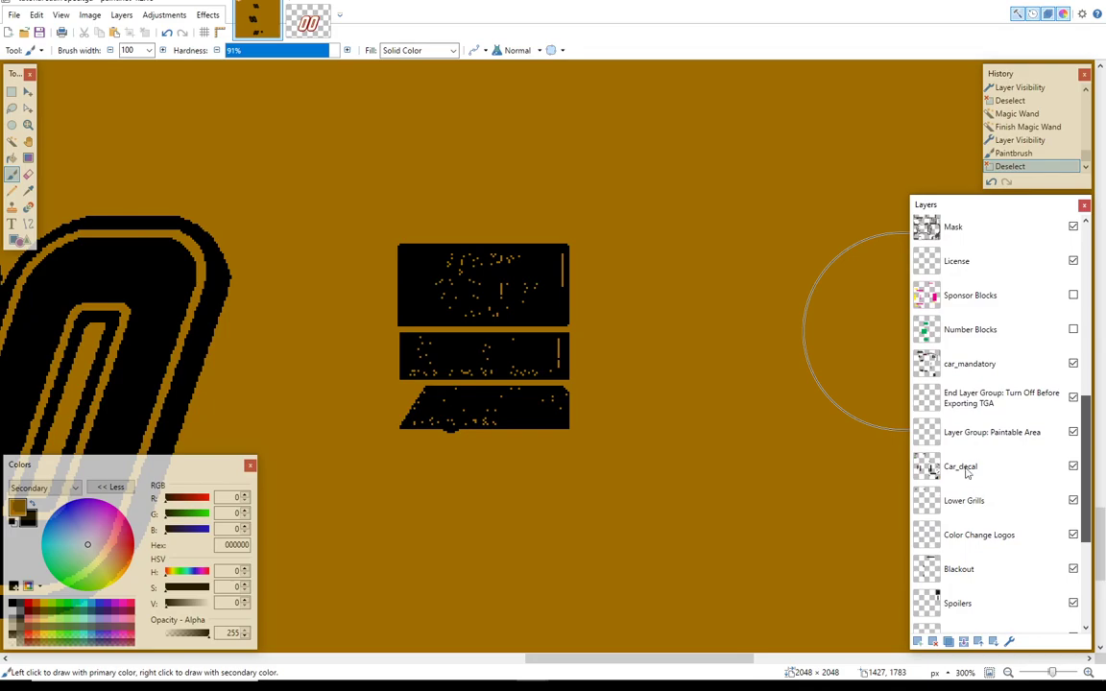
left_click(965, 469)
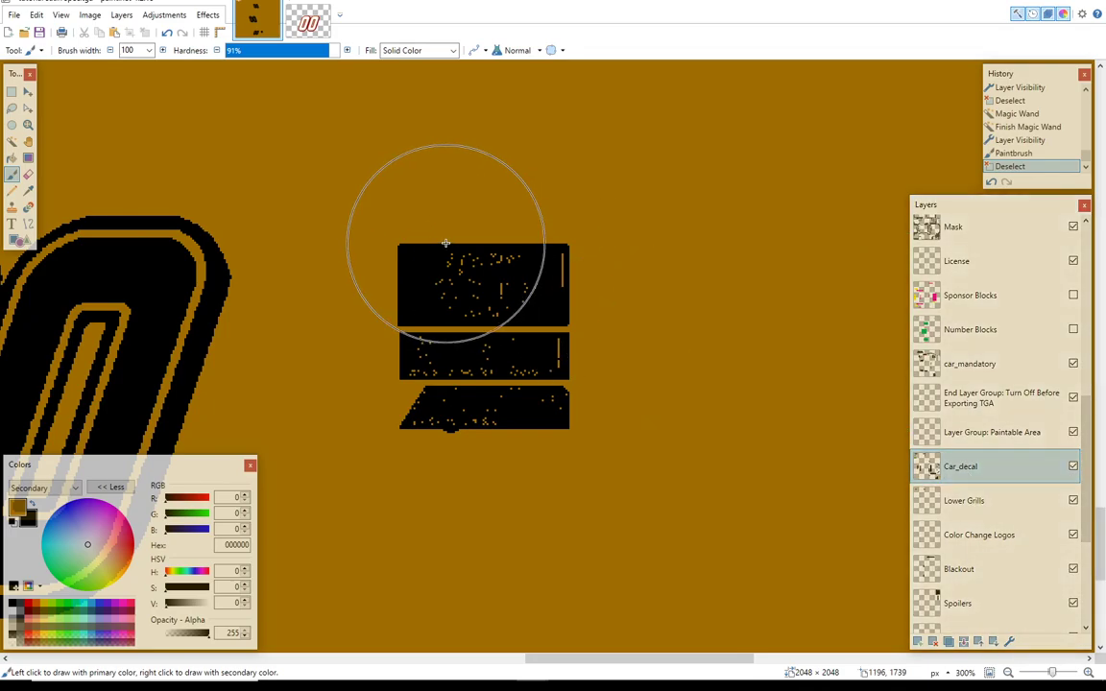
left_click(11, 141)
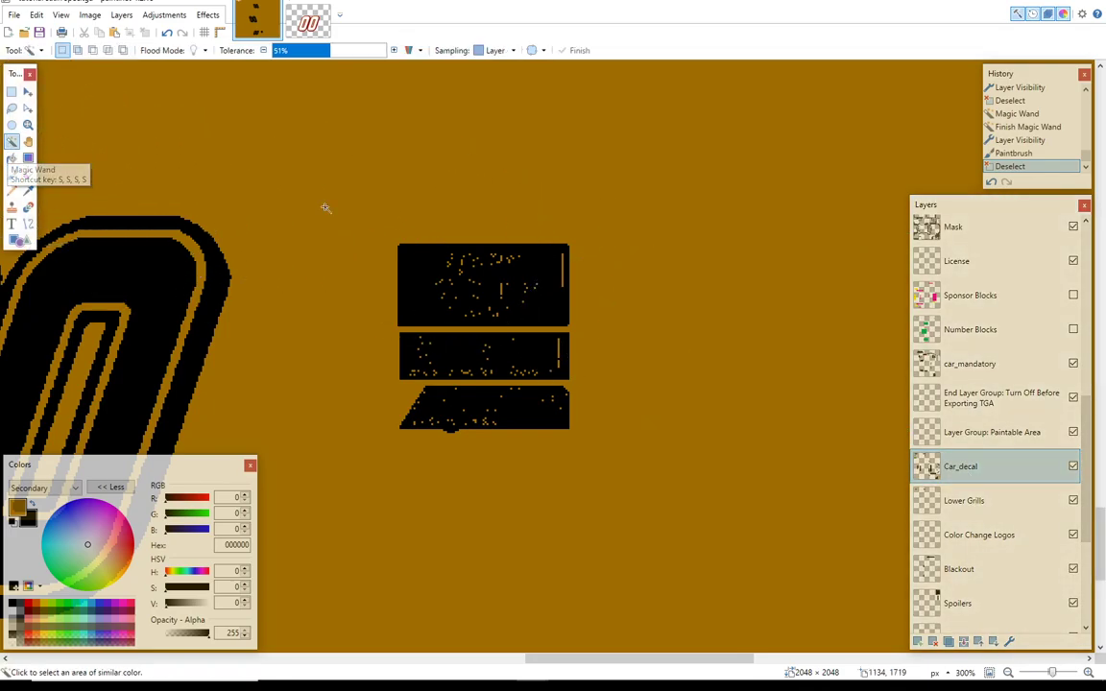
left_click(563, 266)
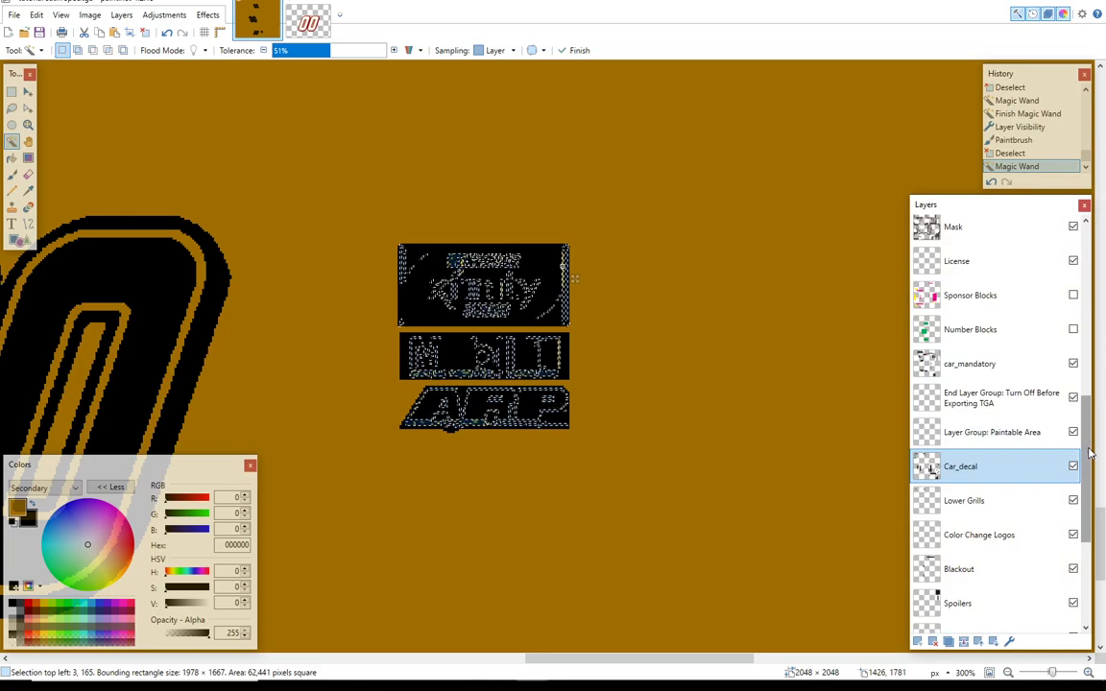
Step: Paint the selected specks in the xfinity, Mobil 1 and ARP door decals black on the Base Paint layer and deselect
scroll(1072, 359, "up", 3)
scroll(1068, 348, "up", 1)
left_click(968, 257)
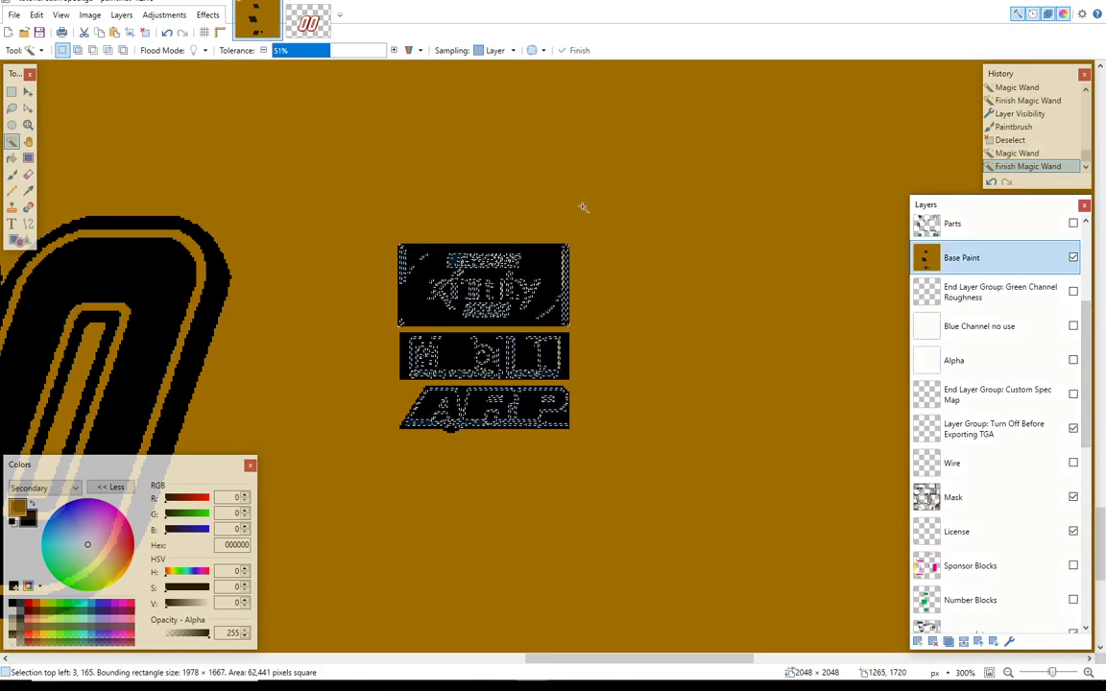
left_click(11, 173)
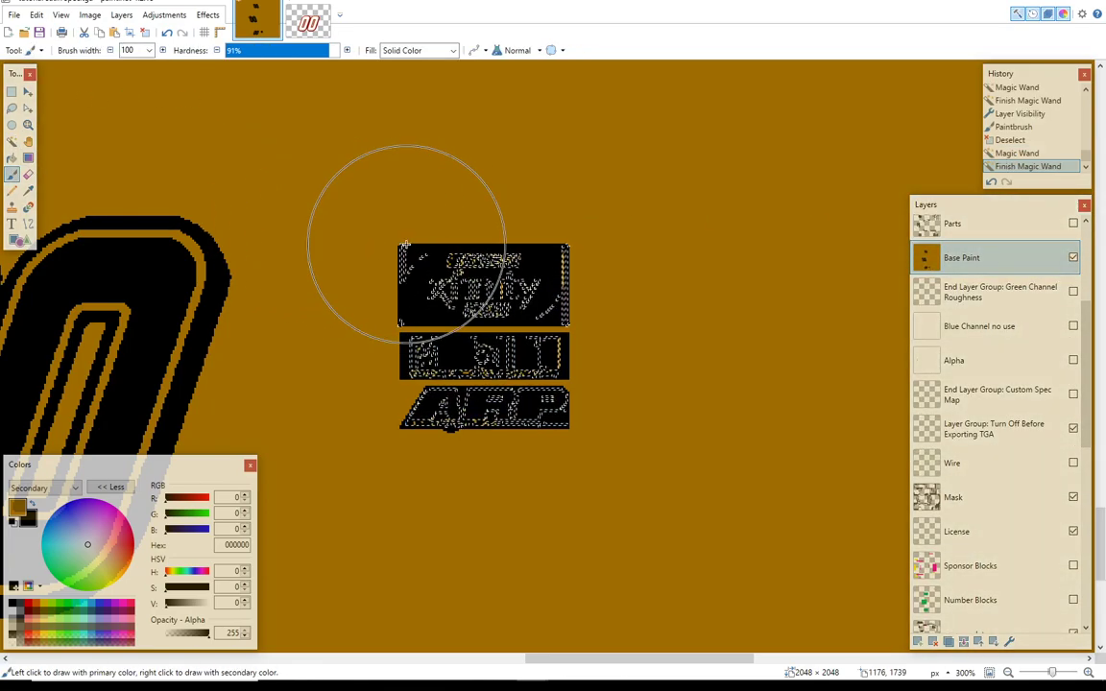
mouse_move(396, 299)
left_mouse_down()
mouse_move(584, 365)
mouse_move(537, 397)
mouse_move(462, 396)
mouse_move(542, 396)
mouse_move(385, 374)
mouse_move(502, 323)
left_mouse_up()
key("ctrl+d")
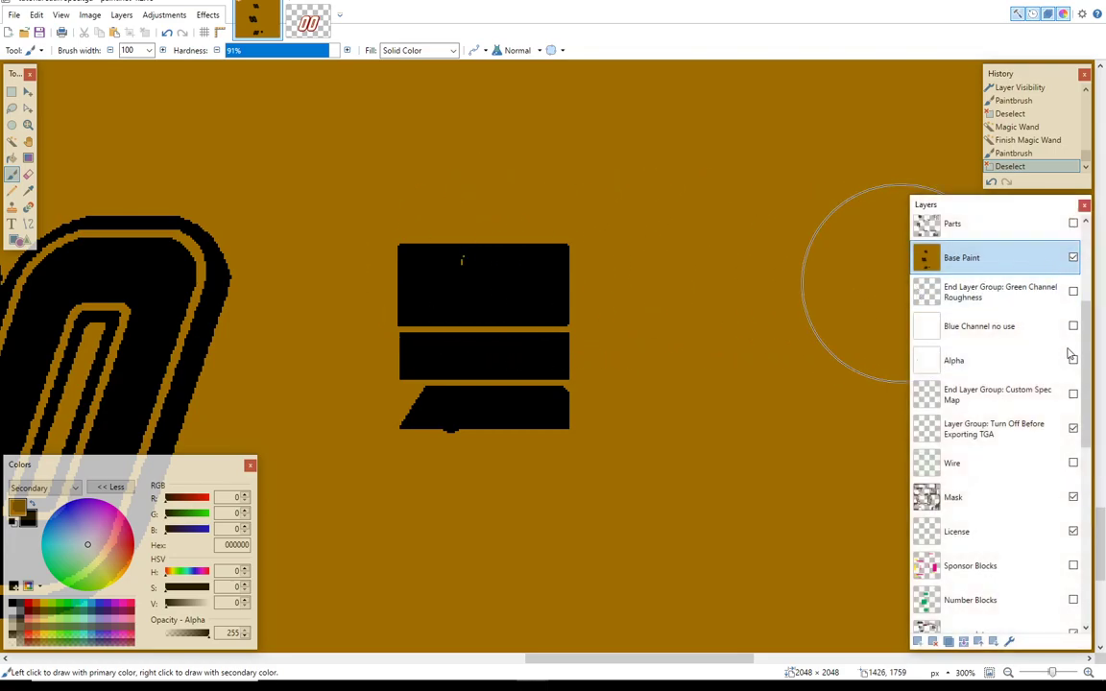
Step: Select the last unpainted spot inside the xfinity door decal on the Car_decal layer with the Magic Wand at 51% tolerance
scroll(963, 465, "down", 5)
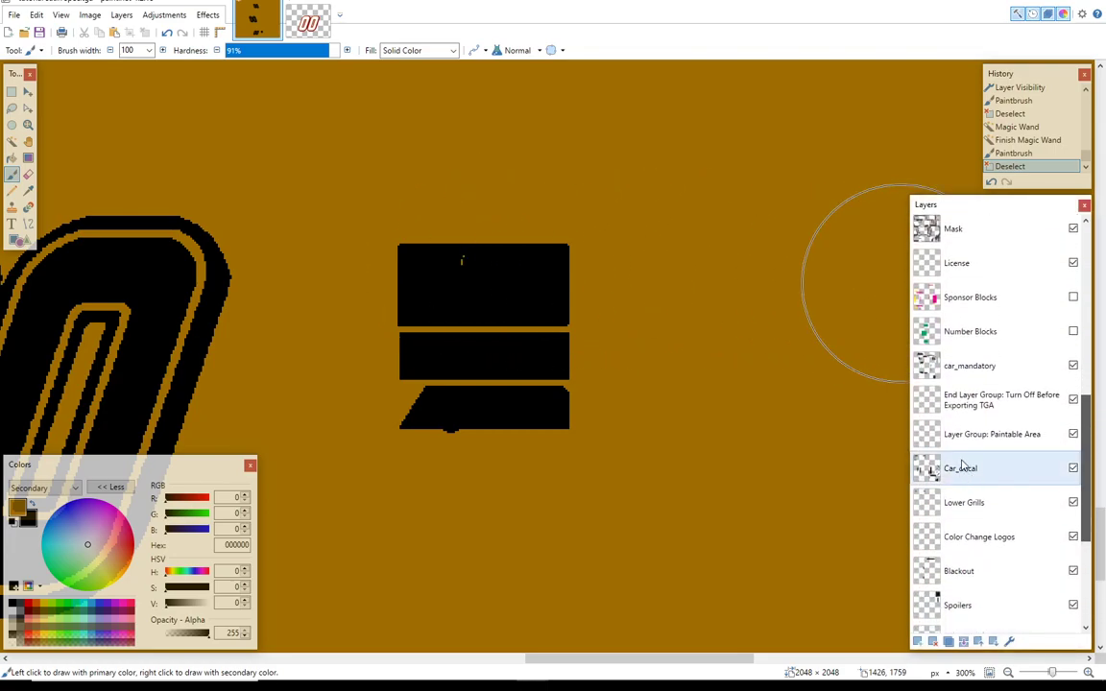
left_click(963, 466)
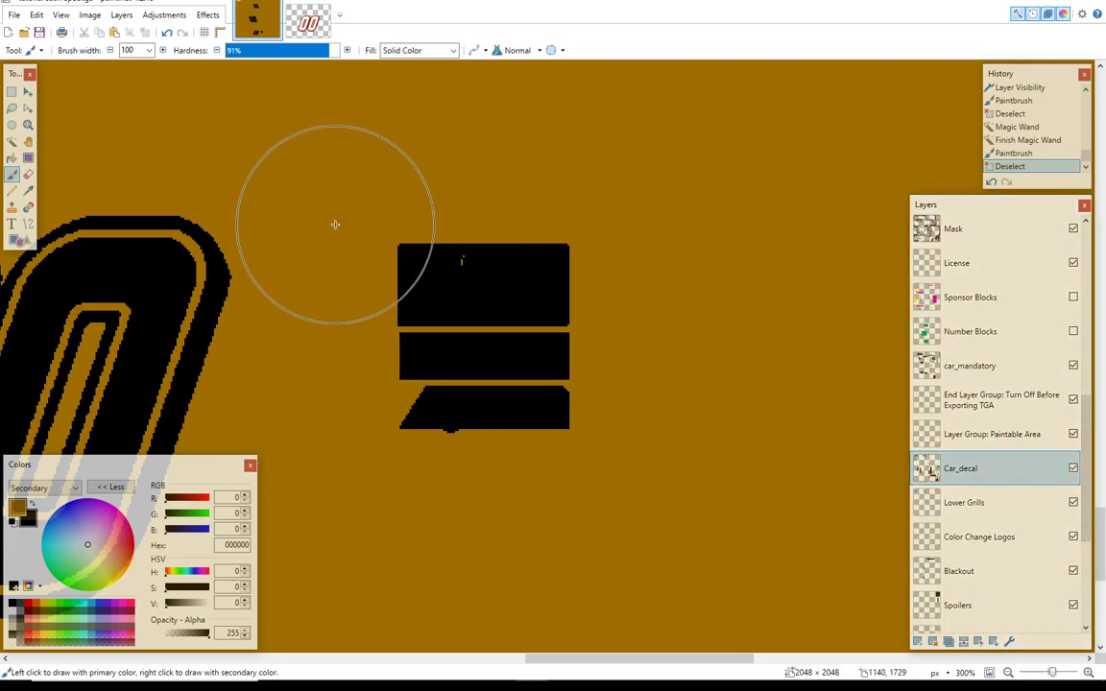
left_click(13, 142)
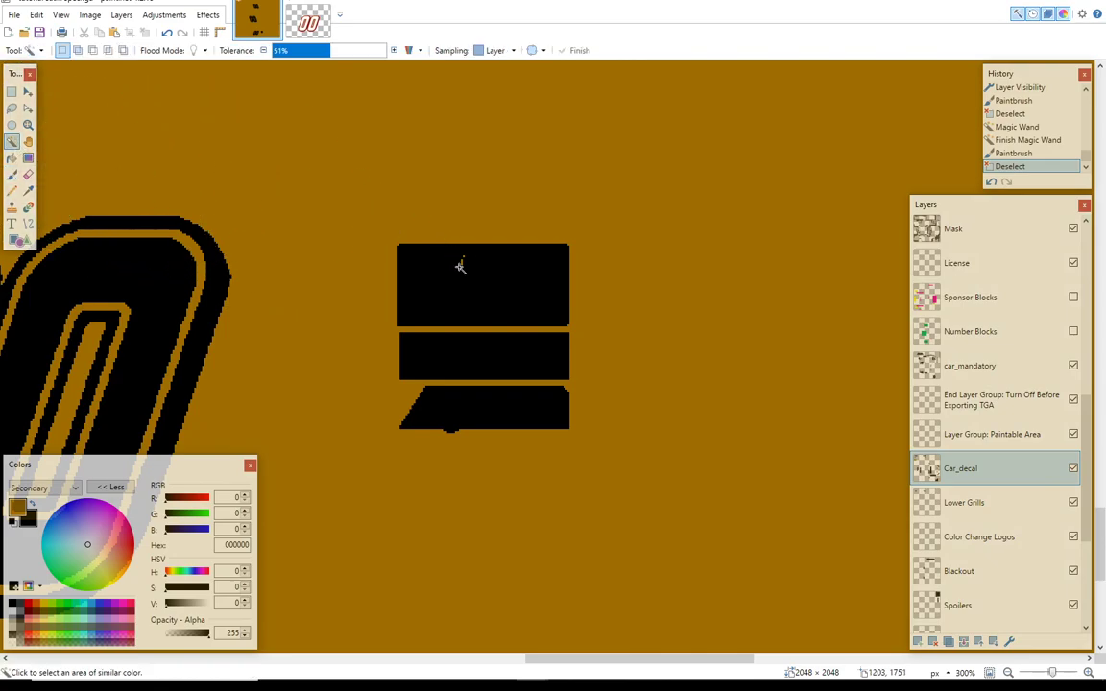
left_click(462, 263)
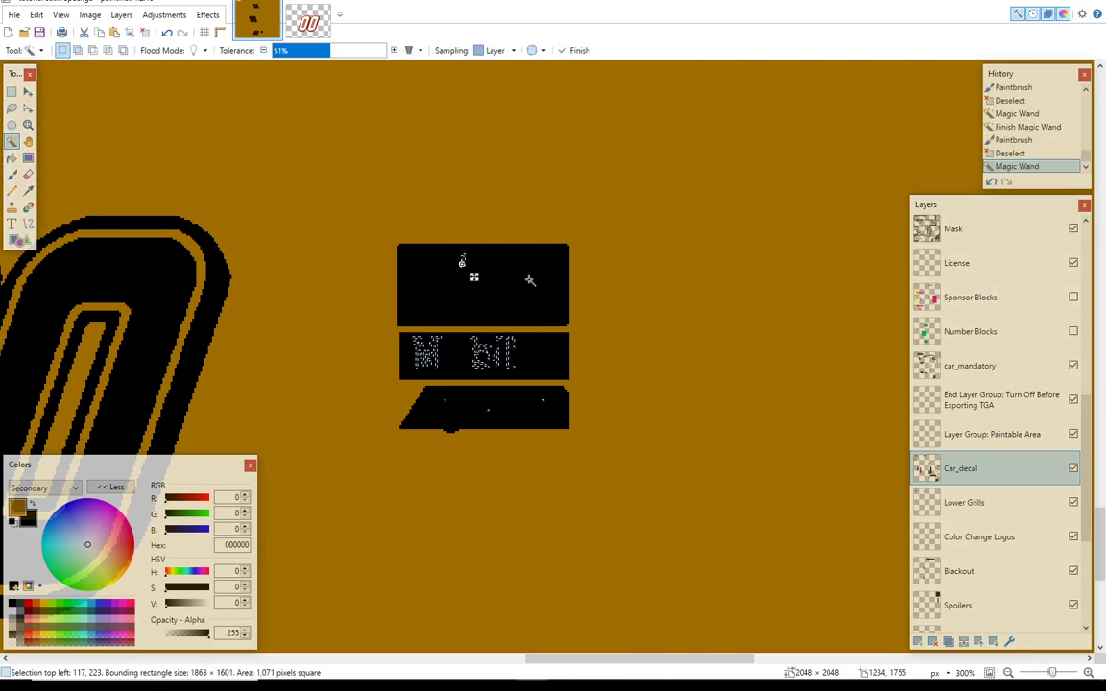
Step: Paint the selected leftover spot in the xfinity door decal black on the Base Paint layer and deselect
scroll(1067, 394, "up", 5)
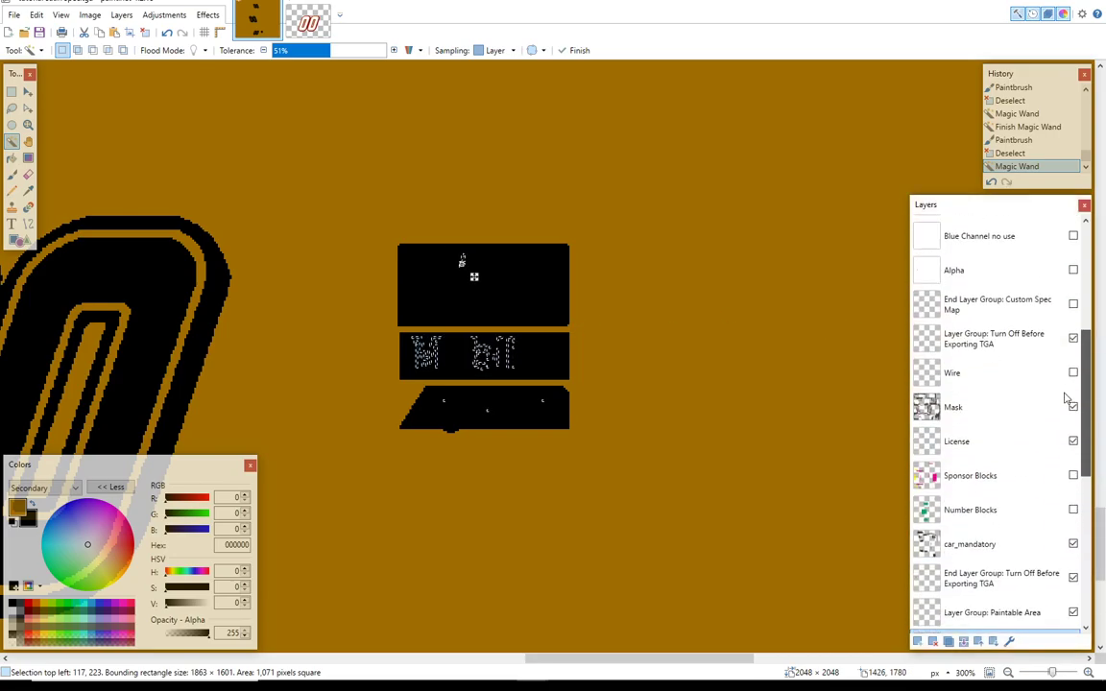
scroll(1067, 374, "up", 2)
left_click(965, 321)
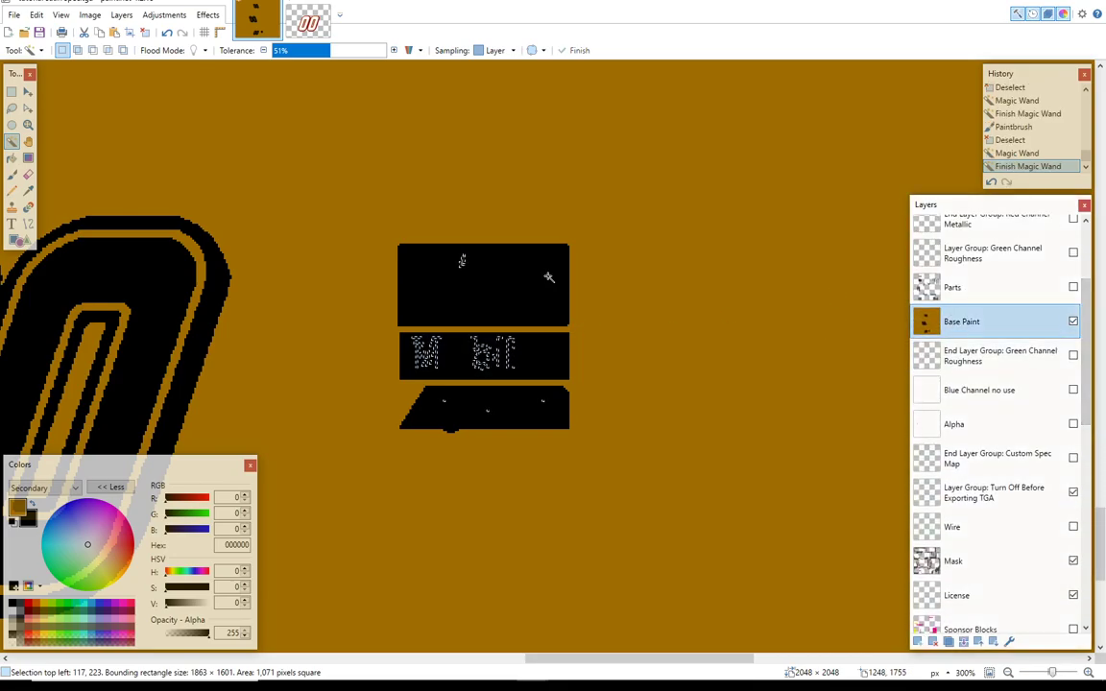
left_click(11, 175)
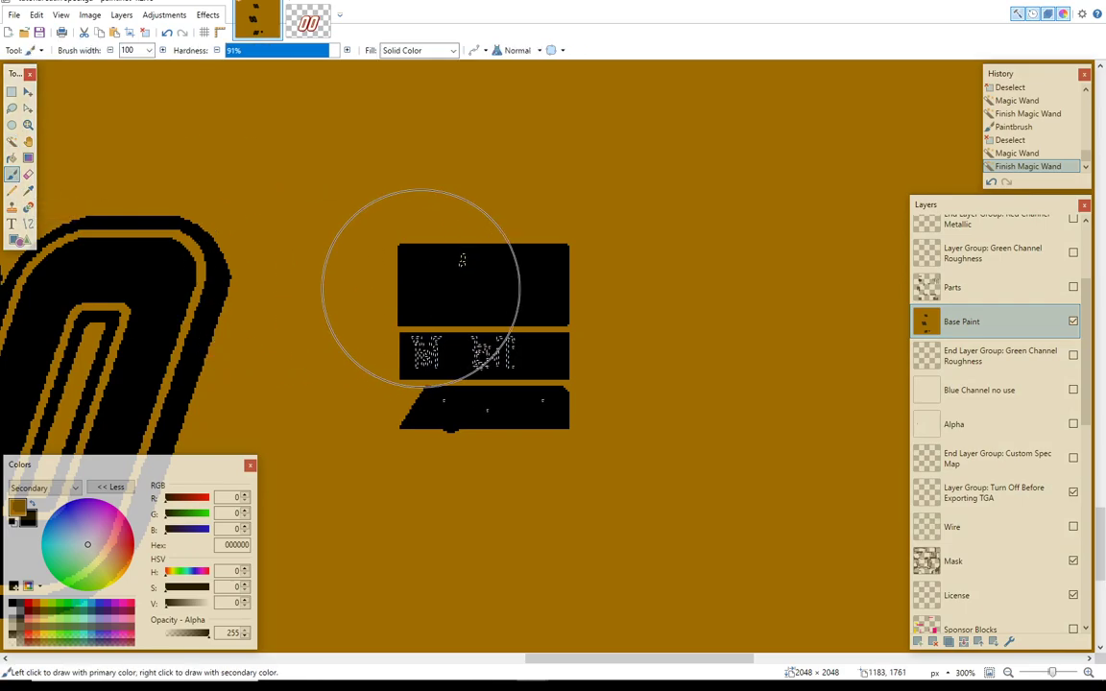
left_click_drag(462, 260, 432, 358)
key("ctrl+d")
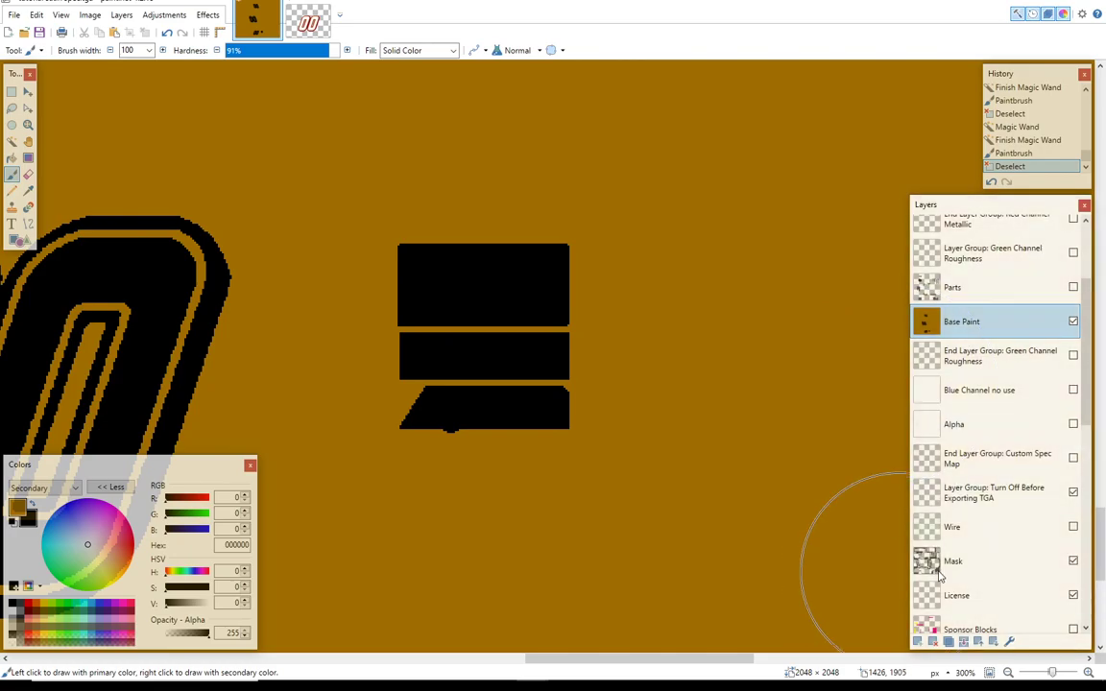
left_click(1008, 673)
left_click(1008, 672)
left_click(1008, 673)
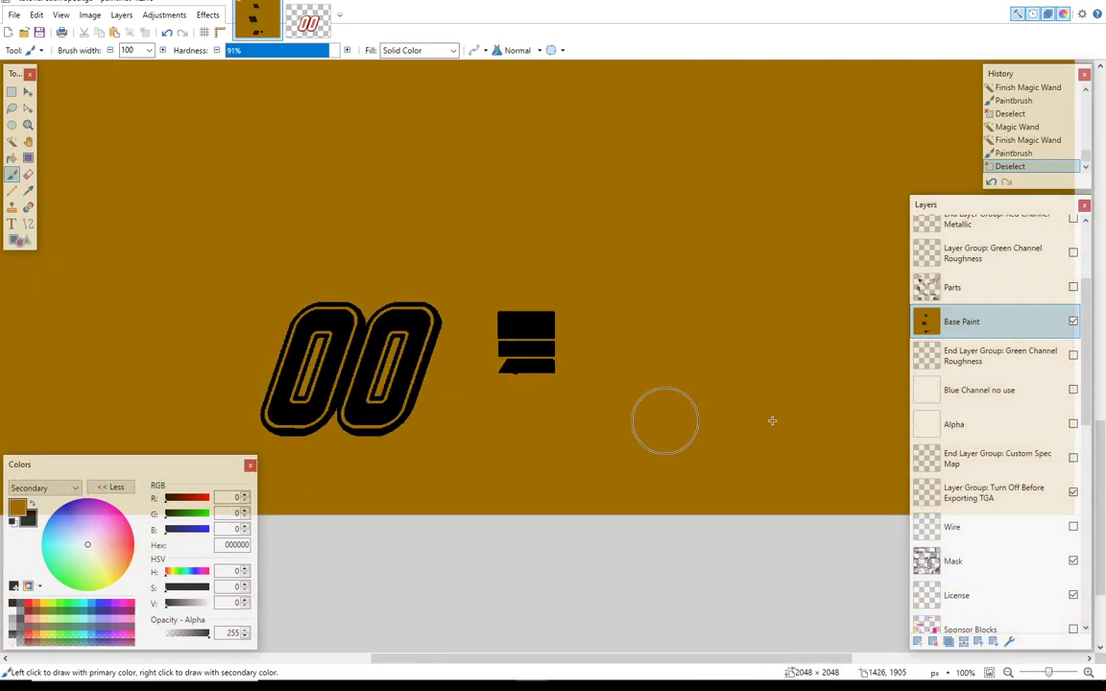
Step: Save a flattened TGA copy over the existing tutorial satin spec file, and undo the flattening to restore the layers
left_click(19, 16)
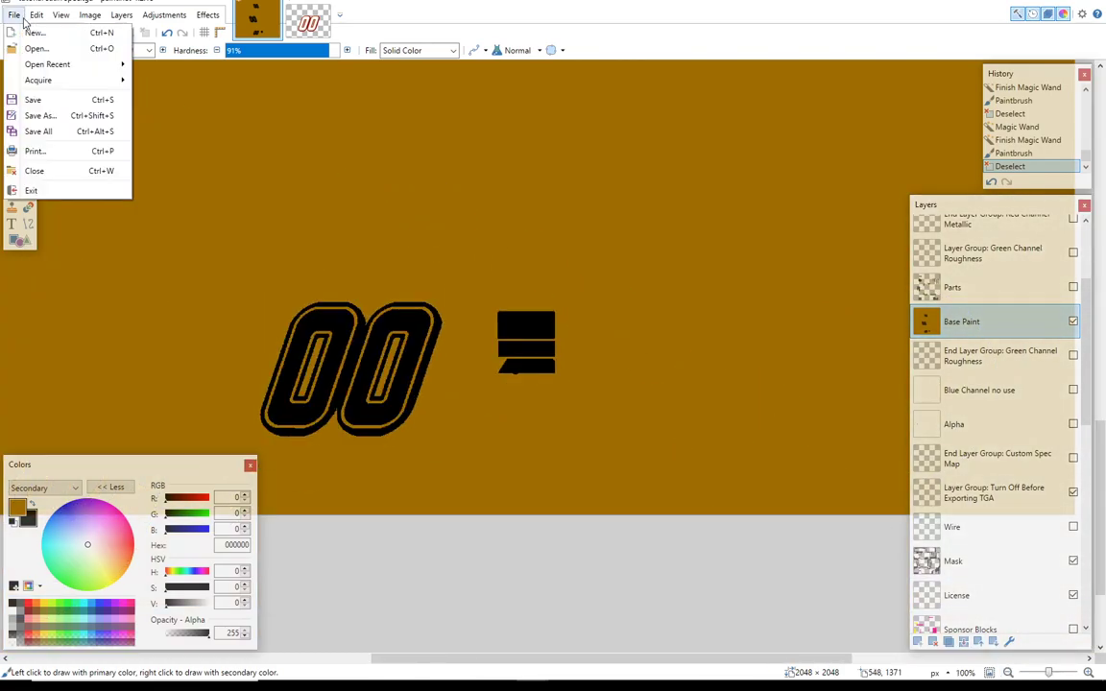
left_click(31, 115)
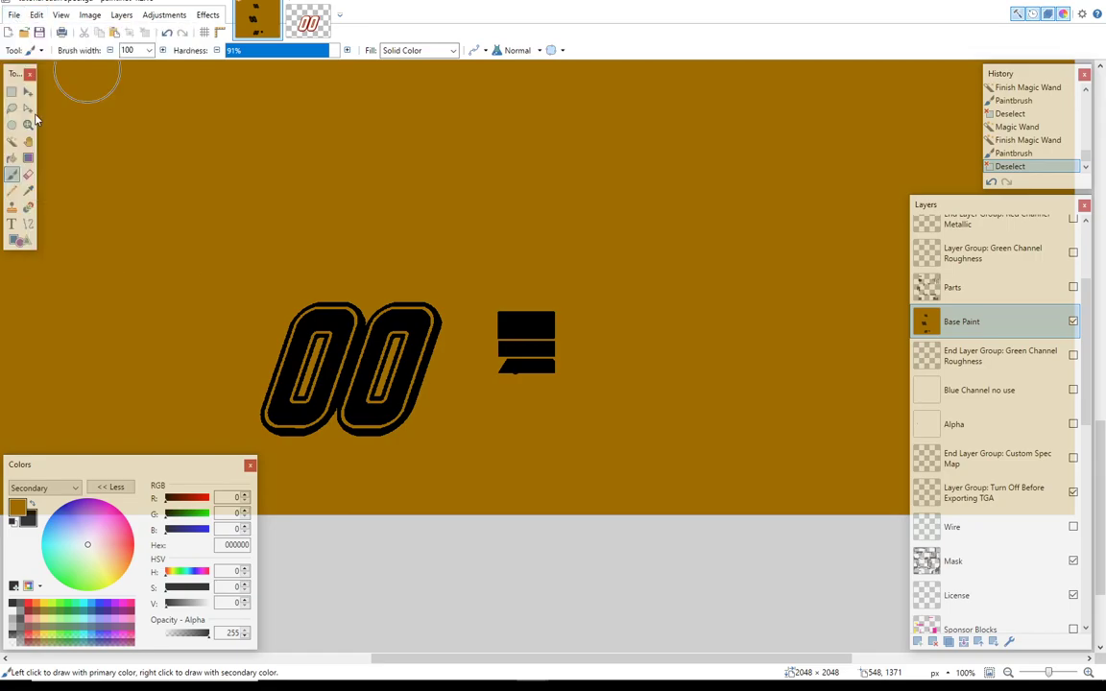
left_click(192, 383)
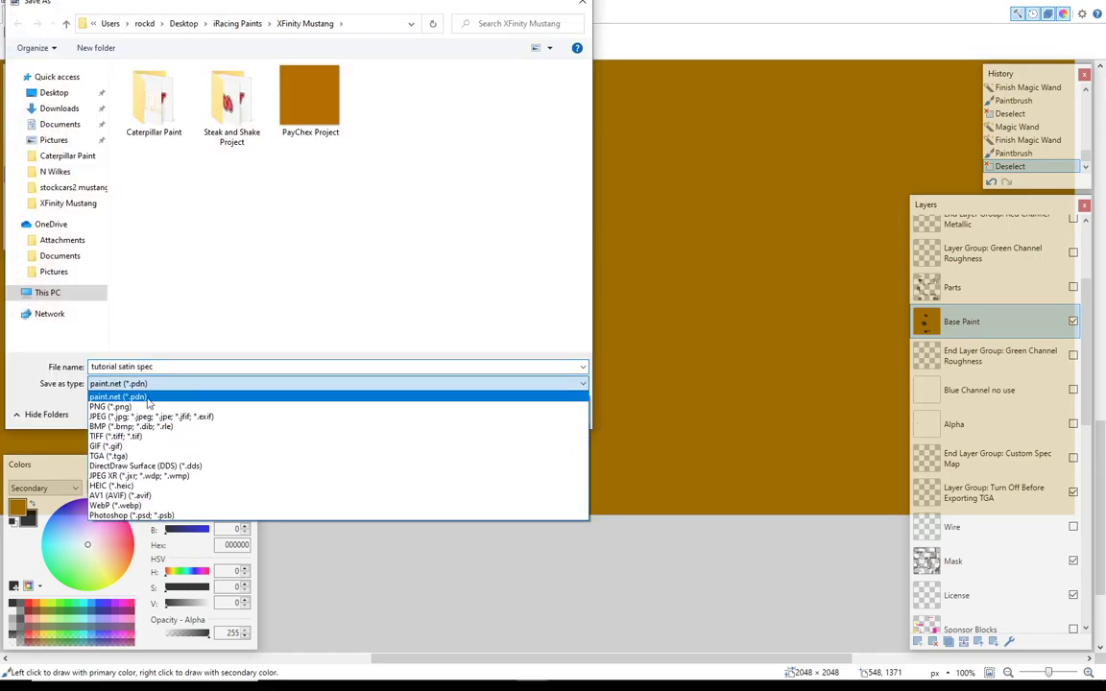
left_click(144, 456)
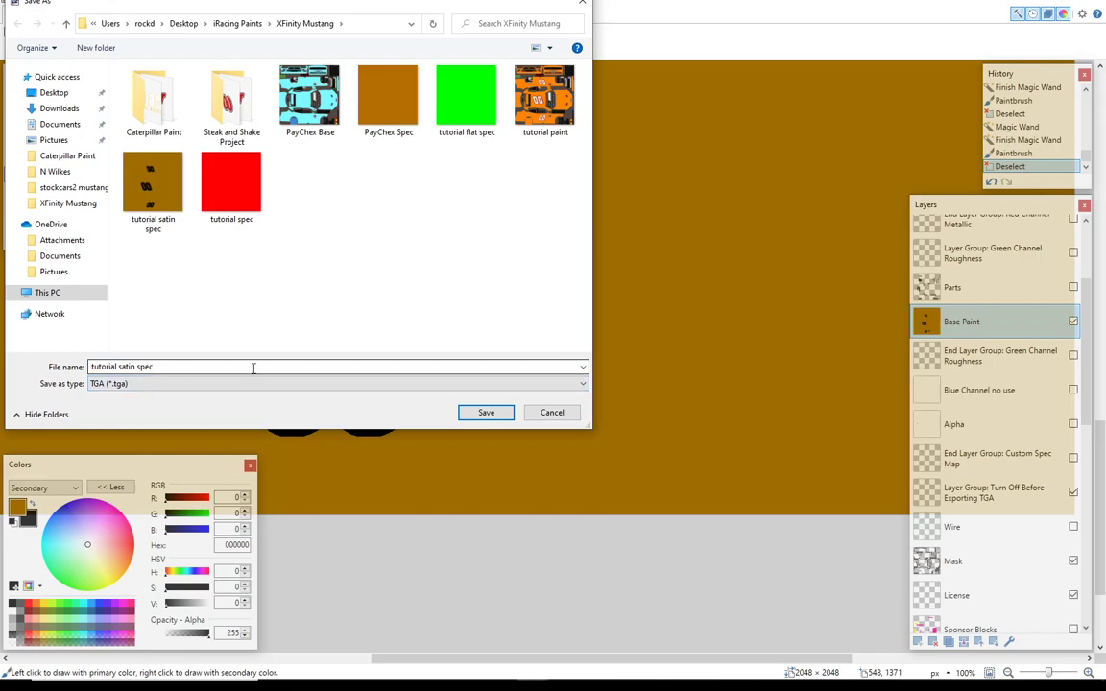
left_click(486, 412)
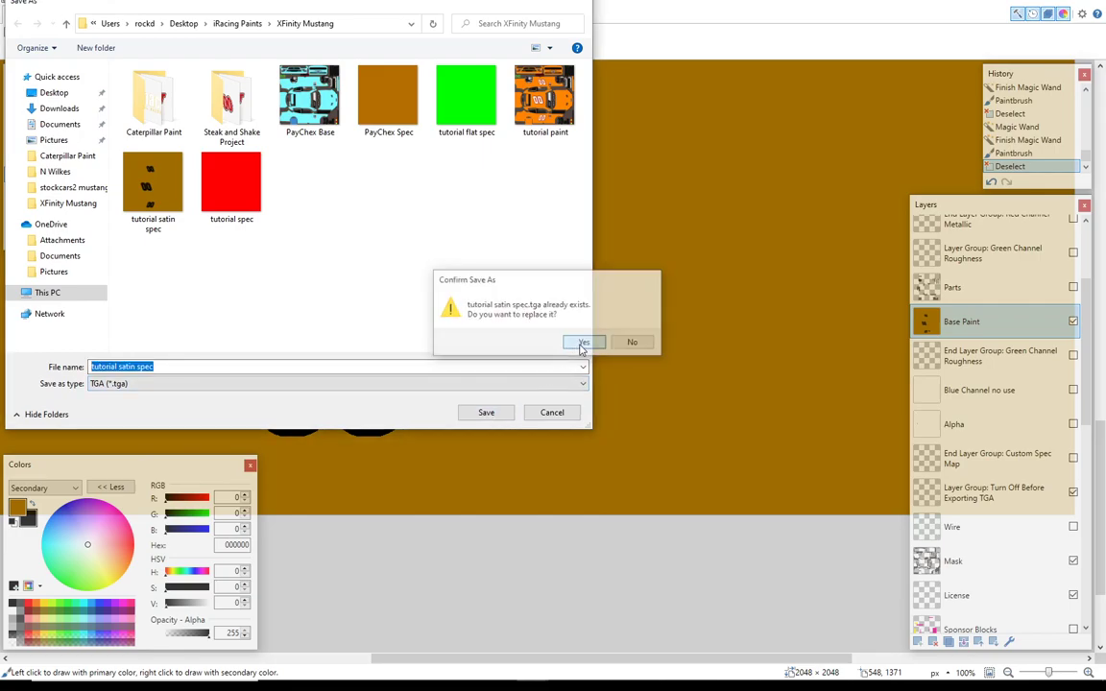
left_click(583, 344)
left_click(656, 447)
left_click(566, 366)
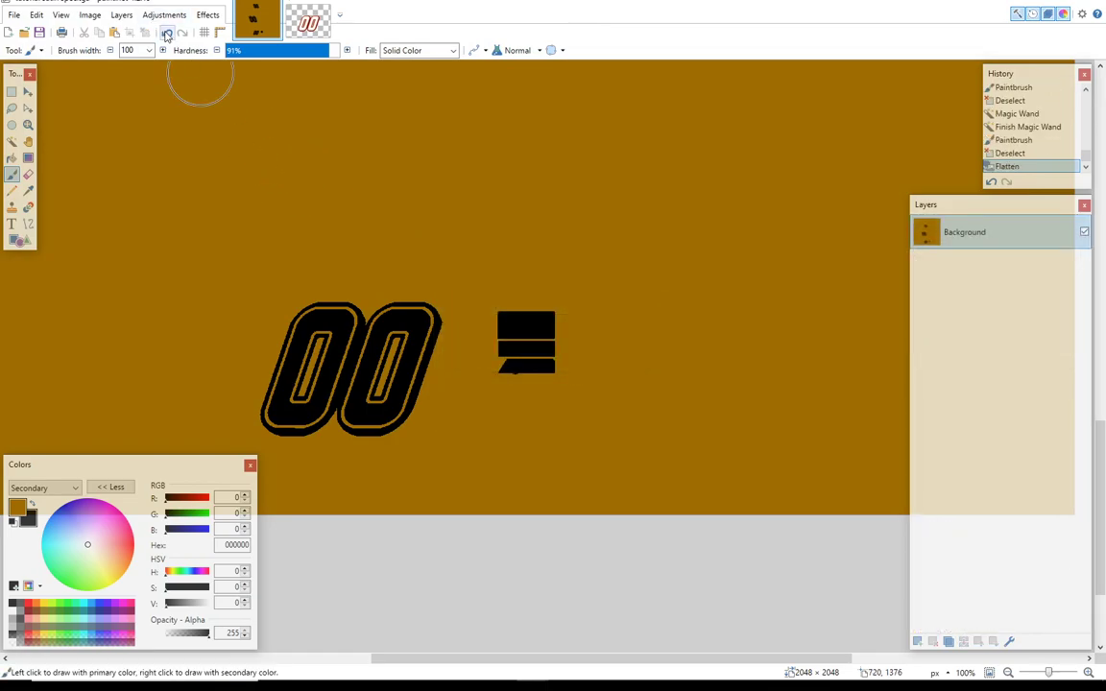
key("ctrl+z")
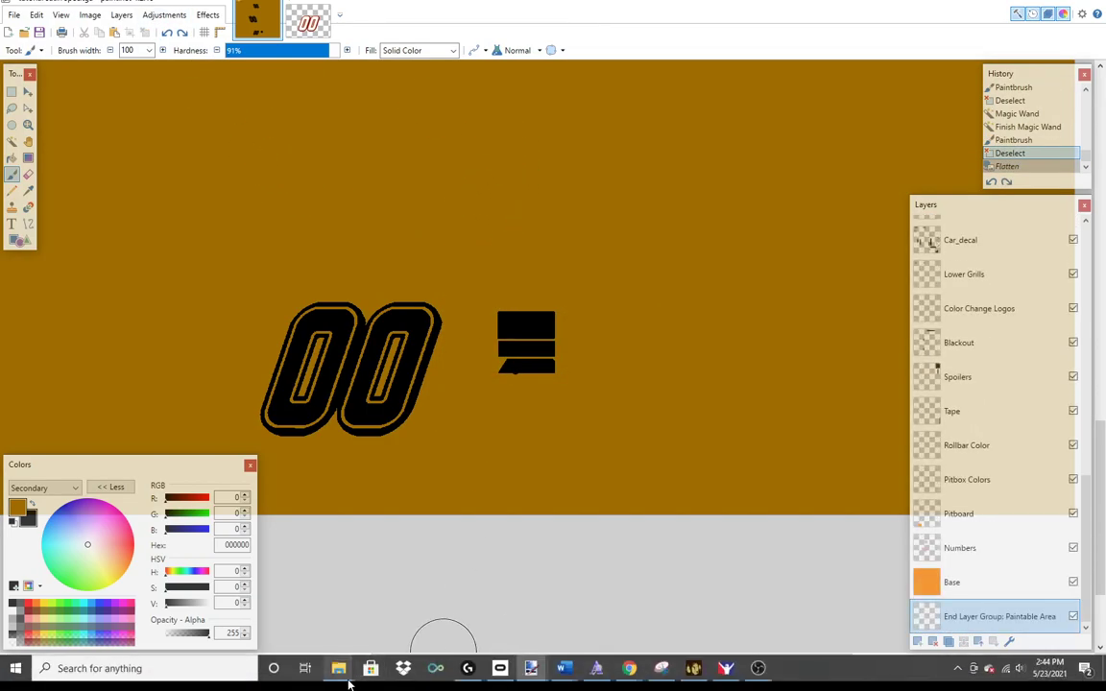
Step: Open the XFinity Mustang and stockcars2 mustang2019 folders and delete the old car_spec files, including the mip file, from the iRacing paint folder
mouse_move(338, 671)
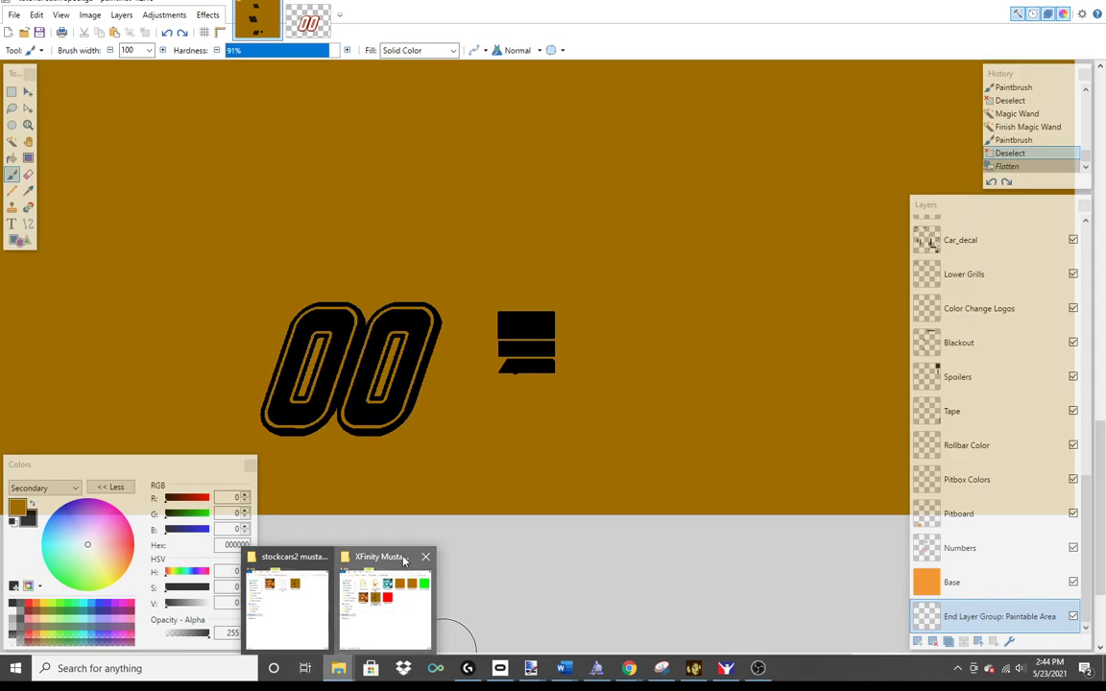
left_click(380, 581)
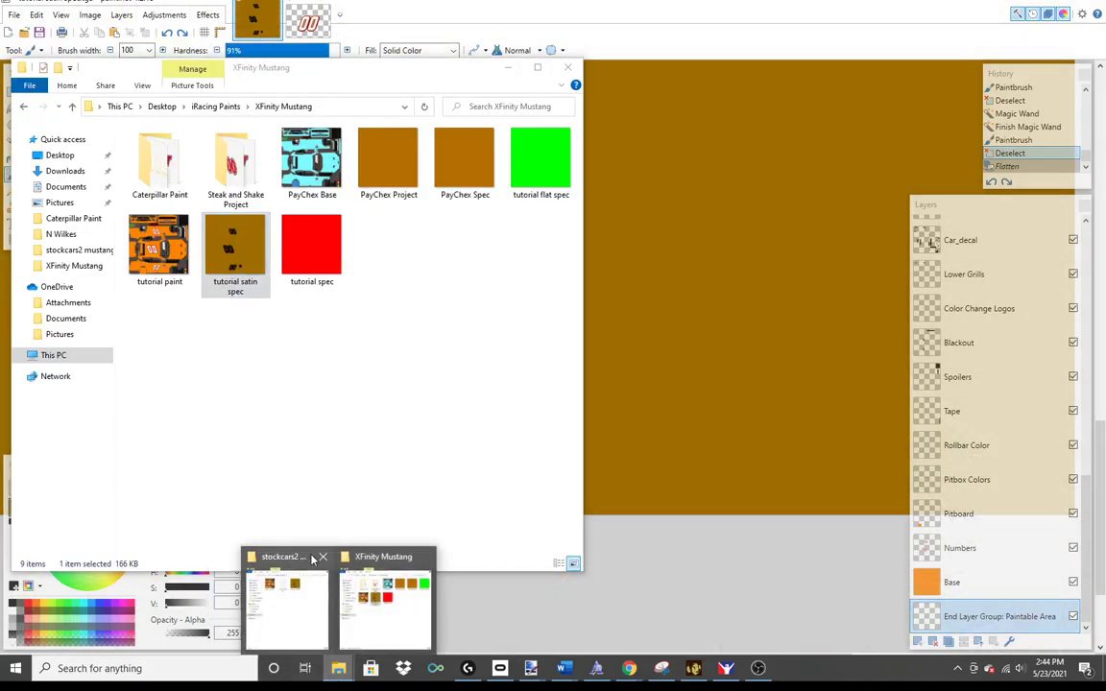
left_click(297, 568)
left_click(816, 163)
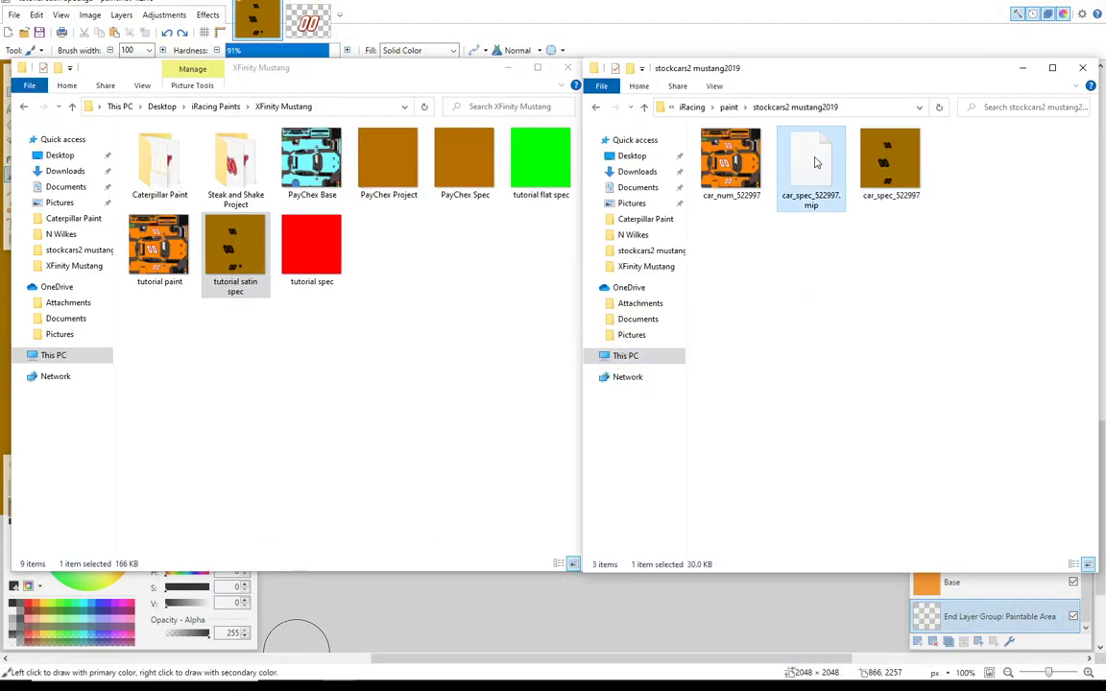
key("Delete")
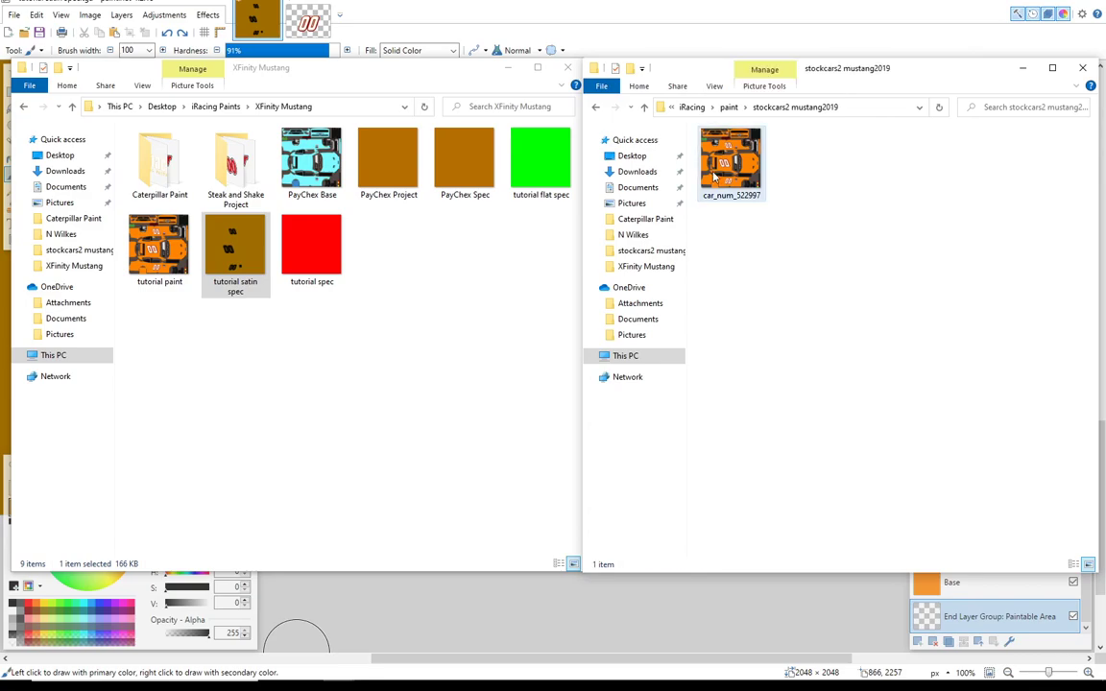
Step: Copy tutorial satin spec into the stockcars2 mustang2019 folder, rename it car_spec_ plus the customer number, and check the car in iRacing
left_click(233, 252)
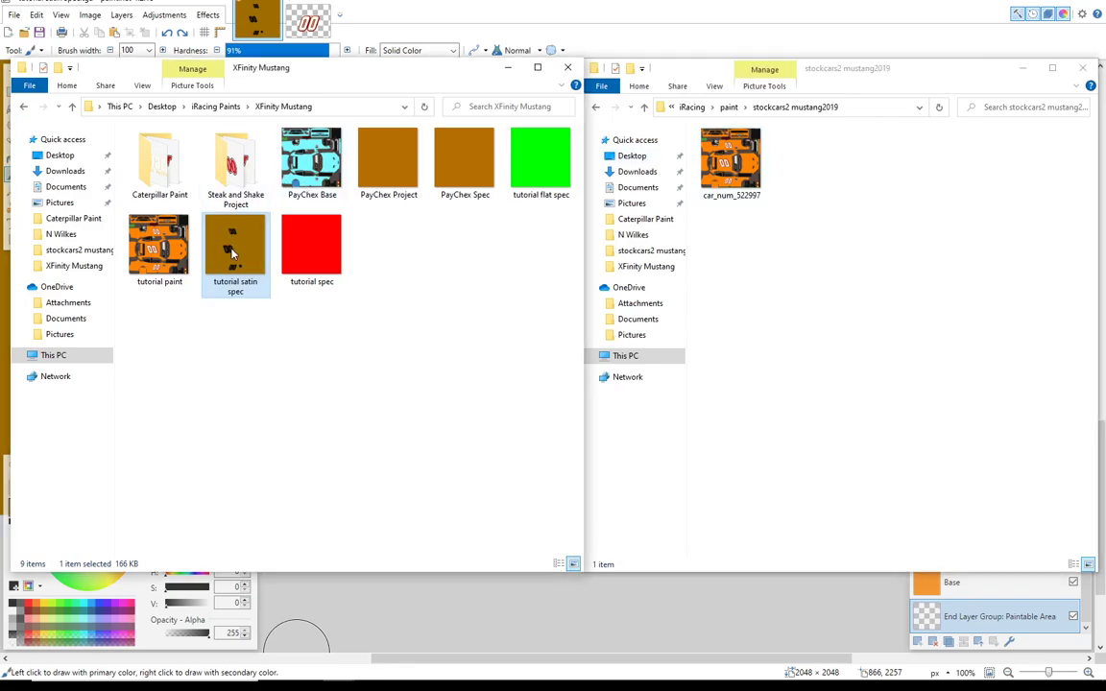
left_click(833, 158)
key("ctrl+v")
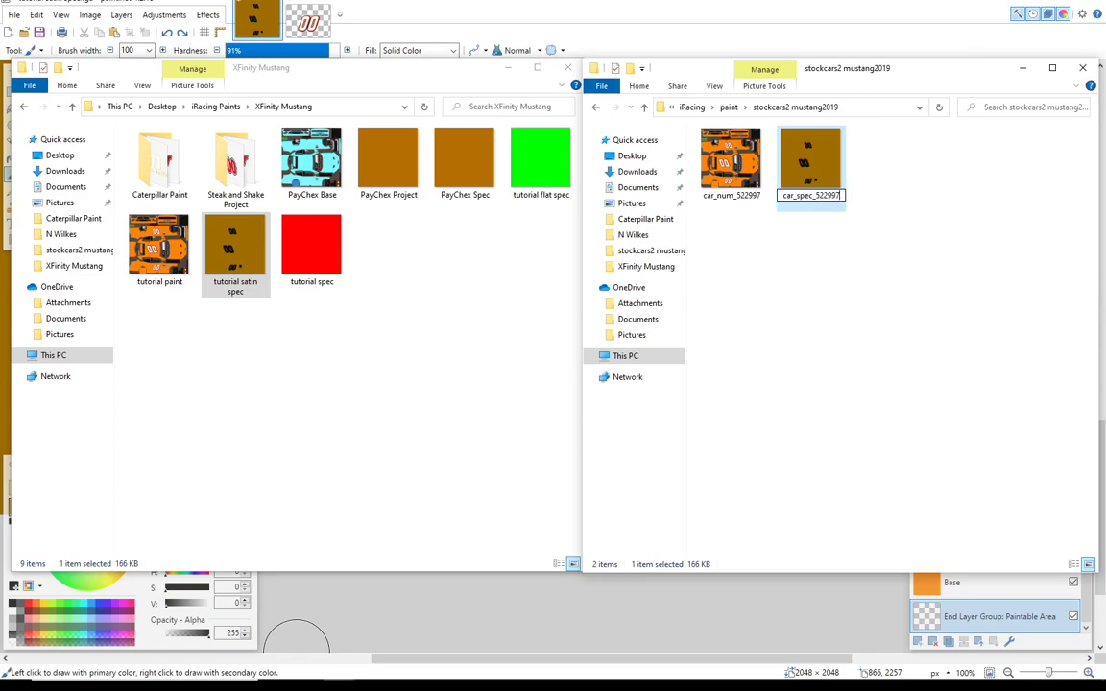
key("Return")
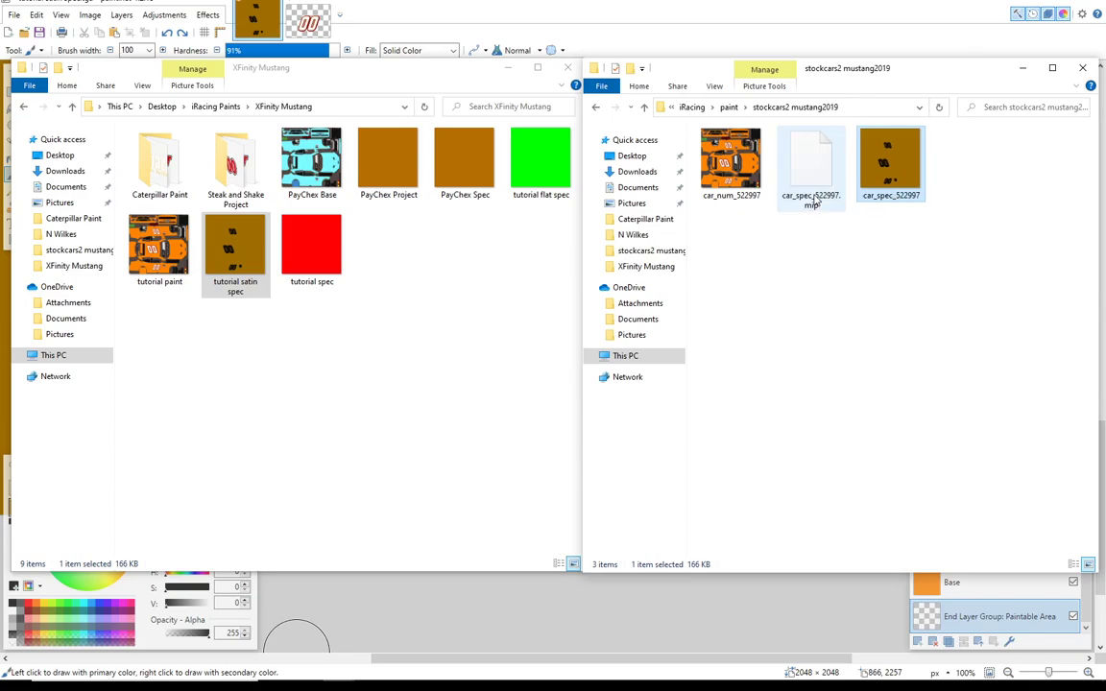
left_click(725, 670)
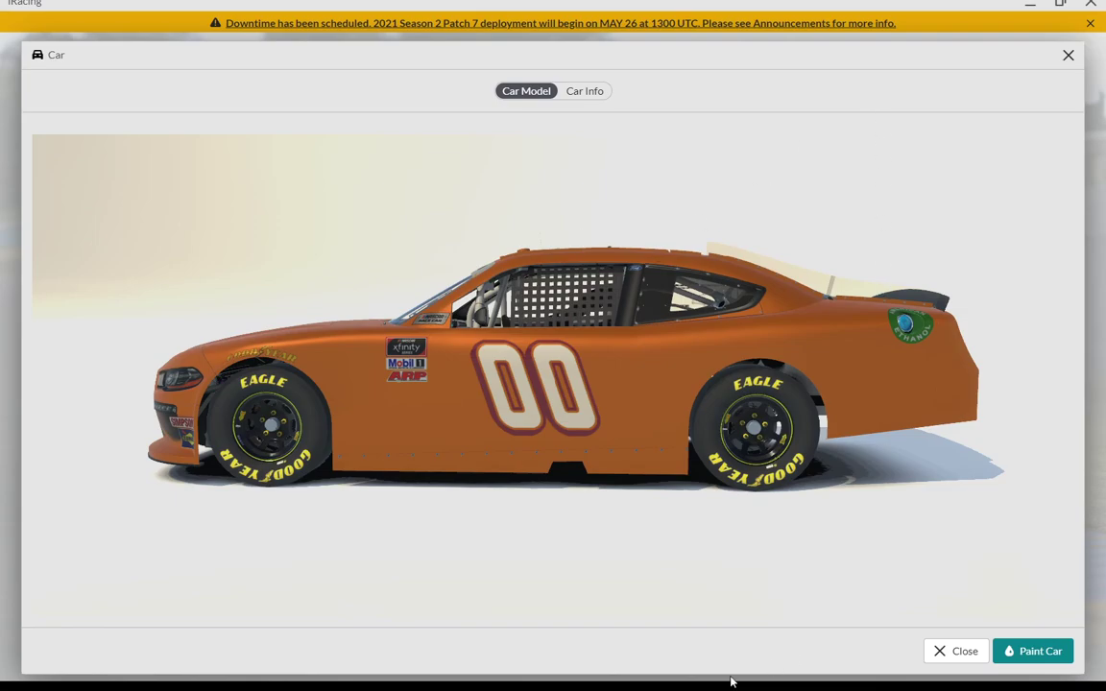
left_click(1031, 7)
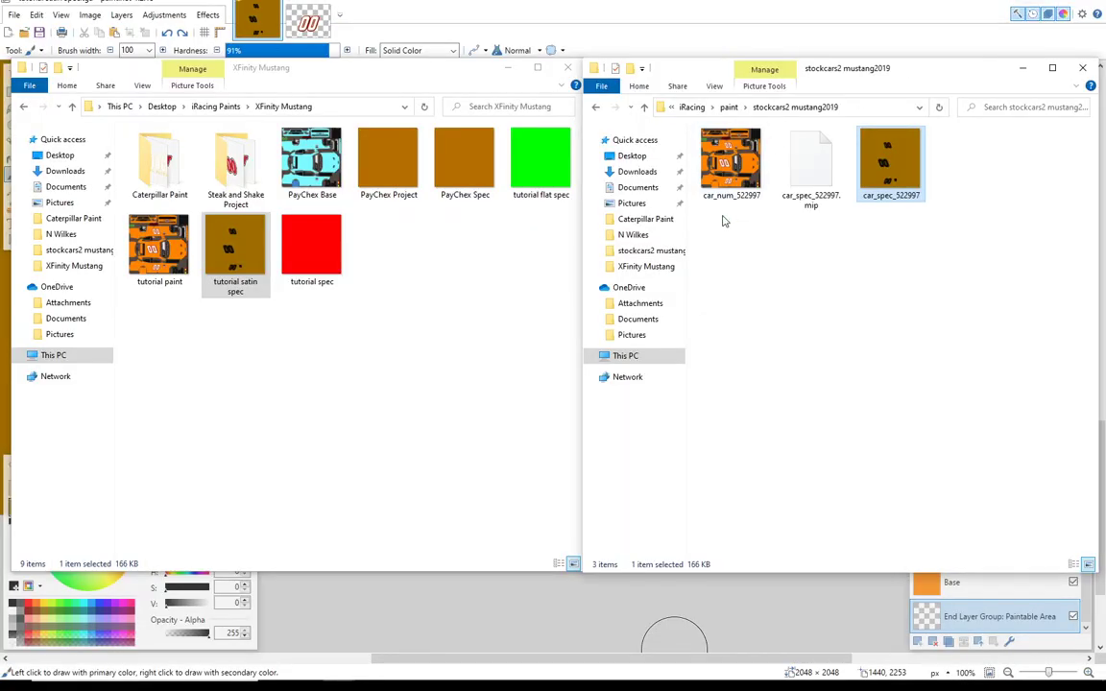
Step: Copy all the files in the stockcars2 mustang2019 folder, including the spec's mip file
left_click(755, 179)
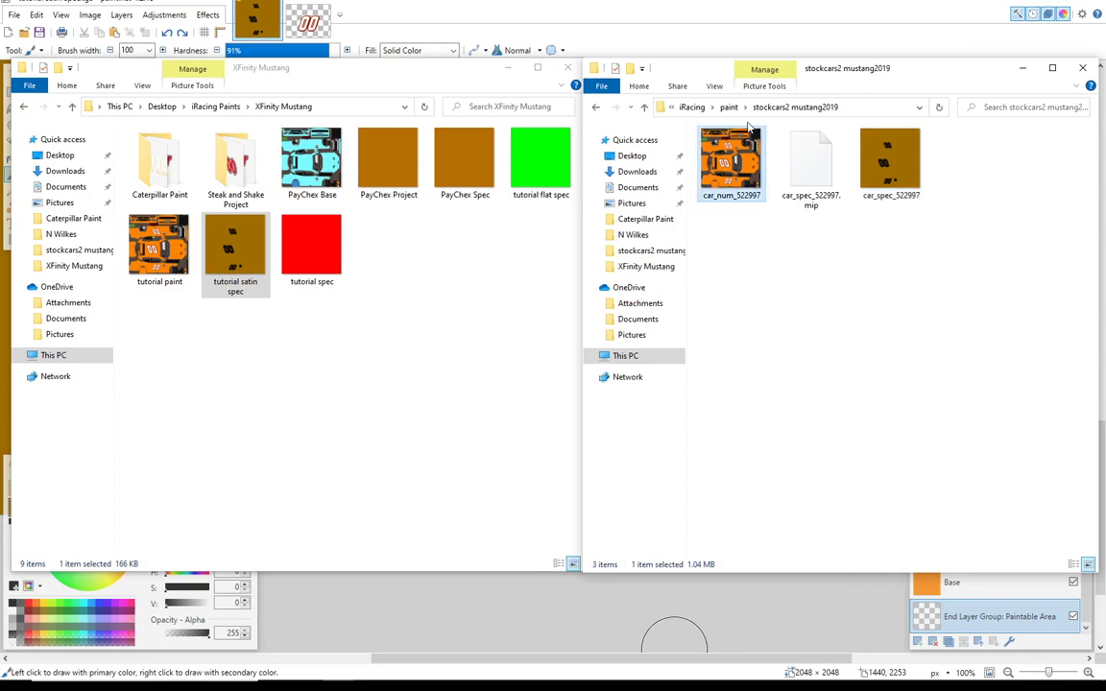
key("ctrl+a")
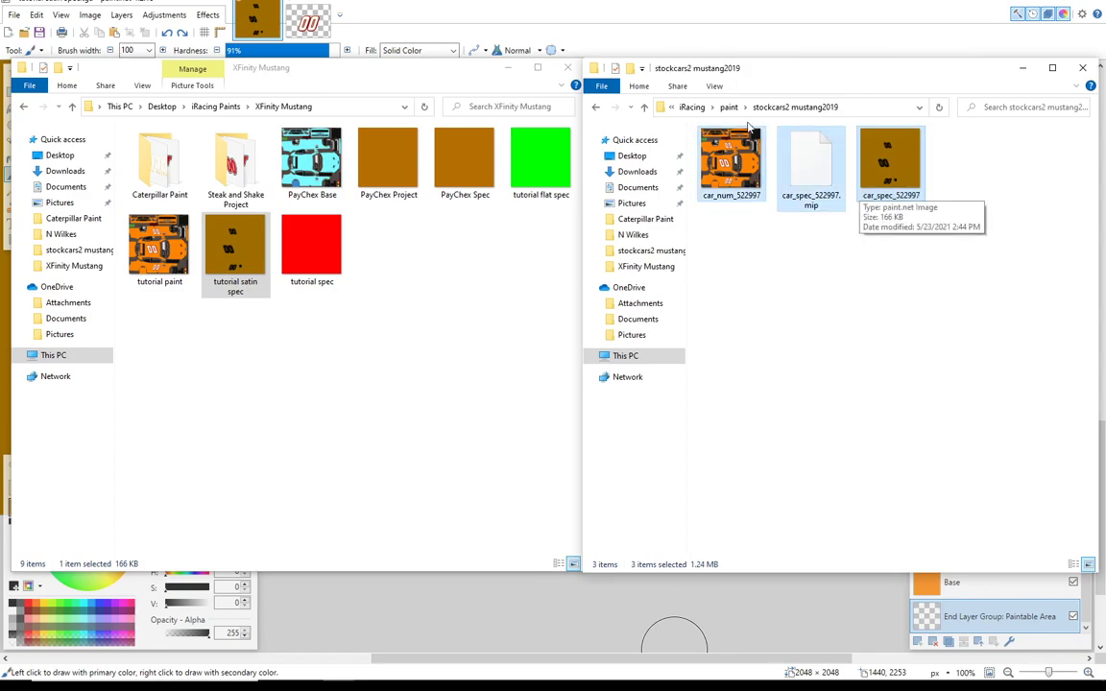
left_click(734, 168)
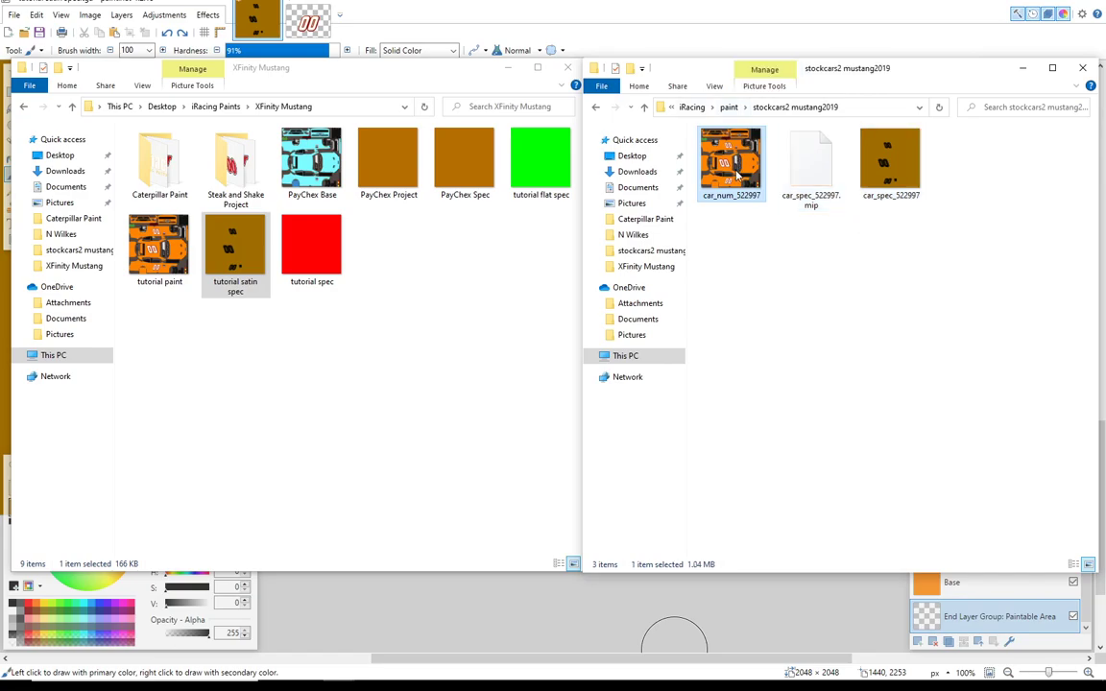
key("ctrl+a")
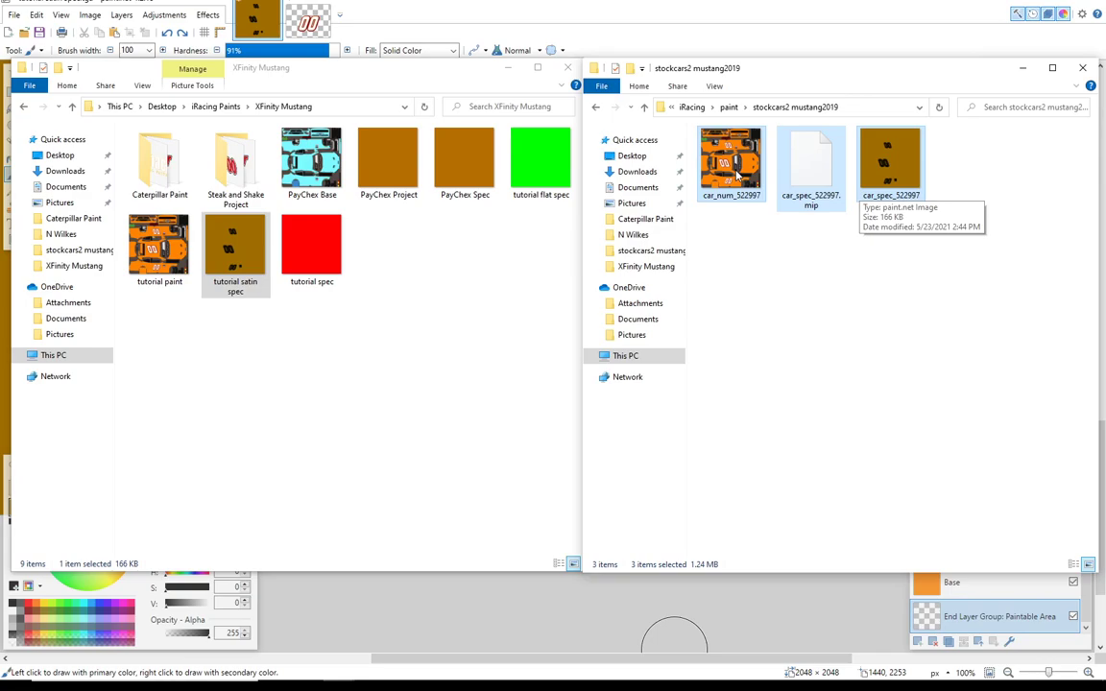
Step: Create a new folder named Tutorial TP Files inside the XFinity Mustang folder
left_click(474, 305)
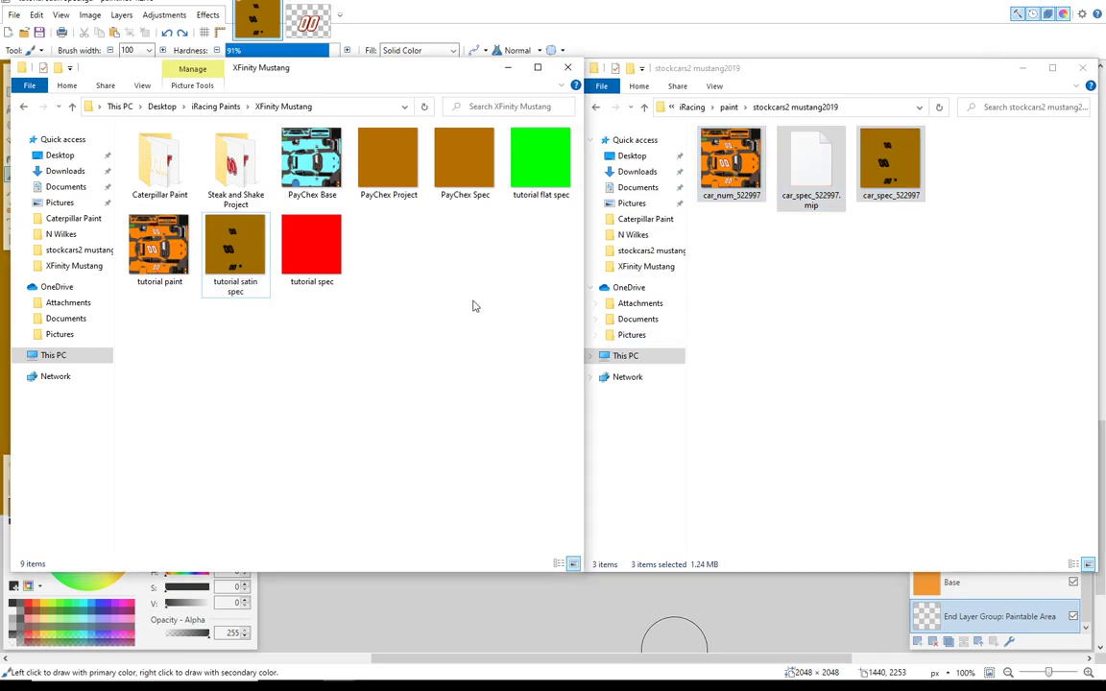
right_click(411, 278)
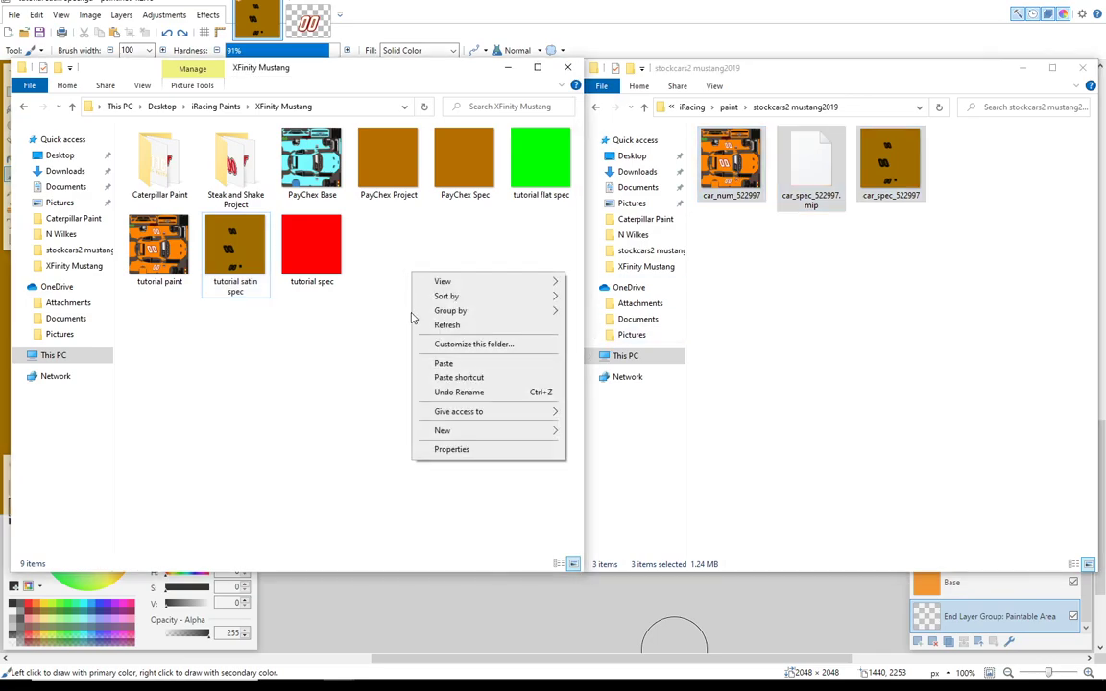
mouse_move(460, 430)
left_click(592, 432)
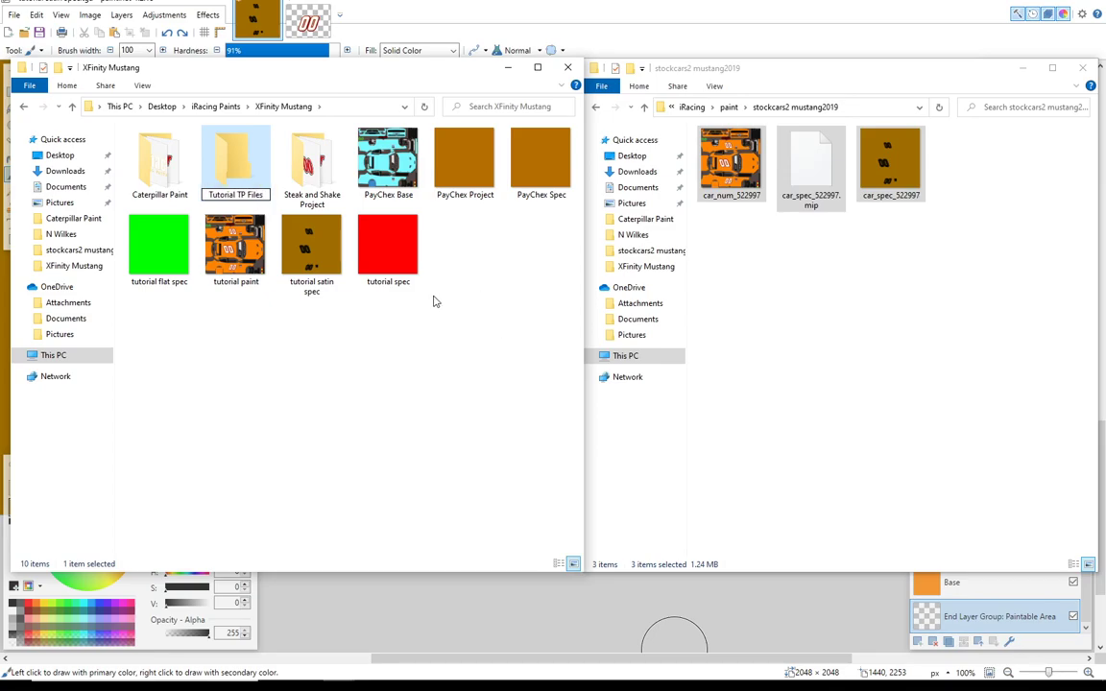
key("Return")
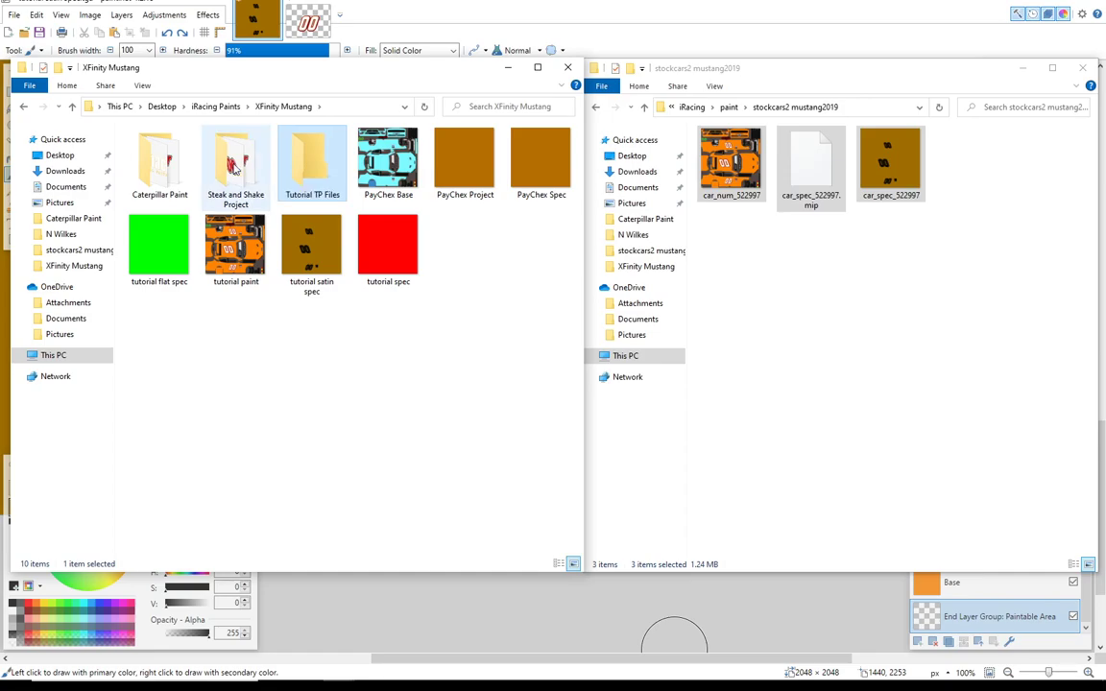
Step: Paste the copied car_num, car_spec and mip files into the Tutorial TP Files folder
double_click(296, 161)
right_click(239, 205)
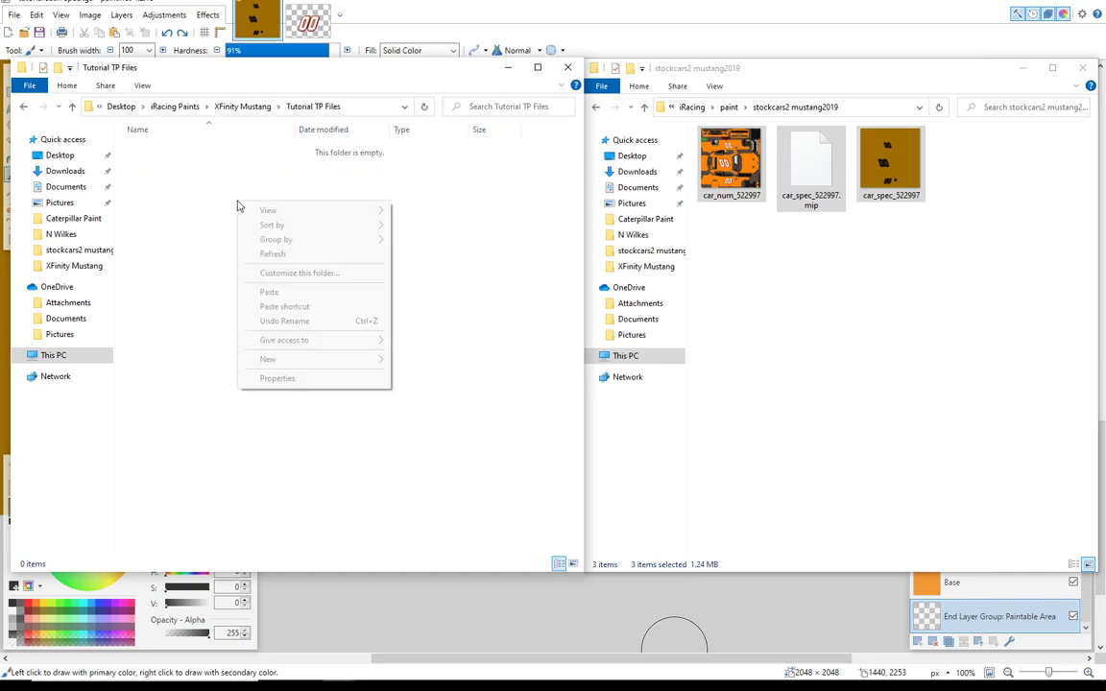
left_click(266, 293)
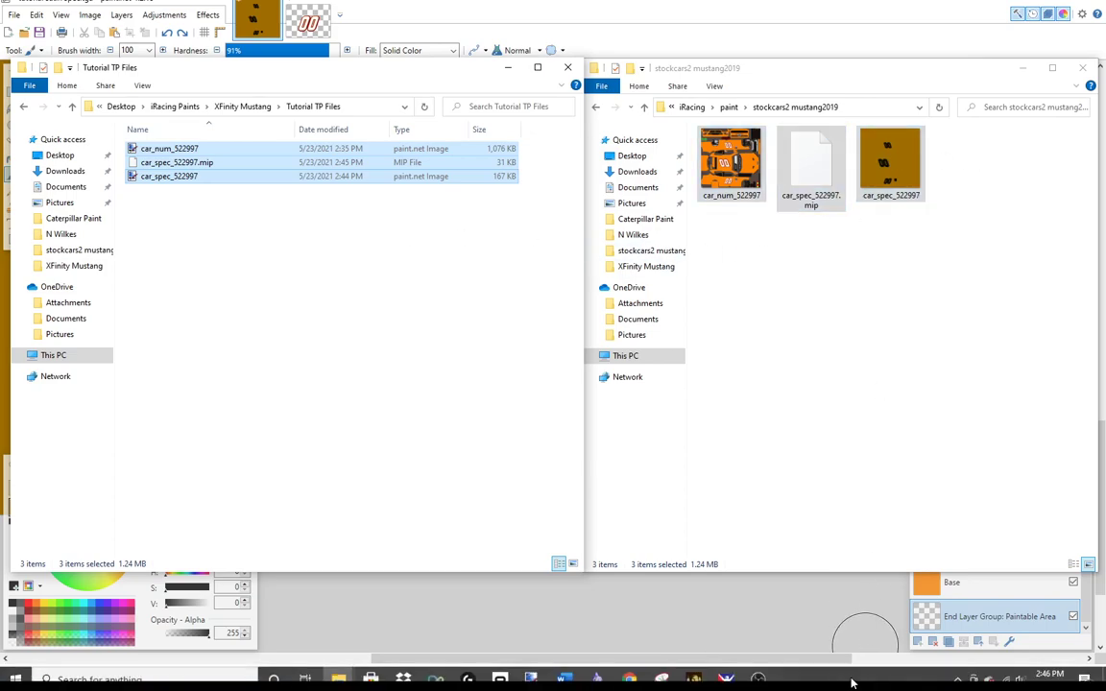
Step: Inspect the finished orange 00 car from another angle in the iRacing car model viewer
left_click(732, 674)
left_click_drag(647, 409, 607, 233)
left_click(1042, 6)
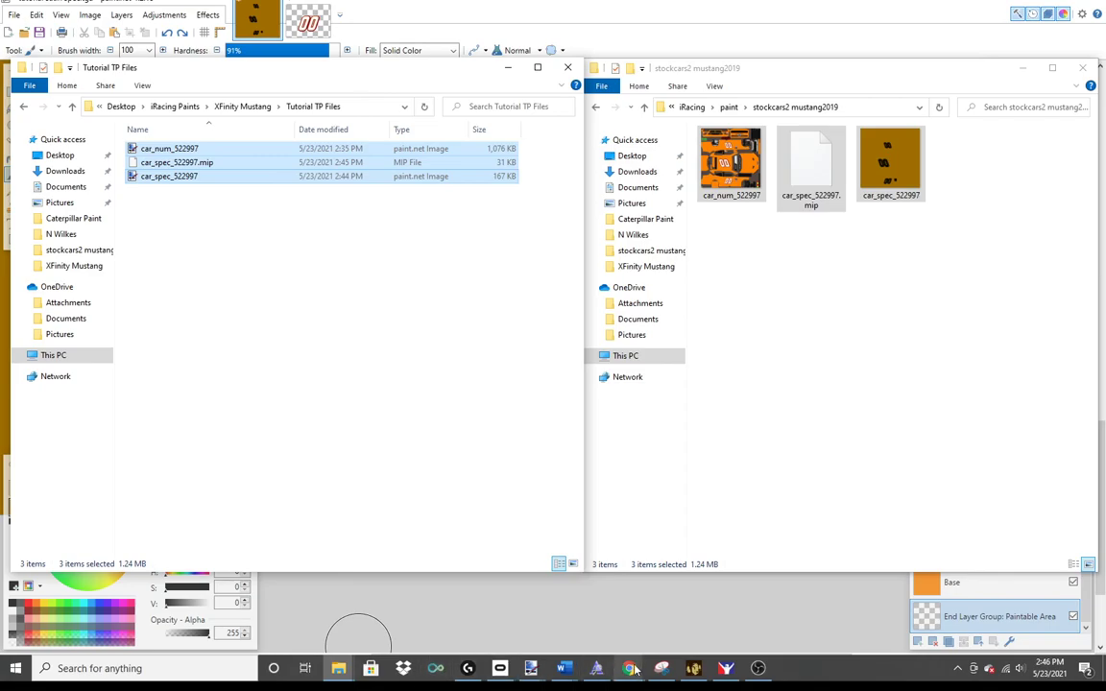
Step: Switch to Chrome and open the Trading Paints My Paints page in a new tab
mouse_move(634, 669)
left_click(576, 605)
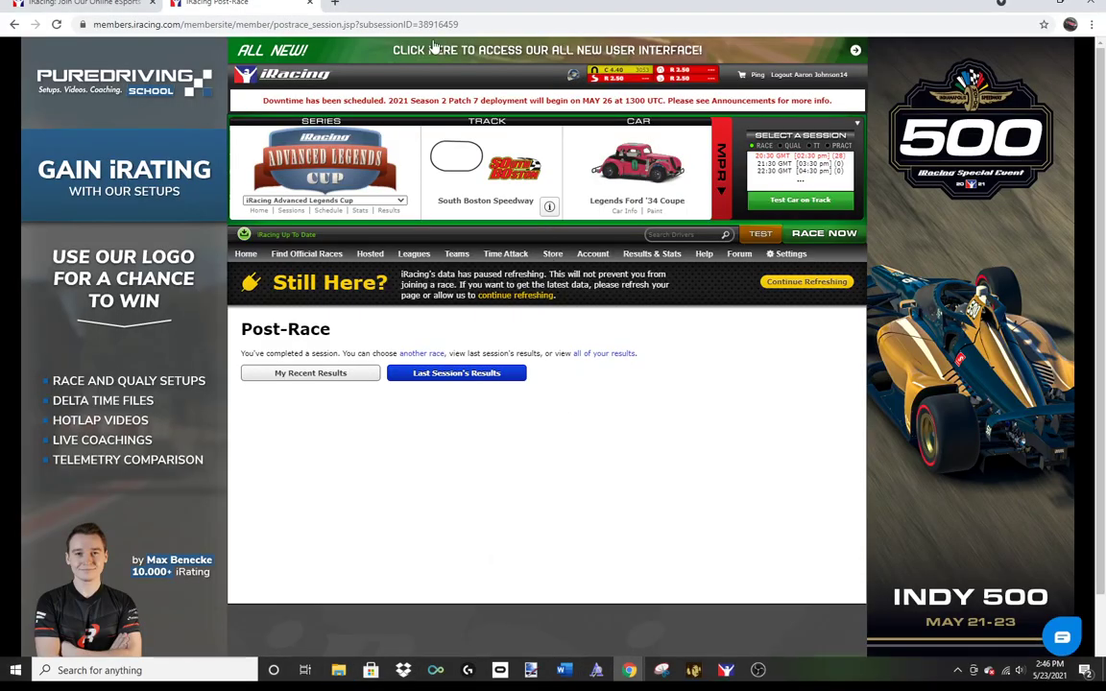
left_click(335, 4)
type("t")
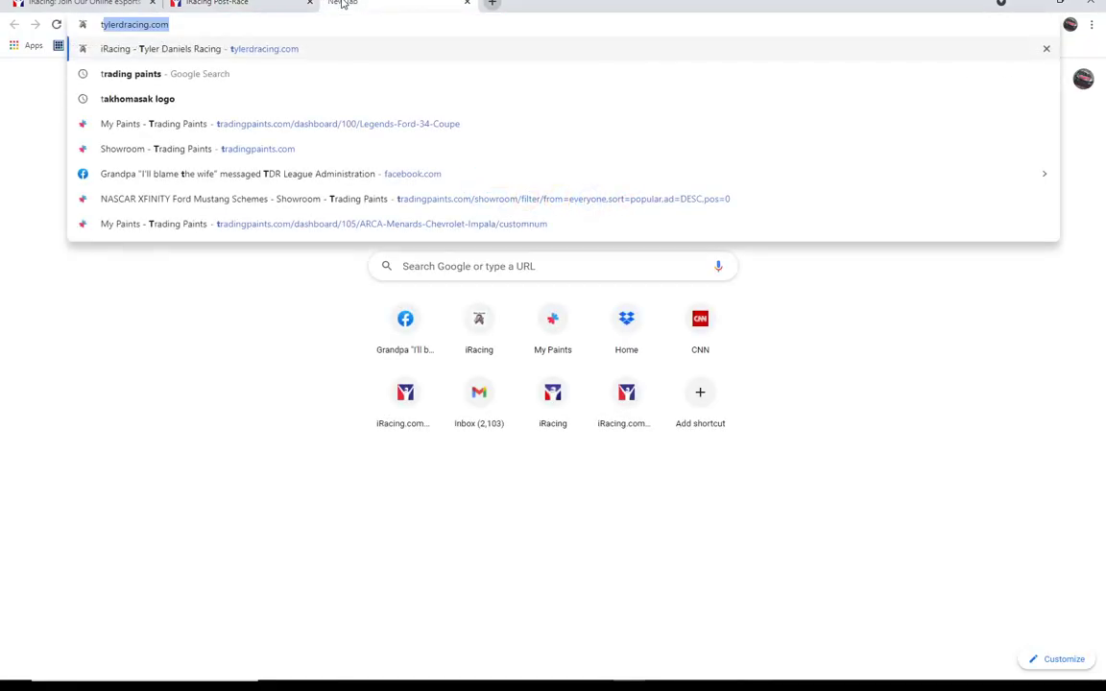
type("ra")
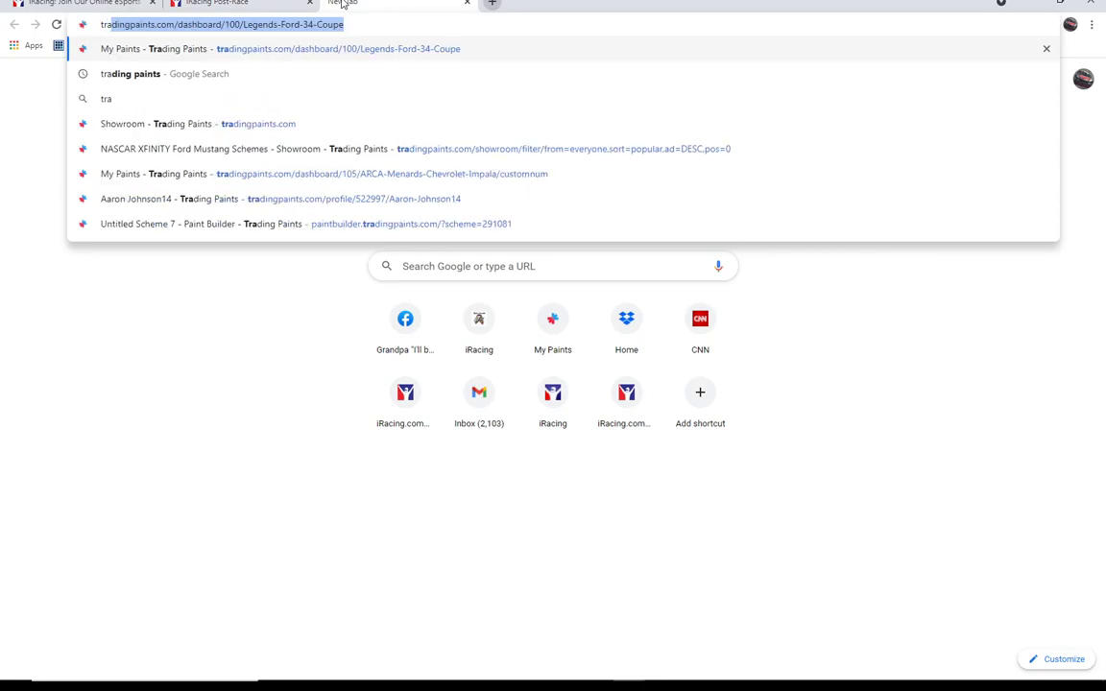
key("Return")
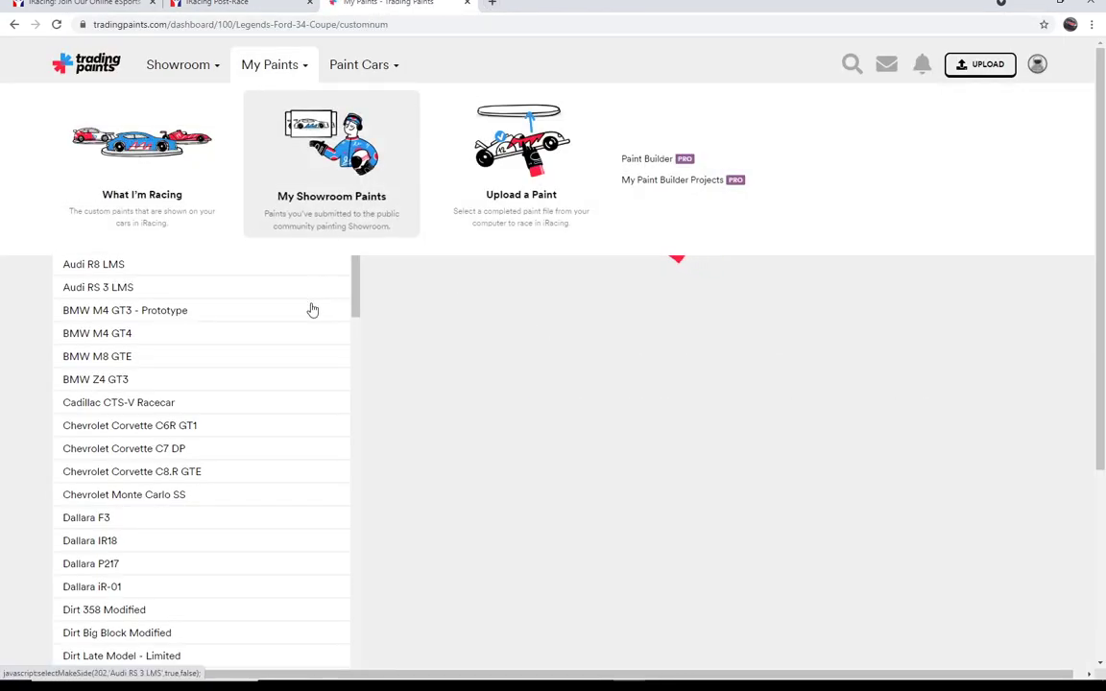
Step: Choose NASCAR XFINITY Ford Mustang from the car list and show its Custom Number paint
mouse_move(354, 277)
left_mouse_down()
mouse_move(346, 342)
mouse_move(372, 511)
mouse_move(368, 571)
left_mouse_up()
left_click(196, 544)
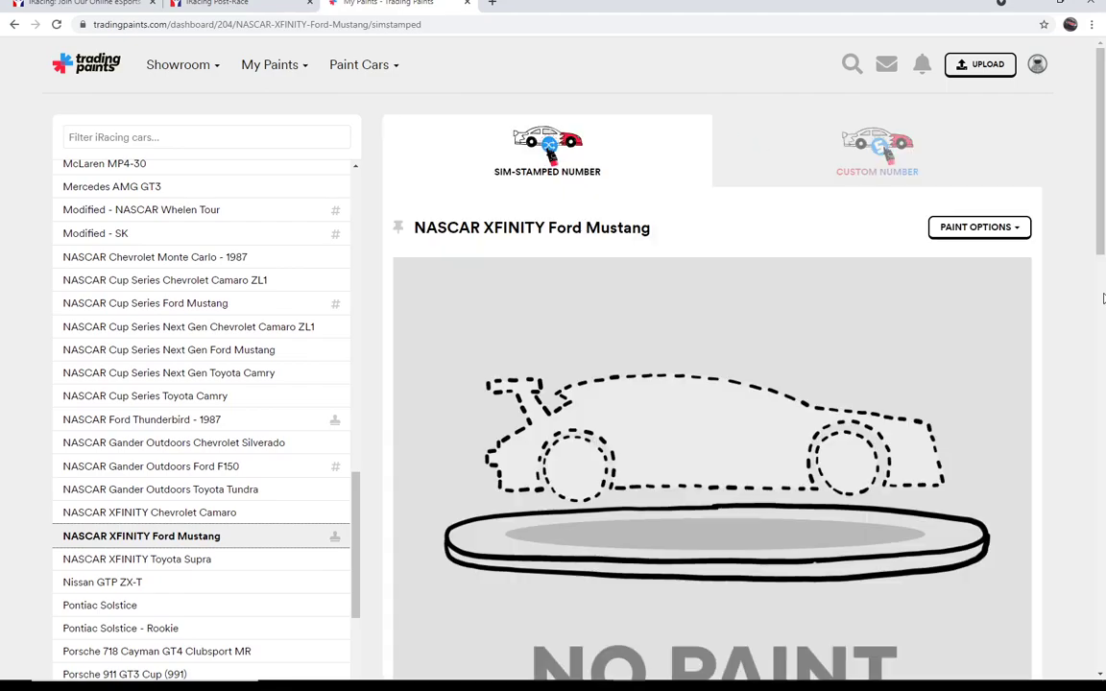
left_click(884, 160)
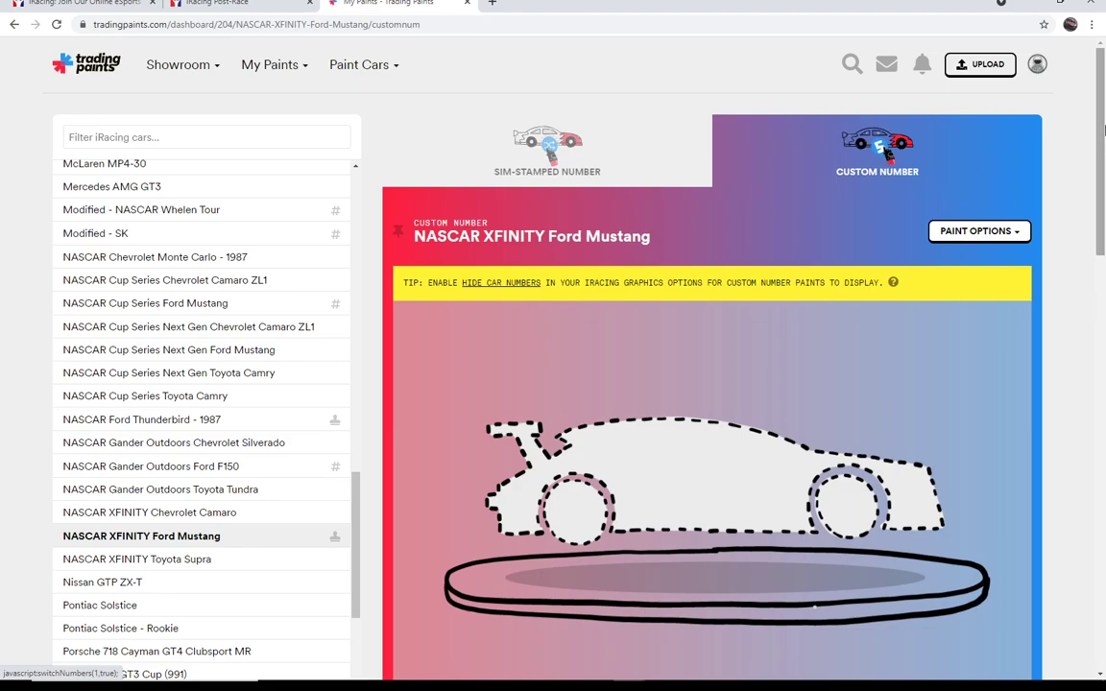
scroll(1102, 160, "down", 1)
scroll(1103, 160, "up", 1)
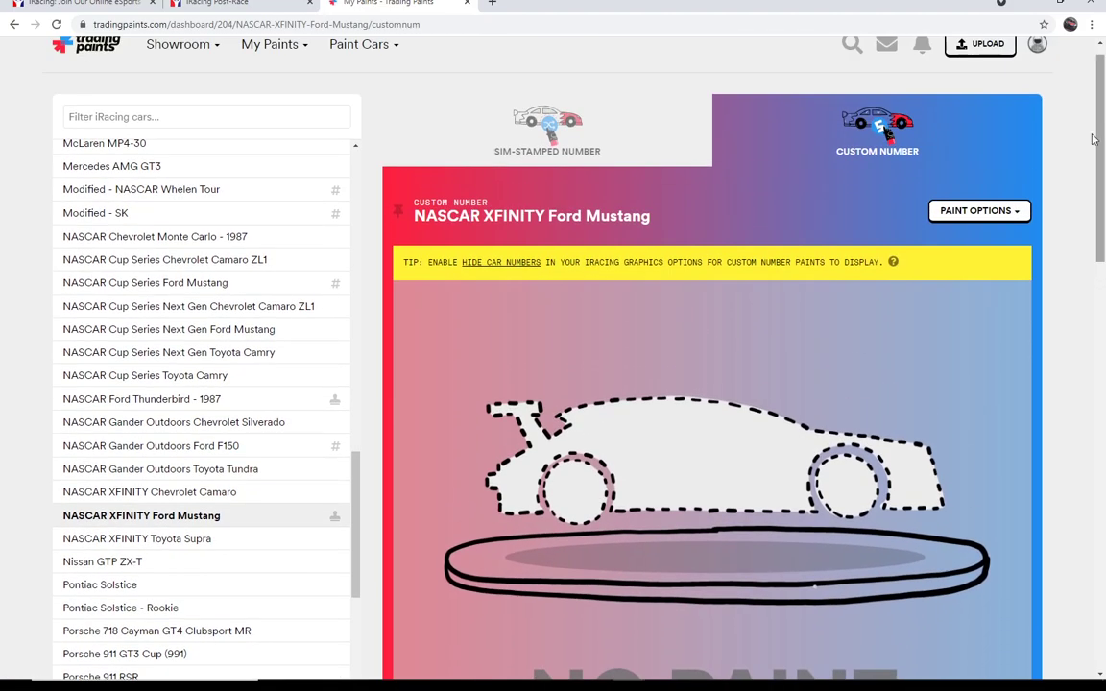
Step: Start a new custom-number paint upload for the NASCAR XFINITY Ford Mustang with car number 00
left_click(1008, 210)
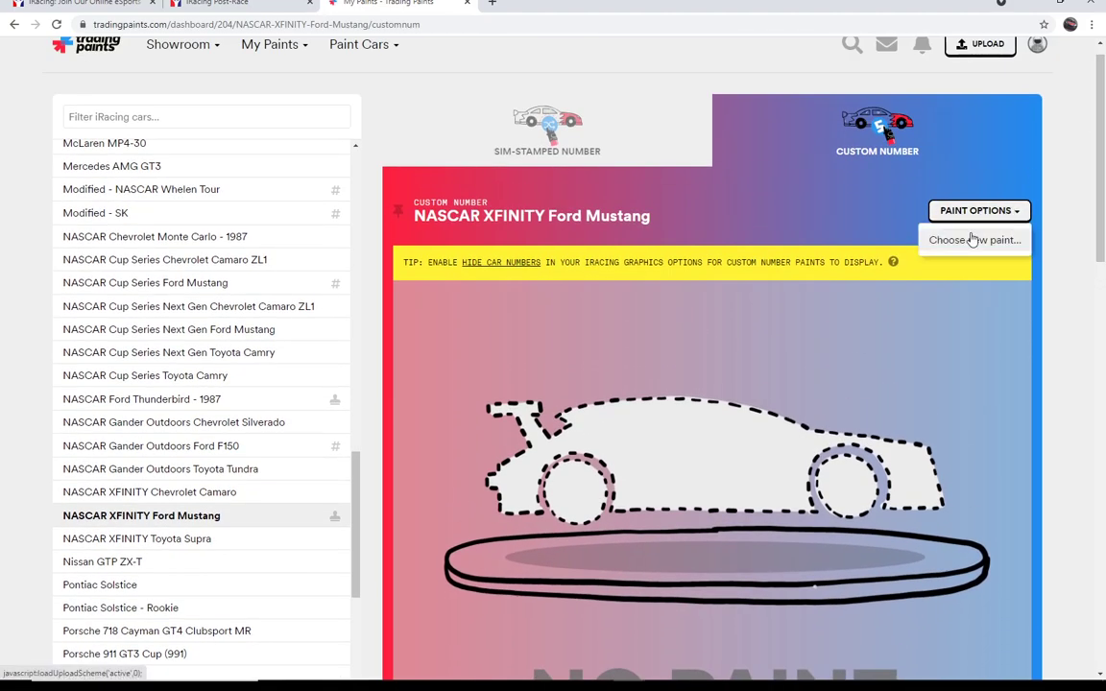
left_click(974, 239)
left_click(506, 213)
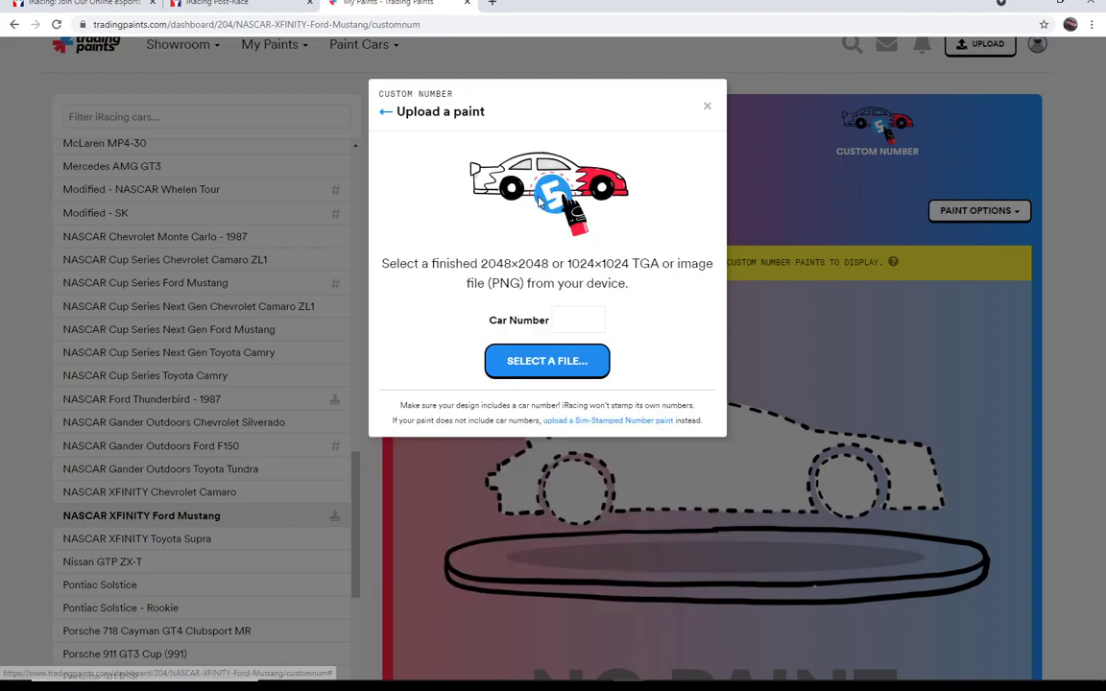
left_click(575, 323)
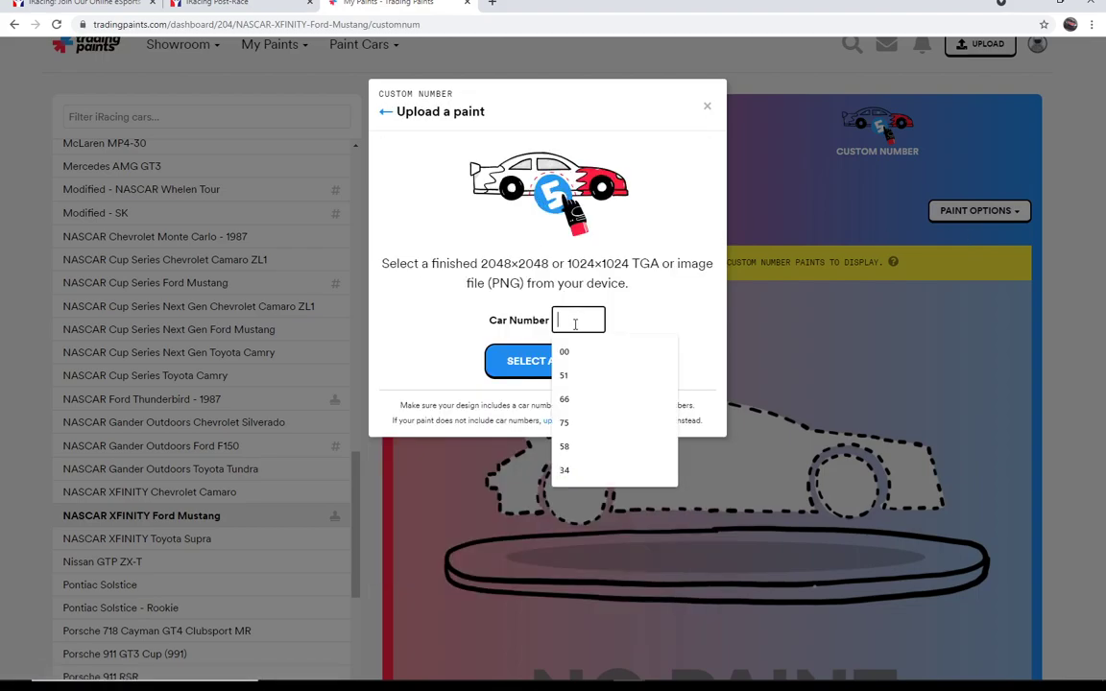
type("00")
Step: Upload the car_num paint file from the Tutorial TP Files folder inside XFinity Mustang and dismiss the upload dialog
left_click(544, 362)
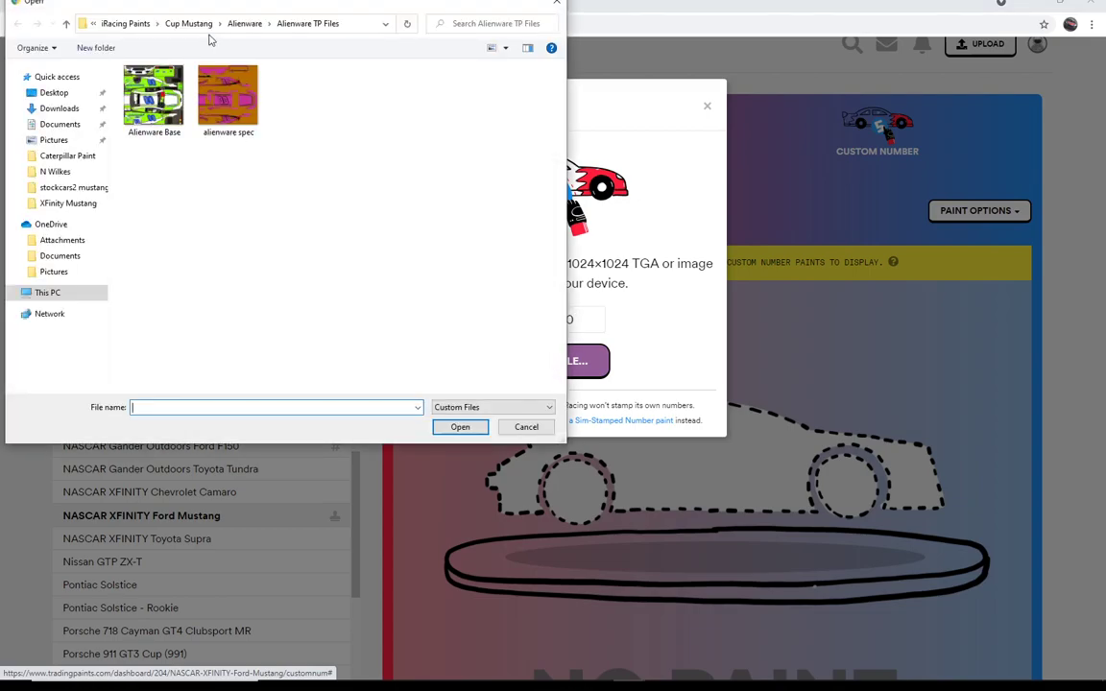
left_click(123, 23)
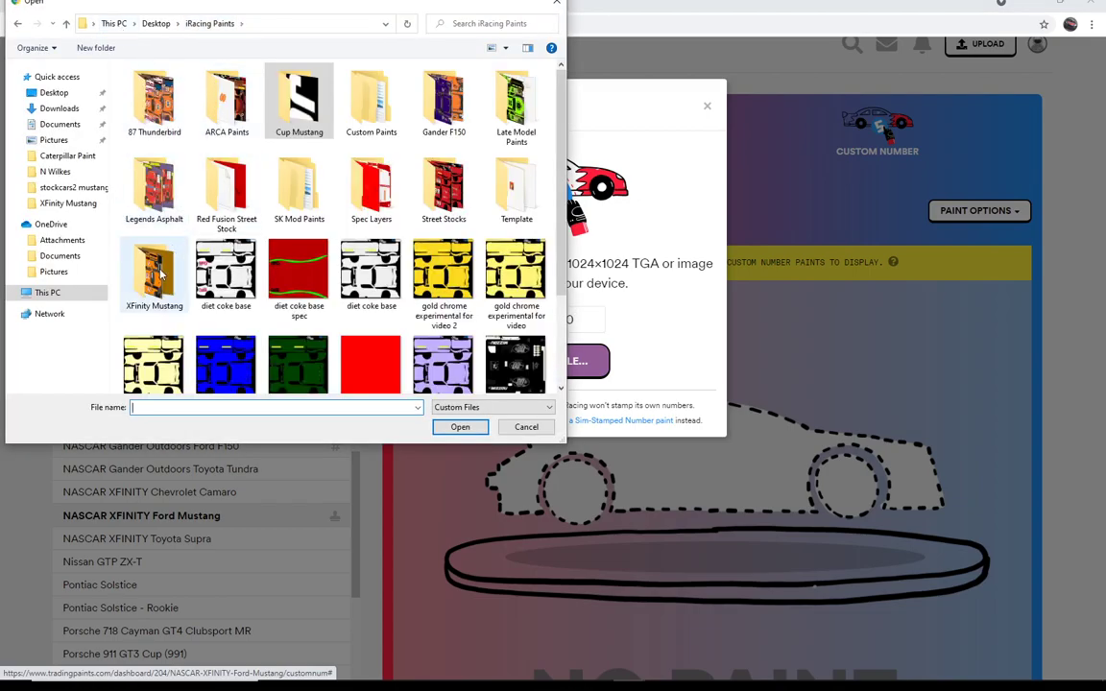
double_click(154, 272)
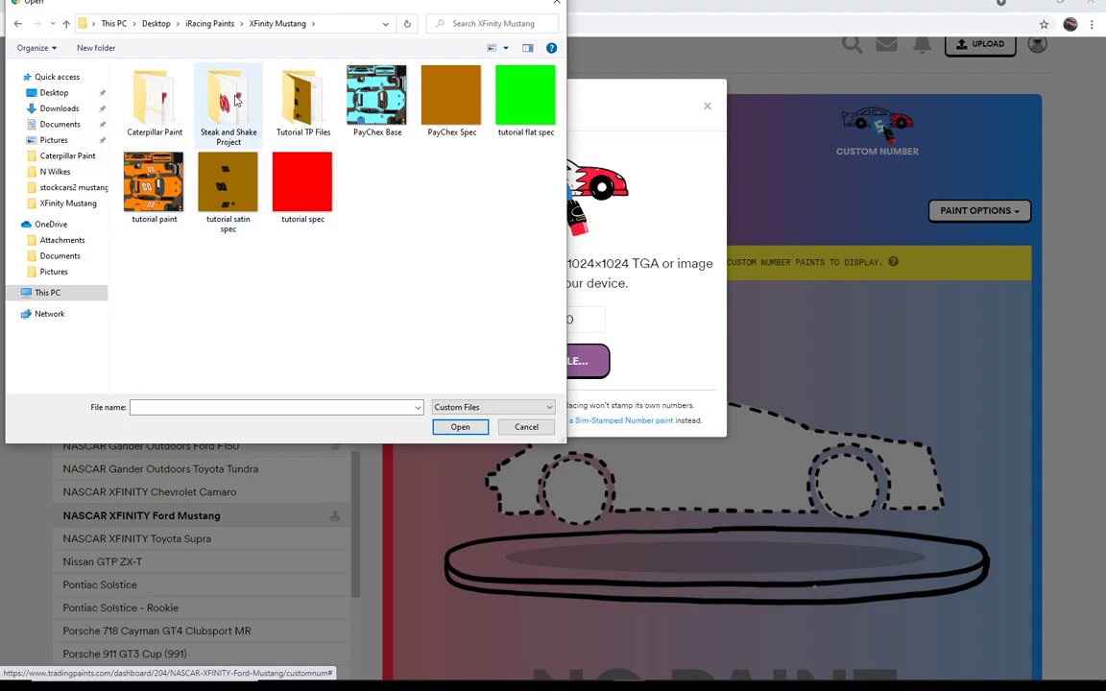
double_click(304, 95)
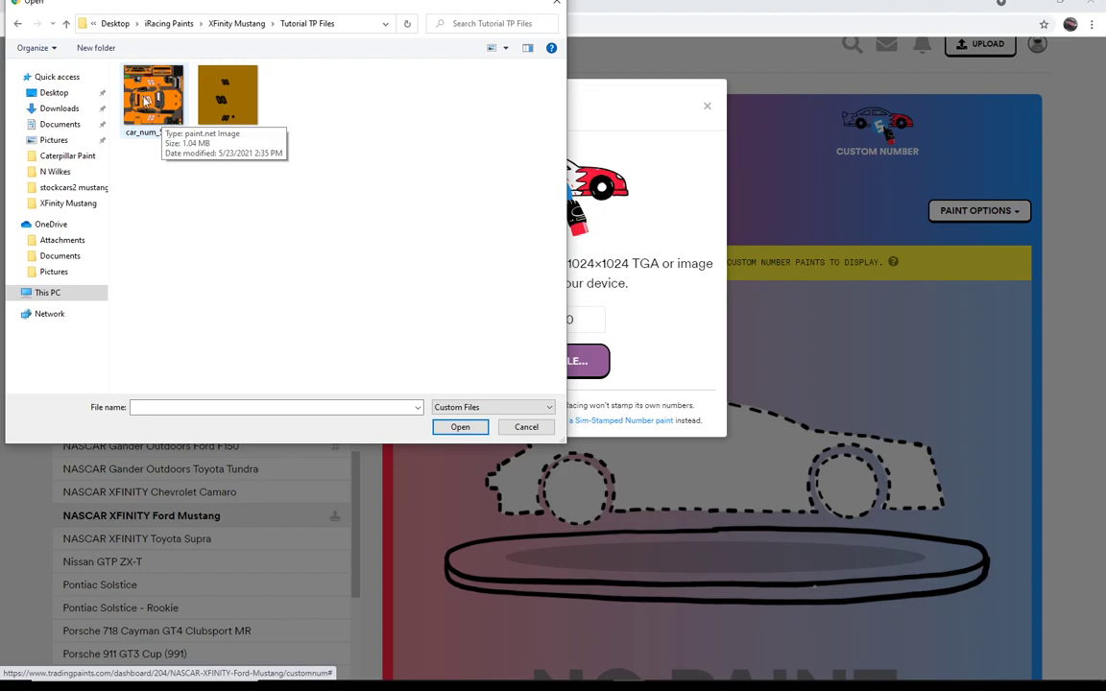
left_click(169, 109)
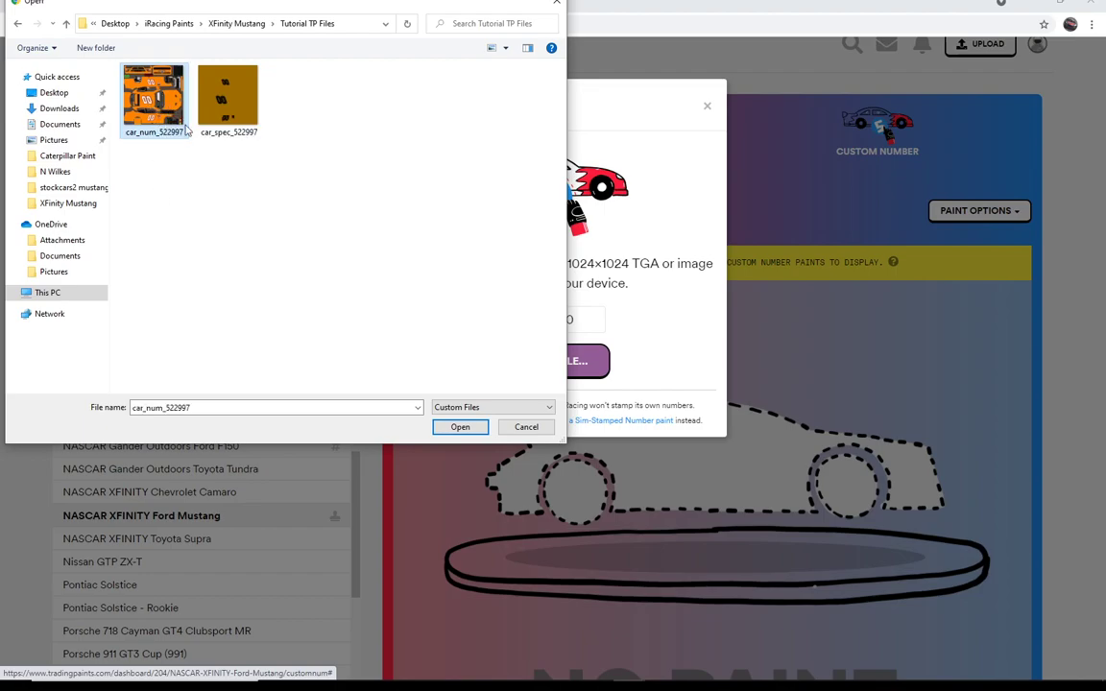
left_click(449, 429)
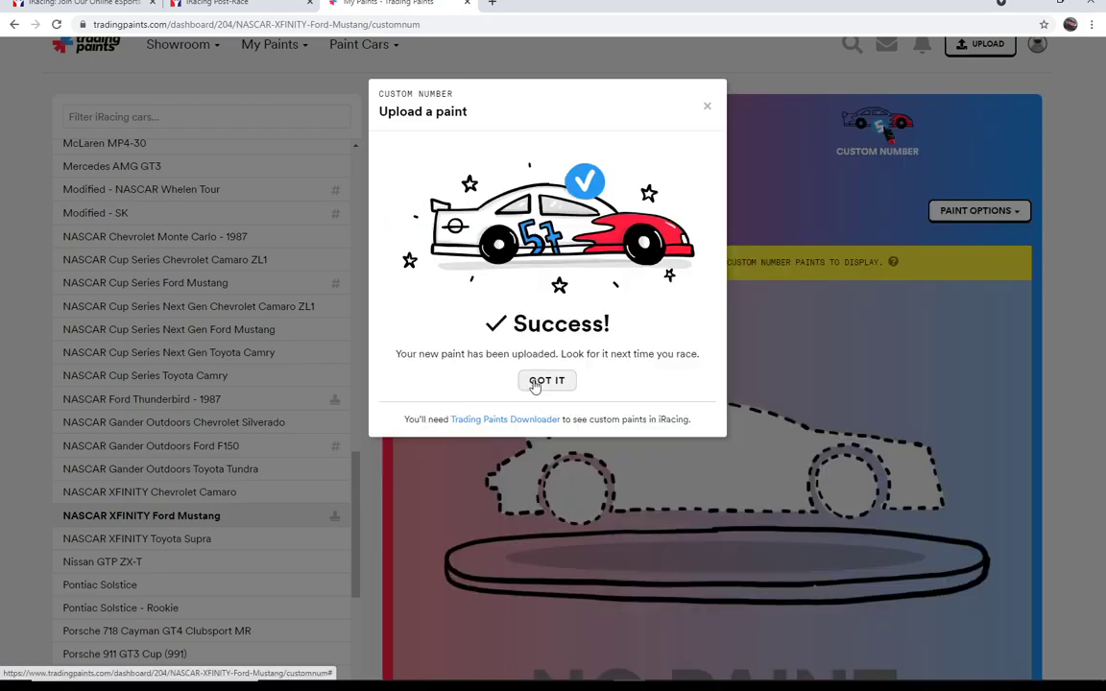
left_click(540, 383)
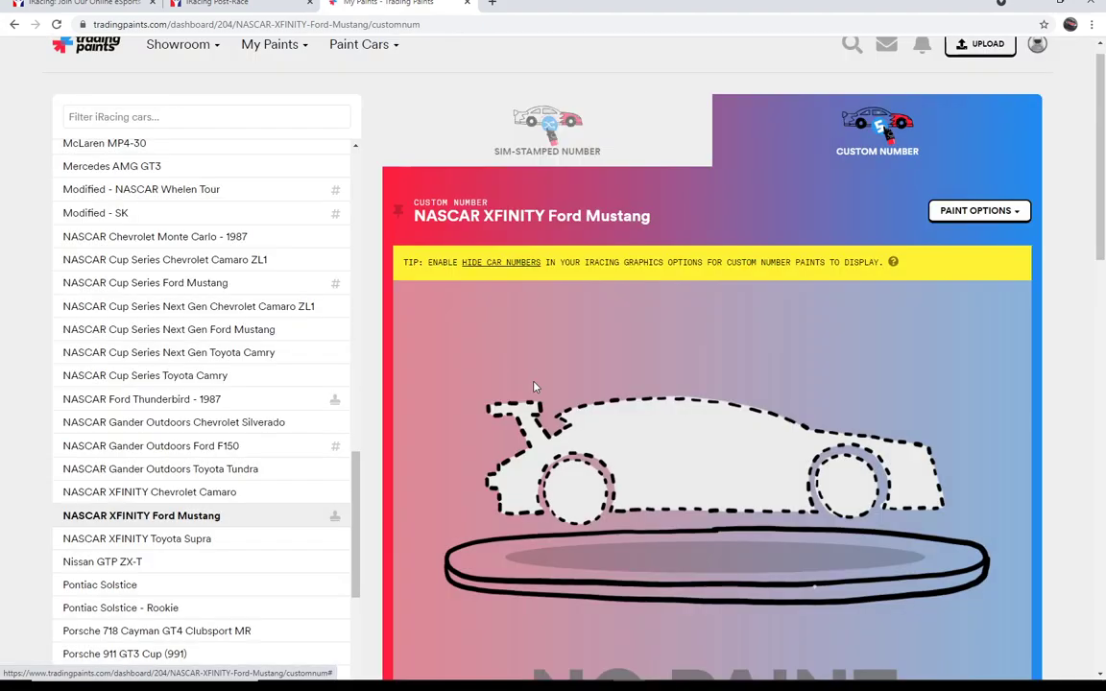
Step: Add the car_spec MIP file from the Tutorial TP Files folder as the Mustang's custom-number spec map and dismiss the upload dialog
left_click(989, 213)
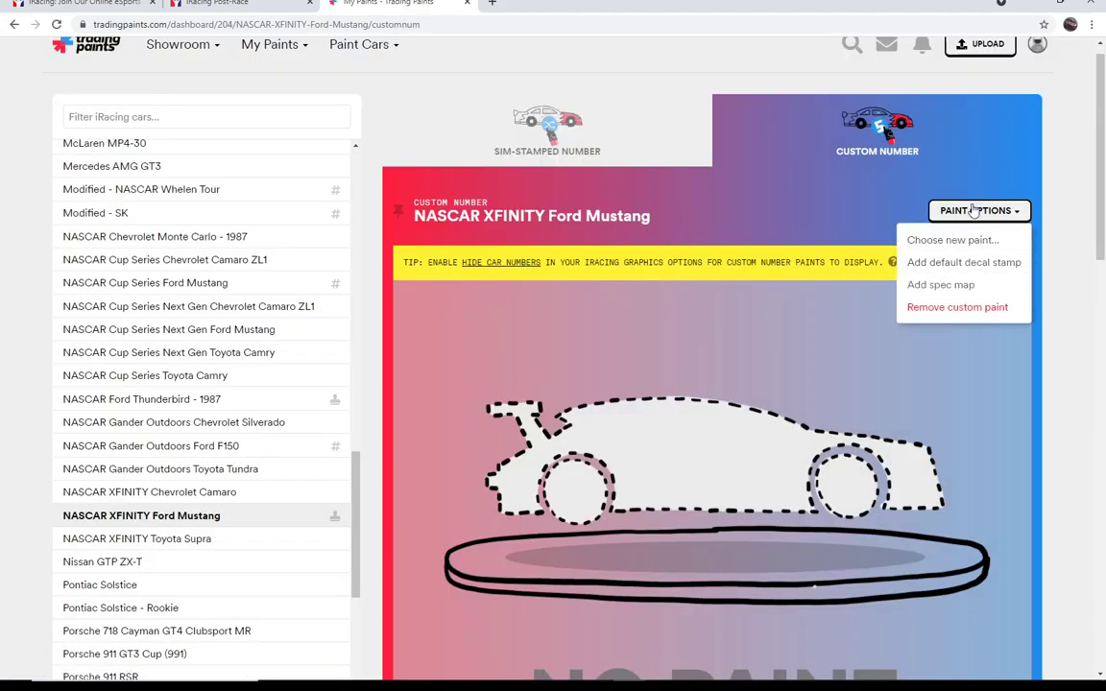
left_click(941, 285)
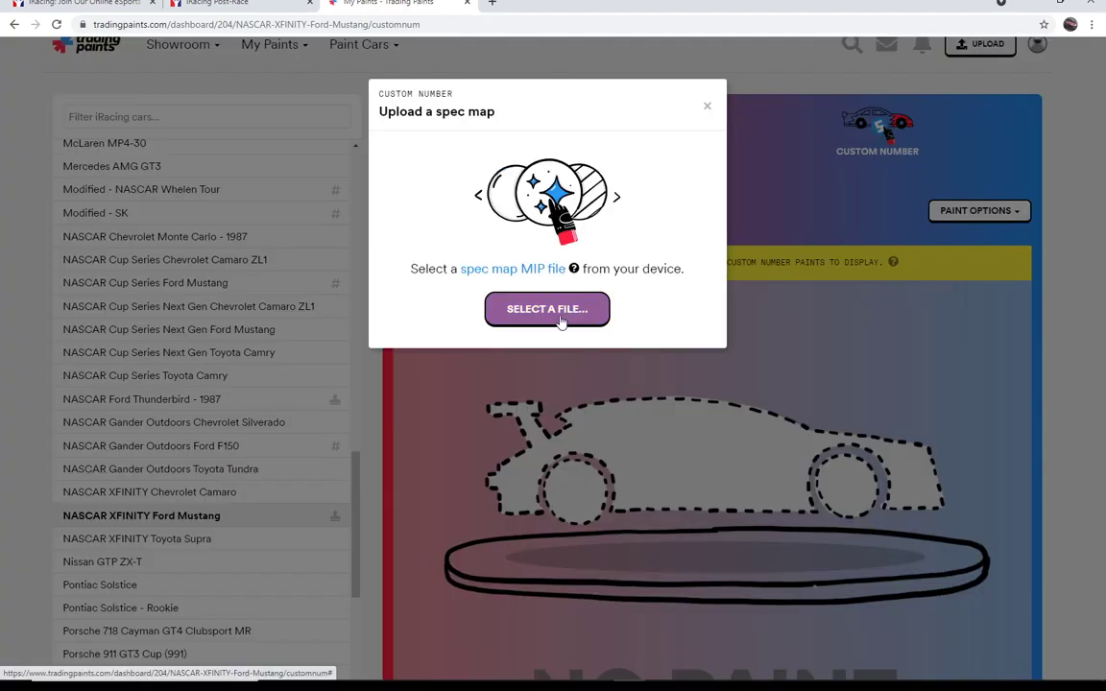
left_click(561, 309)
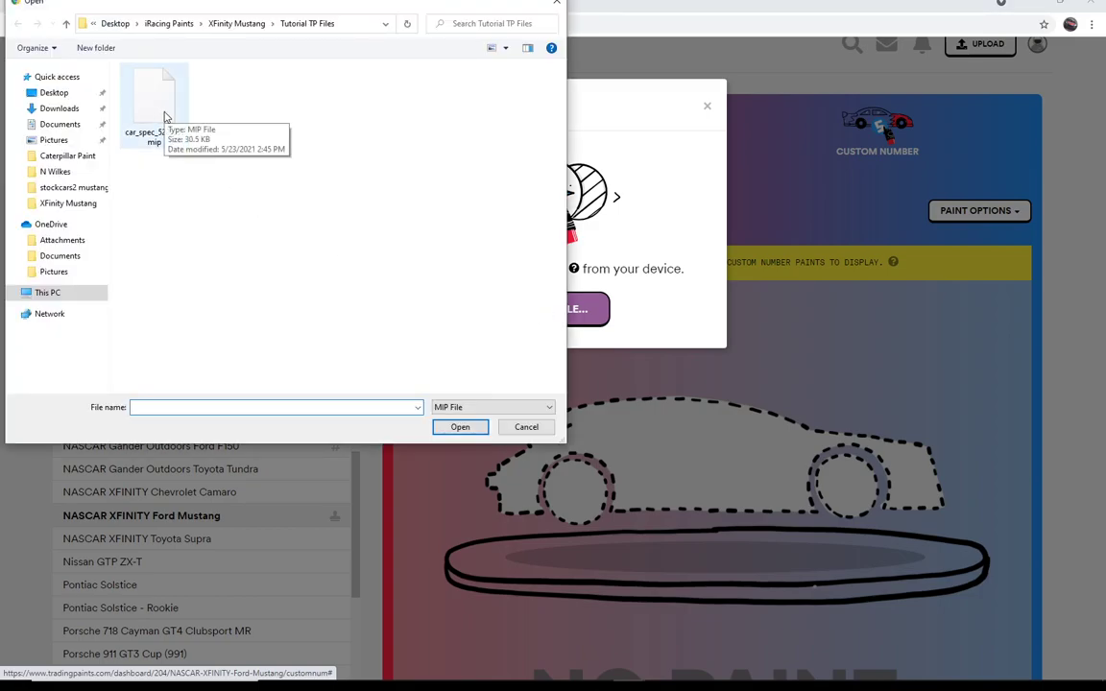
left_click(164, 116)
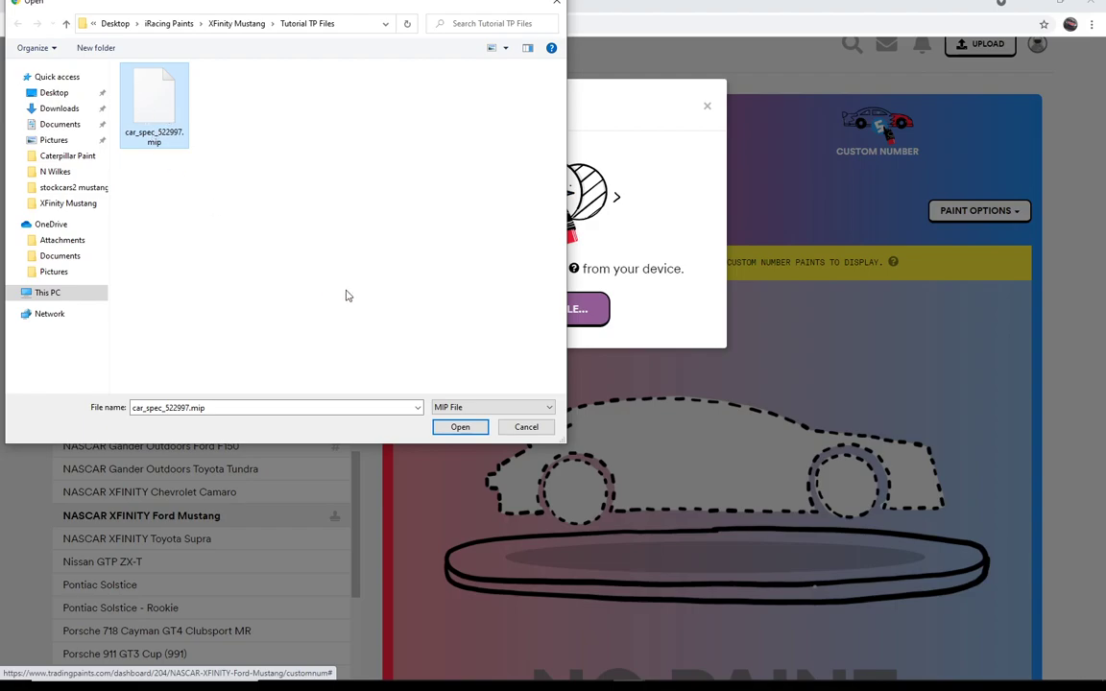
left_click(461, 428)
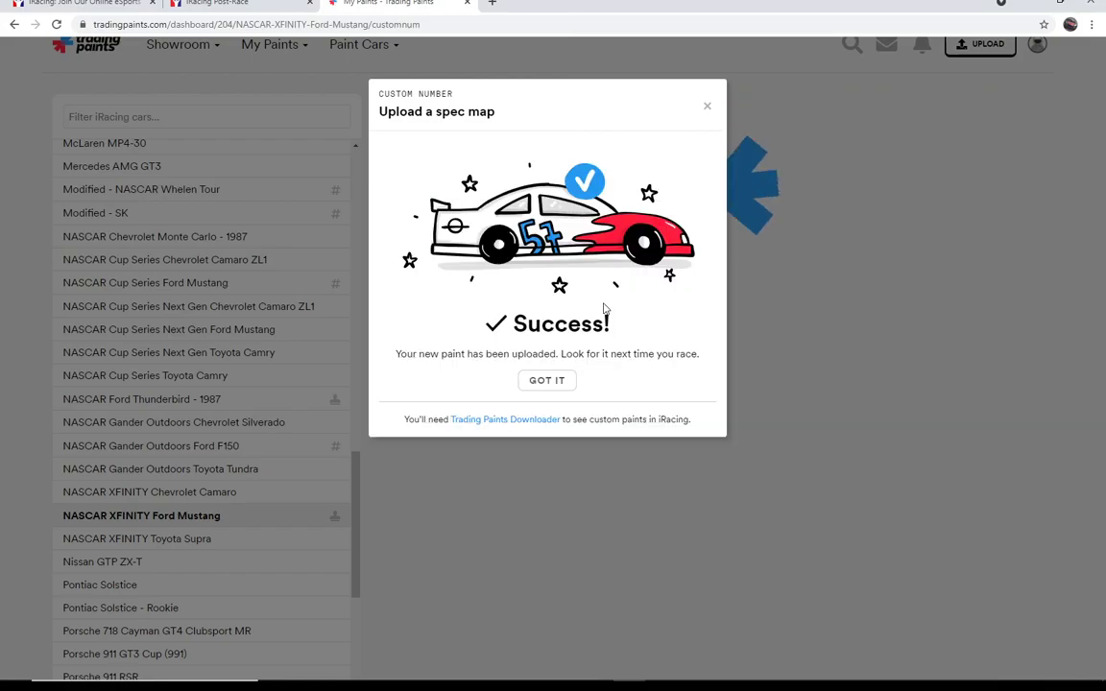
left_click(553, 378)
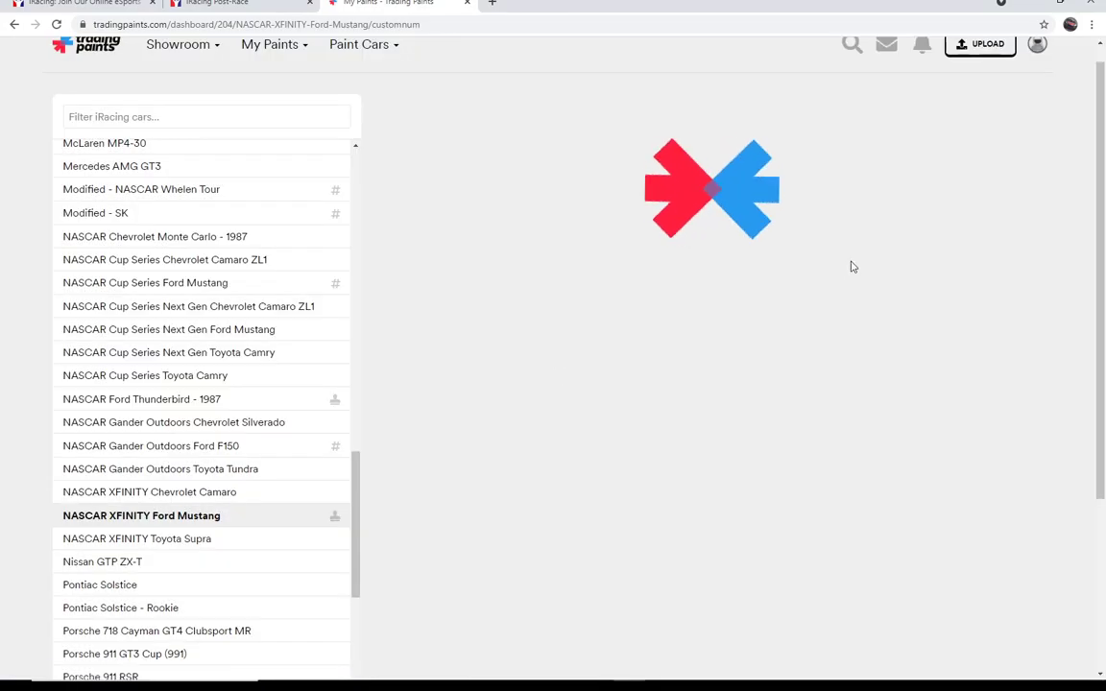
Step: Check the Mustang's custom-number paint details against its Sim-Stamped Number page and return to the Custom Number page
scroll(1102, 355, "down", 6)
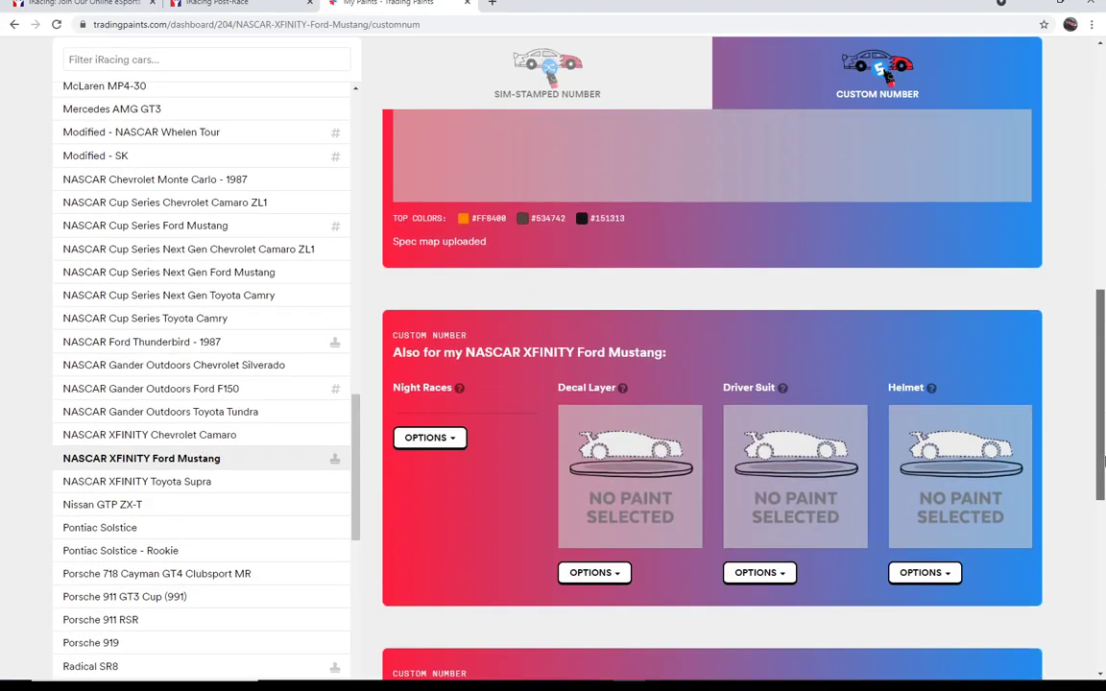
scroll(1103, 355, "up", 4)
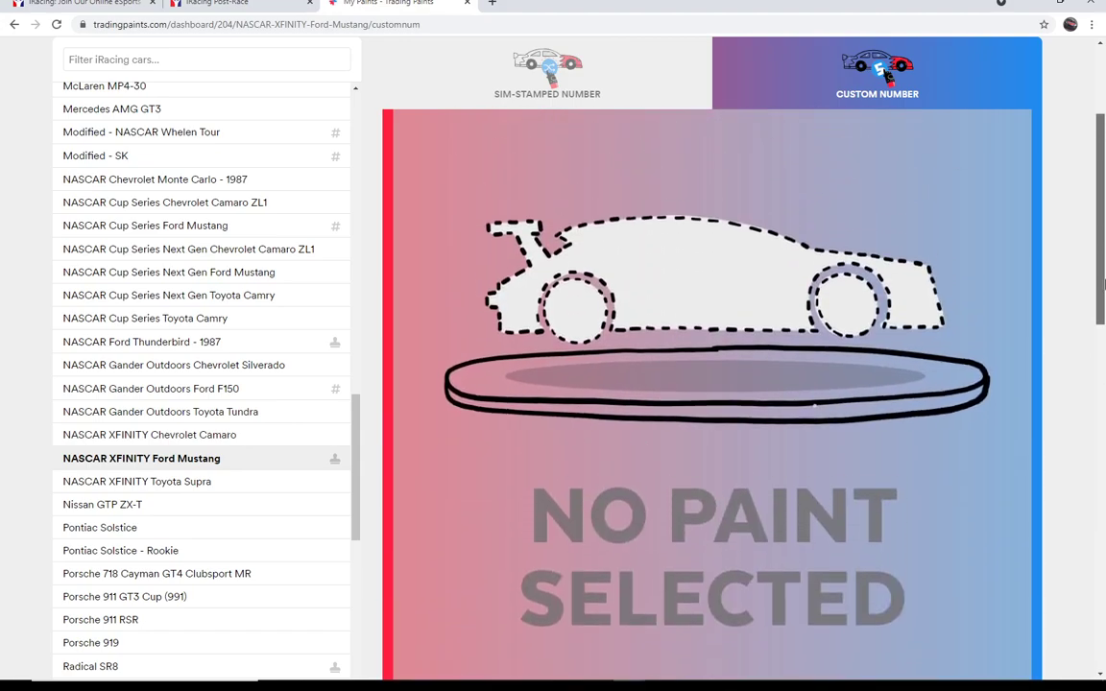
left_click(555, 84)
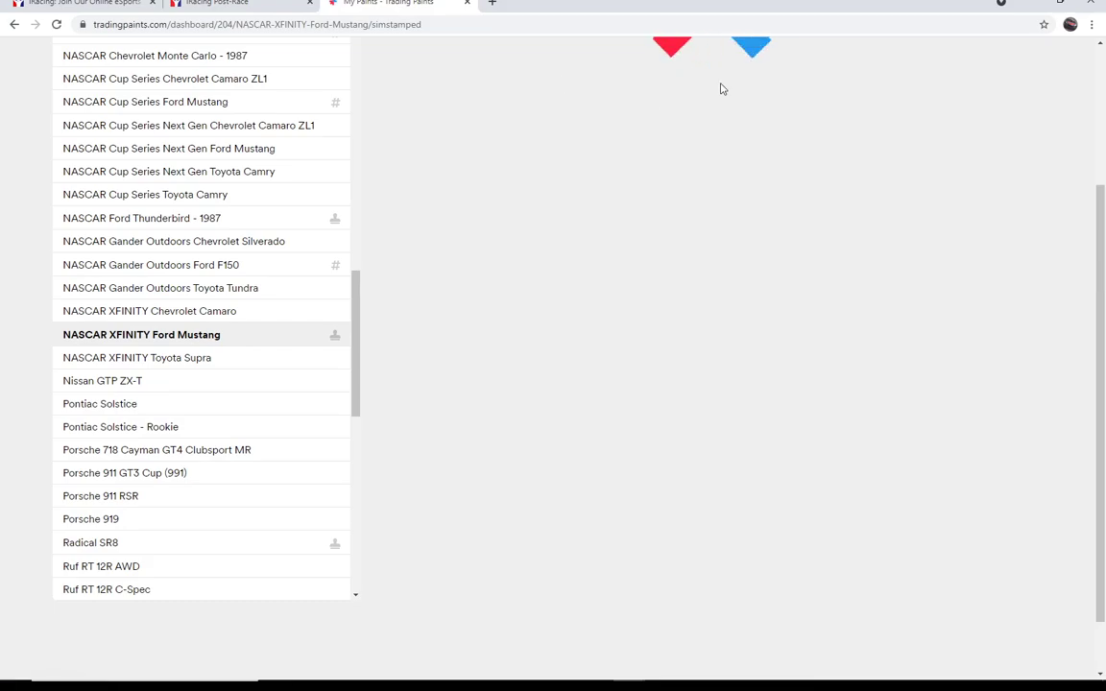
scroll(1102, 213, "up", 1)
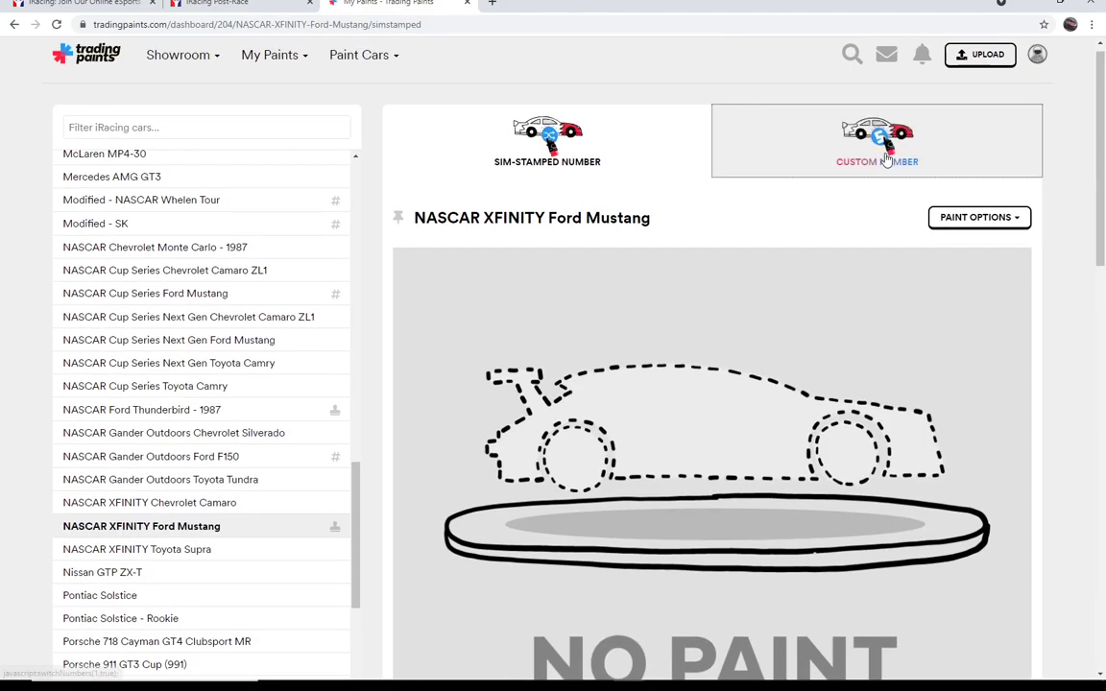
left_click(883, 159)
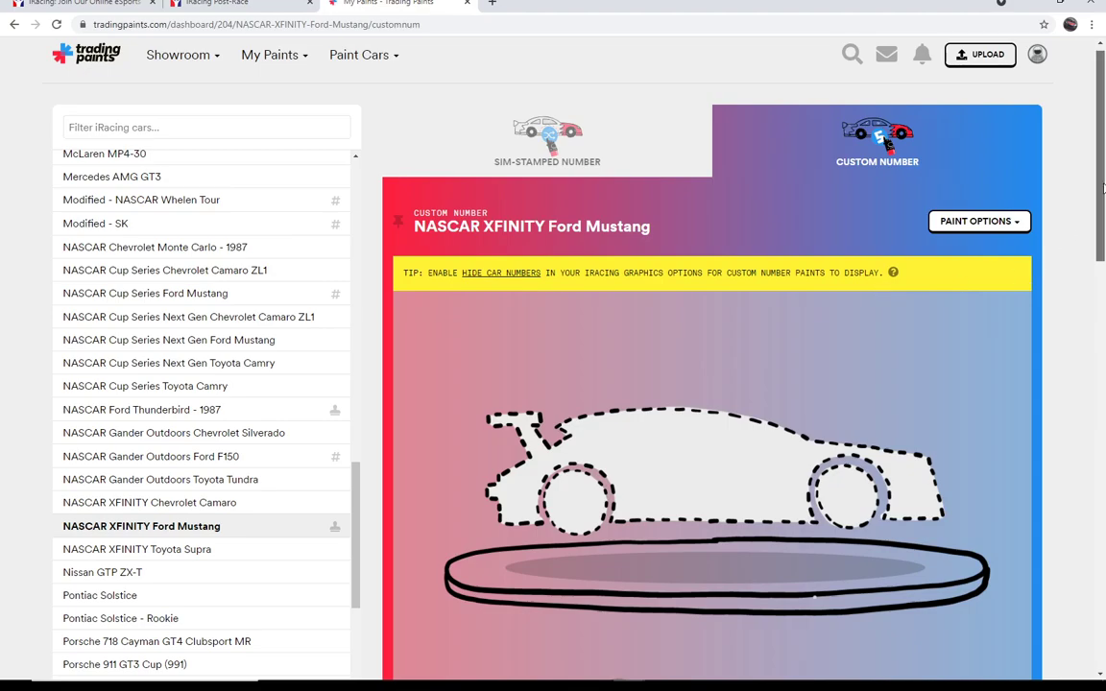
Step: Examine the Mustang's custom-number paint preview, its spec map status and the available paint options
left_click_drag(1104, 187, 1103, 361)
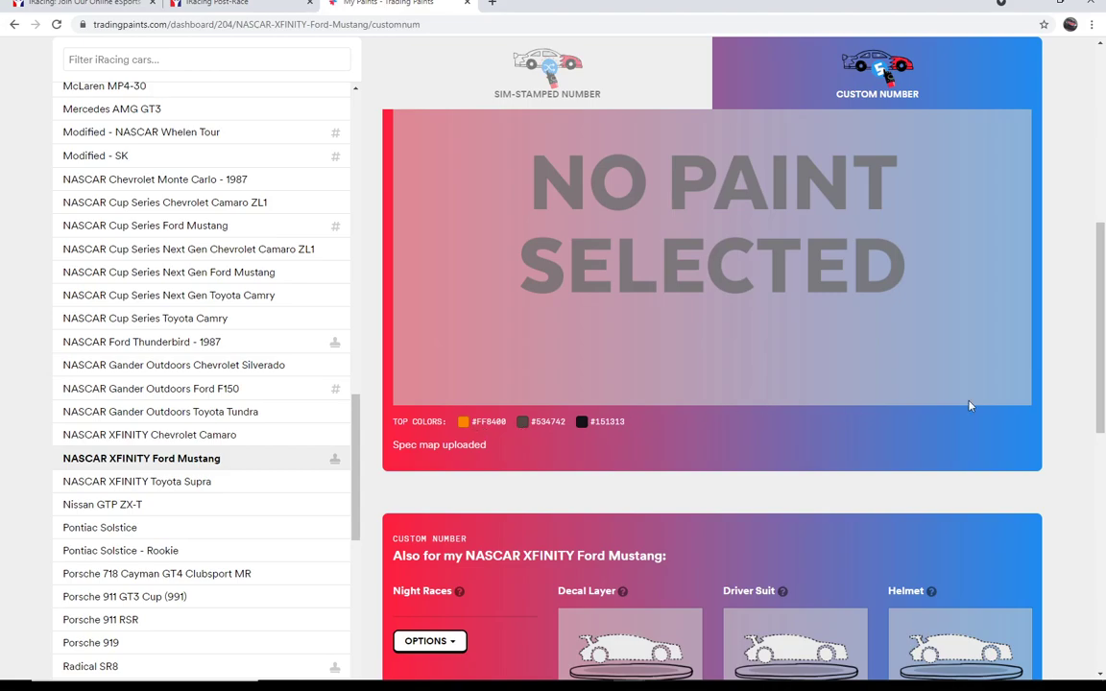
left_click_drag(1101, 369, 1103, 444)
scroll(995, 322, "up", 5)
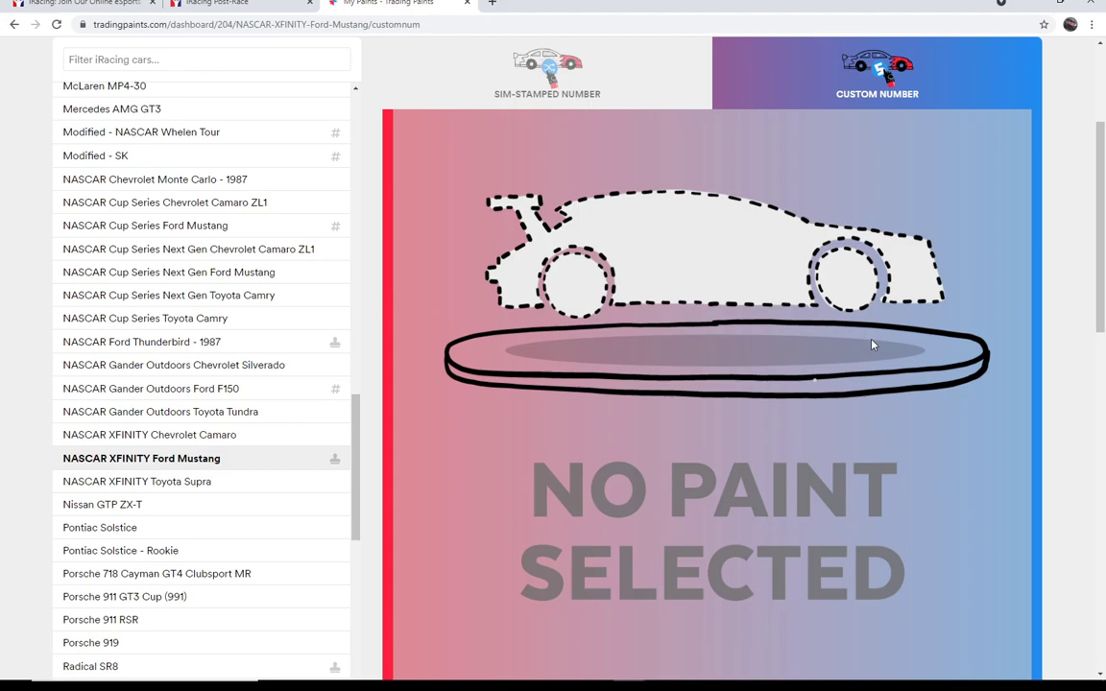
scroll(989, 363, "up", 2)
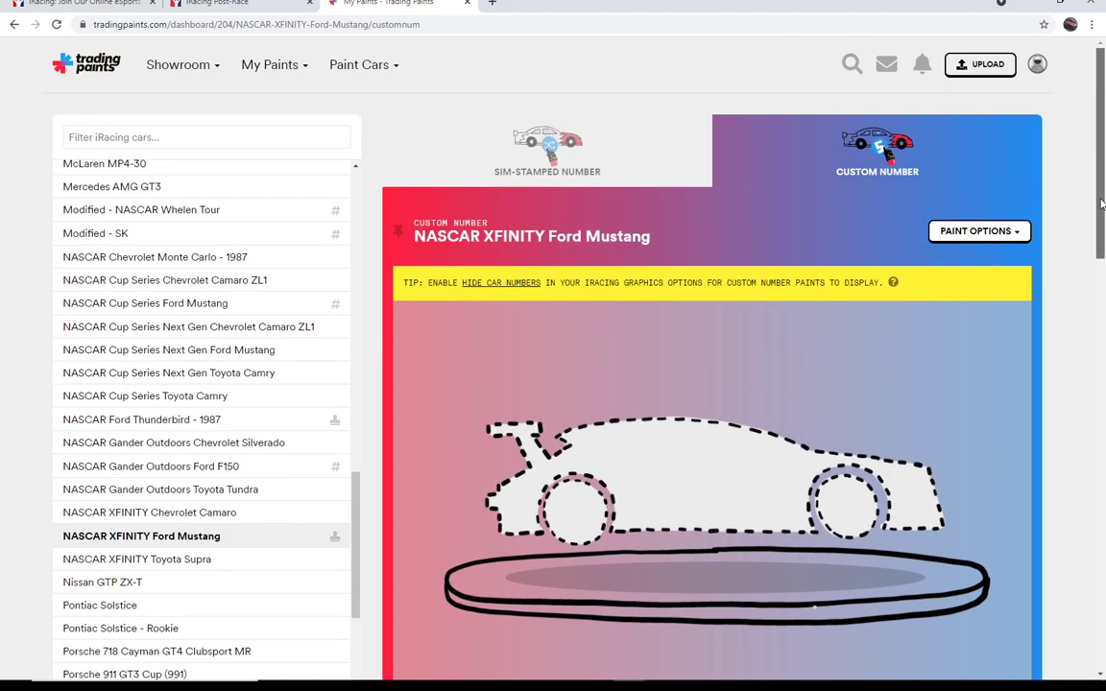
left_click(1003, 233)
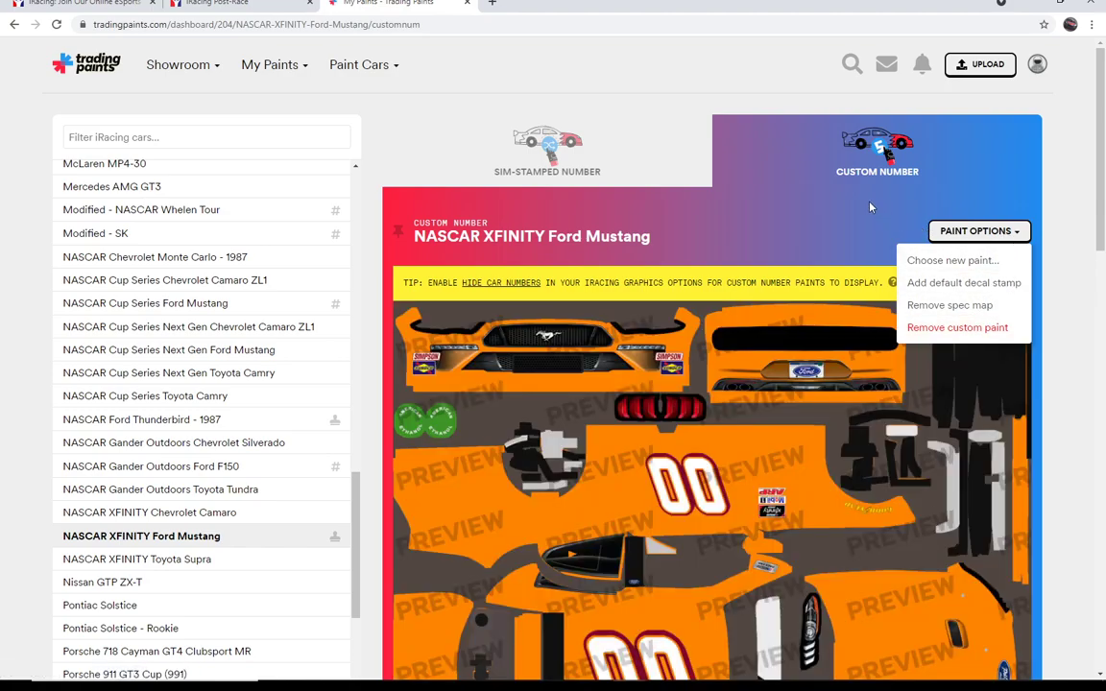
left_click(871, 207)
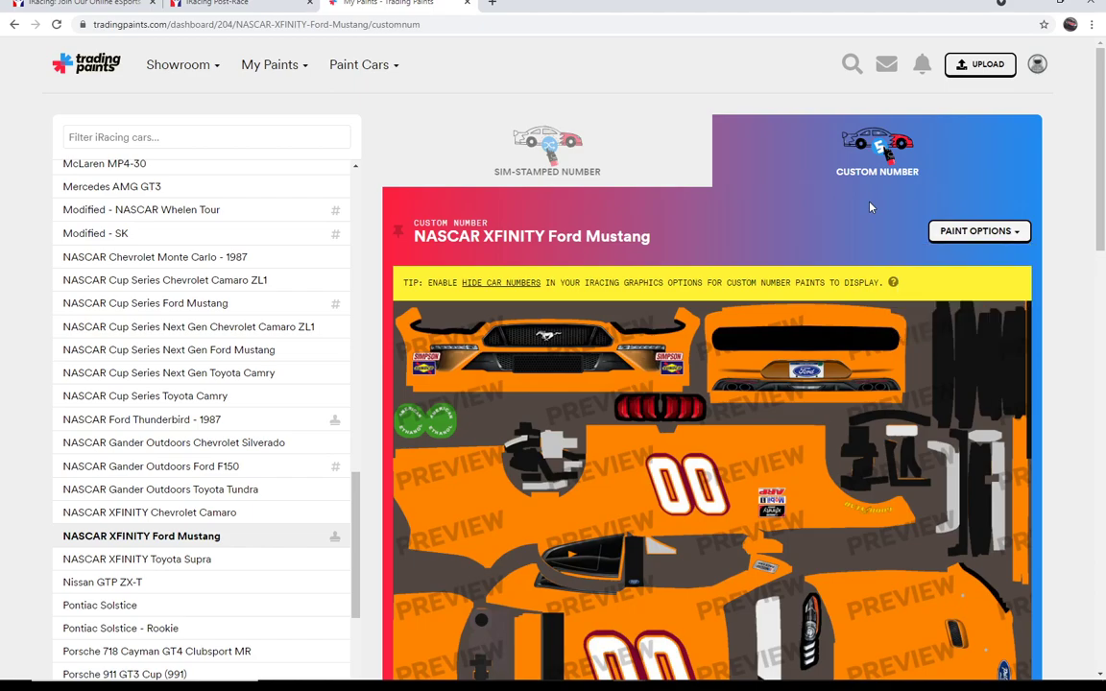
scroll(1102, 221, "down", 1)
scroll(1102, 220, "down", 1)
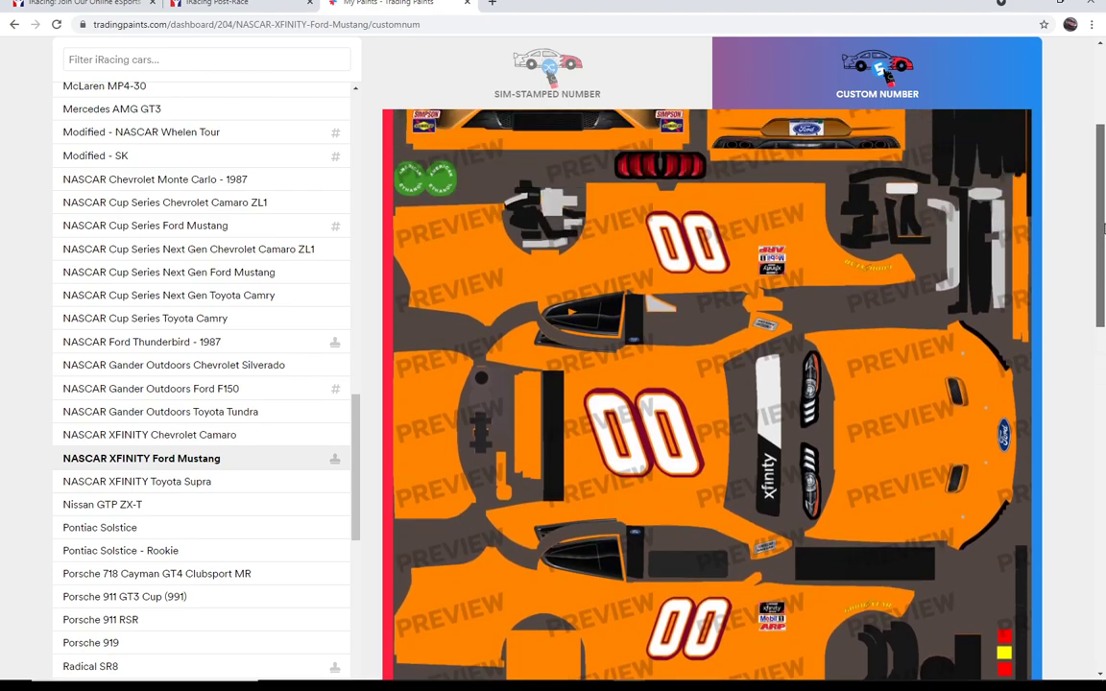
left_click_drag(1102, 228, 1086, 166)
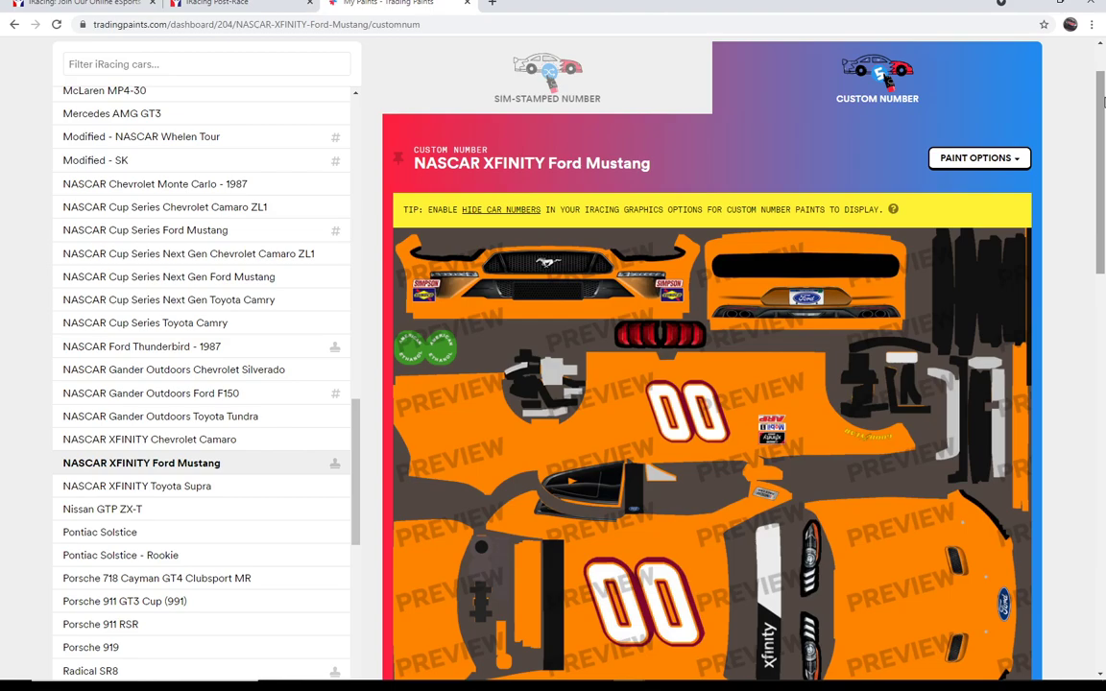
left_click(955, 8)
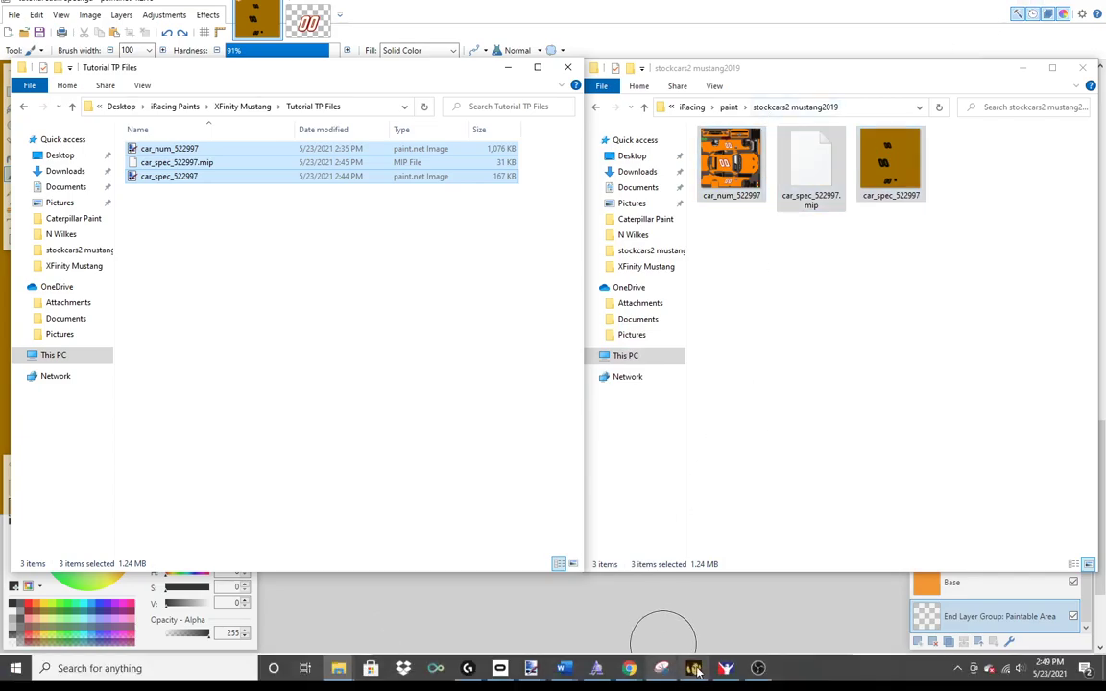
left_click(727, 673)
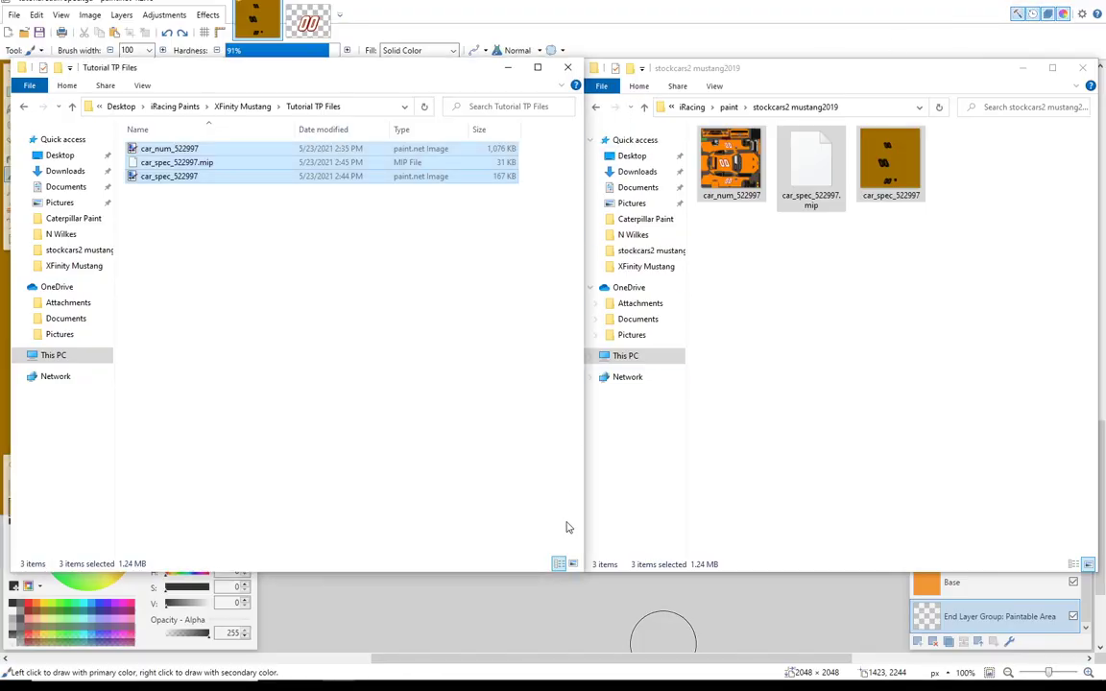
left_click(630, 668)
left_click(596, 568)
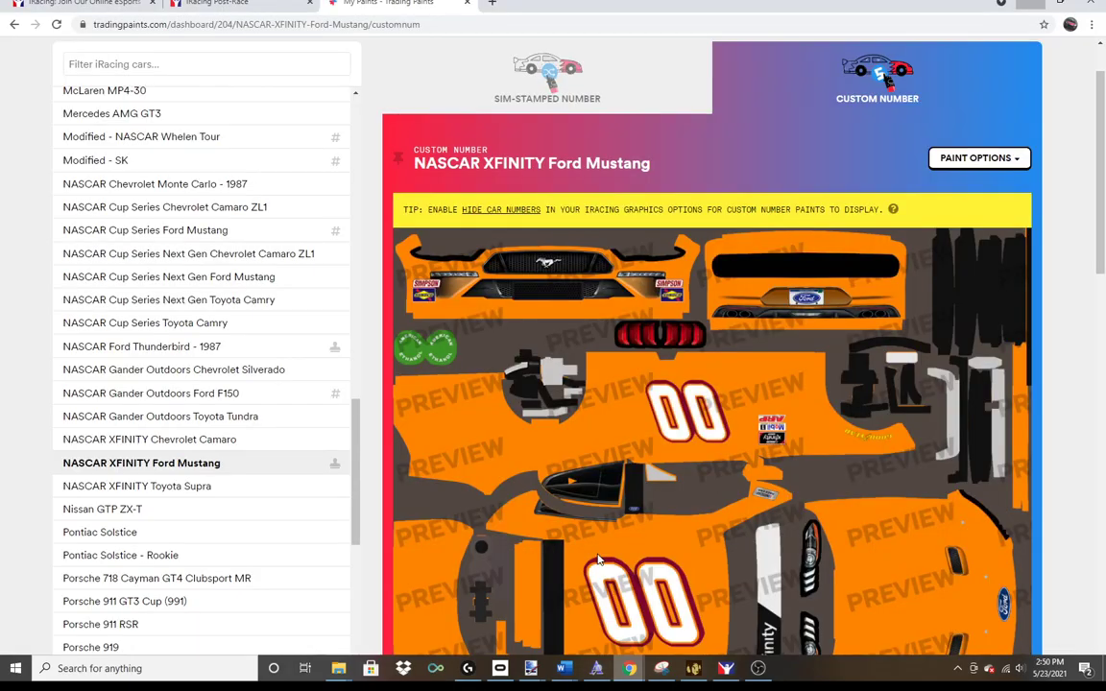
Step: Open the account's own Trading Paints profile and look through its published paints
scroll(1104, 209, "up", 2)
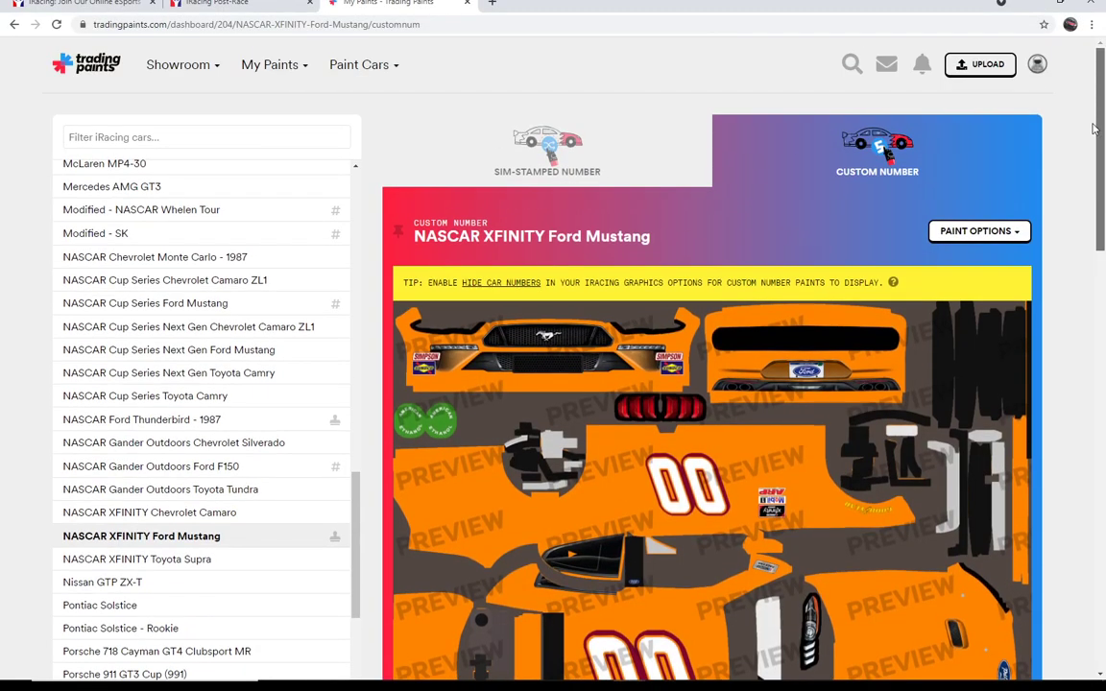
left_click(1038, 64)
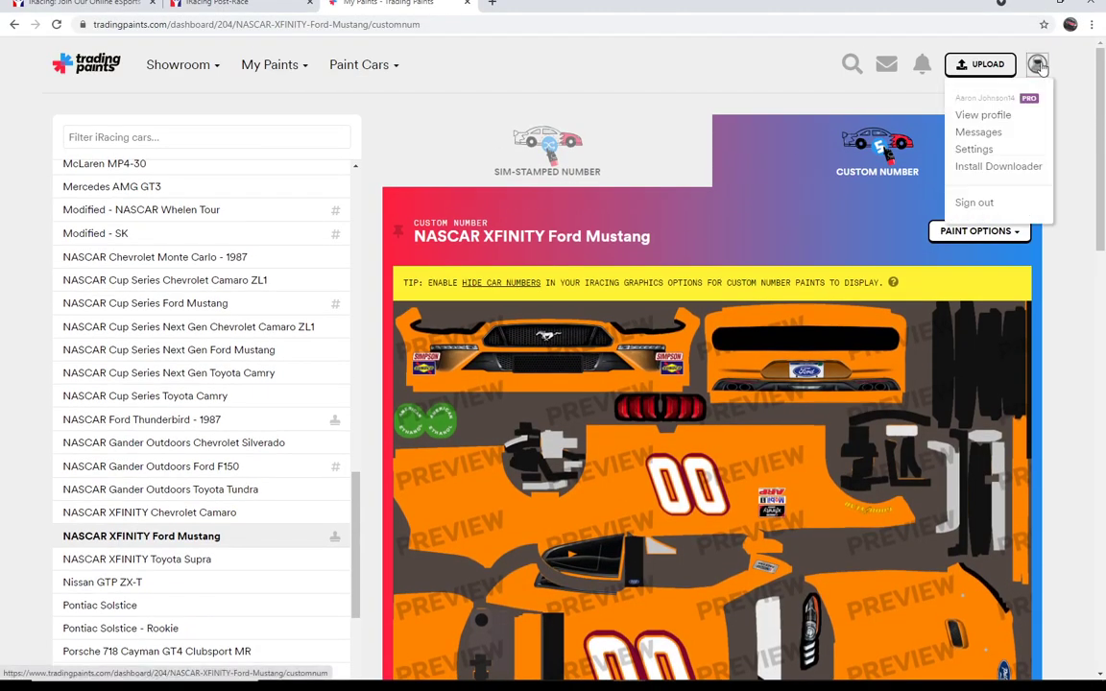
left_click(999, 116)
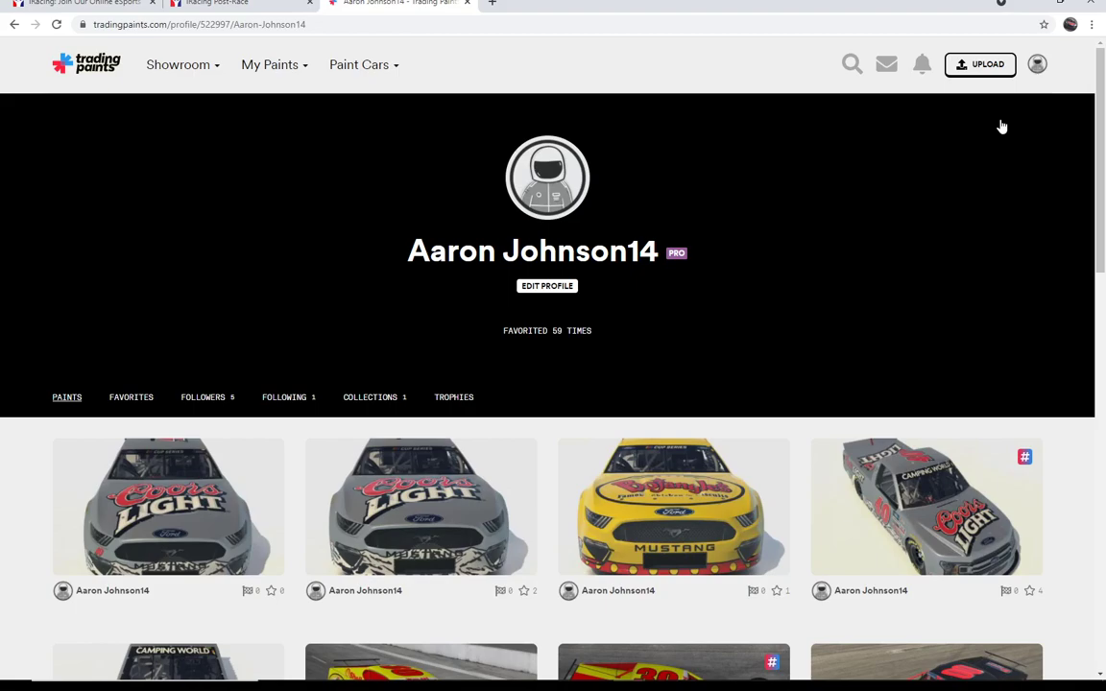
left_click_drag(1101, 110, 1102, 171)
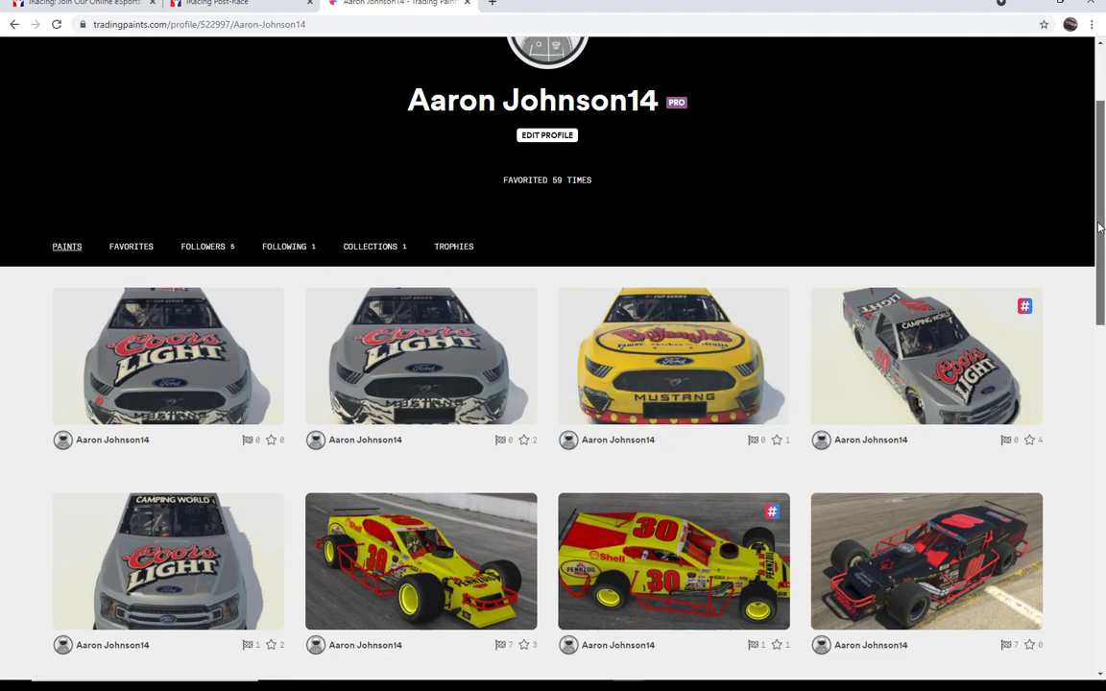
mouse_move(1099, 261)
left_mouse_down()
mouse_move(1102, 343)
mouse_move(1100, 261)
left_mouse_up()
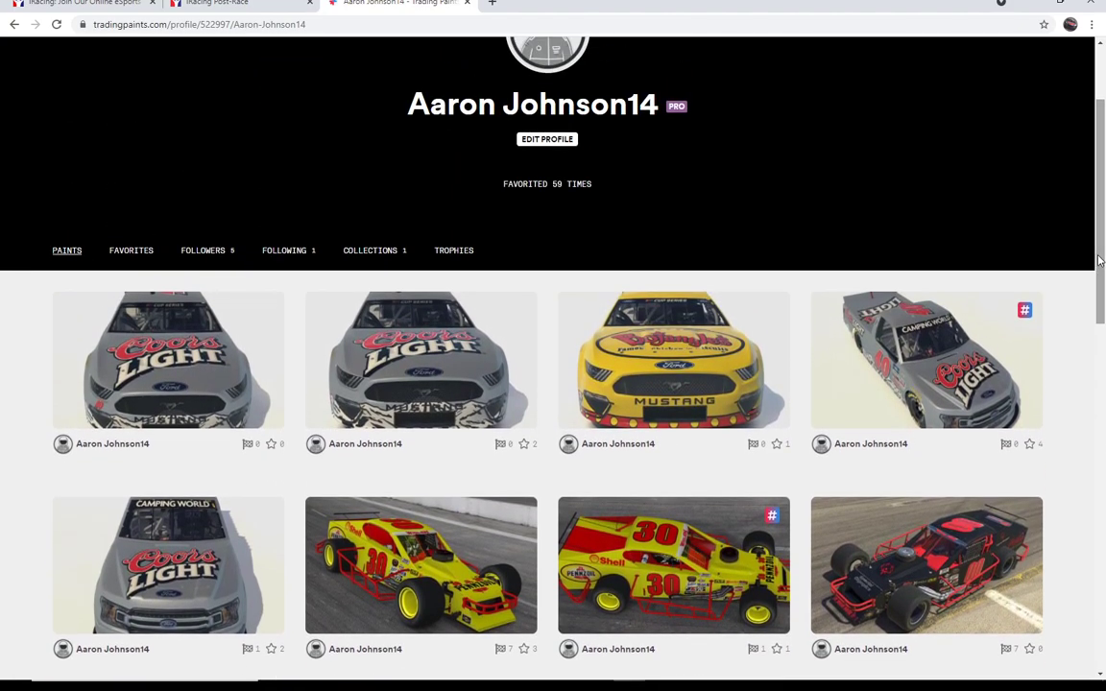